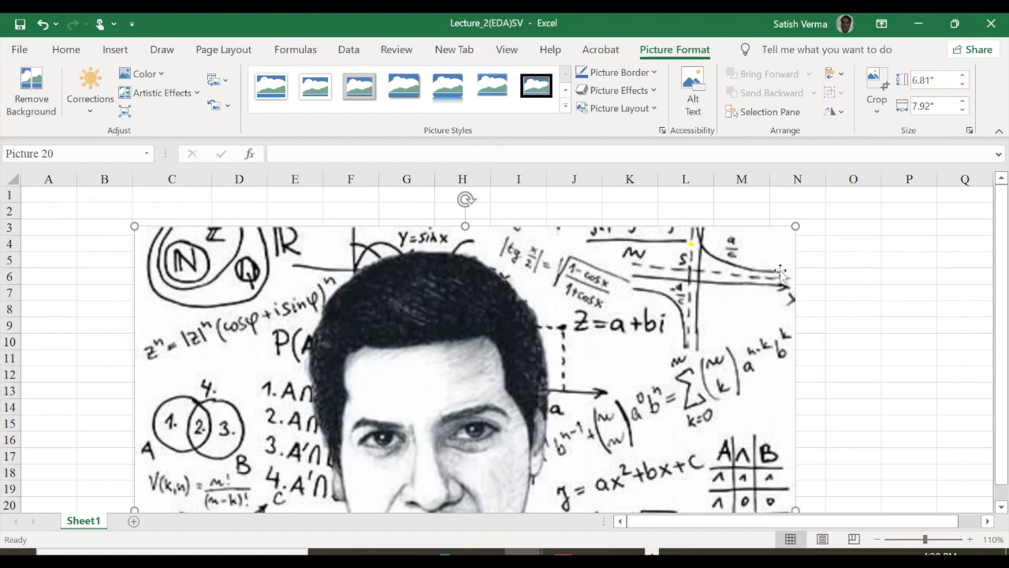
Step: Shrink the portrait picture proportionally to 3.52" by 4.09" and place it over about cells C2 to H19
drag(780, 235, 621, 229)
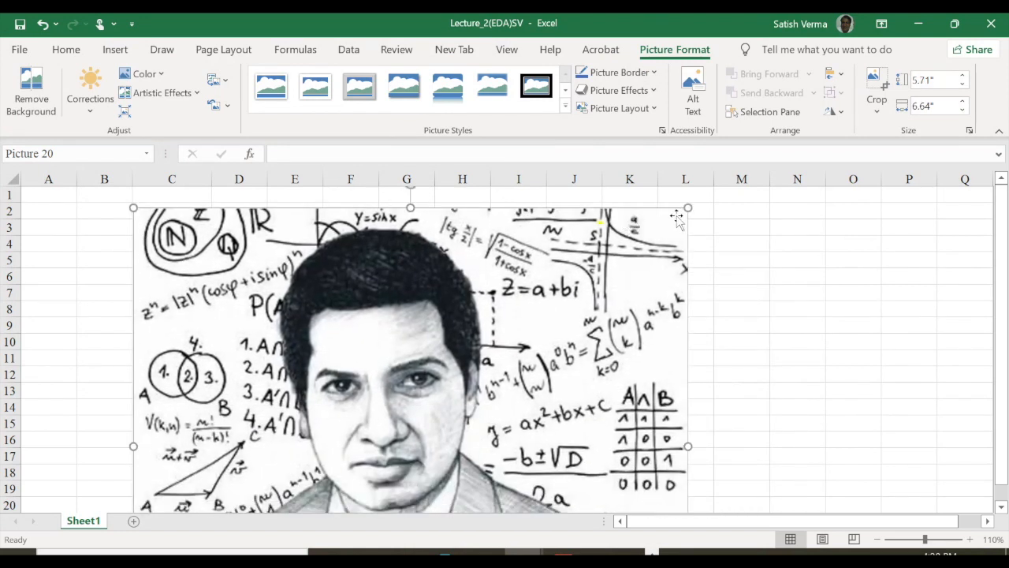
drag(687, 207, 611, 275)
drag(493, 310, 498, 242)
drag(613, 206, 485, 268)
drag(457, 308, 465, 241)
drag(550, 208, 477, 254)
drag(437, 291, 434, 243)
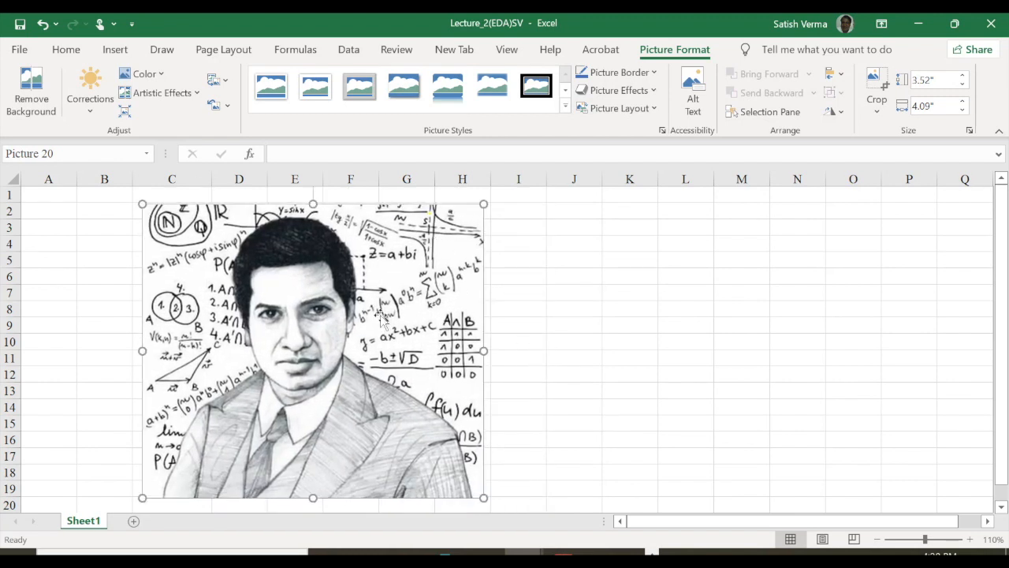
click(544, 311)
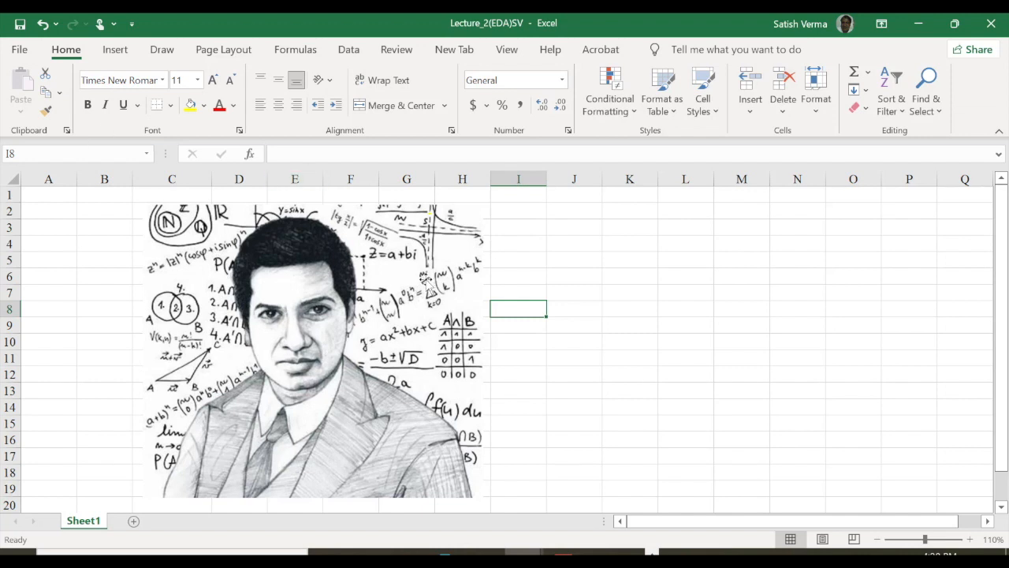
Step: Try removing the portrait's background with only the automatic selection, and undo the removal
click(427, 281)
double_click(427, 281)
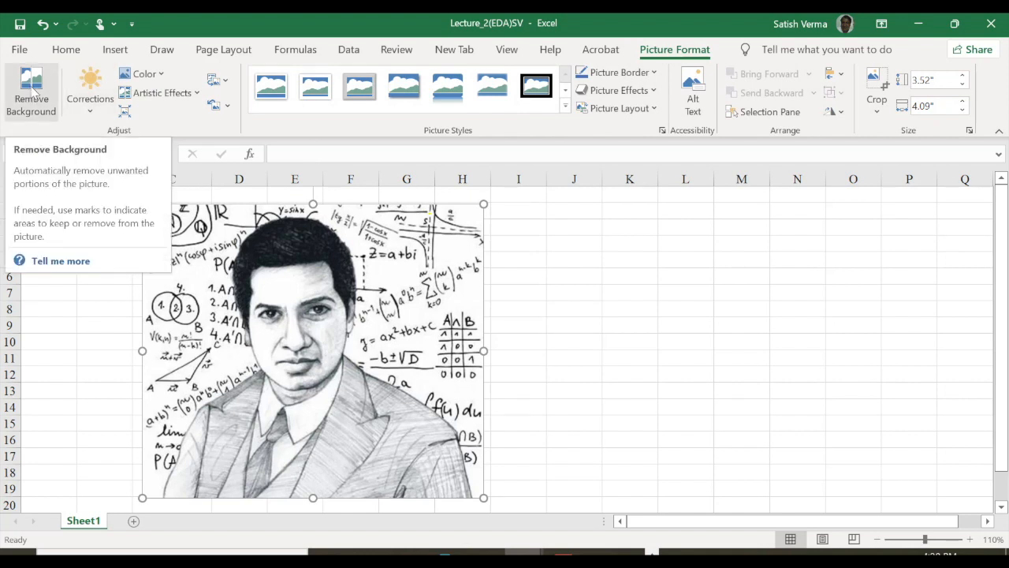
click(33, 91)
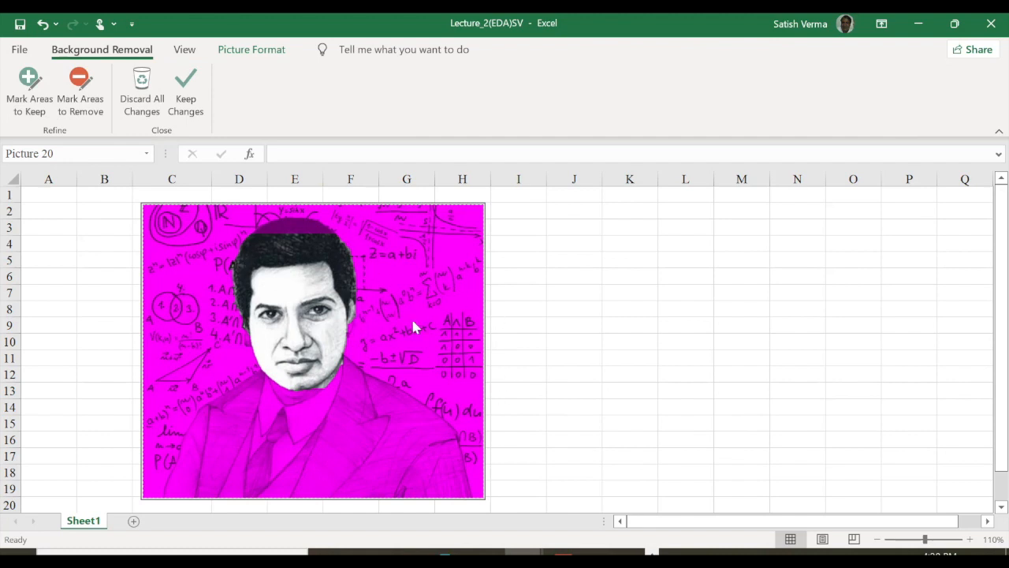
click(582, 345)
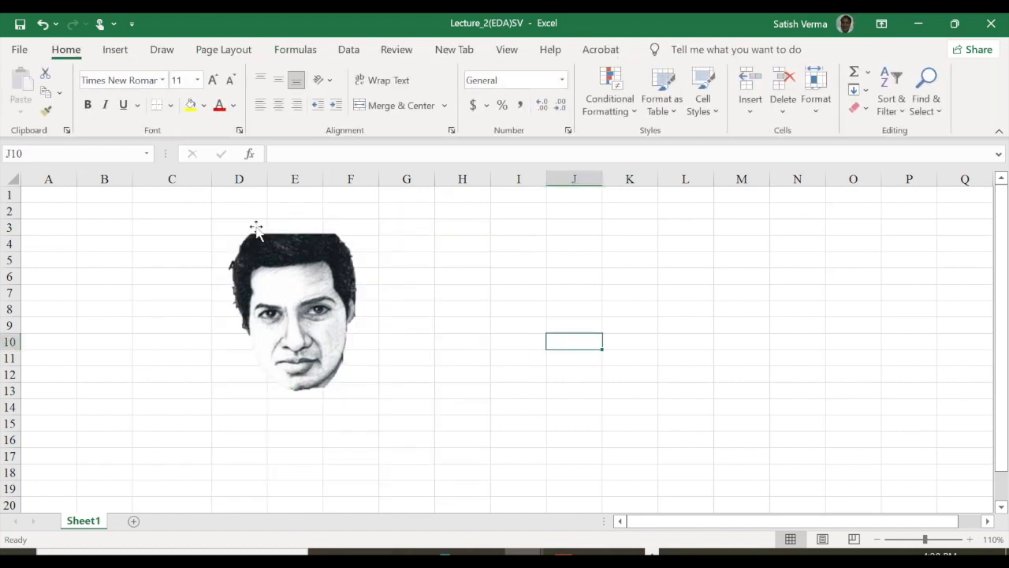
click(43, 26)
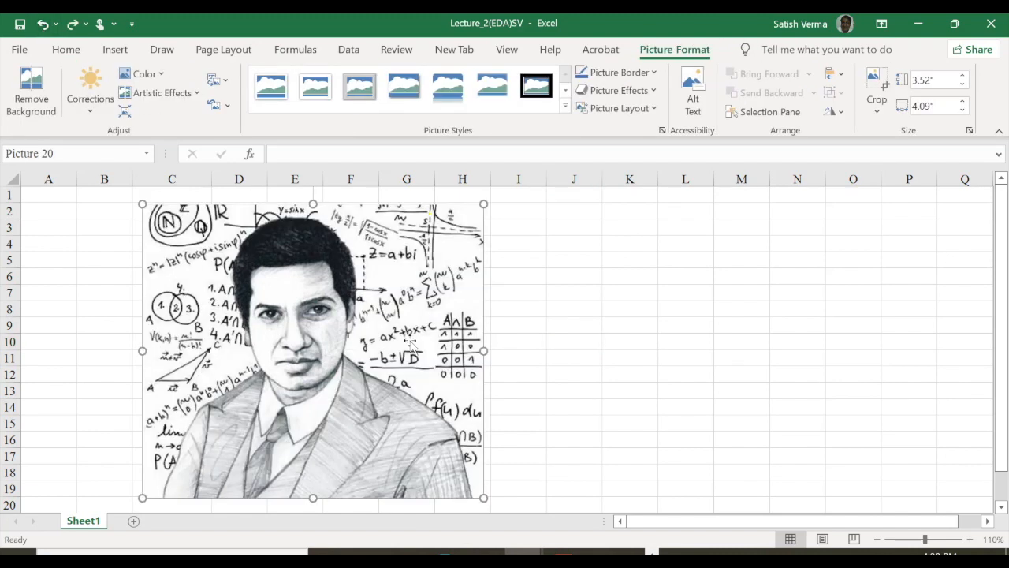
Step: Start background removal on the portrait and mark the top of the hair and the whole suited body as areas to keep
click(25, 85)
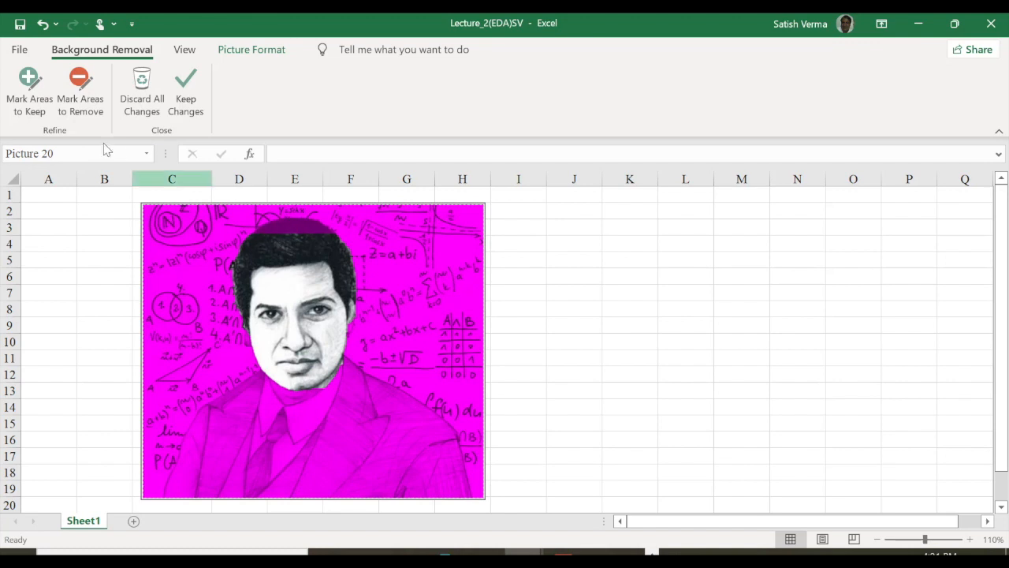
click(28, 90)
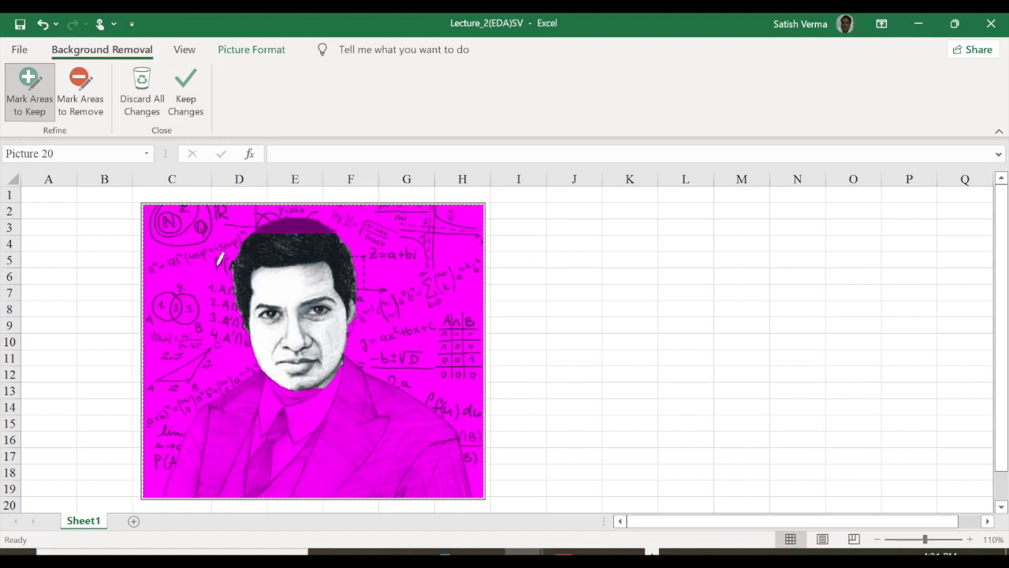
mouse_move(220, 262)
mouse_down()
mouse_move(216, 247)
mouse_move(245, 217)
mouse_move(299, 198)
mouse_move(341, 208)
mouse_move(376, 252)
mouse_up()
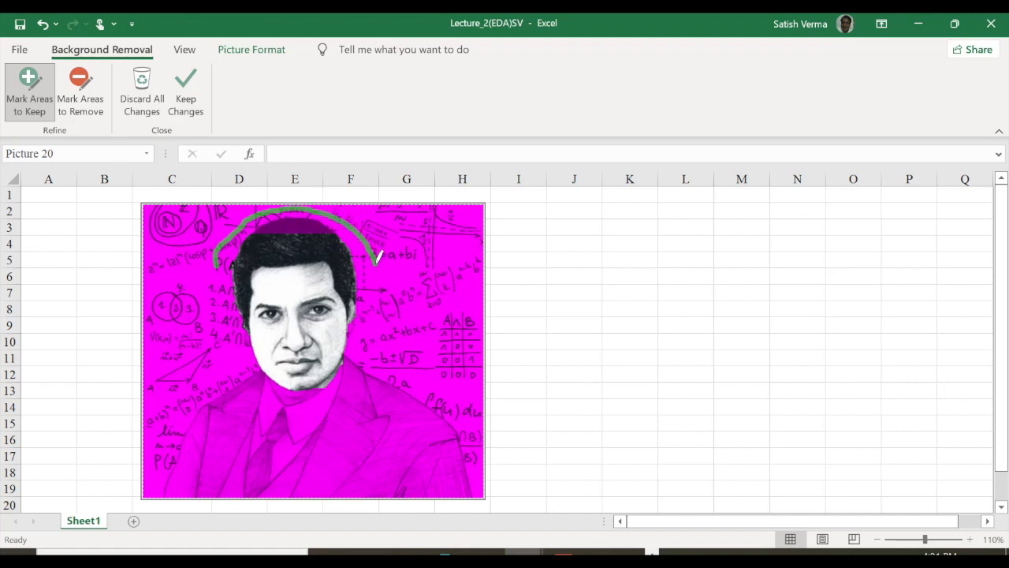
drag(379, 255, 377, 263)
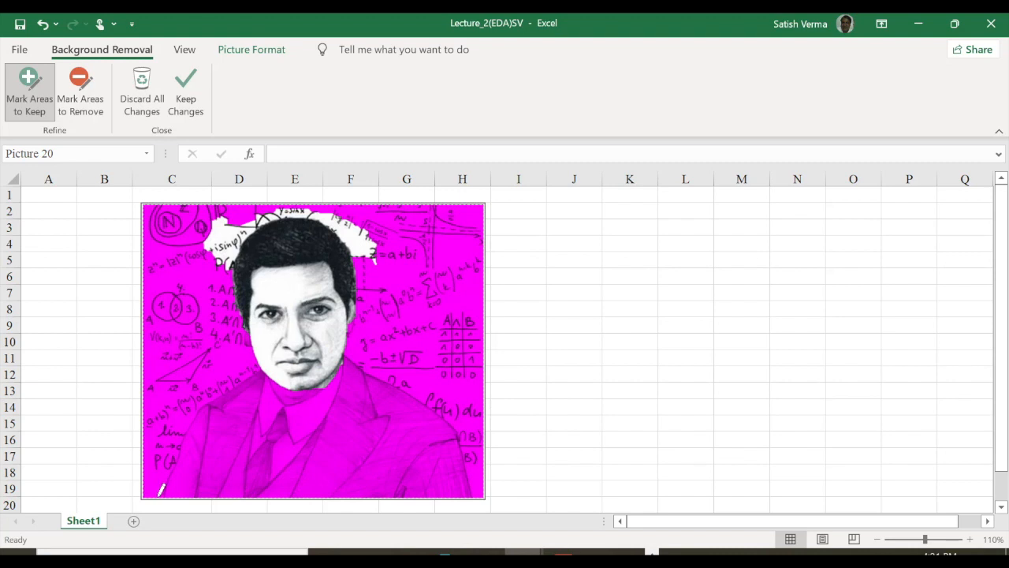
mouse_move(159, 494)
mouse_down()
mouse_move(181, 416)
mouse_move(242, 360)
mouse_move(226, 298)
mouse_move(230, 232)
mouse_move(267, 207)
mouse_move(309, 203)
mouse_move(335, 207)
mouse_move(361, 235)
mouse_move(379, 355)
mouse_move(429, 371)
mouse_move(468, 400)
mouse_move(487, 495)
mouse_up()
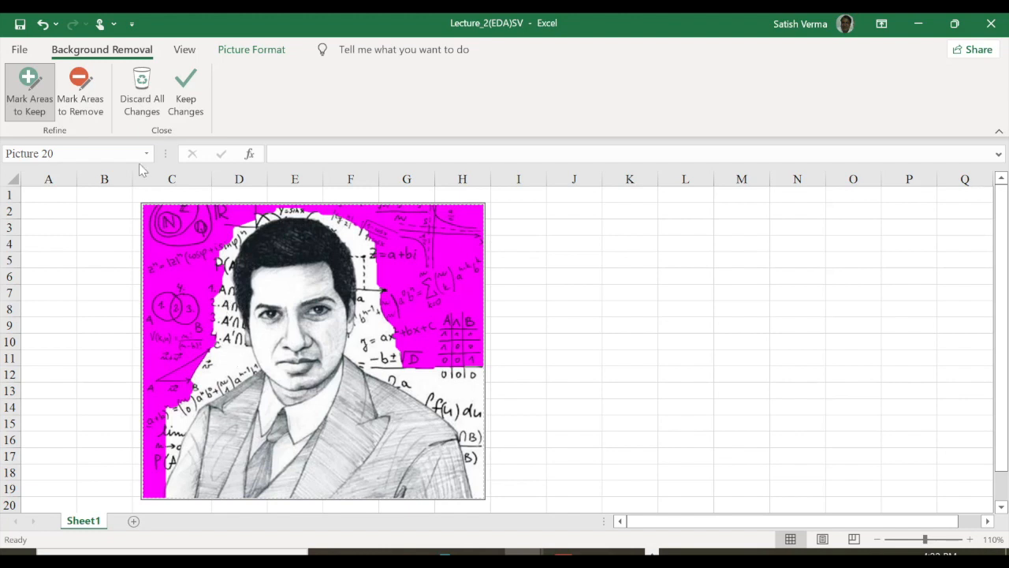
Step: Mark the formula-covered background around the head, shoulders and suit as areas to remove
click(77, 92)
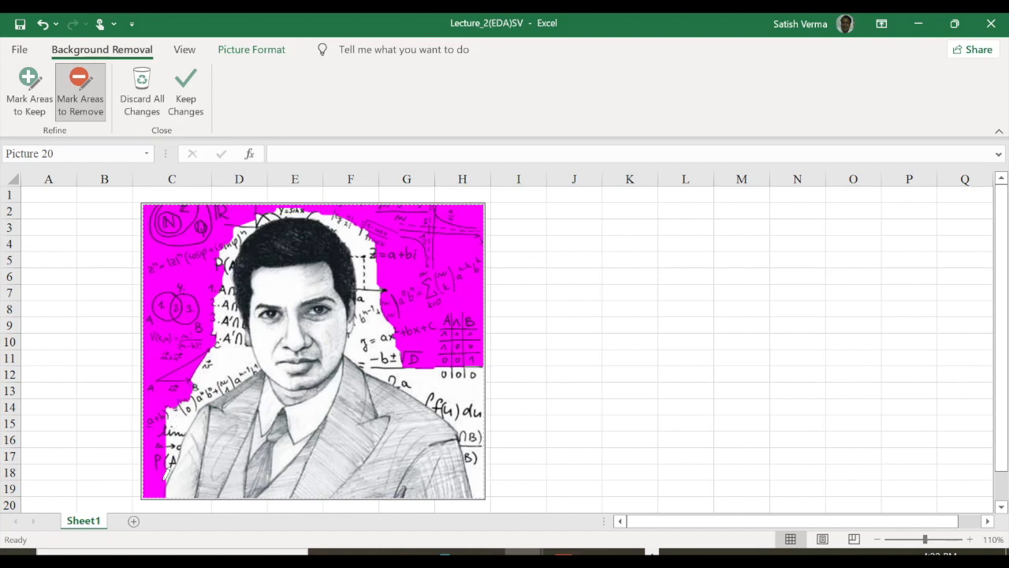
mouse_move(163, 471)
mouse_down()
mouse_move(197, 397)
mouse_move(238, 347)
mouse_move(219, 275)
mouse_move(227, 242)
mouse_move(248, 216)
mouse_move(288, 204)
mouse_move(319, 207)
mouse_move(361, 247)
mouse_move(375, 314)
mouse_move(365, 342)
mouse_move(456, 404)
mouse_move(488, 493)
mouse_up()
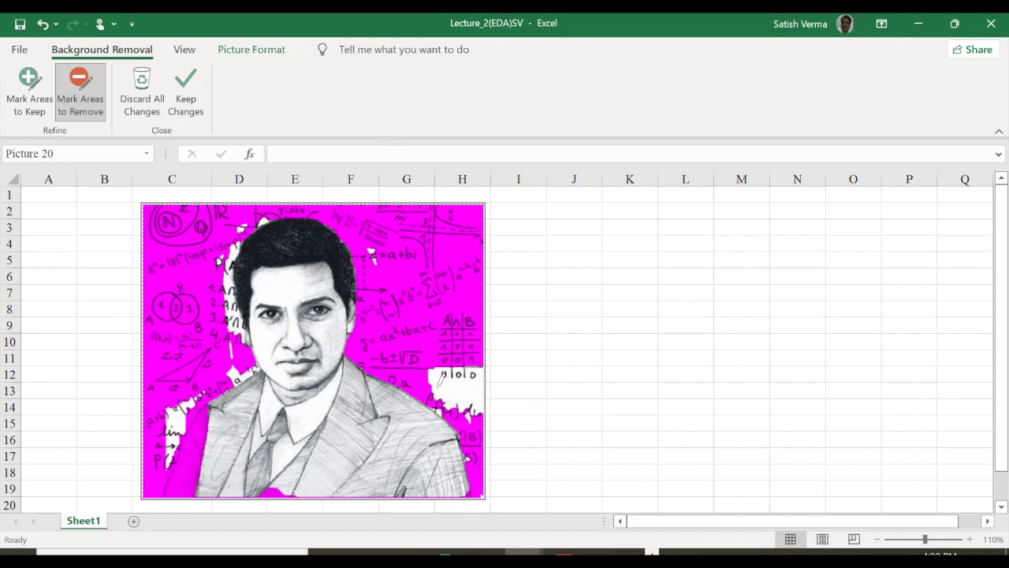
mouse_move(449, 374)
mouse_down()
mouse_move(438, 379)
mouse_move(478, 378)
mouse_move(456, 360)
mouse_move(446, 369)
mouse_move(454, 402)
mouse_move(476, 412)
mouse_move(475, 361)
mouse_move(434, 373)
mouse_move(439, 393)
mouse_up()
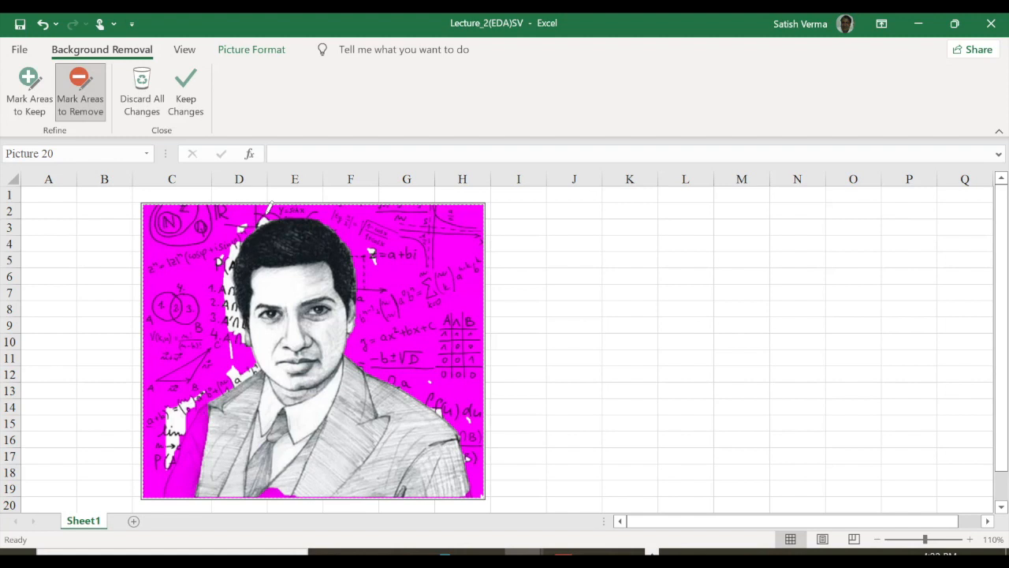
mouse_move(266, 210)
mouse_down()
mouse_move(236, 241)
mouse_move(228, 294)
mouse_move(243, 351)
mouse_move(230, 380)
mouse_move(181, 424)
mouse_up()
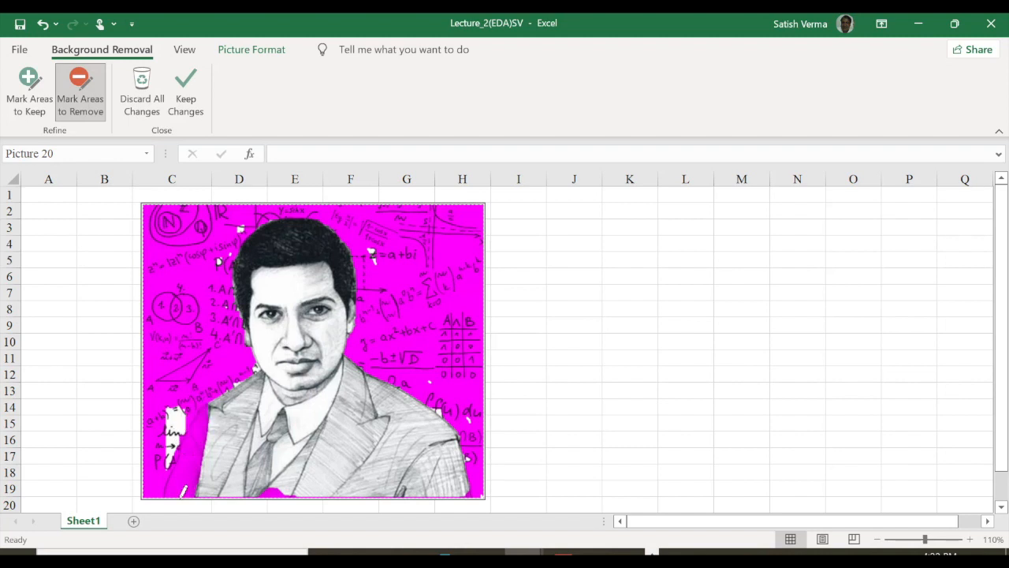
Step: Mark the missing sleeve on the picture's left side to keep, and mark the formula background beside it for removal
click(39, 93)
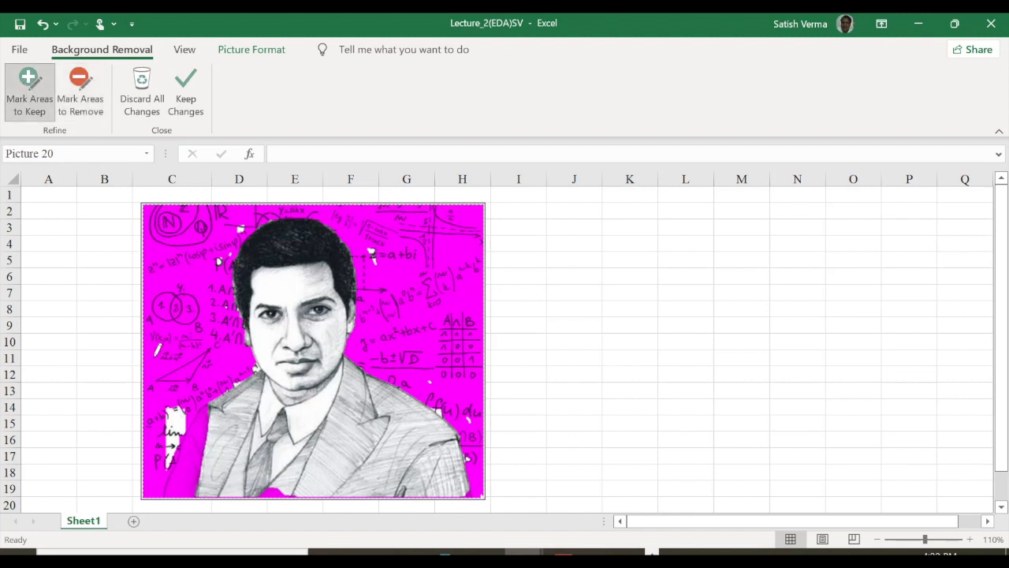
mouse_move(186, 409)
mouse_down()
mouse_move(160, 493)
mouse_move(189, 470)
mouse_up()
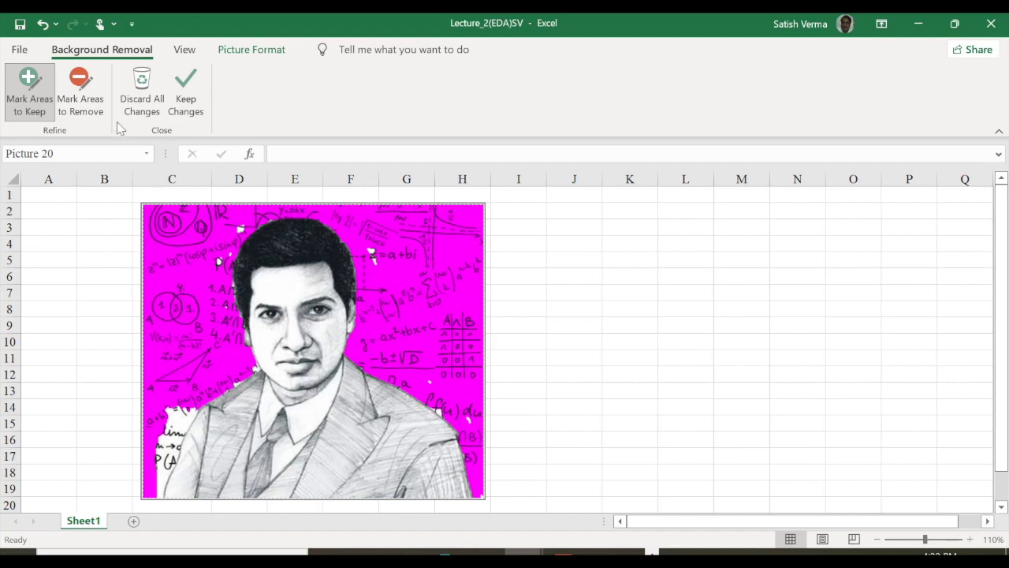
click(79, 93)
drag(194, 397, 159, 440)
drag(198, 406, 152, 471)
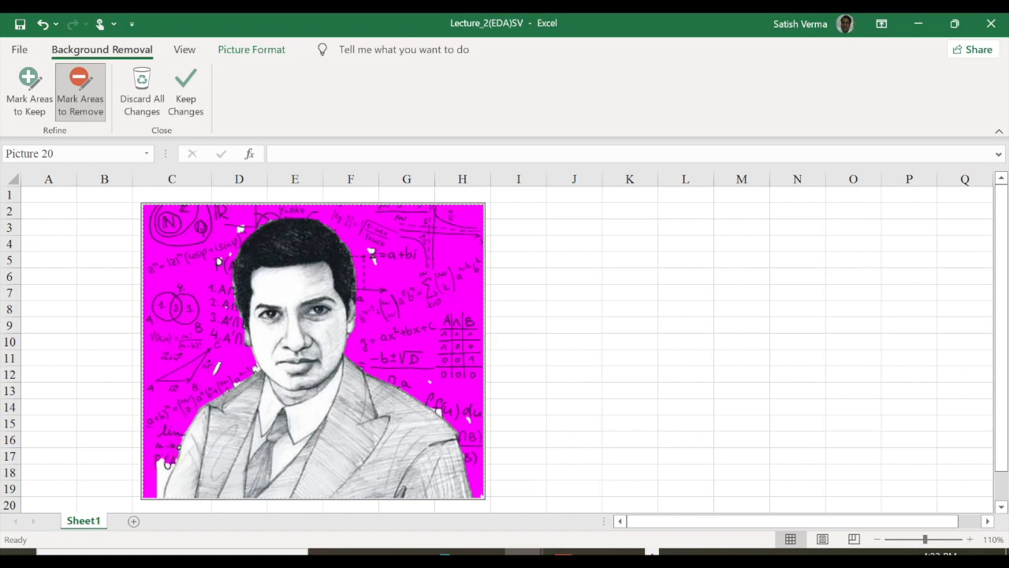
Step: Mark the leftover background specks around the hair, shoulders and sleeve for removal and apply the background removal
drag(246, 222, 214, 269)
drag(372, 254, 379, 263)
mouse_move(439, 400)
mouse_down()
mouse_move(478, 417)
mouse_move(442, 376)
mouse_up()
drag(162, 474, 158, 476)
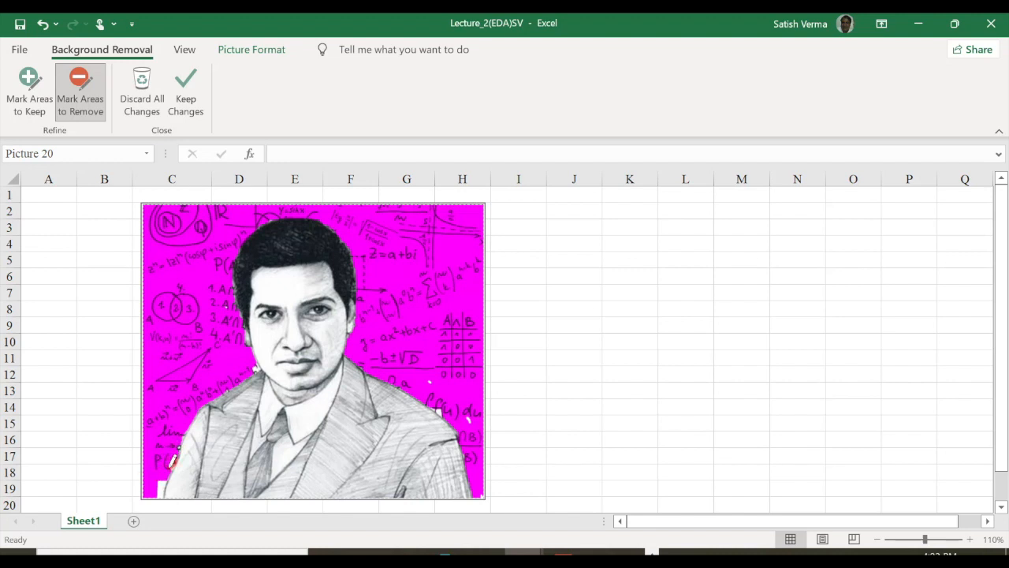
mouse_move(411, 380)
mouse_down()
mouse_move(441, 415)
mouse_move(432, 379)
mouse_up()
click(577, 316)
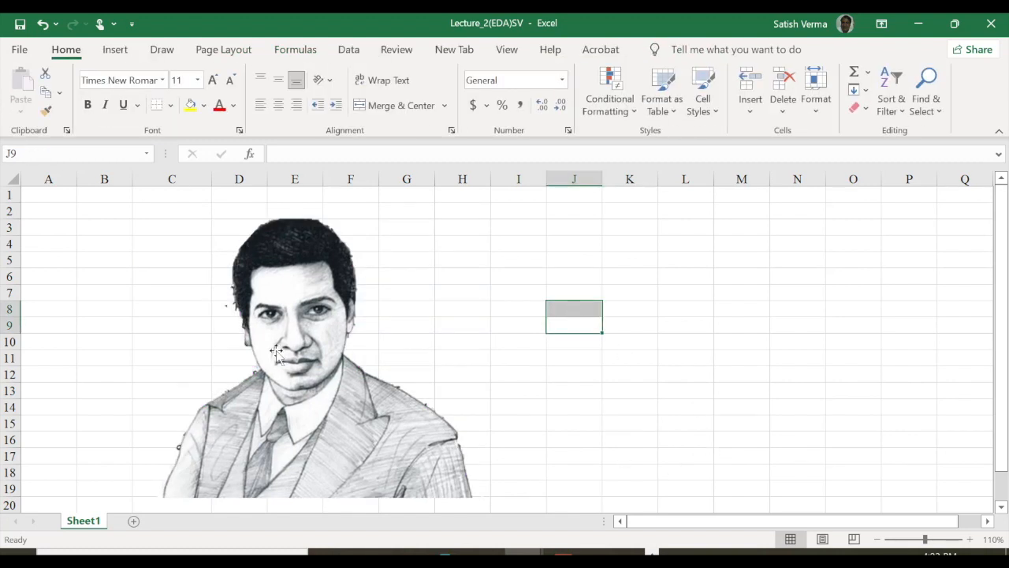
Step: Shrink the cut-out portrait to 2.98" by 3.46" and reposition it over about cells C4 to H19
drag(314, 324, 303, 308)
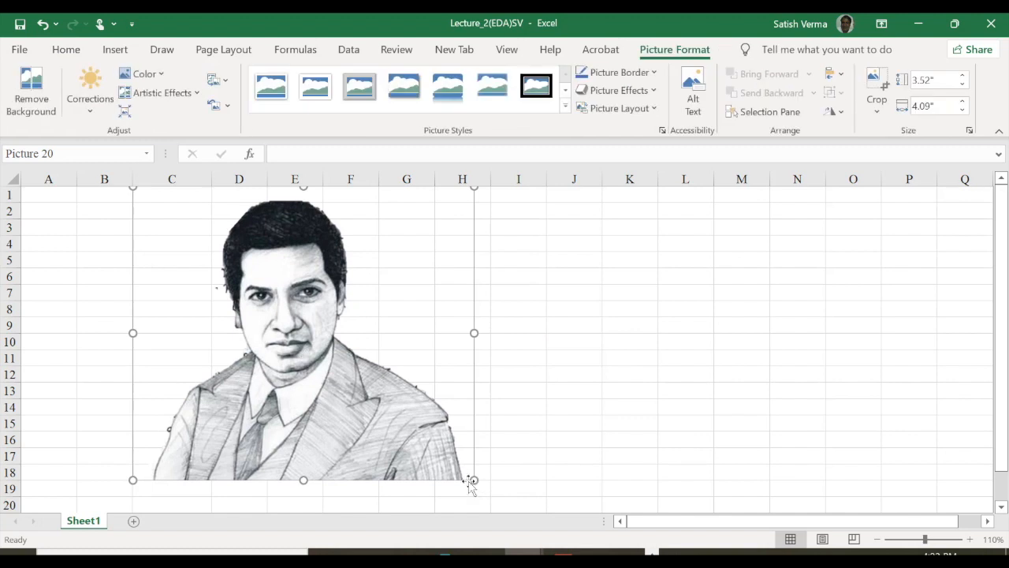
drag(474, 480, 405, 433)
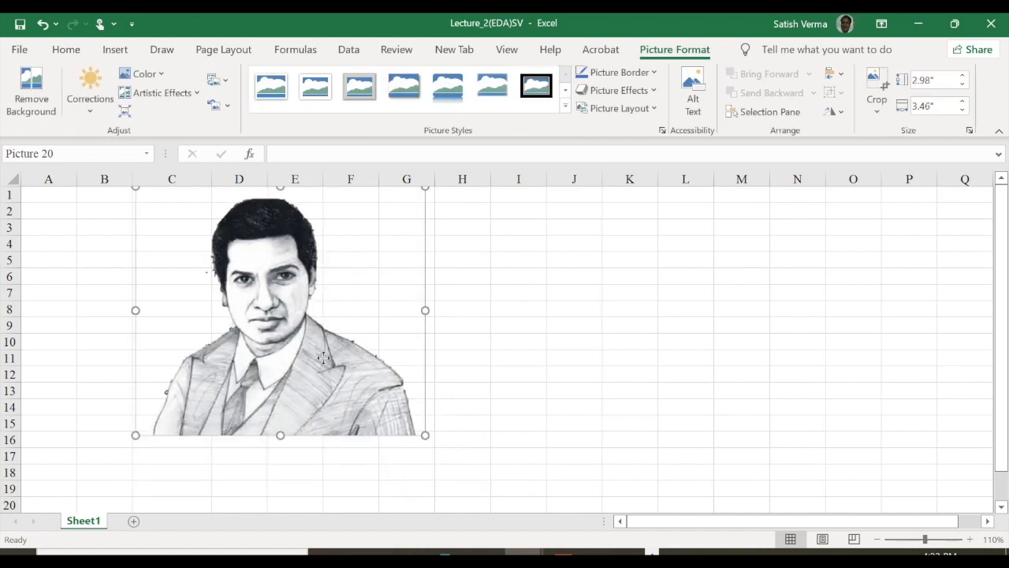
drag(321, 263, 333, 321)
Step: Copy the cut-out portrait into the Word document Excel Math Basics with Applications, below the headings, and shrink it proportionally
right_click(334, 322)
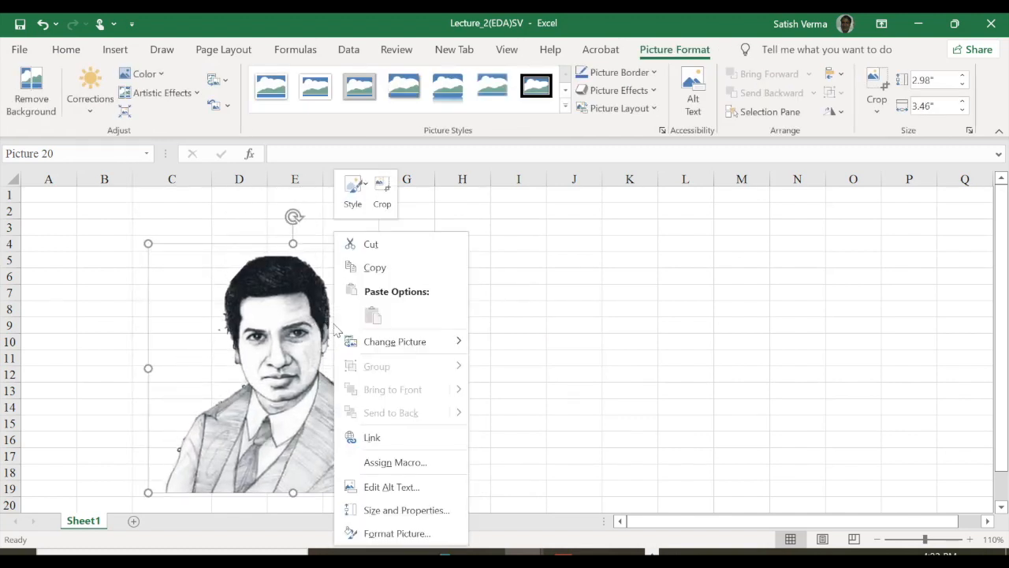
click(386, 271)
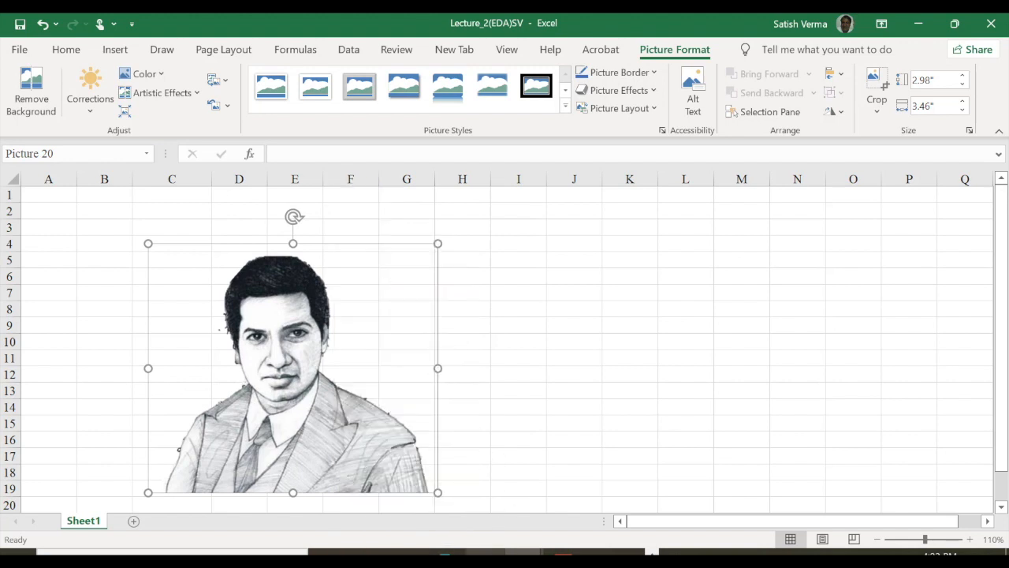
click(485, 552)
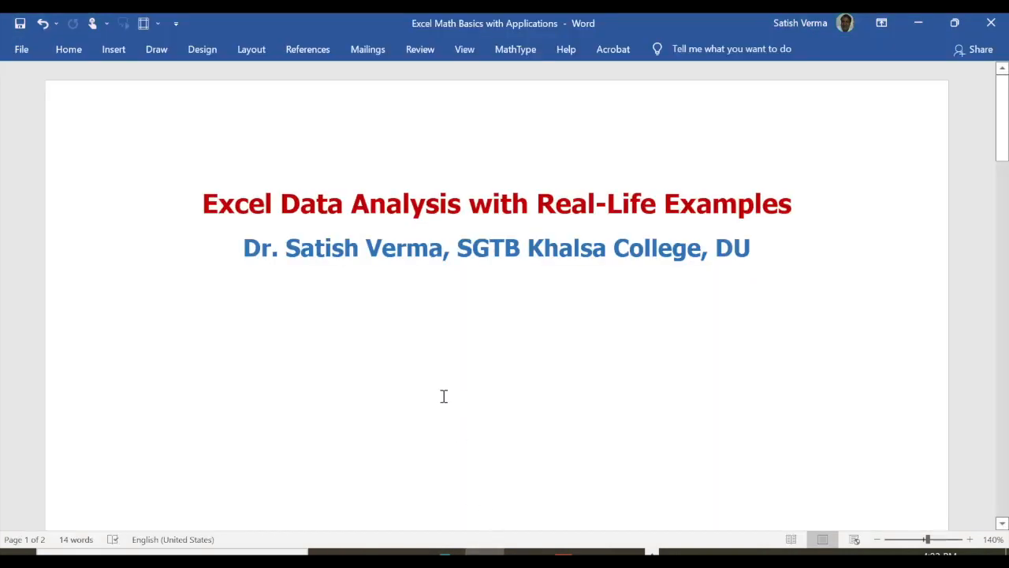
key(ctrl+v)
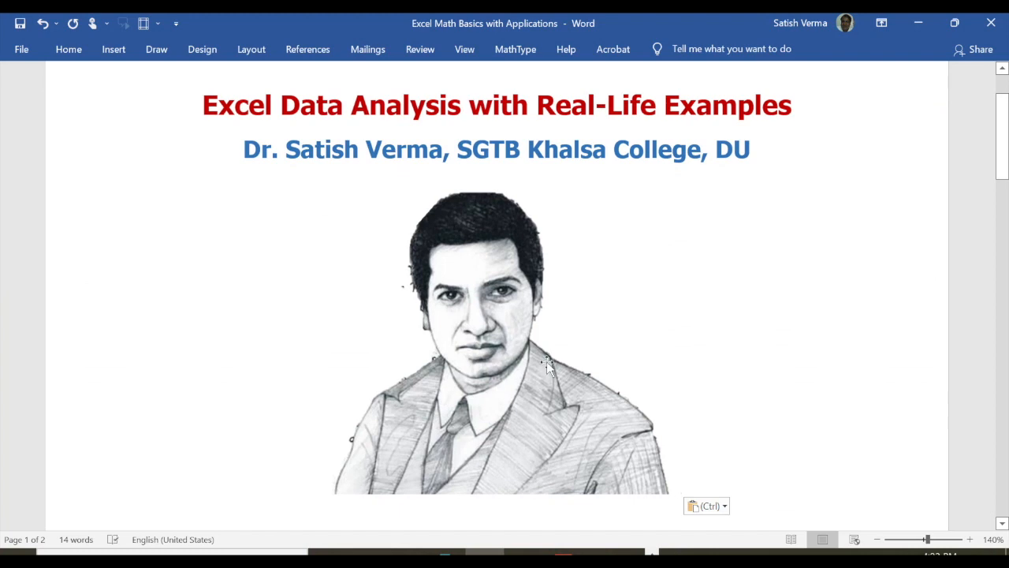
click(655, 430)
drag(681, 494, 587, 411)
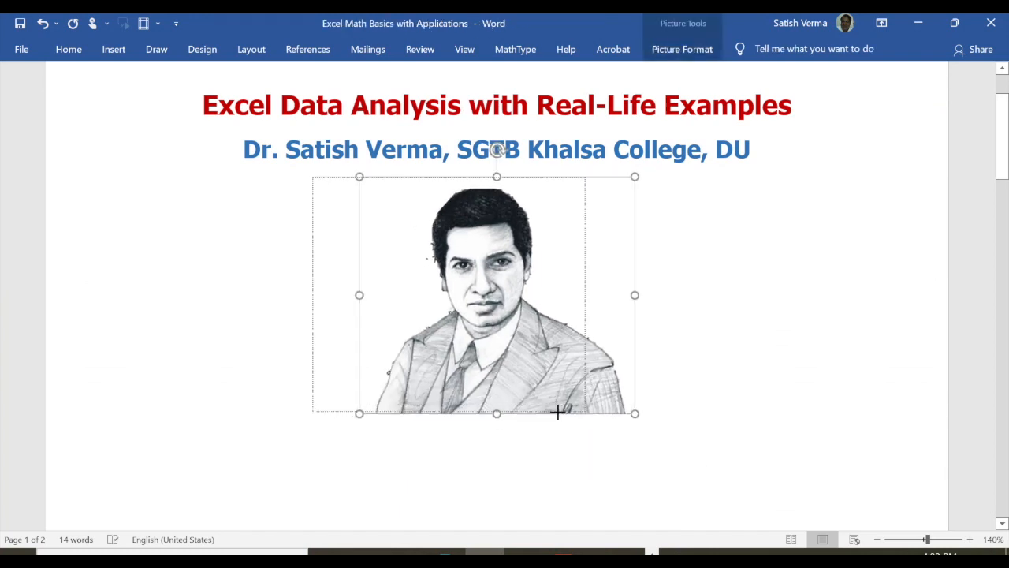
click(737, 343)
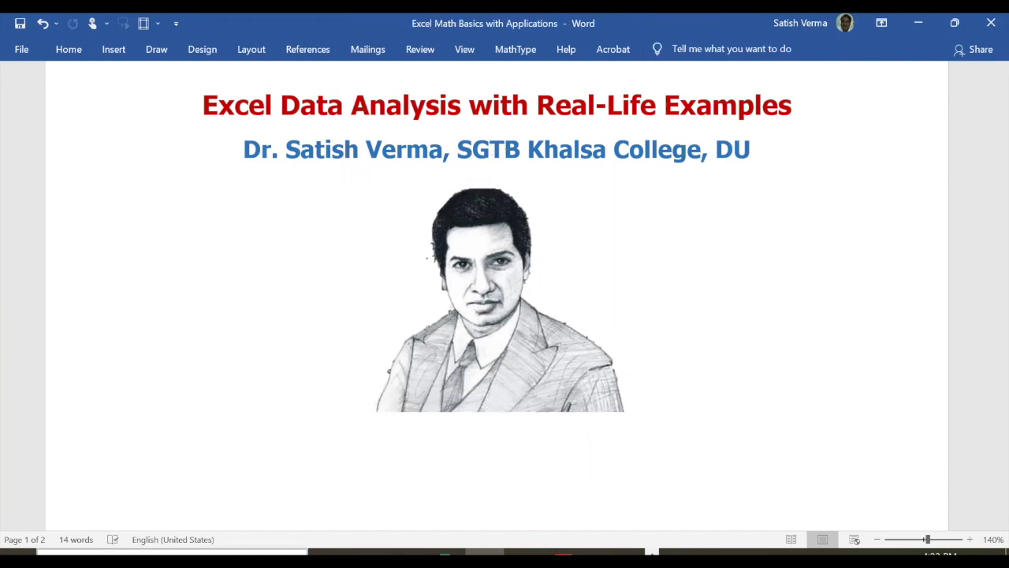
Step: Open Paint and paste the copied portrait onto the blank canvas
click(172, 552)
text(pa)
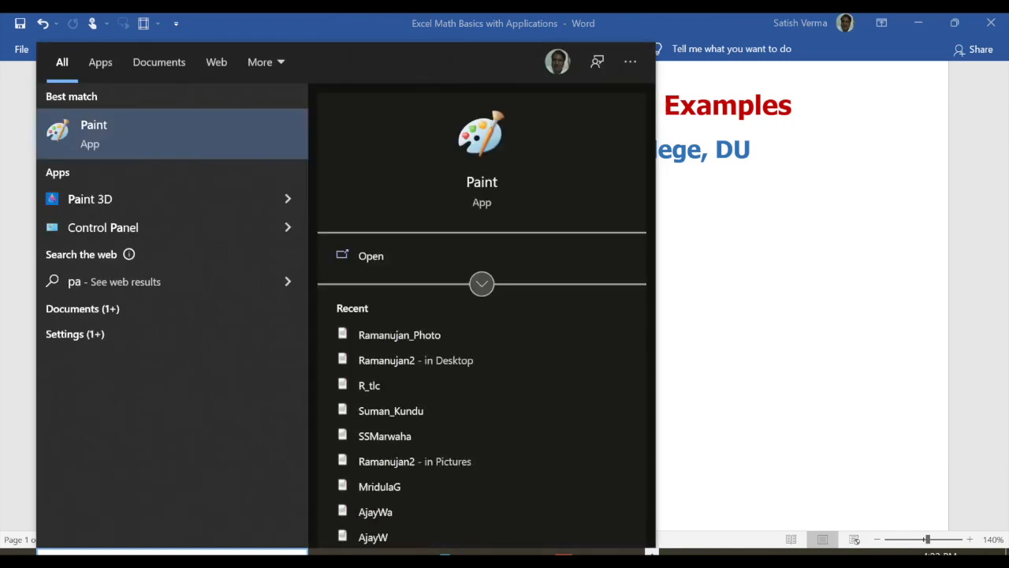
click(108, 145)
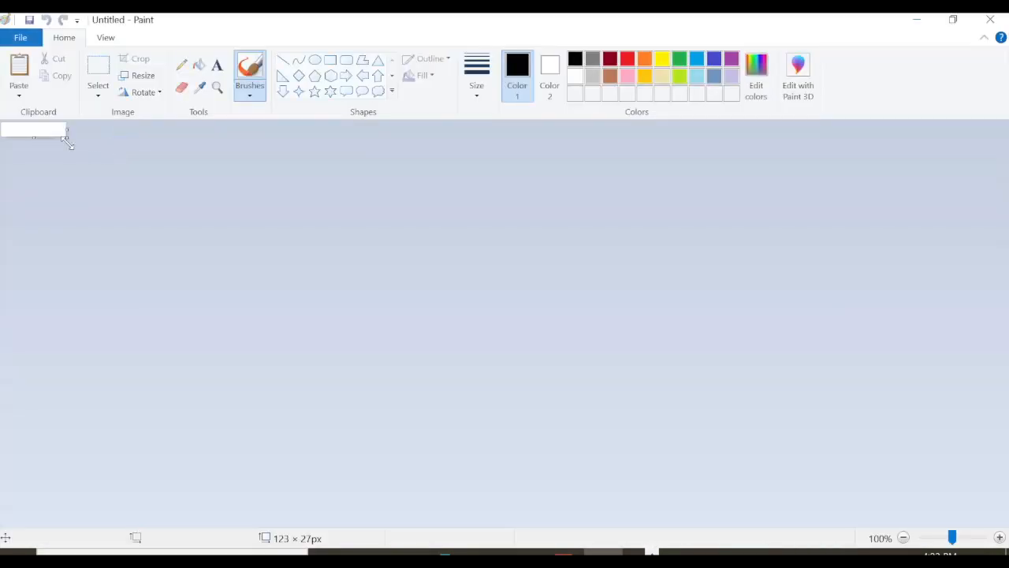
key(ctrl+v)
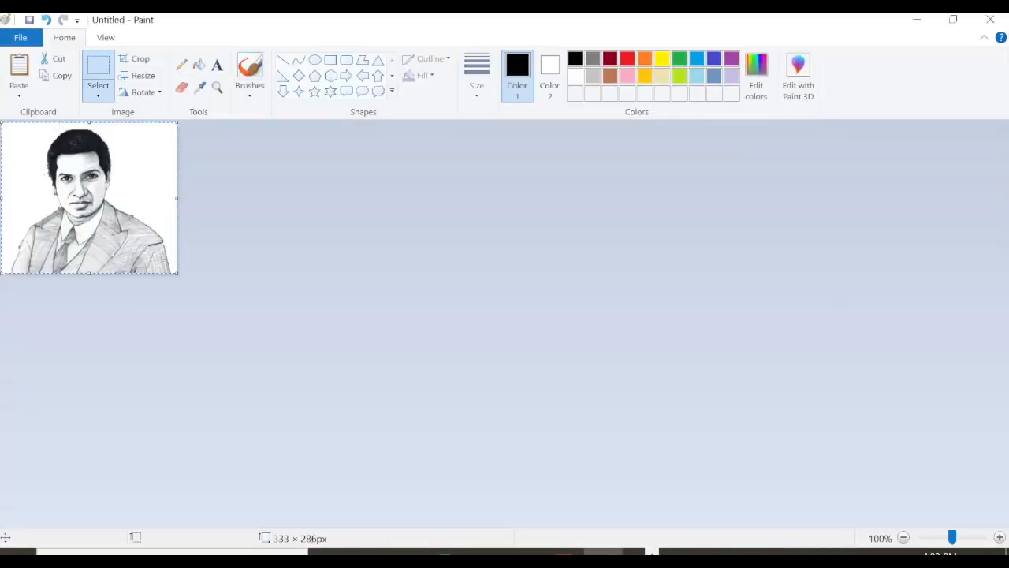
Step: Save the picture to the Desktop as a JPEG named Ramanujan_Photo and close Paint
click(30, 20)
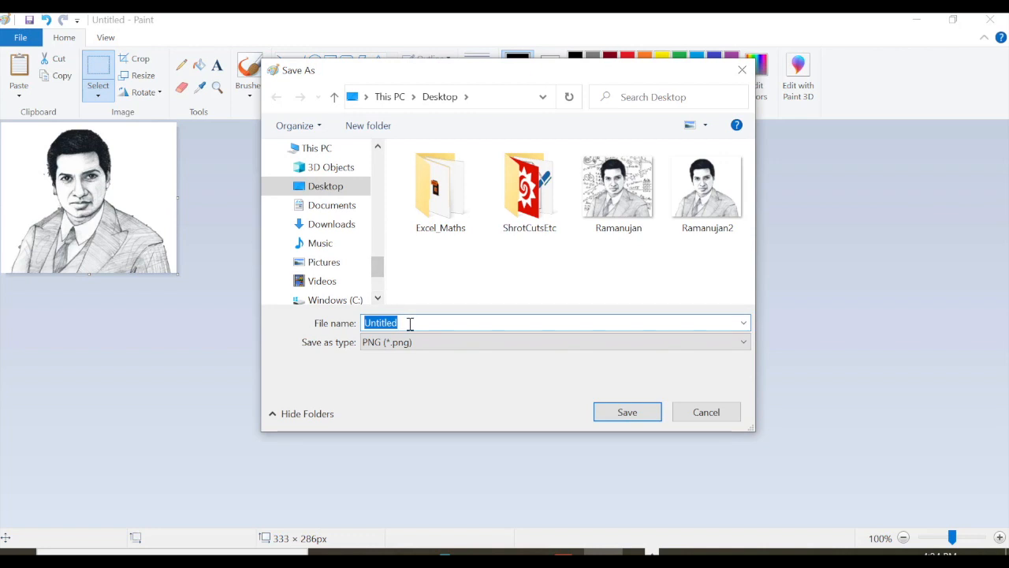
click(745, 343)
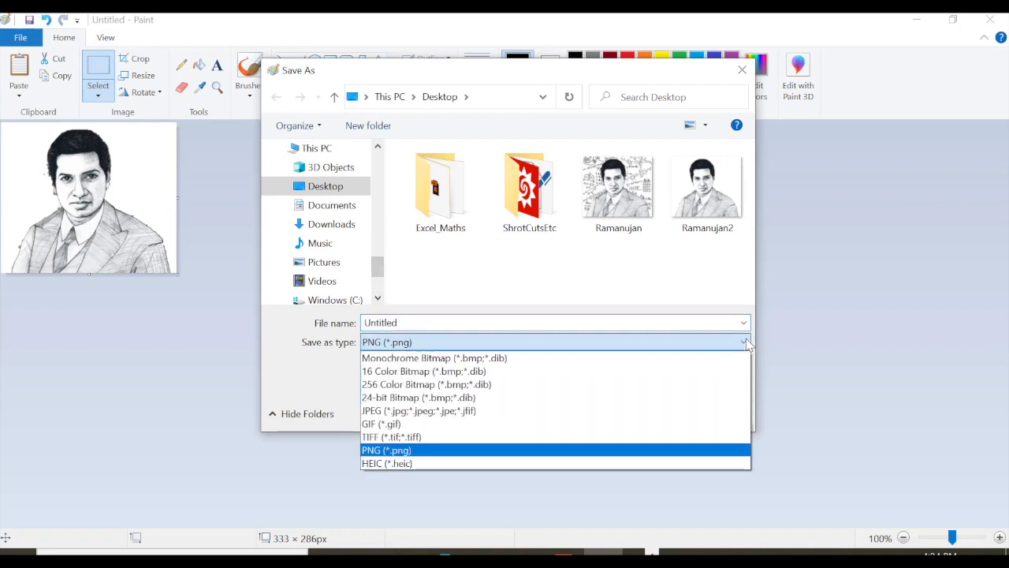
click(396, 411)
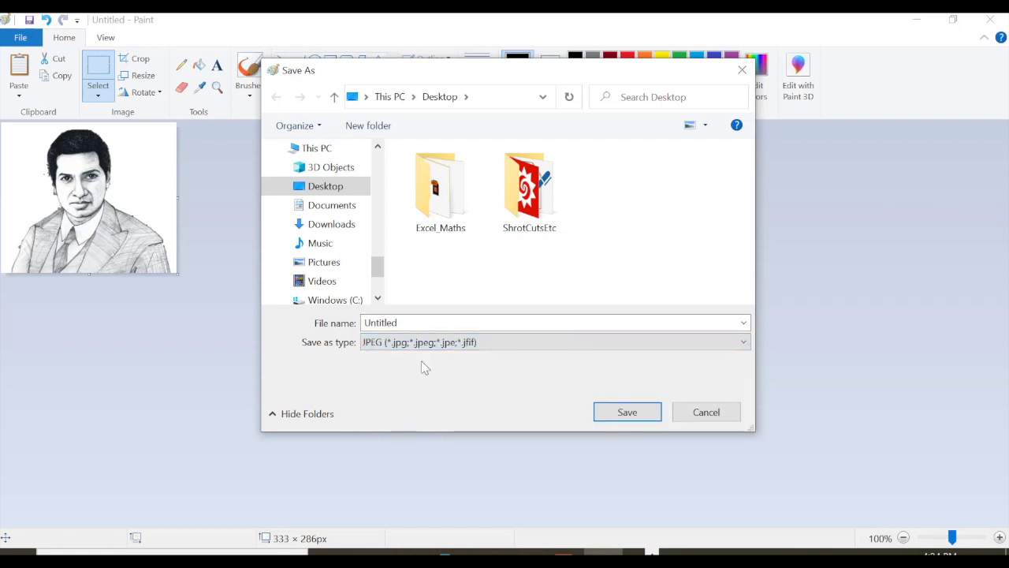
double_click(413, 320)
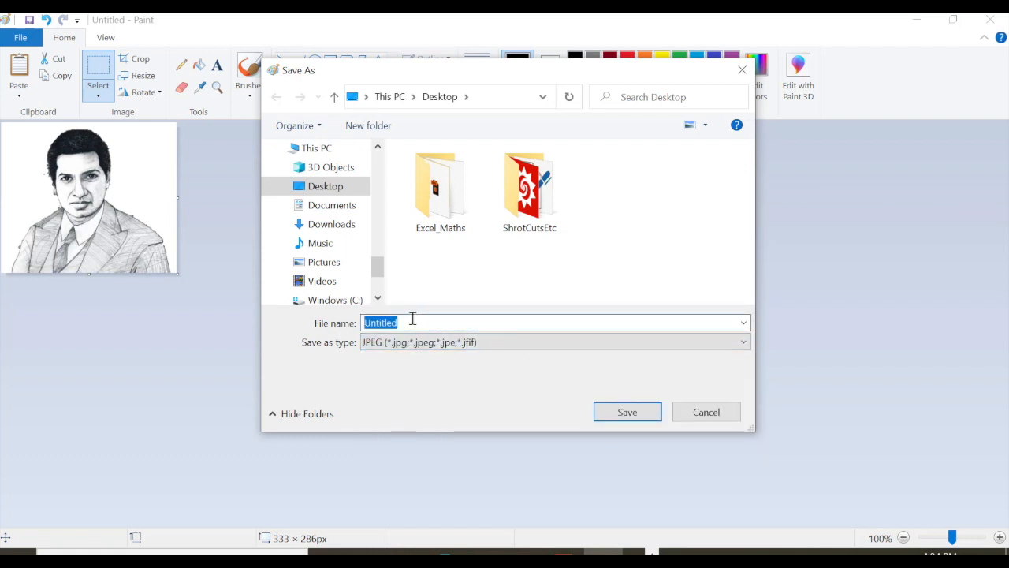
text(Ra)
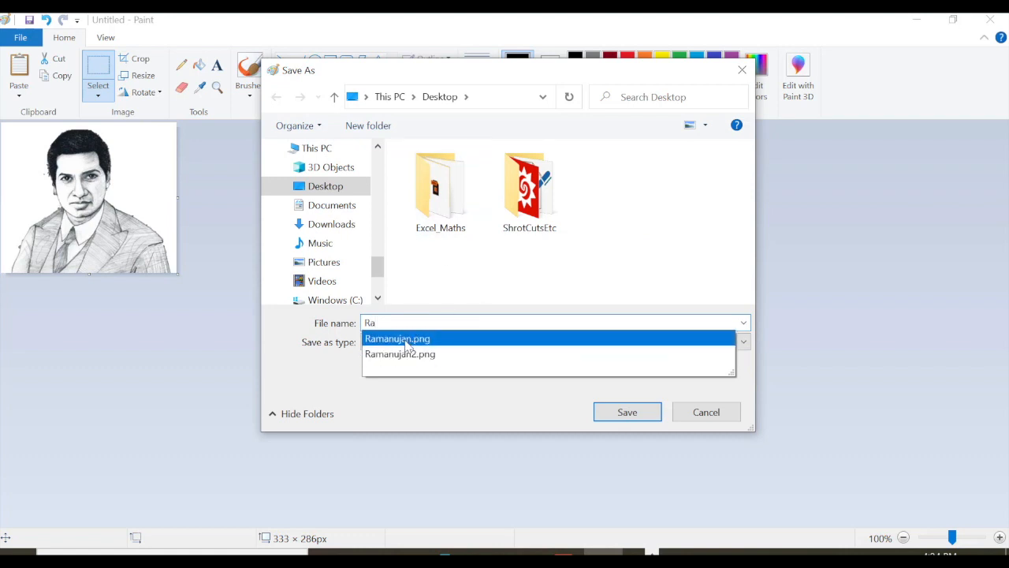
click(383, 332)
click(436, 324)
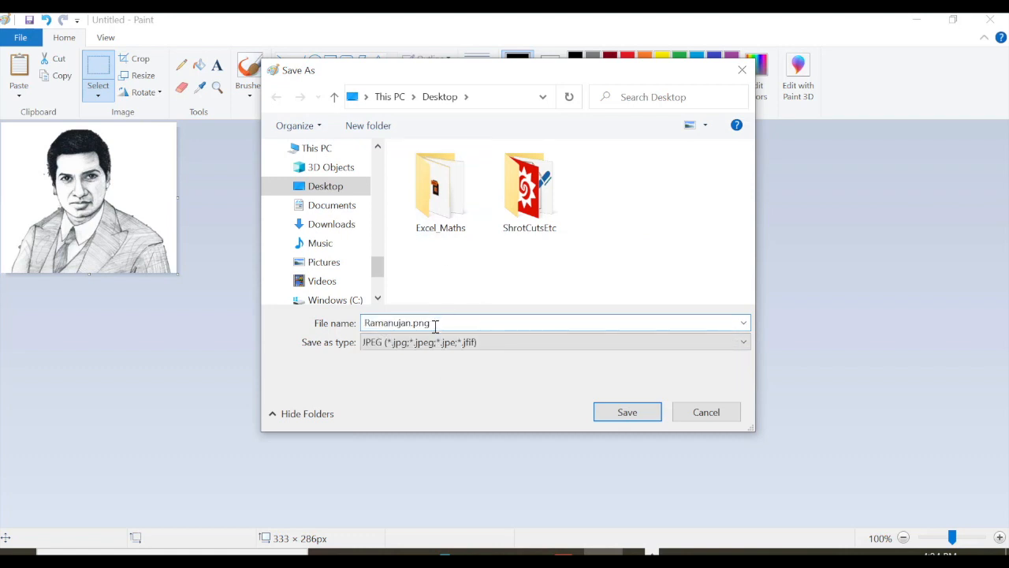
key(BackSpace)
key(BackSpace)
key(BackSpace)
key(BackSpace)
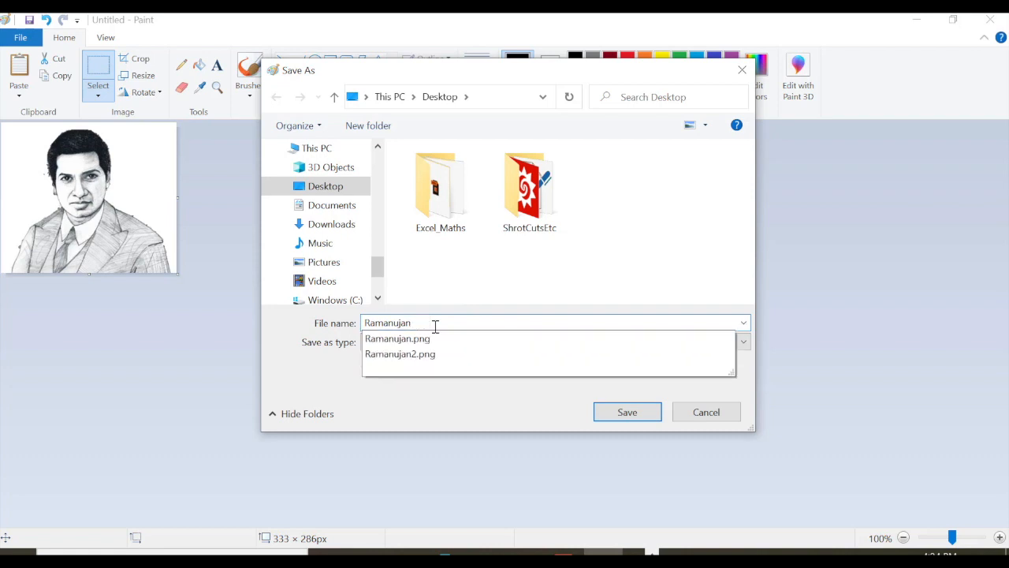
text(_Photo)
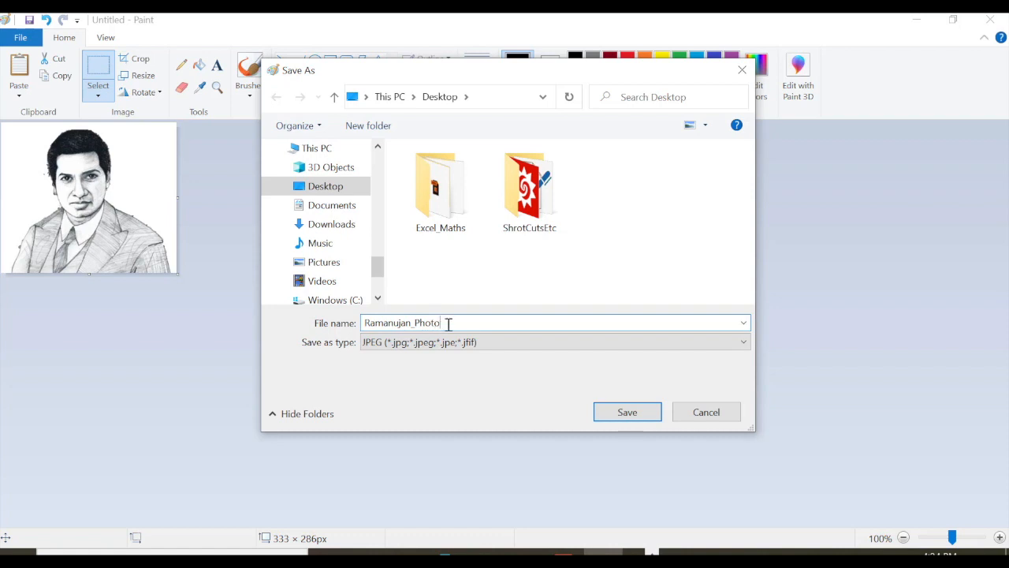
click(642, 414)
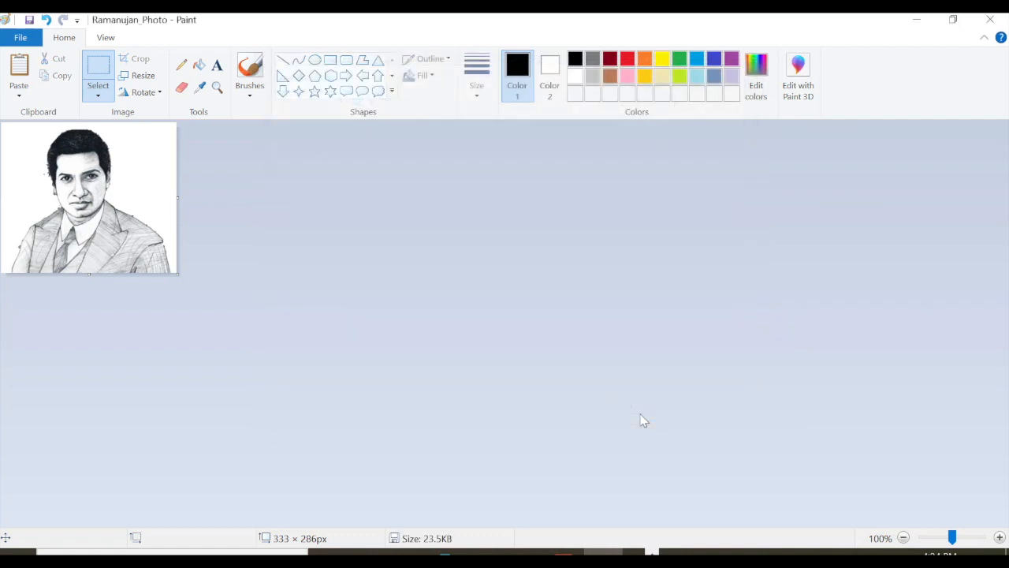
click(992, 22)
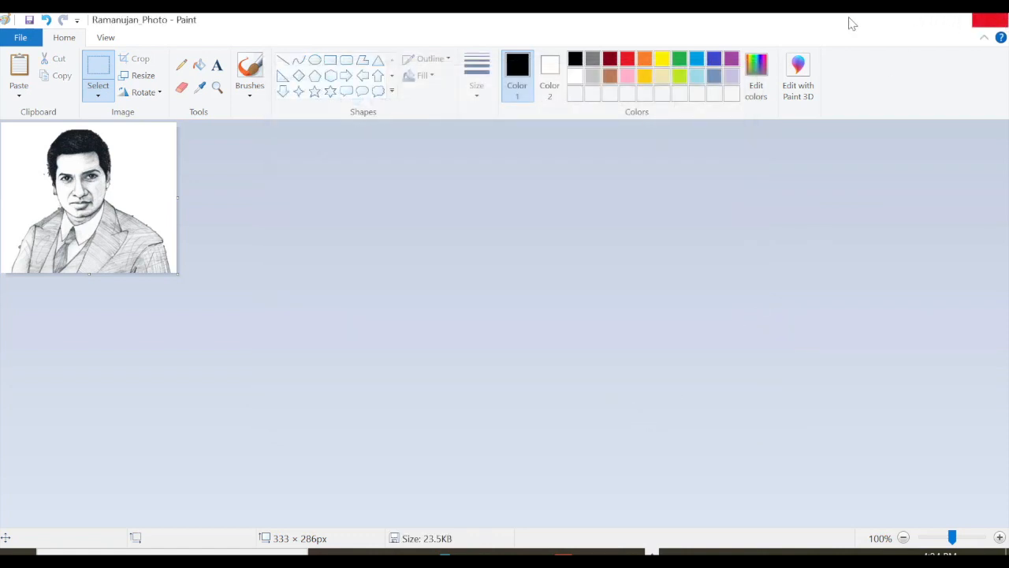
Step: Clear the open windows from view, open the saved Ramanujan_Photo image from the desktop to check it, and close it
click(920, 28)
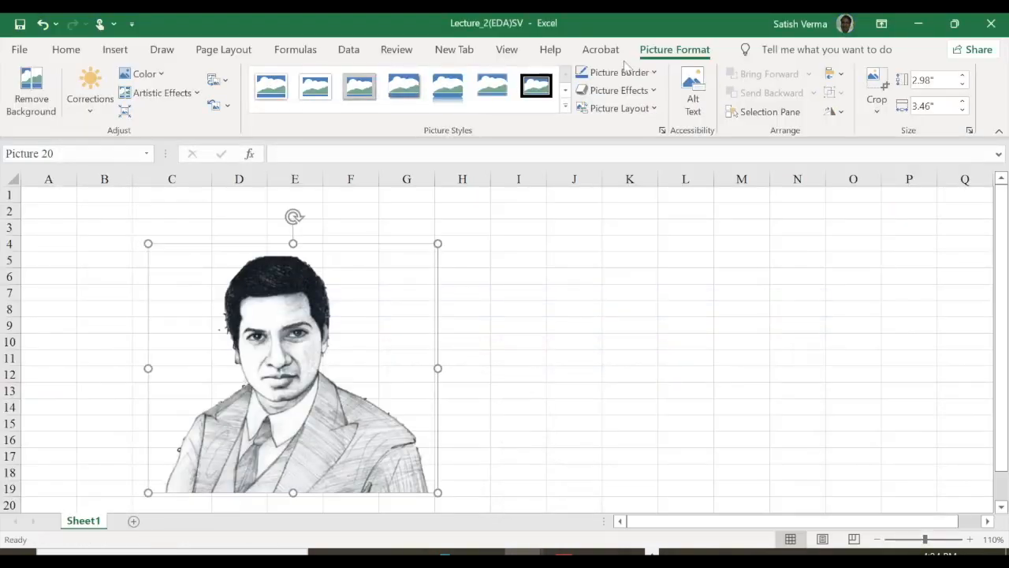
click(920, 25)
double_click(156, 206)
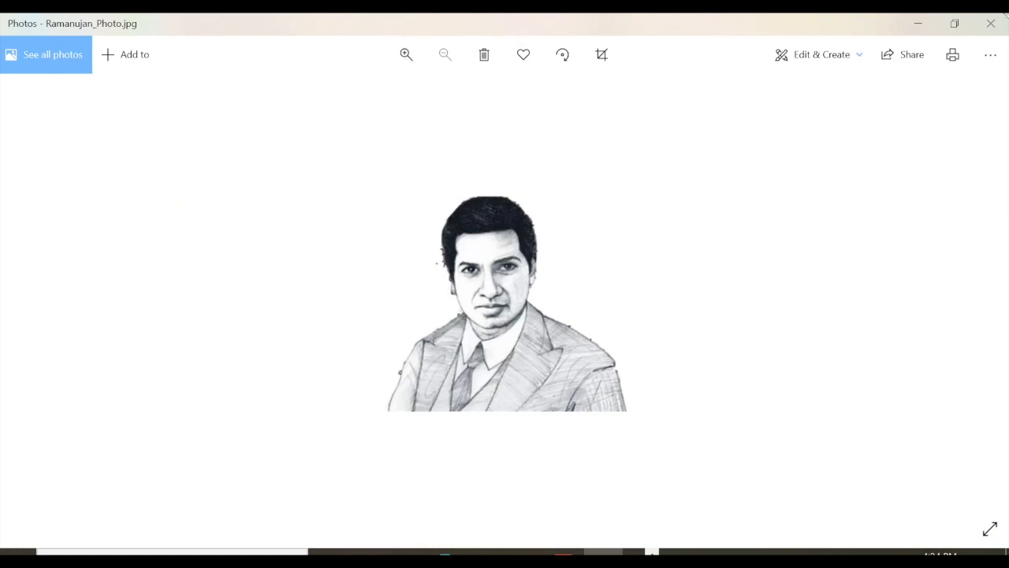
click(997, 23)
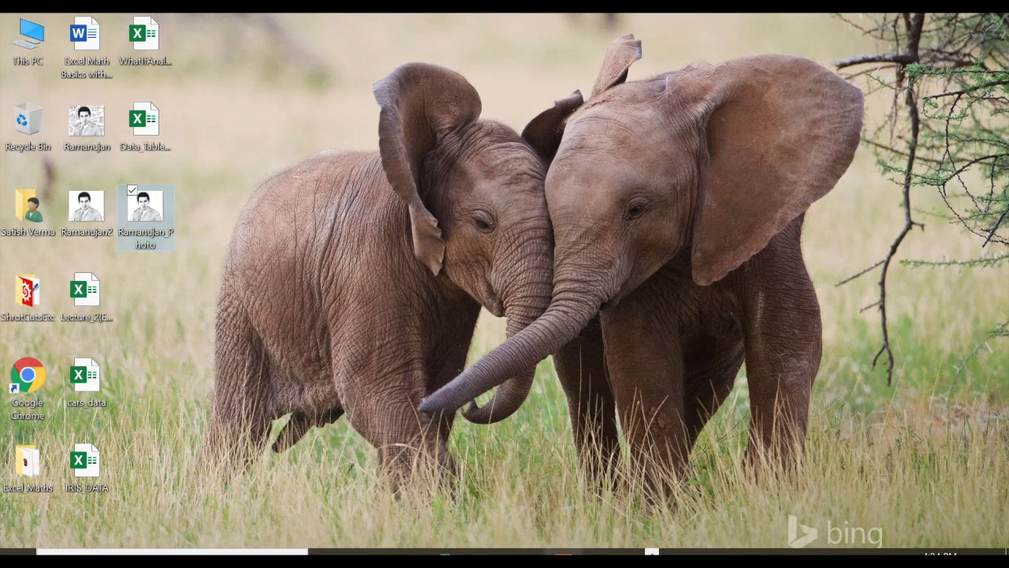
Step: Switch to the Excel workbook Lecture_2(EDA)SV and delete the cut-out portrait from the sheet
mouse_move(521, 552)
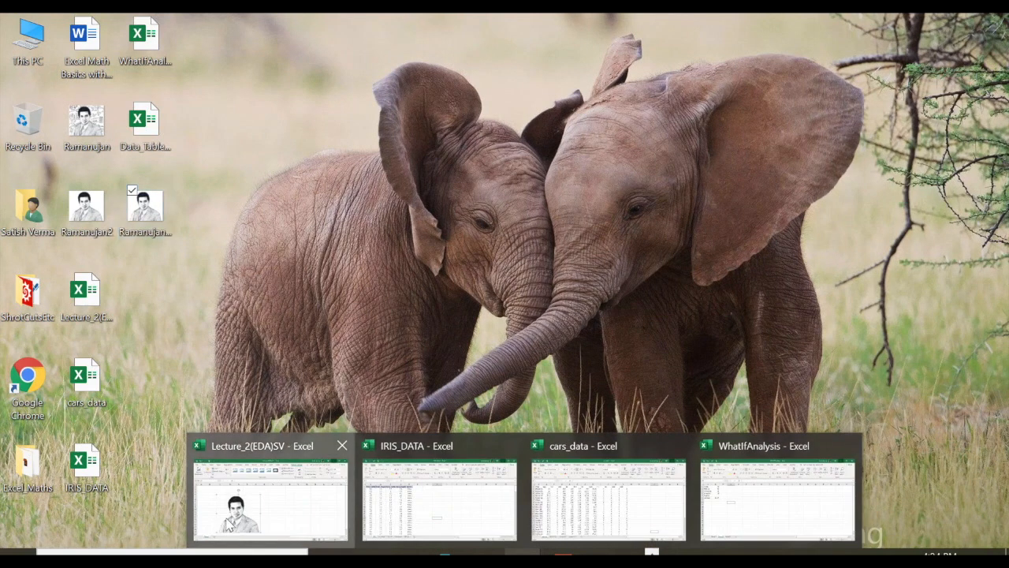
click(238, 530)
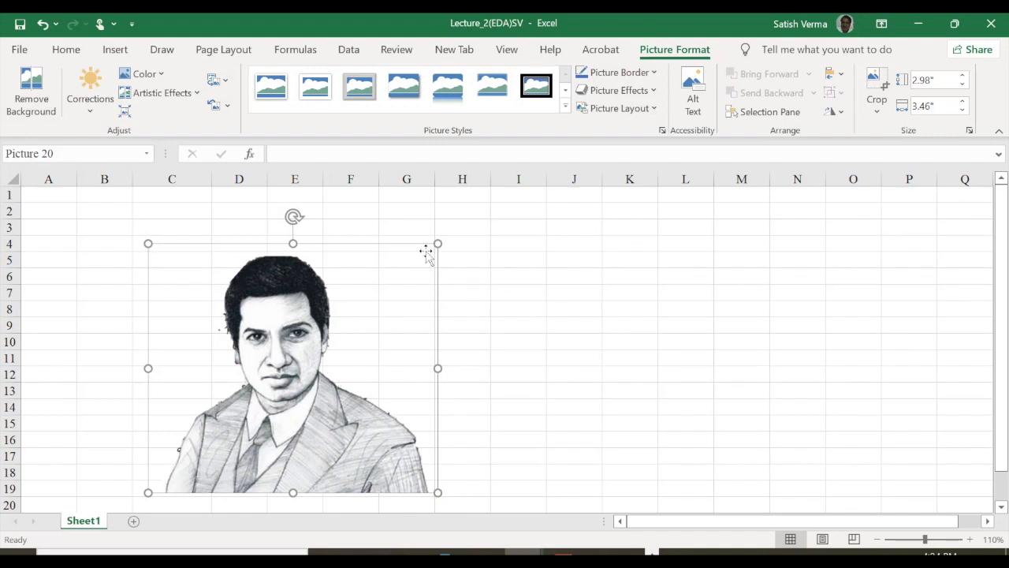
key(Delete)
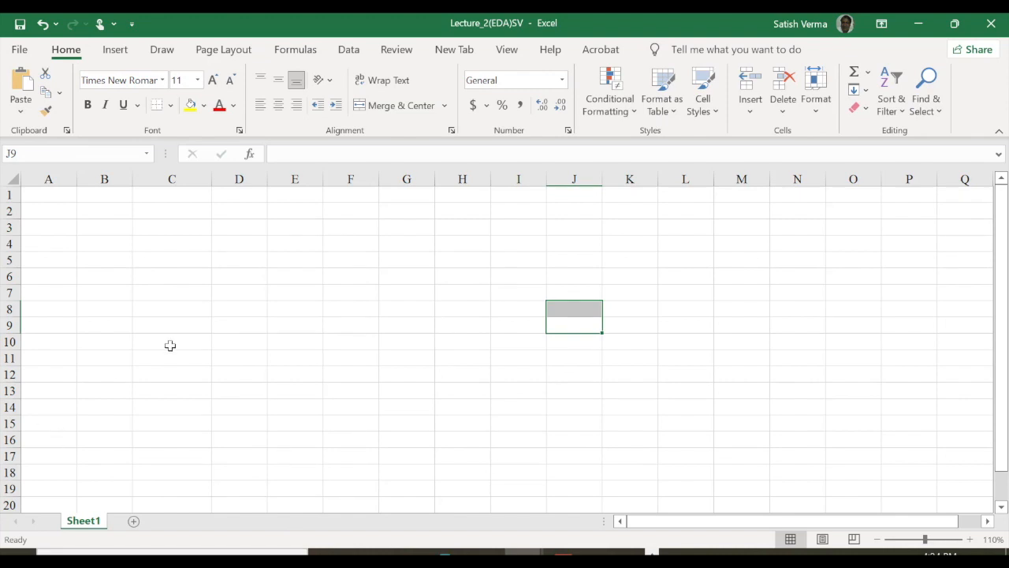
Step: Search the Office Add-ins store for QR Code and add QR4Office, accepting its license terms
click(117, 51)
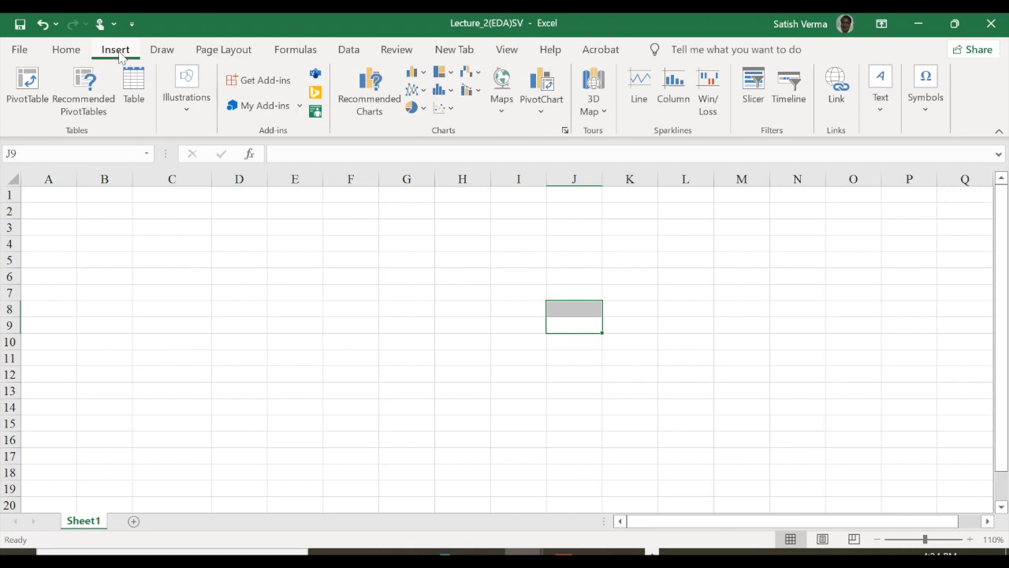
click(277, 110)
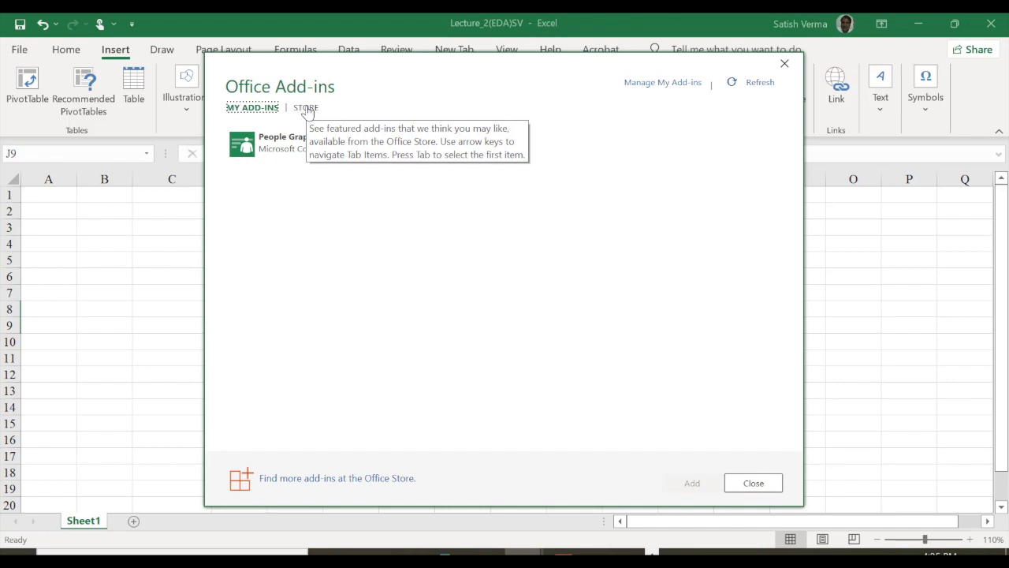
click(307, 109)
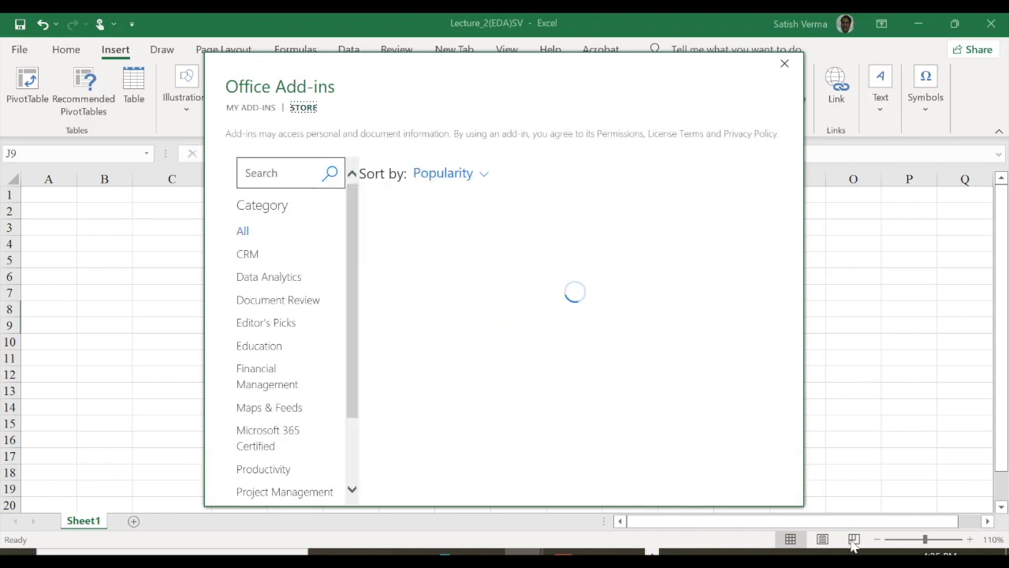
click(277, 177)
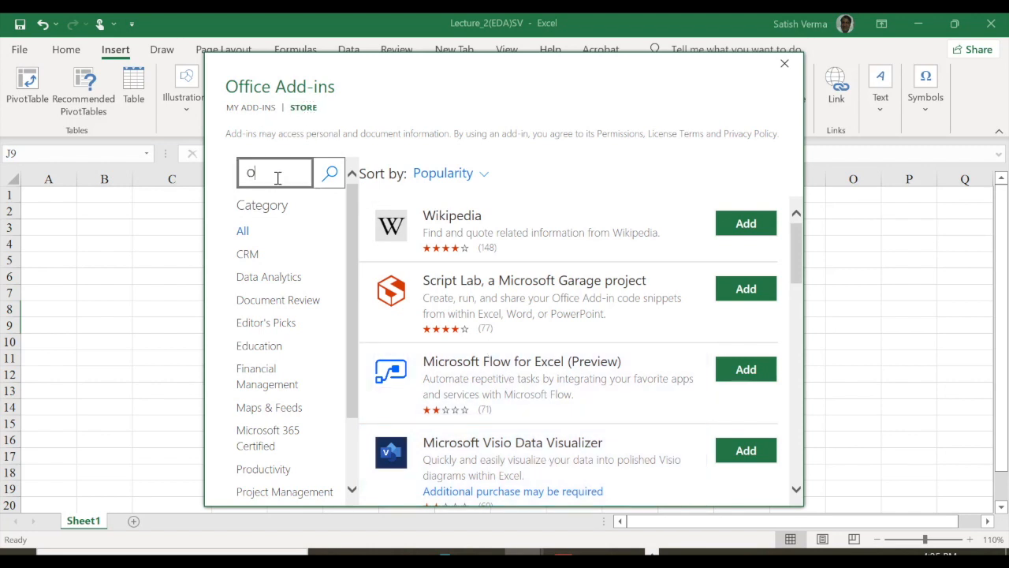
key(BackSpace)
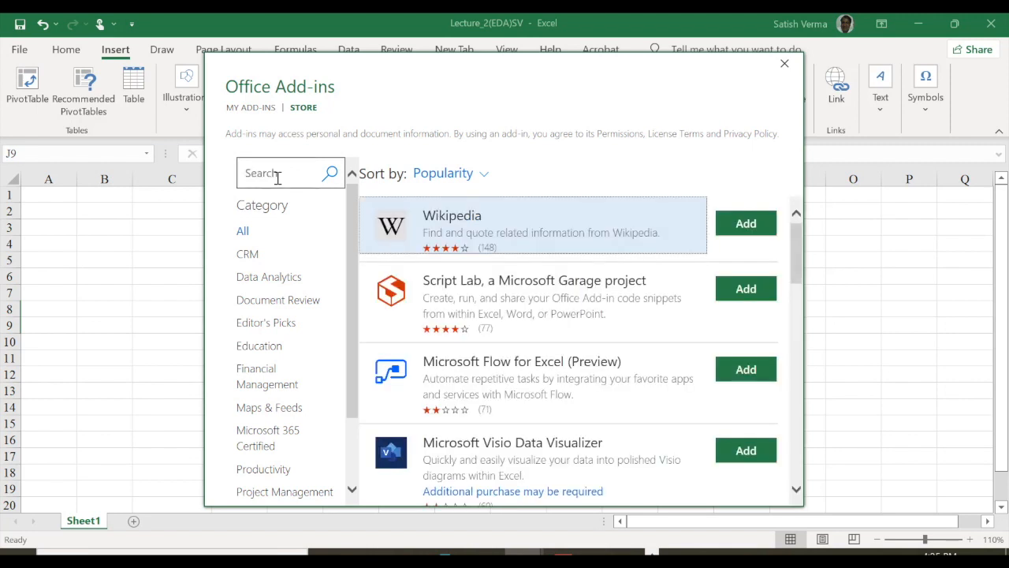
click(278, 177)
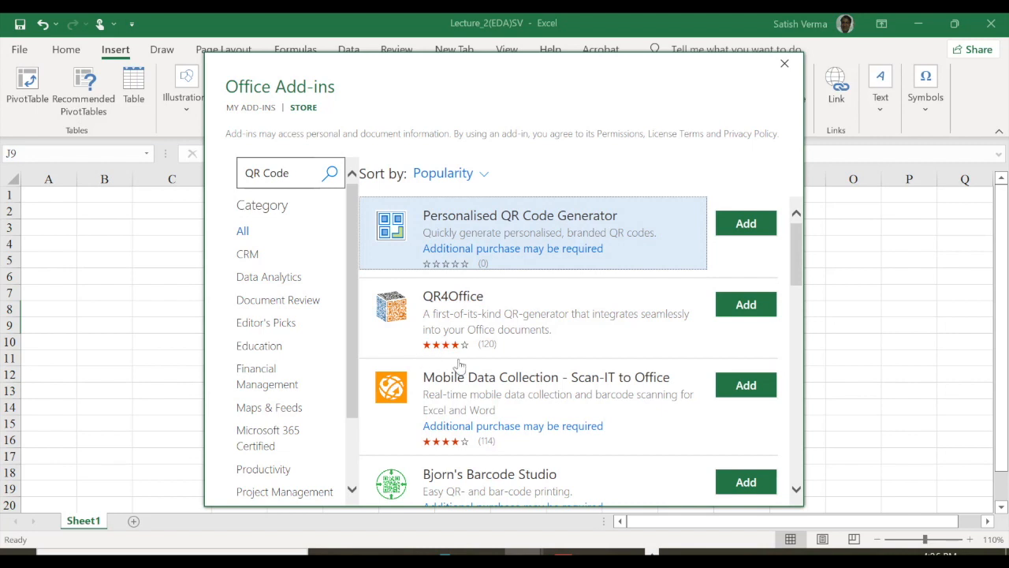
click(749, 308)
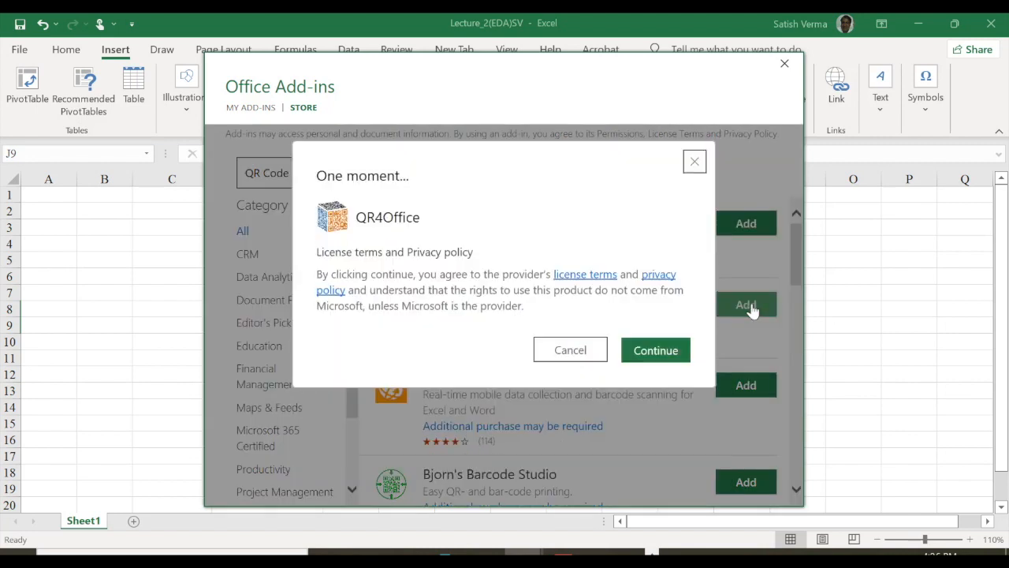
click(667, 353)
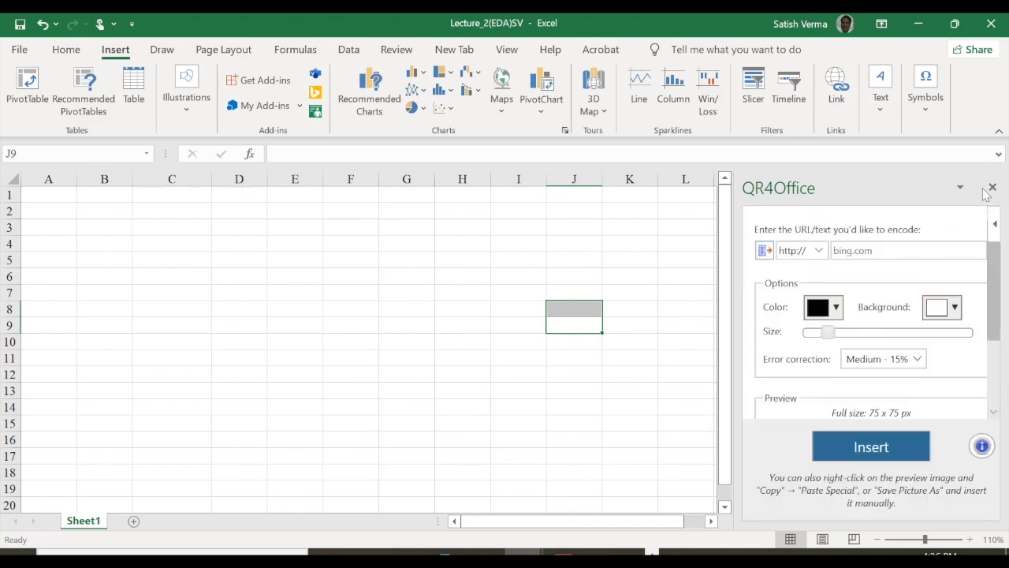
click(992, 188)
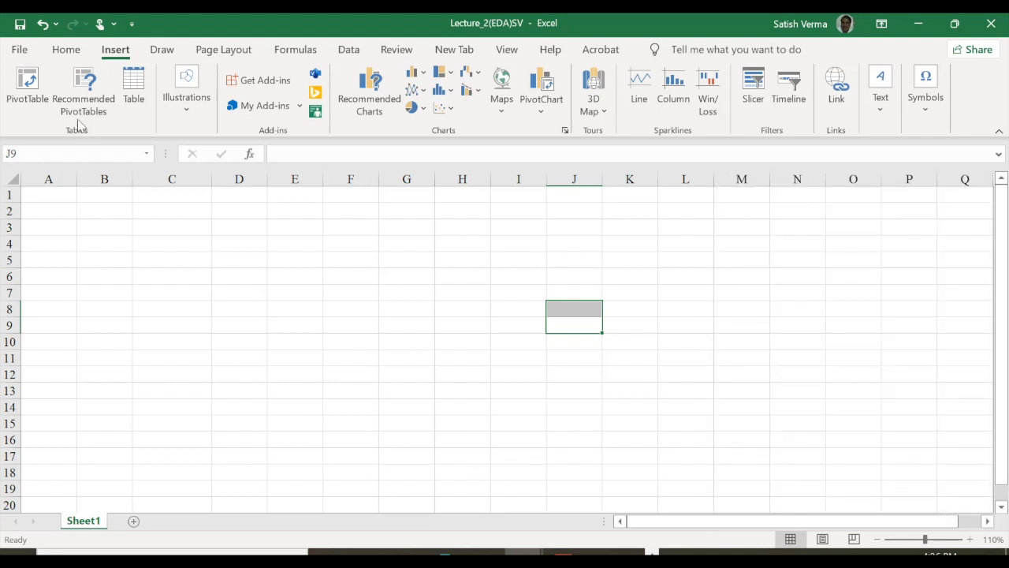
click(299, 106)
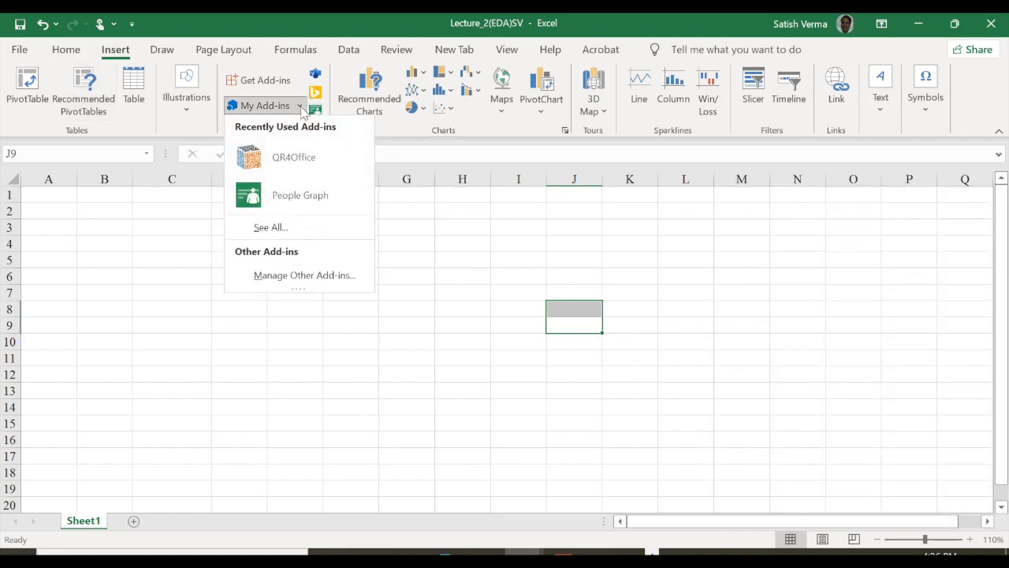
click(296, 160)
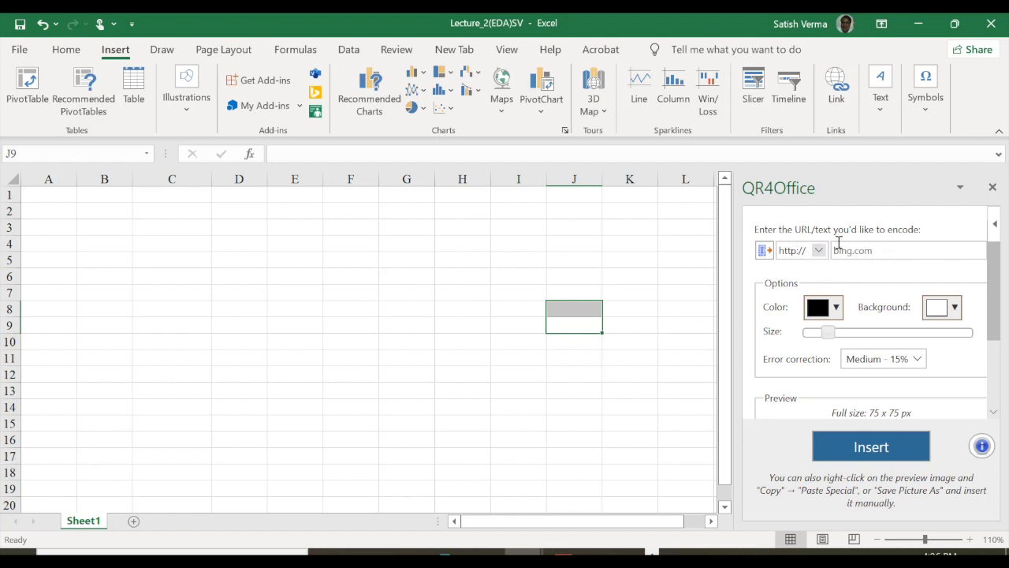
click(818, 251)
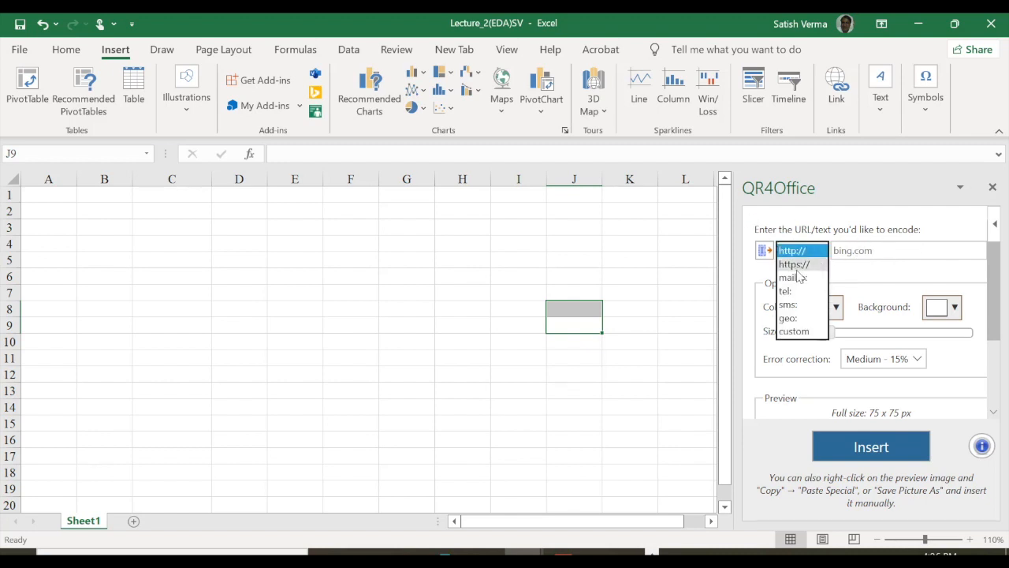
click(794, 266)
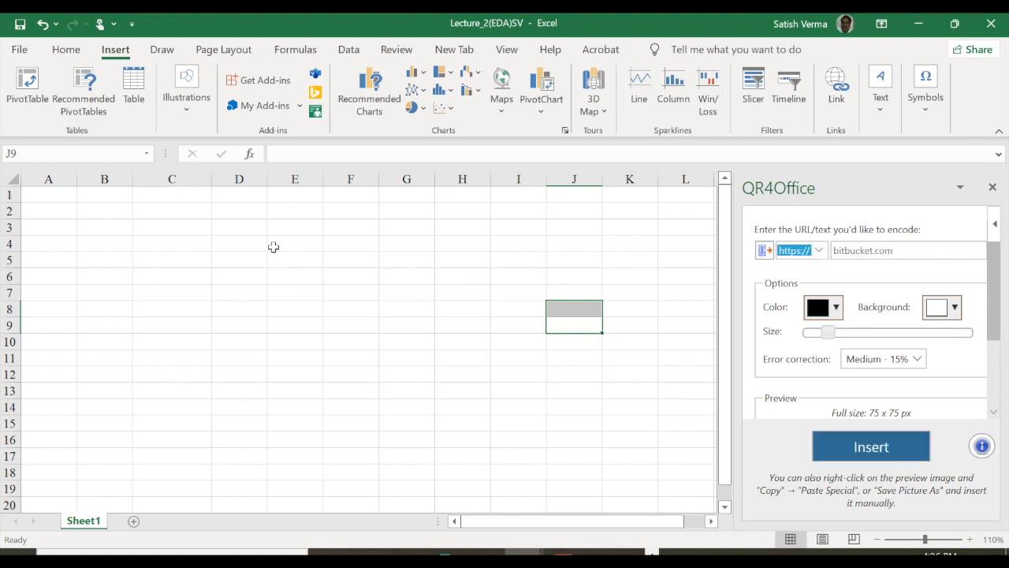
Step: Enter "Ramanujan tlc" in cell C5 and look up that text on the web from within the workbook
click(159, 256)
text(r)
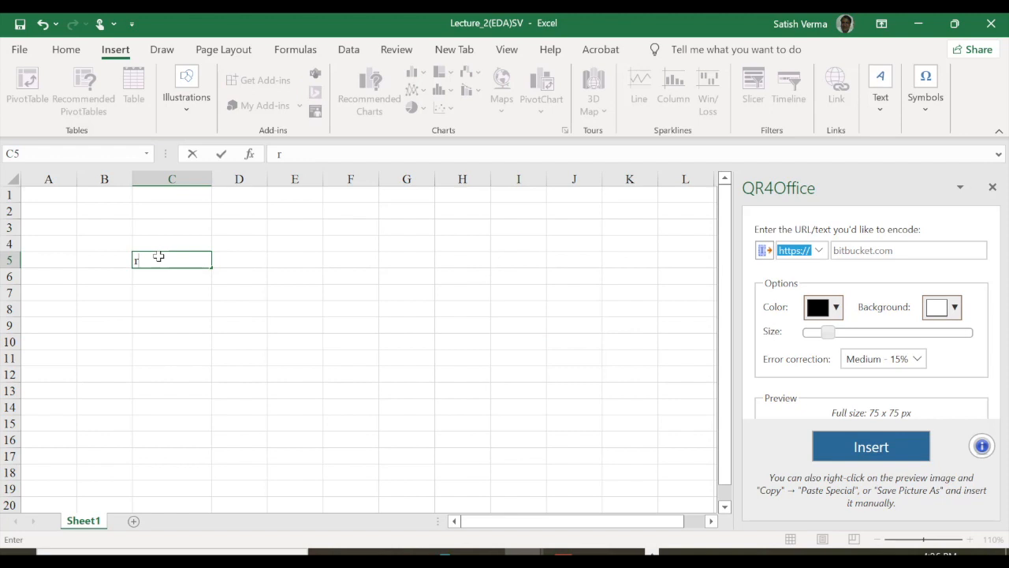
text(Ramamujan tlc)
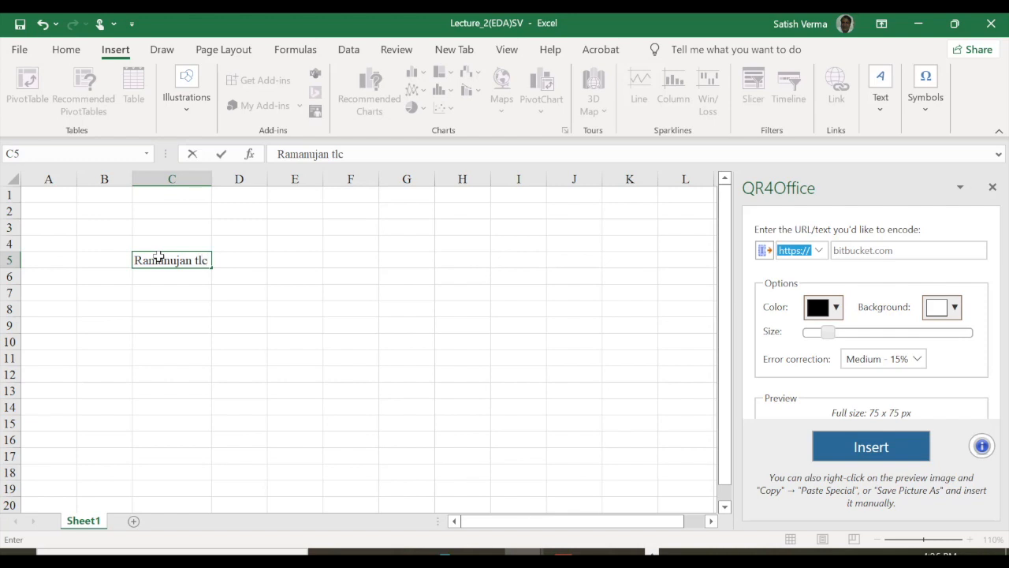
key(Return)
click(162, 259)
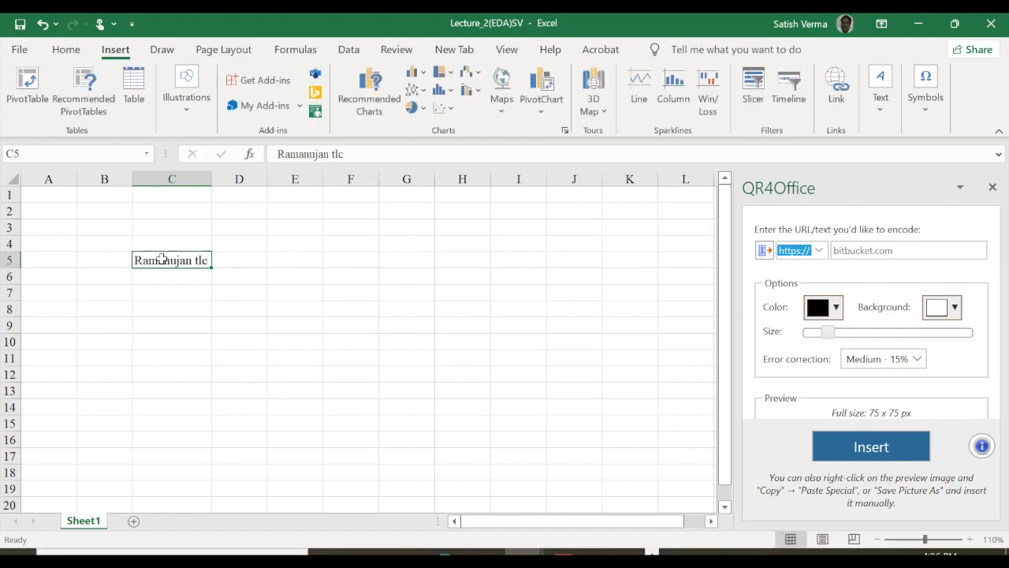
right_click(162, 259)
click(223, 221)
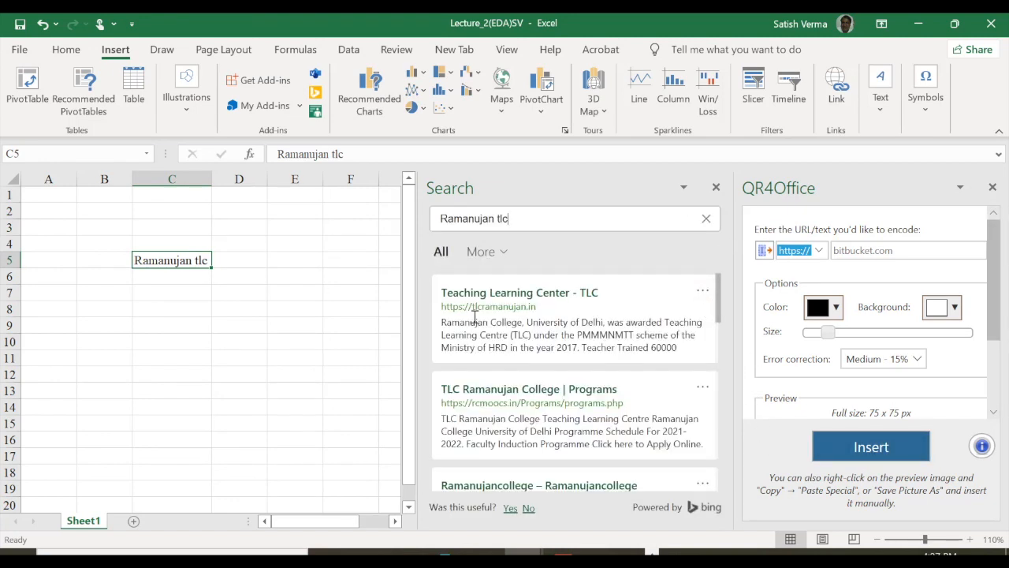
Step: Enter tlcramanujan.in as the web address for QR4Office to encode
click(870, 250)
text(tlcra)
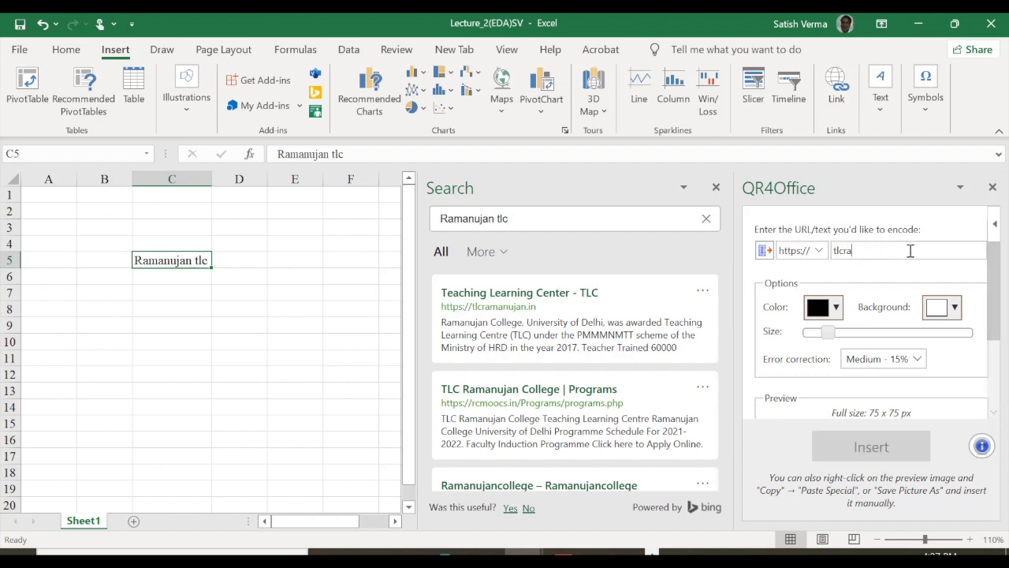
text(manujan.in)
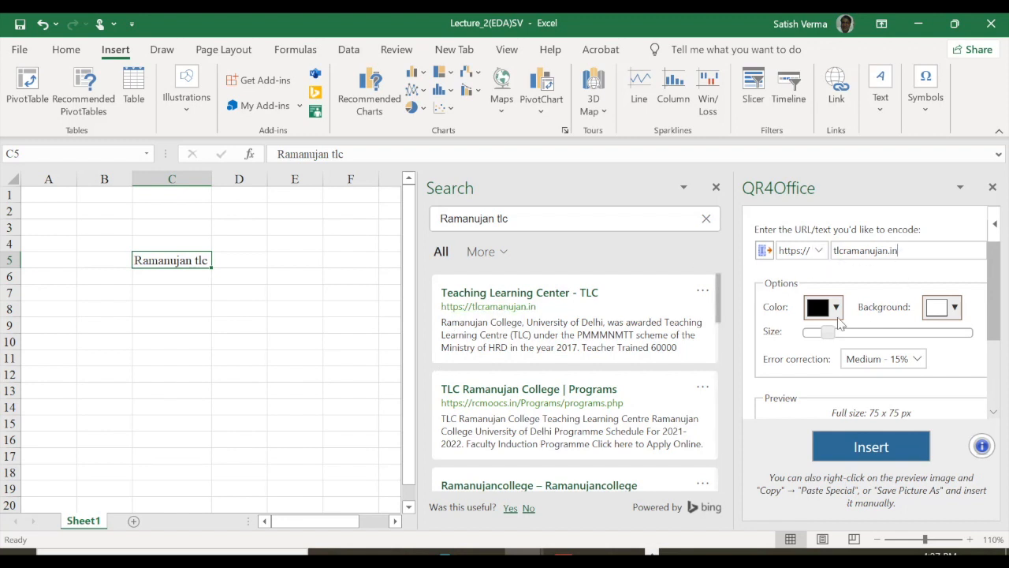
Step: Insert the QR code into the sheet, close the Search pane, and enlarge and position the code over columns C and D
click(874, 456)
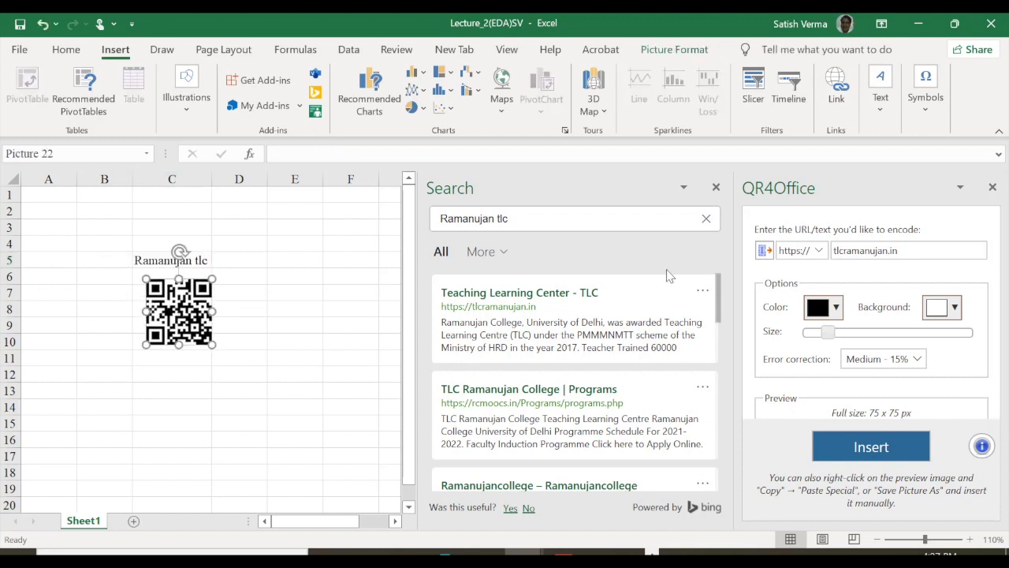
click(716, 188)
drag(193, 308, 428, 395)
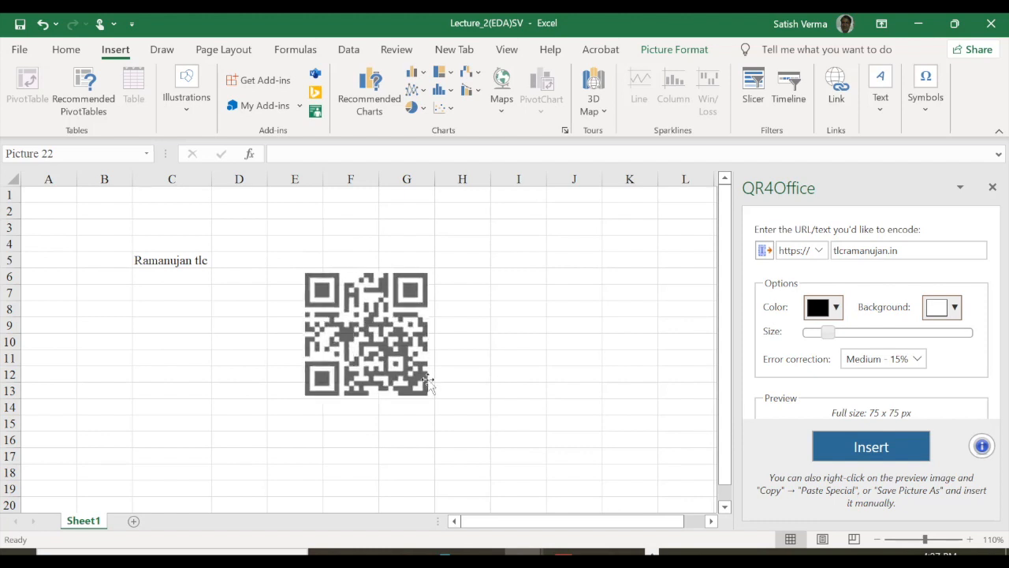
click(502, 324)
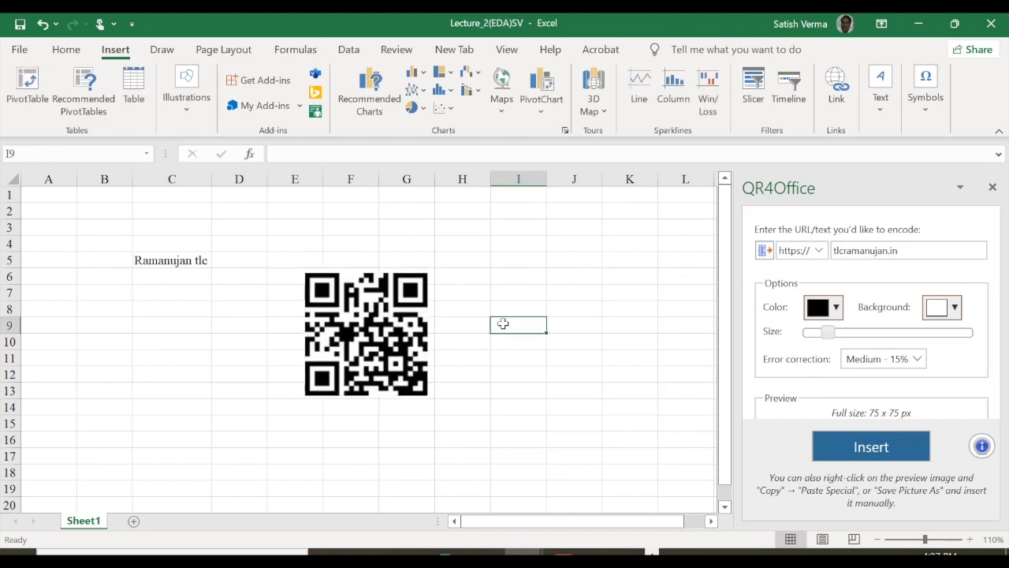
drag(375, 333, 209, 315)
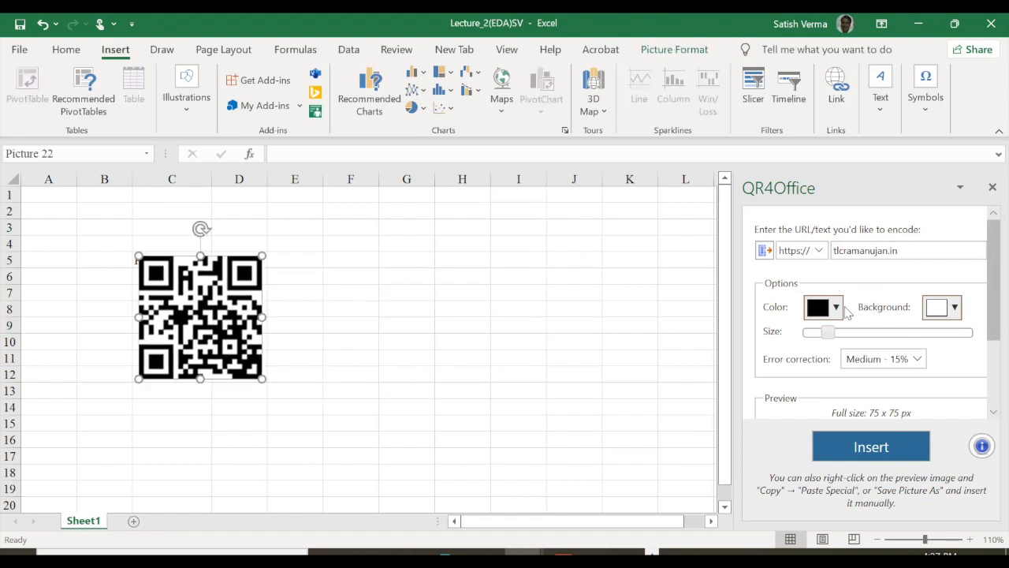
Step: Insert a second QR code for the same address with a blue color and a pale pink background
click(837, 308)
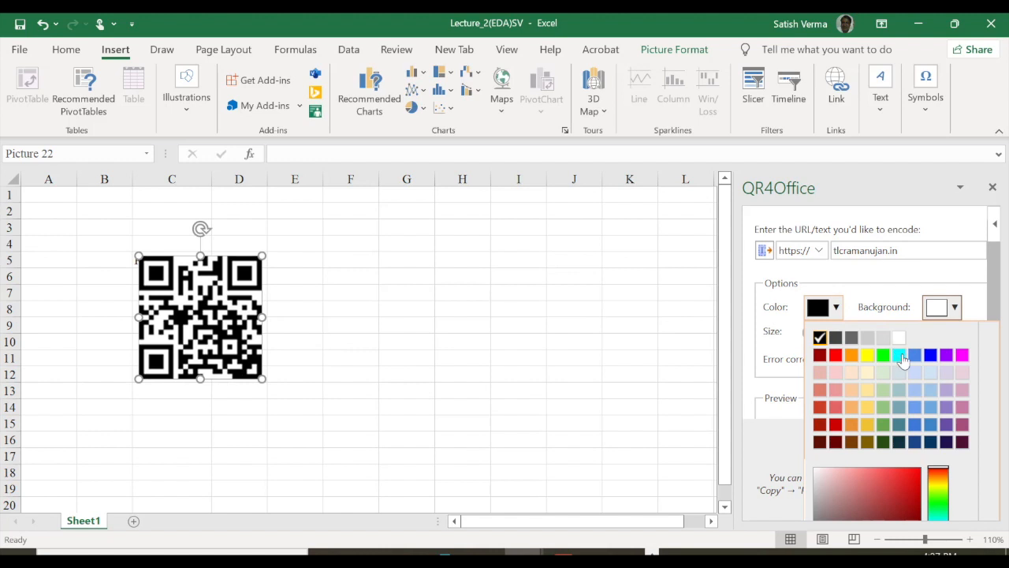
click(931, 357)
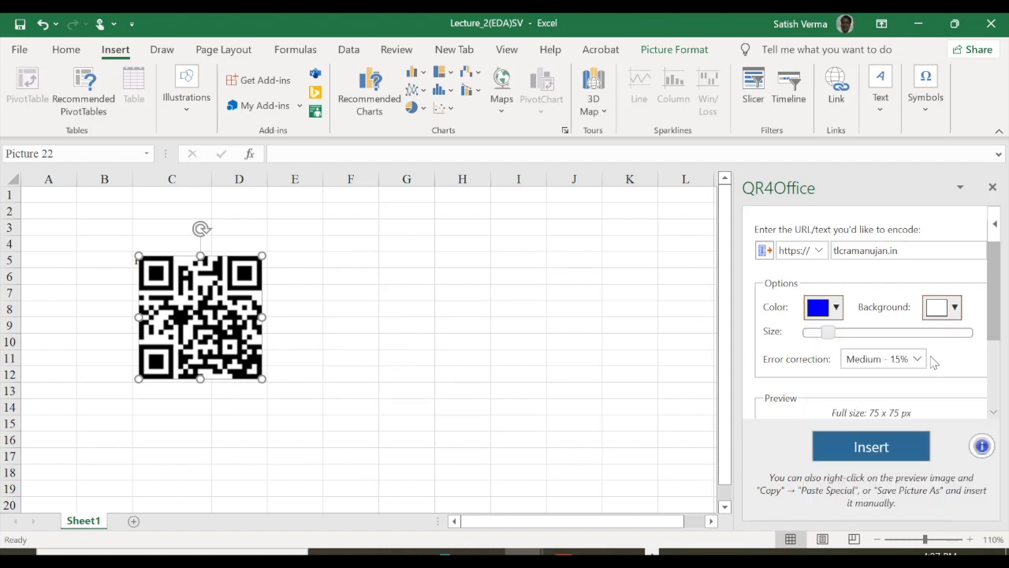
click(954, 308)
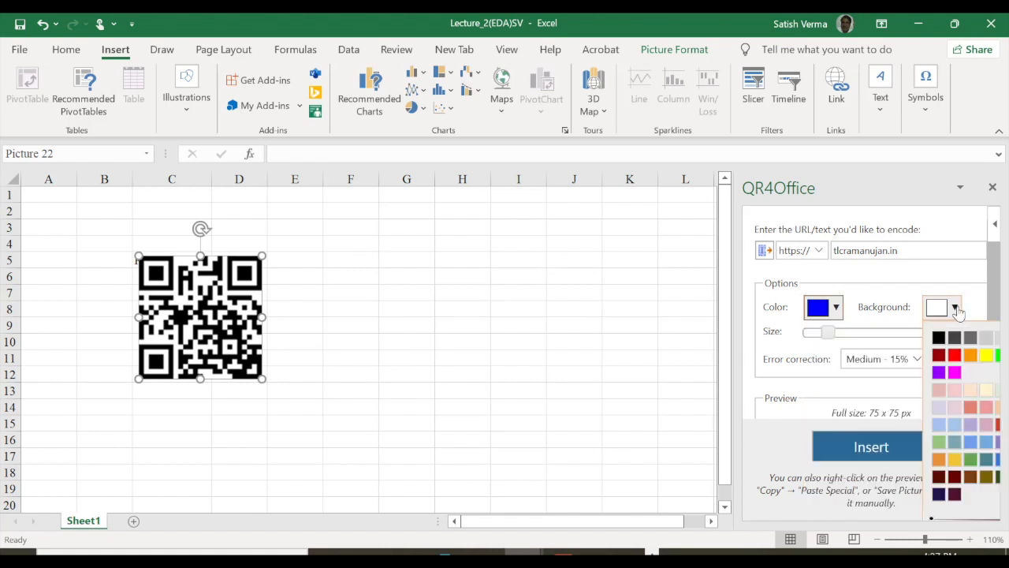
click(953, 410)
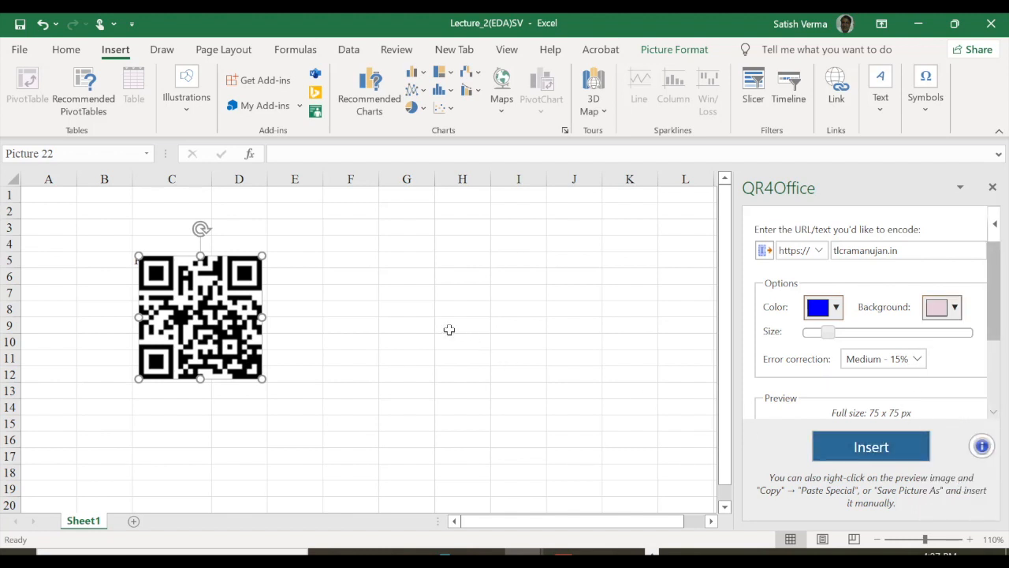
click(872, 447)
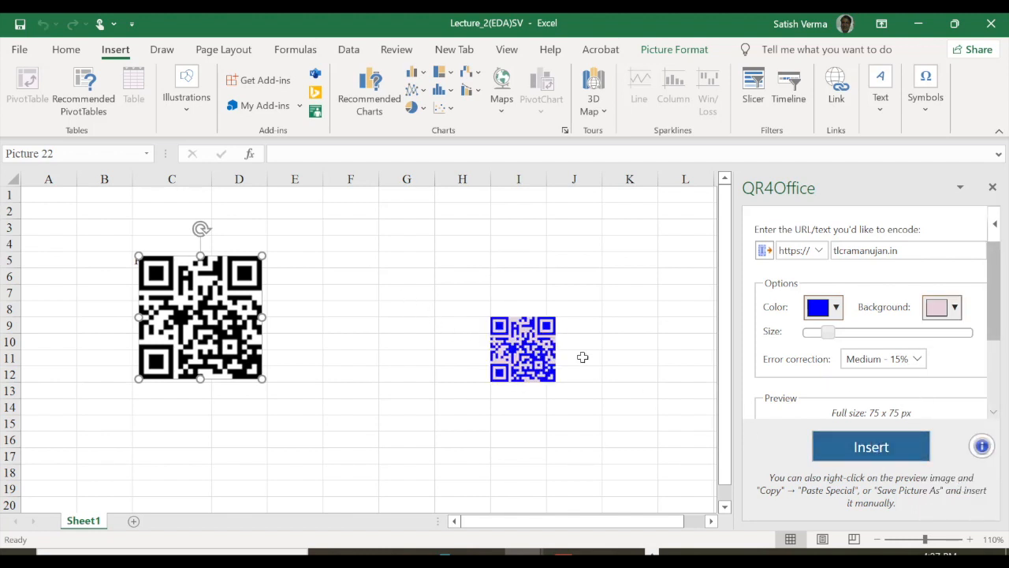
Step: Enlarge the blue QR code and place it beside the black one, over columns F and G
click(526, 318)
drag(526, 318, 456, 267)
drag(488, 333, 541, 384)
drag(481, 315, 377, 316)
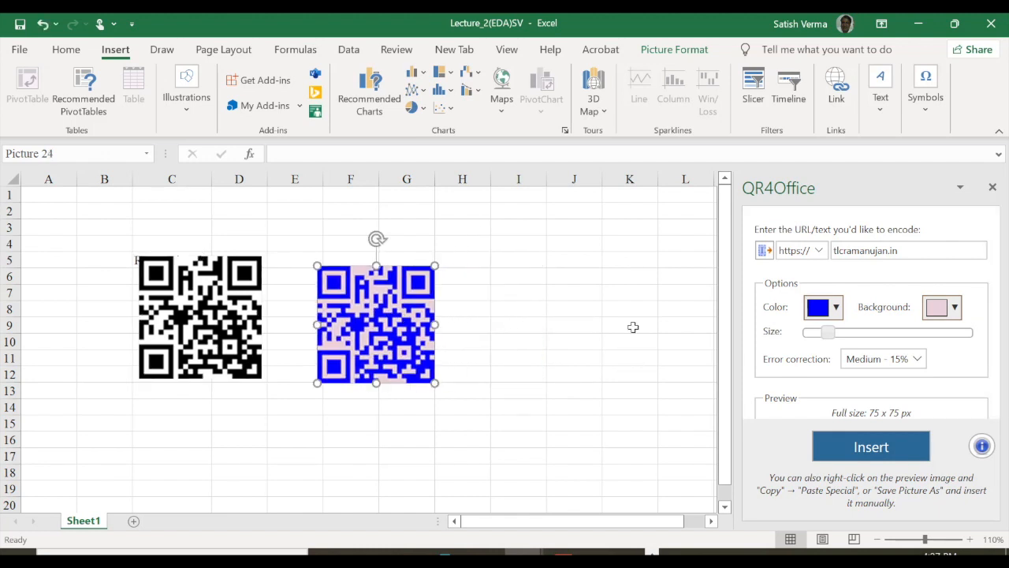
Step: Insert a third QR code in dark red on a yellow background and enlarge it across columns I and J
click(834, 307)
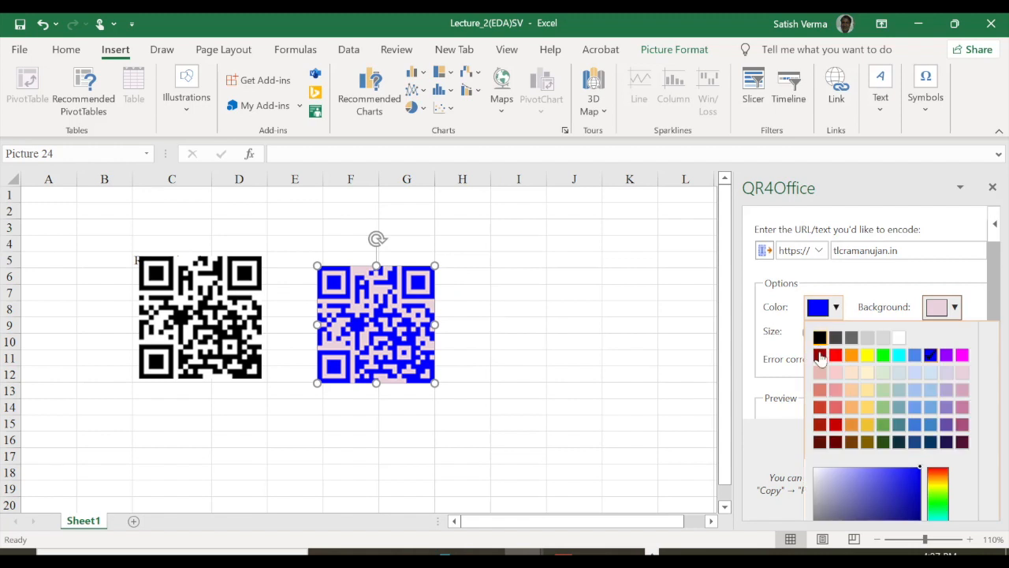
click(821, 426)
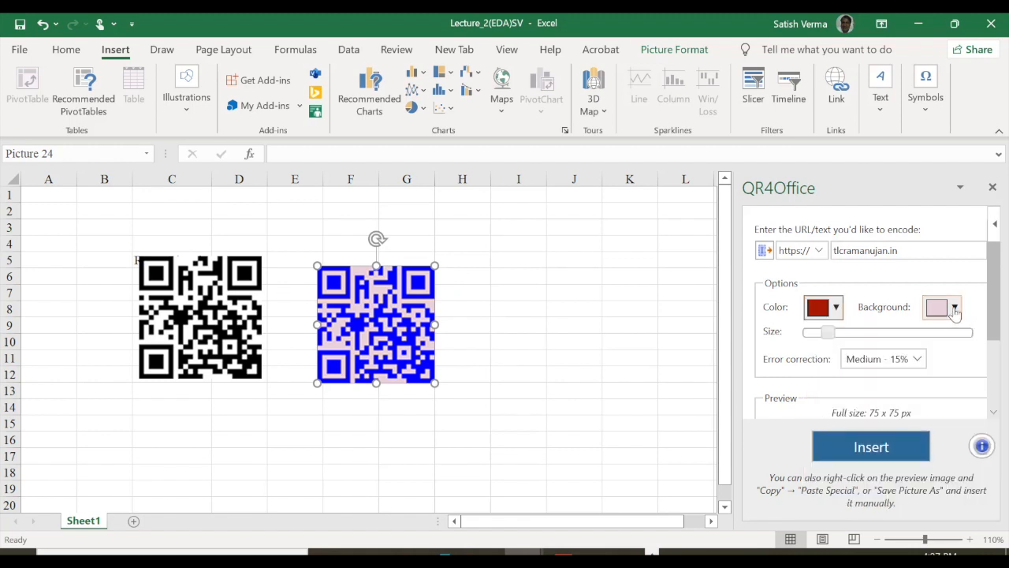
click(955, 308)
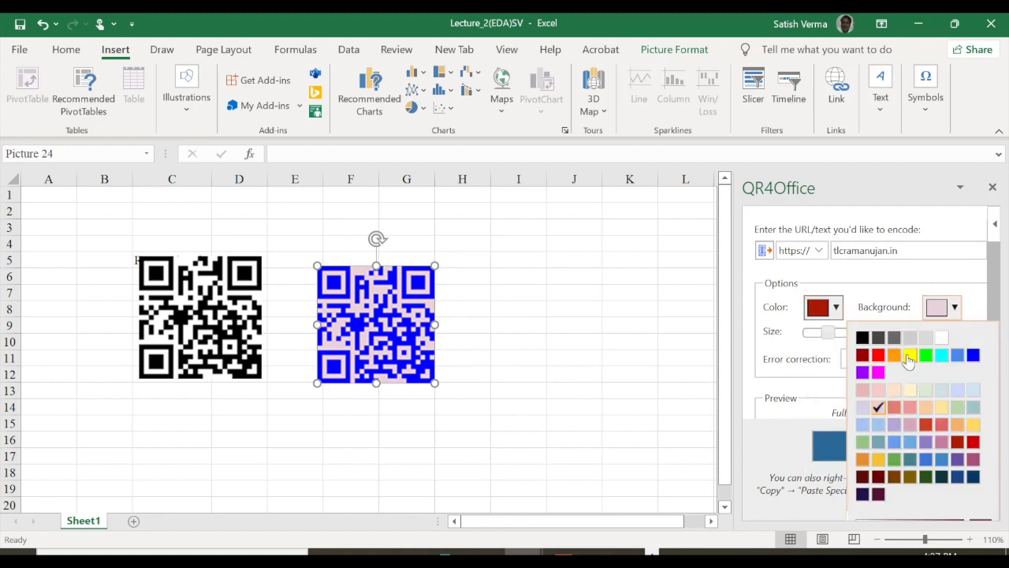
click(909, 356)
click(867, 444)
click(527, 339)
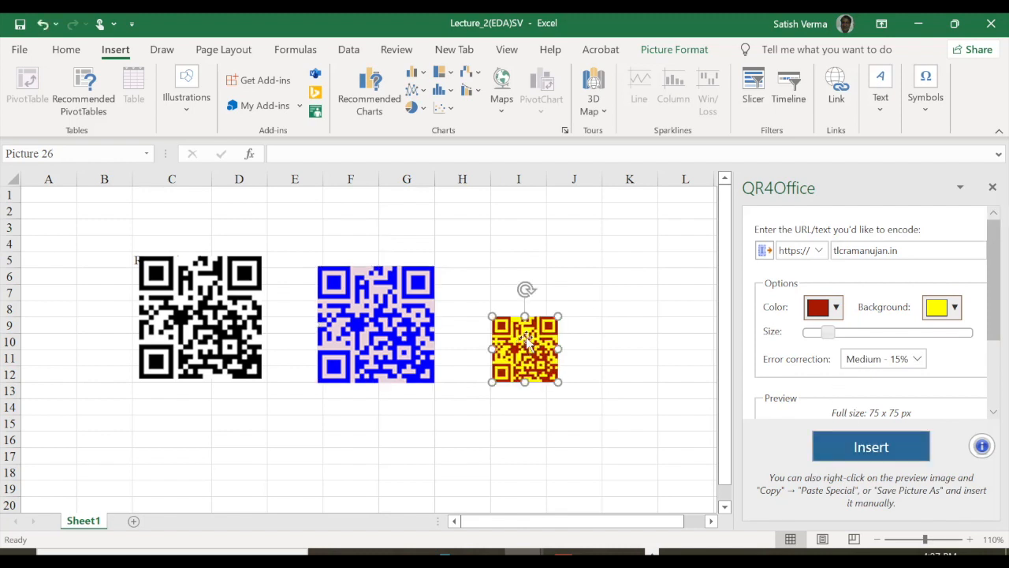
drag(557, 317, 573, 277)
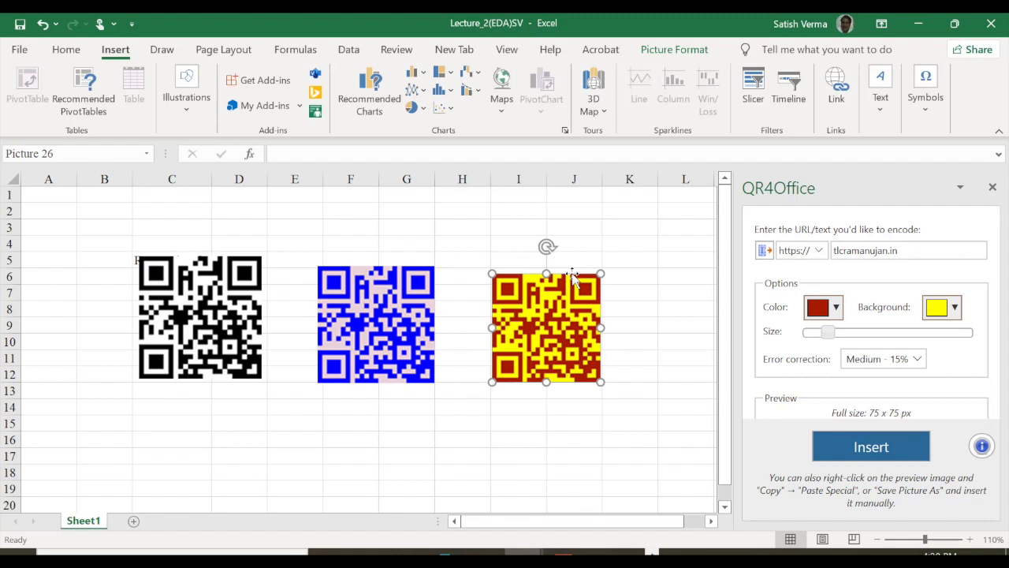
drag(647, 292, 646, 280)
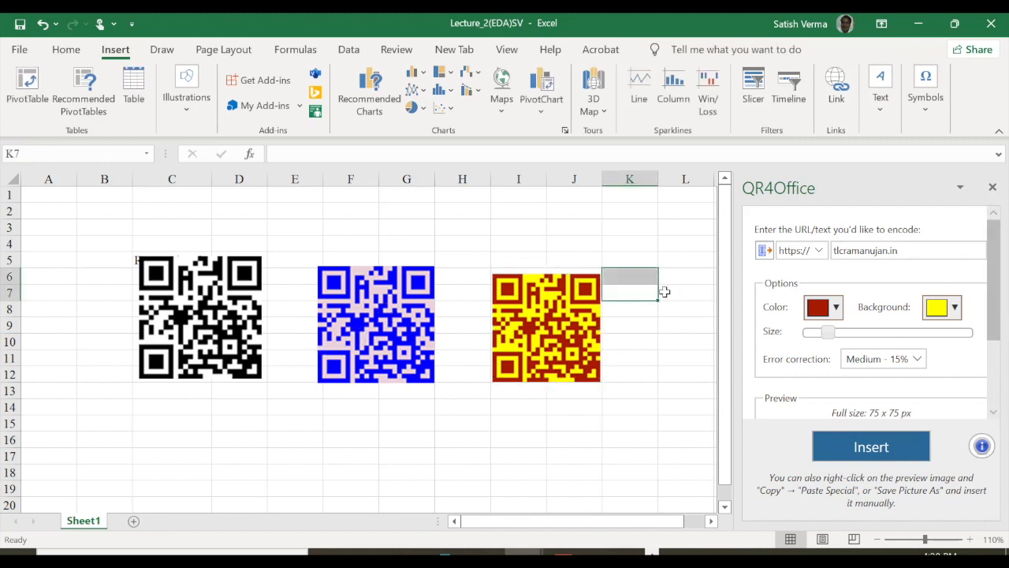
Step: Close the QR4Office pane and view the picture commands available for the black QR code
right_click(203, 298)
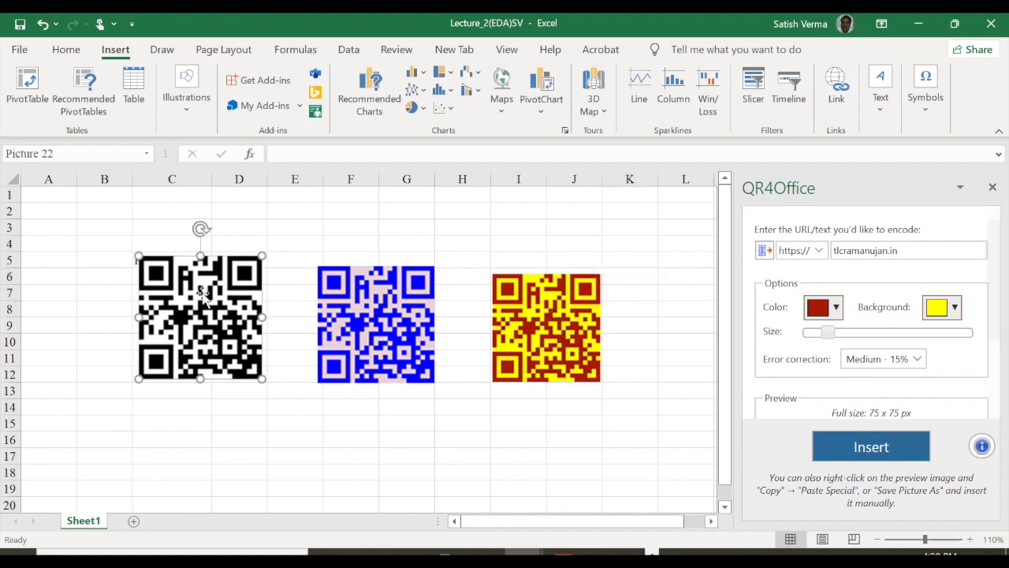
click(248, 269)
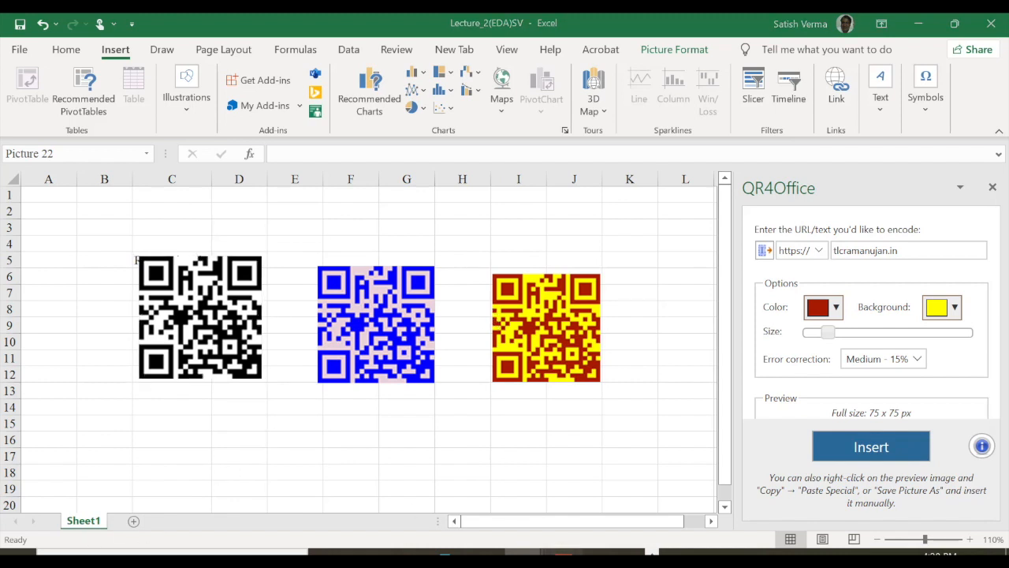
click(953, 509)
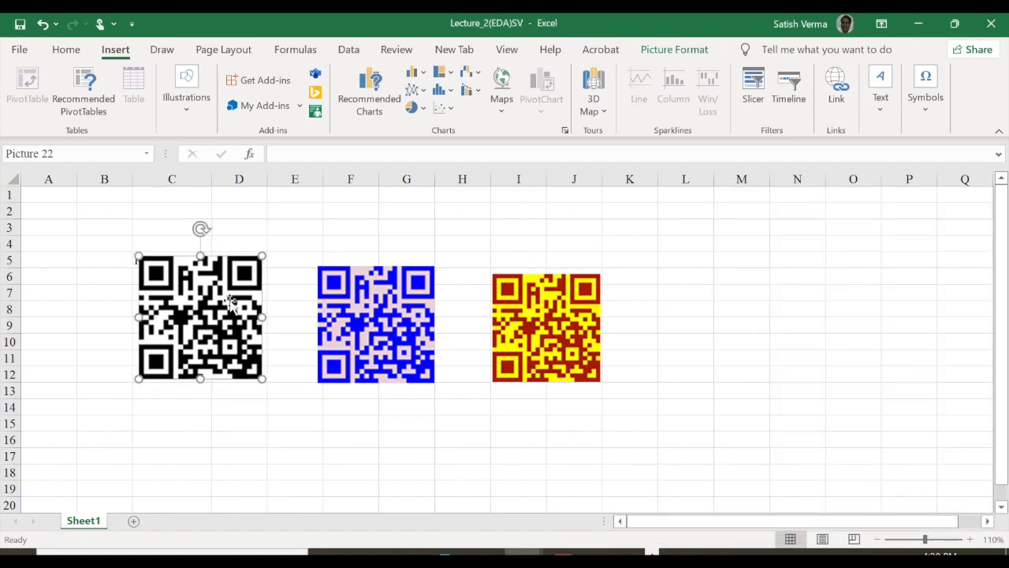
right_click(235, 309)
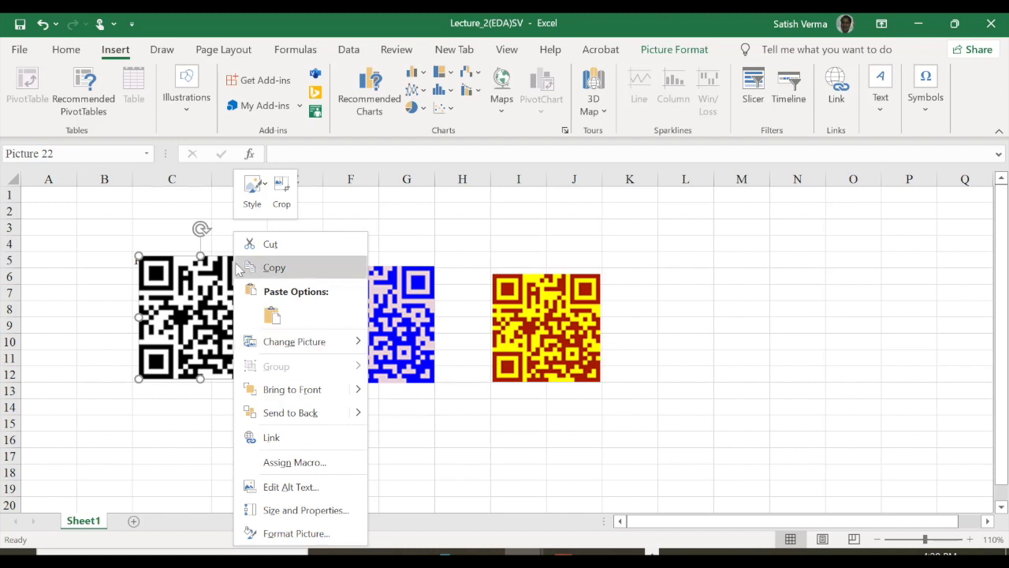
key(Escape)
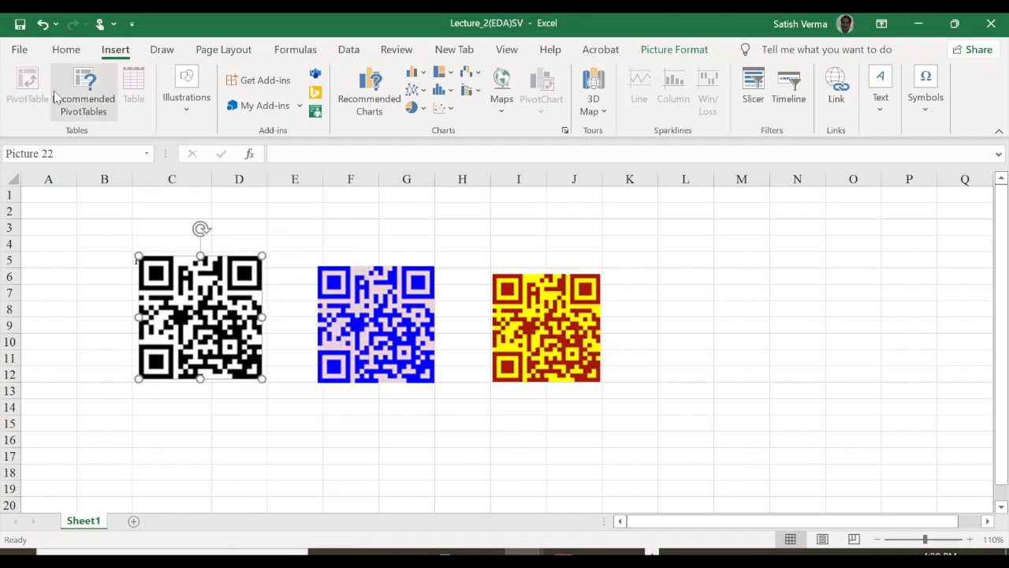
Step: Delete all three QR codes and clear the text in cell C5
click(559, 322)
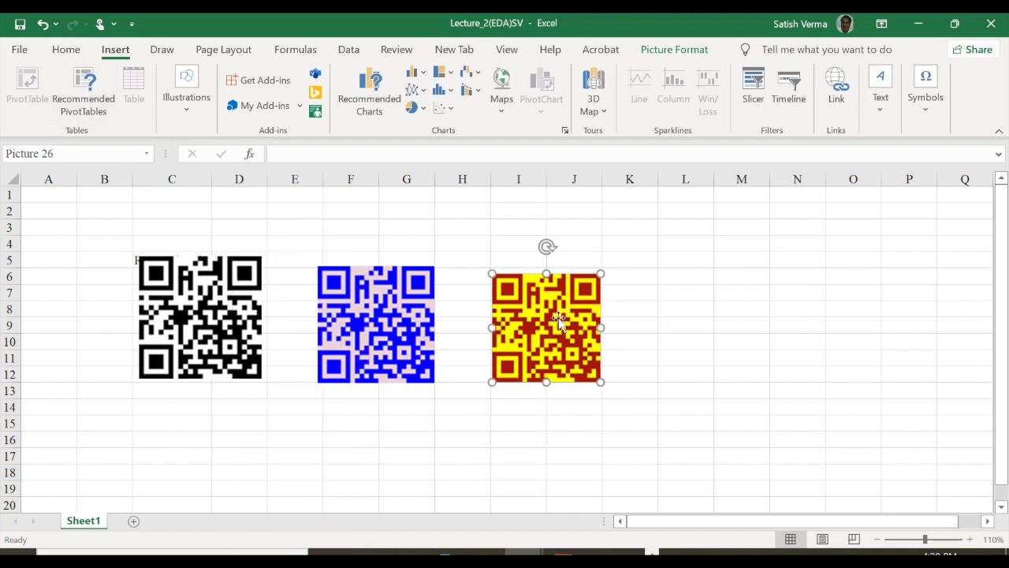
key(Delete)
click(362, 302)
key(Delete)
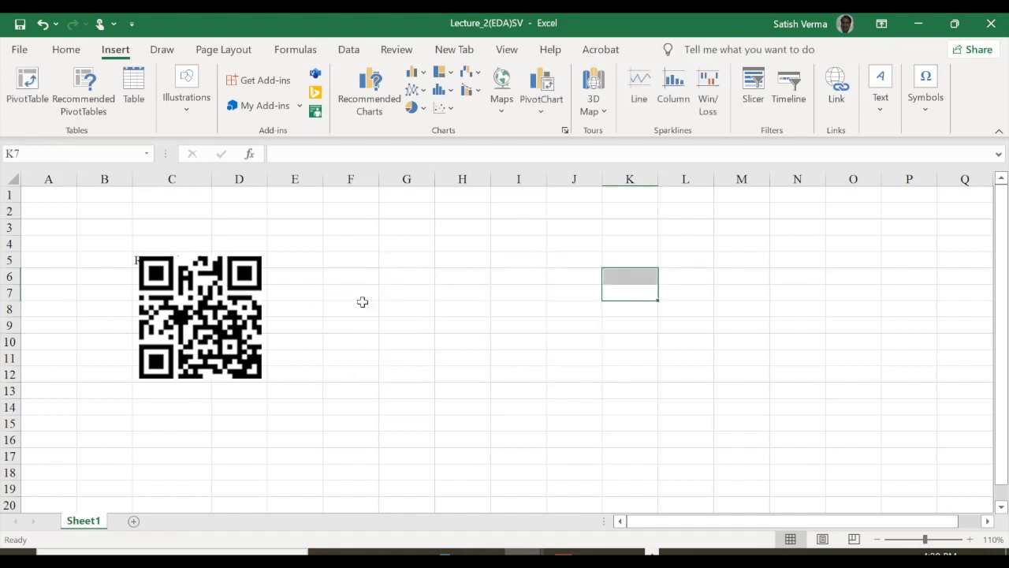
click(260, 317)
key(Delete)
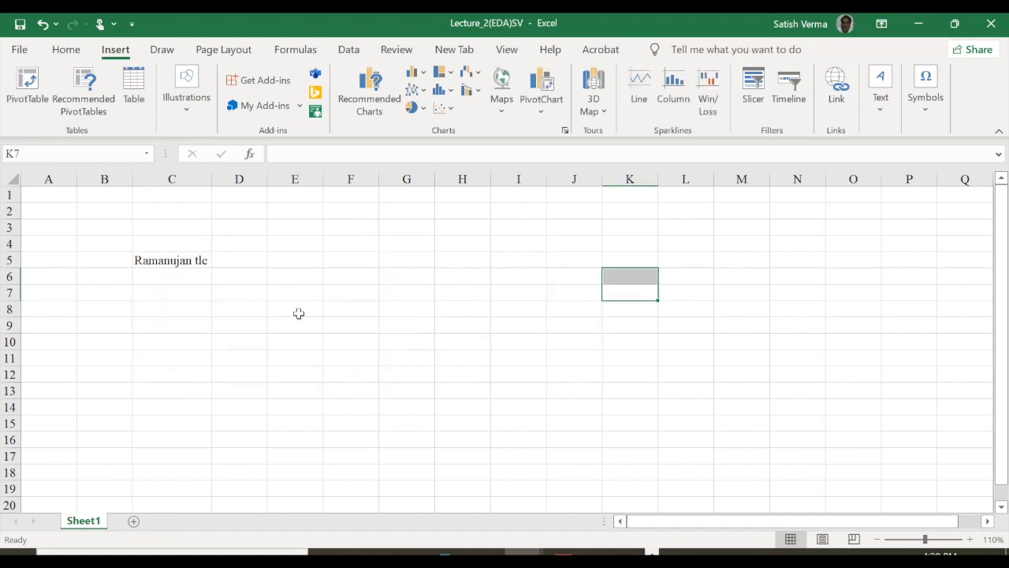
click(166, 261)
key(Delete)
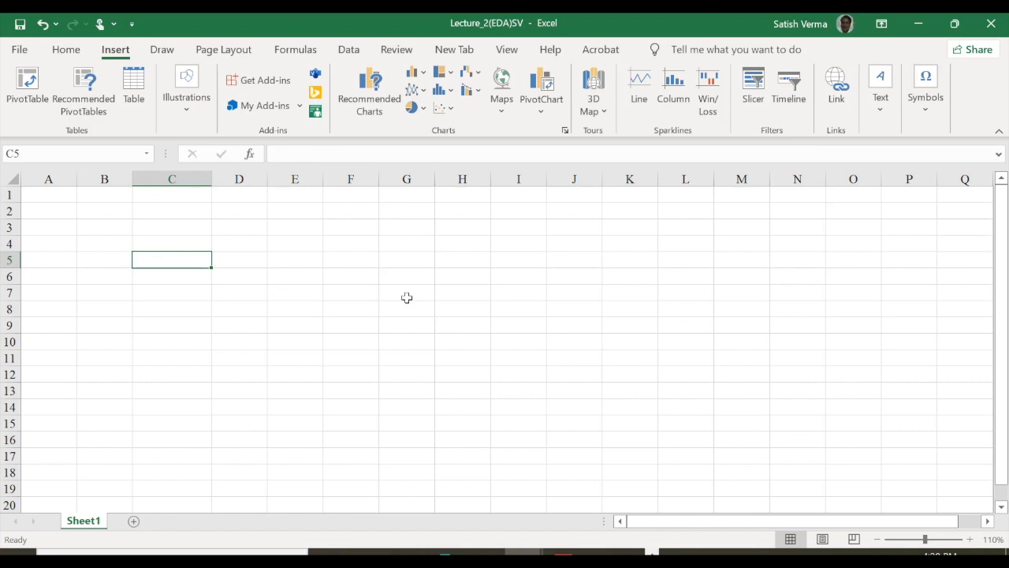
Step: Switch to the WhatIfAnalysis workbook, look through Sheet1 and Sheet2, and return to the Lecture_2(EDA)SV workbook
mouse_move(445, 556)
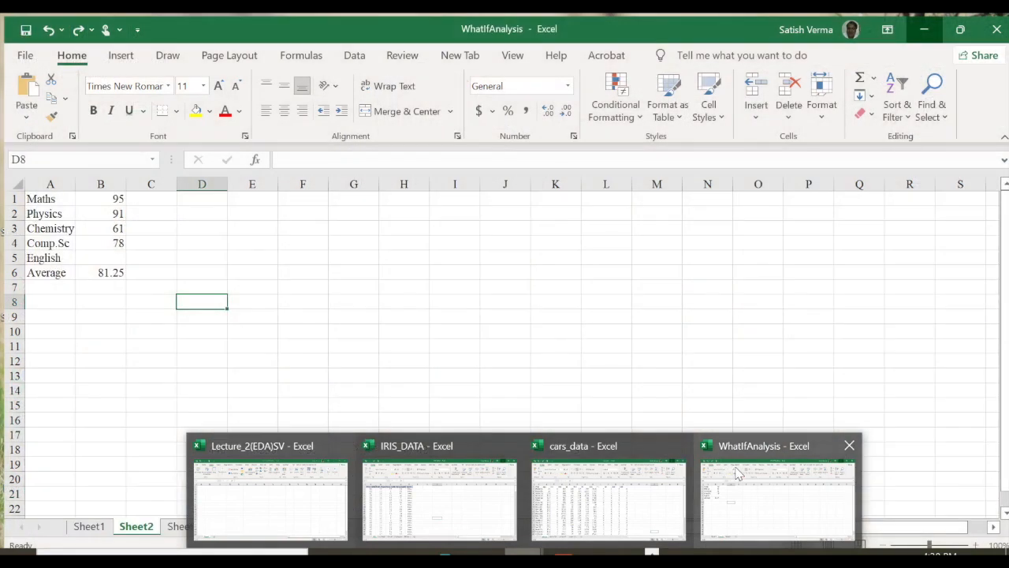
click(737, 473)
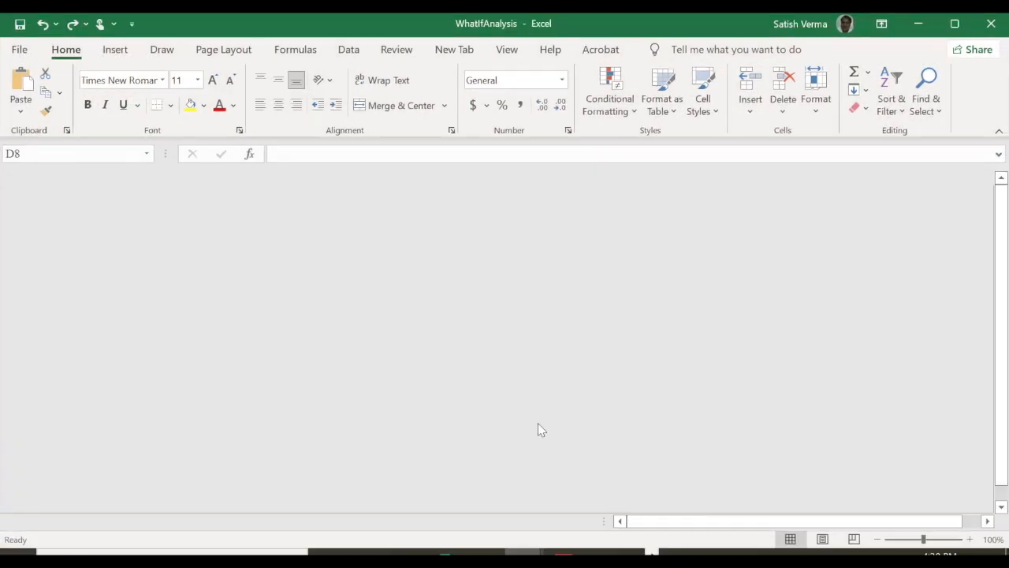
click(87, 520)
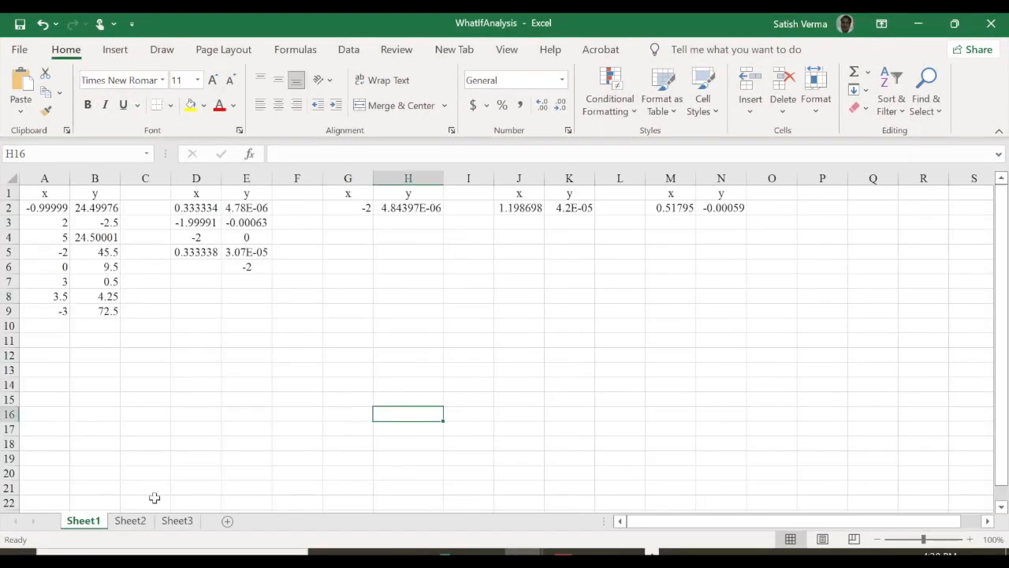
click(131, 520)
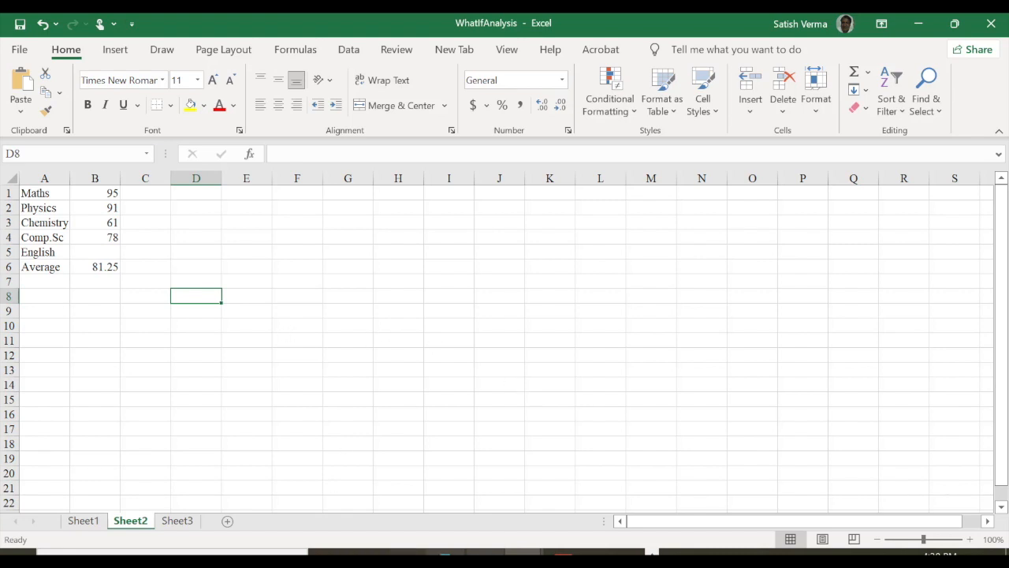
click(499, 551)
click(256, 482)
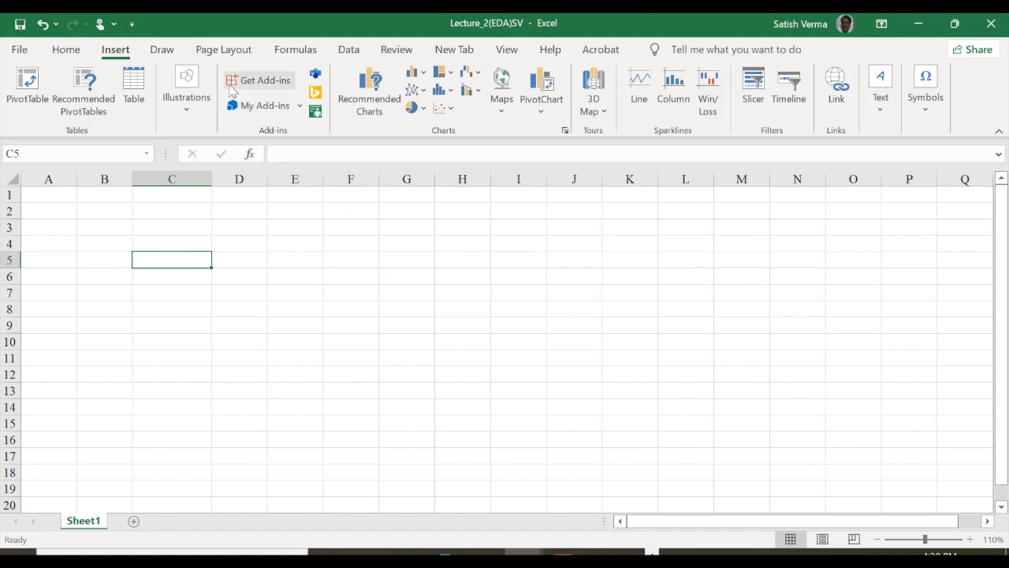
Step: Review the installed Office add-ins and the details of Analysis ToolPak and Solver Add-in in the add-in options
click(275, 107)
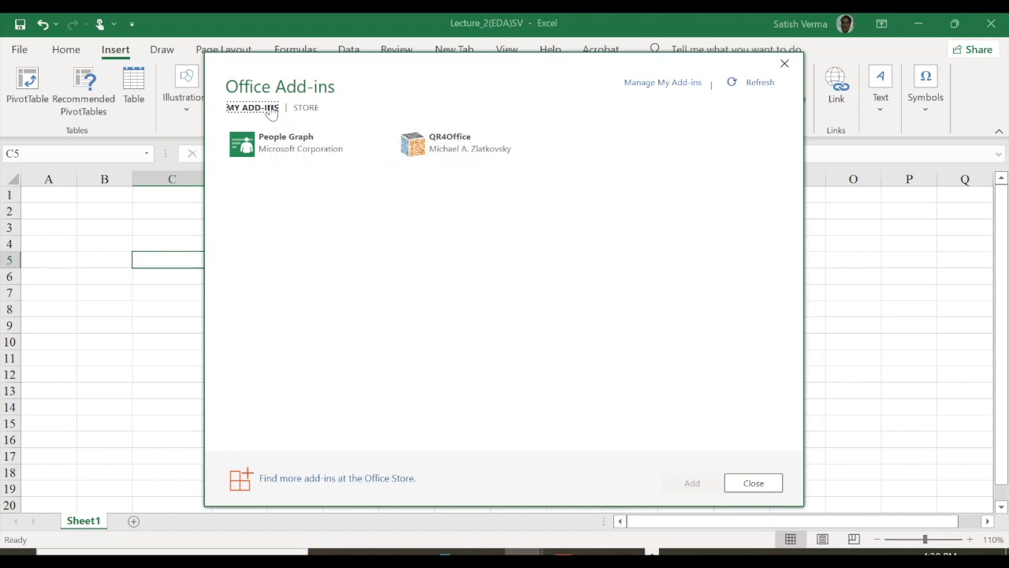
click(784, 64)
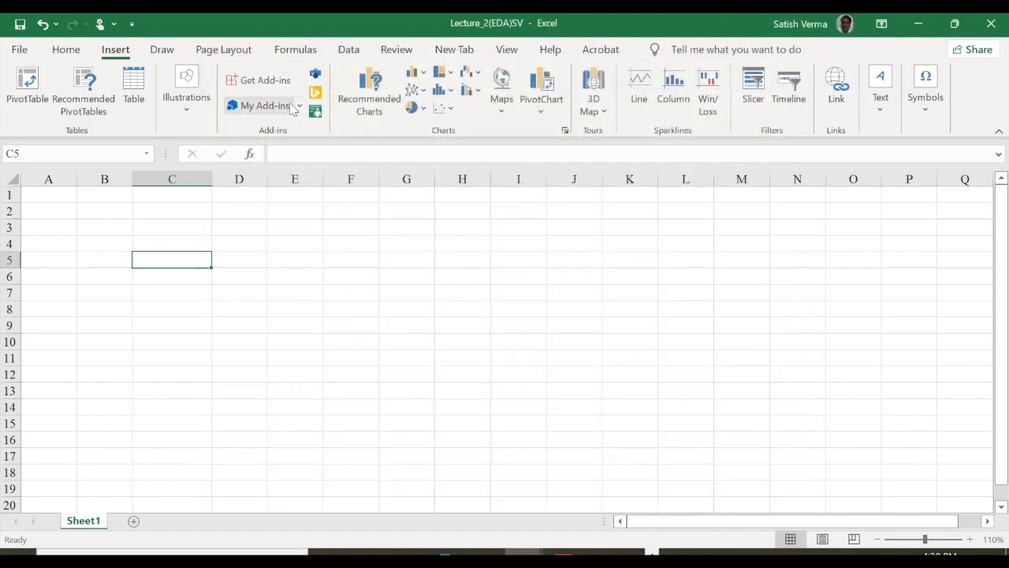
click(301, 107)
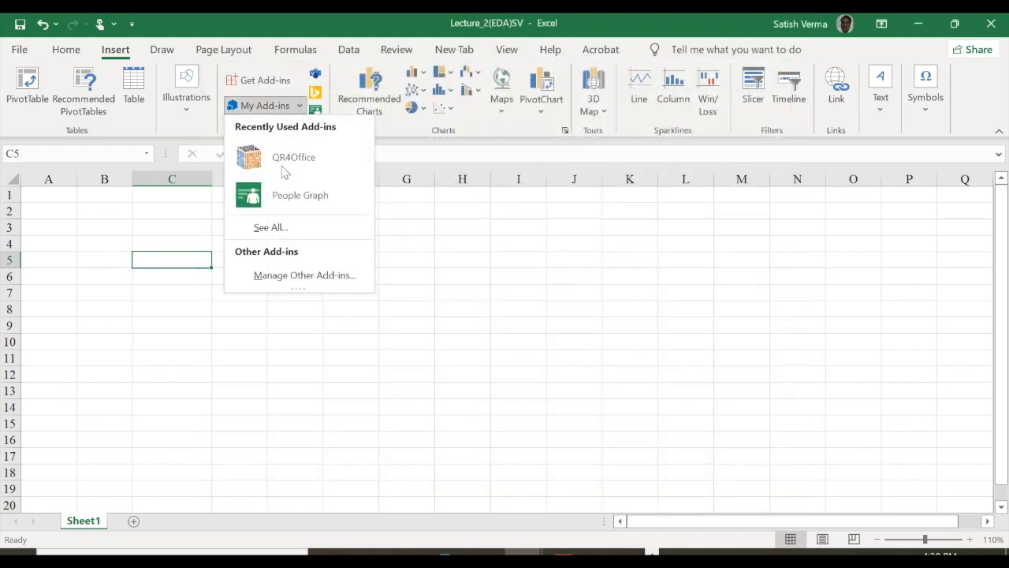
click(300, 278)
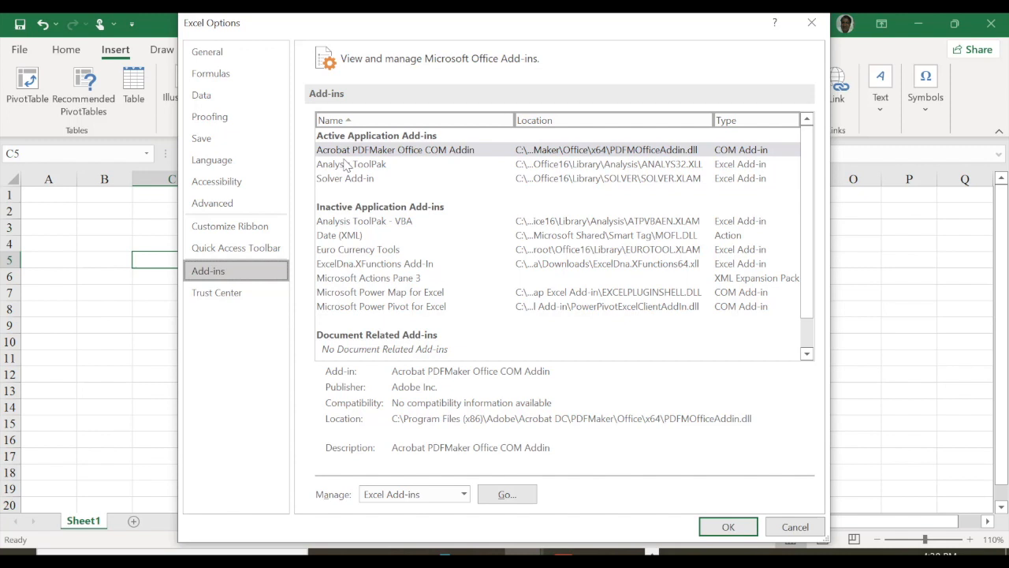
click(359, 167)
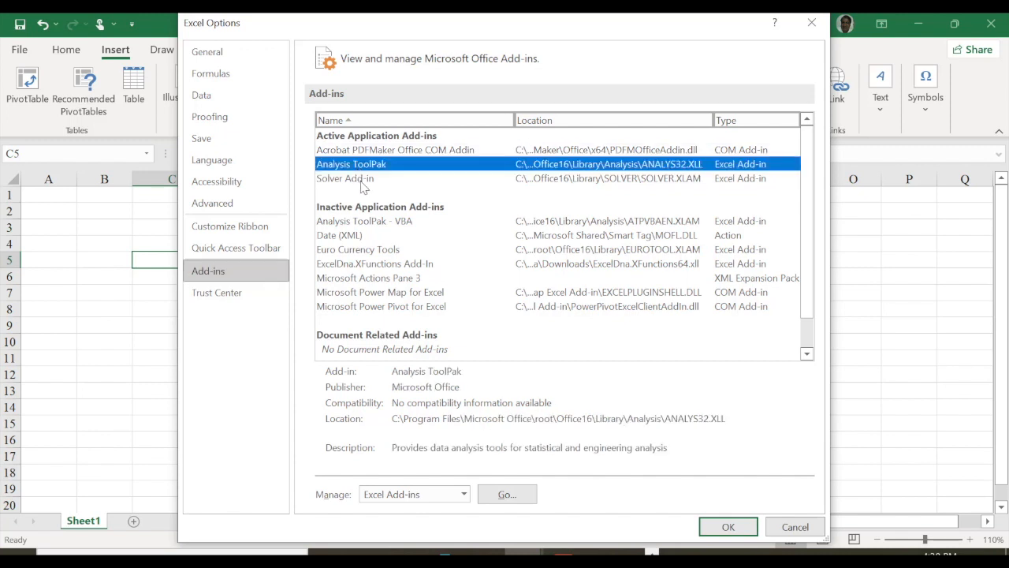
click(363, 180)
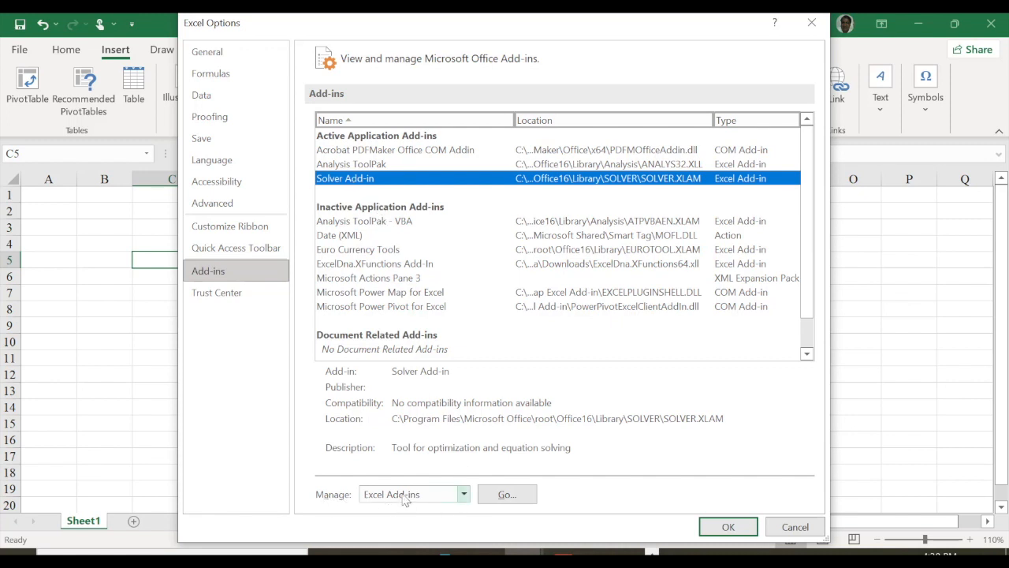
Step: Manage the Excel add-ins so that Analysis ToolPak and Solver Add-in are enabled
click(507, 495)
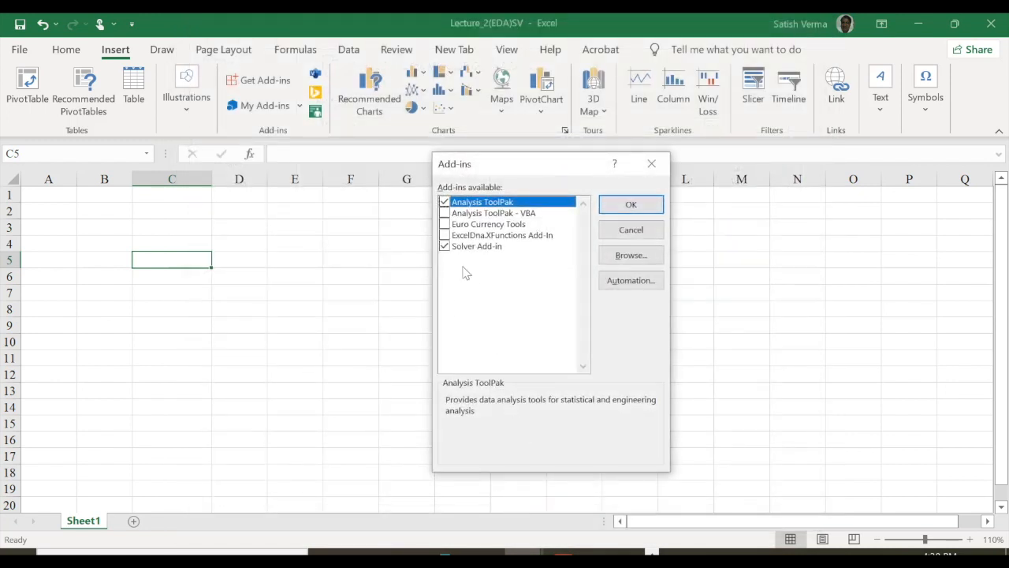
click(444, 246)
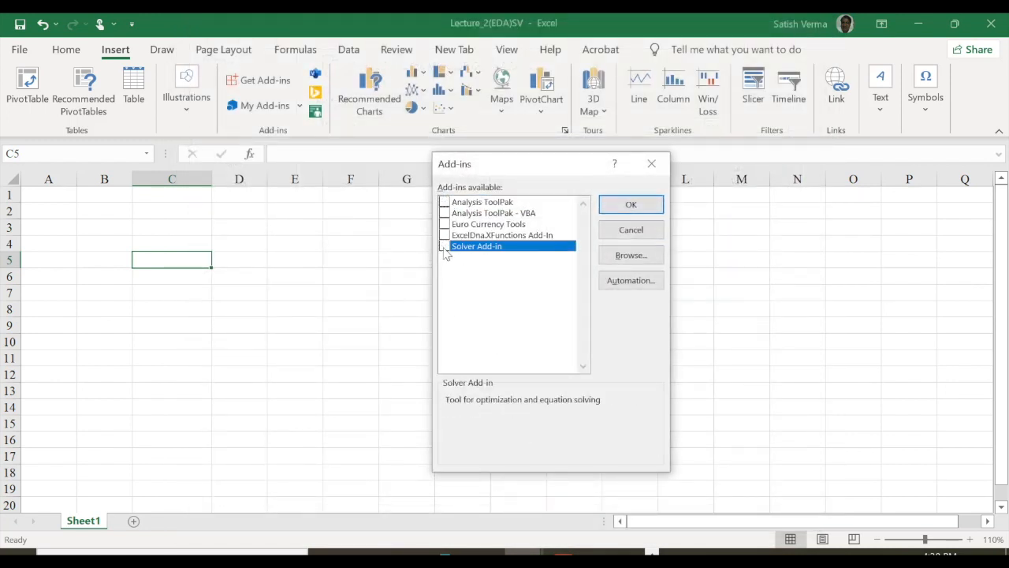
click(444, 203)
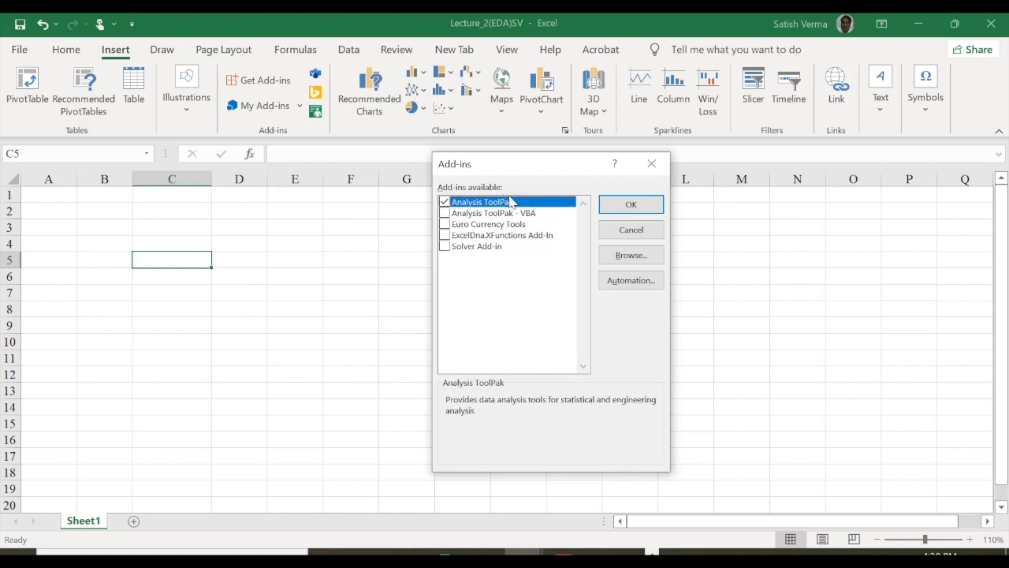
click(445, 247)
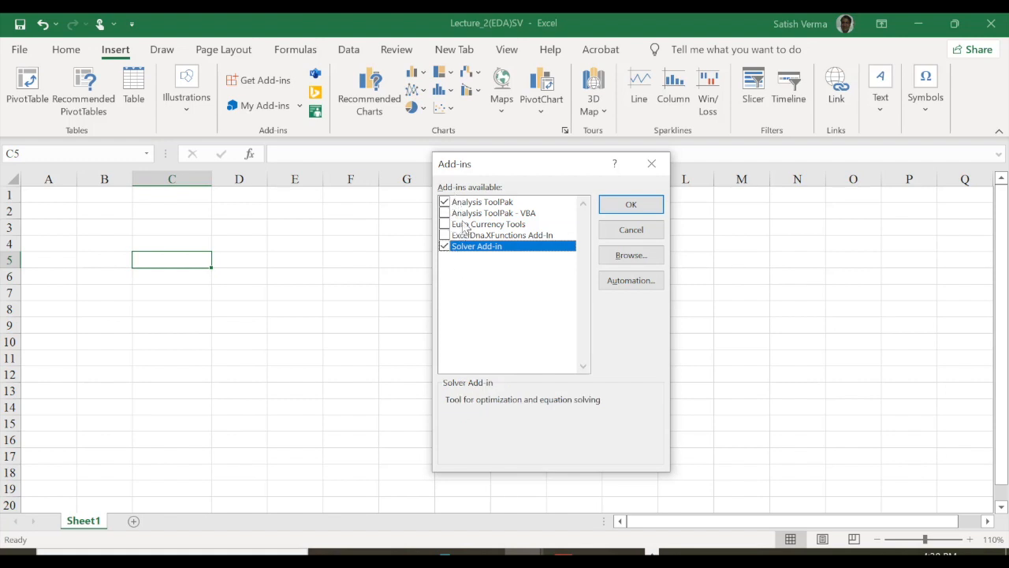
click(636, 207)
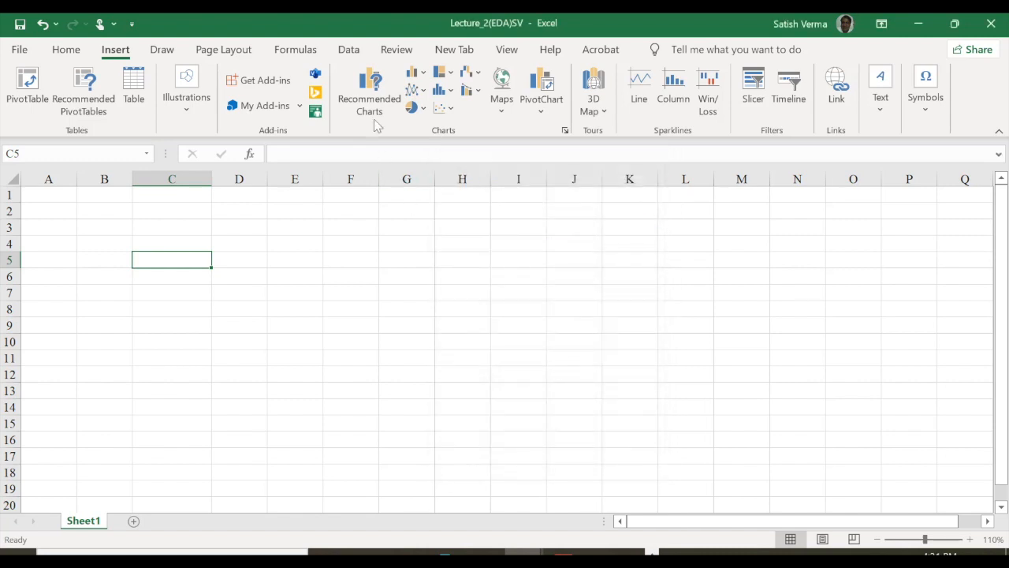
Step: Look through the list of Data Analysis tools, open Descriptive Statistics, and close it without running an analysis
click(349, 51)
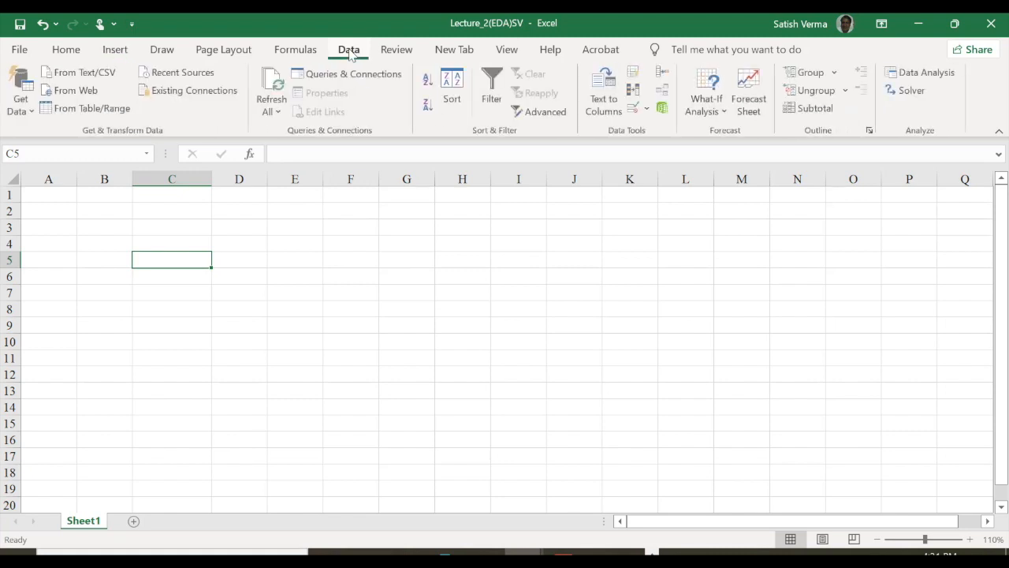
click(921, 74)
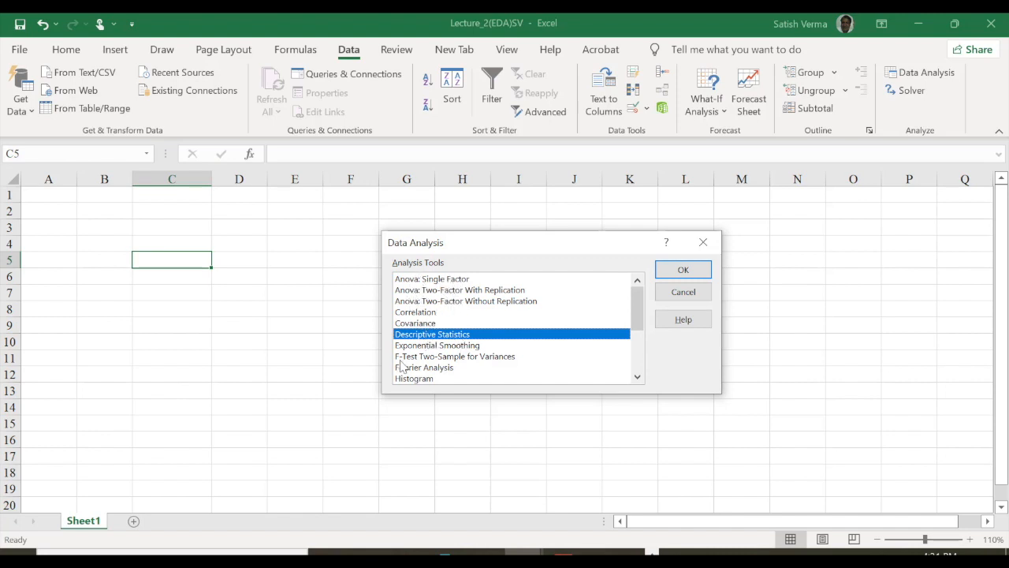
drag(641, 330, 653, 363)
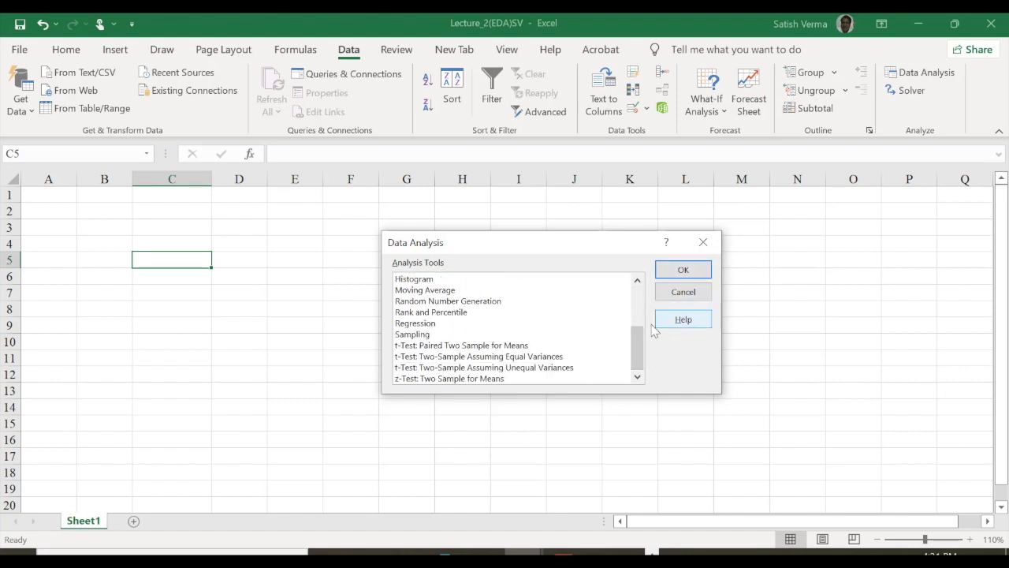
drag(644, 344, 642, 303)
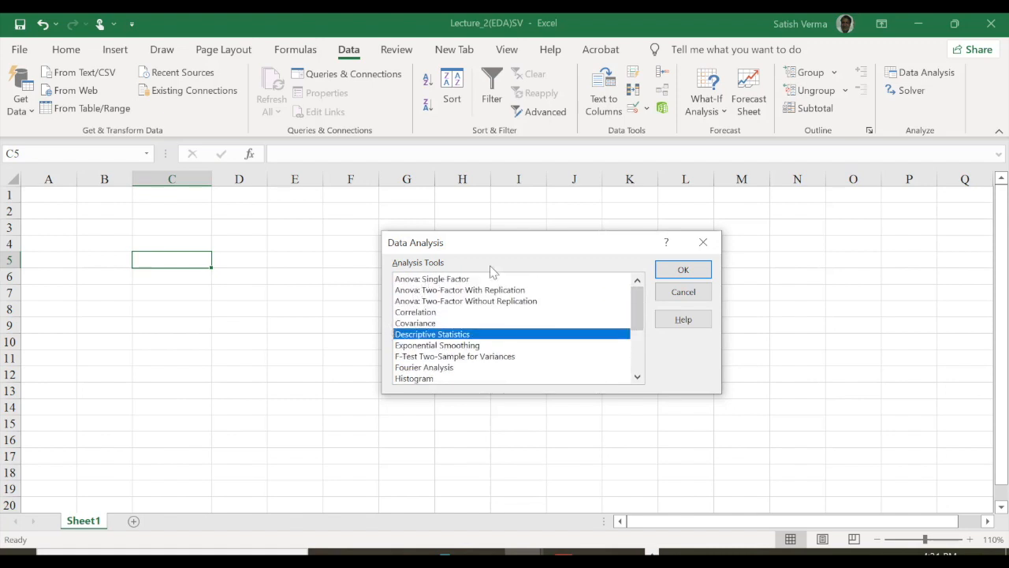
click(677, 271)
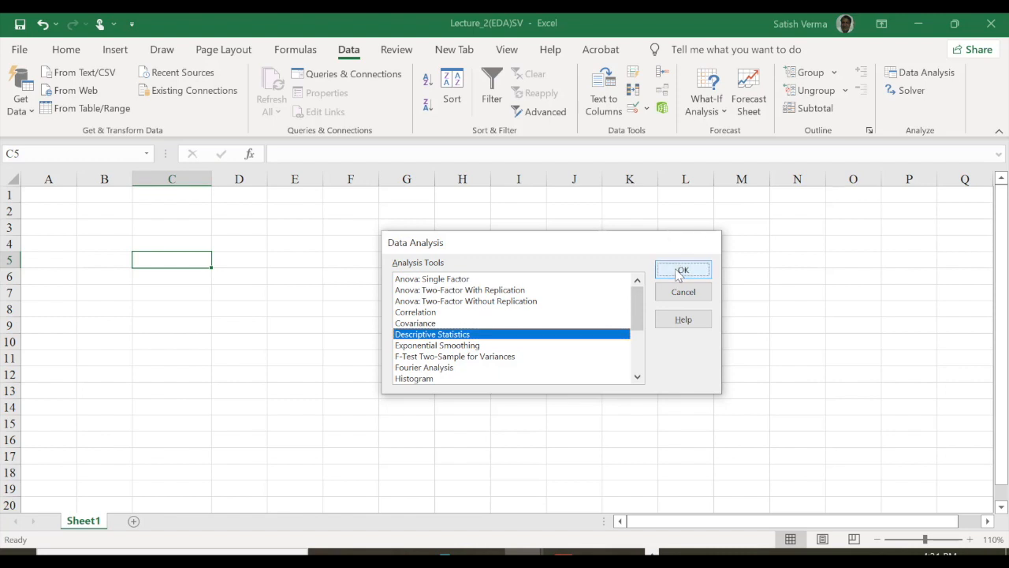
click(707, 179)
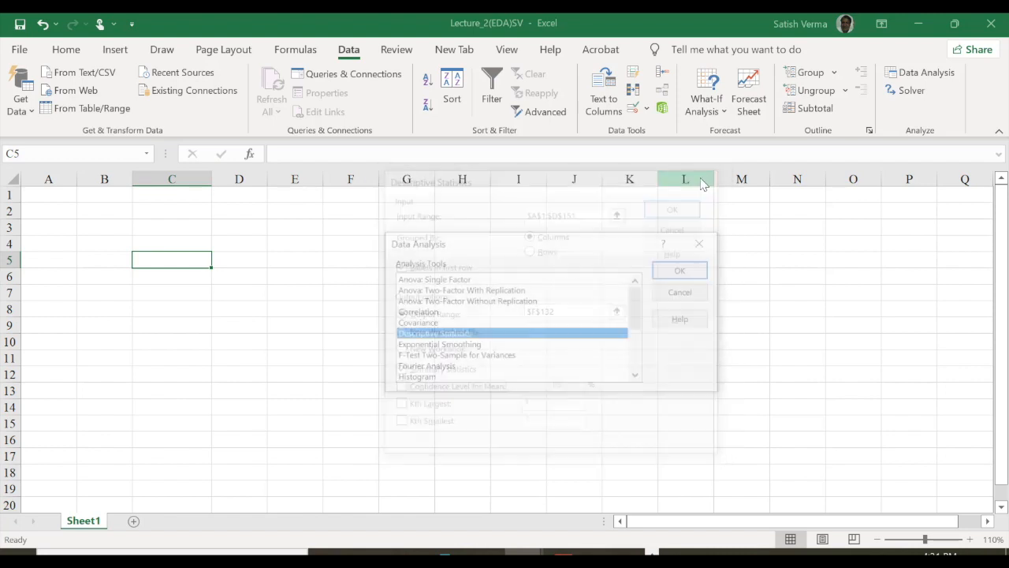
click(704, 241)
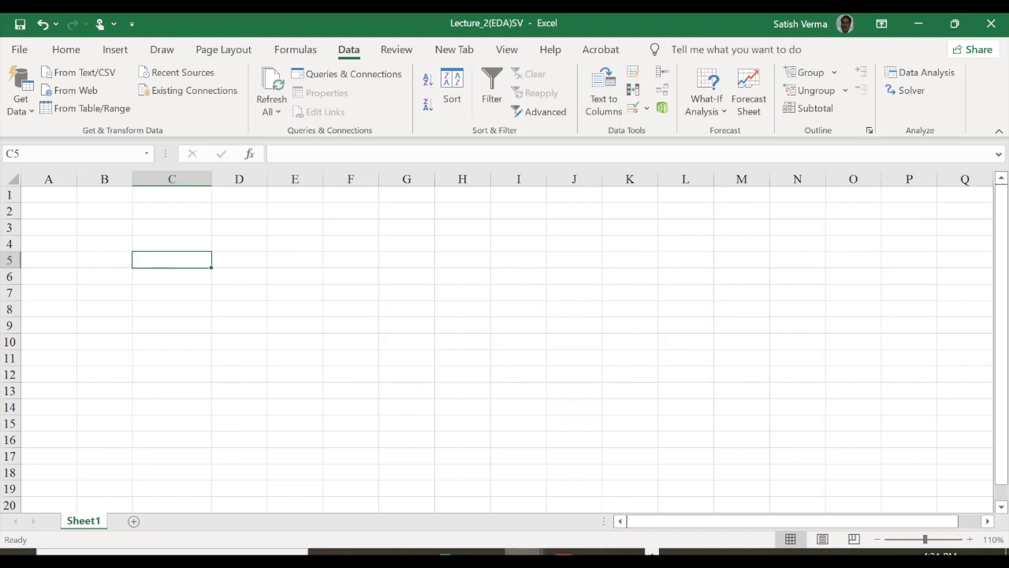
Step: View the IRIS_DATA workbook briefly and switch to Sheet2 of the WhatIfAnalysis workbook
click(522, 556)
click(476, 509)
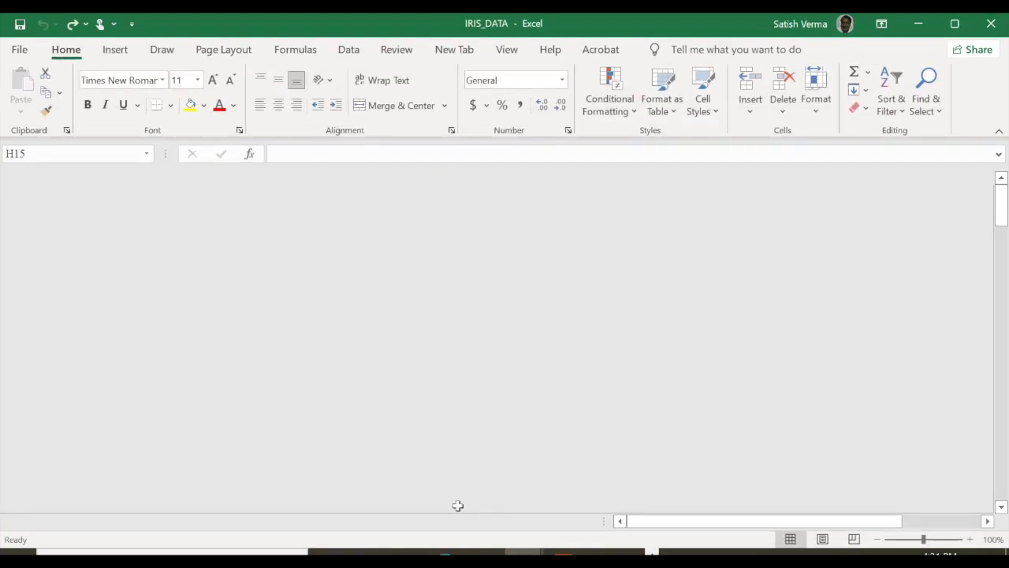
click(523, 556)
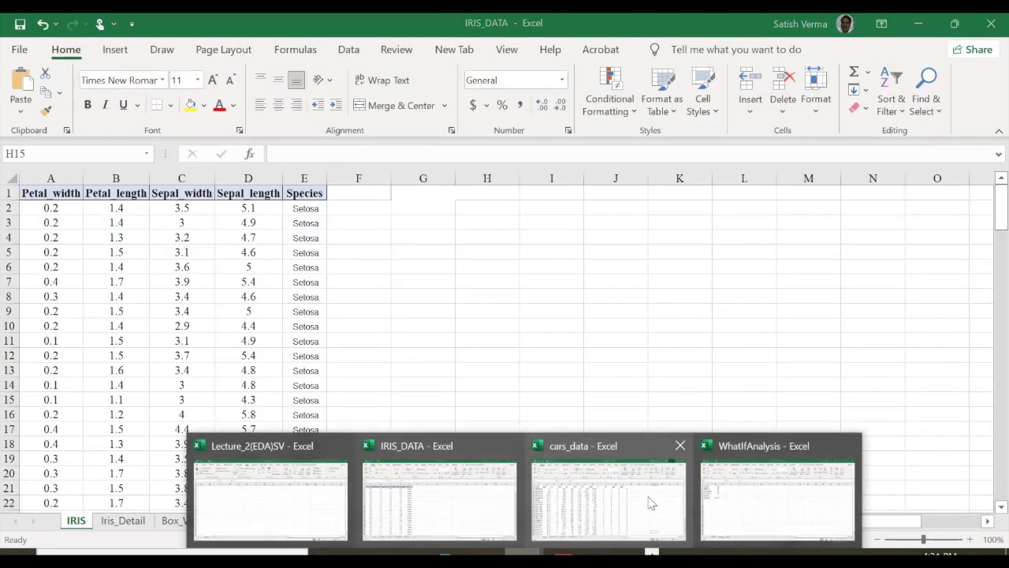
click(751, 490)
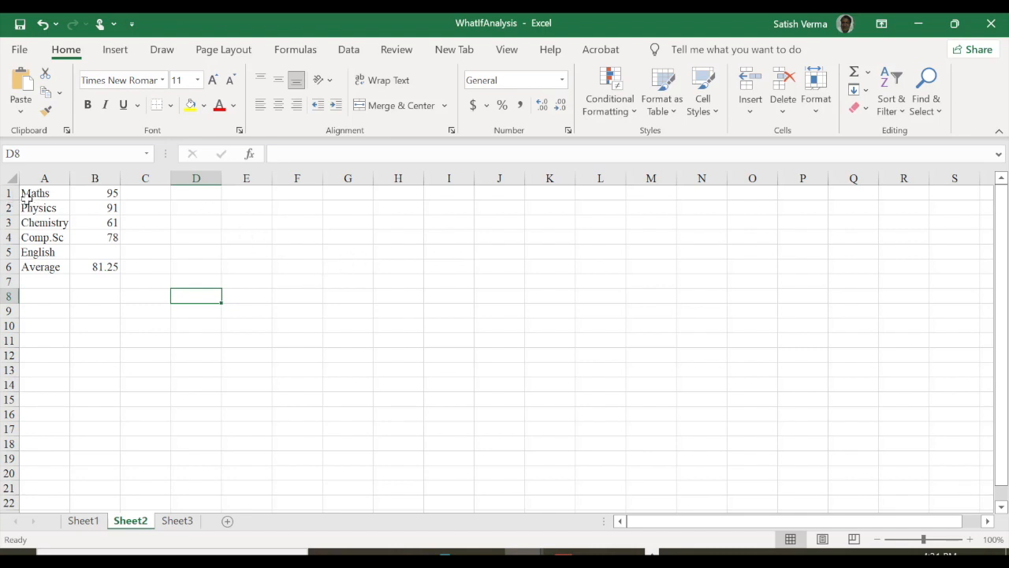
Step: Examine the marks entered for Maths, Physics, Chemistry and Comp.Sc in cells B1 to B4
click(111, 193)
click(44, 207)
click(112, 207)
click(54, 226)
click(115, 222)
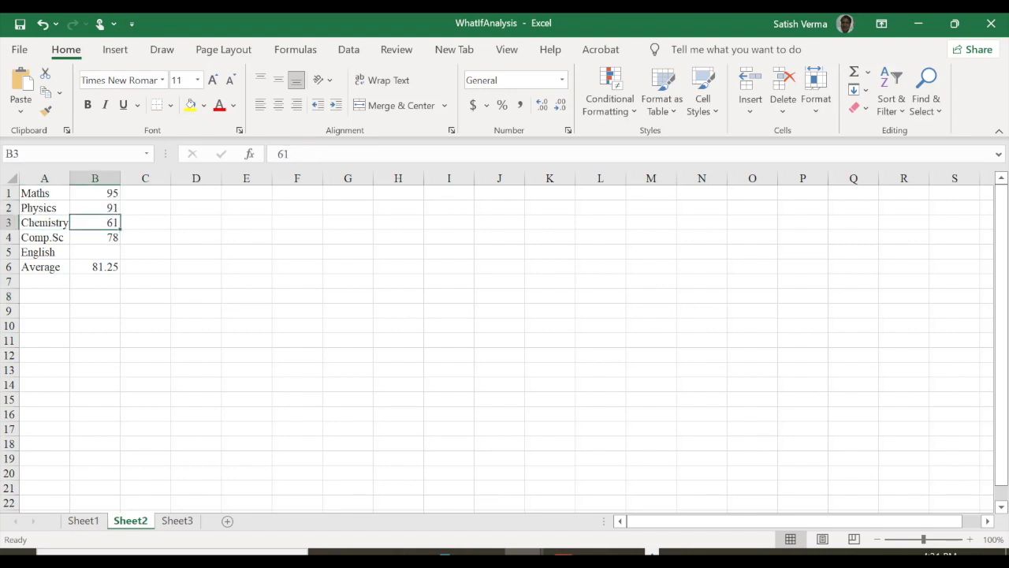
click(969, 539)
click(970, 539)
click(969, 540)
click(970, 540)
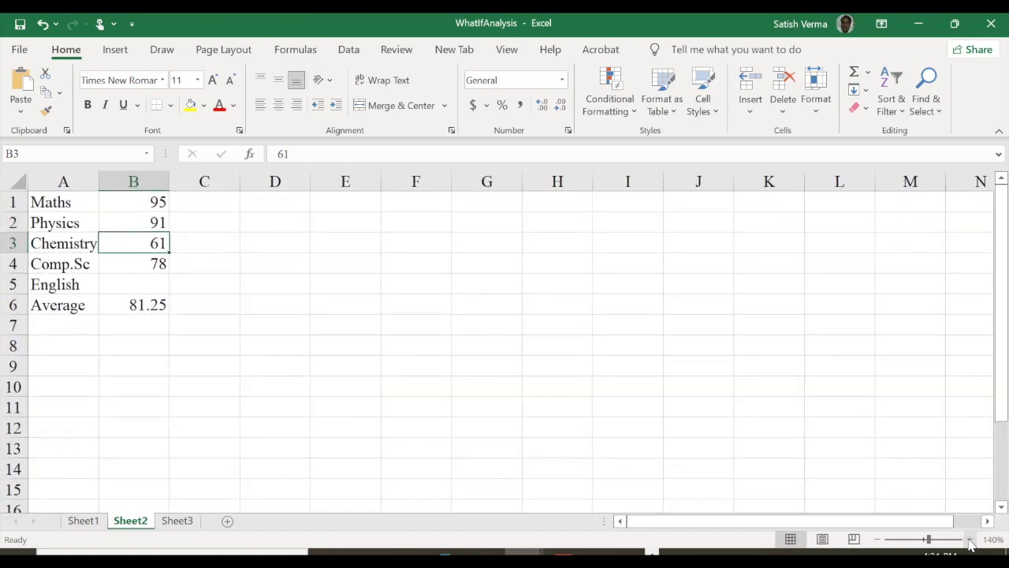
click(161, 267)
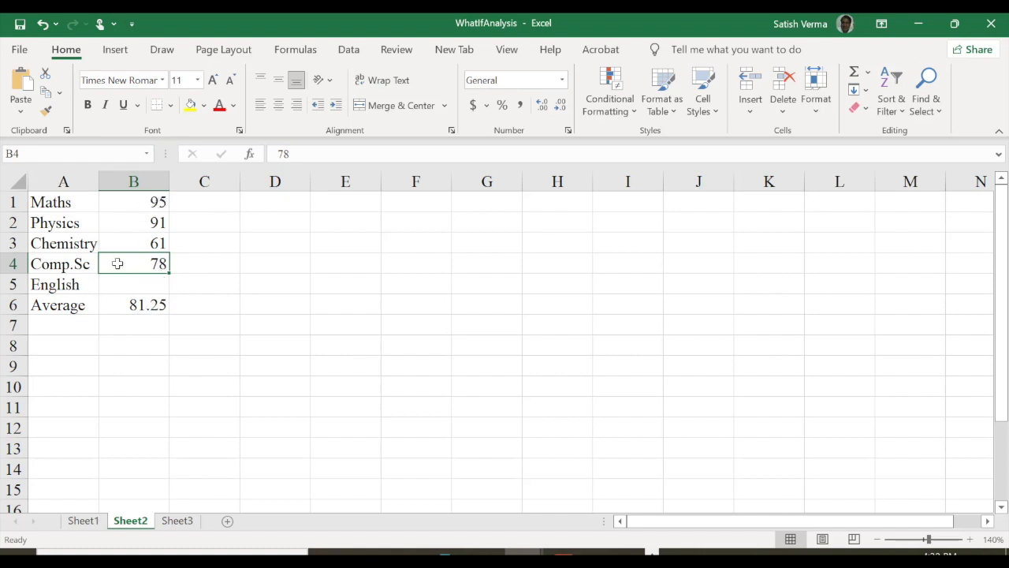
Step: Try a mark of 100 for English in cell B5 and clear the cell again
click(138, 283)
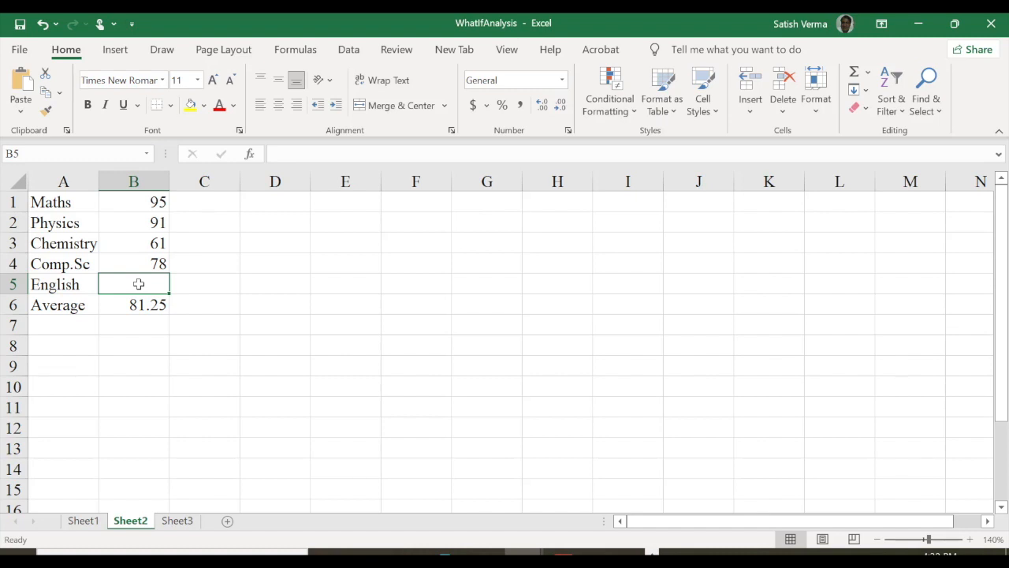
text(100)
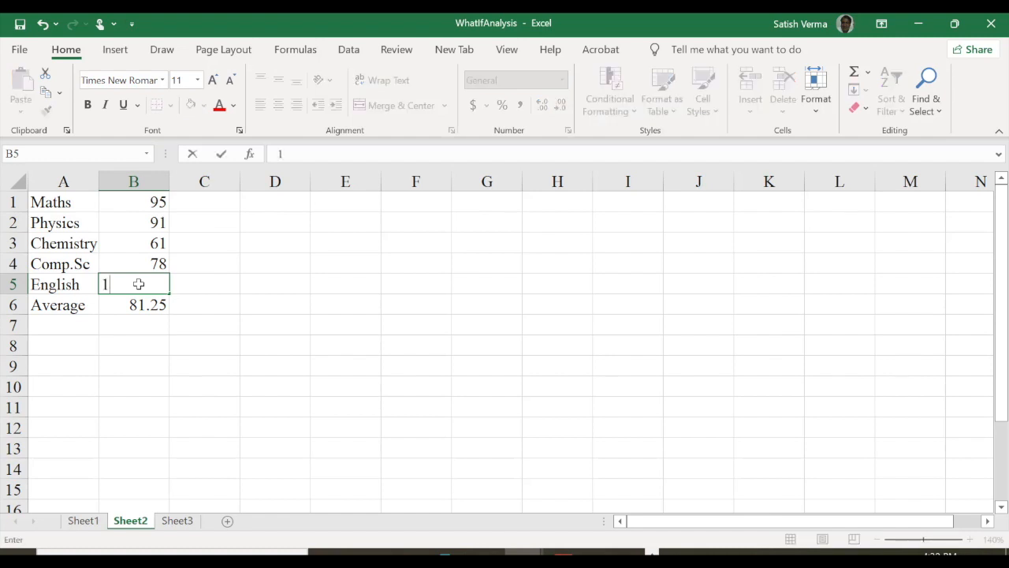
key(Return)
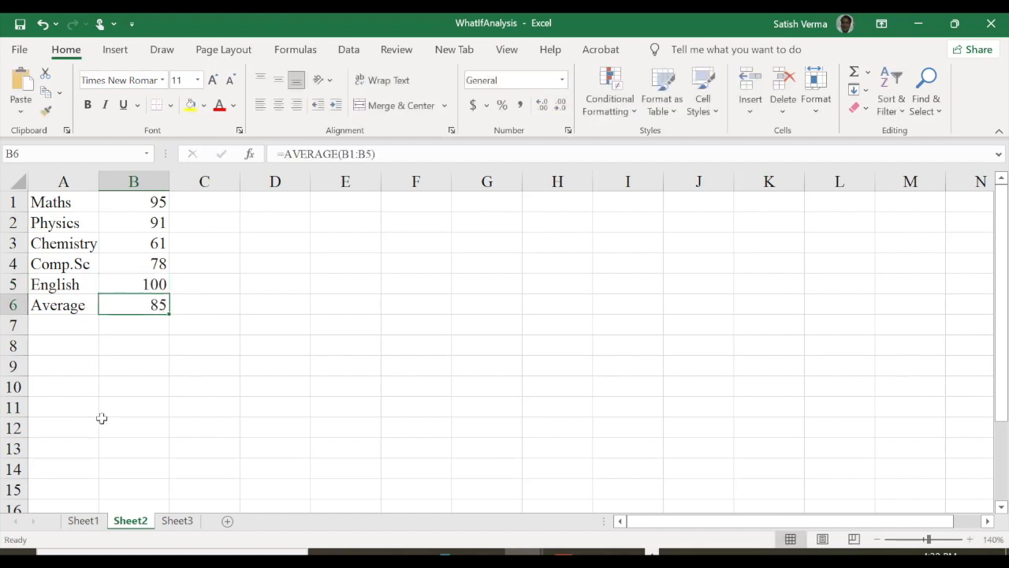
click(152, 284)
key(Delete)
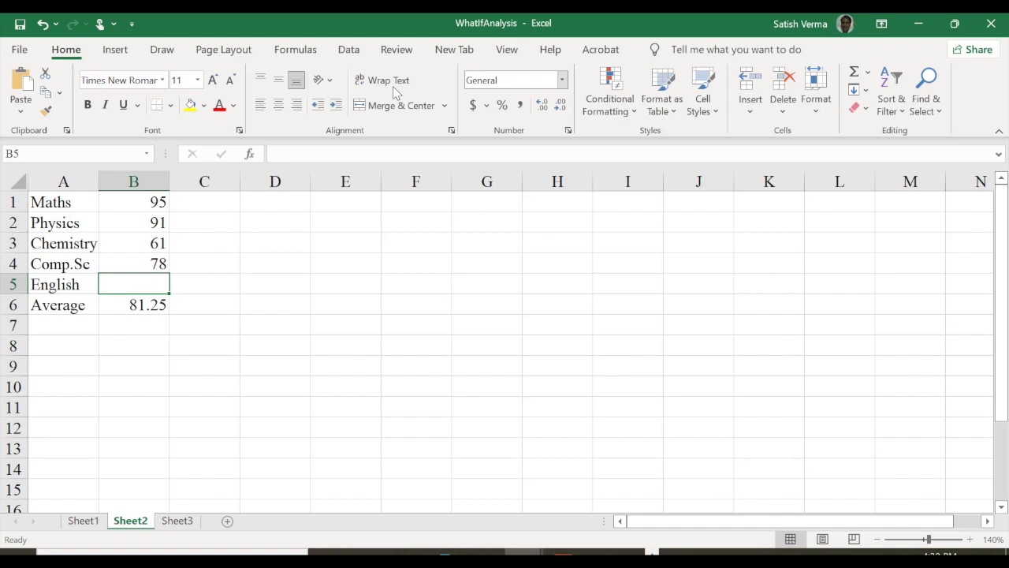
Step: Start Goal Seek and specify that the Average cell B6 must reach the value 75
click(352, 52)
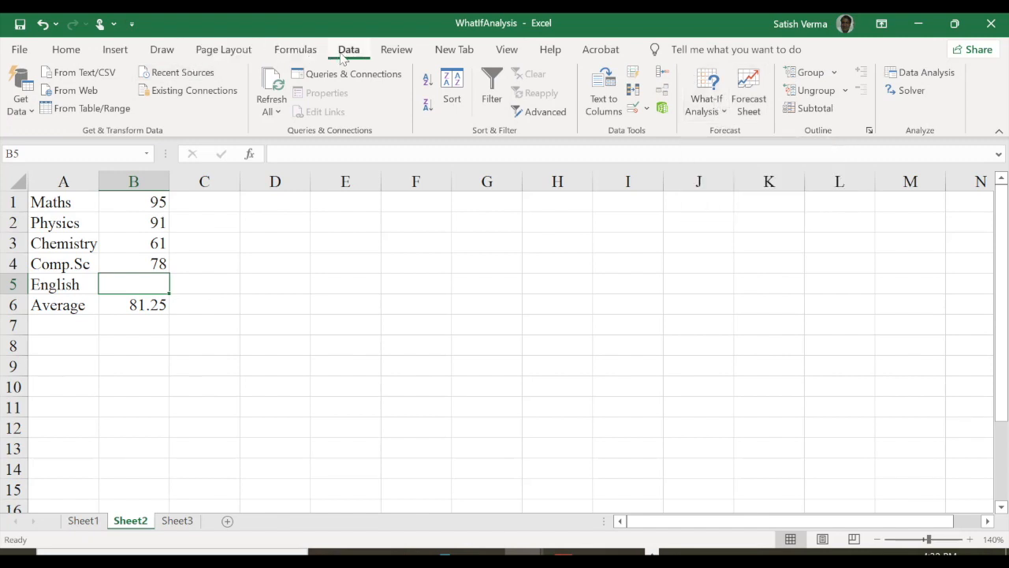
click(724, 114)
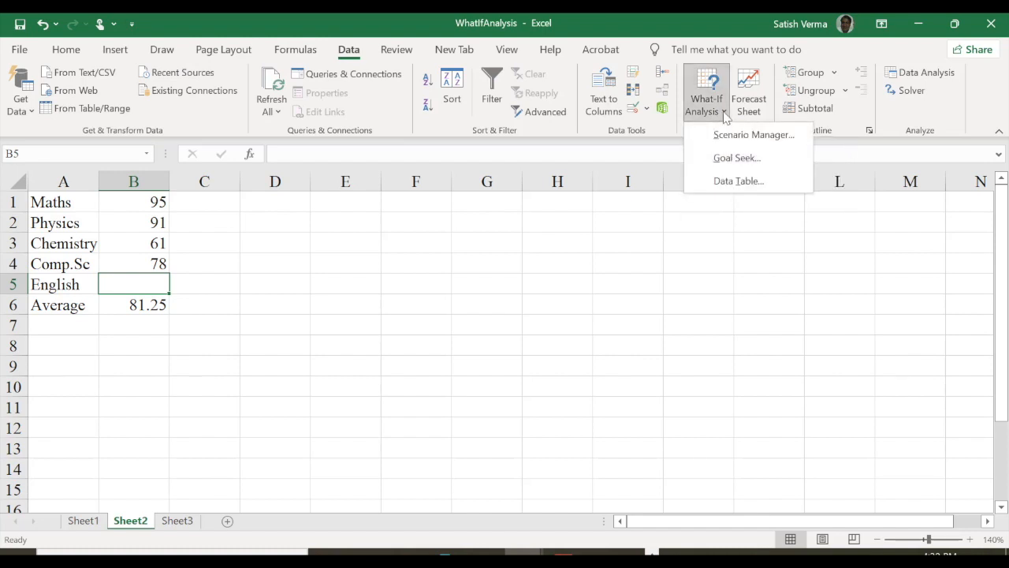
click(737, 158)
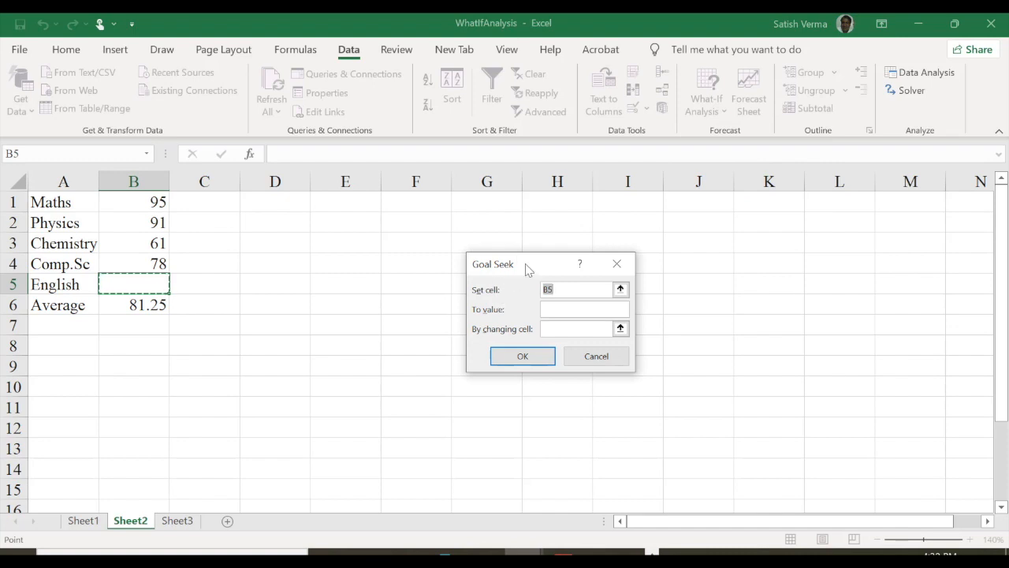
drag(536, 268, 498, 237)
key(BackSpace)
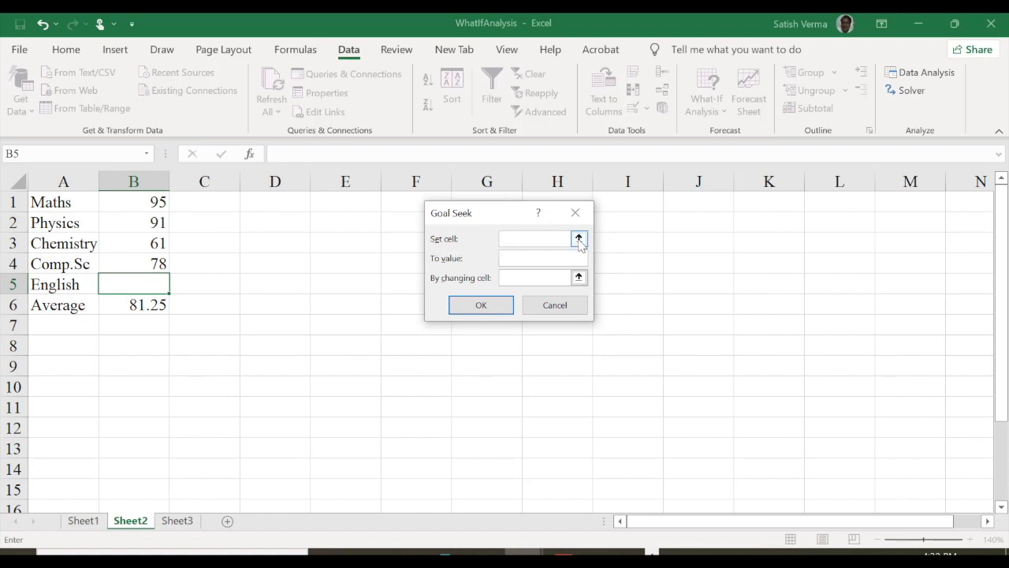
click(579, 239)
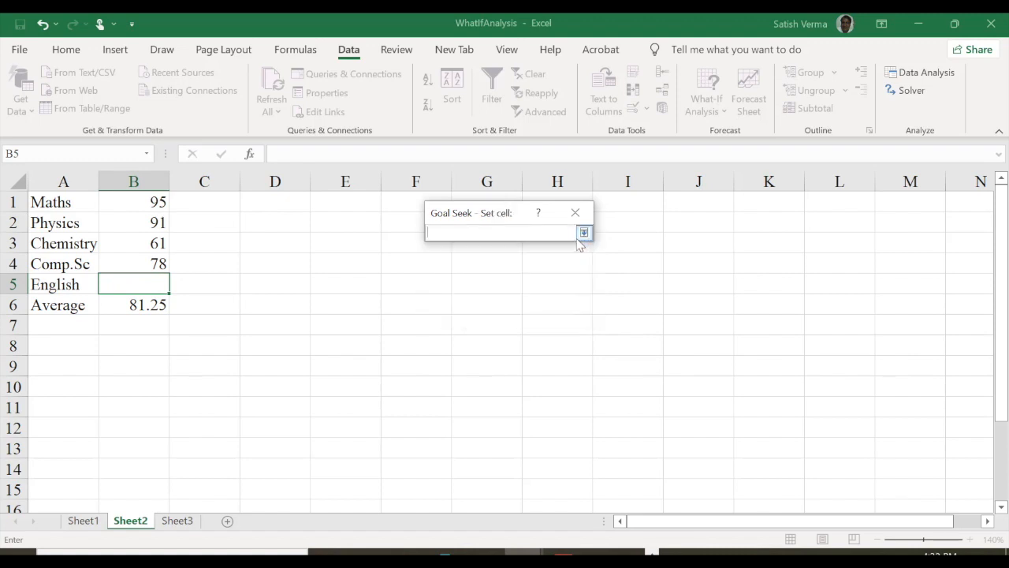
click(138, 304)
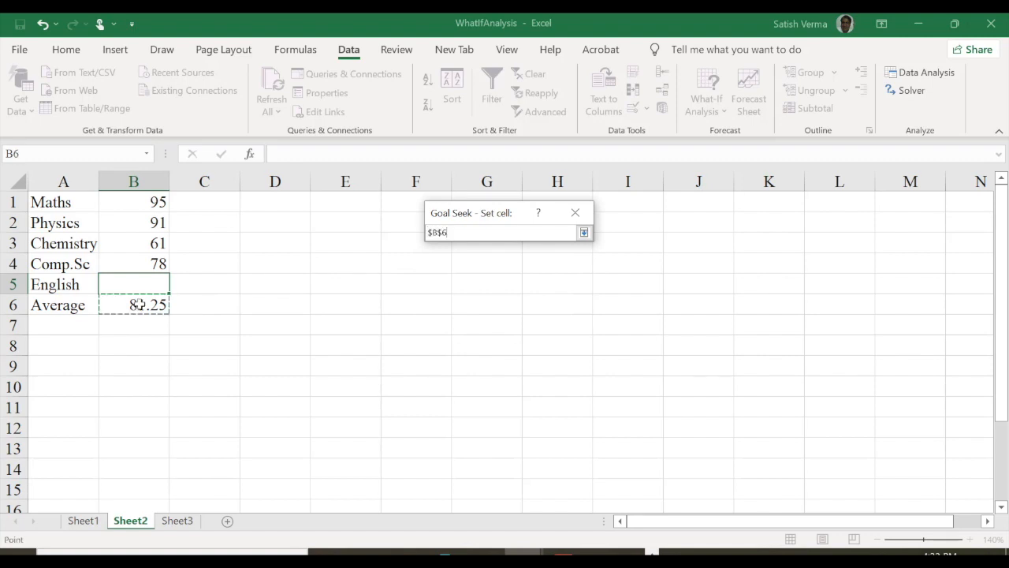
click(584, 233)
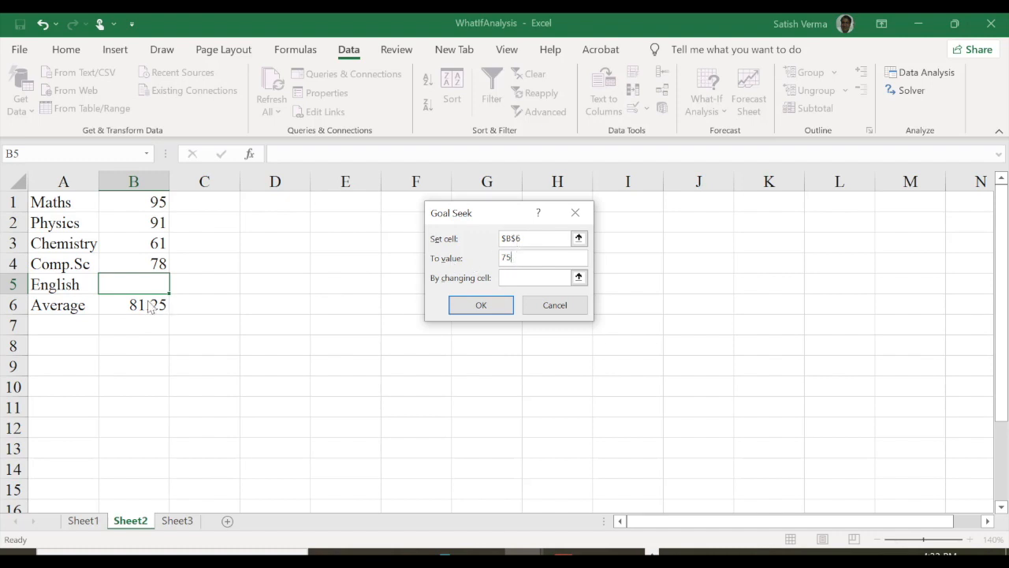
Step: Let Goal Seek change the English mark in cell B5, run it and accept the solution
click(527, 281)
click(140, 291)
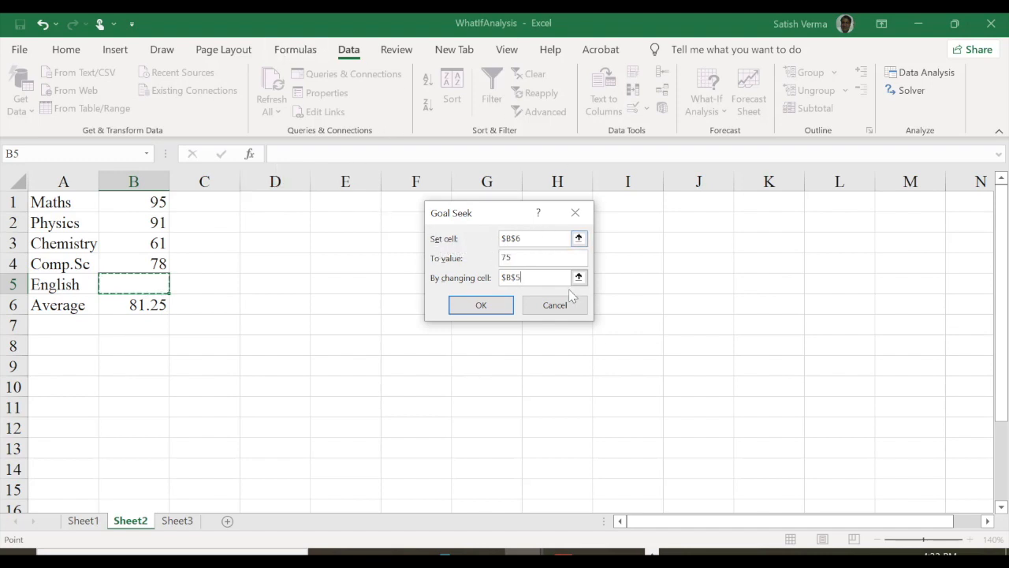
click(473, 309)
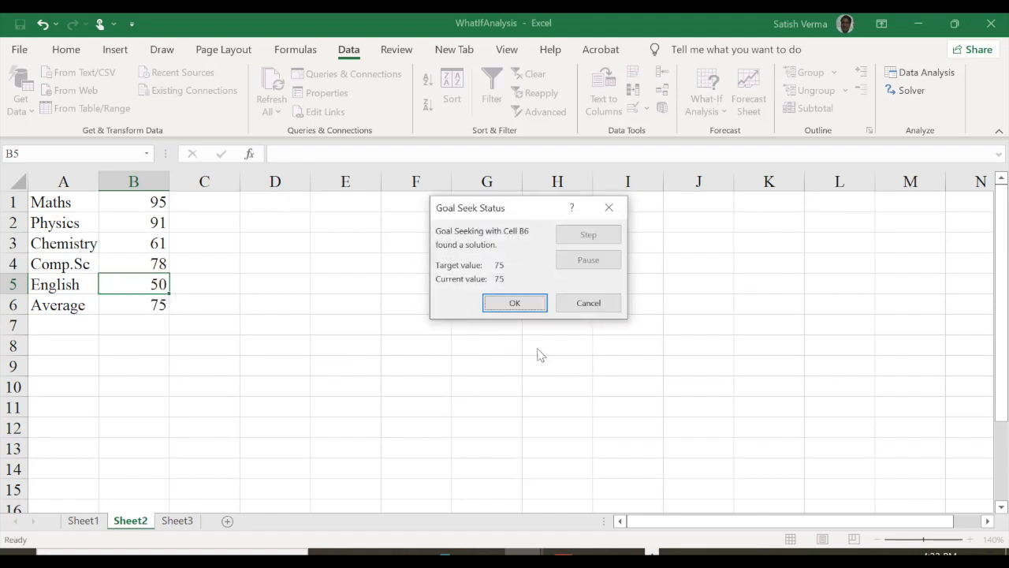
click(511, 304)
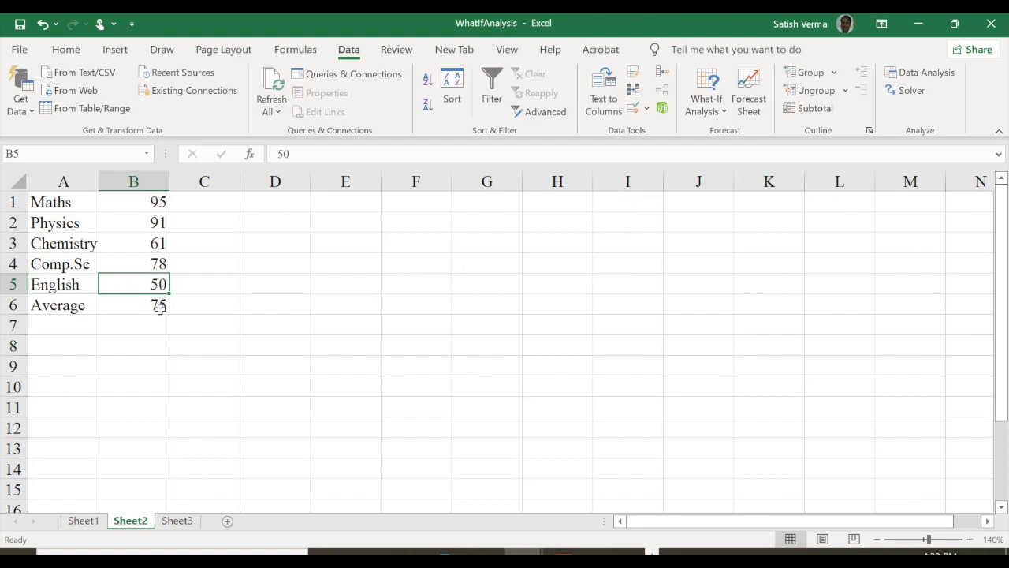
Step: Examine the subject marks in cells B1 to B5 and the average formula in B6
click(160, 308)
click(160, 285)
click(156, 201)
click(157, 222)
click(162, 245)
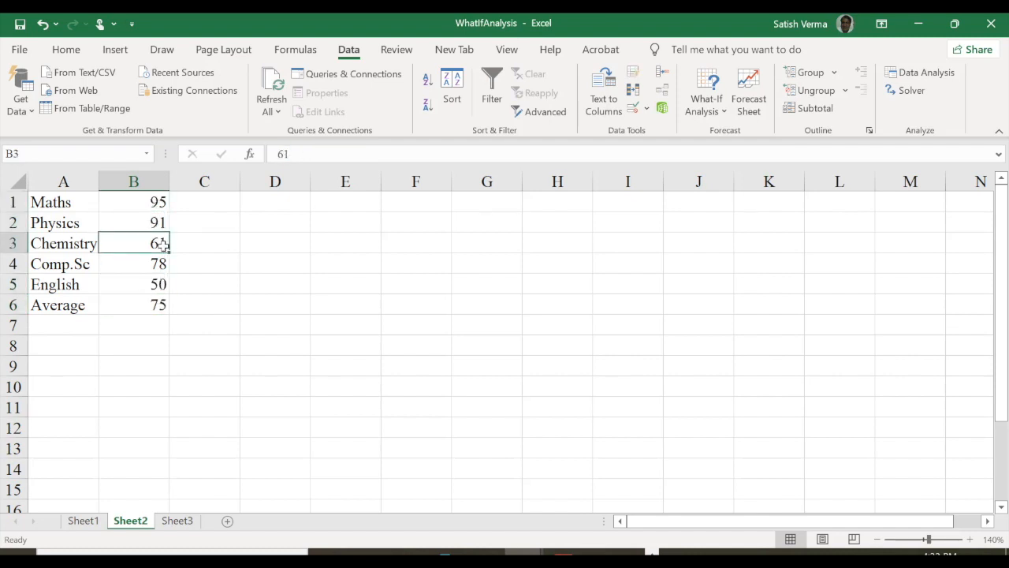
click(162, 264)
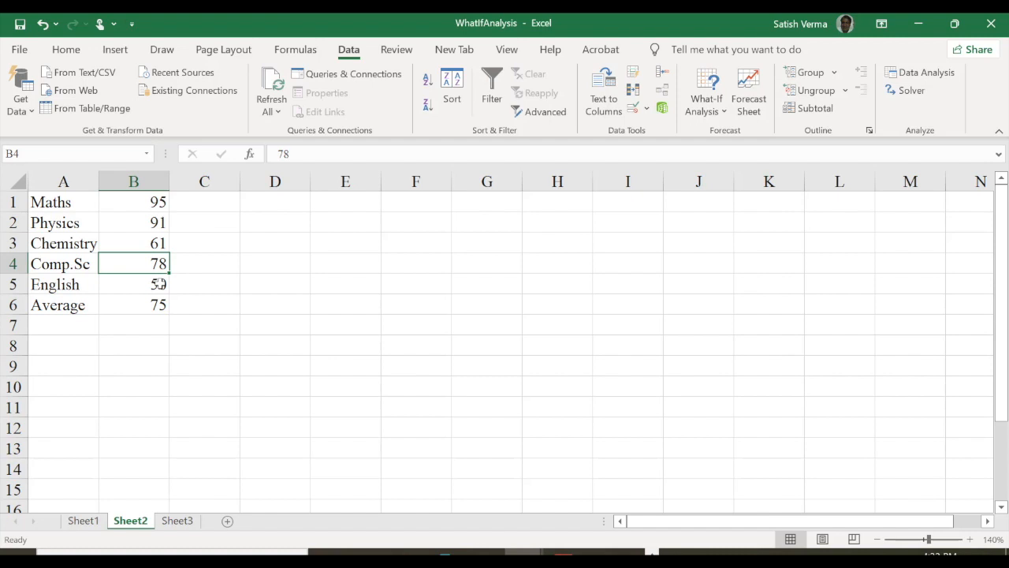
click(159, 284)
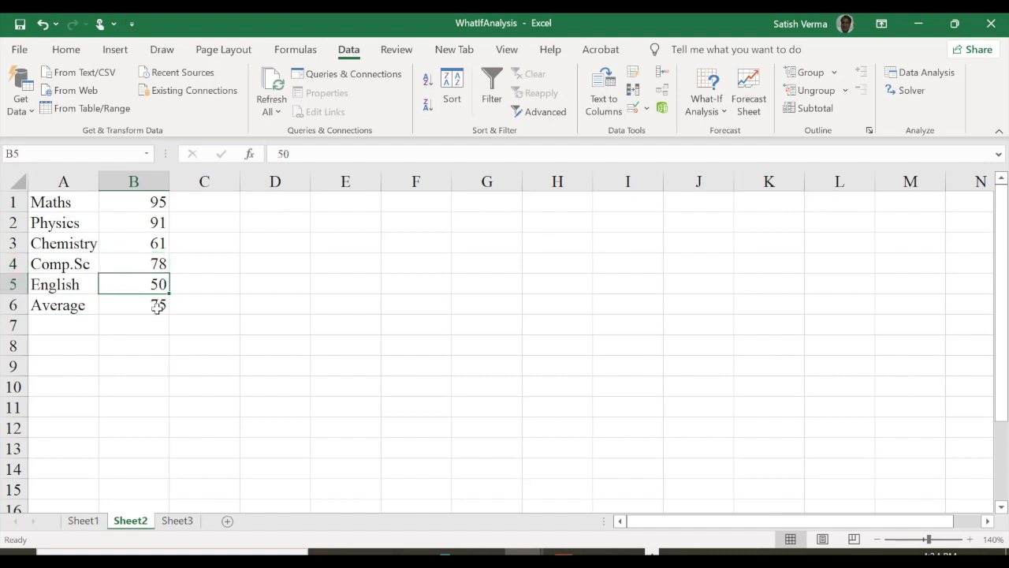
click(158, 308)
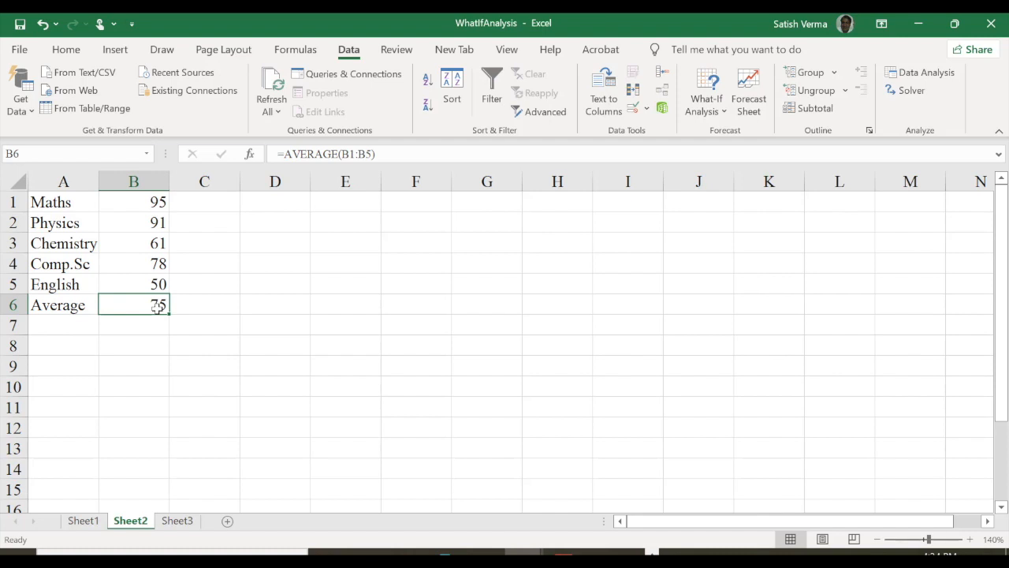
Step: Hide columns A and B with the first x and y table on Sheet1
click(84, 521)
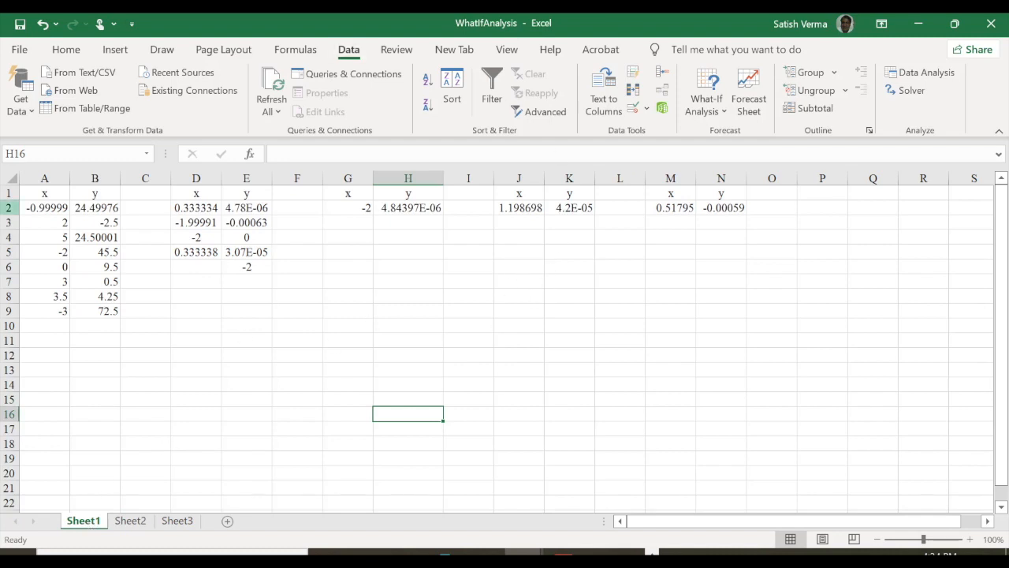
click(44, 197)
click(94, 196)
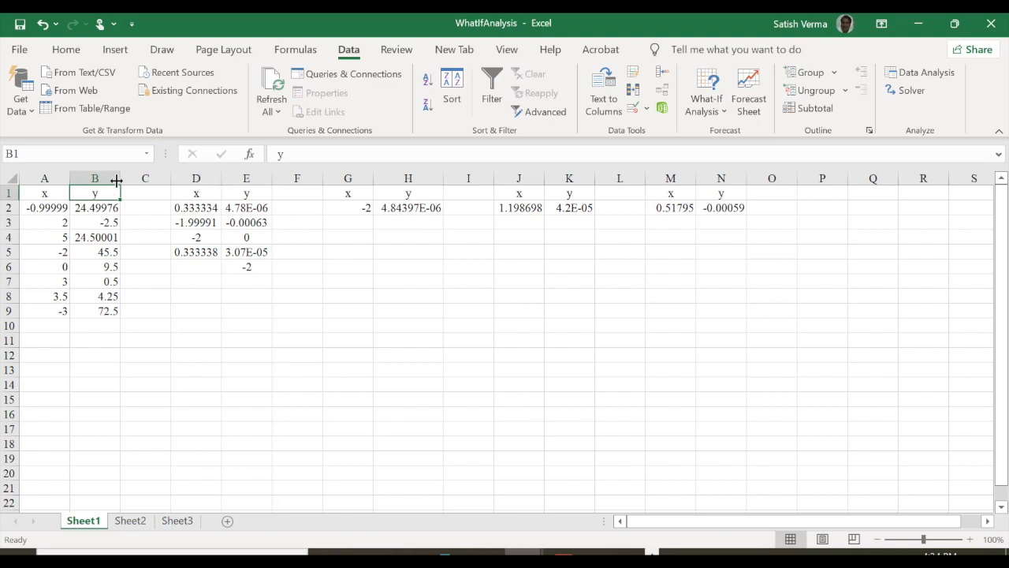
drag(41, 177, 106, 178)
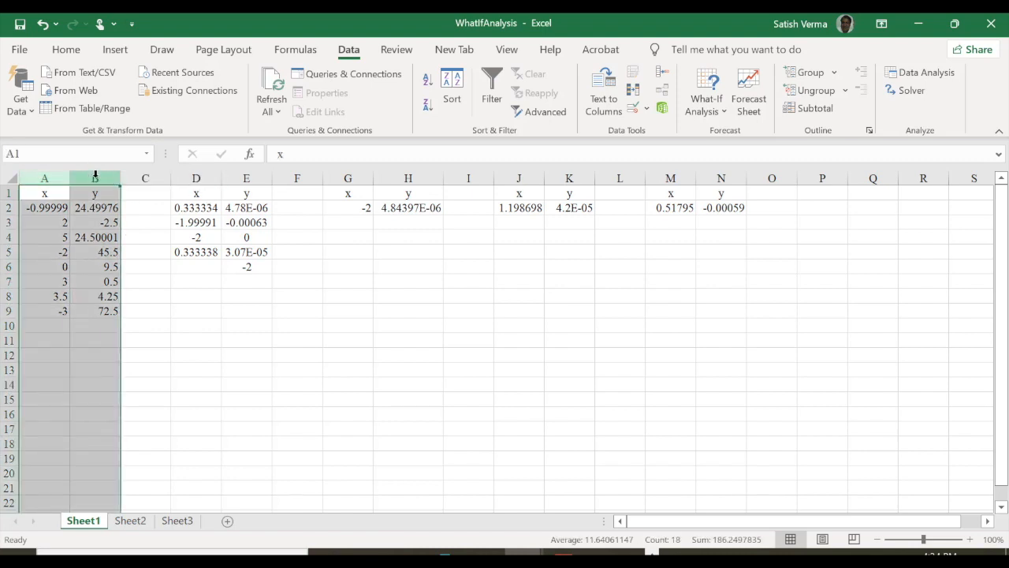
right_click(95, 179)
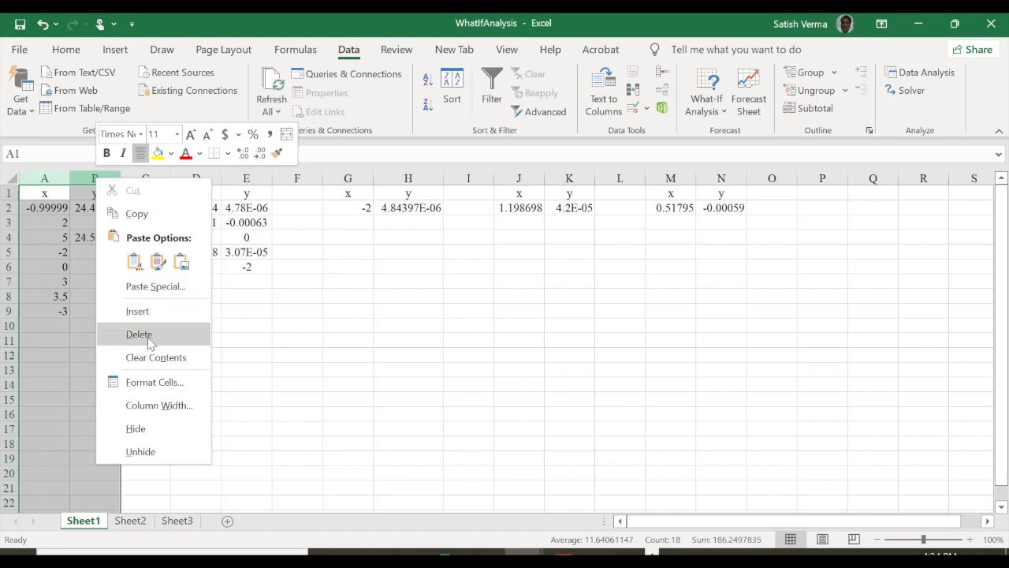
click(154, 431)
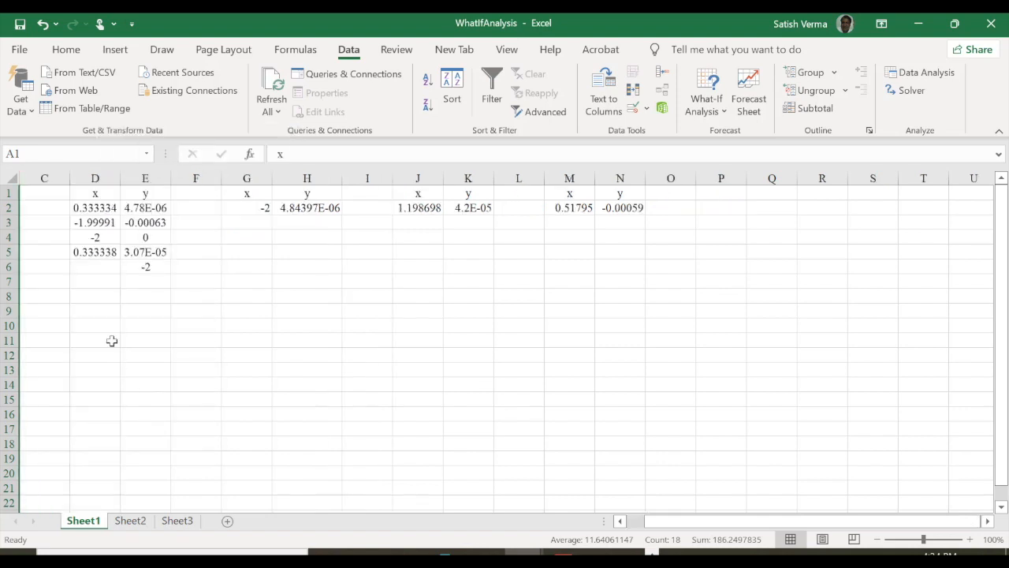
Step: Examine the x and y columns D and E and the terms of the quadratic formula in E2, retyping its final -2
click(100, 196)
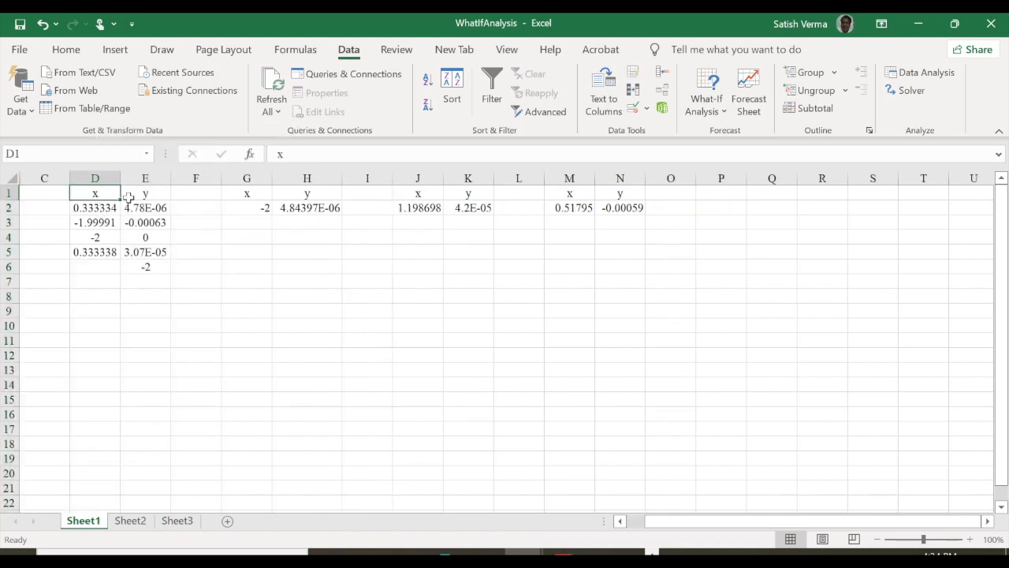
click(145, 194)
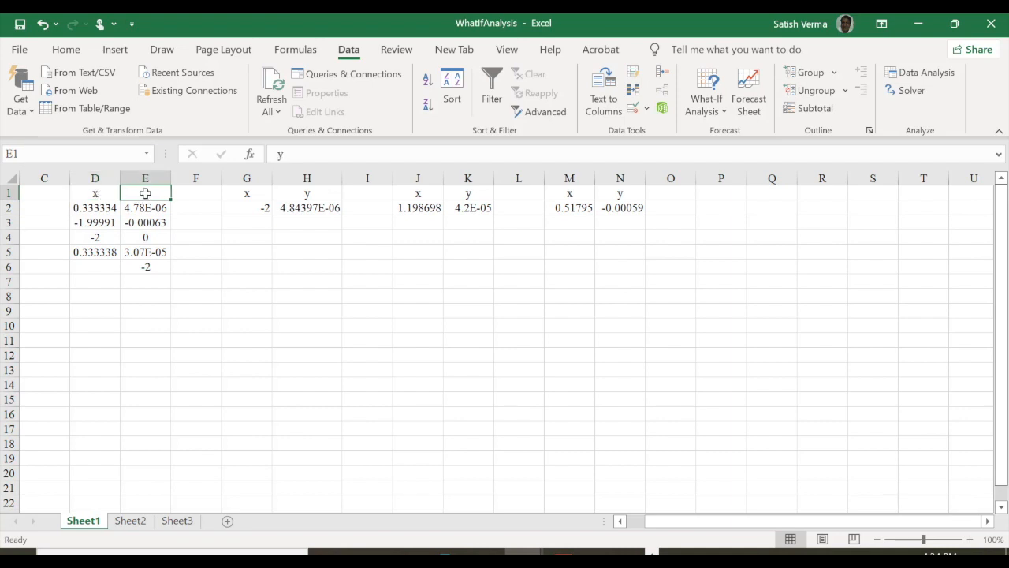
click(151, 208)
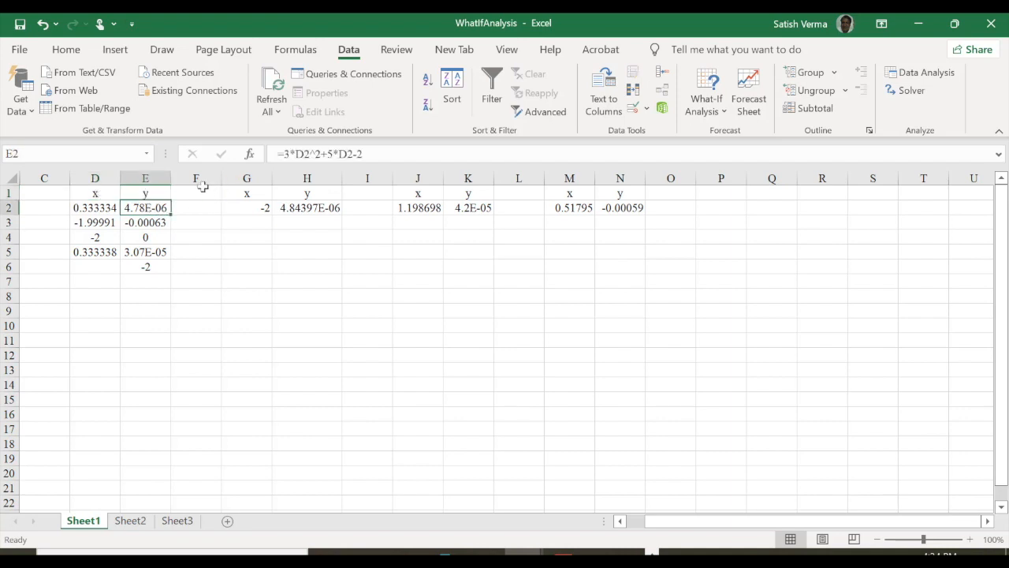
click(309, 153)
double_click(301, 153)
drag(329, 154, 356, 155)
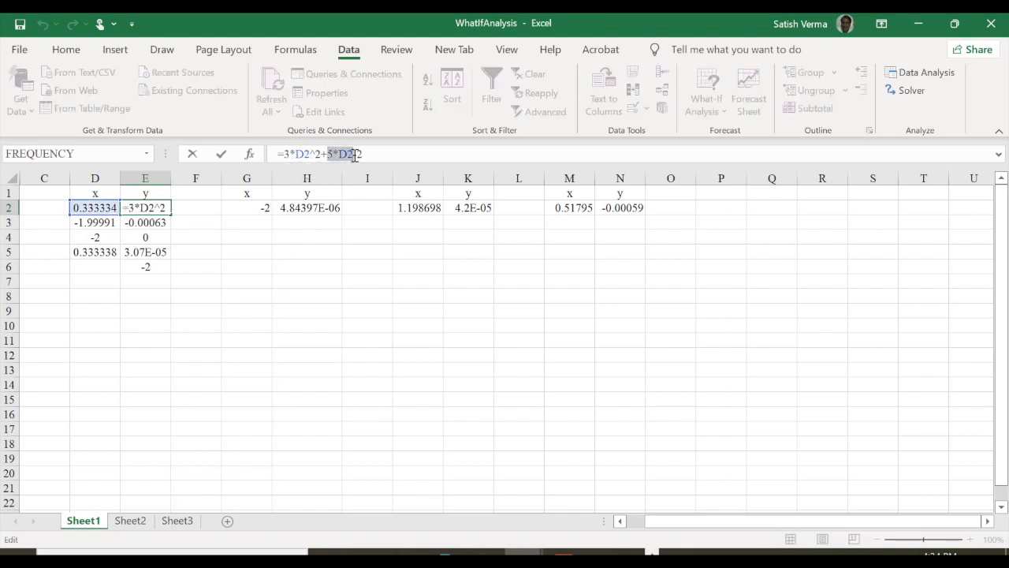
click(362, 155)
key(BackSpace)
key(BackSpace)
text(-2)
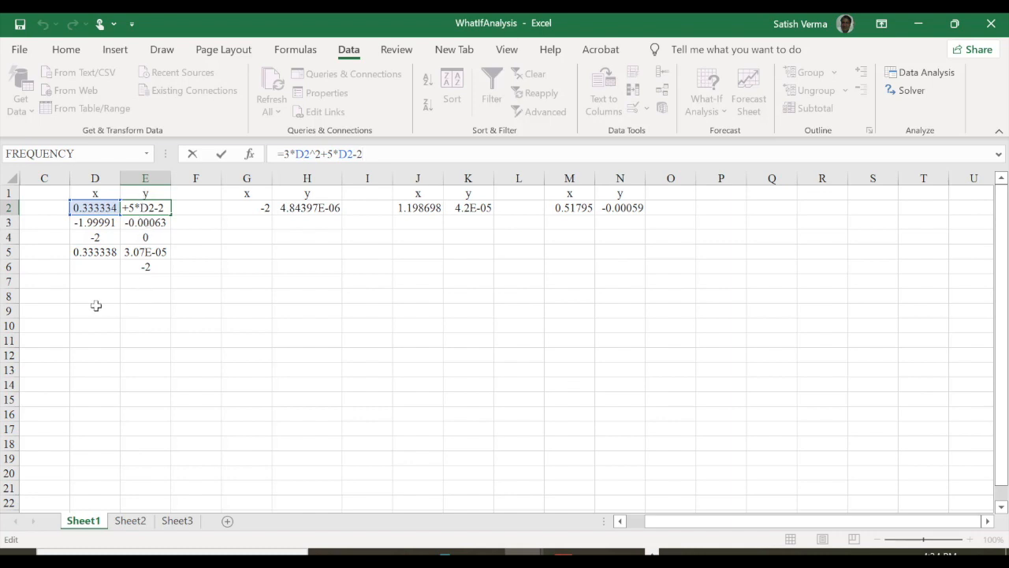
Step: Try an entry of 3 in cell E8 and remove it again
click(142, 296)
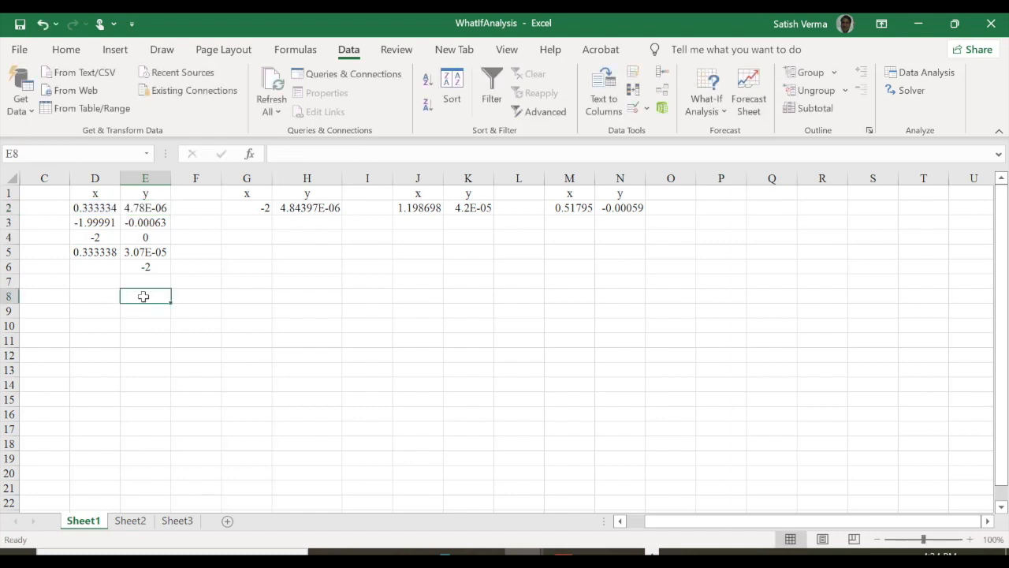
text(3)
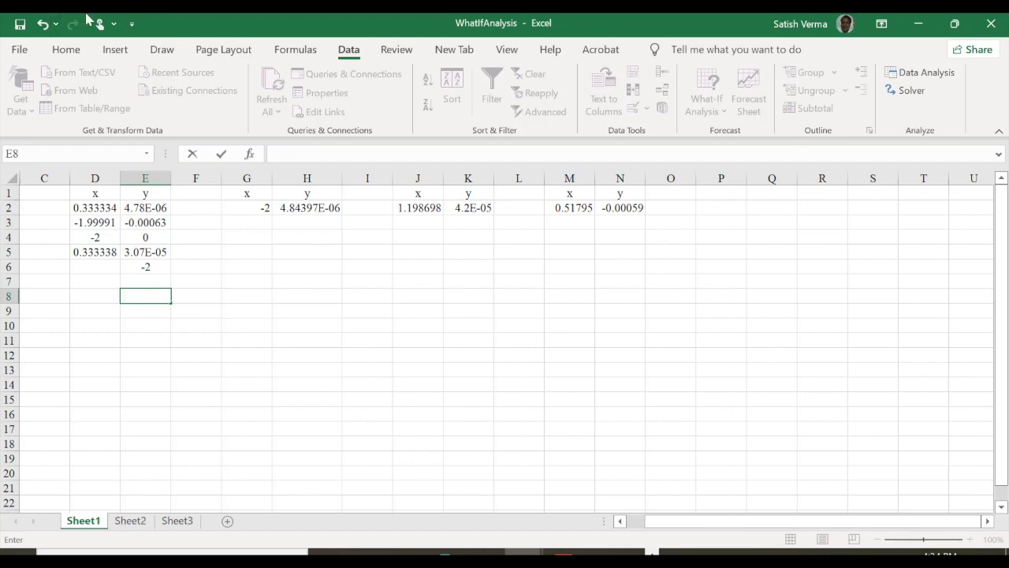
Step: Add the New and Open commands to the Quick Access Toolbar
click(131, 25)
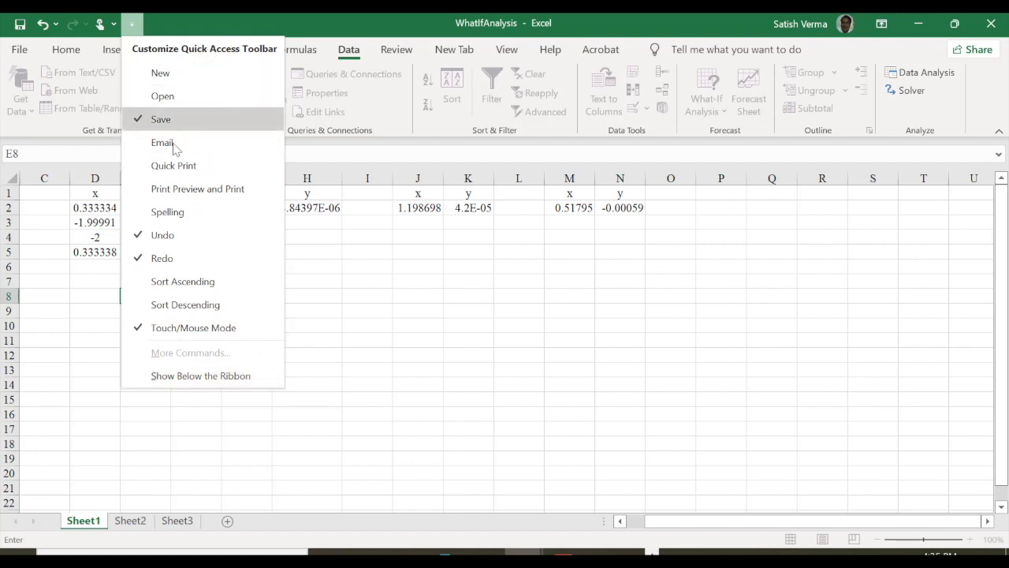
click(161, 74)
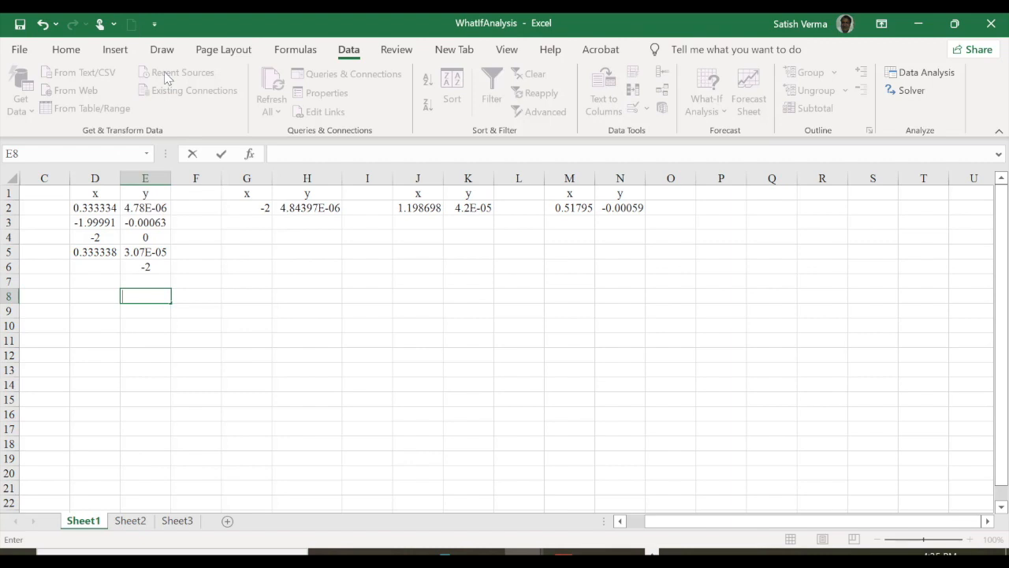
click(155, 25)
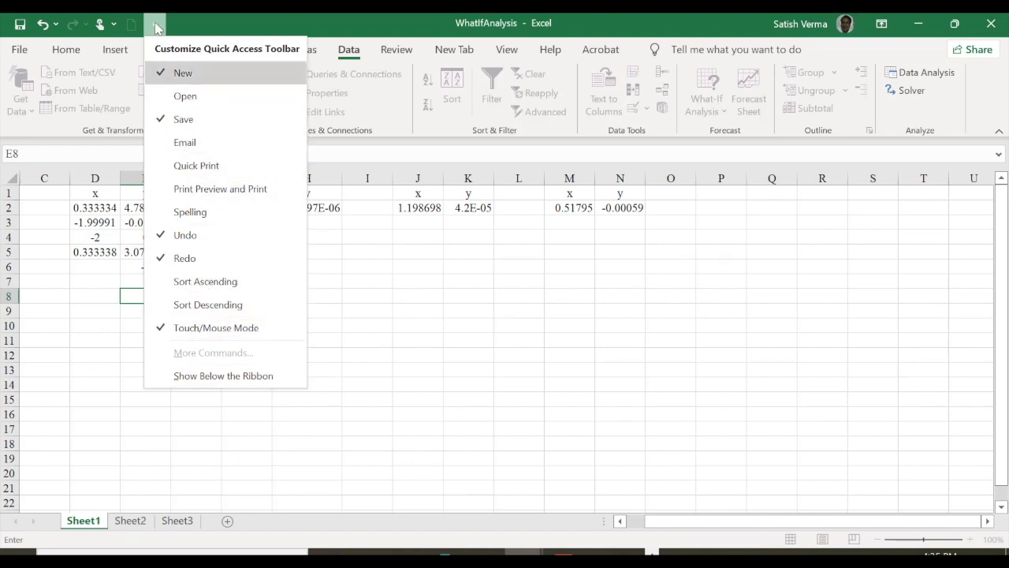
click(186, 97)
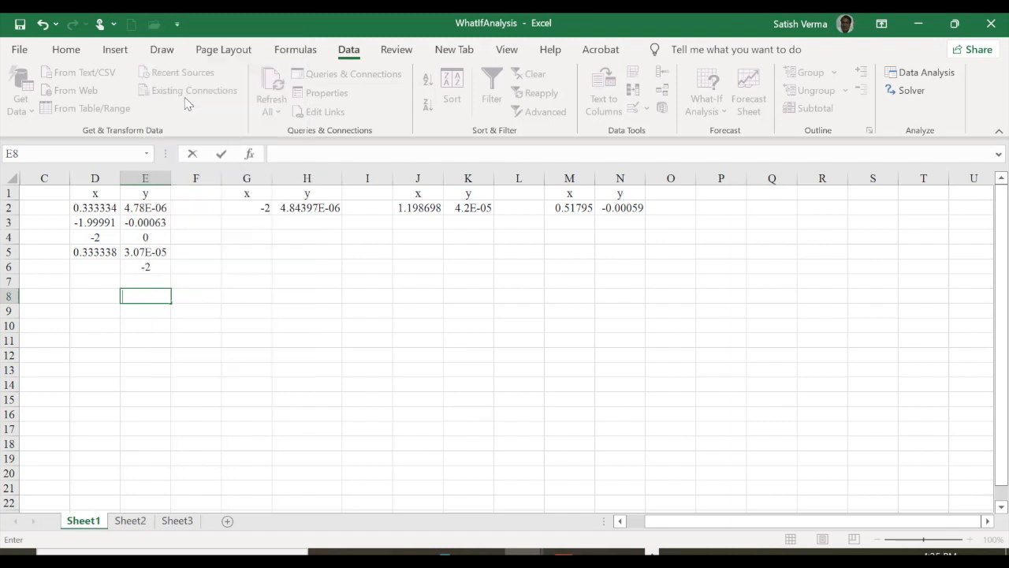
Step: Remove the Open command from the Quick Access Toolbar and look over the other available commands
click(175, 26)
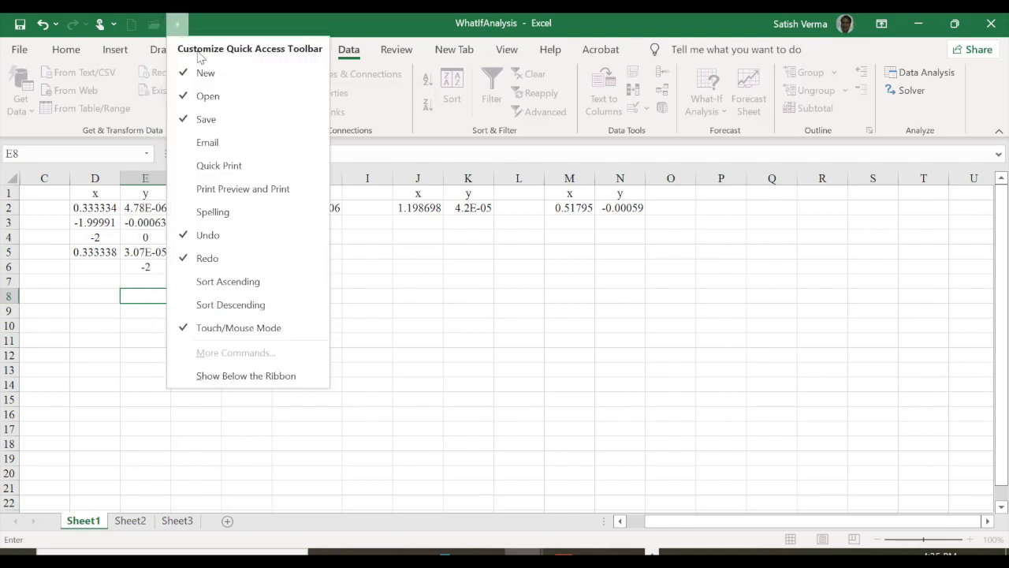
click(199, 99)
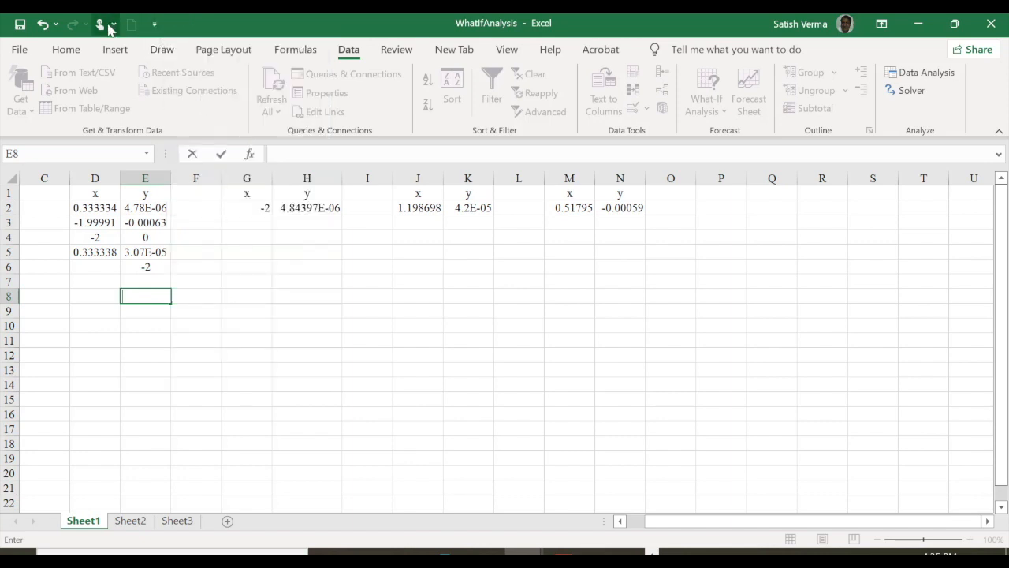
click(154, 26)
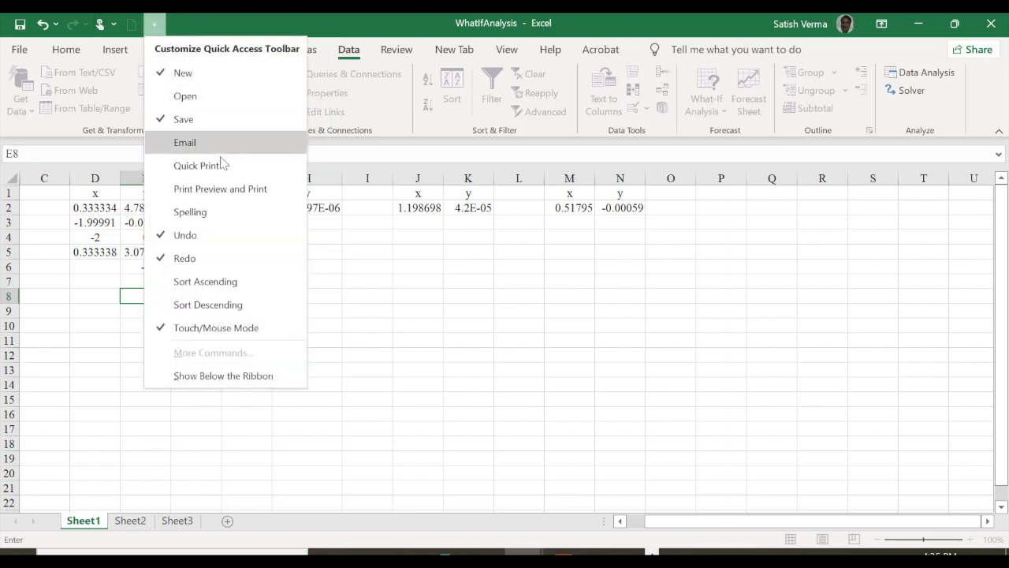
click(156, 24)
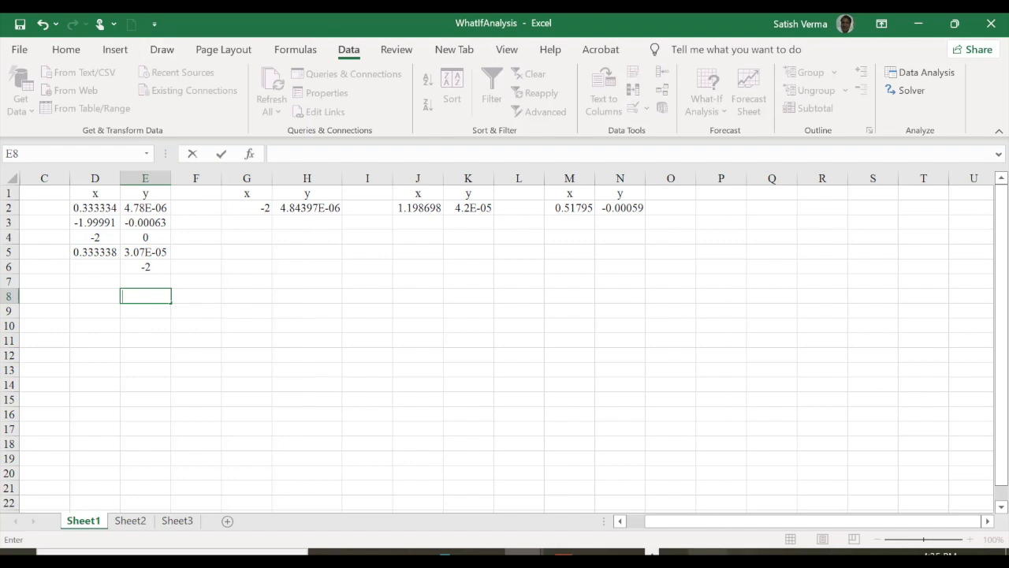
click(563, 551)
click(953, 509)
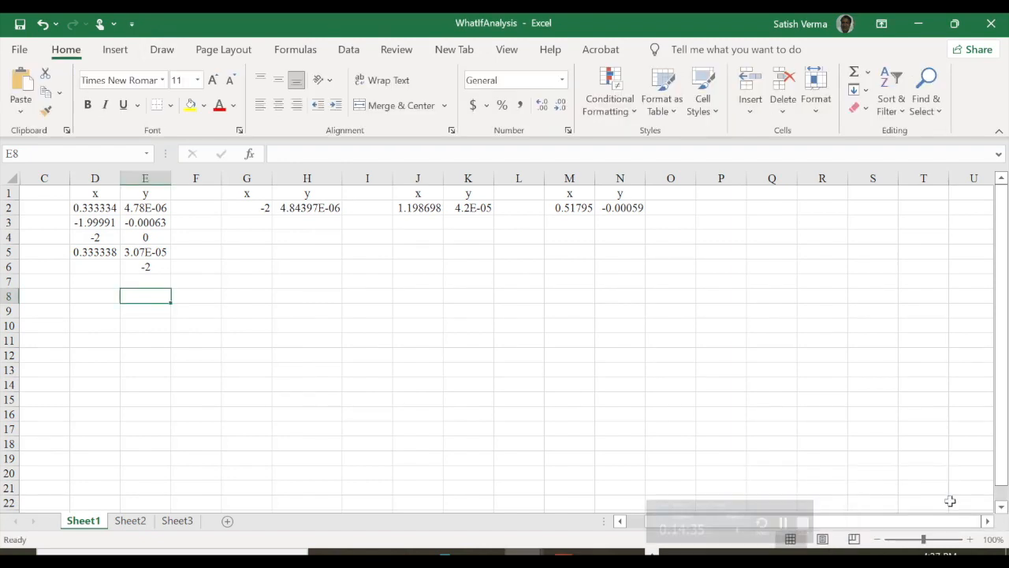
Step: Add the Superscript command from the popular commands to the Quick Access Toolbar
click(132, 25)
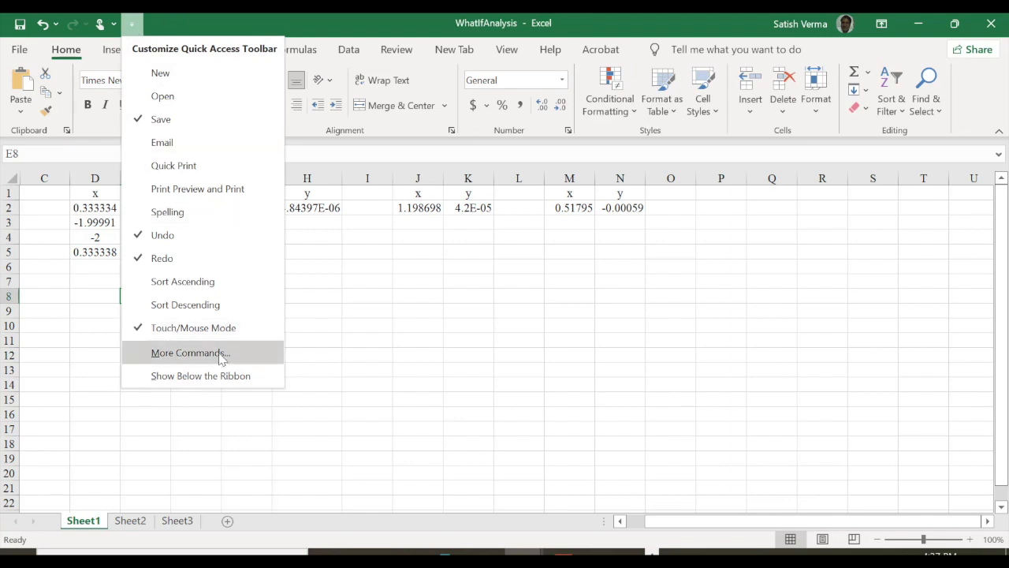
click(133, 26)
click(133, 26)
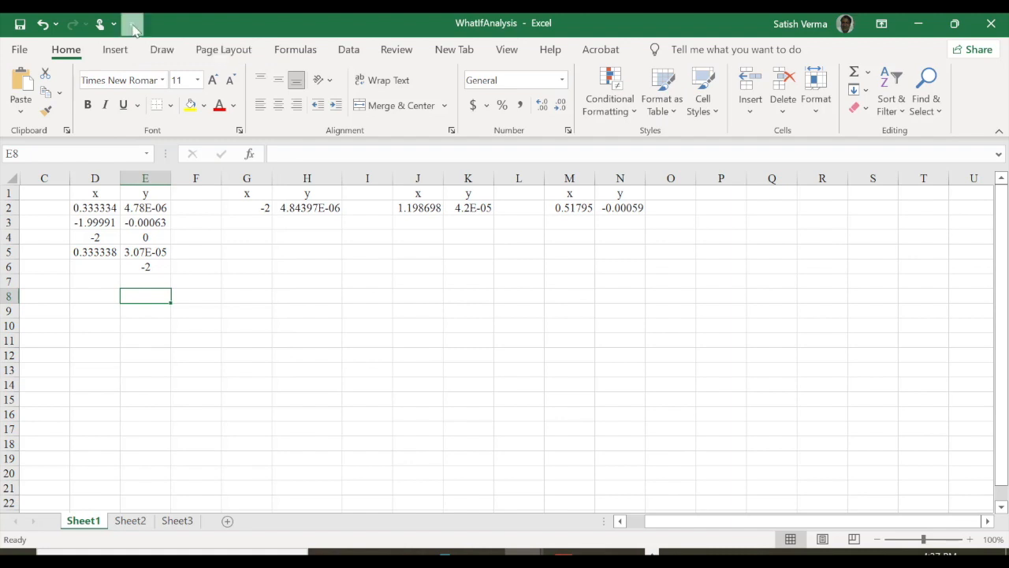
click(209, 354)
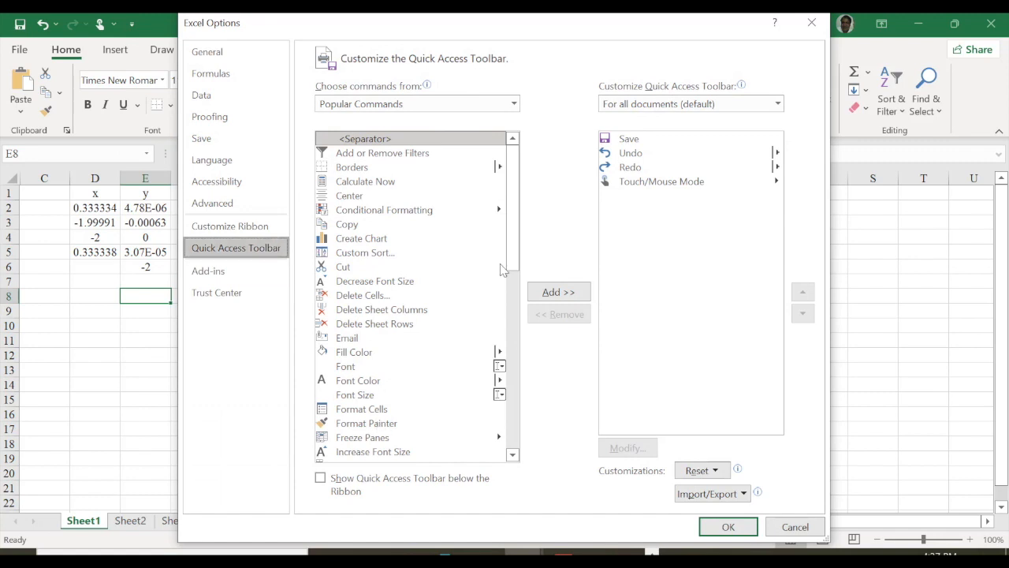
scroll(514, 270, down, 2)
scroll(517, 271, down, 9)
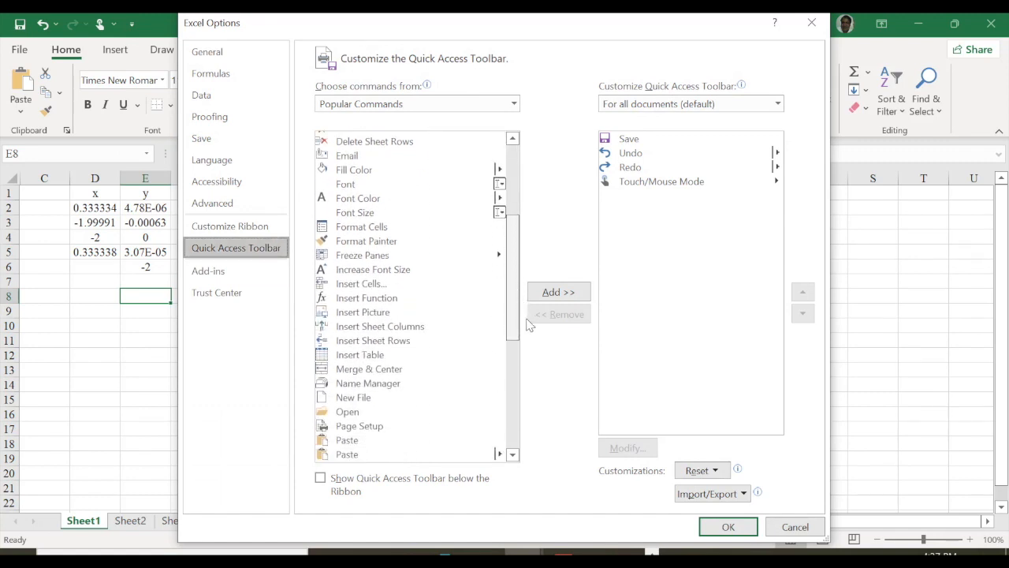
scroll(557, 407, down, 1)
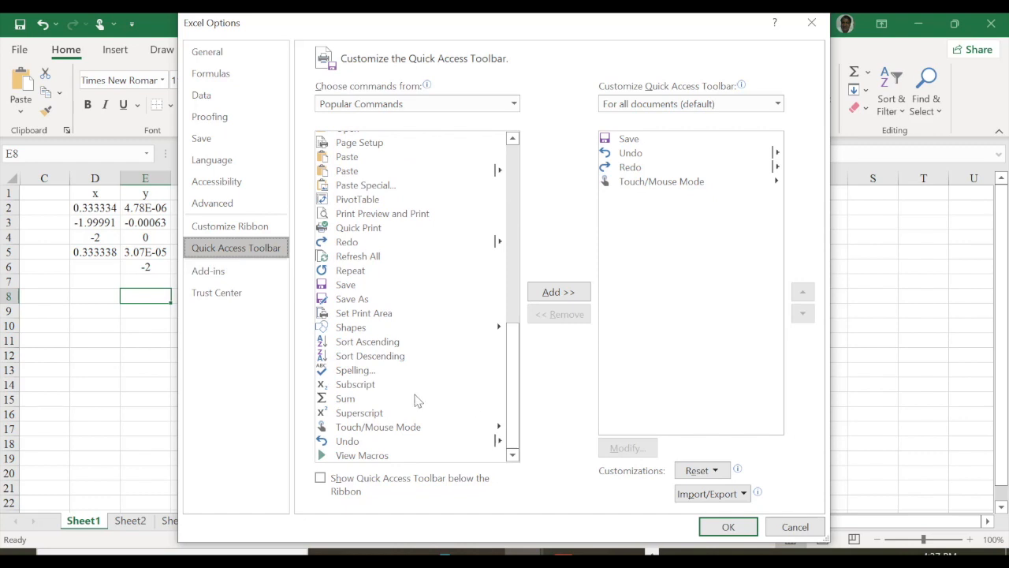
click(351, 413)
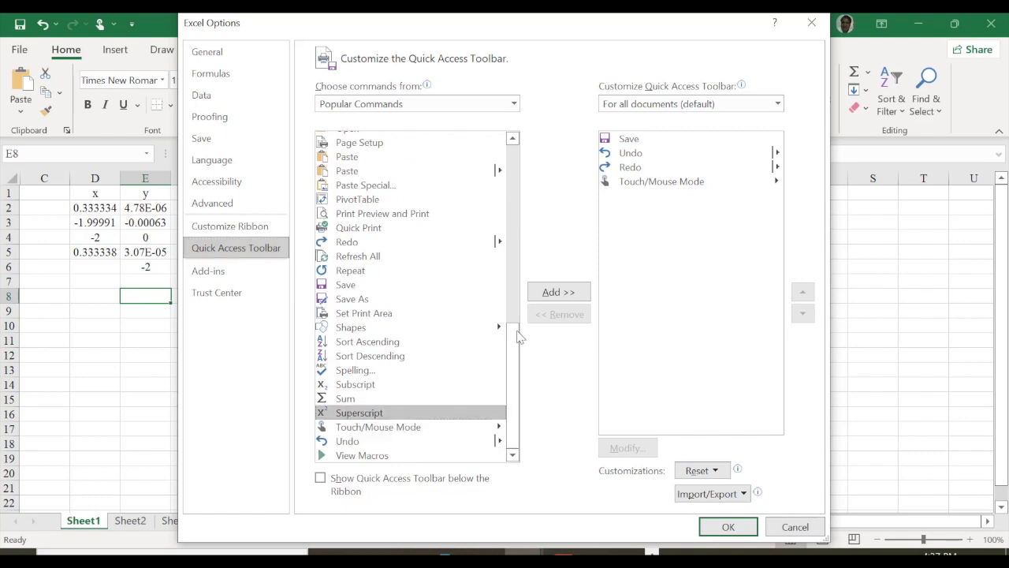
click(559, 293)
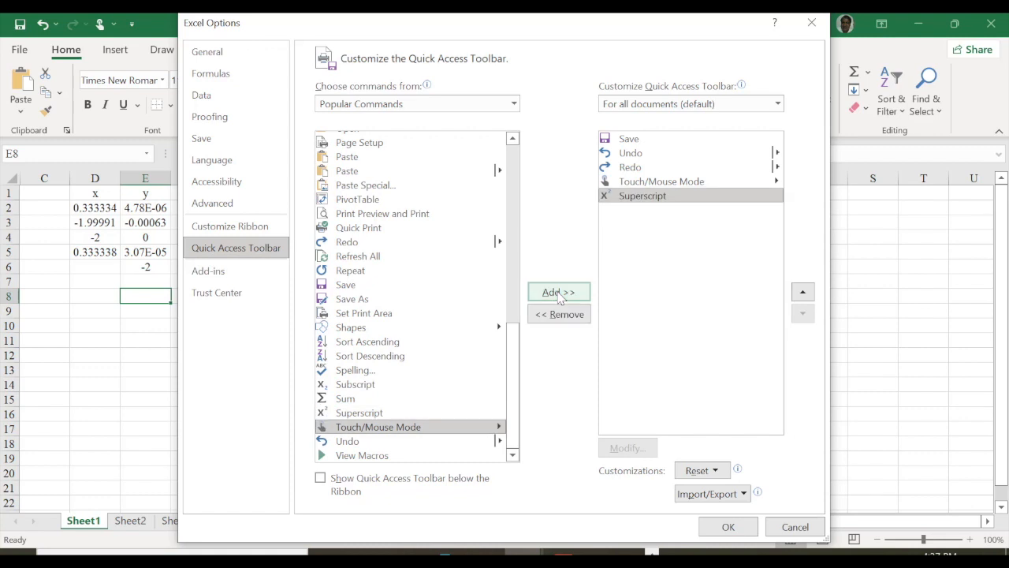
click(729, 527)
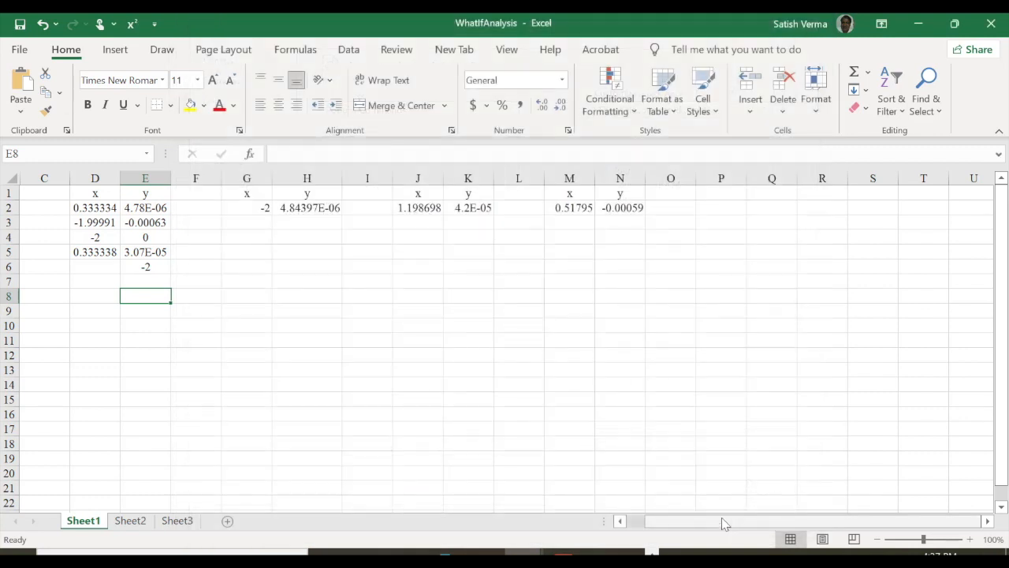
Step: Add the Subscript command from the popular commands to the Quick Access Toolbar
click(155, 26)
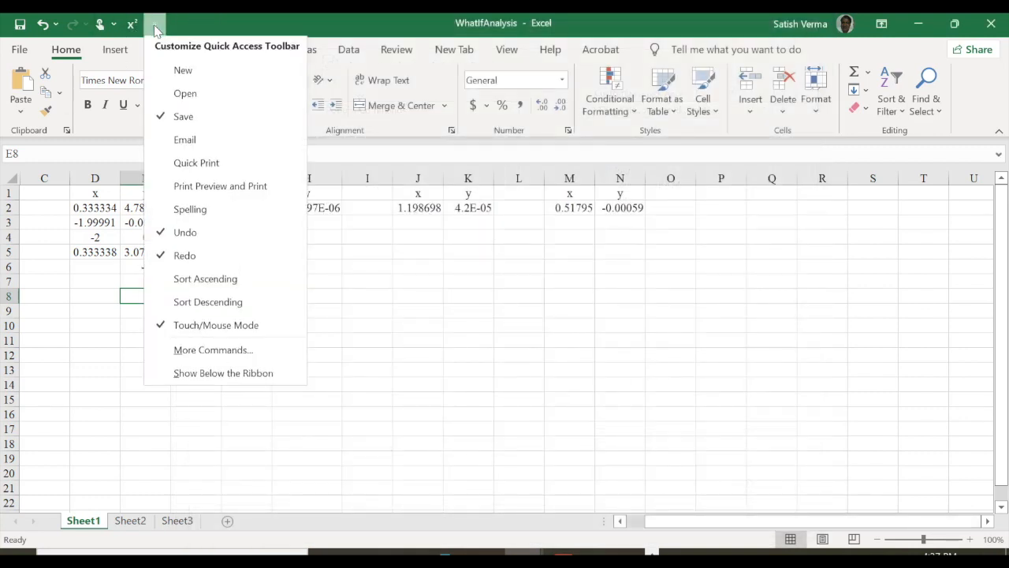
click(213, 352)
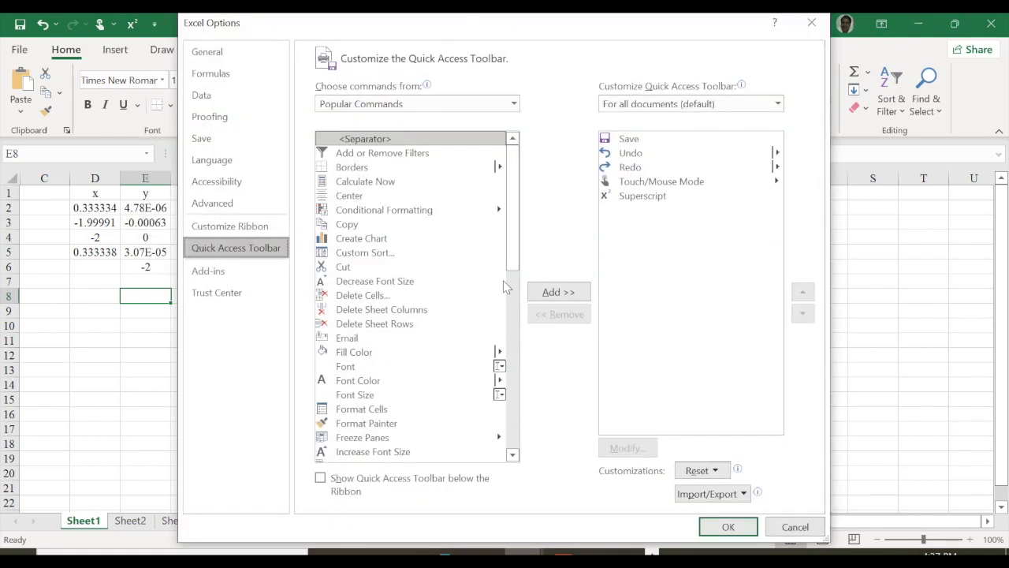
drag(510, 250, 564, 433)
click(367, 385)
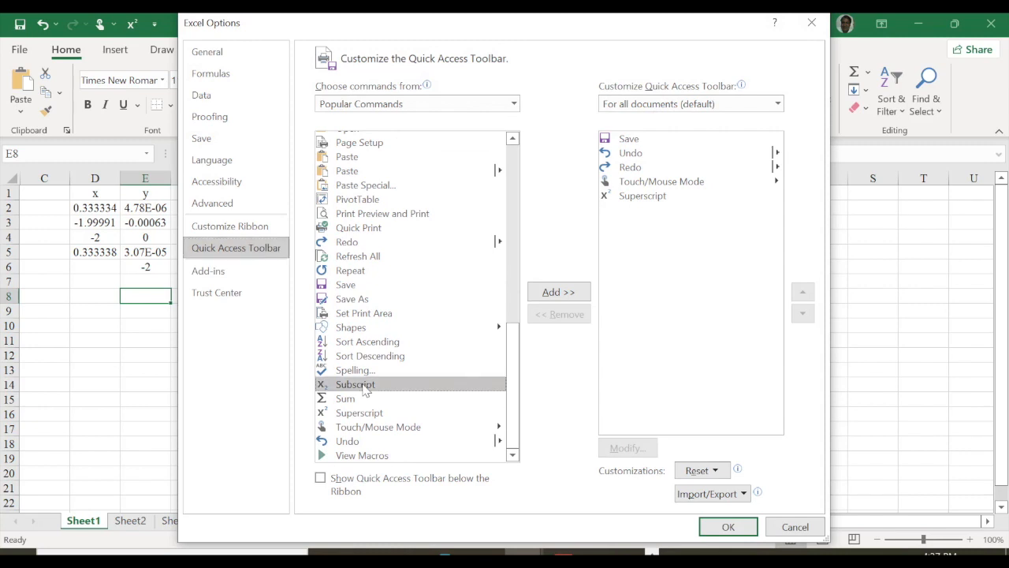
click(555, 293)
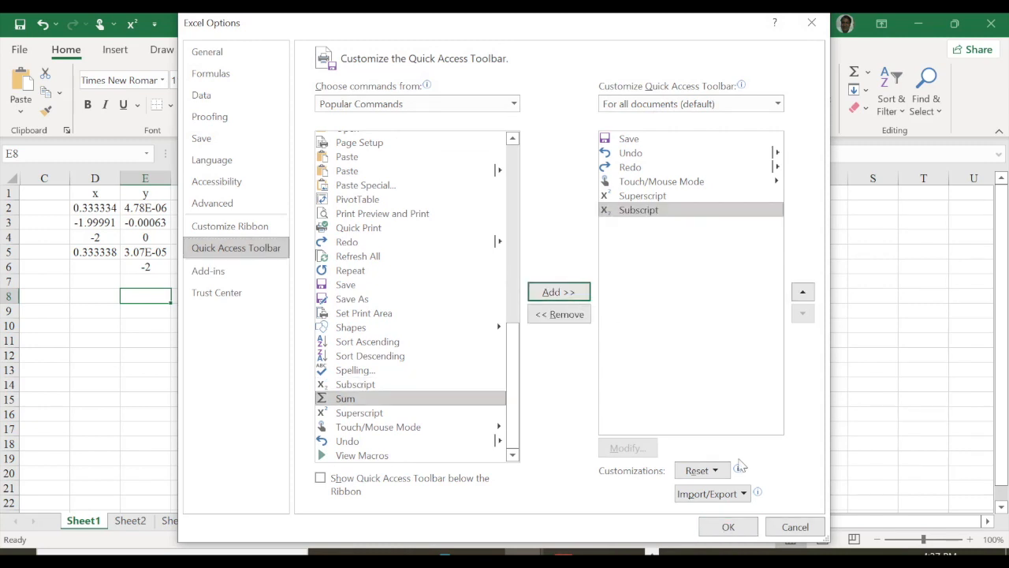
click(728, 526)
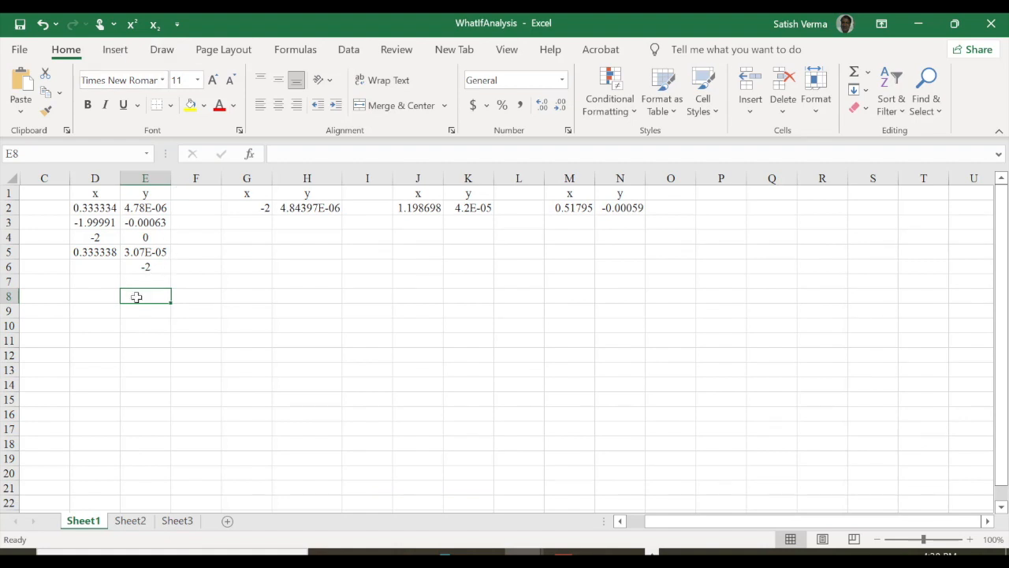
Step: Enter the equation 3x²+5x-2=0 in E8 with the exponent 2 as superscript, and widen column E to fit it
text(3x)
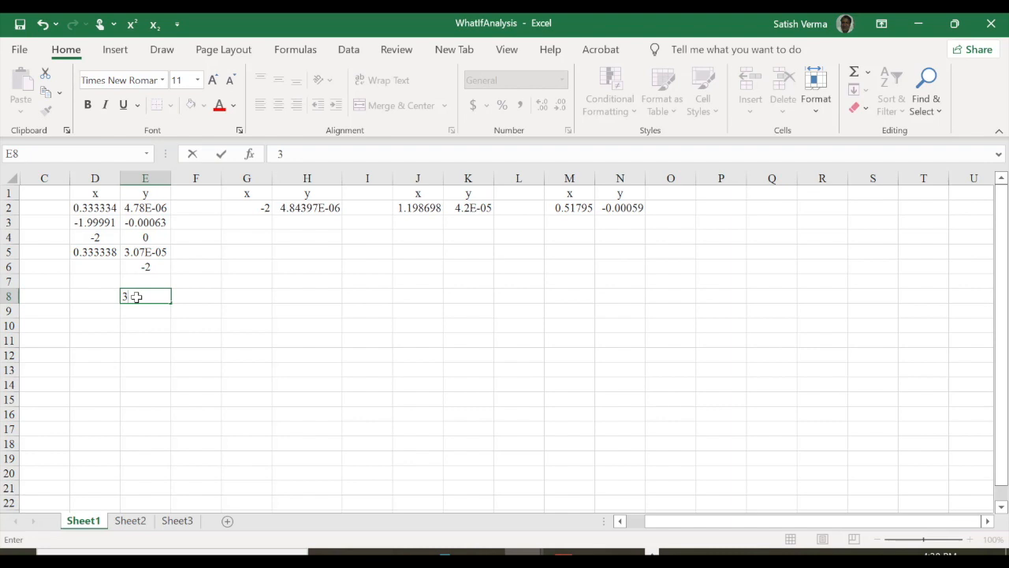
click(132, 29)
text(2)
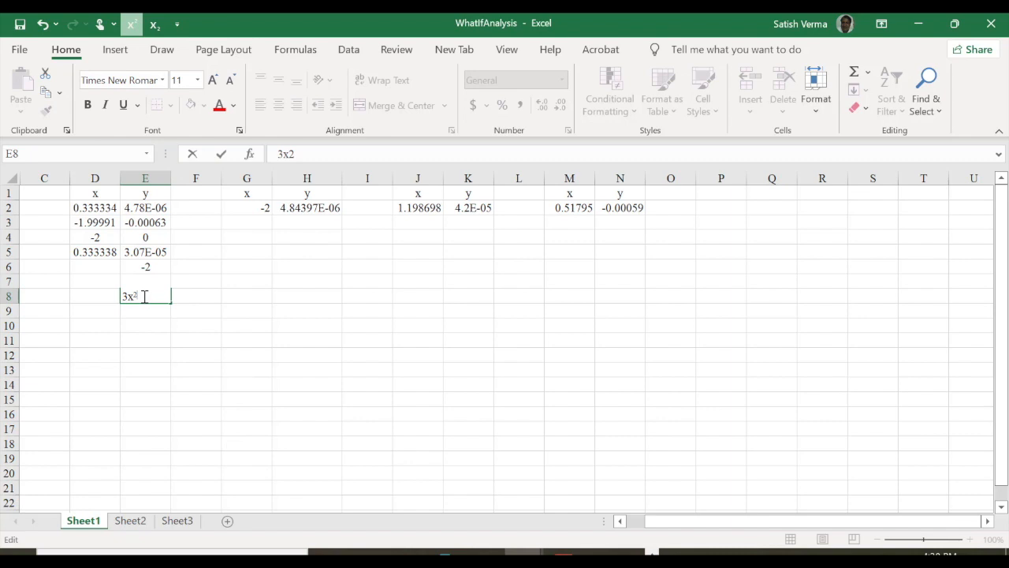
click(132, 25)
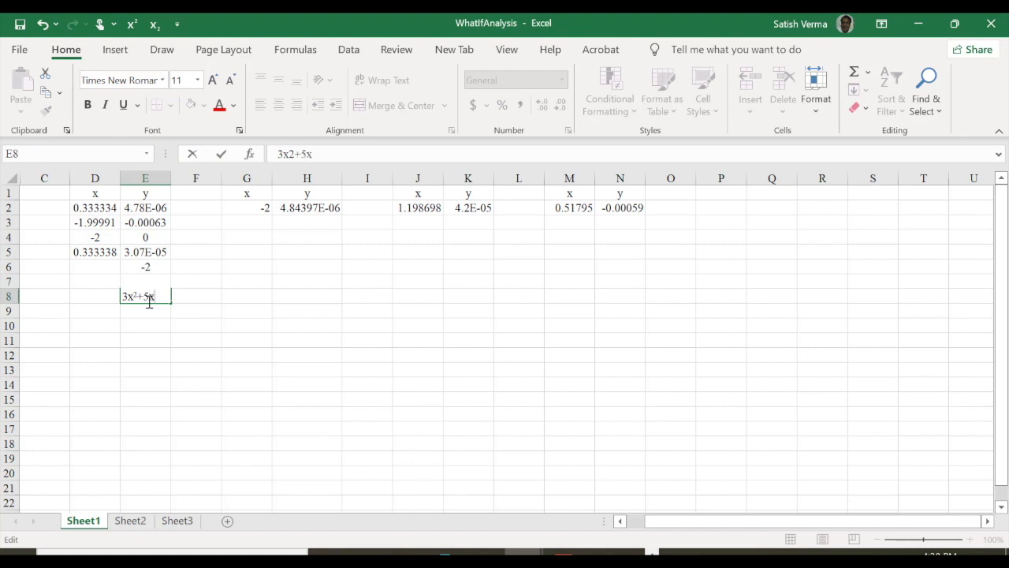
text(2=0)
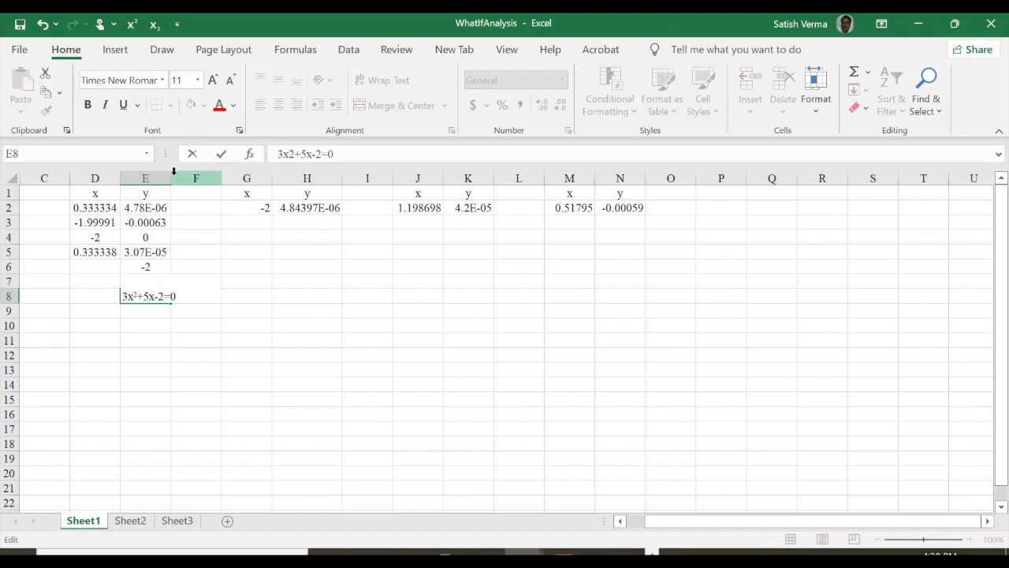
click(197, 250)
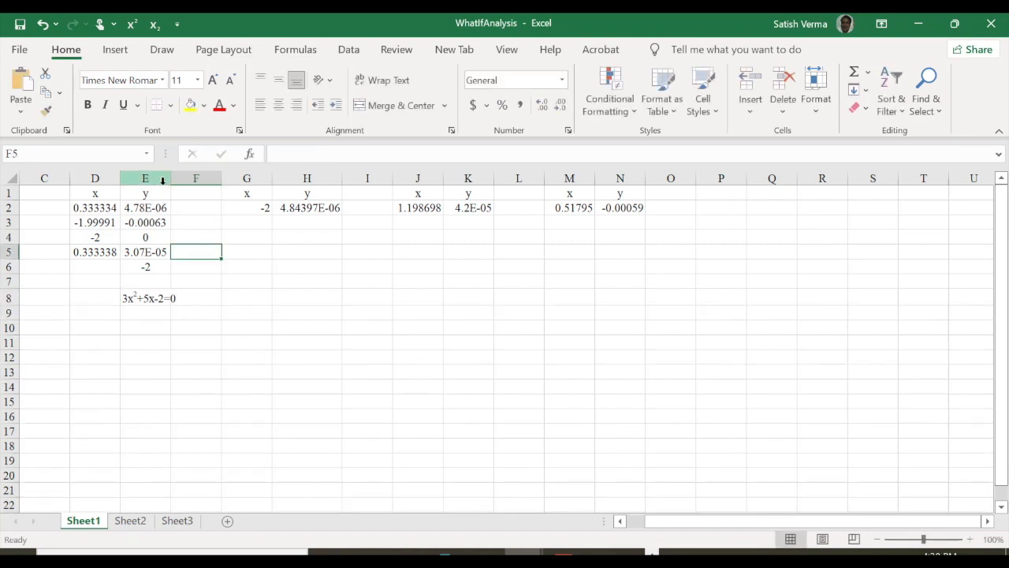
drag(171, 173, 195, 178)
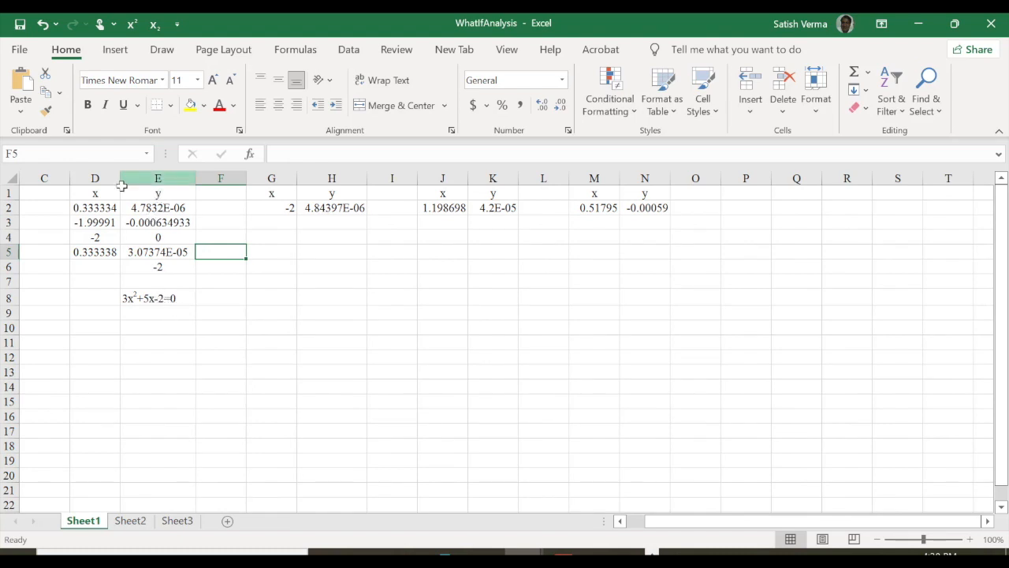
Step: Clear the old x and y values in D2:E5, keeping the x and y headings
click(96, 194)
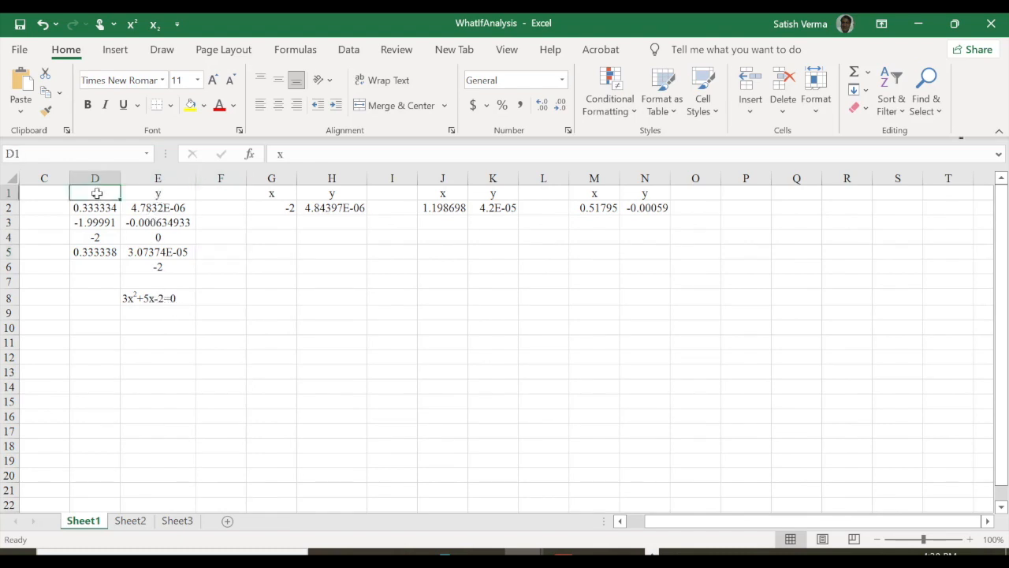
click(156, 194)
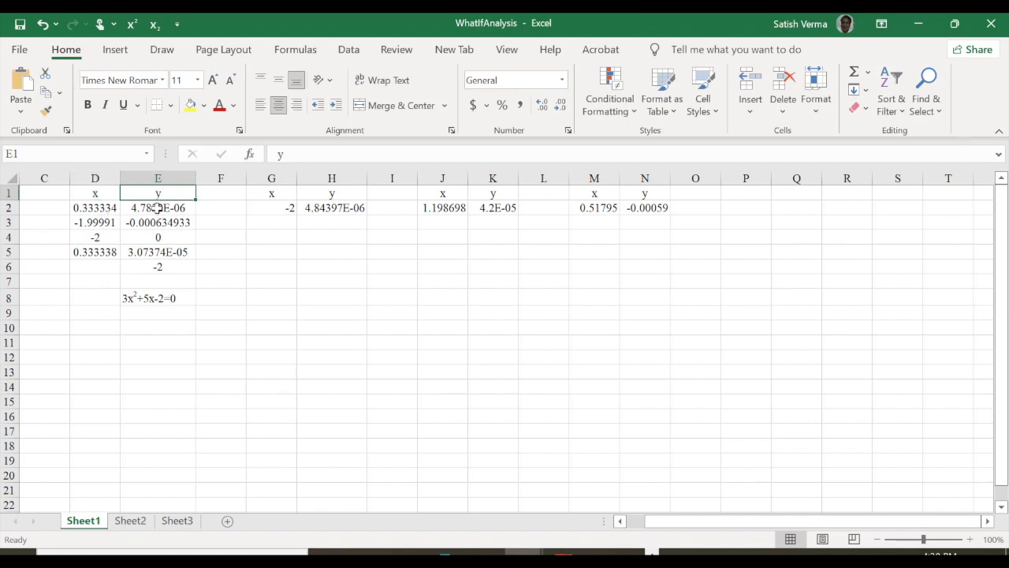
drag(95, 207, 163, 264)
key(BackSpace)
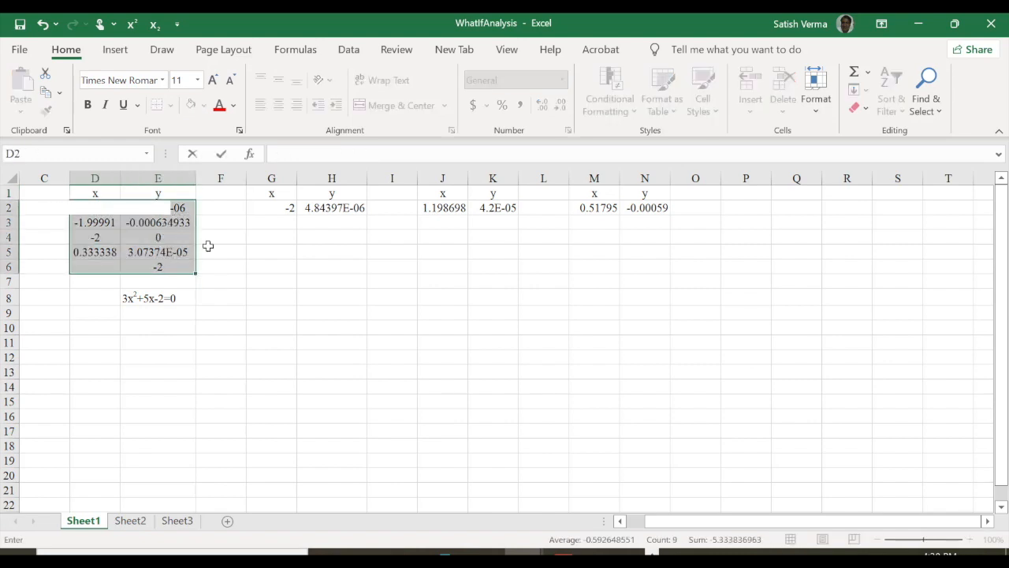
drag(254, 284, 230, 269)
click(108, 207)
drag(145, 216, 216, 242)
key(Delete)
Step: Start the y formula in E2 with the coefficient of the squared term, =3
click(152, 206)
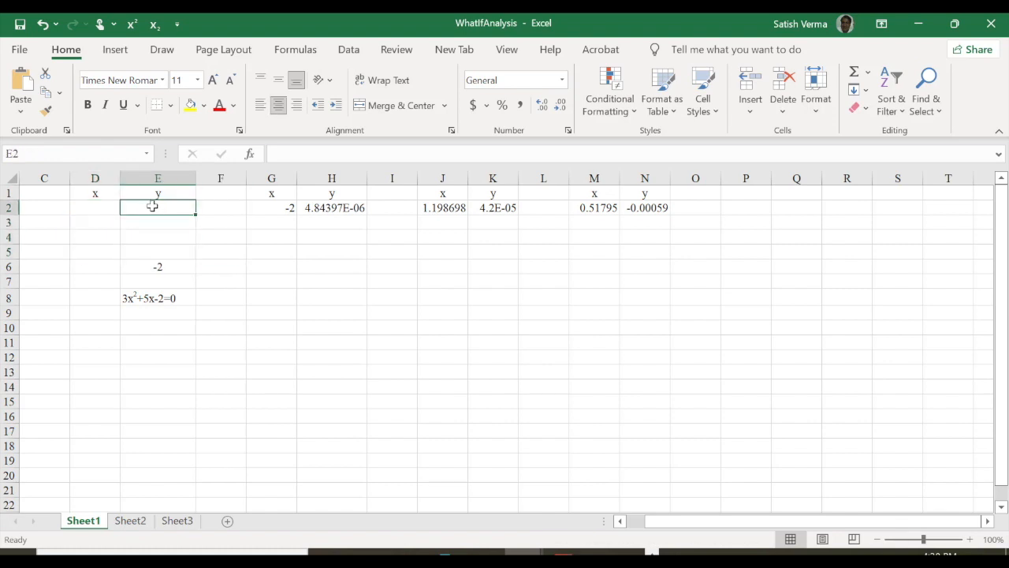
text(=)
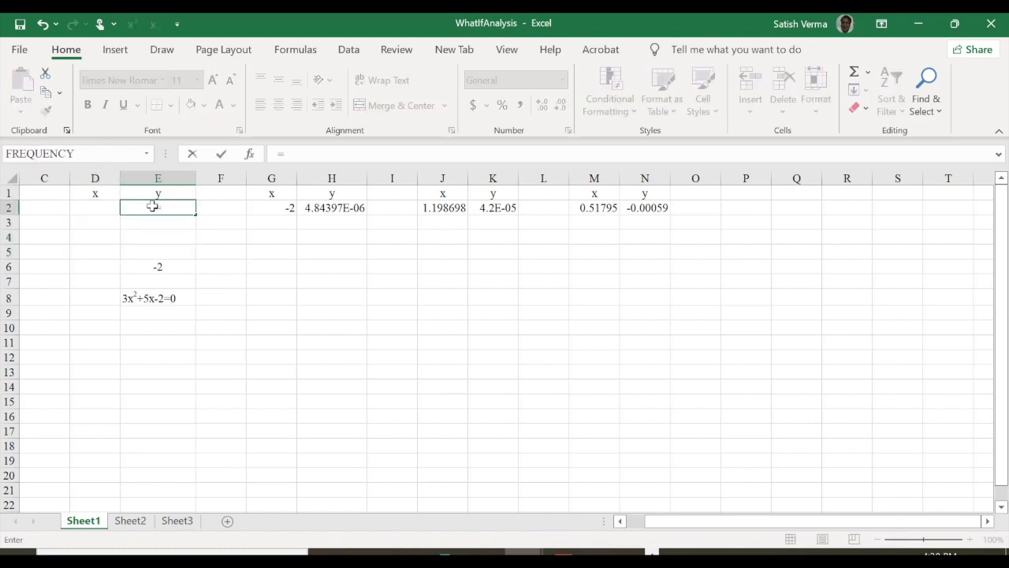
text(3)
click(101, 207)
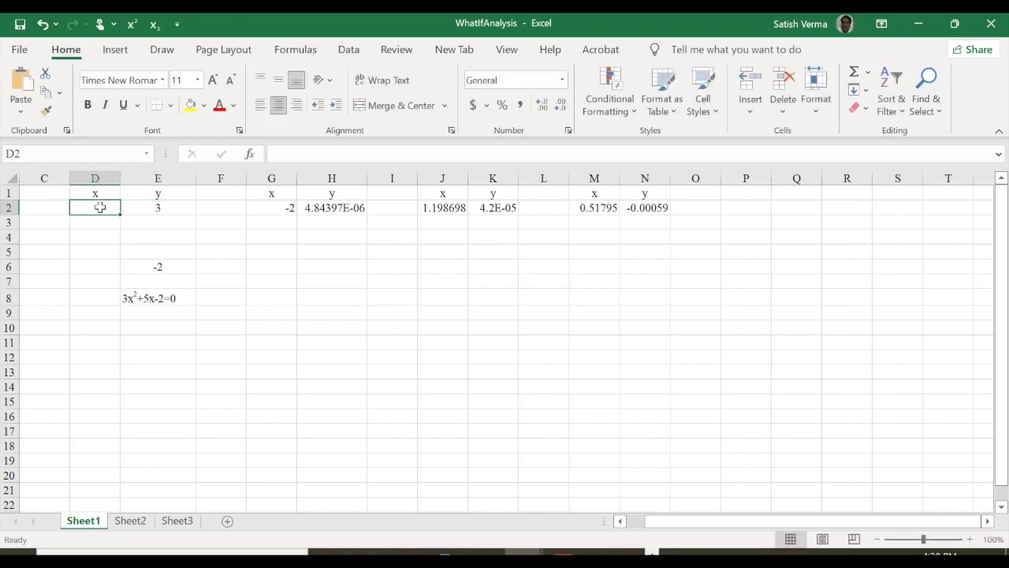
click(167, 208)
click(288, 154)
click(144, 208)
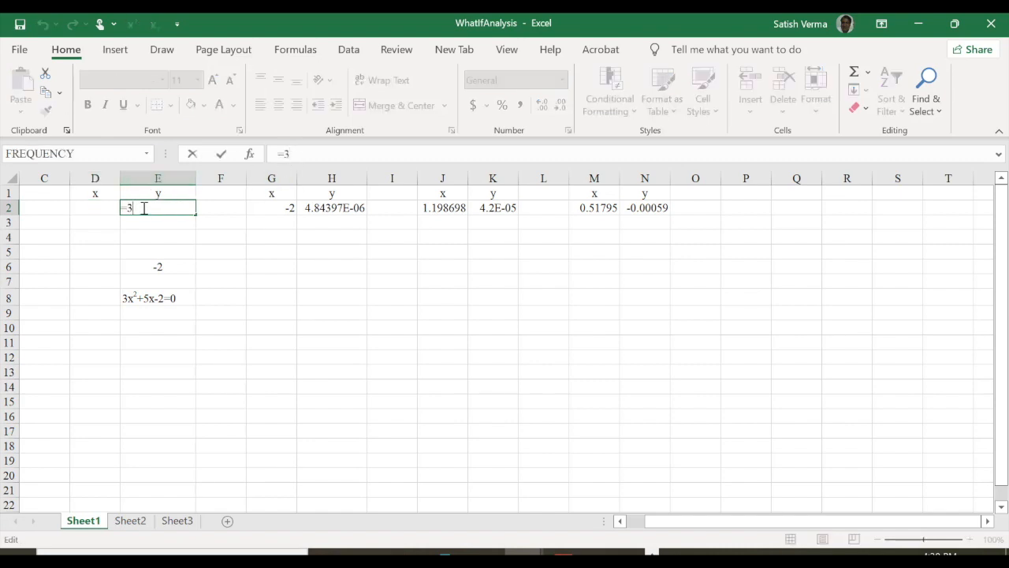
click(102, 207)
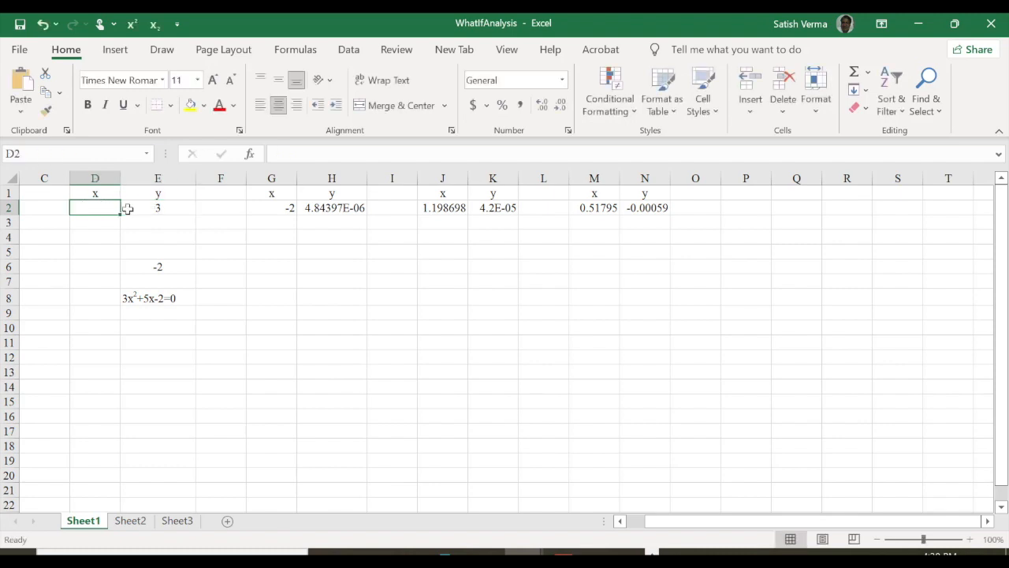
click(162, 208)
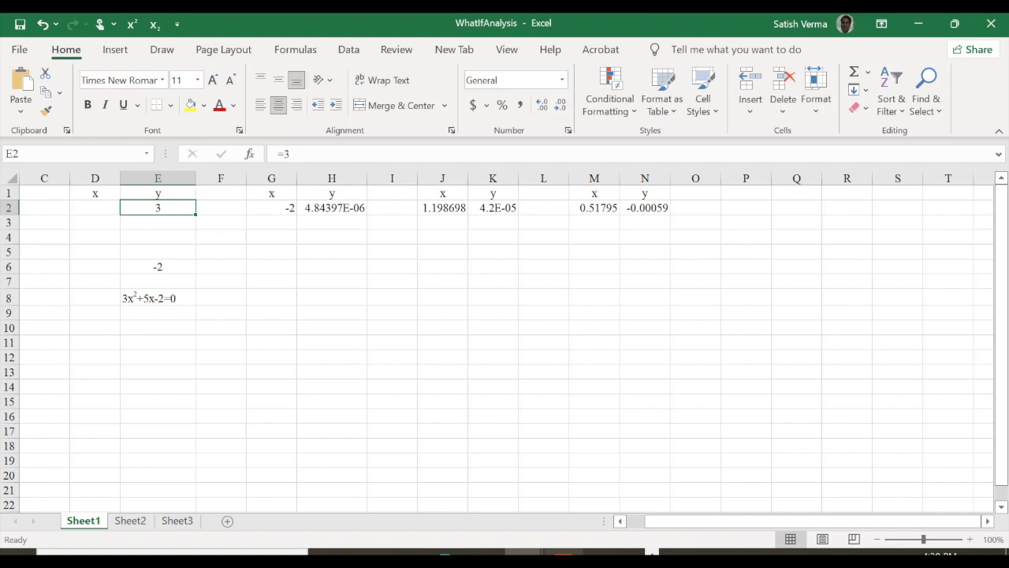
Step: Complete the formula in E2 as =3*D2^2+5*D2-2, check it, and select the x cell D2
click(953, 509)
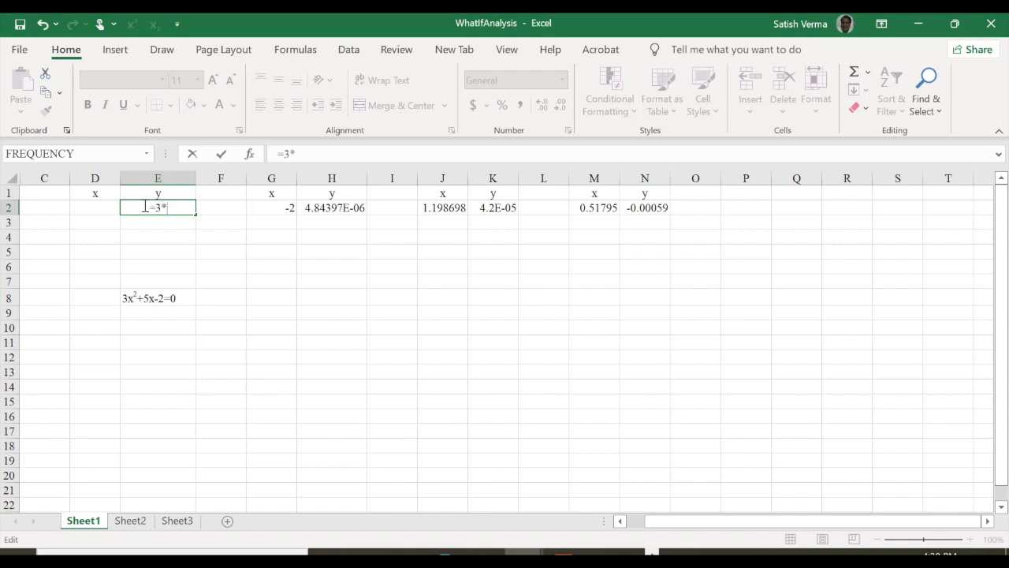
click(90, 207)
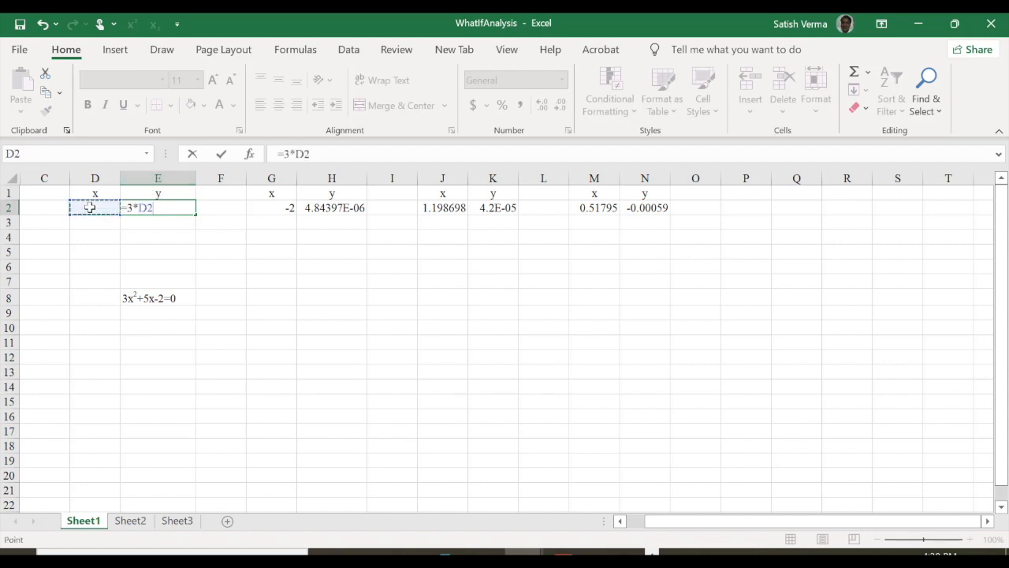
click(314, 154)
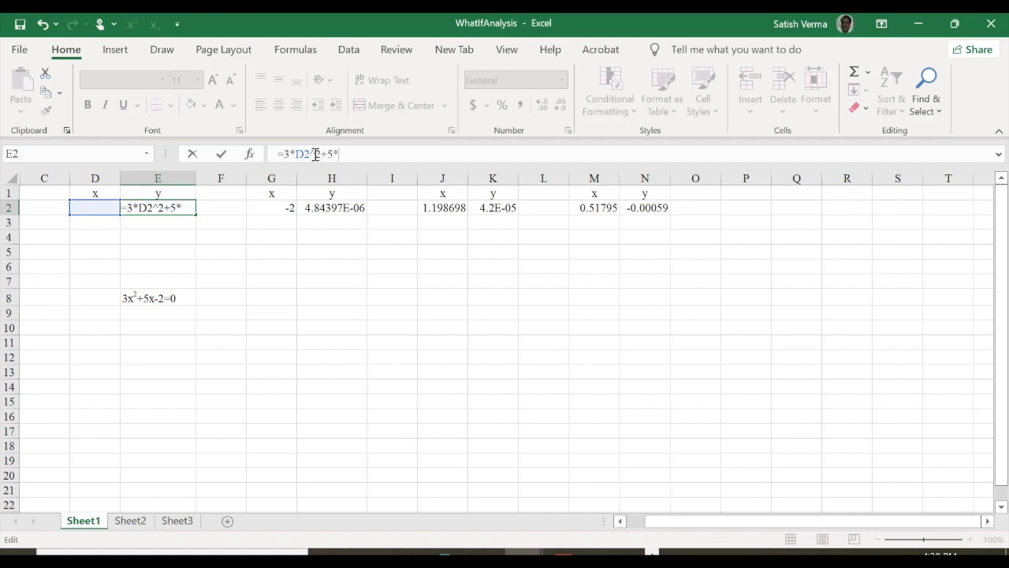
click(83, 205)
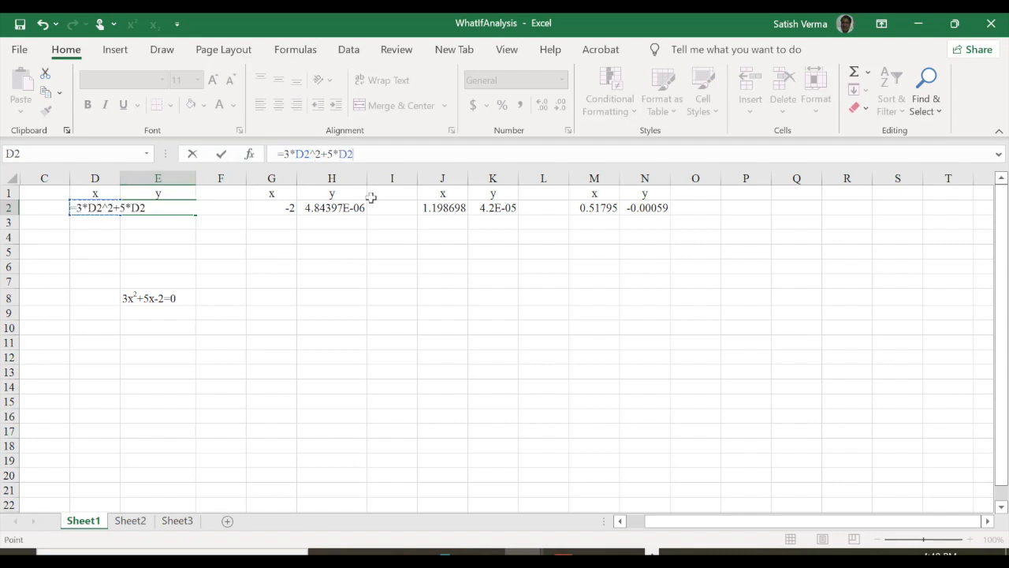
text(-2)
key(Return)
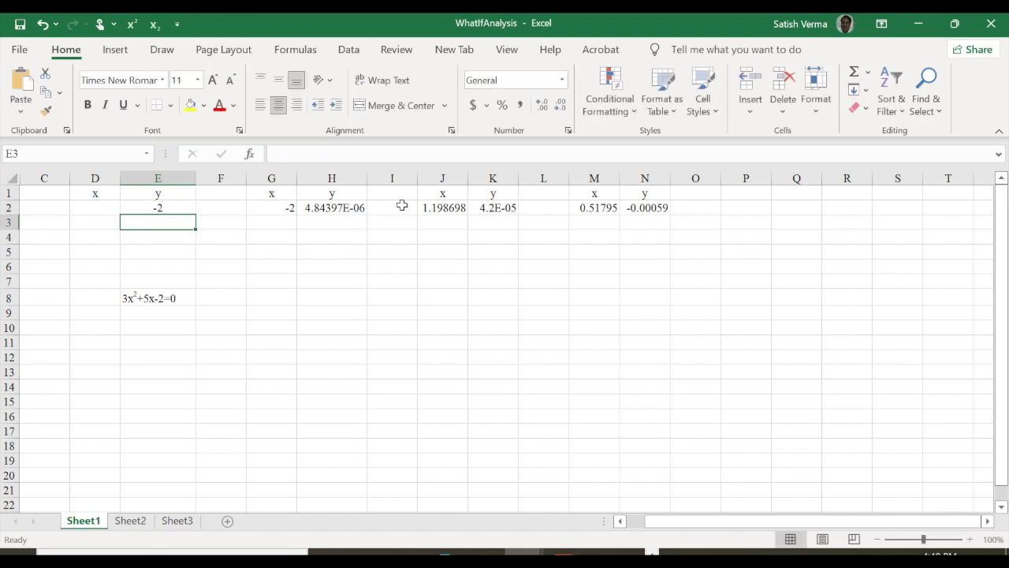
click(158, 205)
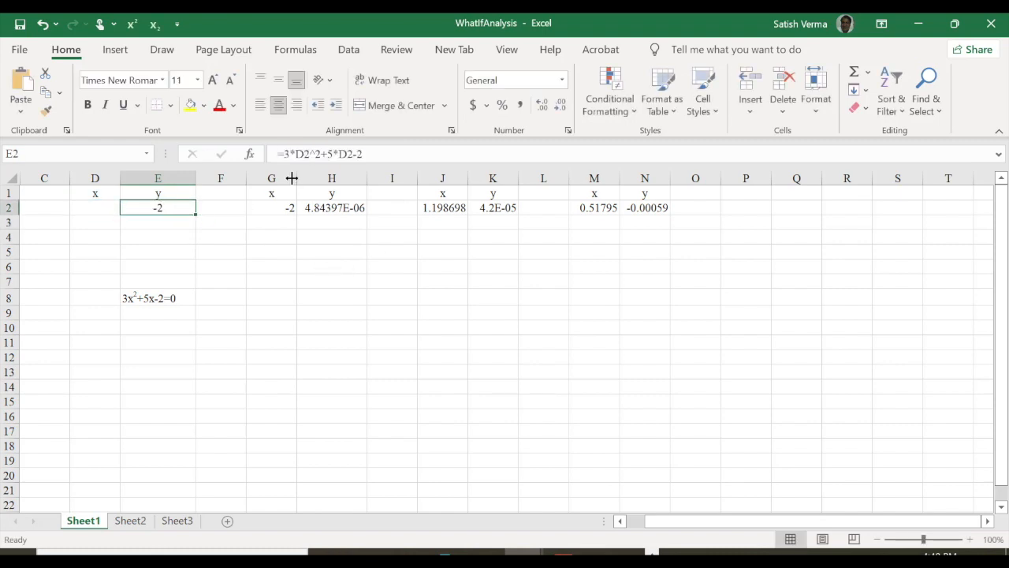
click(98, 210)
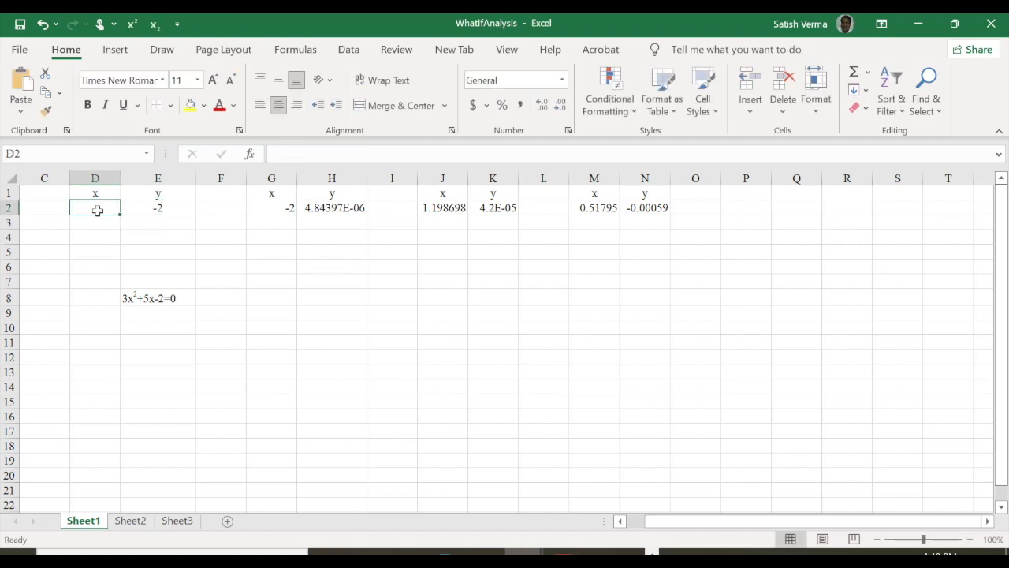
Step: Set the starting x value in D2 to 0 and select the y formula cell E2
text(0)
key(Return)
click(160, 207)
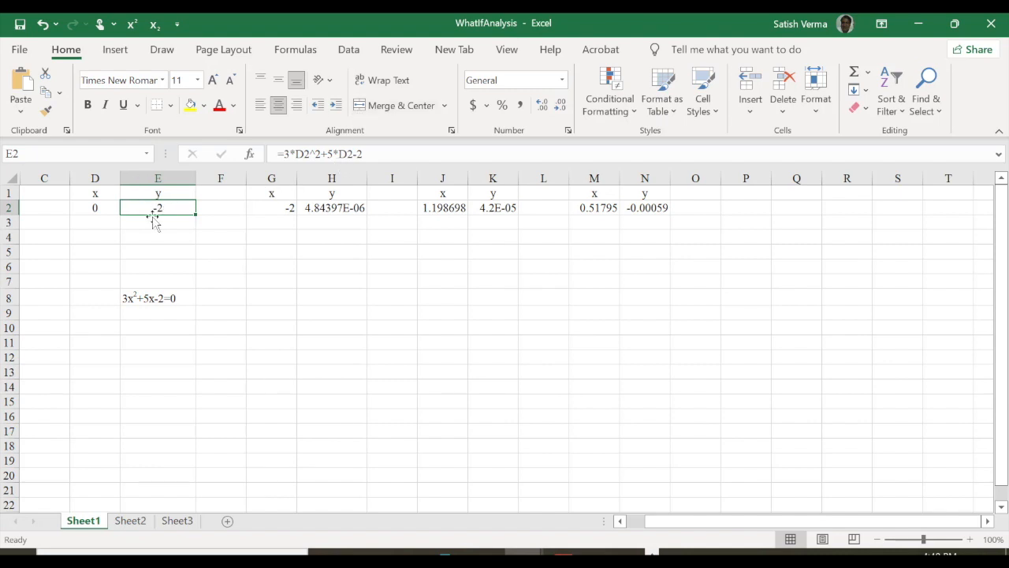
Step: Run Goal Seek to set E2 to 0 by changing D2, and accept the solution
click(352, 49)
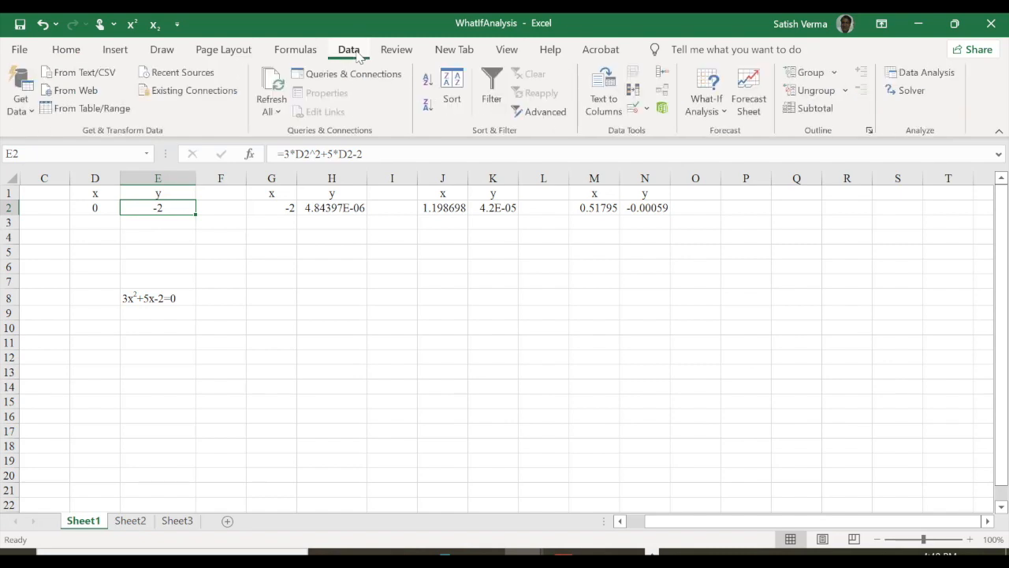
click(706, 101)
click(741, 158)
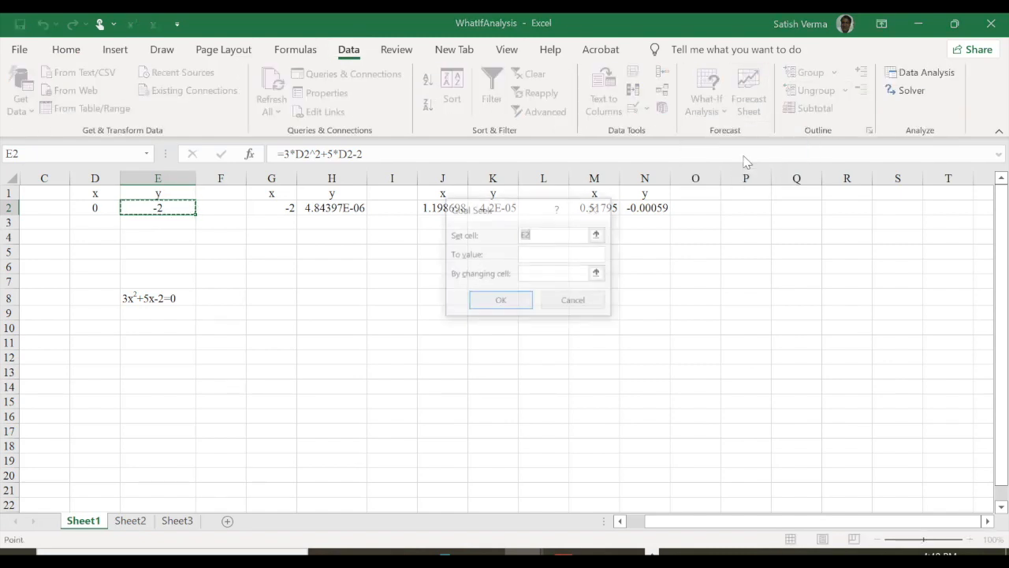
click(540, 231)
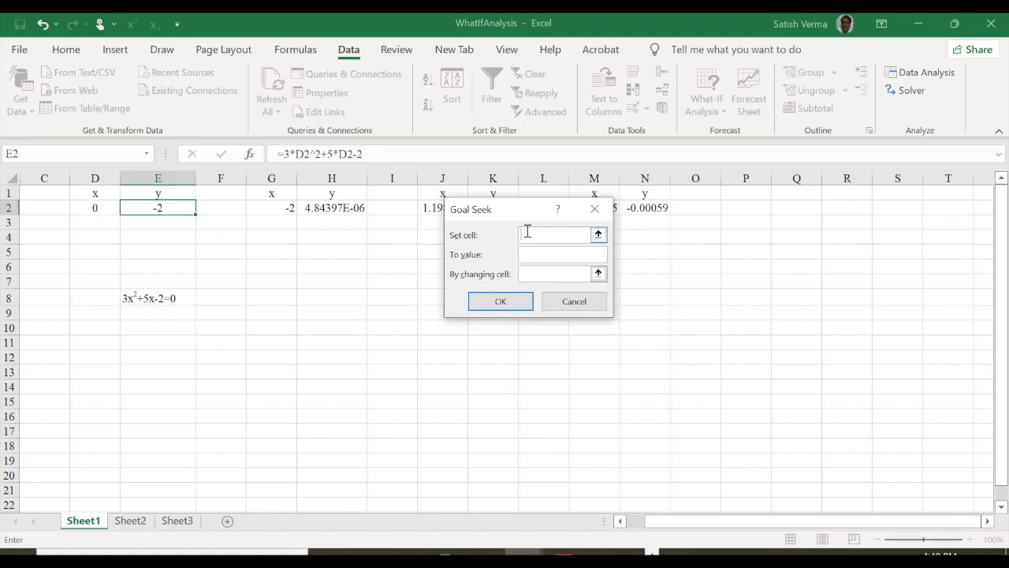
click(162, 207)
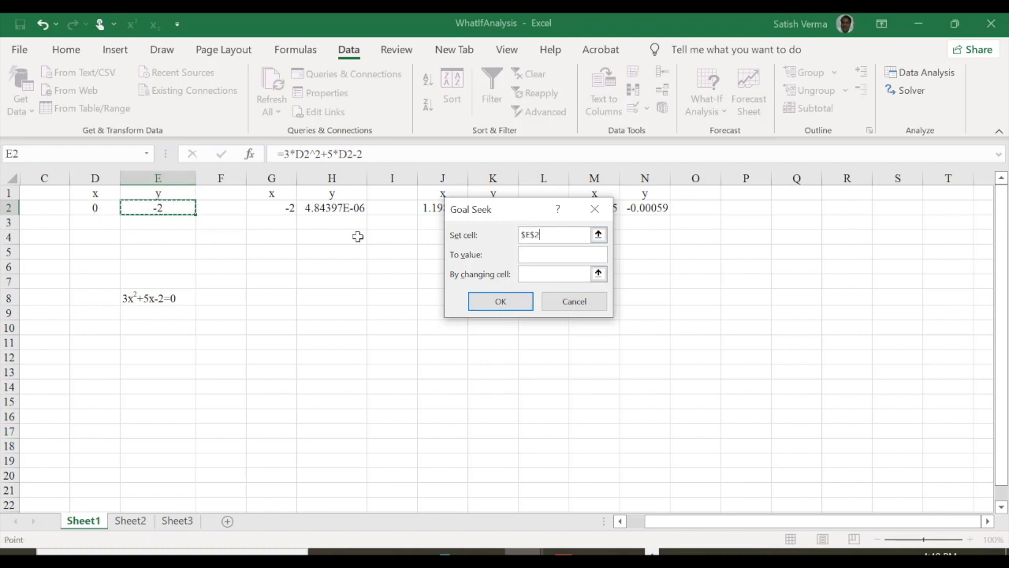
click(540, 253)
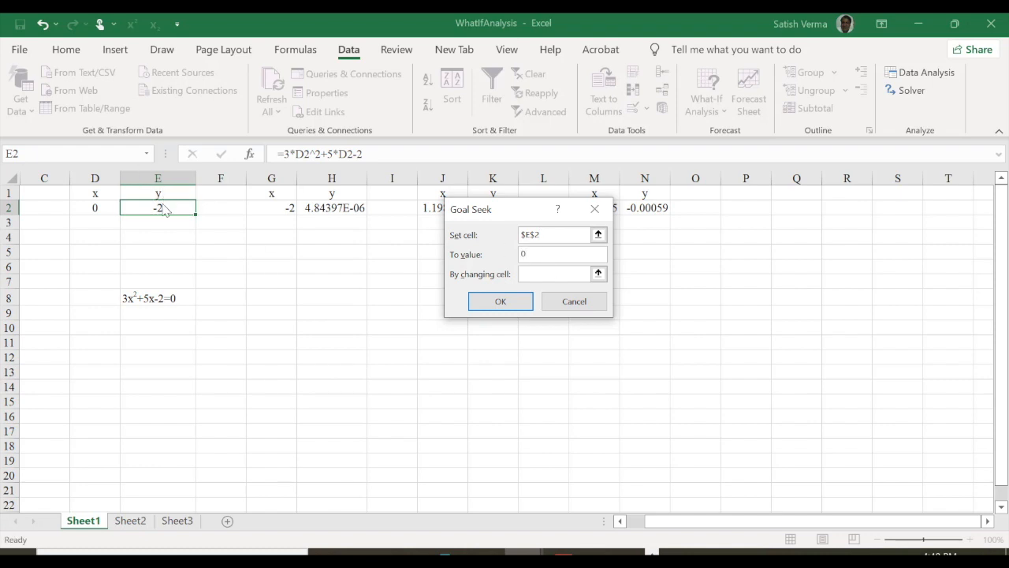
click(534, 275)
click(95, 208)
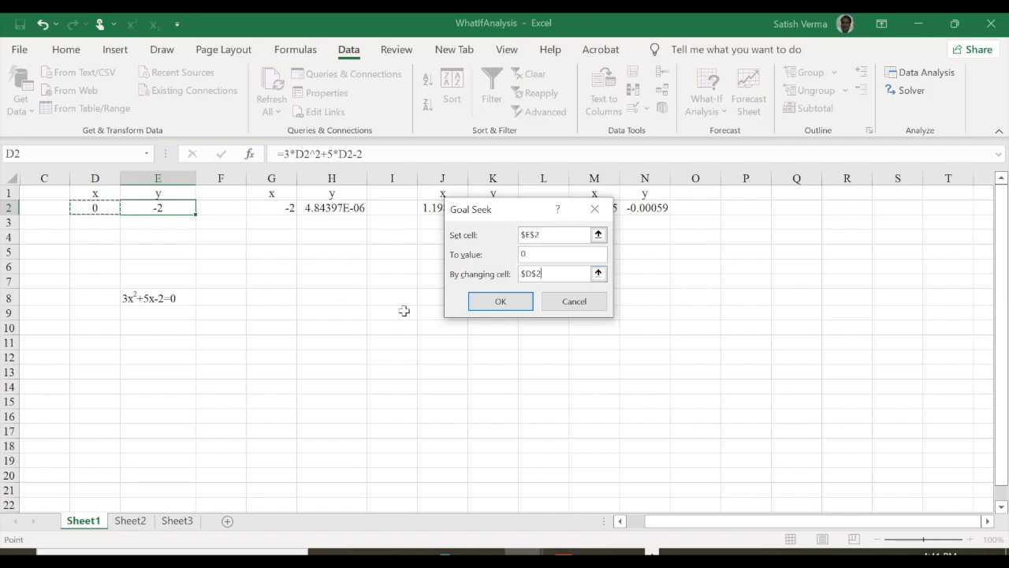
click(499, 301)
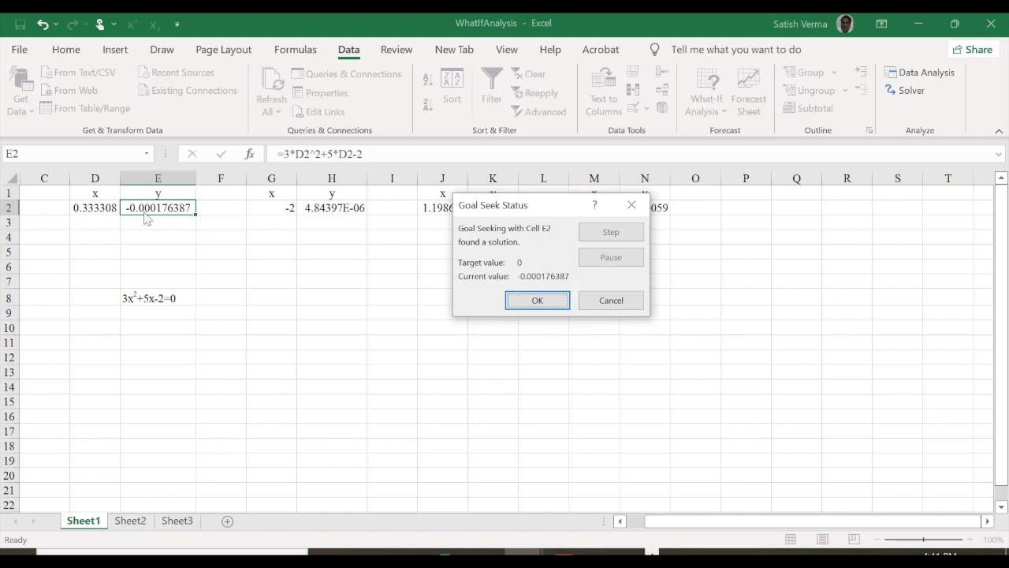
click(537, 301)
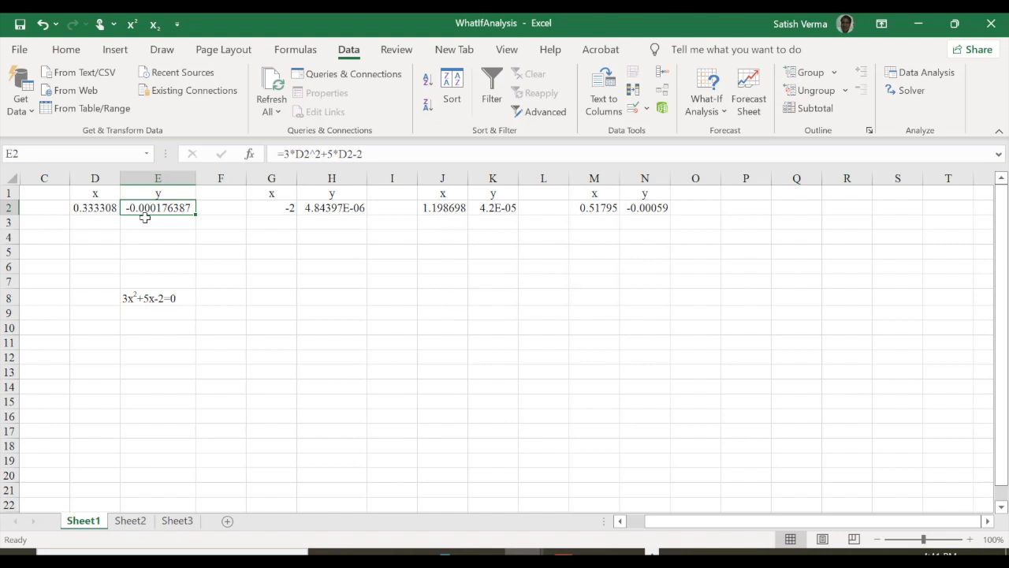
Step: Change the starting x value in D2 to -1 and select the y formula cell E2
click(95, 209)
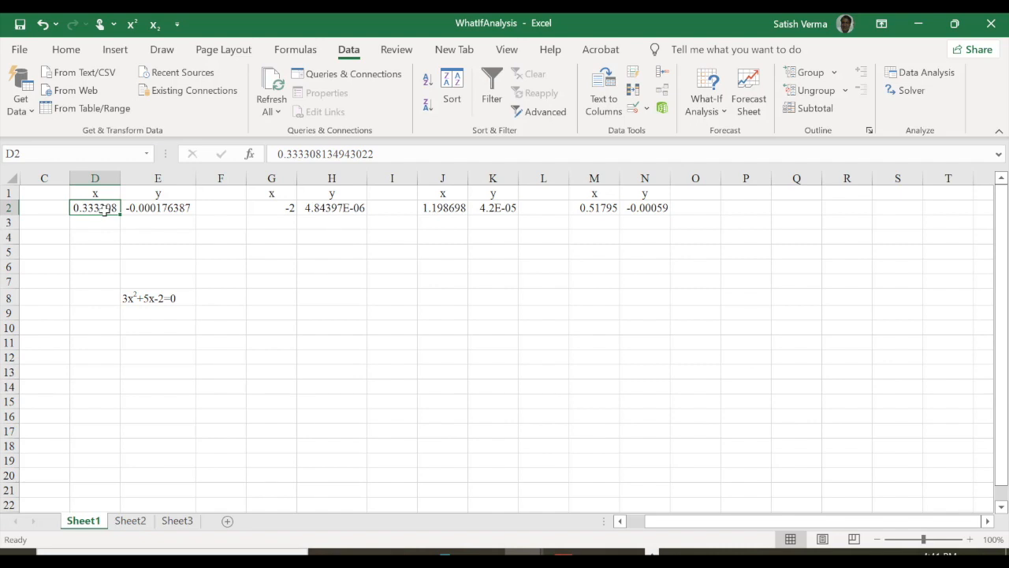
text(-1)
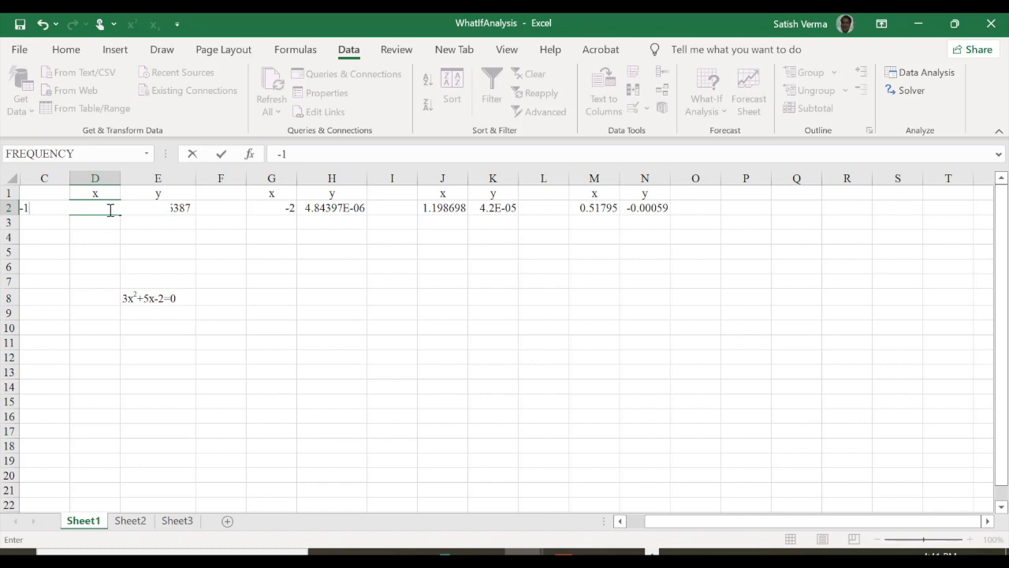
key(Return)
click(155, 209)
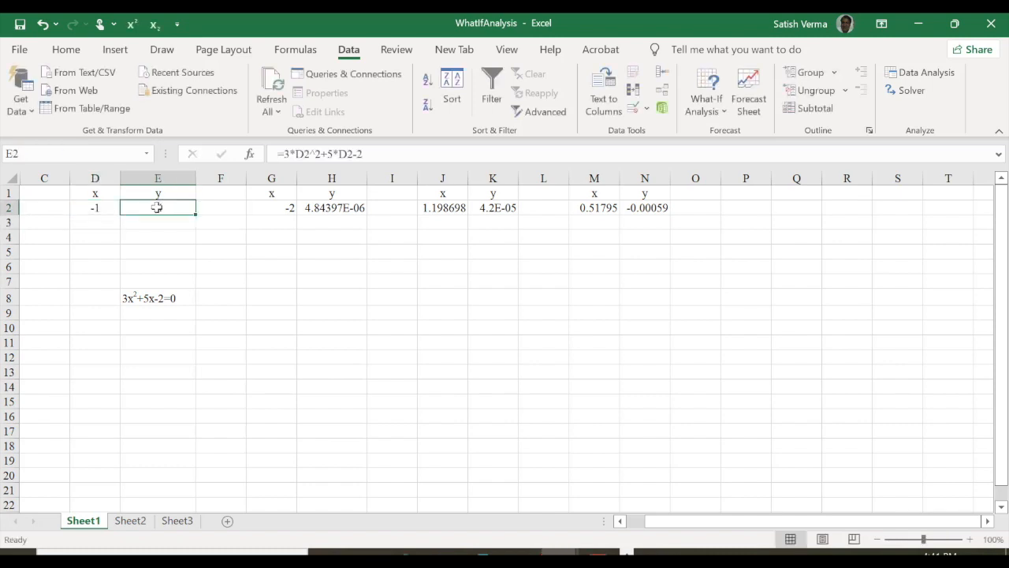
Step: Use Goal Seek again from the new starting value to bring E2 to 0 by changing D2, and keep the result
click(728, 110)
click(736, 157)
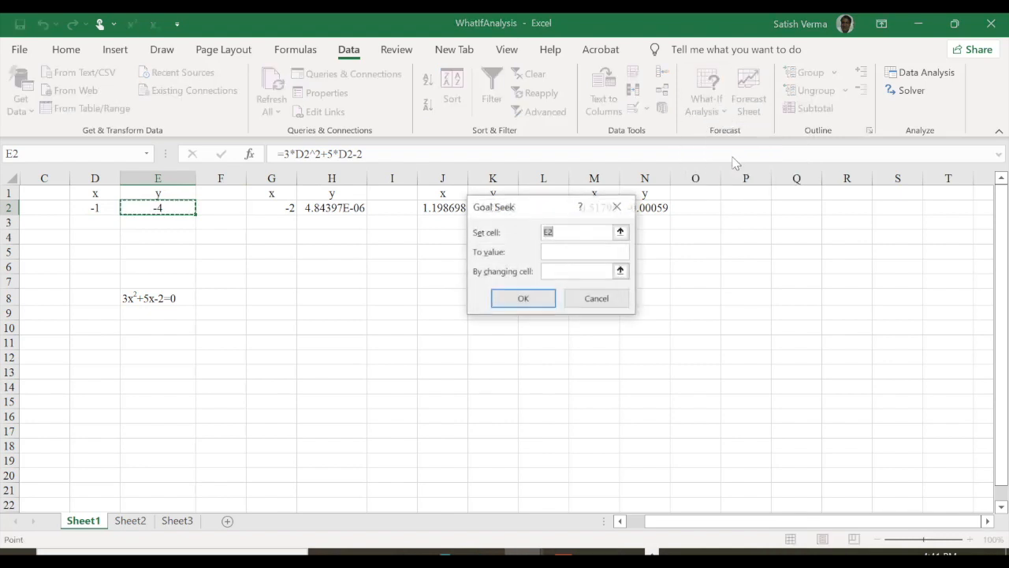
click(158, 205)
click(559, 252)
text(0)
click(567, 270)
click(96, 208)
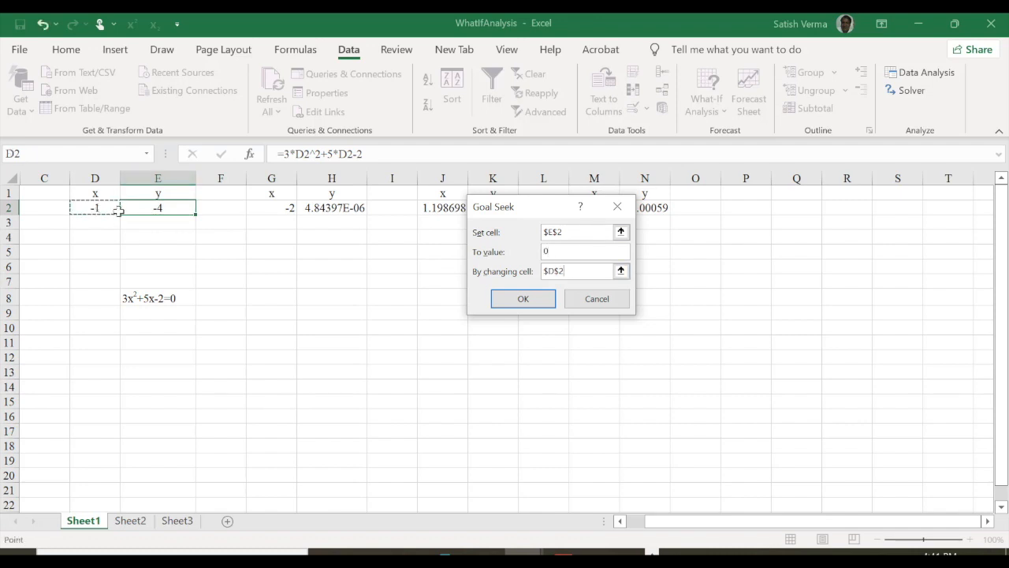
click(523, 299)
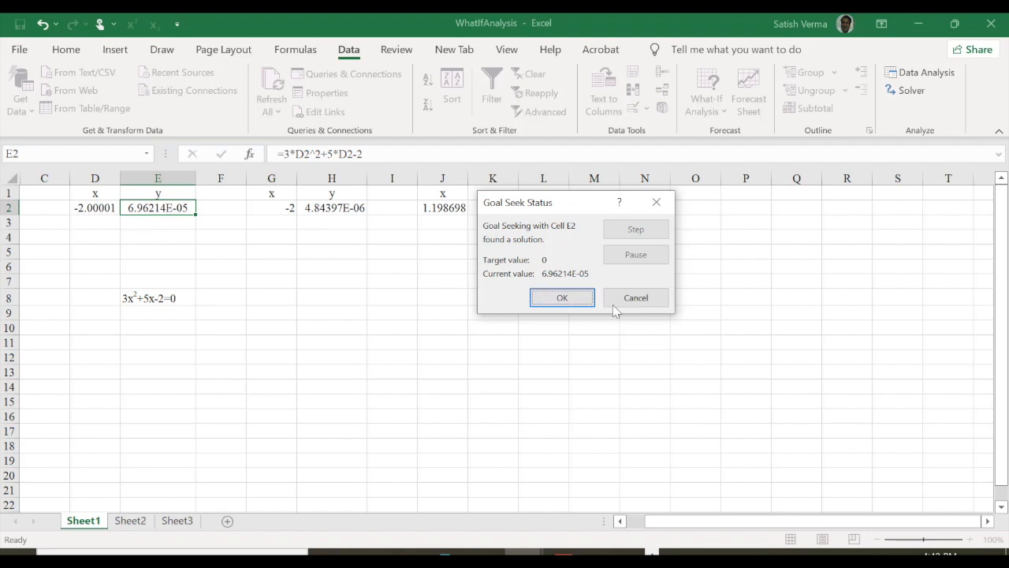
click(574, 302)
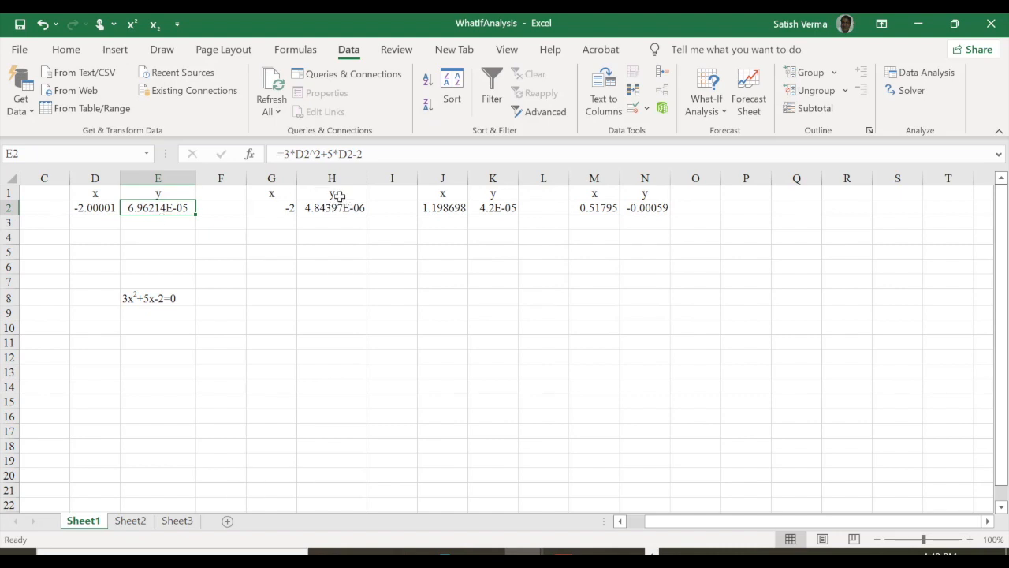
Step: Check the cubic y formula in H2, and set its starting x value in G2 to 0
click(338, 211)
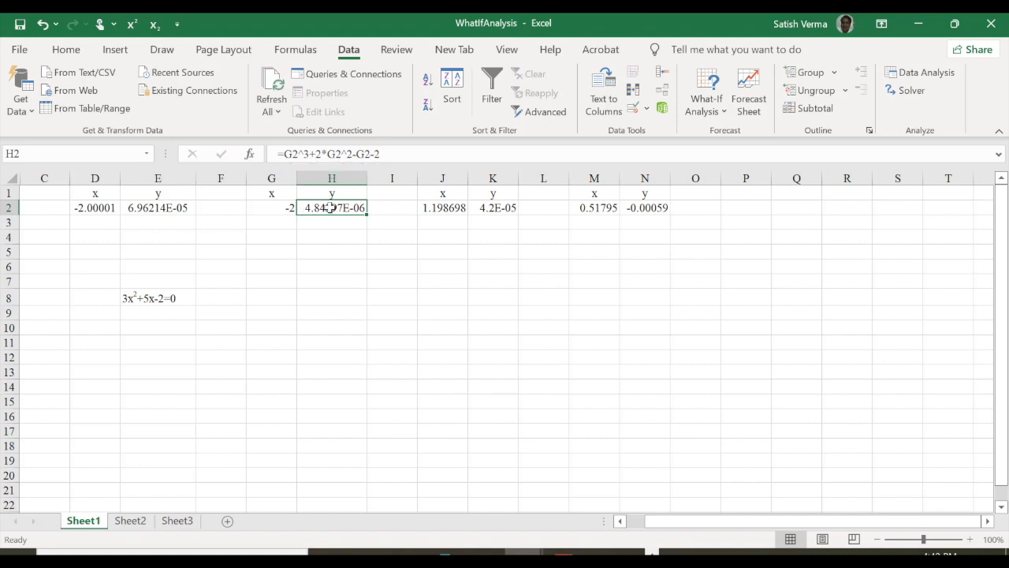
click(288, 207)
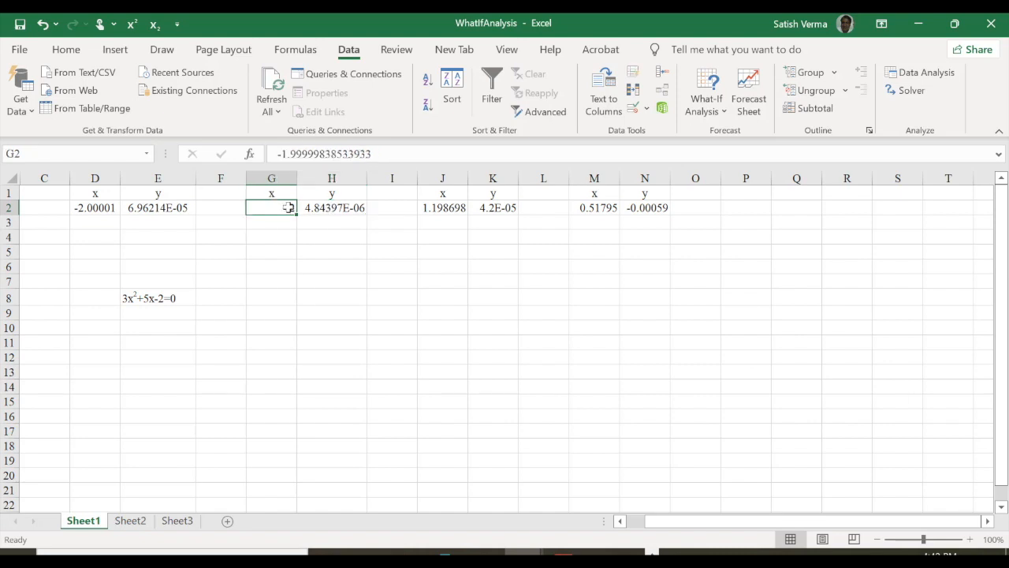
text(0)
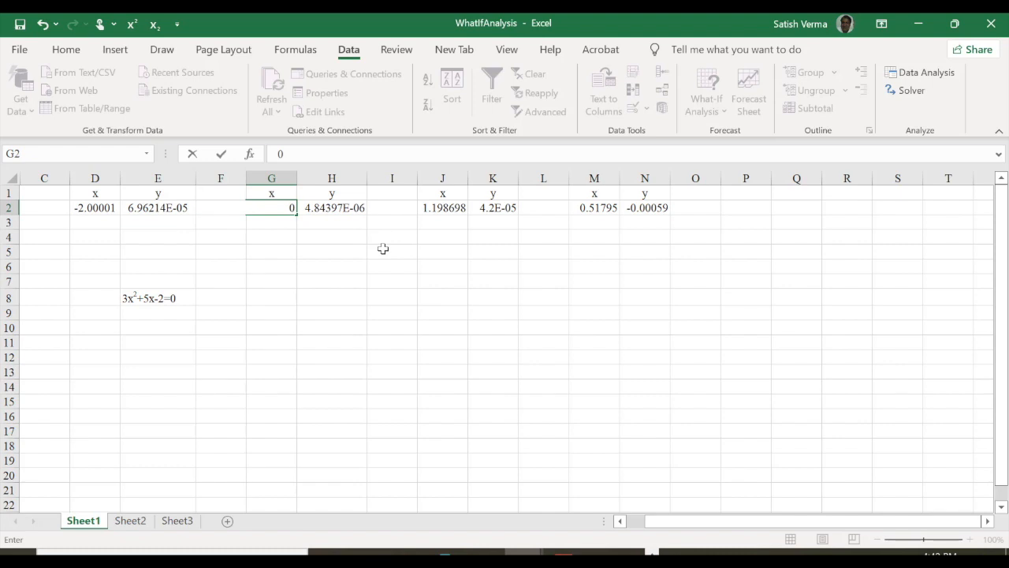
key(Return)
click(336, 208)
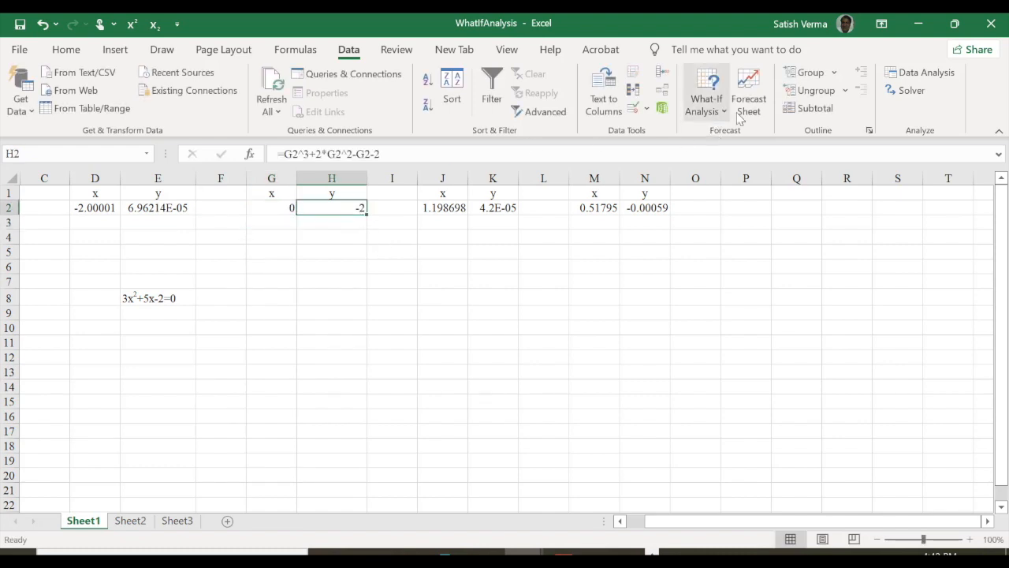
Step: Run Goal Seek to set H2 to 0 by changing G2, and discard the result
click(715, 109)
click(735, 157)
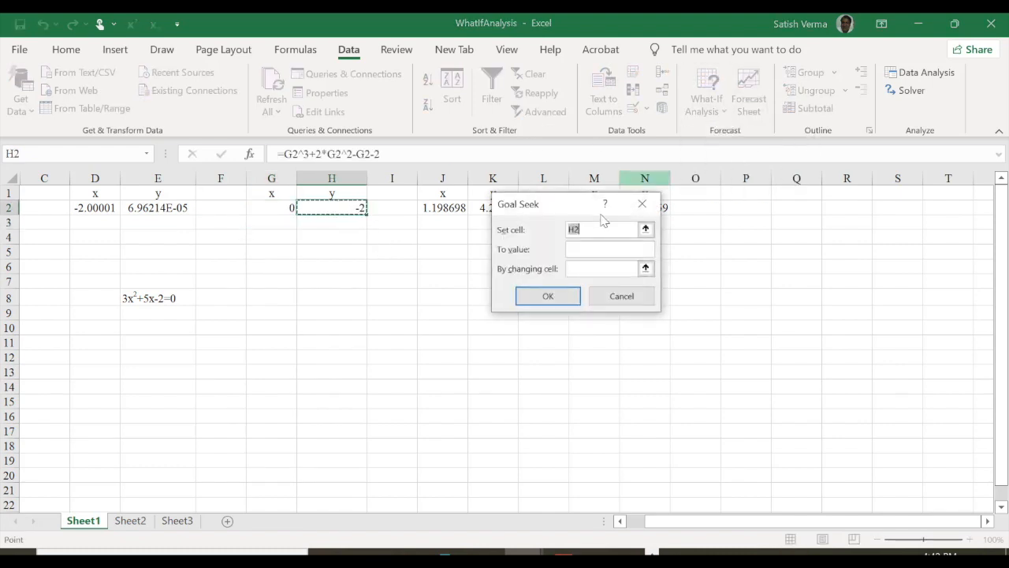
click(579, 231)
click(352, 208)
click(573, 250)
click(589, 249)
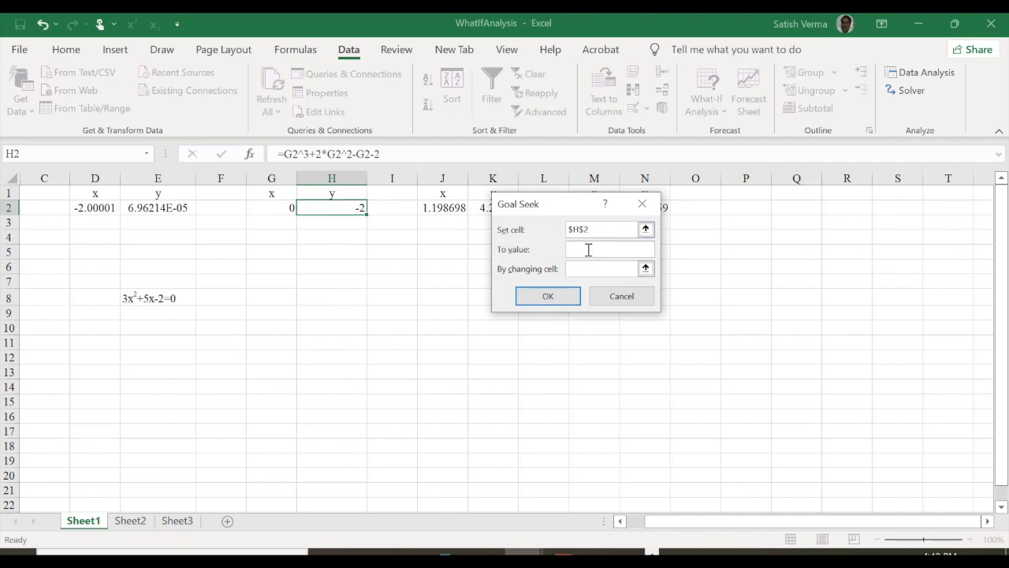
click(585, 269)
click(287, 207)
click(524, 296)
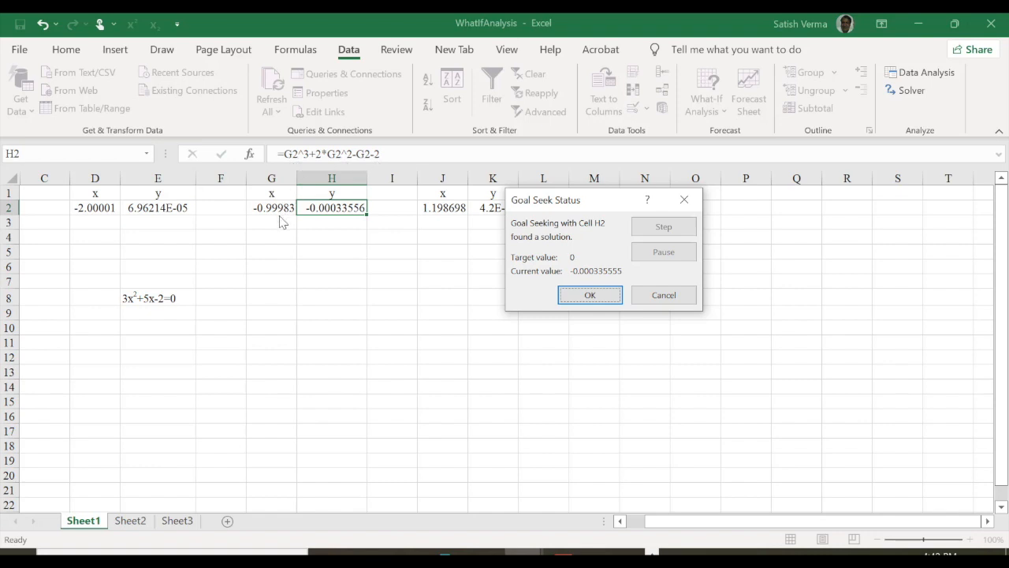
click(668, 293)
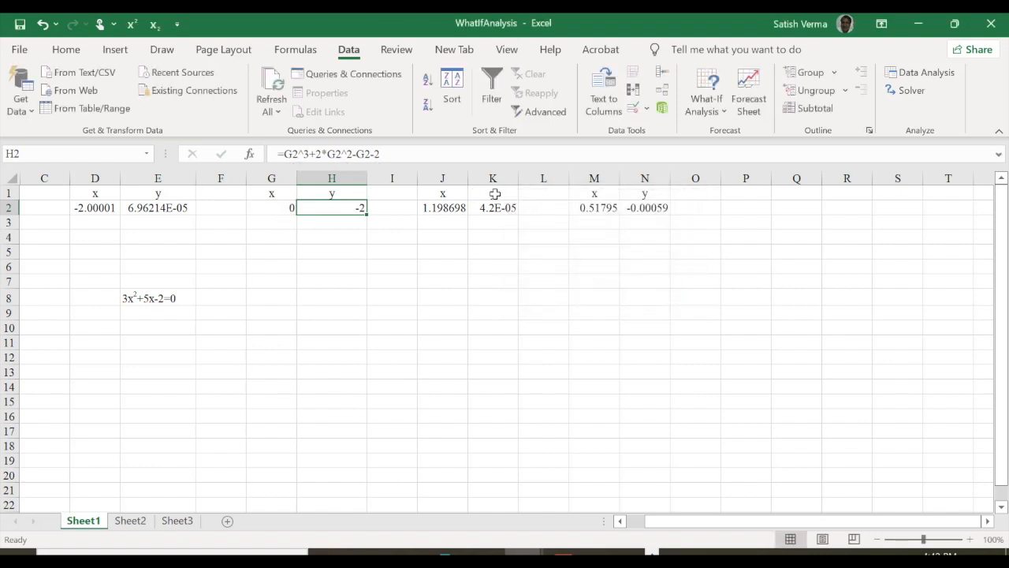
Step: Check the y formulas in K2 and N2, and write cos(x)-xex in M5 with the final x as superscript
click(495, 207)
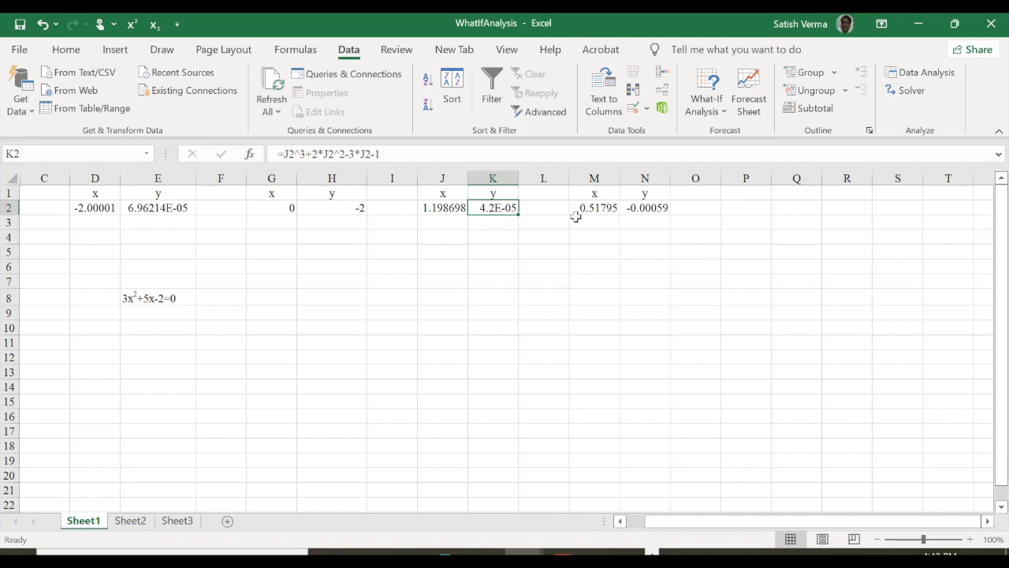
click(645, 208)
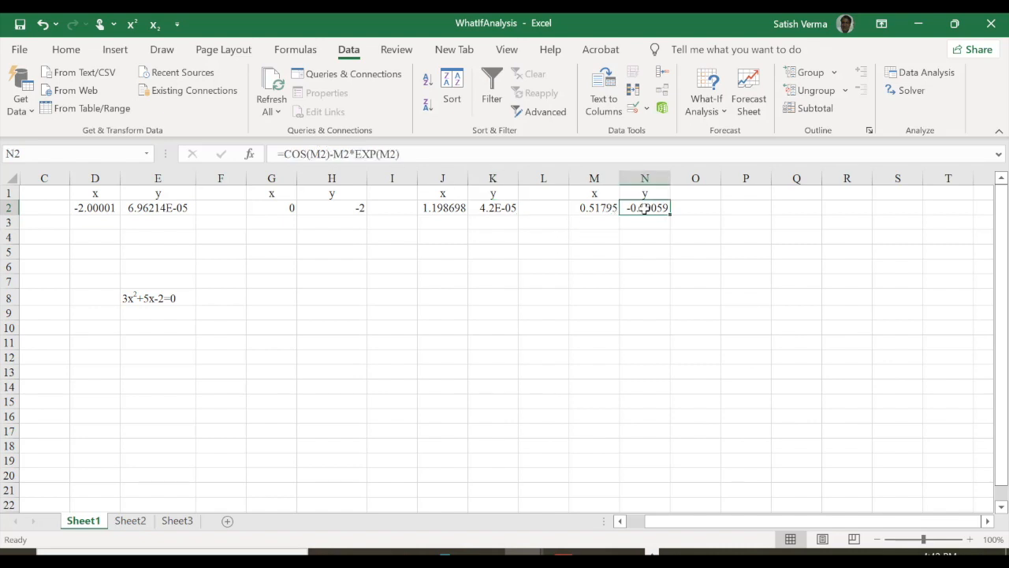
click(589, 252)
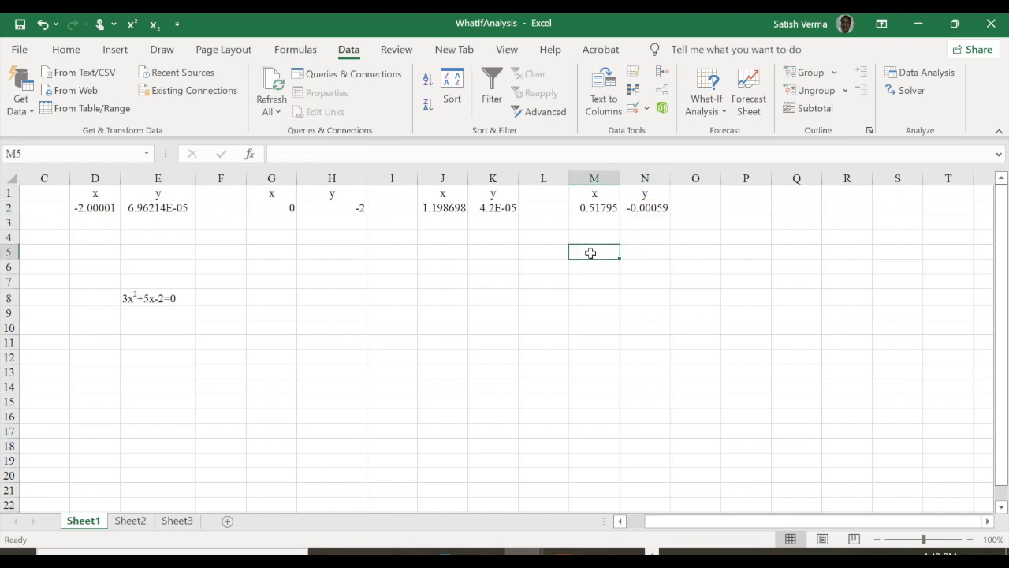
text(cos(x)-xe)
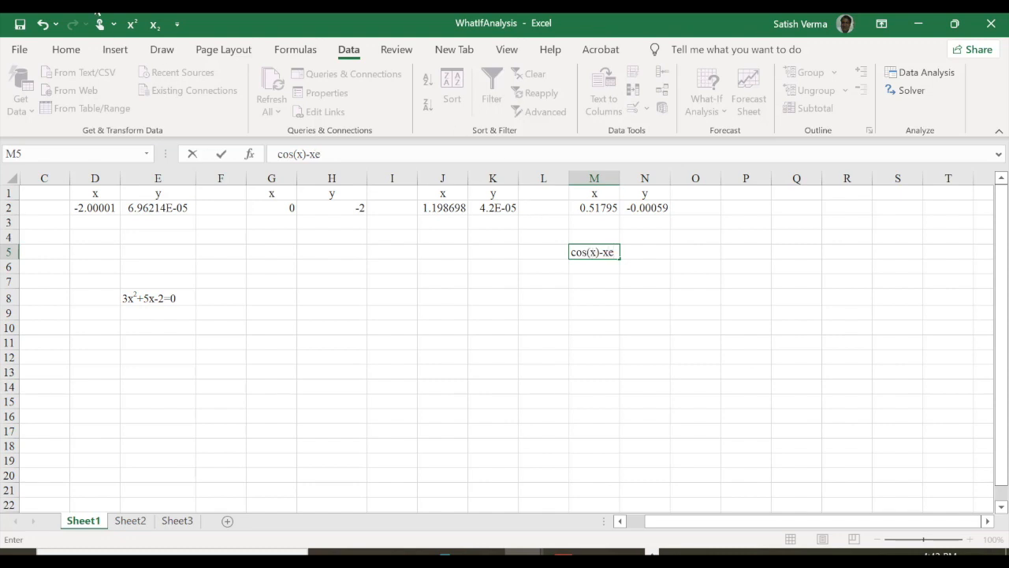
click(134, 33)
text(x)
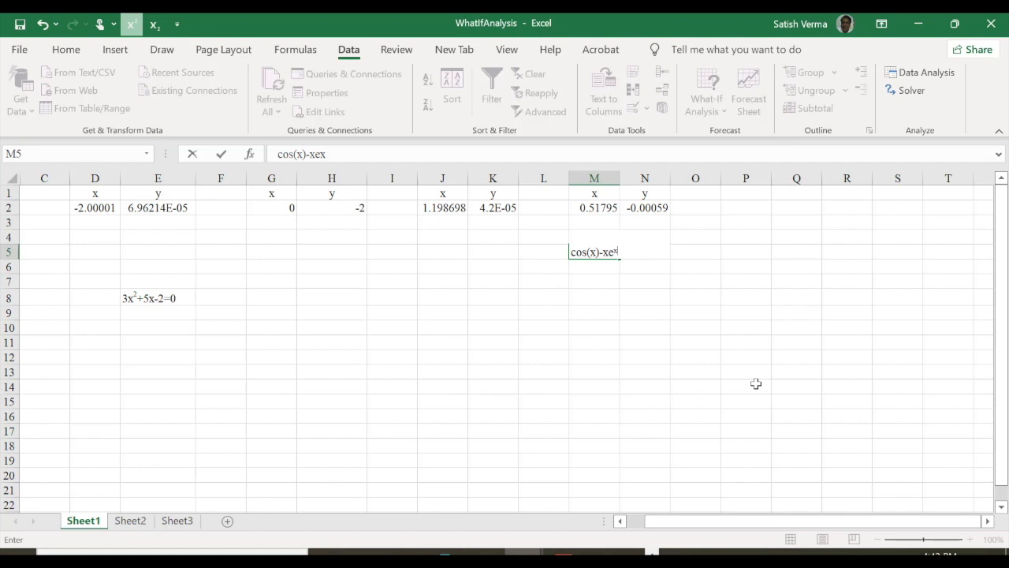
Step: Try to switch back to normal text after the superscript x in M5
click(131, 25)
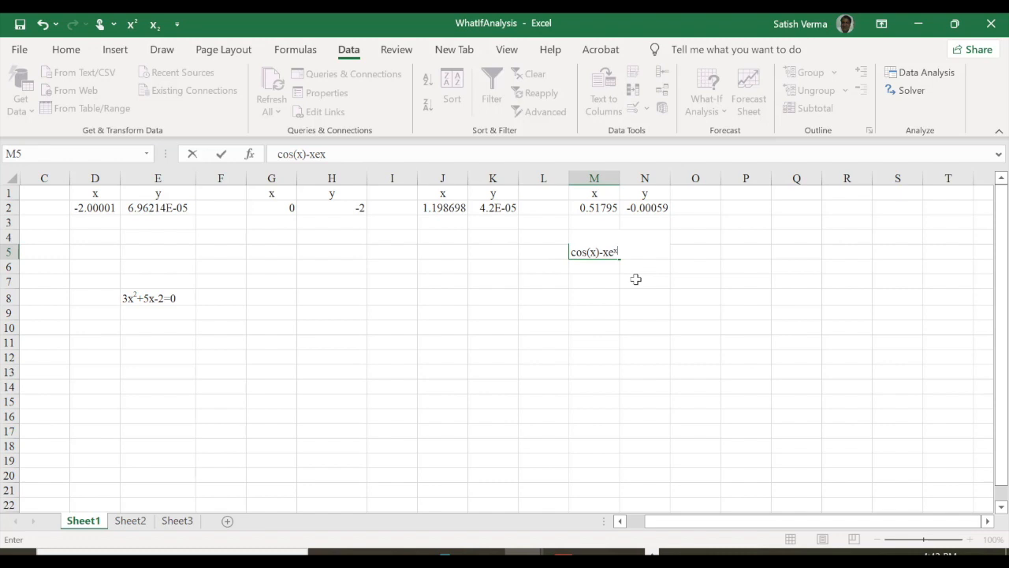
click(616, 252)
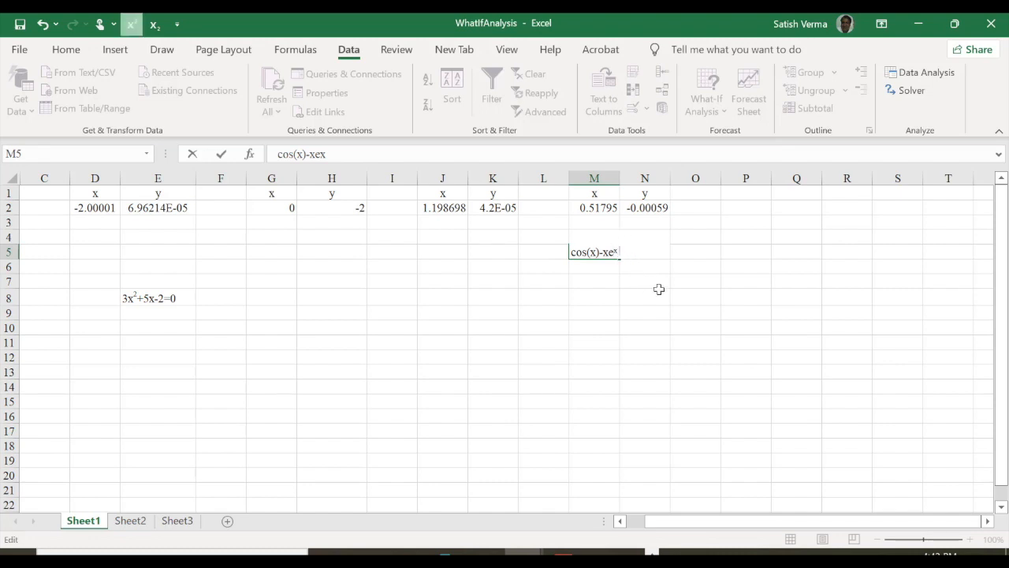
click(132, 24)
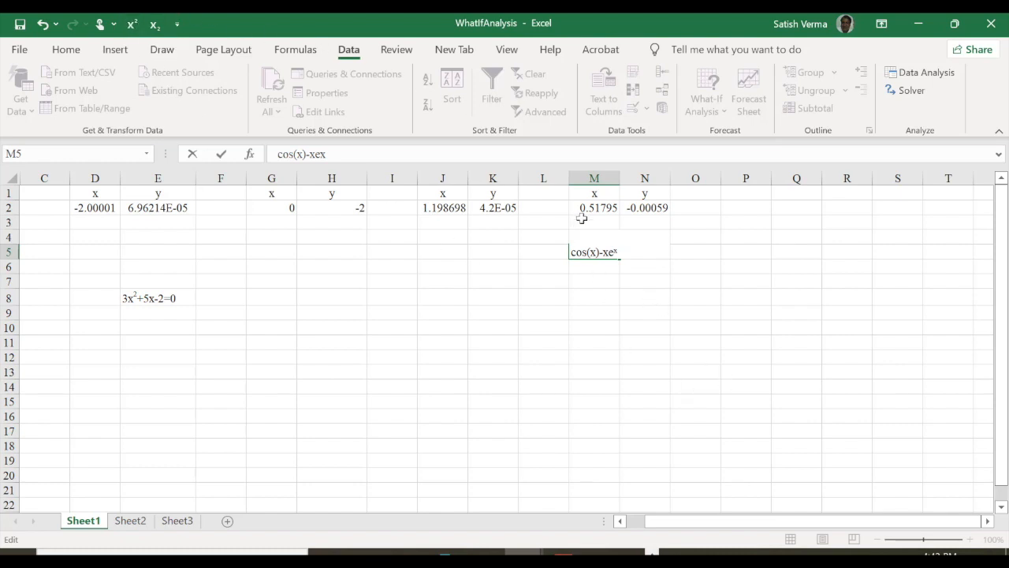
double_click(620, 254)
double_click(620, 255)
click(626, 255)
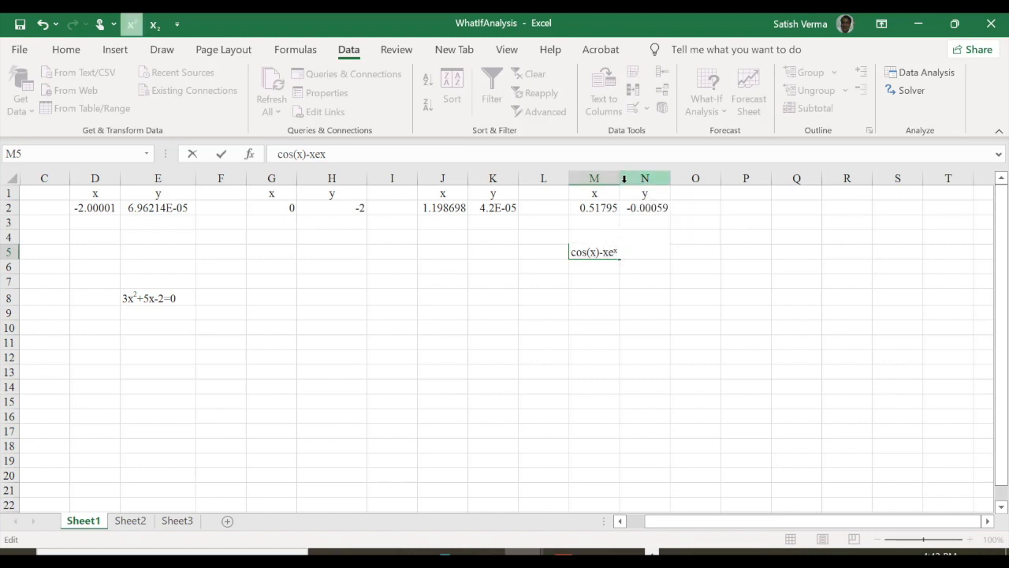
Step: Commit the expression in M5, widen column M to give it room, and select M5 again
click(649, 282)
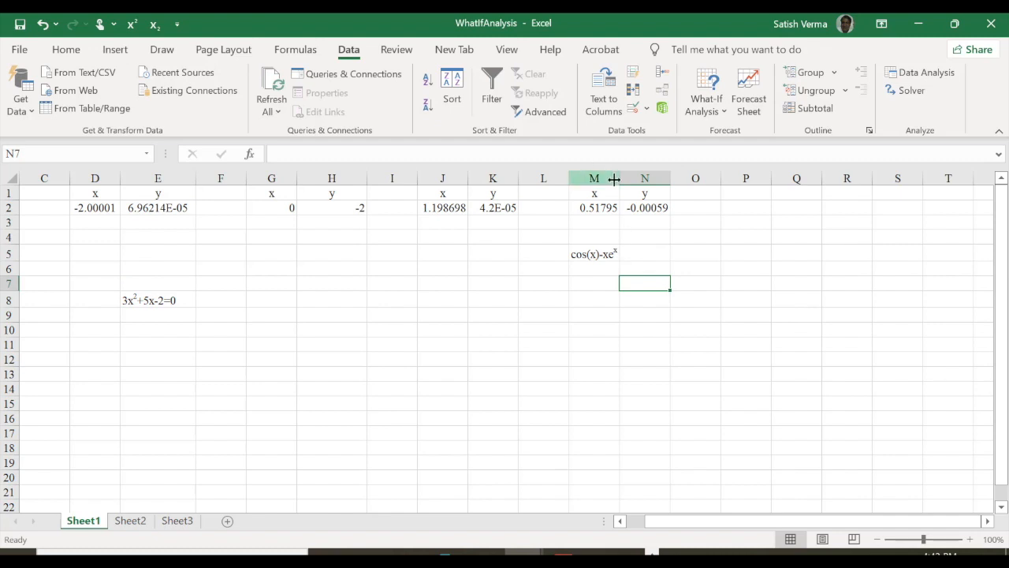
drag(614, 180, 643, 180)
click(621, 255)
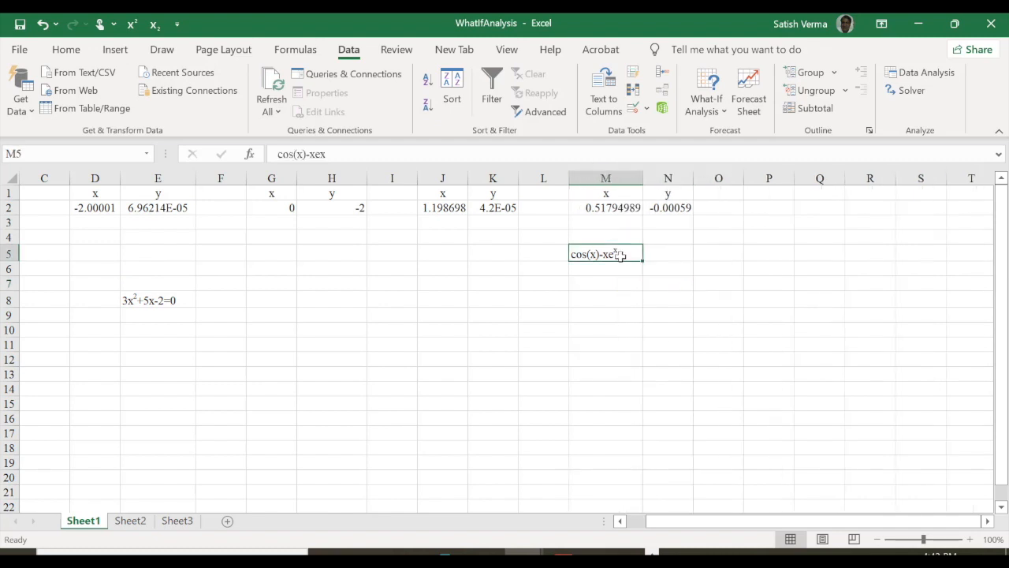
Step: Complete the equation in M5 by appending =0, and put spaces around the minus sign so it reads cos(x) - xex =0
click(331, 155)
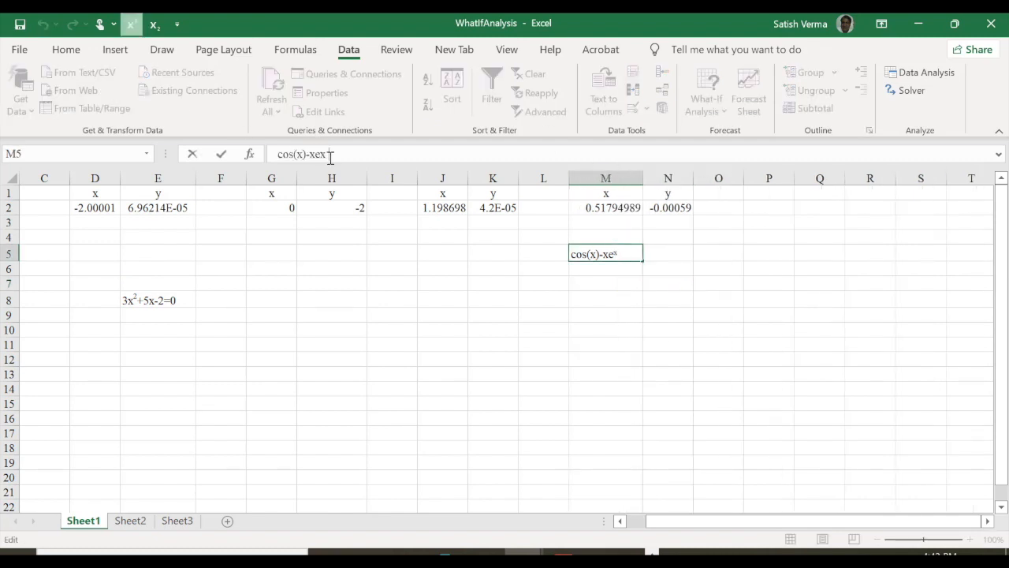
text(=0)
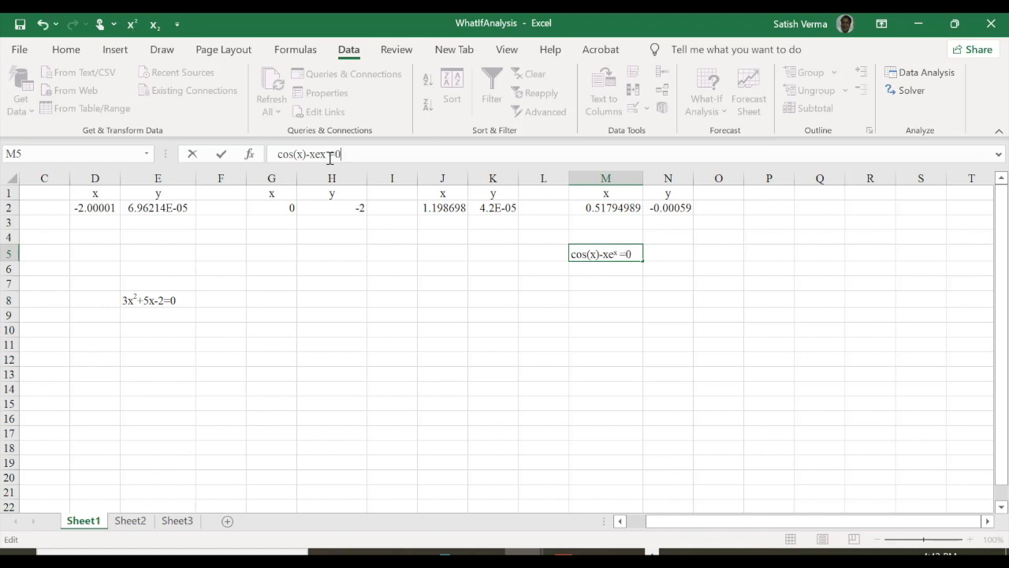
key(ctrl+Return)
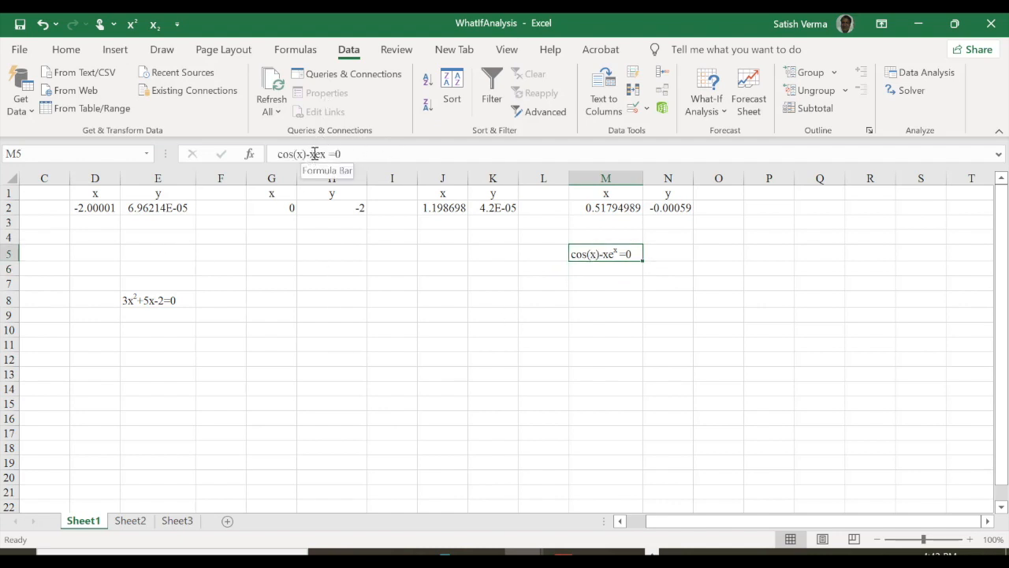
click(307, 155)
click(314, 155)
key(Return)
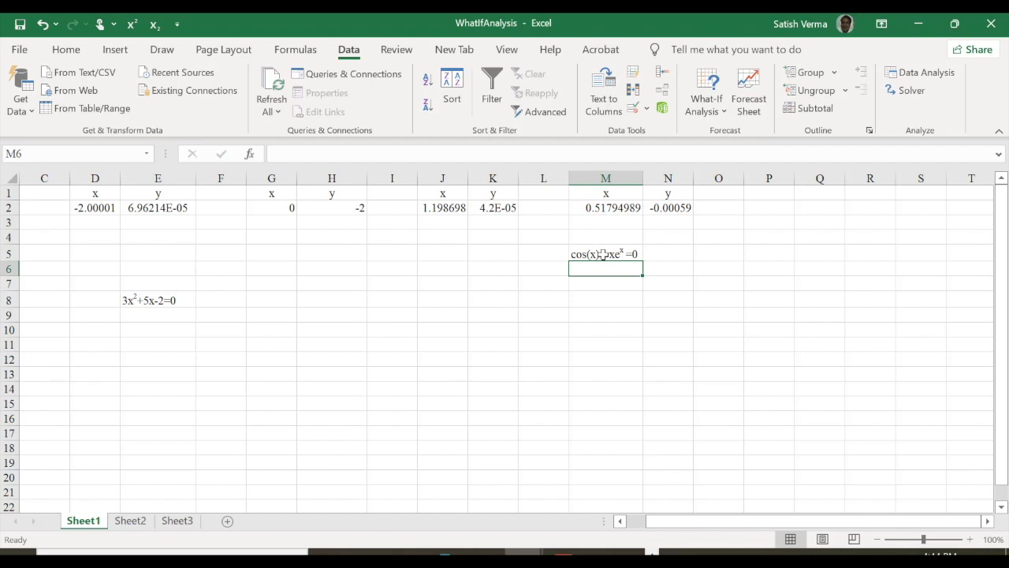
Step: Check the y formula in N2 and set the starting x value in M2 to 0.1
click(669, 208)
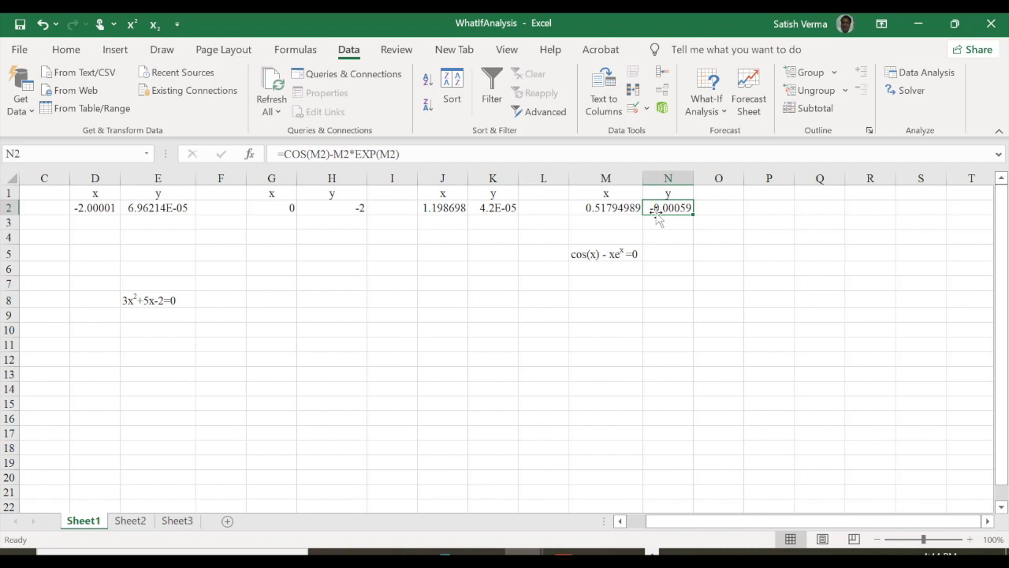
click(610, 206)
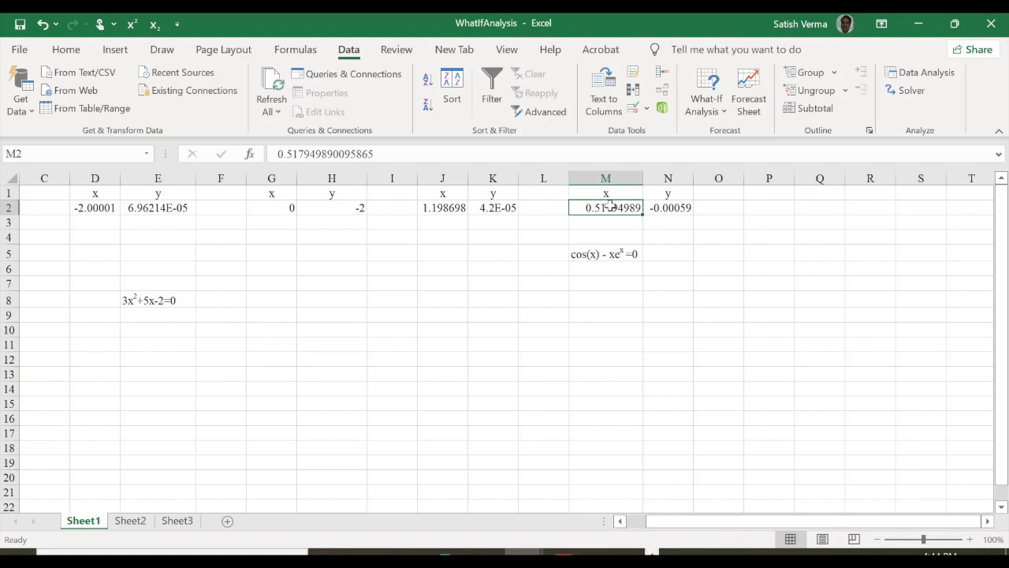
text(0.1)
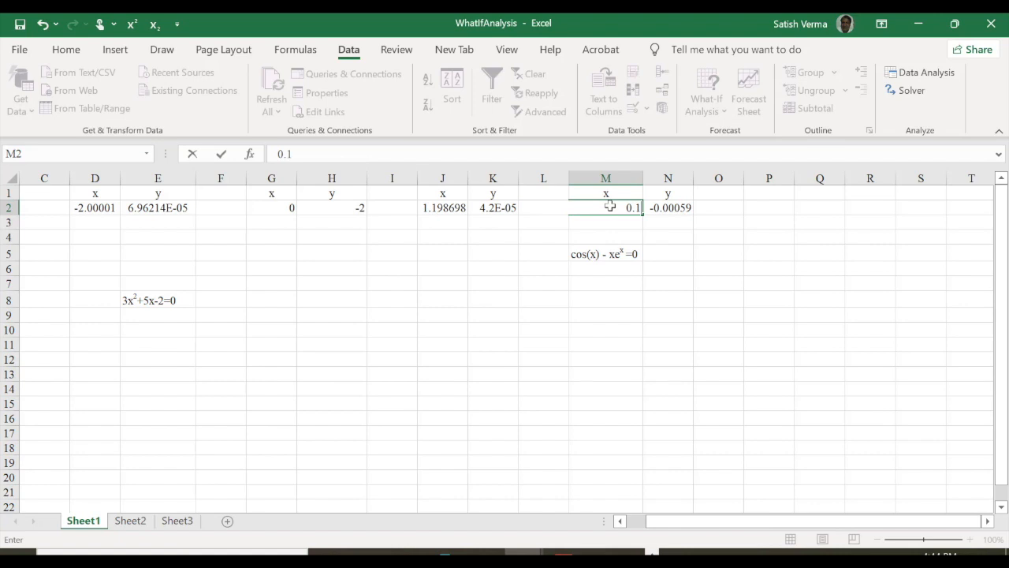
click(673, 210)
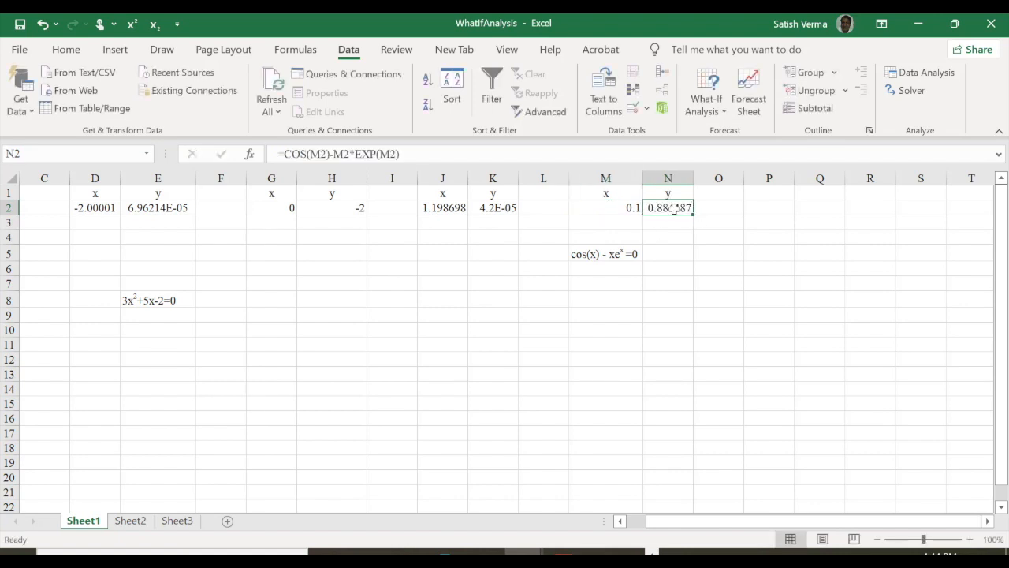
Step: Start Goal Seek from x = 0.1 to bring N2 to 0 by changing M2, and cancel the run
click(713, 106)
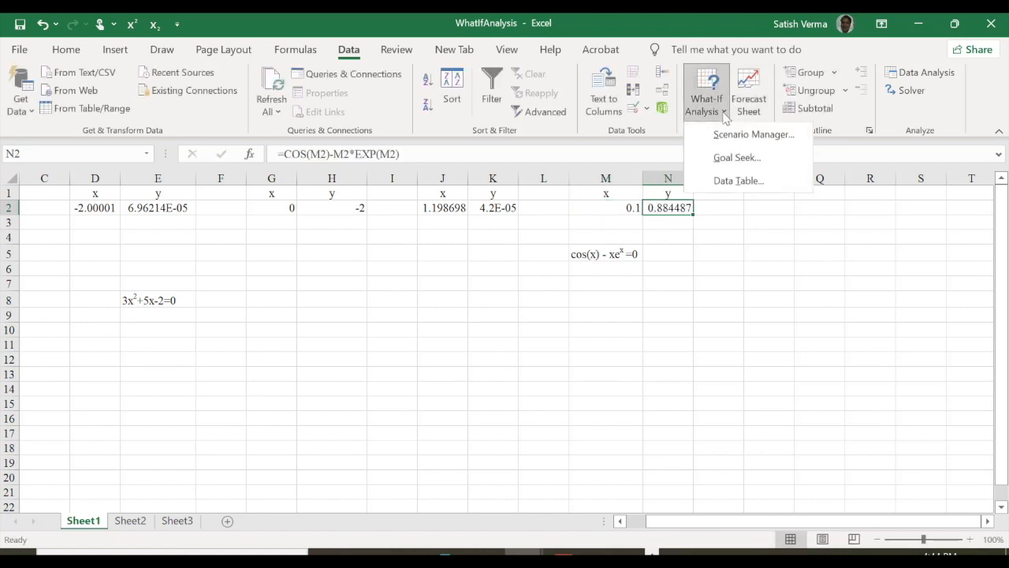
click(746, 160)
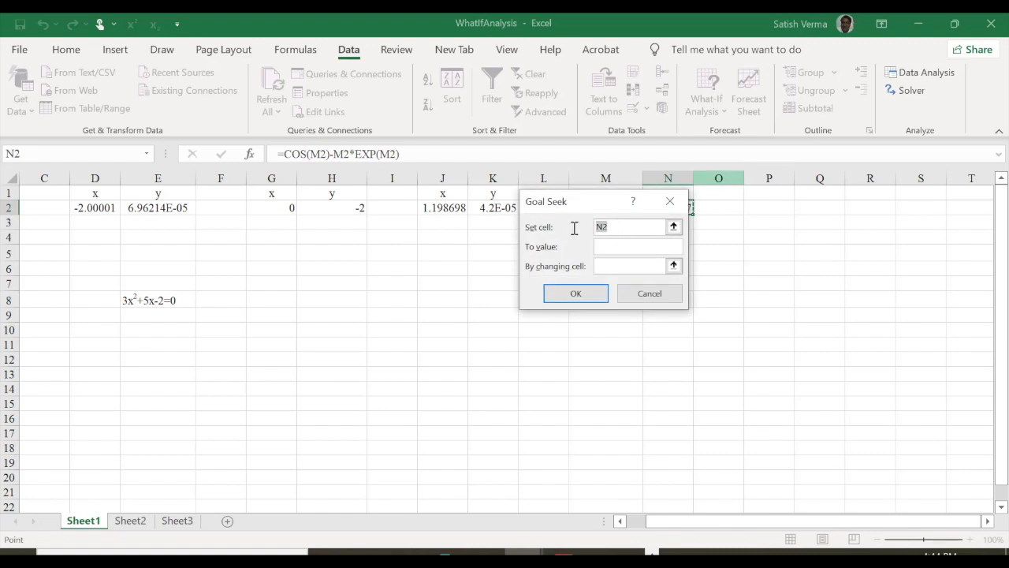
drag(599, 212, 631, 261)
click(670, 207)
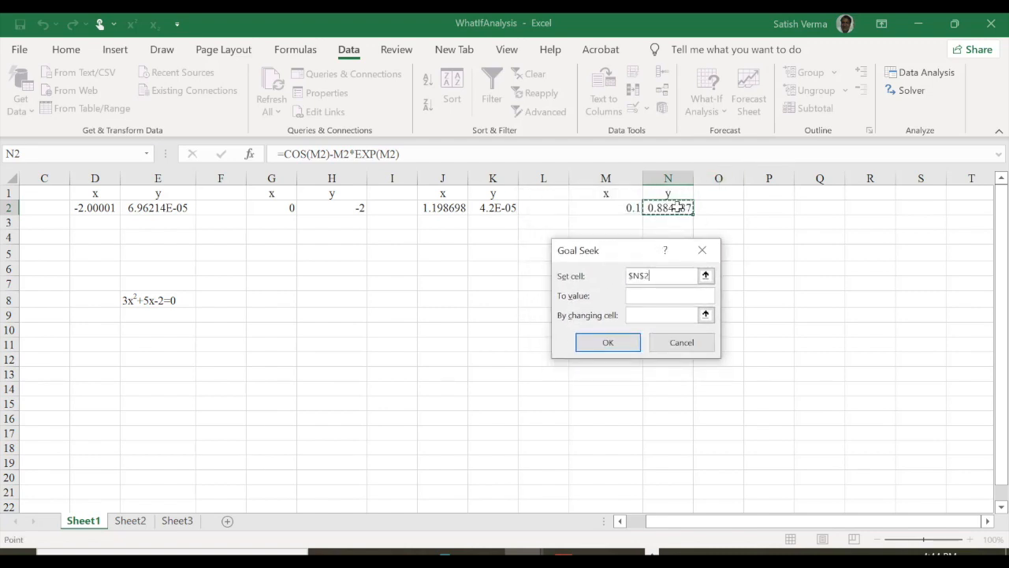
click(643, 293)
text(0)
click(649, 315)
click(618, 207)
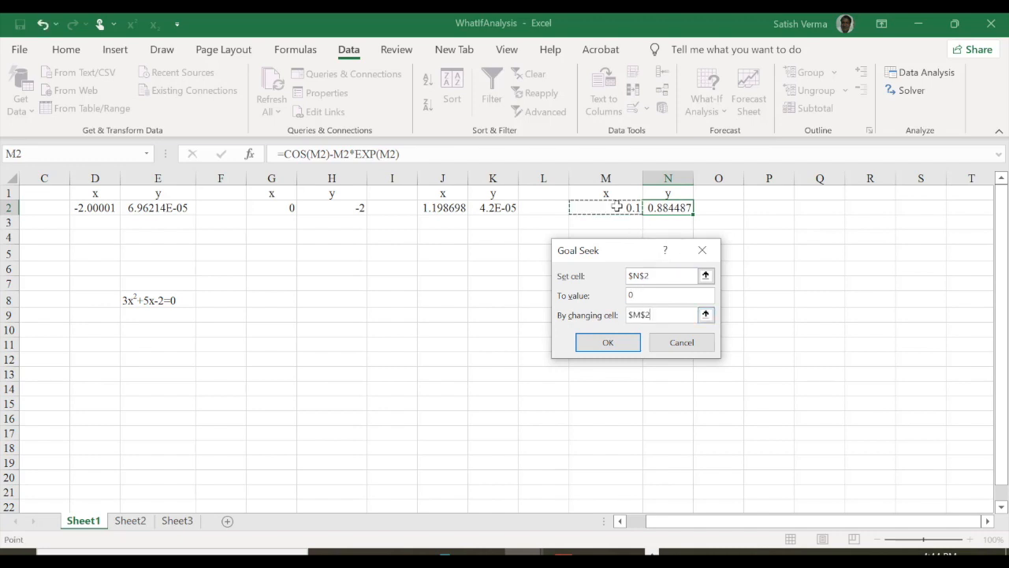
click(622, 342)
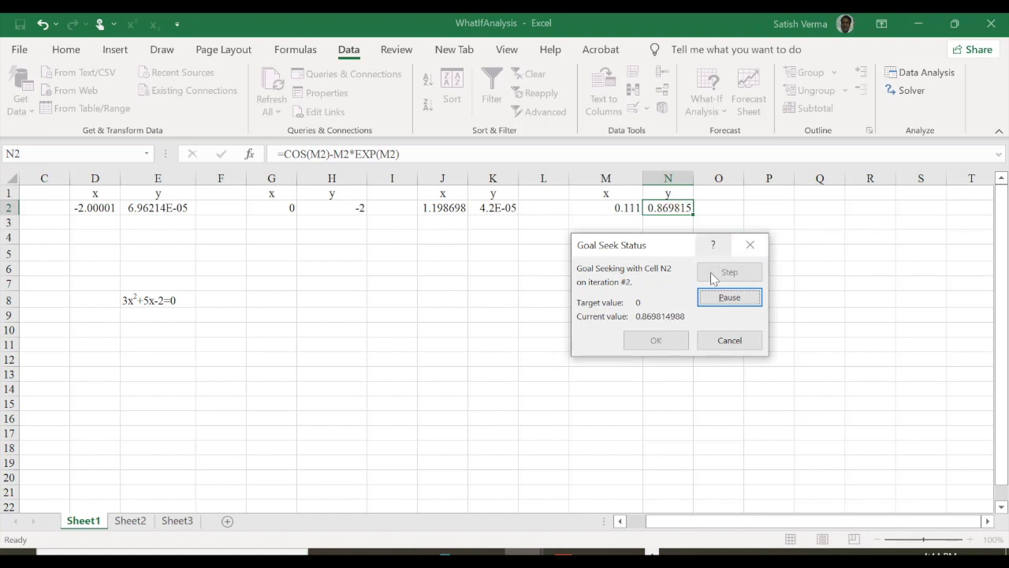
click(728, 344)
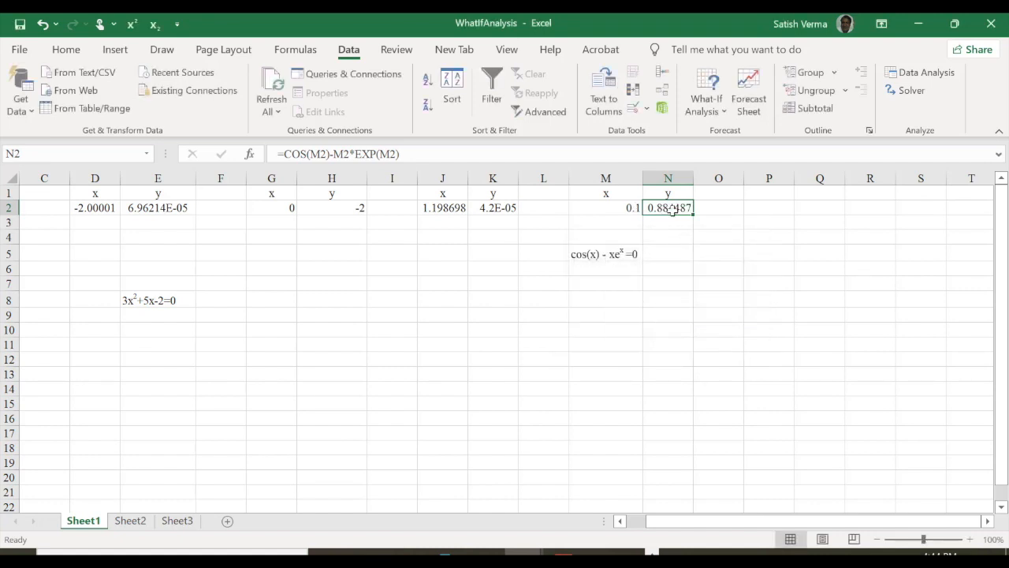
Step: Set the starting x value in M2 to 0.3
click(624, 209)
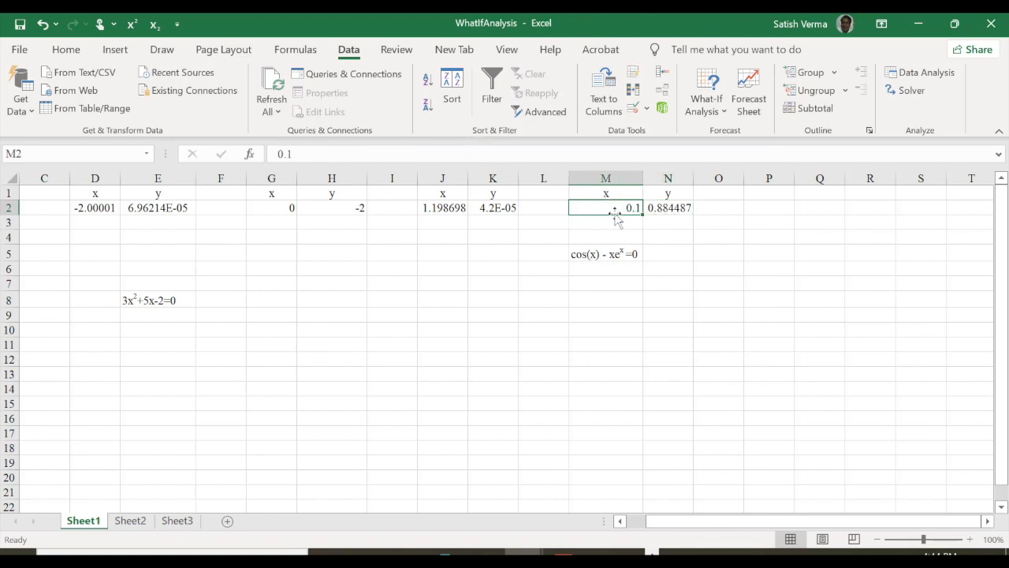
text(0.3)
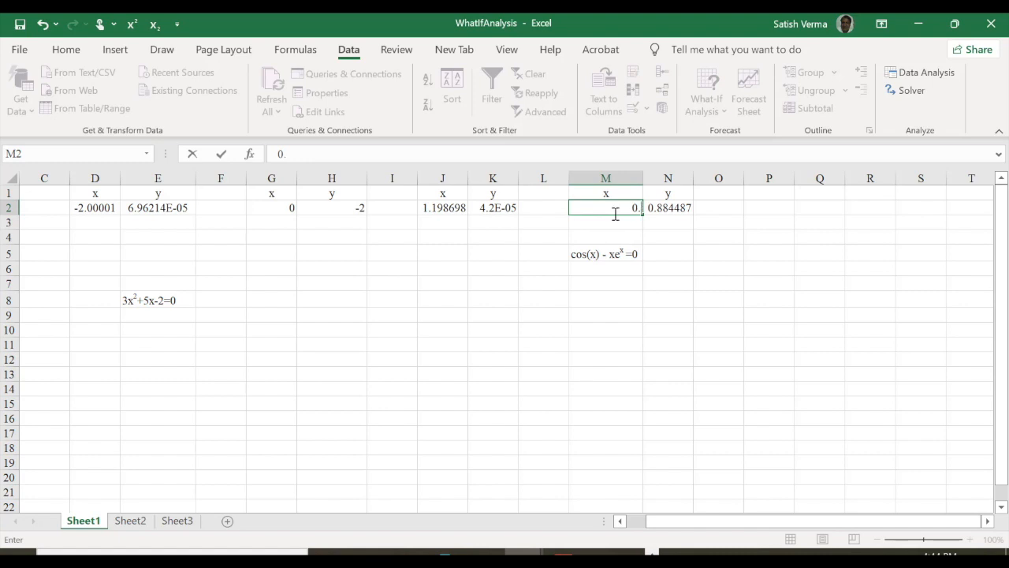
key(Return)
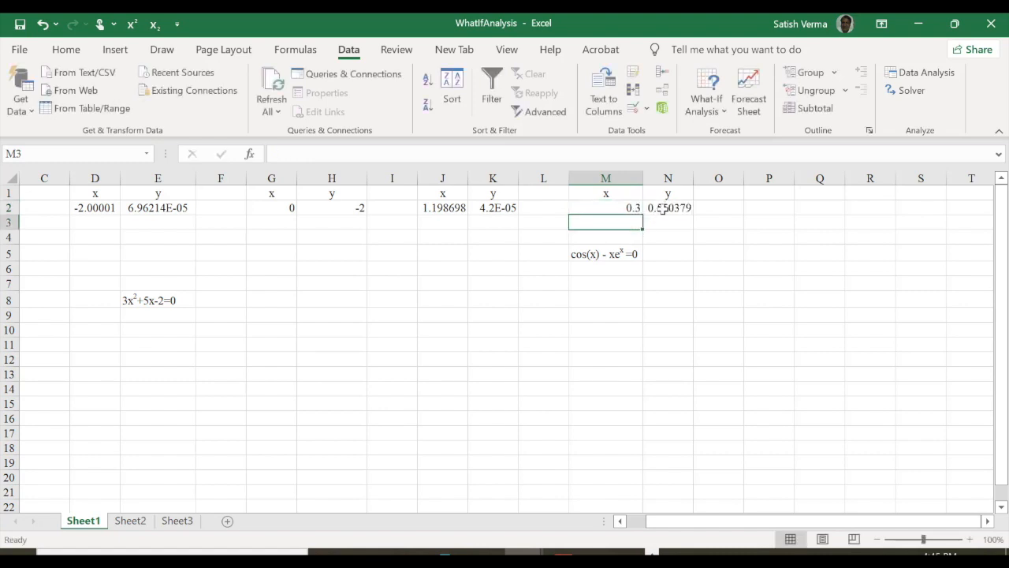
Step: Run Goal Seek from x = 0.3 to set N2 to 0 by changing M2, and accept the solution
click(663, 208)
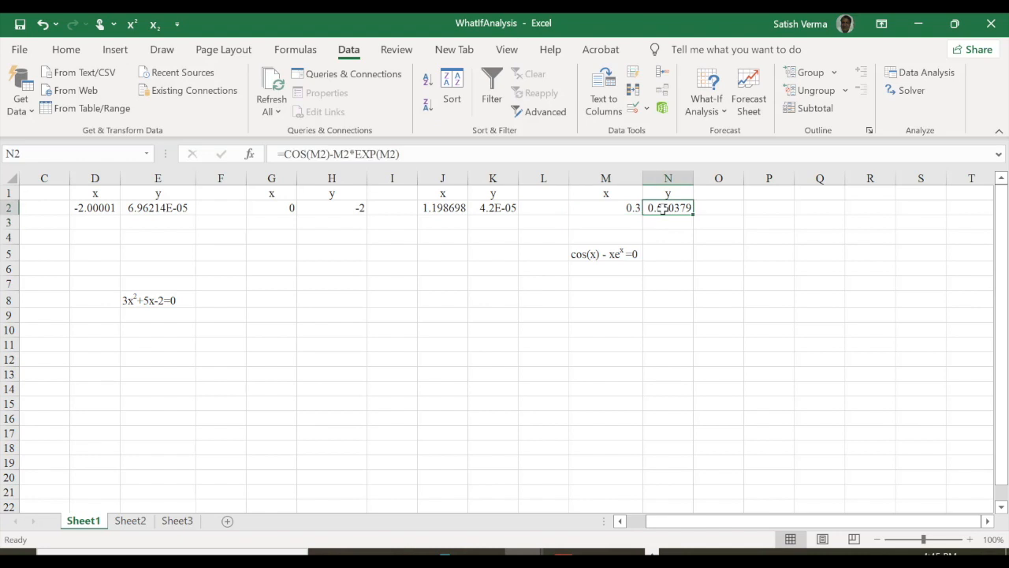
click(722, 112)
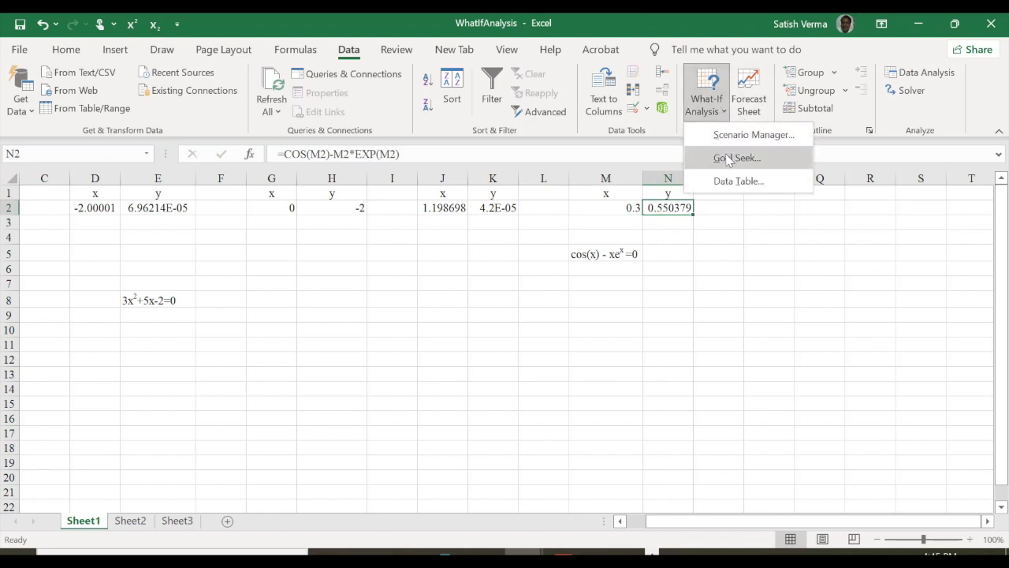
click(727, 158)
click(668, 207)
click(683, 291)
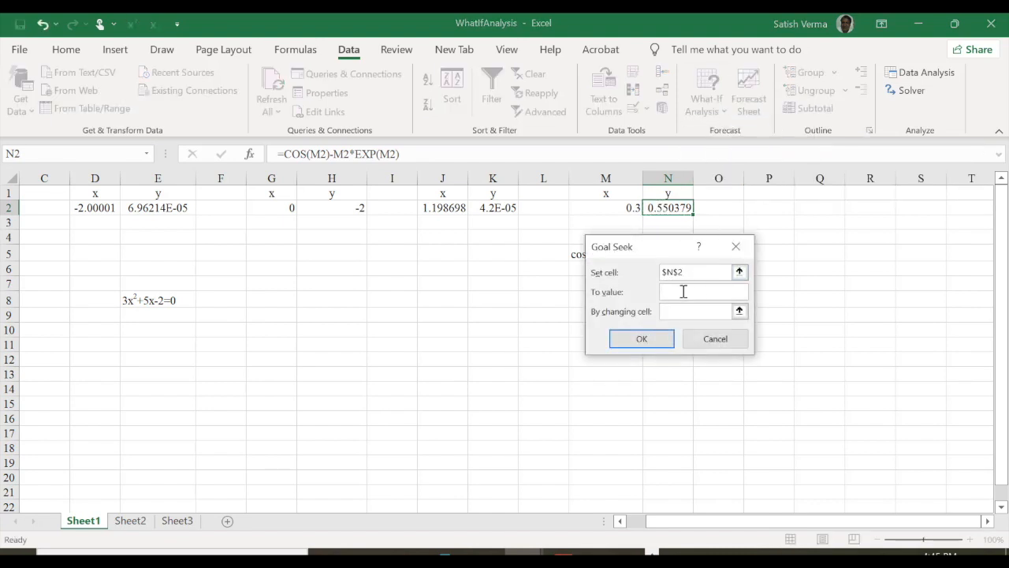
click(685, 310)
click(627, 207)
click(666, 340)
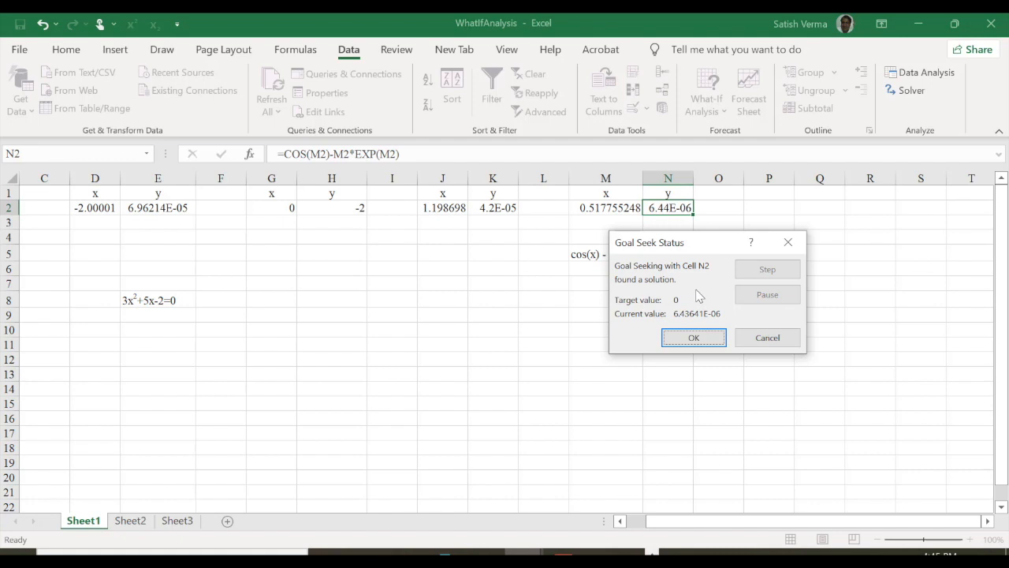
click(693, 338)
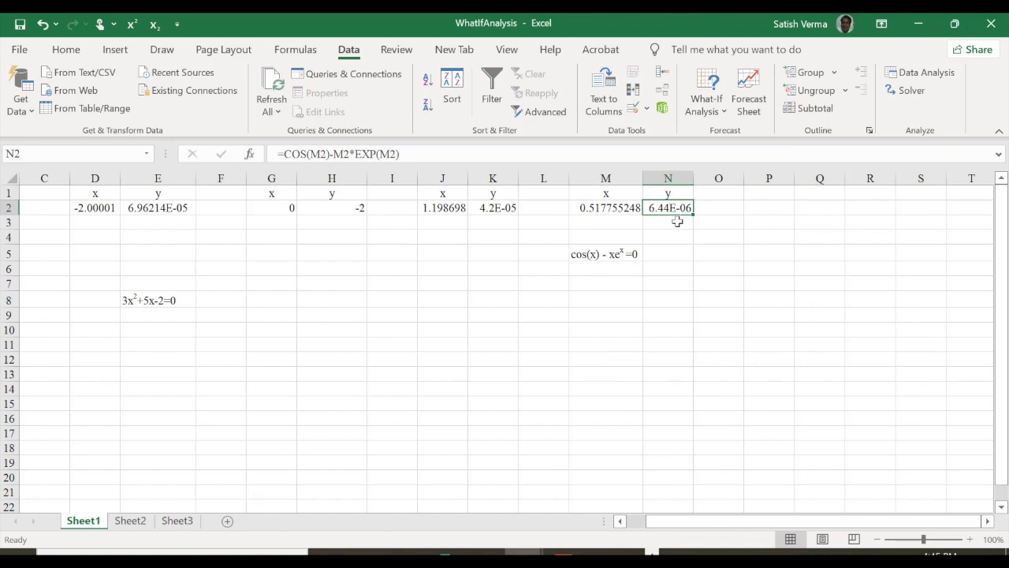
Step: Set the starting x value in M2 to 0
click(607, 208)
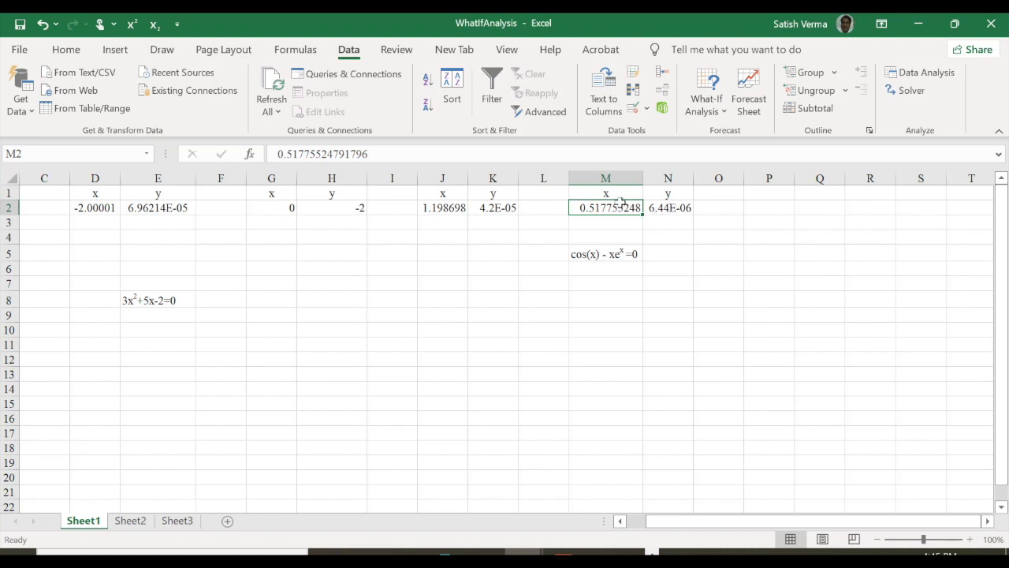
text(0)
click(669, 215)
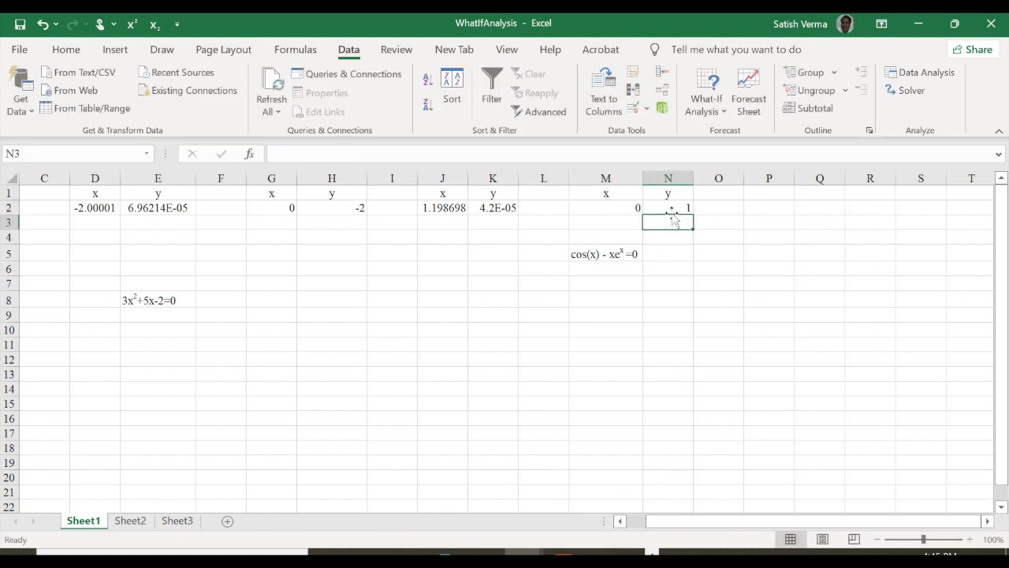
Step: Run Goal Seek from x = 0 to set N2 to 0 by changing M2, and keep the solution
click(706, 101)
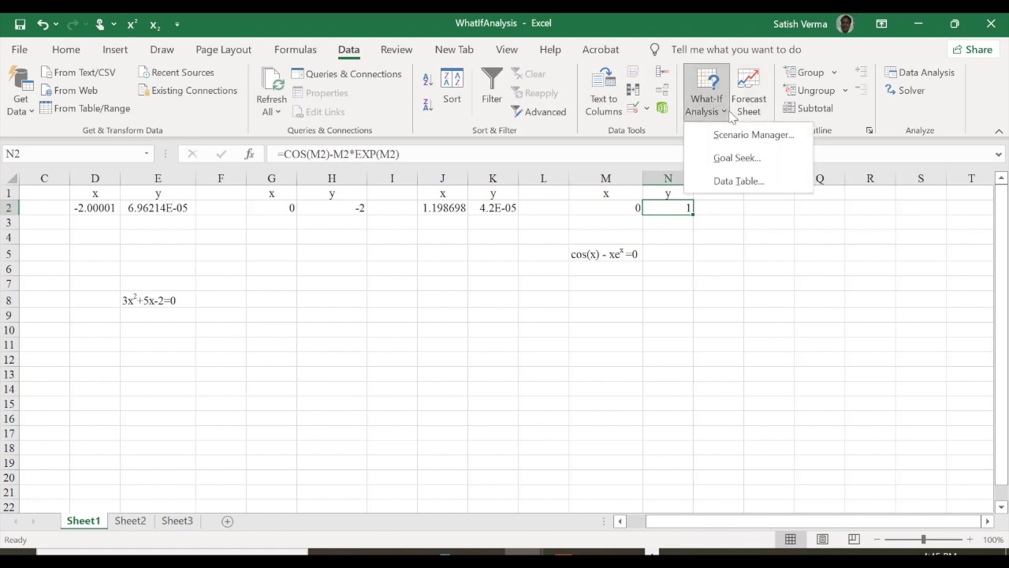
click(736, 158)
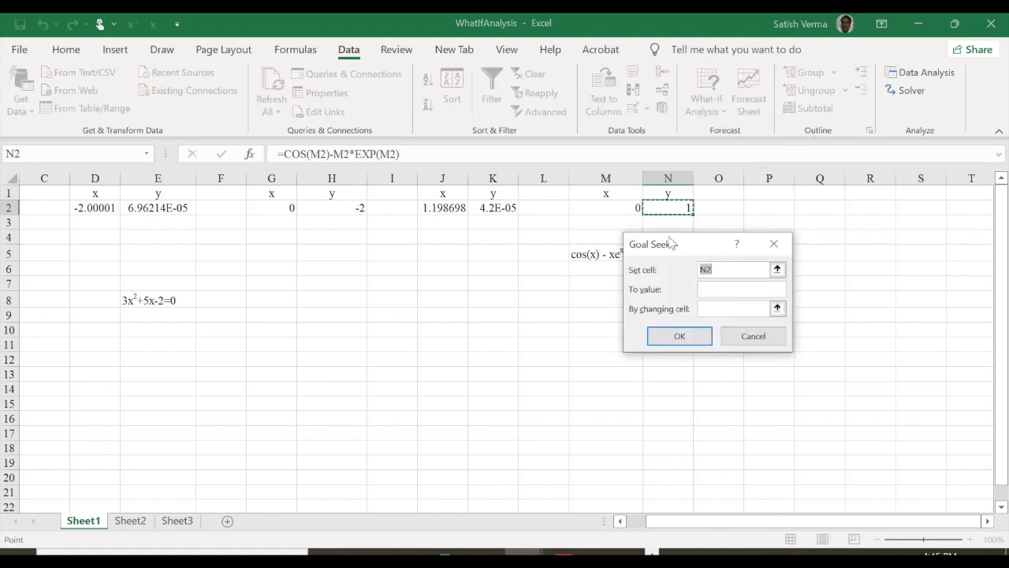
click(713, 289)
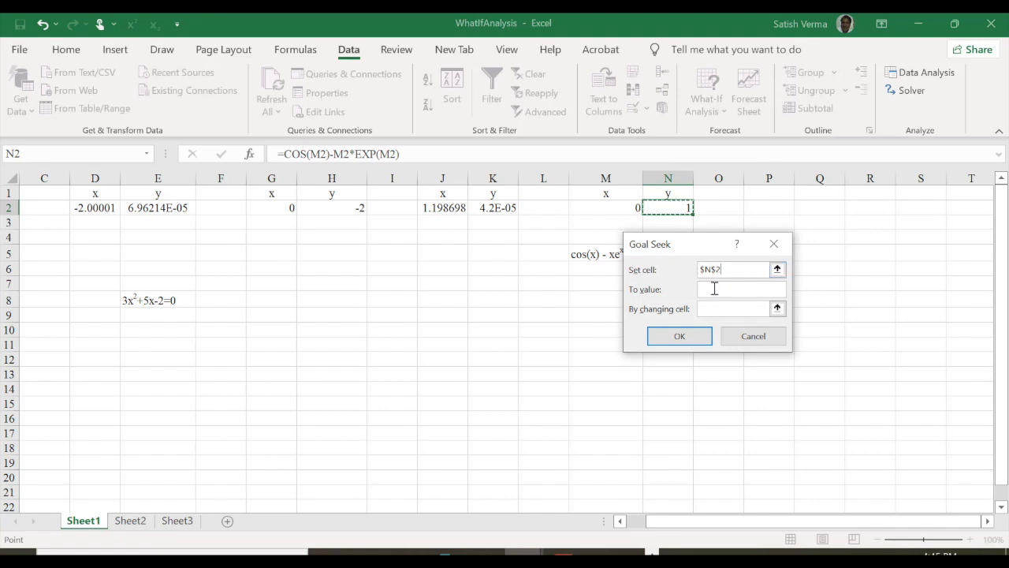
click(701, 309)
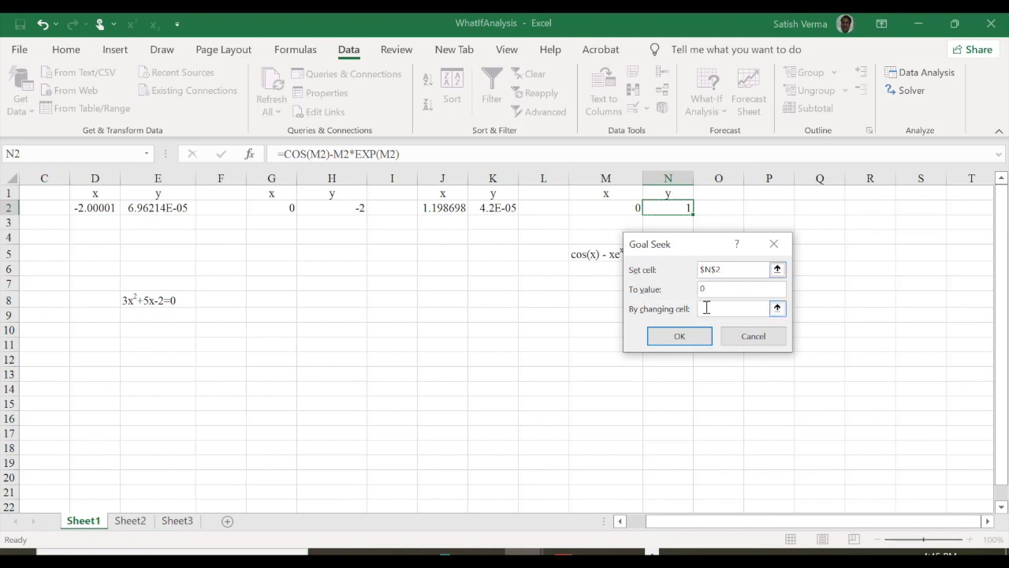
click(631, 206)
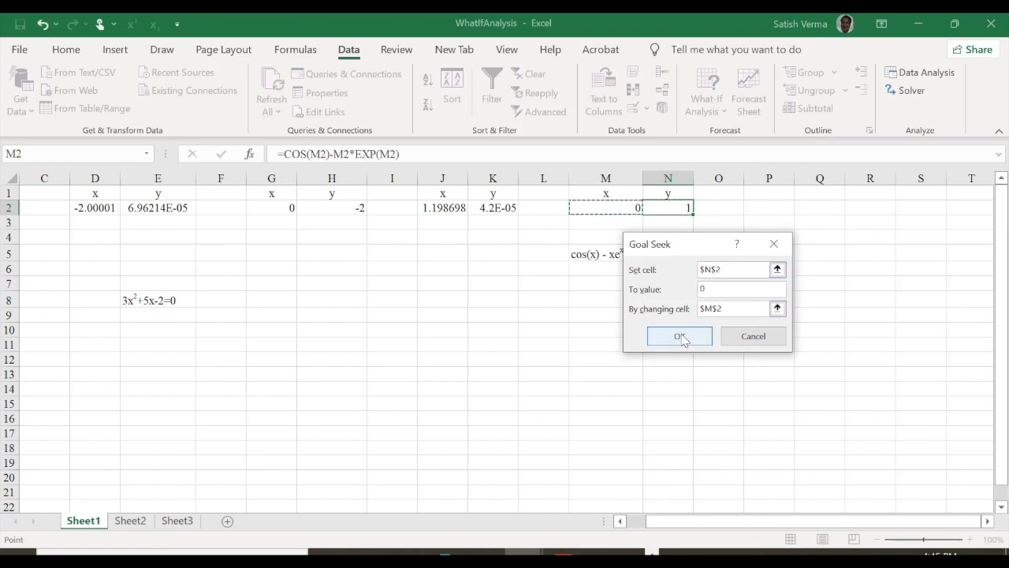
click(679, 335)
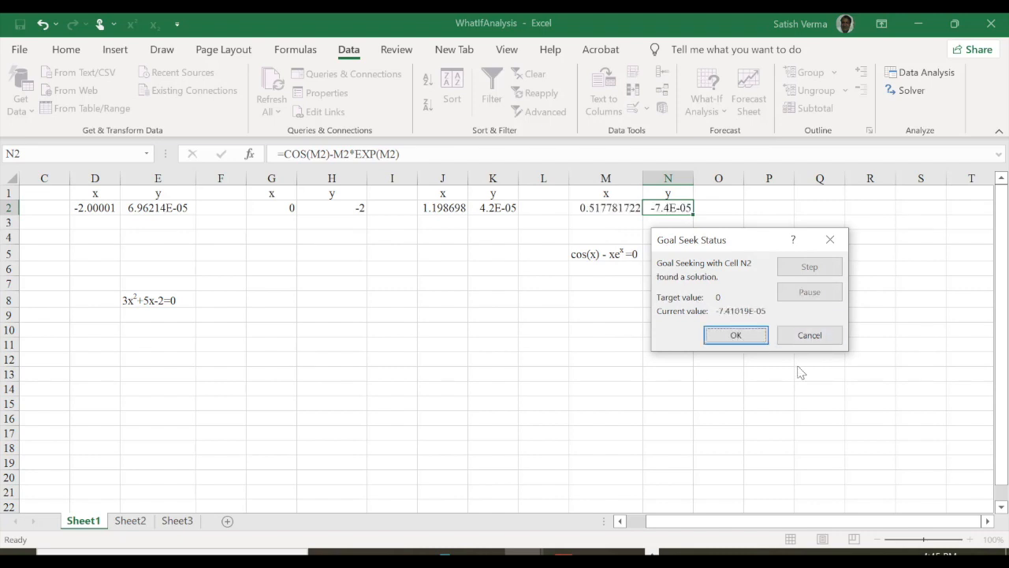
click(758, 337)
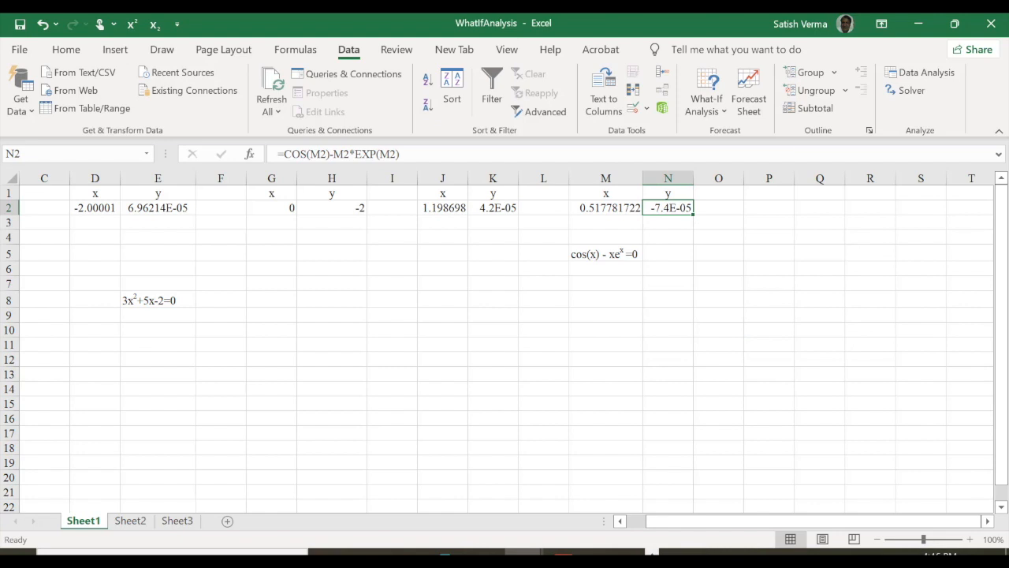
Step: Examine the y formula in N2 and the full-precision x value in M2
click(628, 556)
click(651, 210)
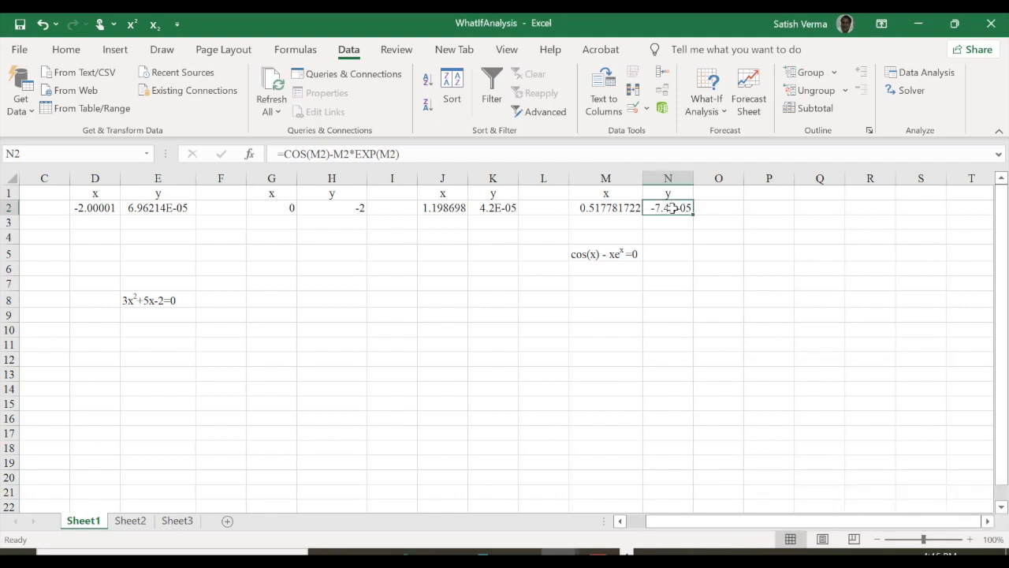
click(601, 208)
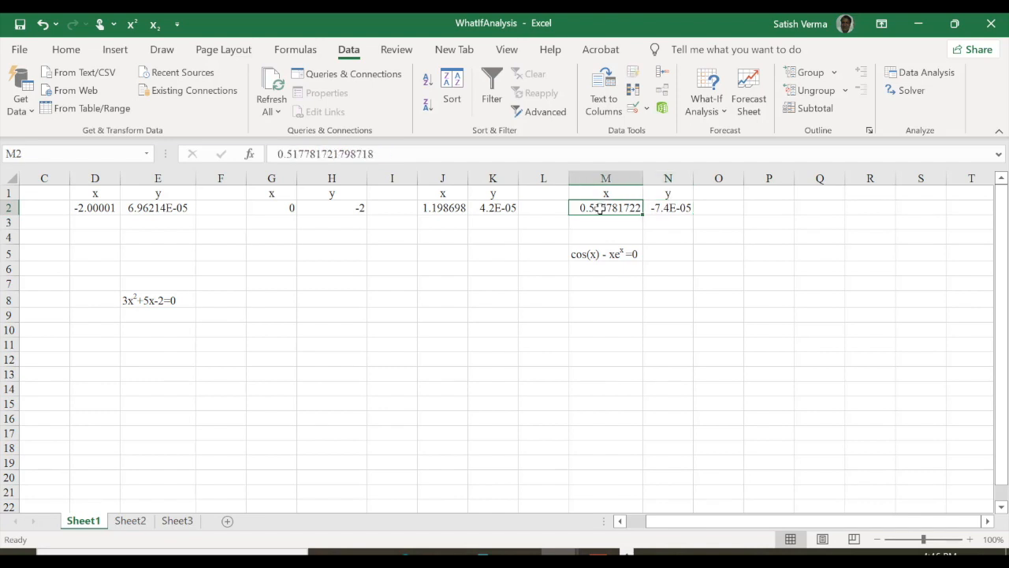
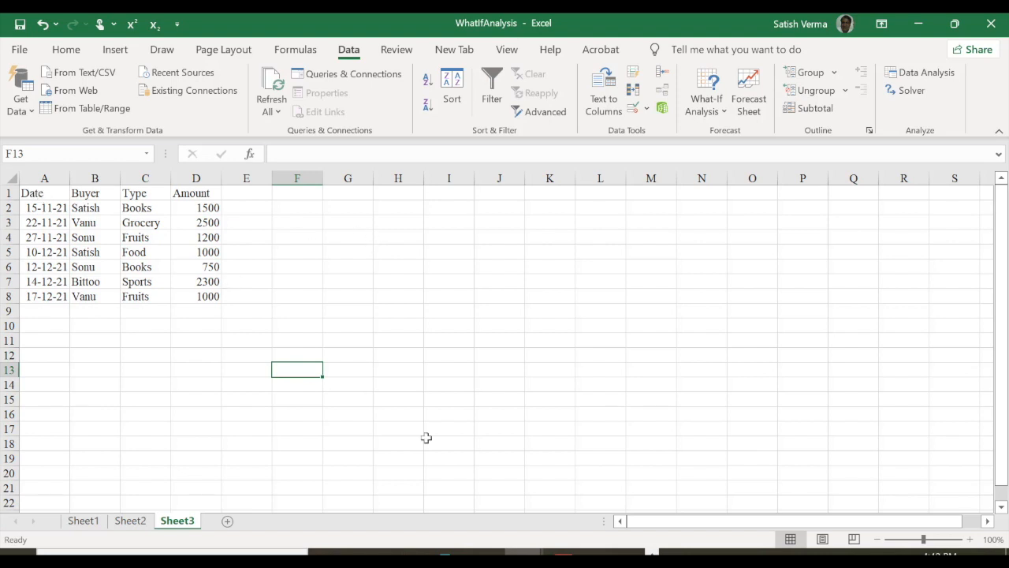
Step: Zoom the purchases table on Sheet3 in to 130%
click(970, 540)
click(969, 540)
click(970, 540)
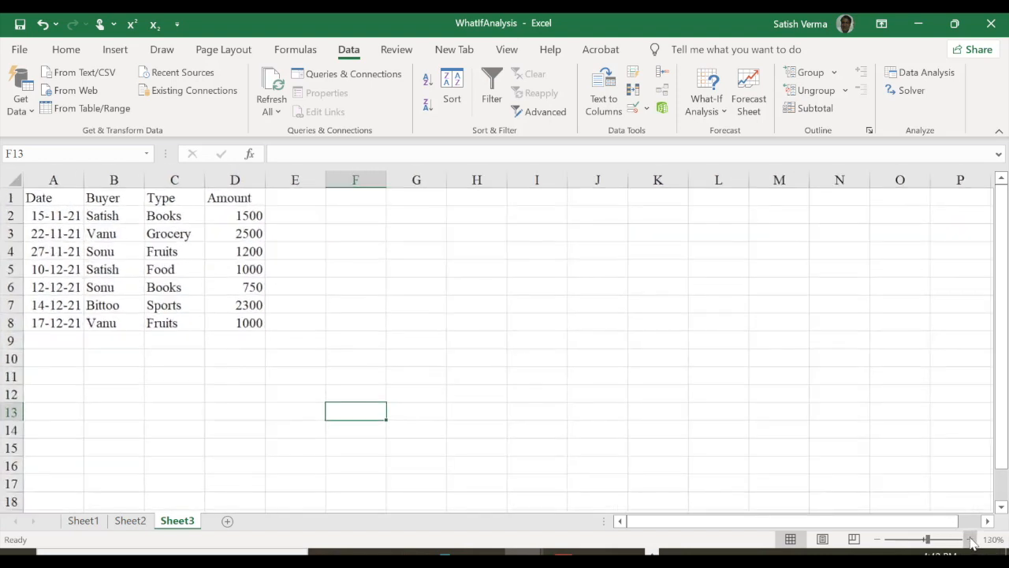
Step: Examine the date entries in A2 to A8 of the purchases table, with the sheet enlarged to 150%
click(970, 540)
click(970, 541)
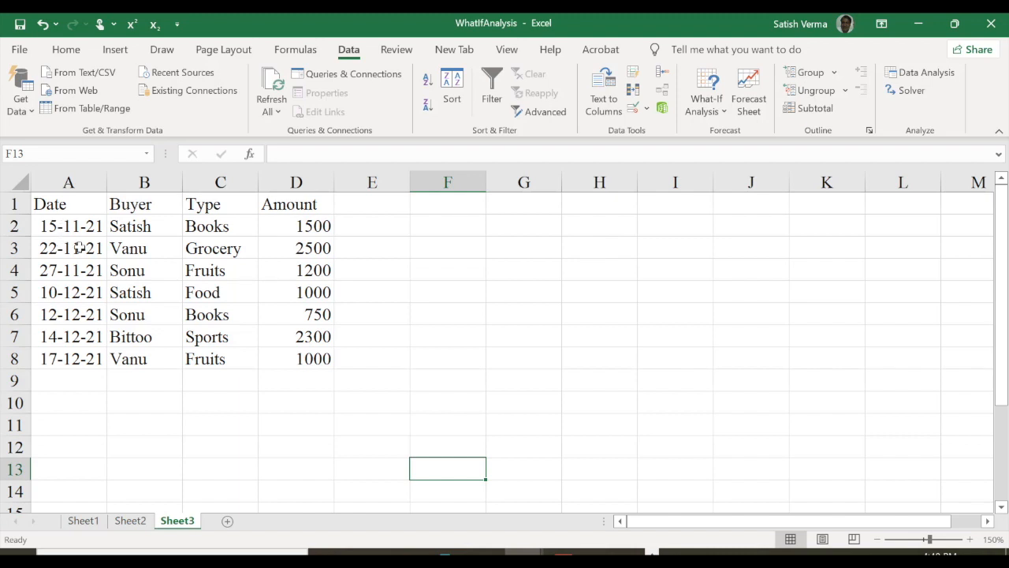
click(63, 227)
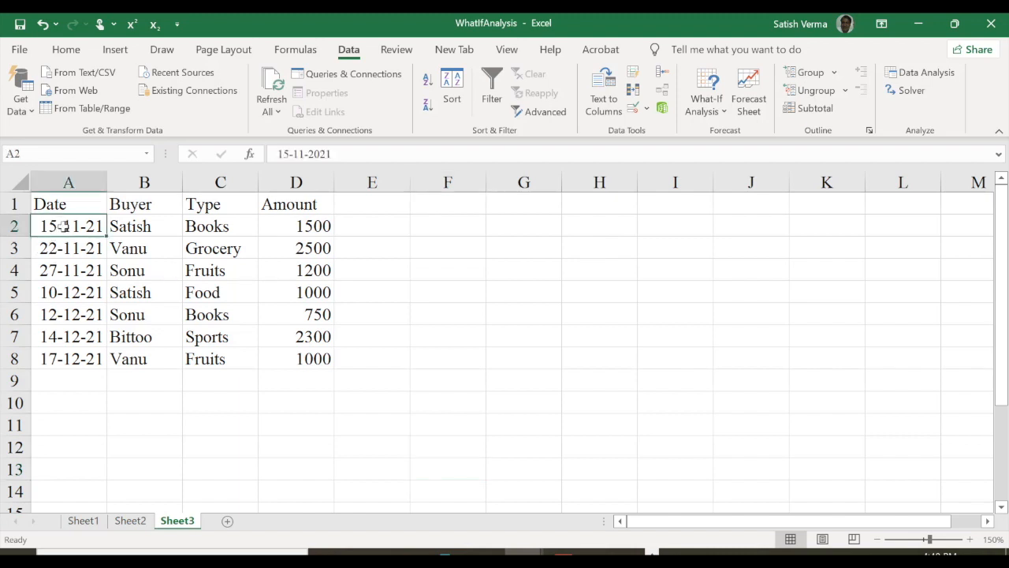
click(71, 251)
click(76, 273)
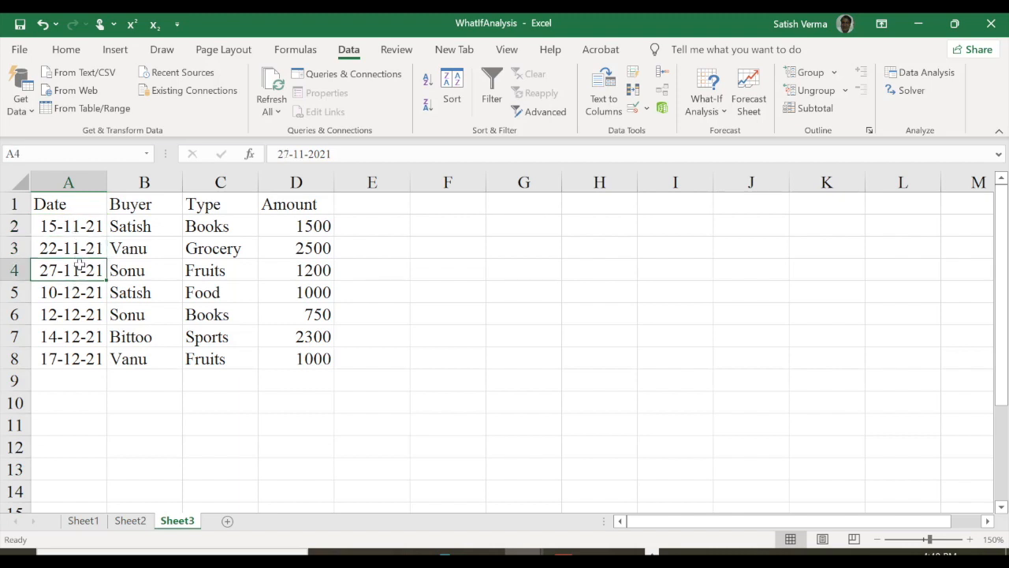
click(76, 292)
click(83, 315)
click(90, 338)
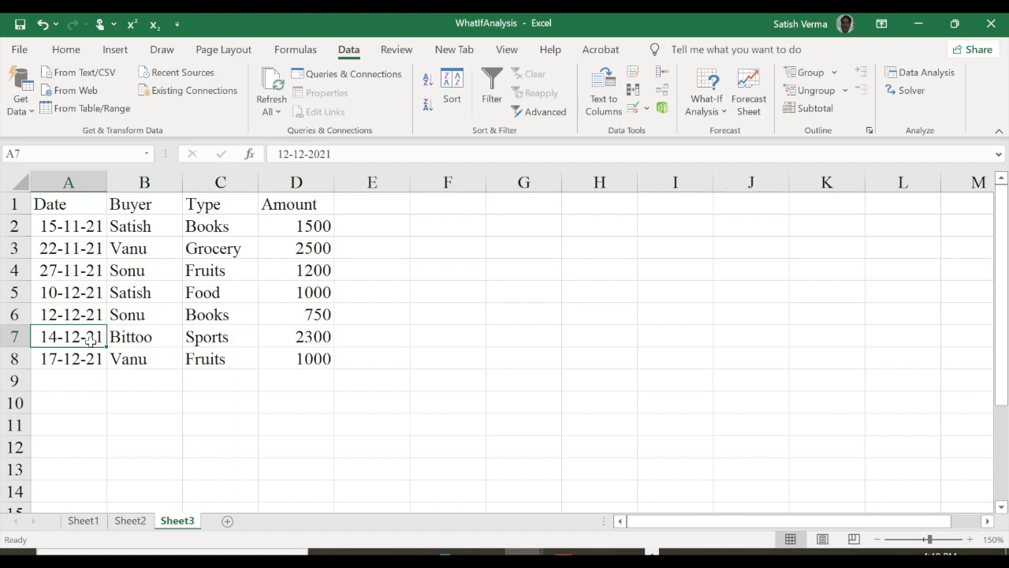
click(93, 360)
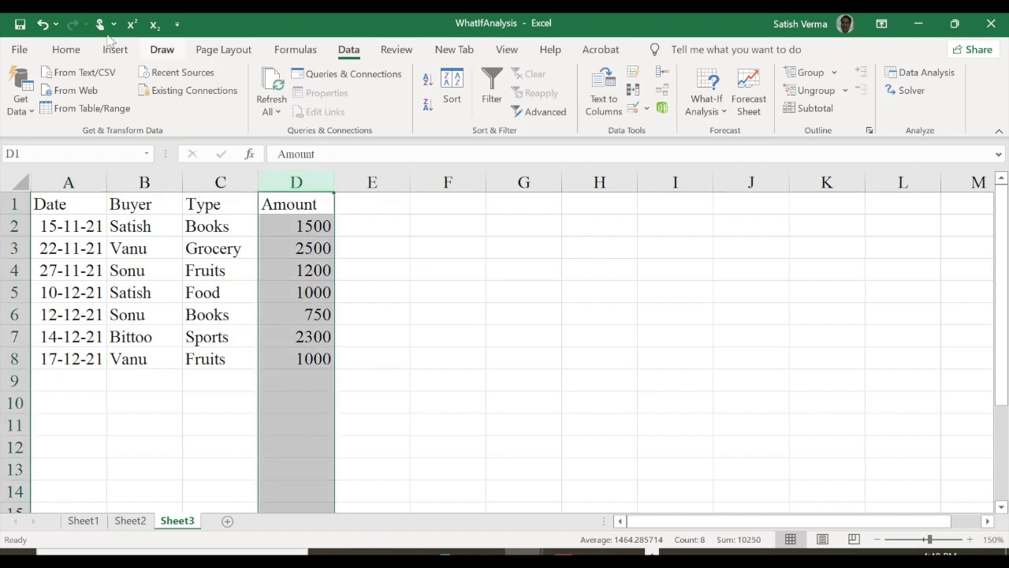
Step: Centre the contents of the Amount column in the purchases table
click(66, 50)
click(279, 105)
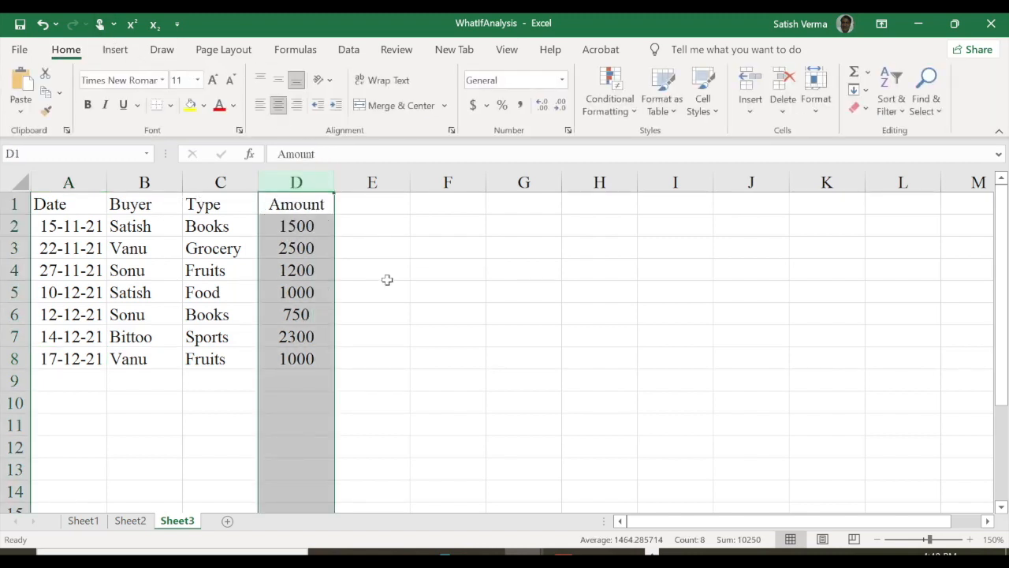
click(392, 286)
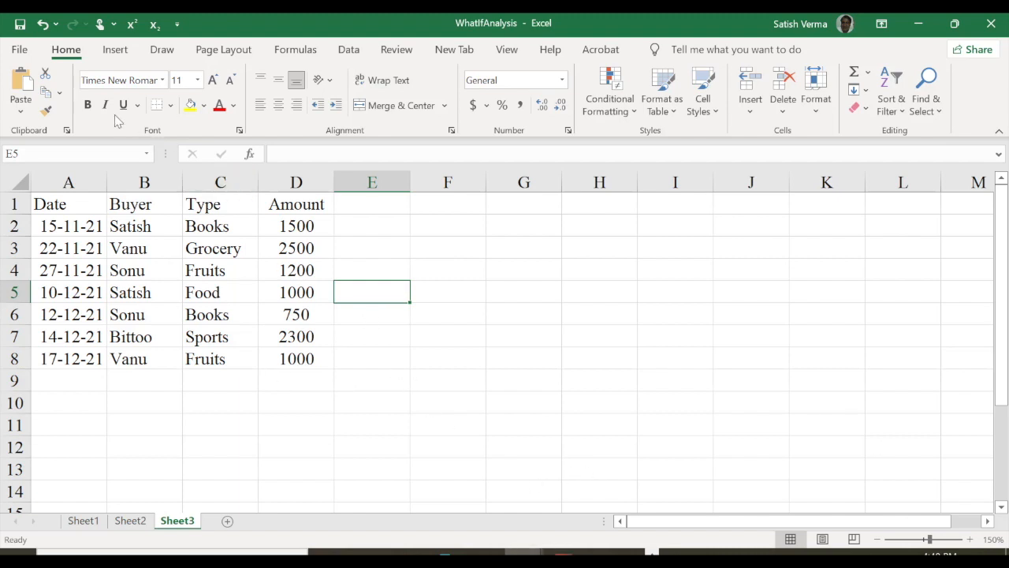
Step: Try to create a PivotTable from Sheet3's A1:D8 range
click(115, 49)
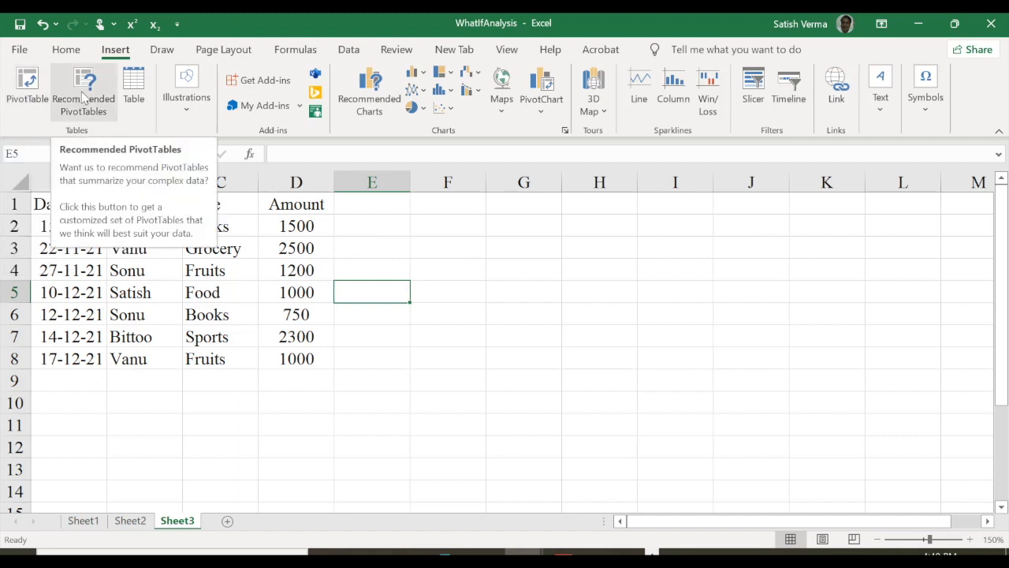
click(26, 83)
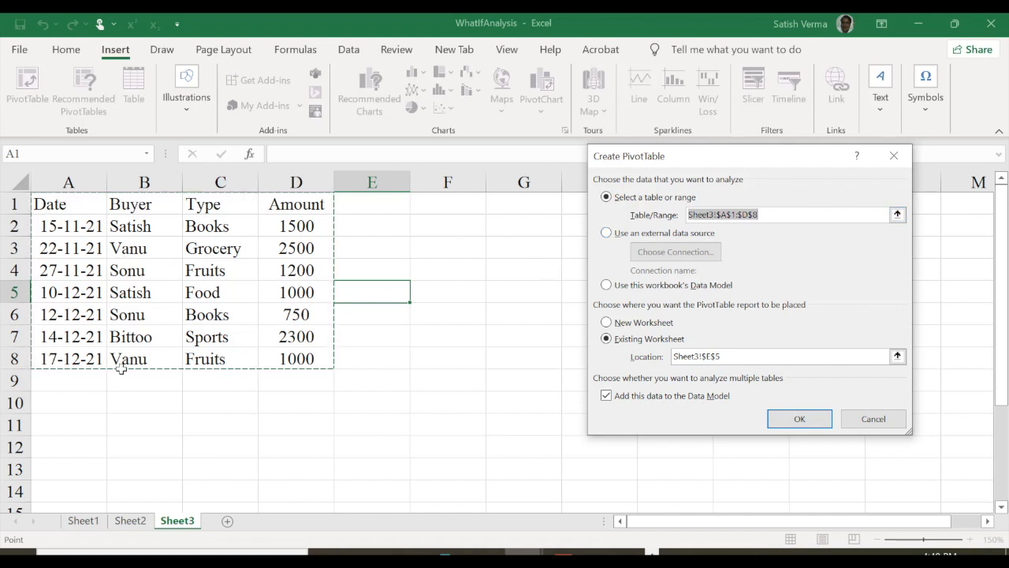
click(800, 420)
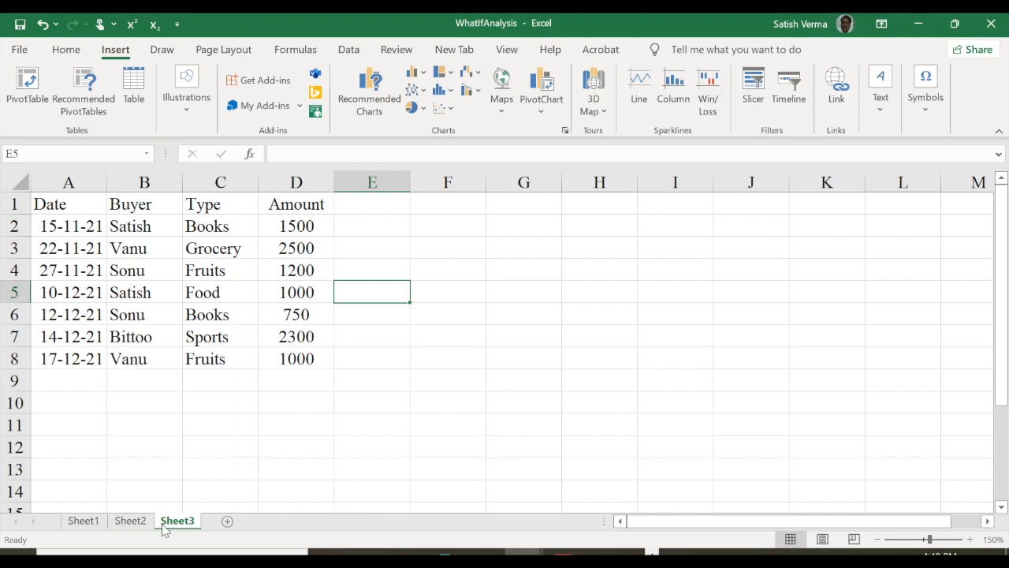
click(408, 377)
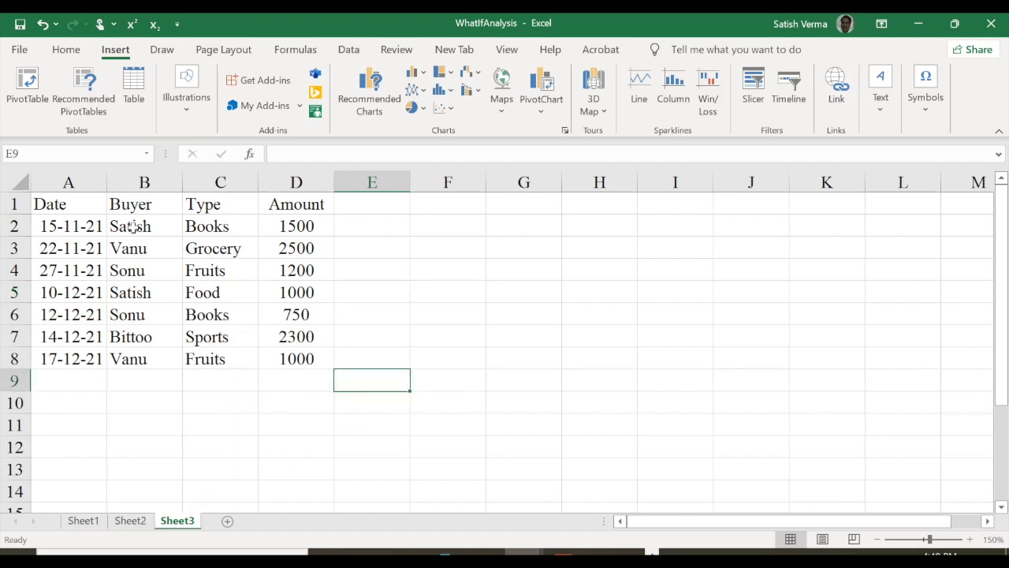
Step: Try to create a PivotTable from Sheet3's A1:D8 on a new worksheet and check the added sheet
click(80, 226)
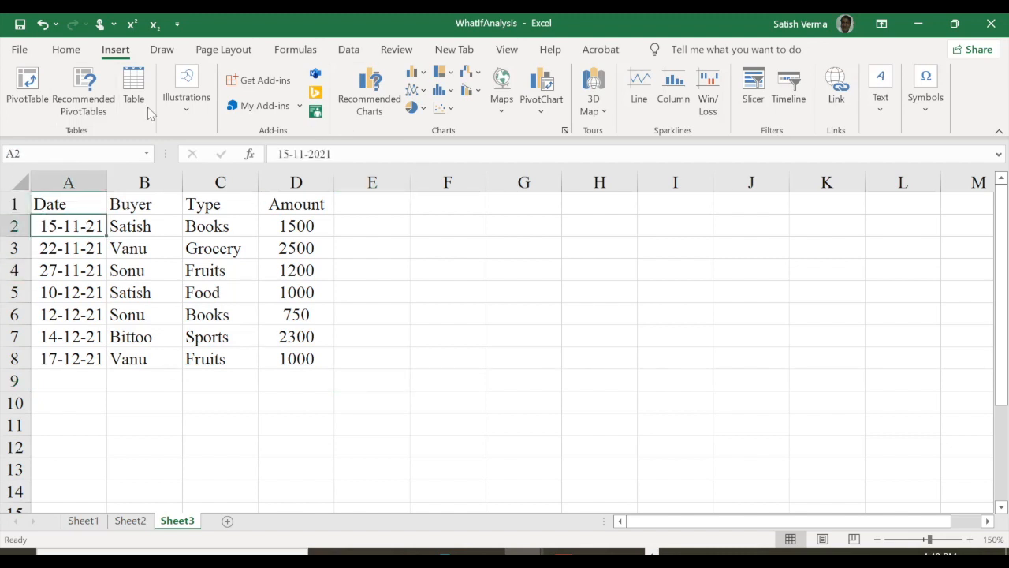
click(69, 51)
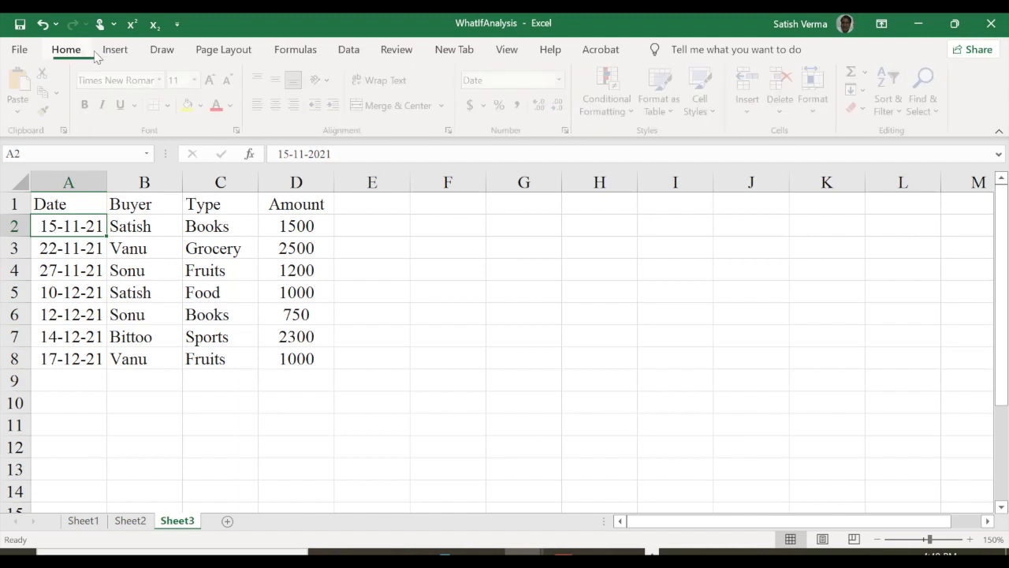
click(115, 50)
click(30, 90)
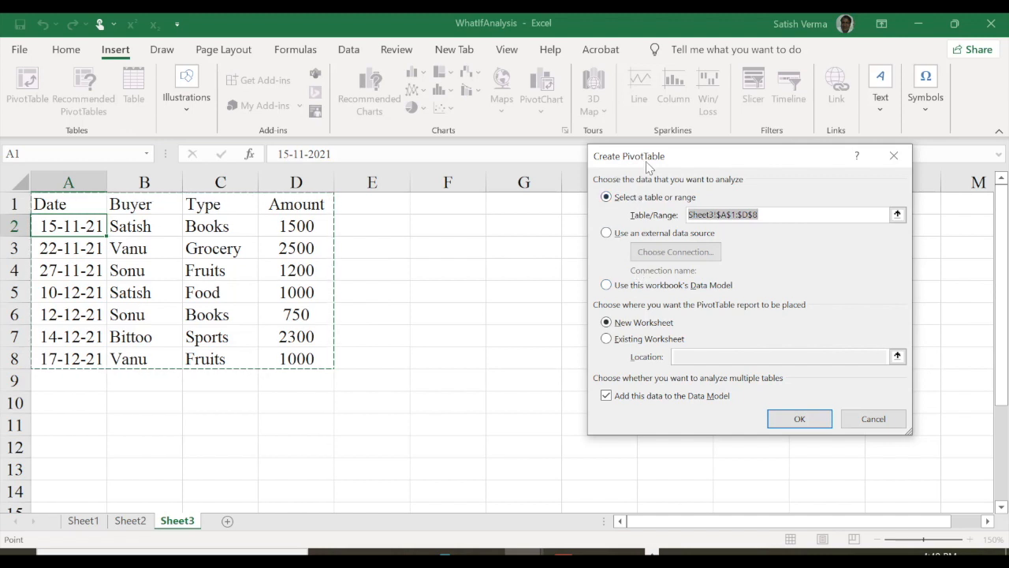
click(799, 419)
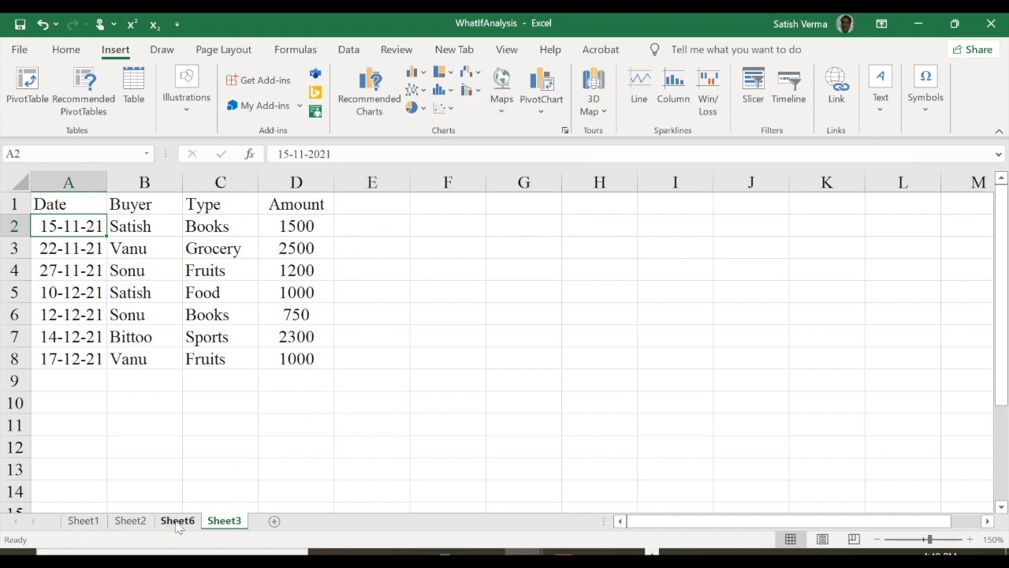
click(178, 524)
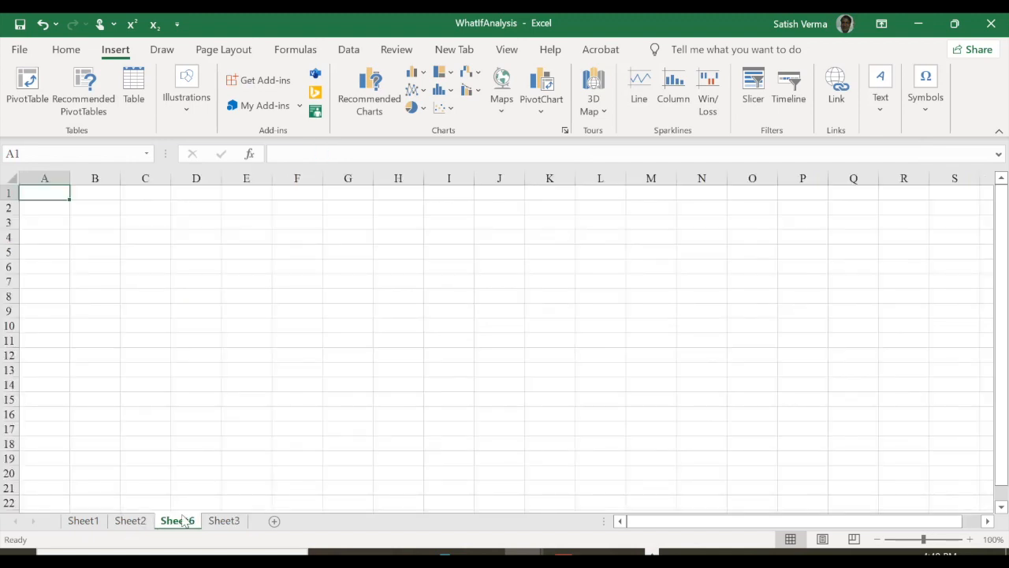
click(224, 524)
click(191, 522)
click(950, 507)
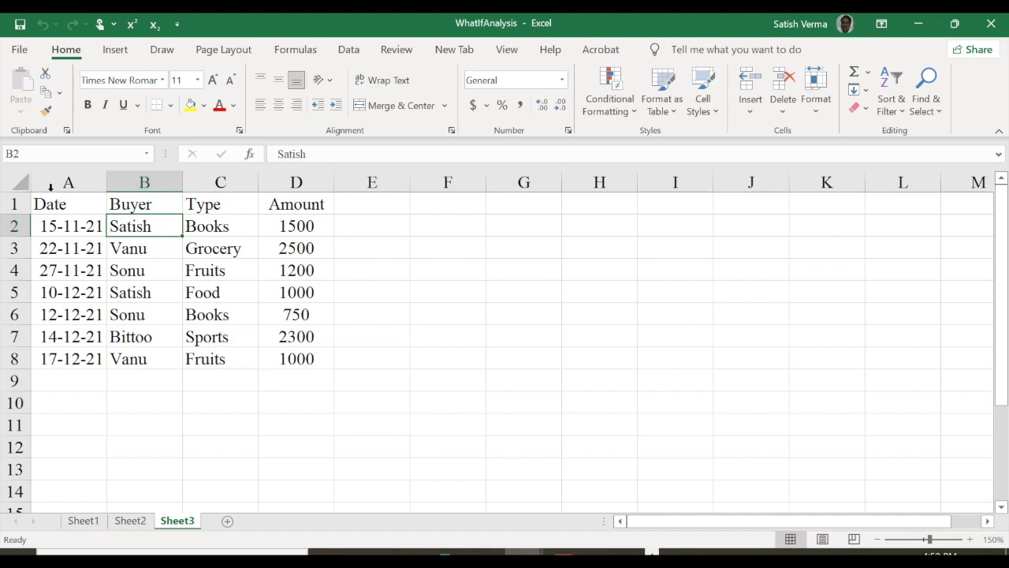
Step: Make the header row A1:D1 and the dates in A2:A8 bold
drag(39, 203, 294, 196)
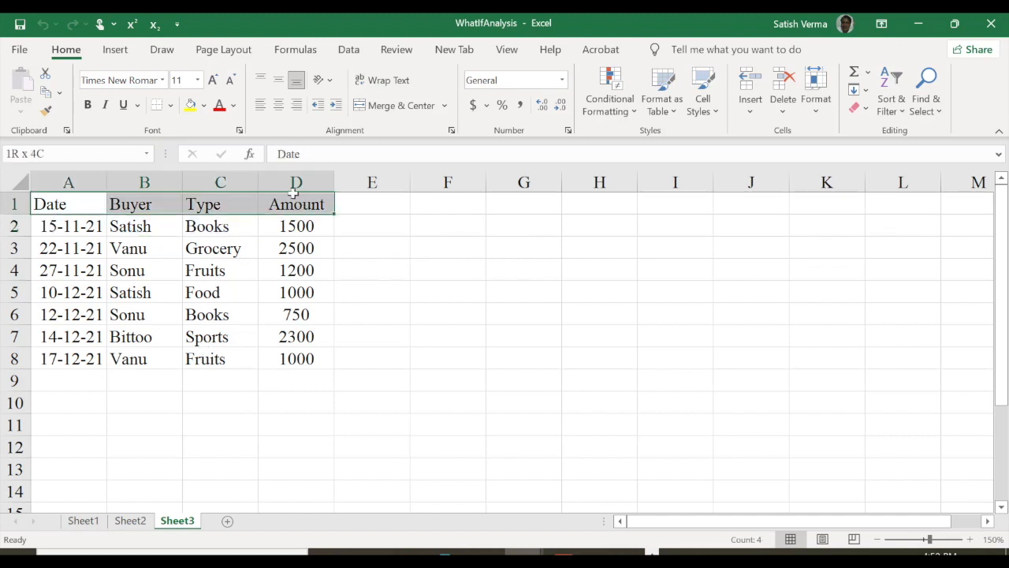
click(88, 104)
drag(74, 229, 72, 361)
click(88, 105)
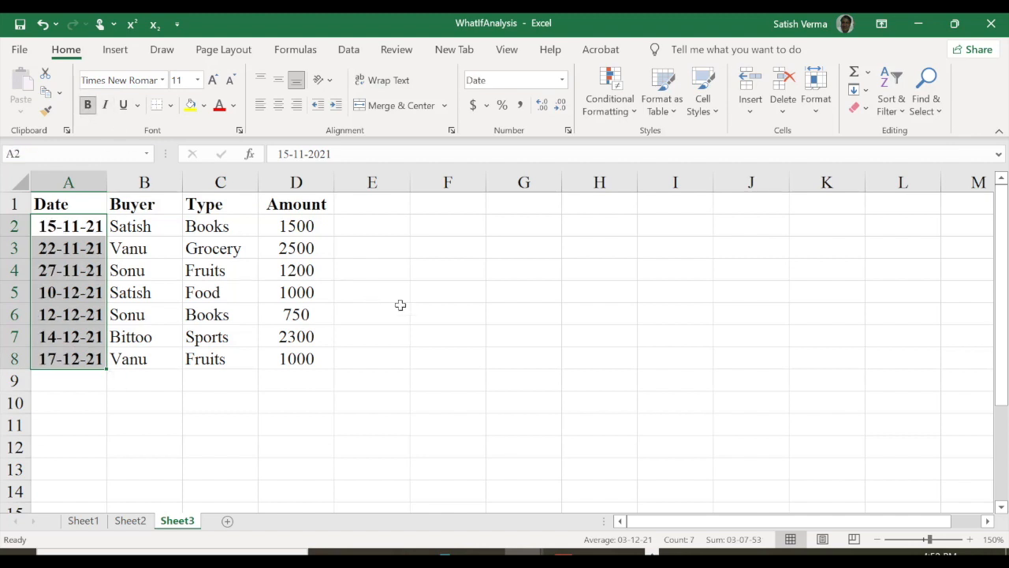
click(414, 312)
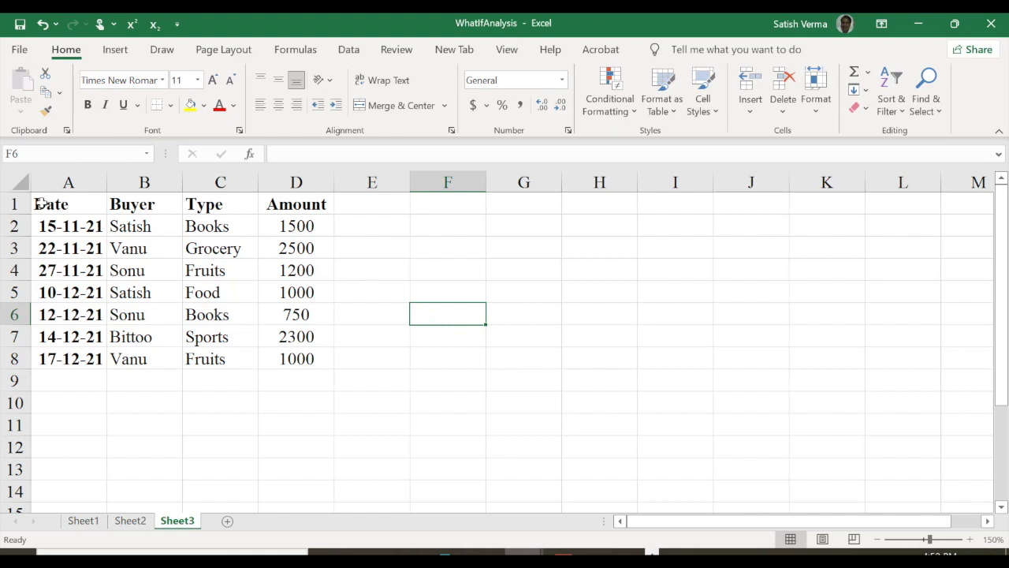
Step: Insert a PivotTable from Sheet3's A1:D8 on a new worksheet, with the data added to the Data Model
click(79, 227)
click(119, 50)
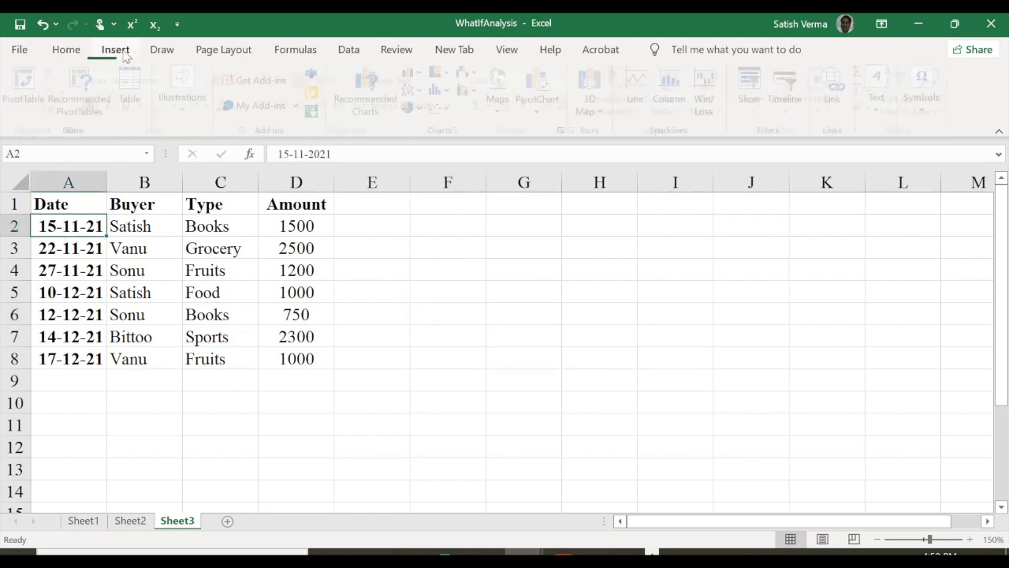
click(28, 87)
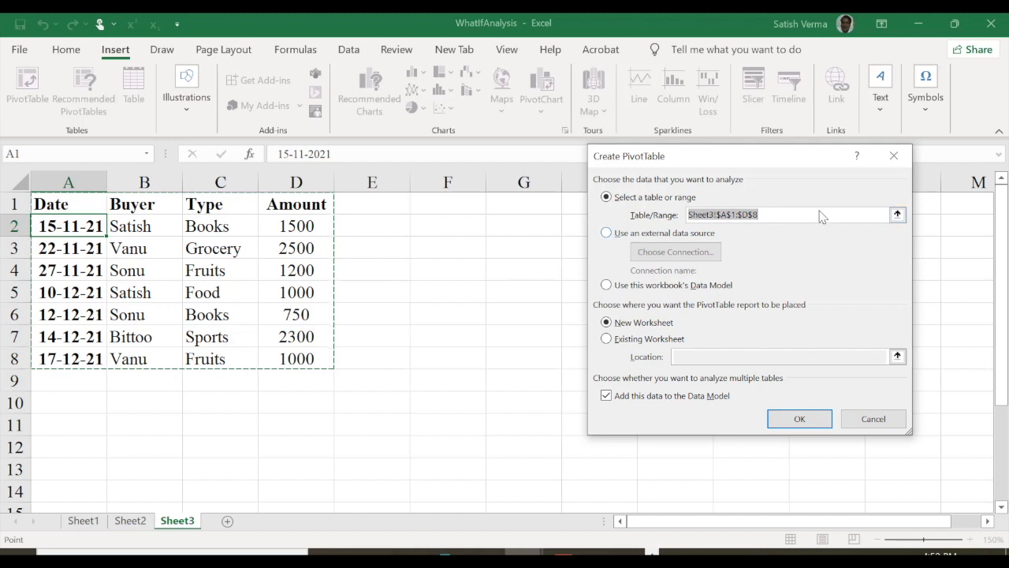
click(799, 418)
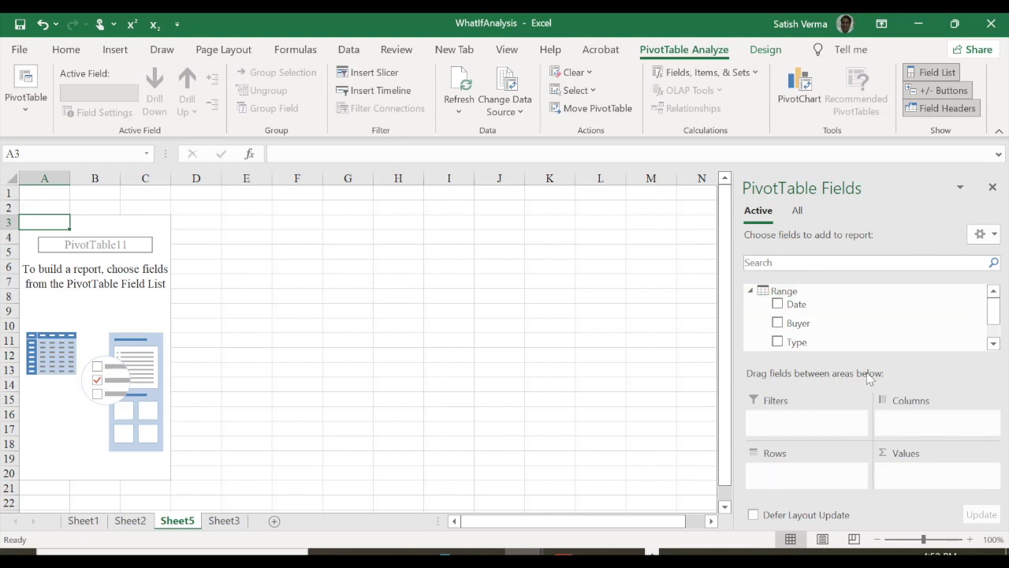
Step: Add the Date, Buyer, Type and Amount fields to the PivotTable
click(778, 304)
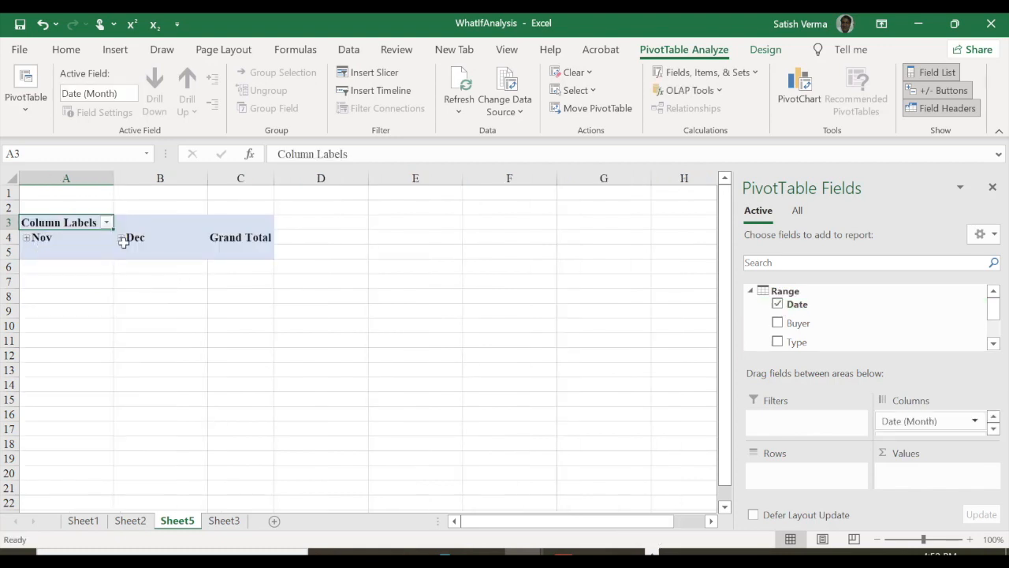
click(778, 325)
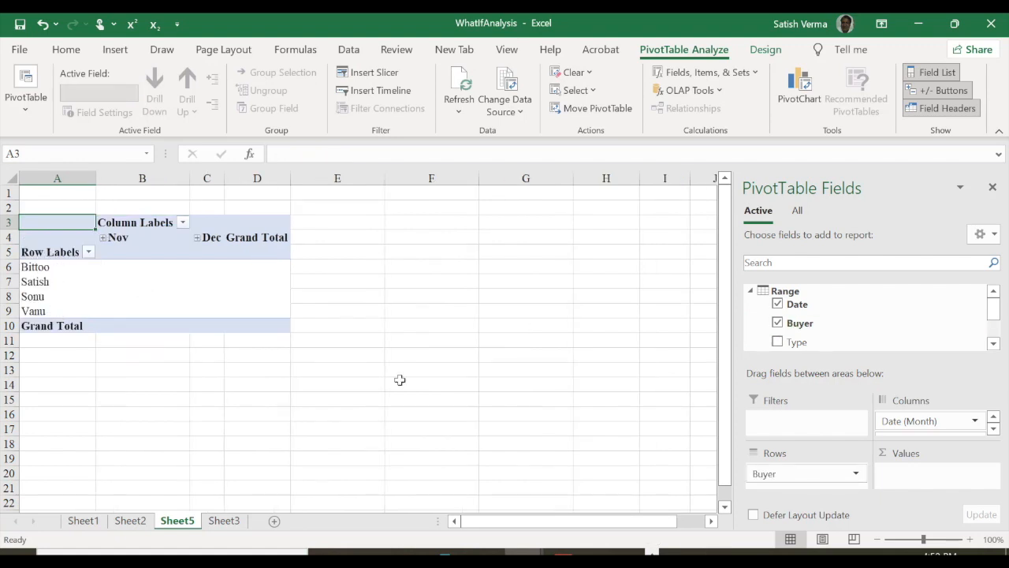
click(777, 342)
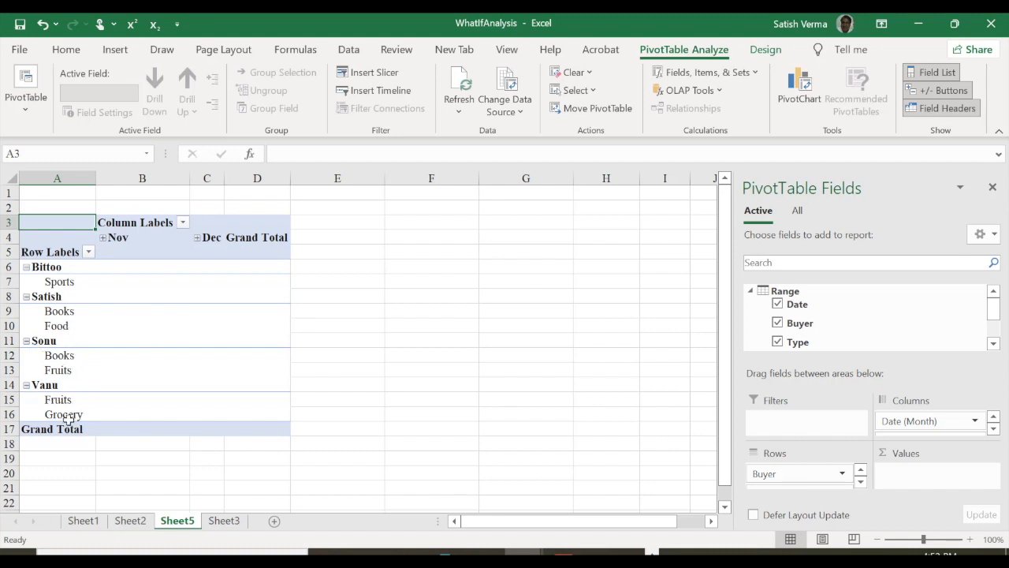
drag(995, 309, 995, 328)
click(777, 313)
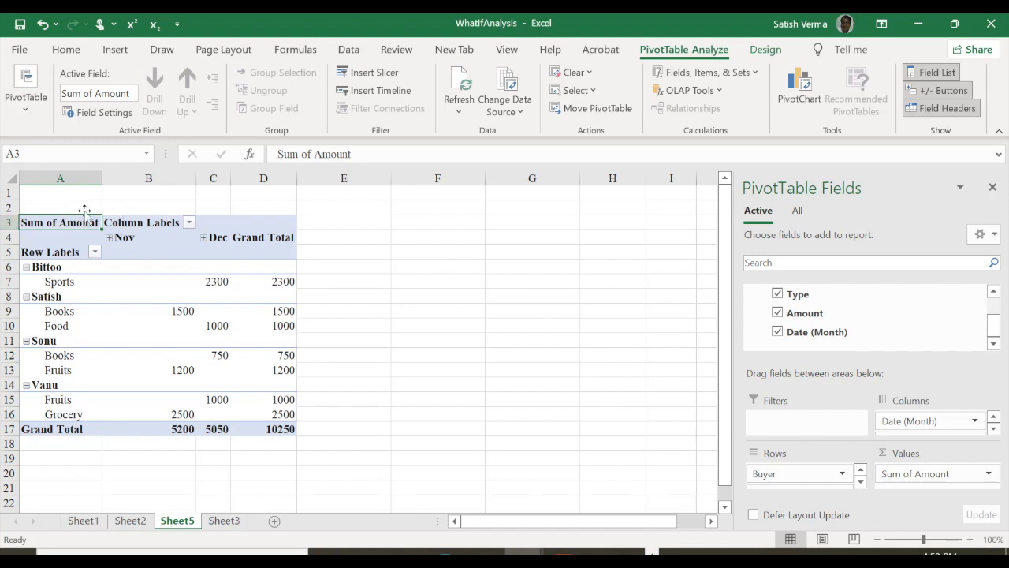
Step: Centre the contents of columns B to D in the PivotTable report
click(138, 179)
drag(137, 179, 263, 179)
click(278, 105)
click(399, 353)
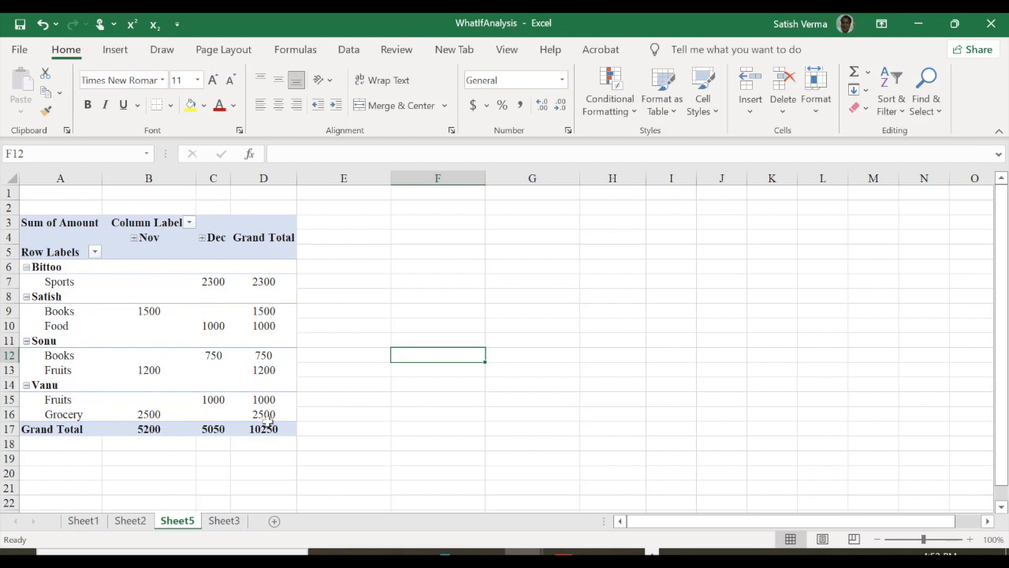
Step: Permanently delete Sheet5, which holds the PivotTable report
mouse_move(268, 421)
right_click(179, 528)
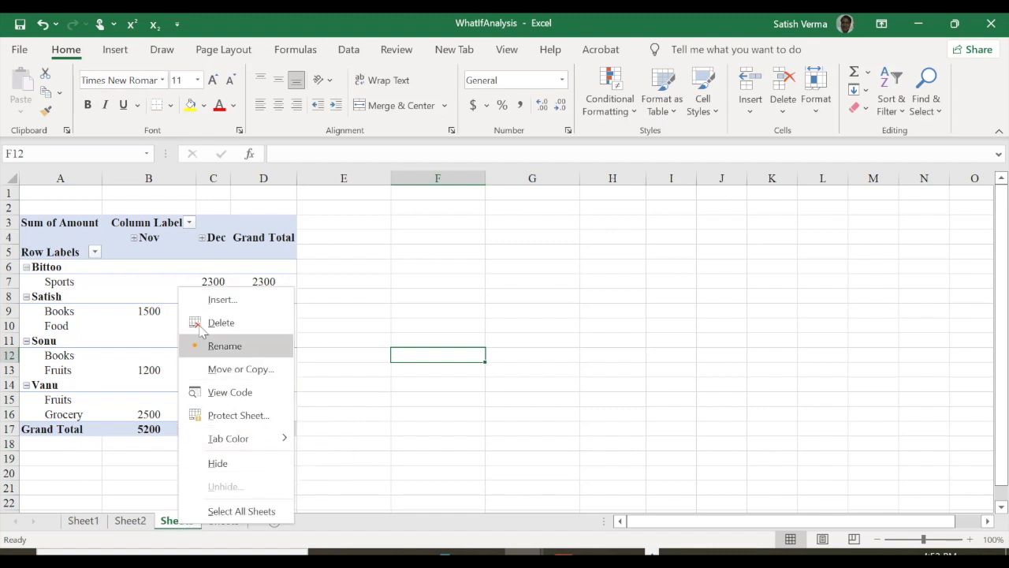
click(229, 329)
click(478, 331)
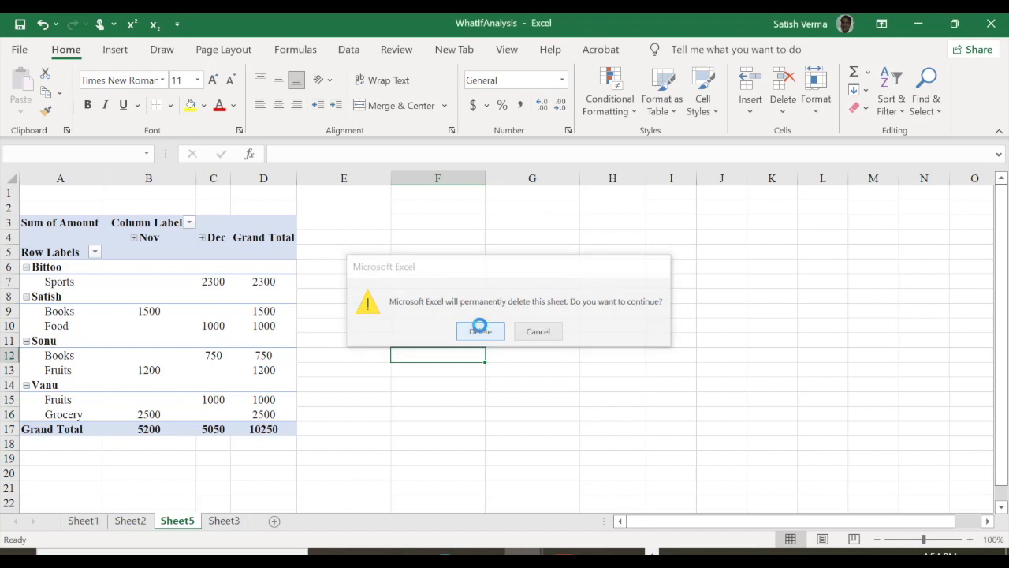
Step: Insert a combined PivotChart and PivotTable from the purchases table on a new worksheet
click(120, 50)
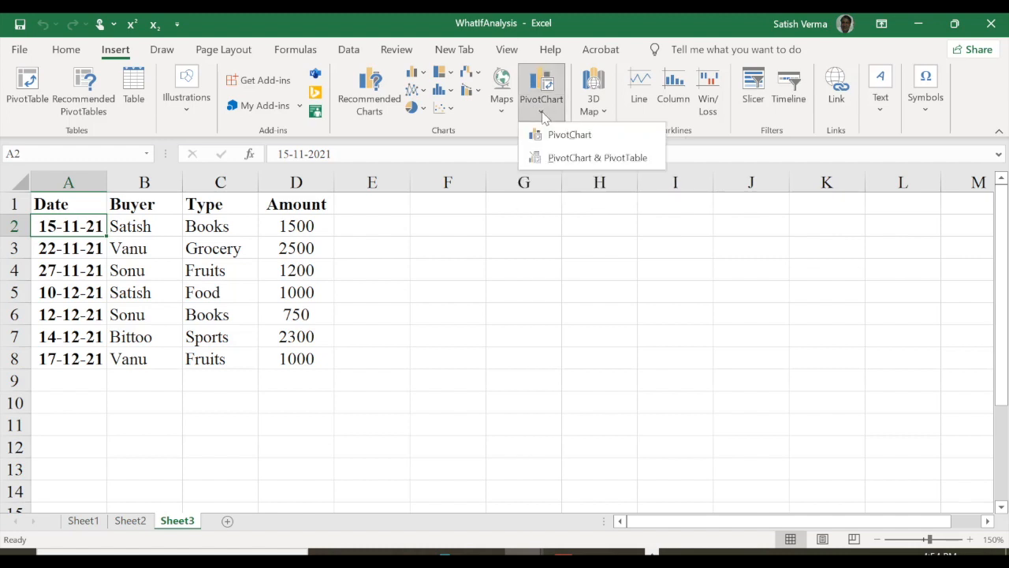
click(577, 159)
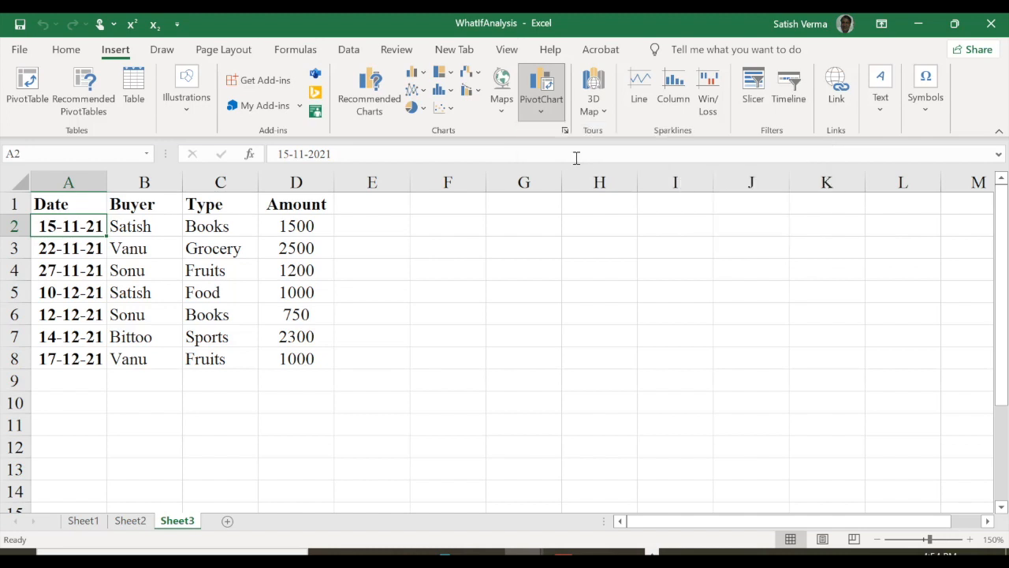
click(804, 426)
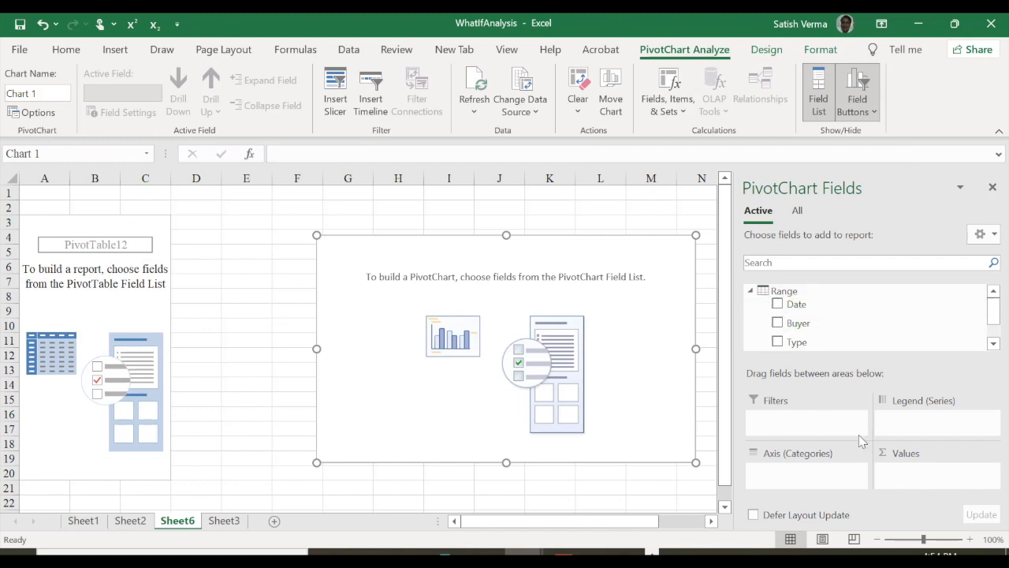
Step: Add the Date, Buyer, Type and Amount fields to the PivotChart and place the chart directly beside the PivotTable
click(778, 304)
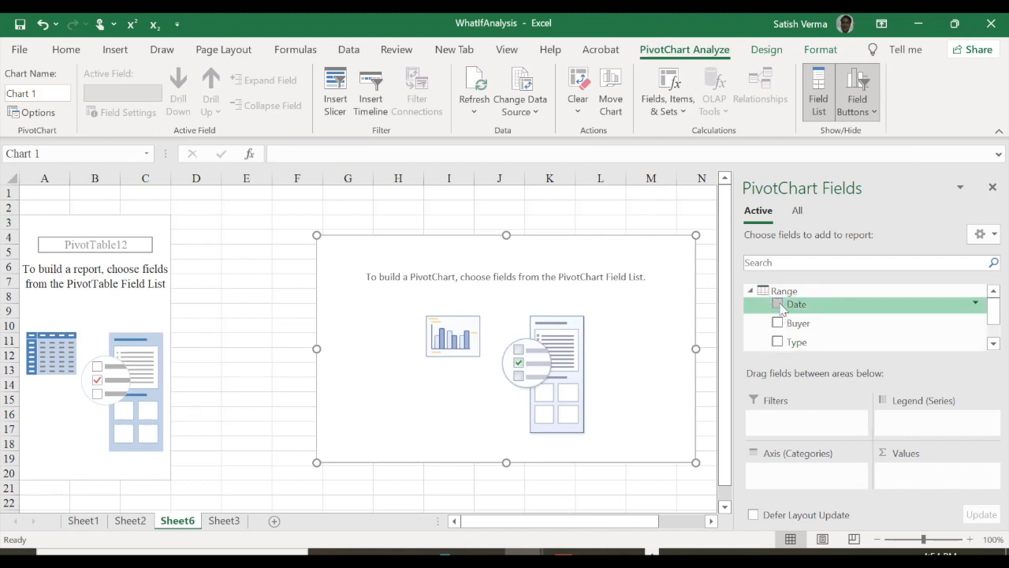
click(777, 323)
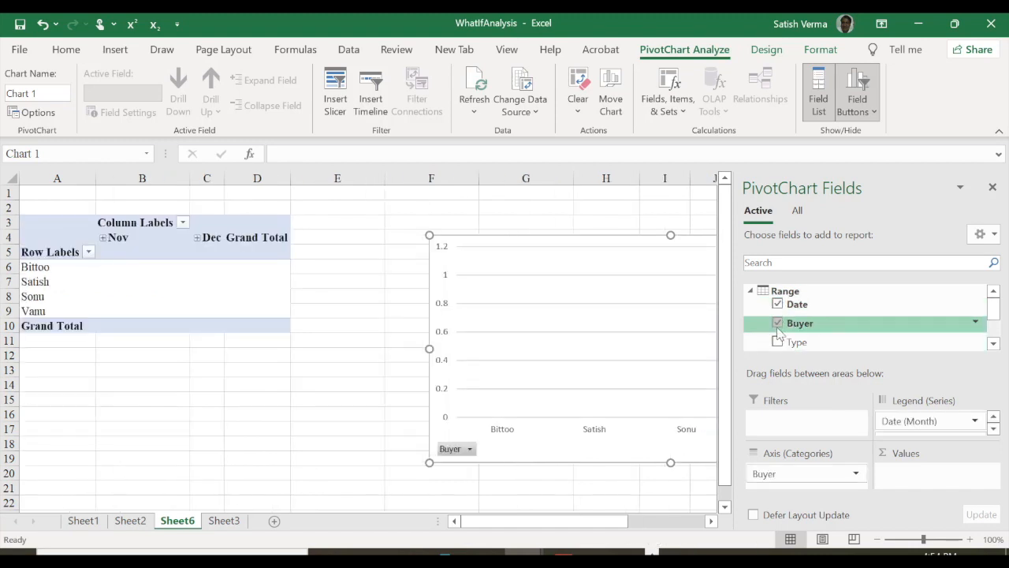
click(779, 343)
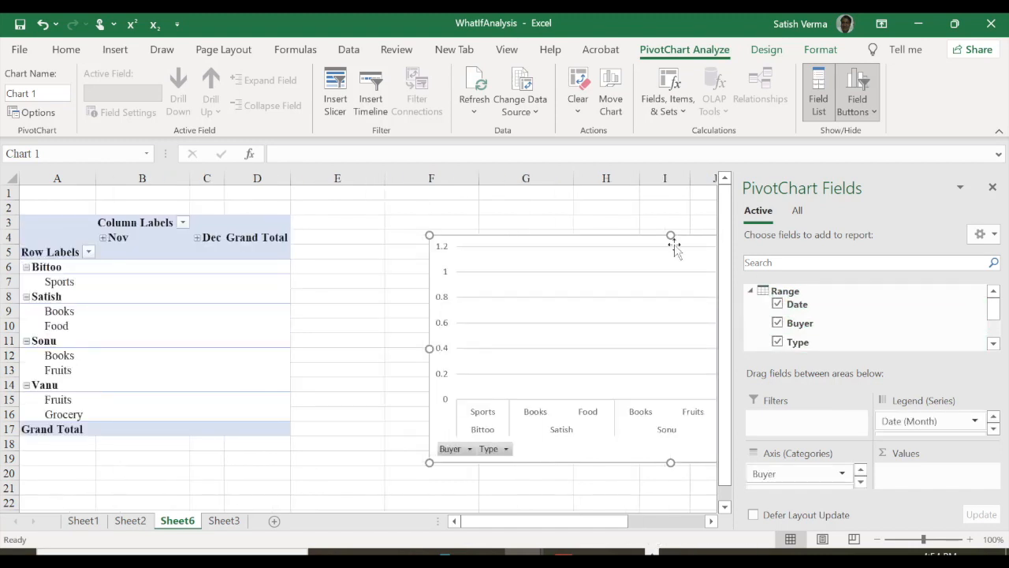
scroll(950, 315, down, 1)
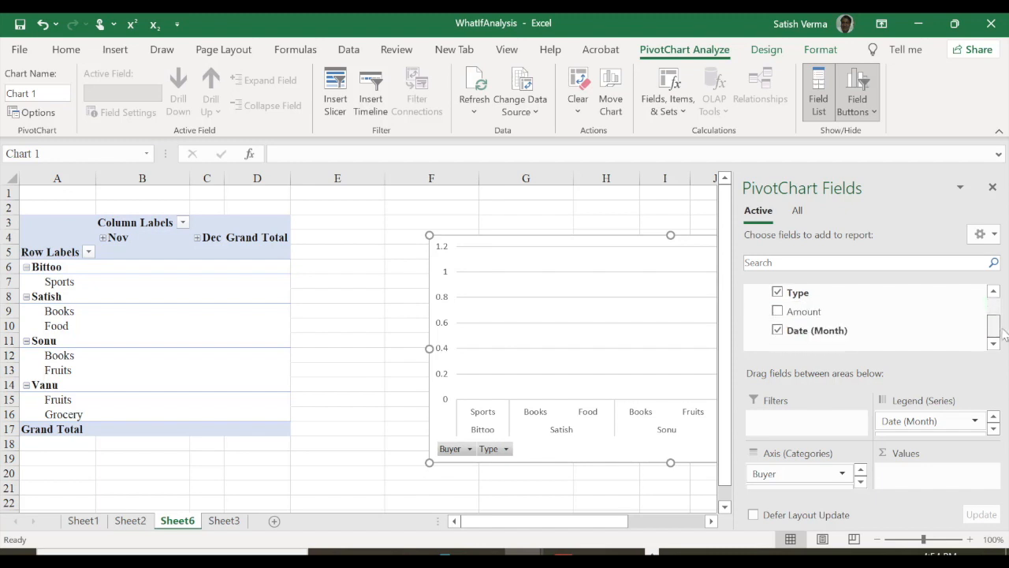
click(778, 312)
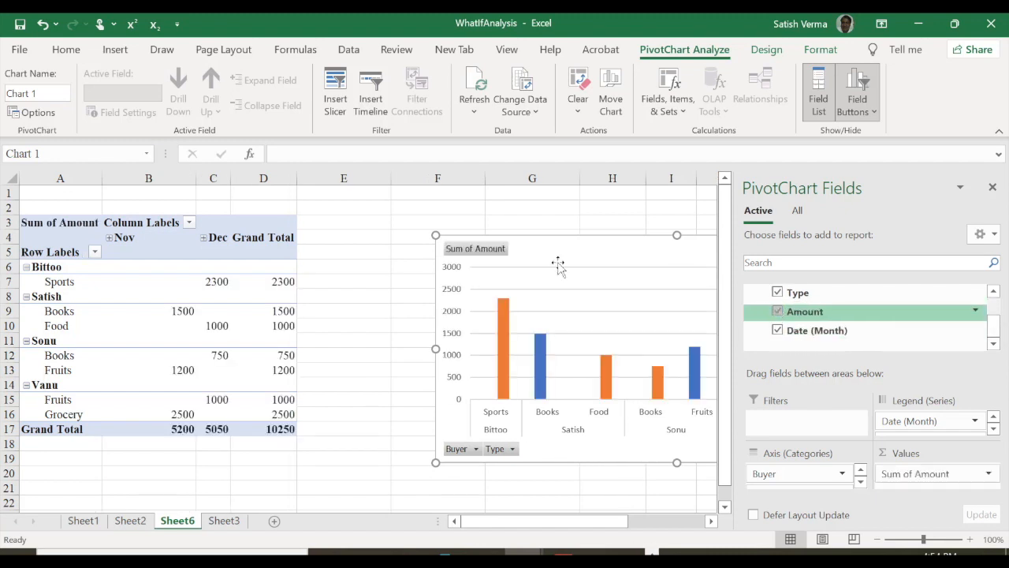
drag(528, 244, 431, 223)
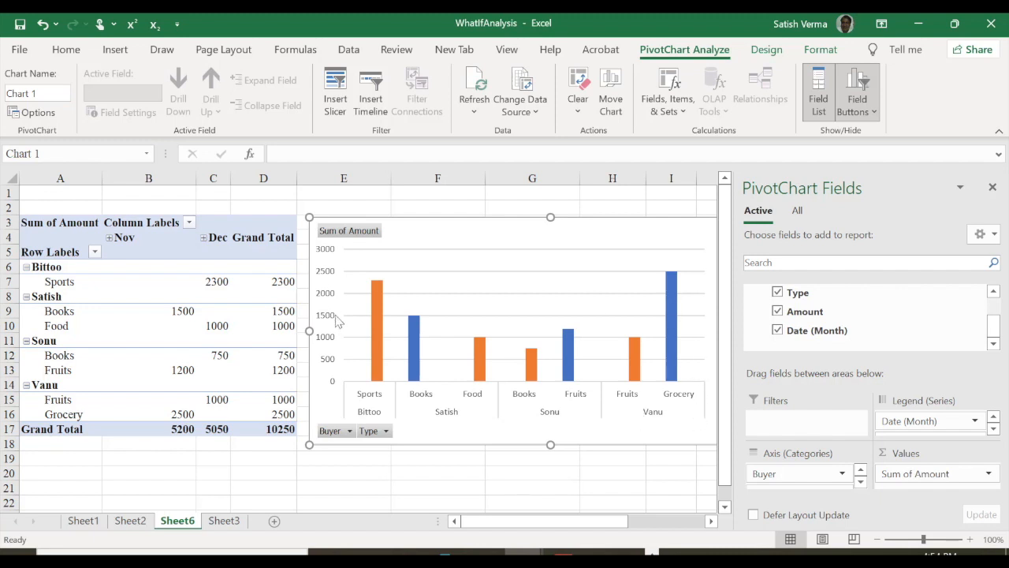
Step: Filter the PivotChart's Buyer field to exclude the last two buyers in its list
click(349, 431)
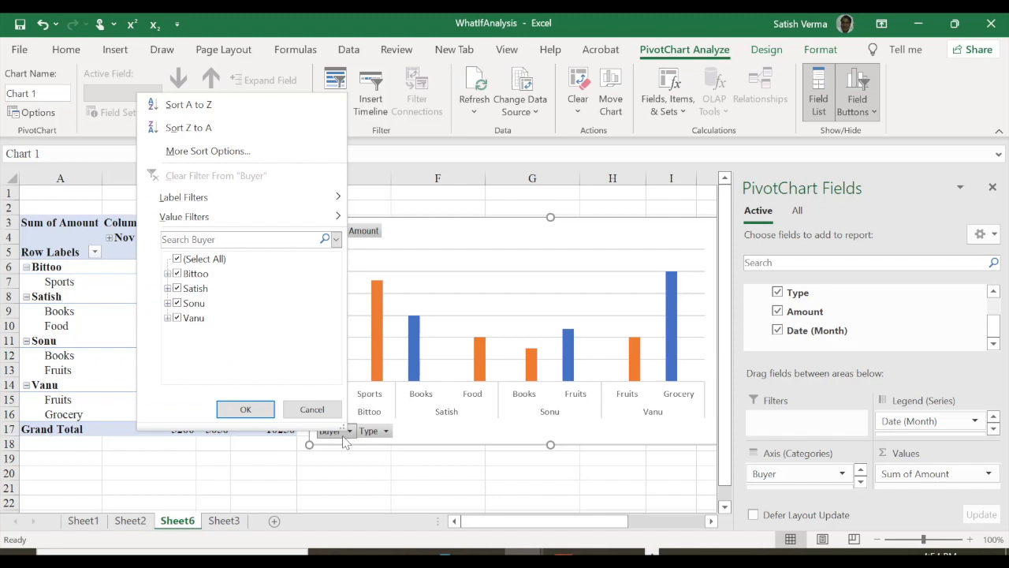
click(177, 303)
click(177, 317)
click(251, 410)
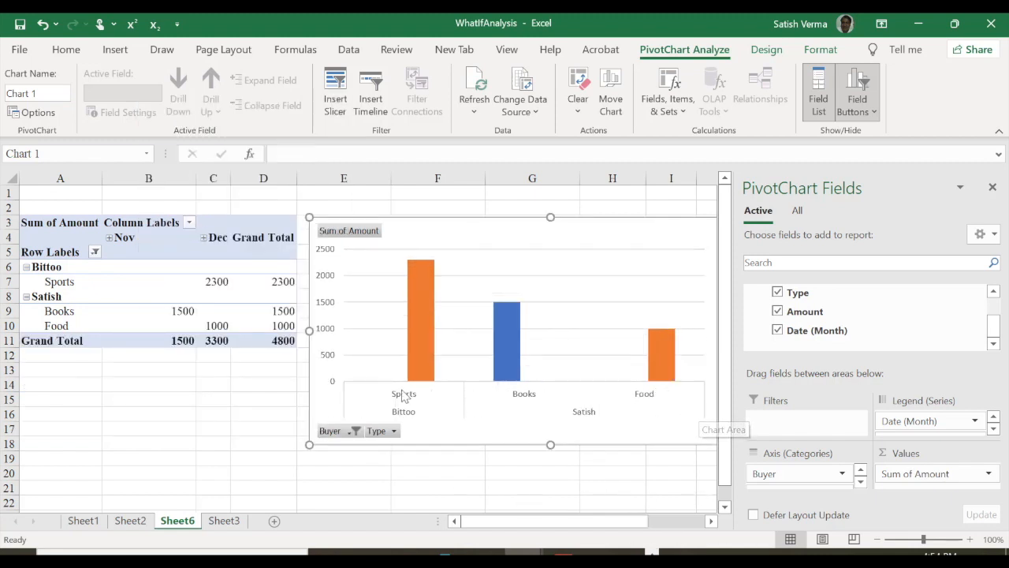
Step: Filter the PivotChart's Type field to keep only Books and Food
click(393, 431)
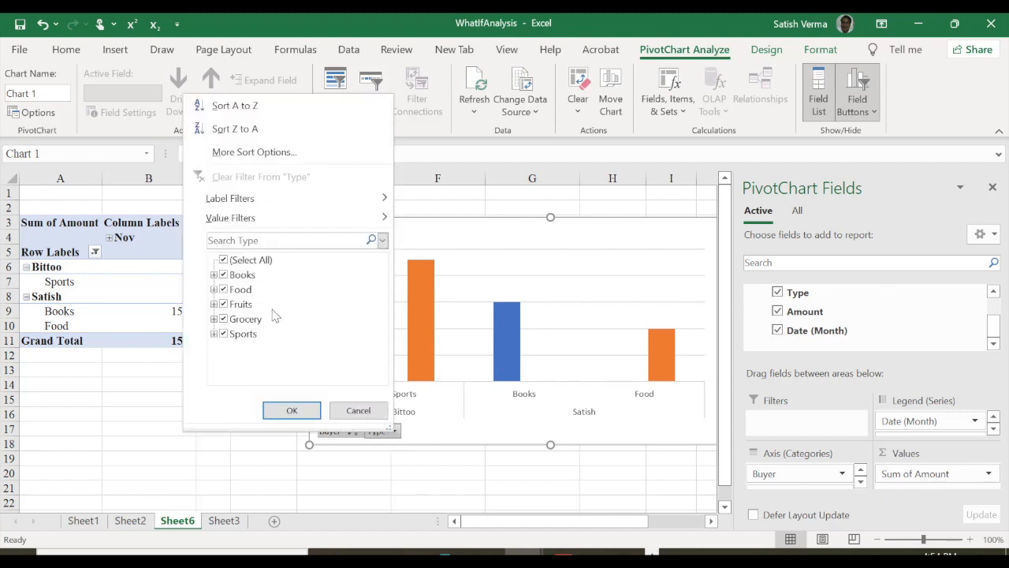
click(224, 305)
click(224, 319)
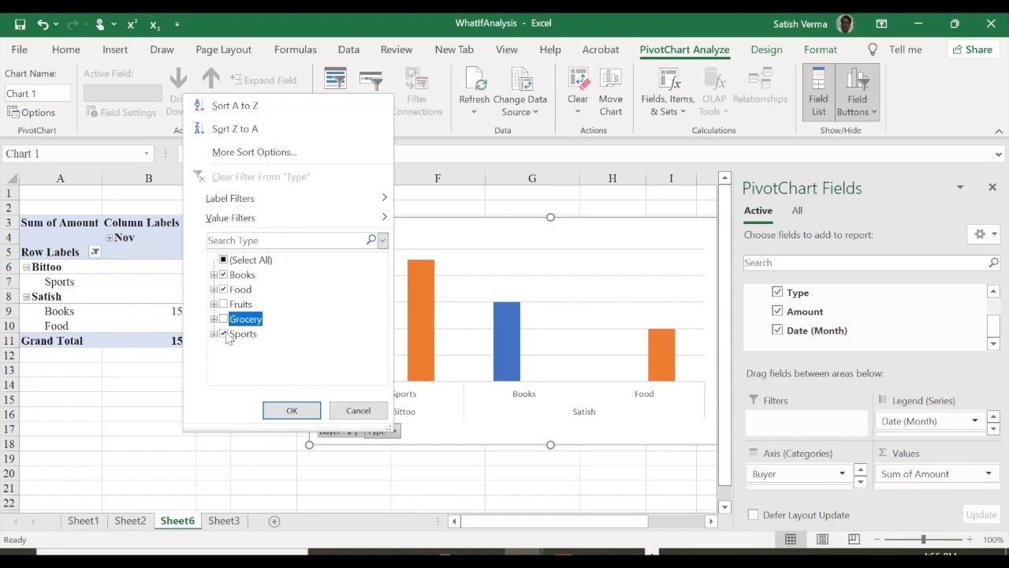
click(223, 333)
click(290, 411)
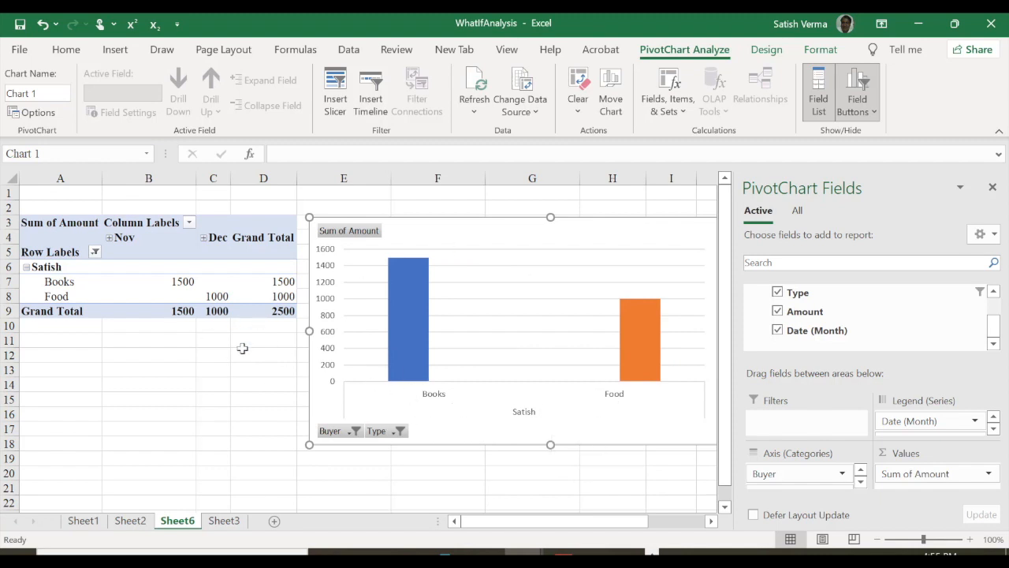
Step: Include the two excluded buyers again in the PivotChart's Buyer filter
click(355, 431)
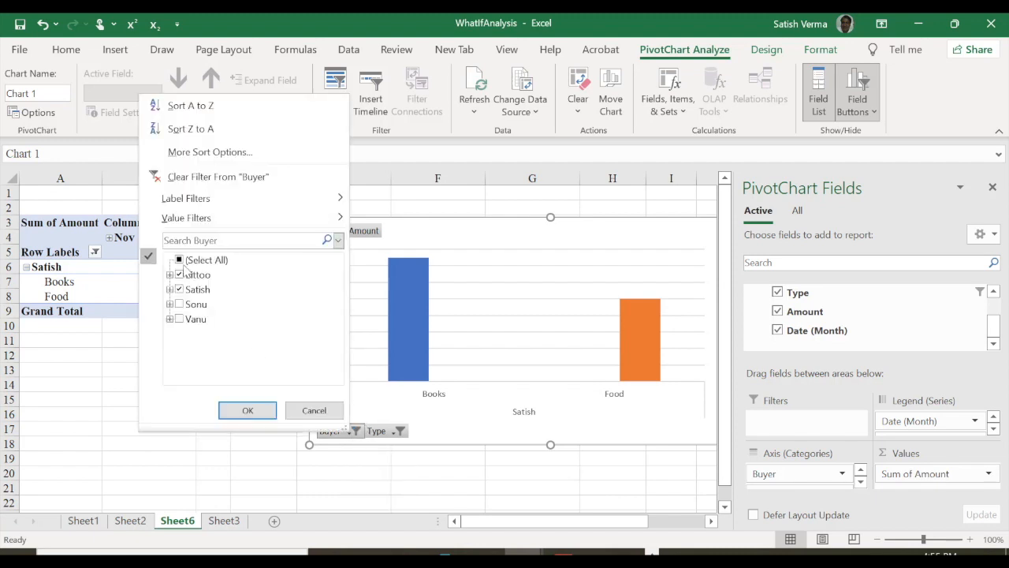
click(179, 305)
click(179, 319)
click(250, 408)
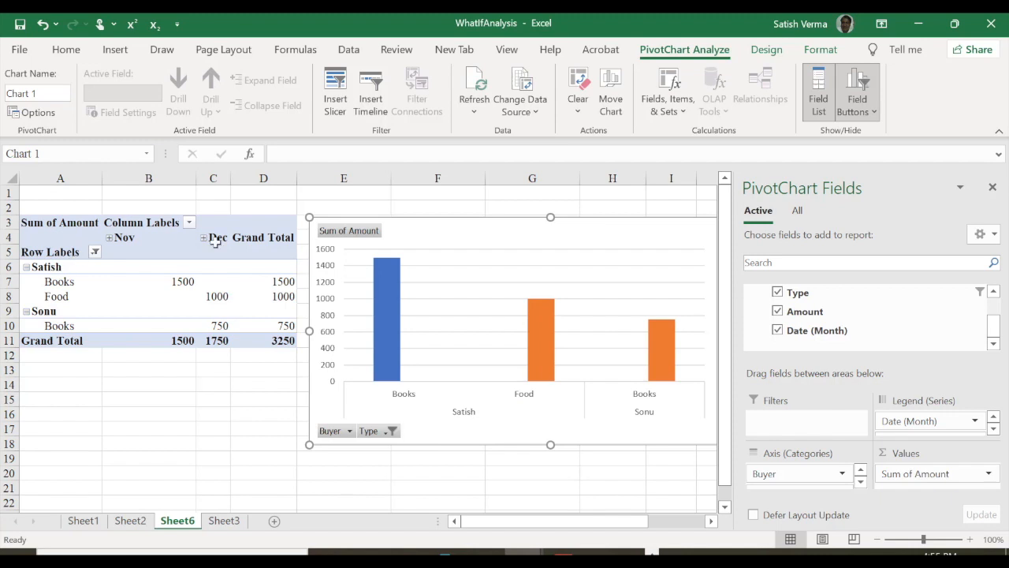
Step: Move the PivotChart over the PivotTable to expose its full legend, and review the Date (Month) filter options
drag(443, 232, 421, 222)
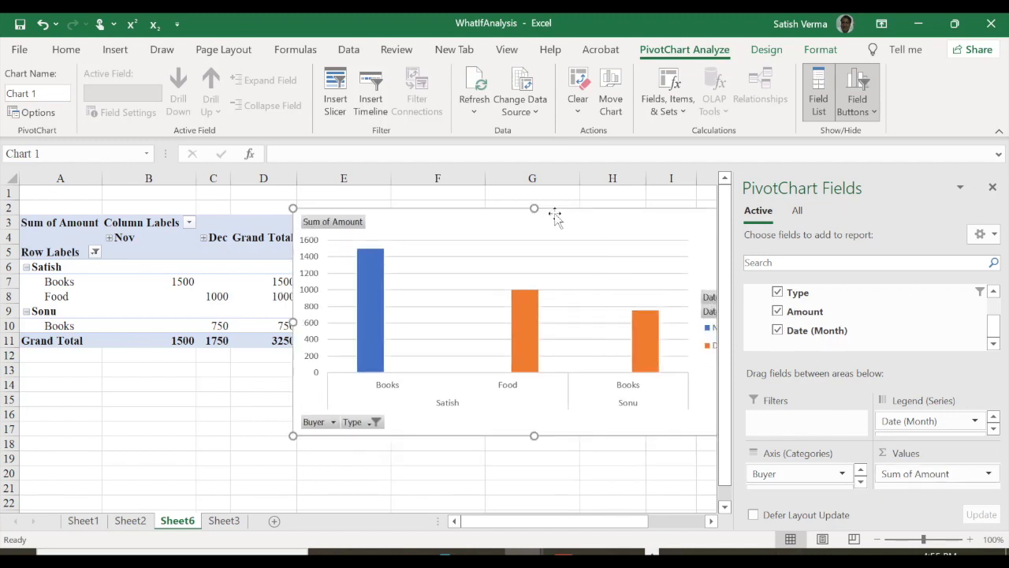
drag(636, 234, 516, 253)
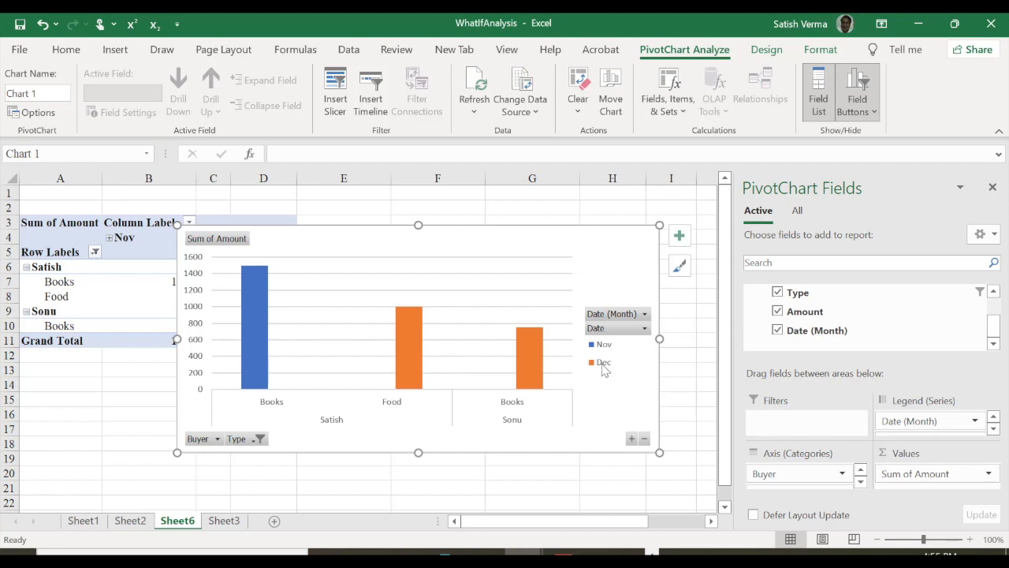
click(646, 316)
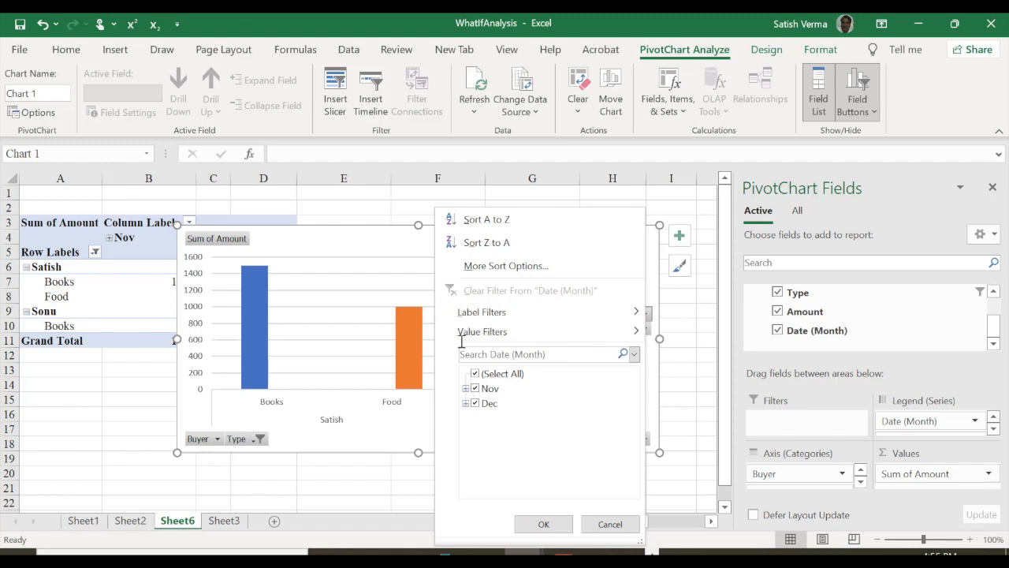
click(609, 524)
Step: Filter the PivotChart's Date field to keep only 15-Nov-21 and 10-Dec-21
click(645, 329)
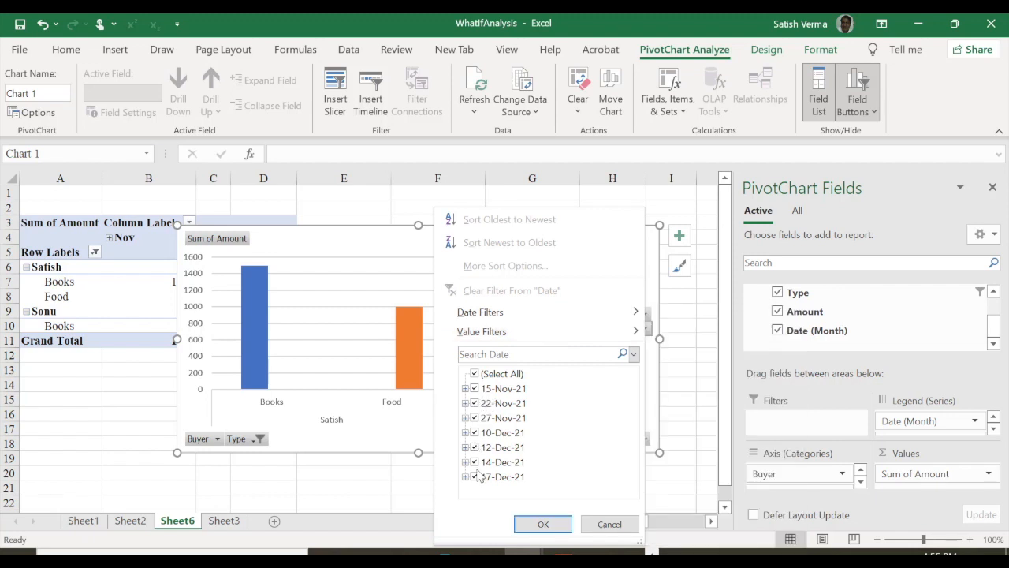
click(474, 403)
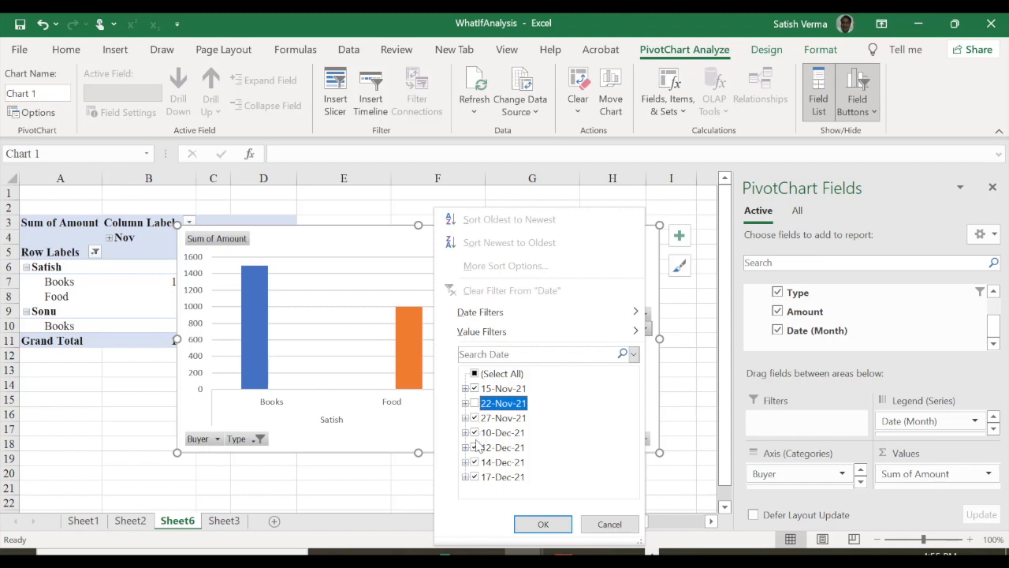
click(475, 447)
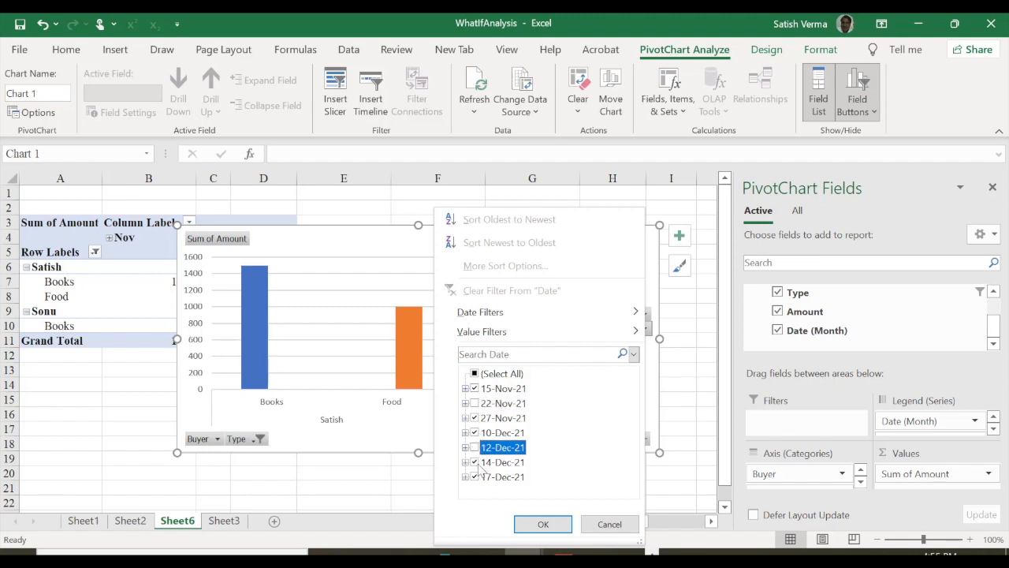
click(474, 477)
click(474, 462)
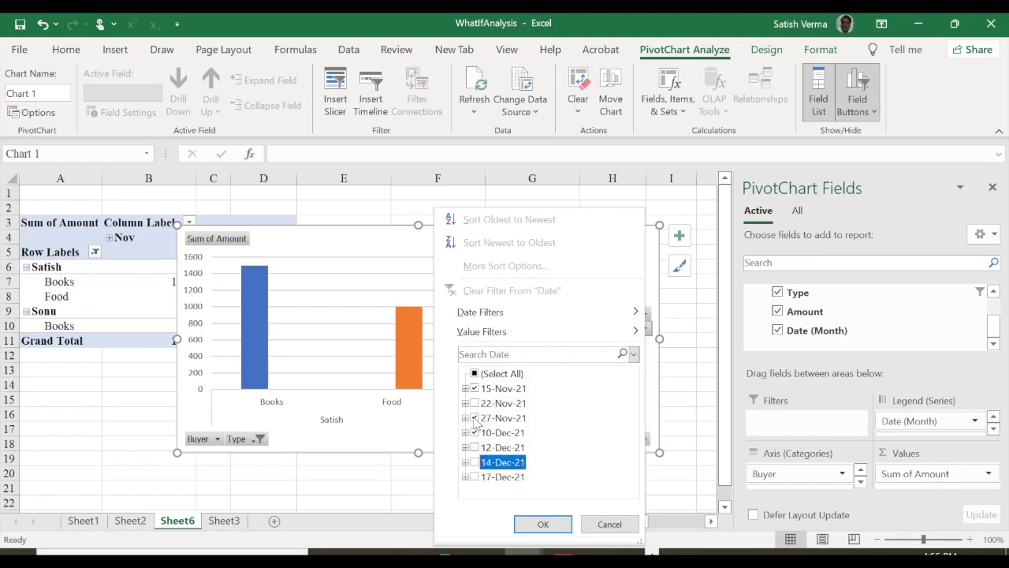
click(475, 418)
click(543, 523)
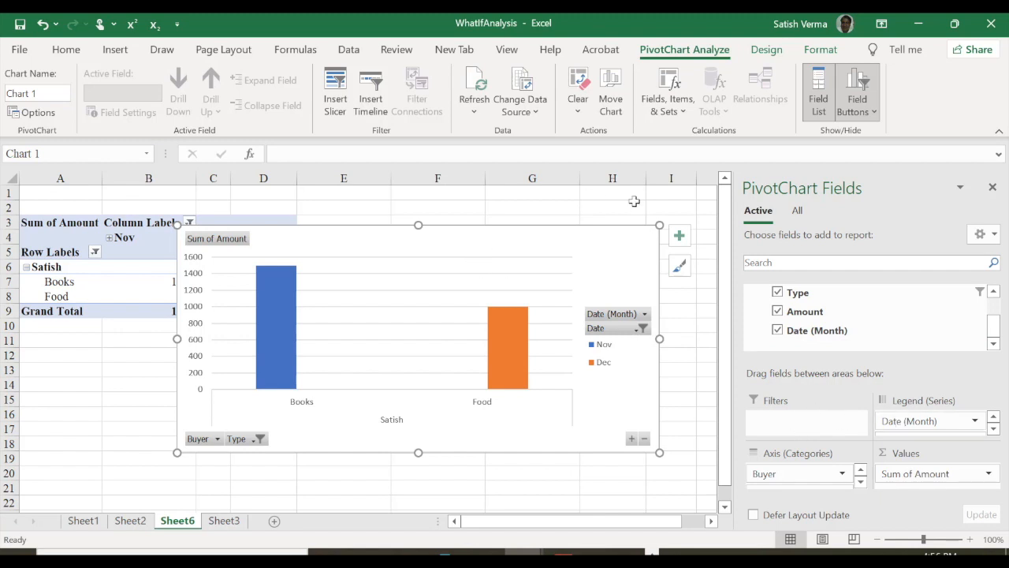
Step: Remove the Type, Amount, Date (Month), Date and Buyer fields from the PivotChart
drag(799, 293, 806, 298)
click(777, 294)
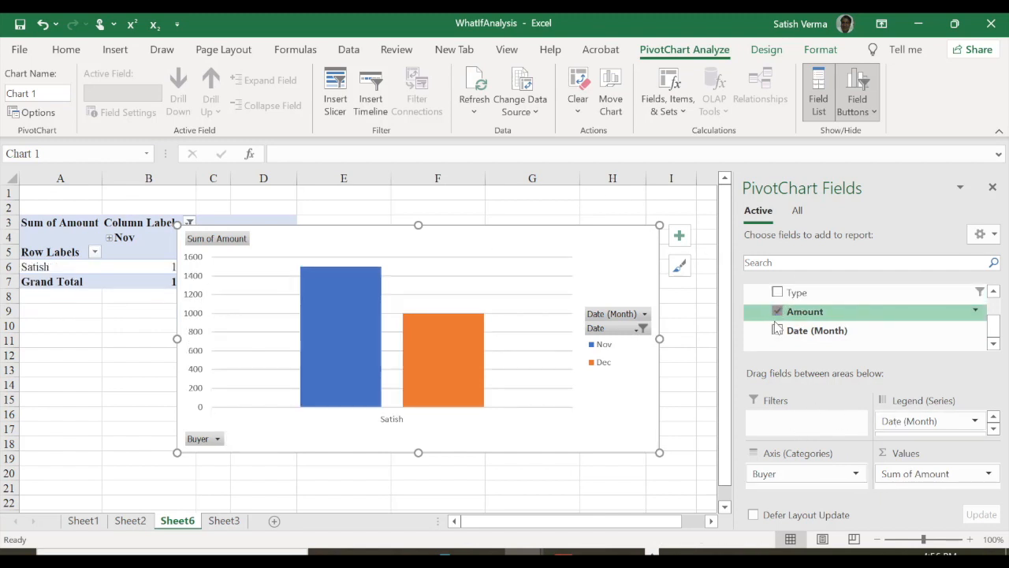
click(777, 312)
click(777, 330)
click(993, 291)
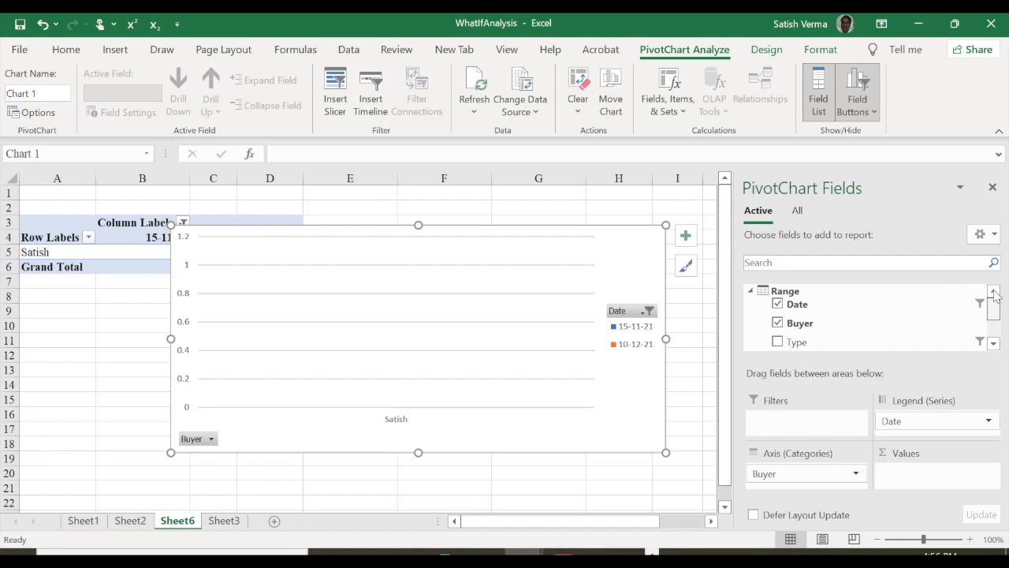
click(777, 304)
click(778, 323)
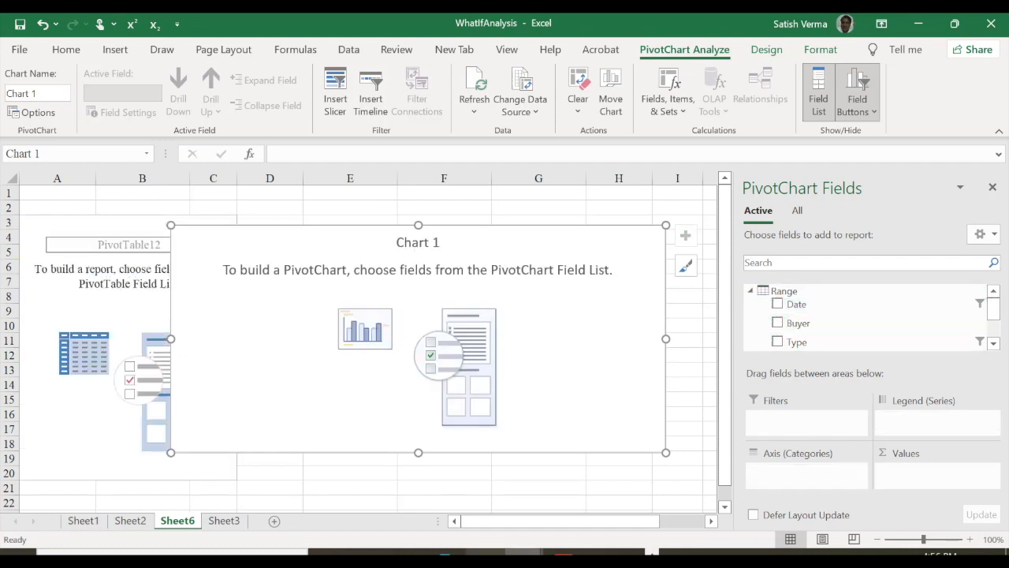
Step: Assign Amount to Values, Date to Filters, Buyer to Axis (Categories) and Type to Legend (Series)
click(993, 349)
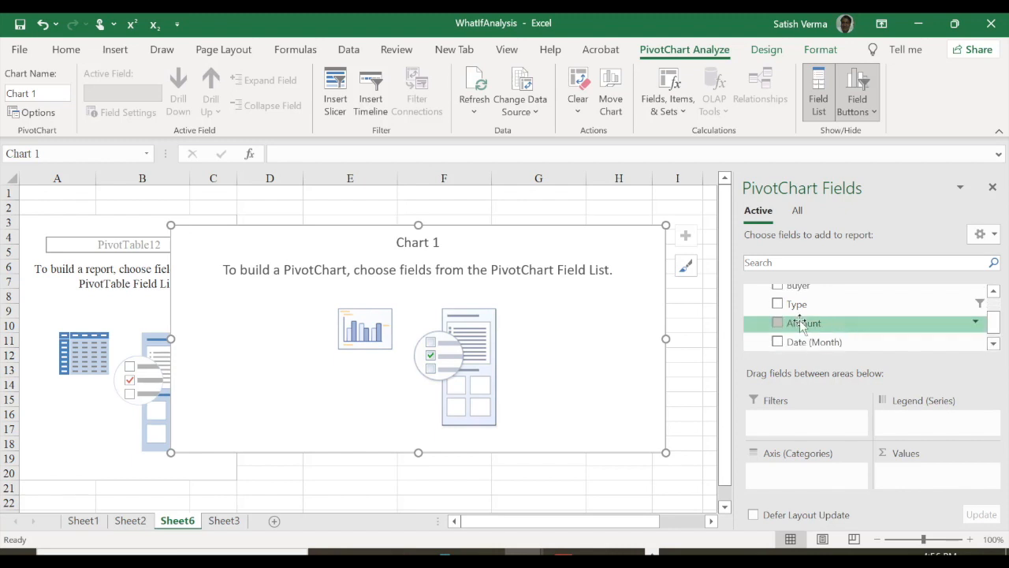
drag(803, 330, 917, 475)
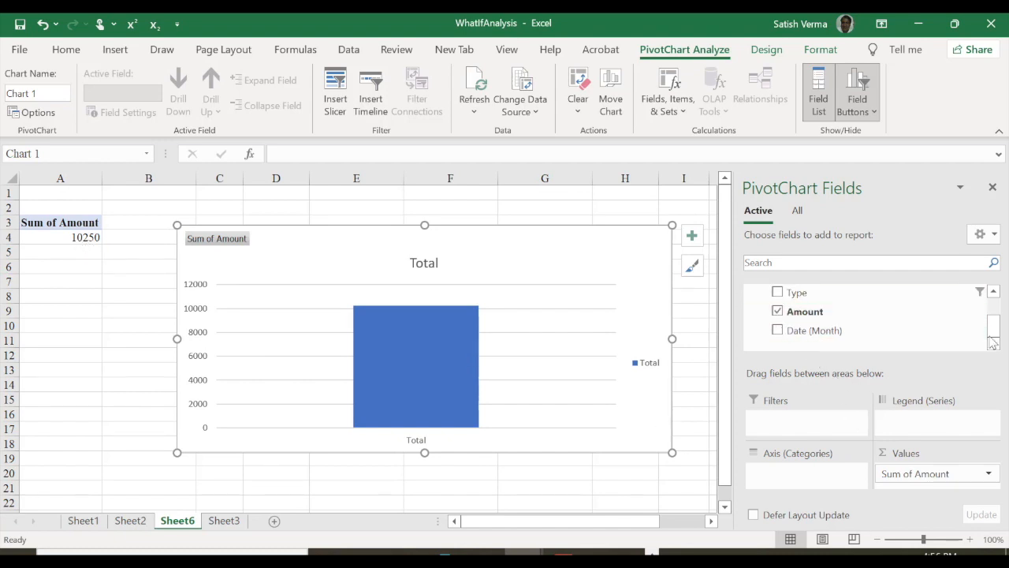
scroll(991, 339, up, 2)
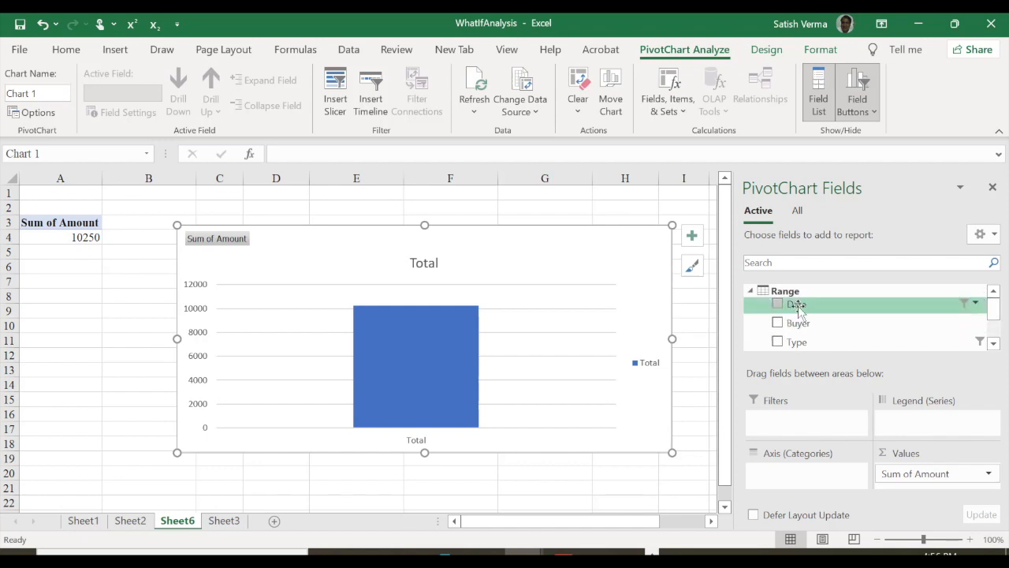
drag(796, 307, 793, 423)
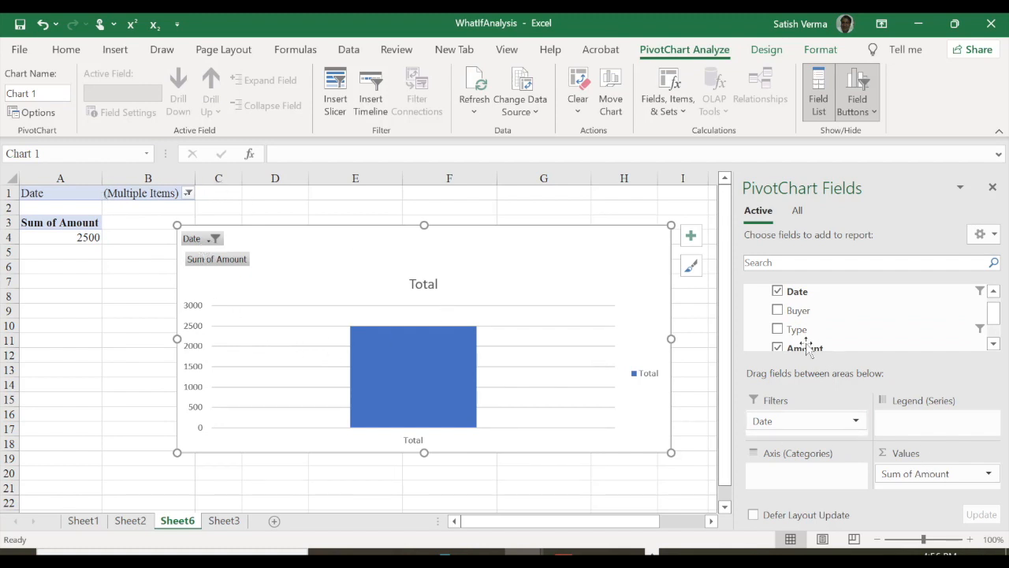
drag(778, 313, 795, 473)
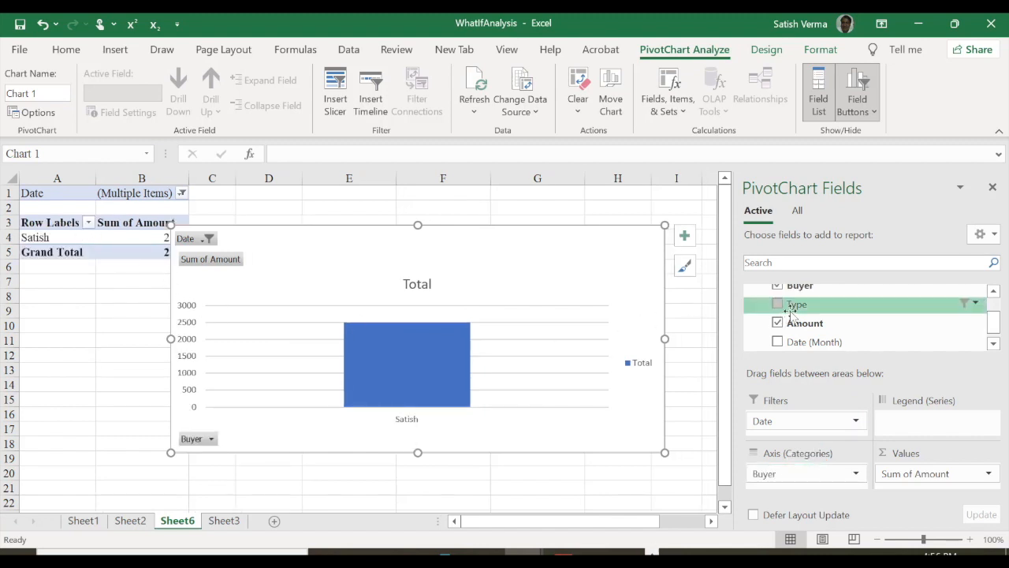
drag(804, 309, 922, 421)
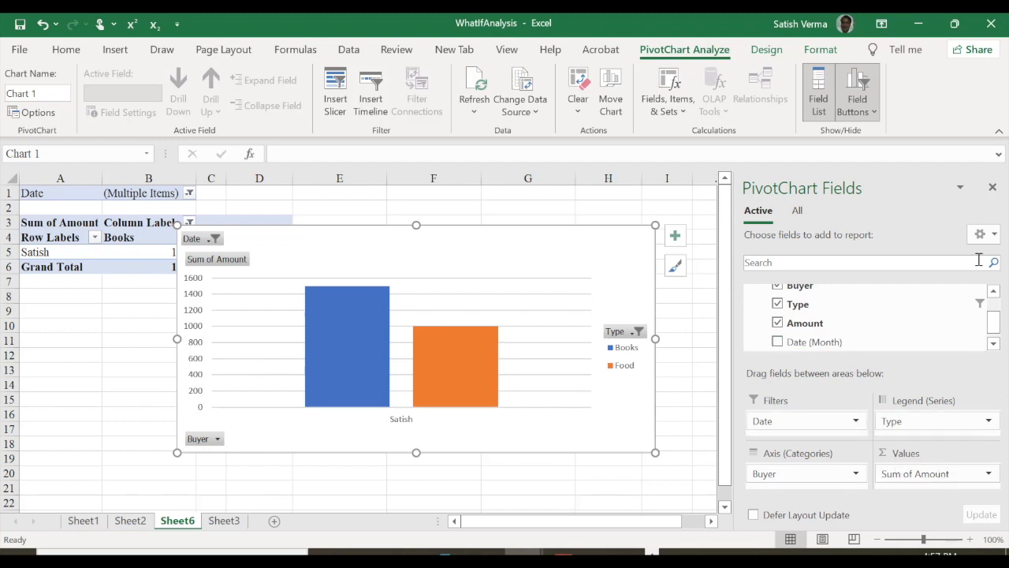
Step: Show the fields and areas sections side by side, and remove Amount, Date, Buyer and Type from the PivotChart
click(995, 236)
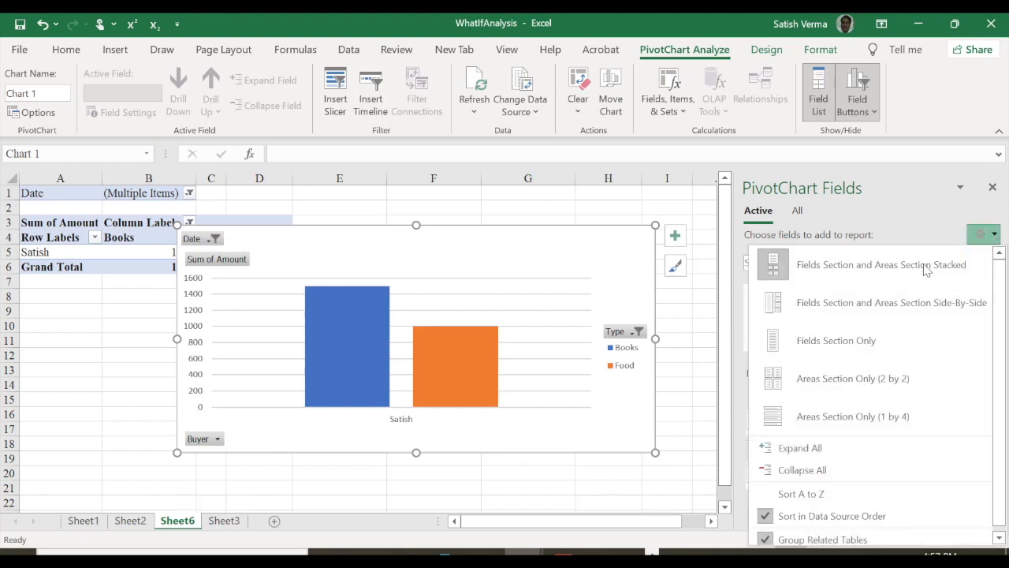
click(826, 302)
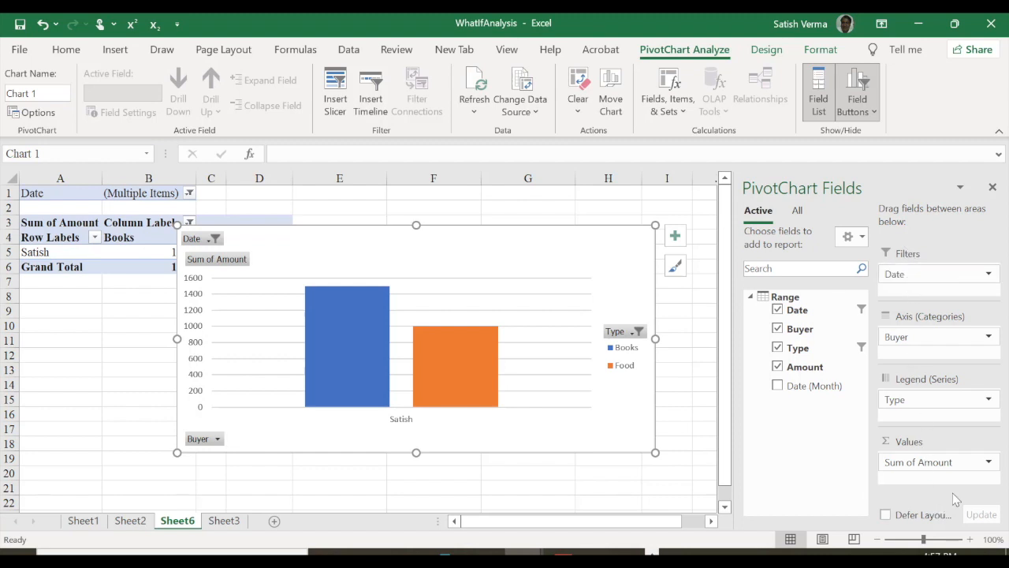
click(778, 368)
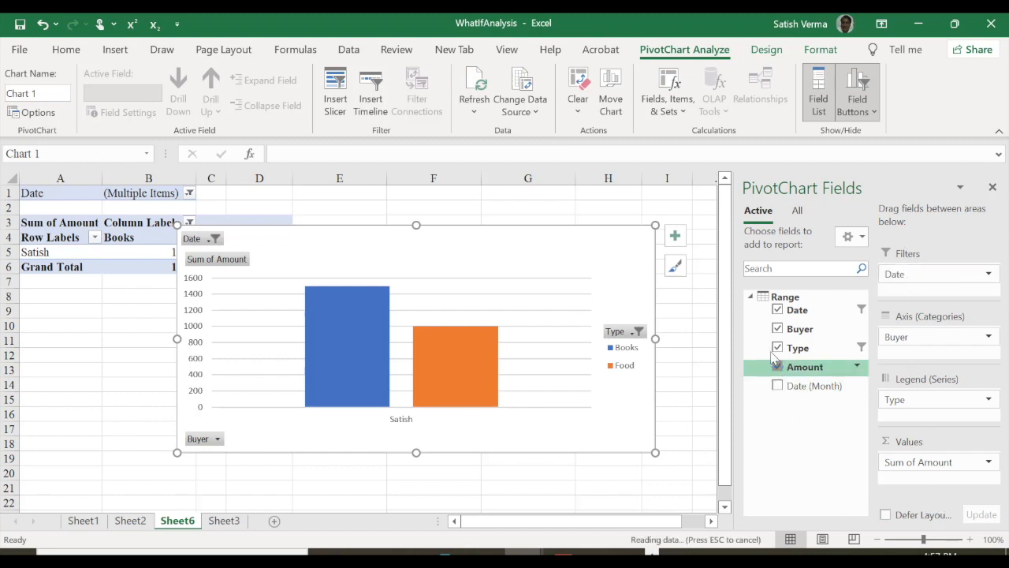
click(778, 311)
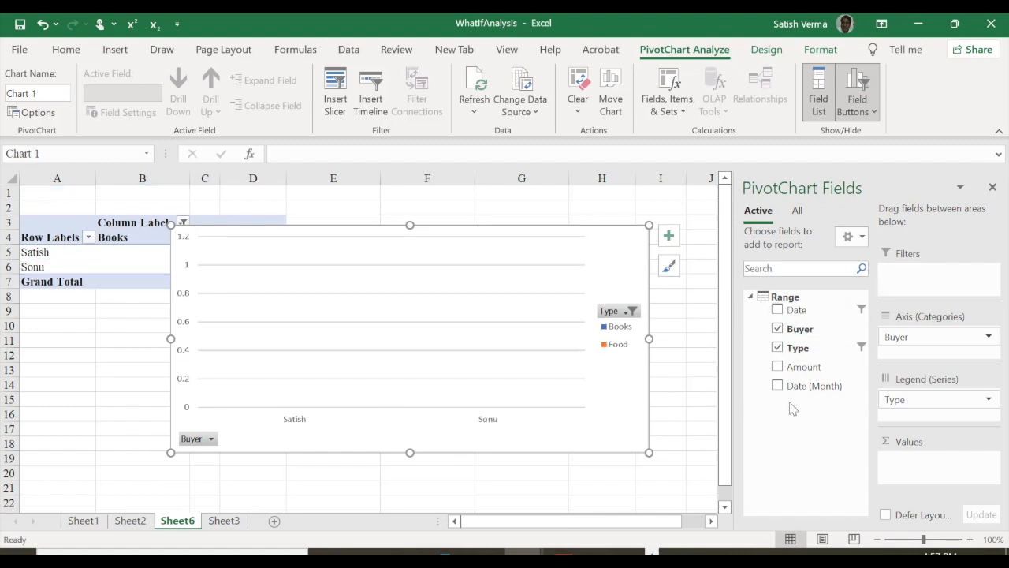
click(778, 329)
click(779, 348)
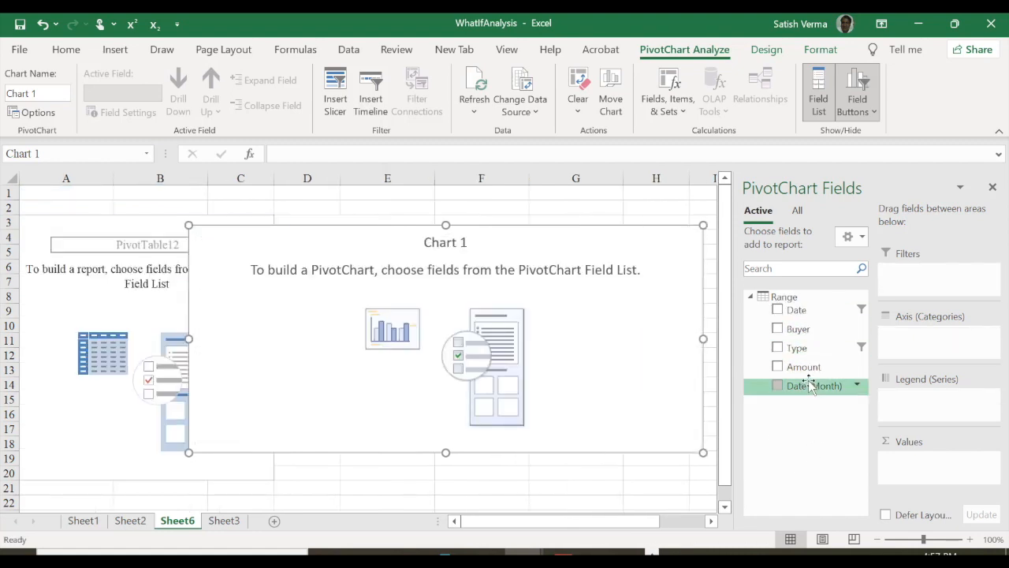
Step: Assign Amount to Values and Buyer to Axis (Categories), and move the PivotChart clear of the PivotTable
drag(802, 368, 944, 460)
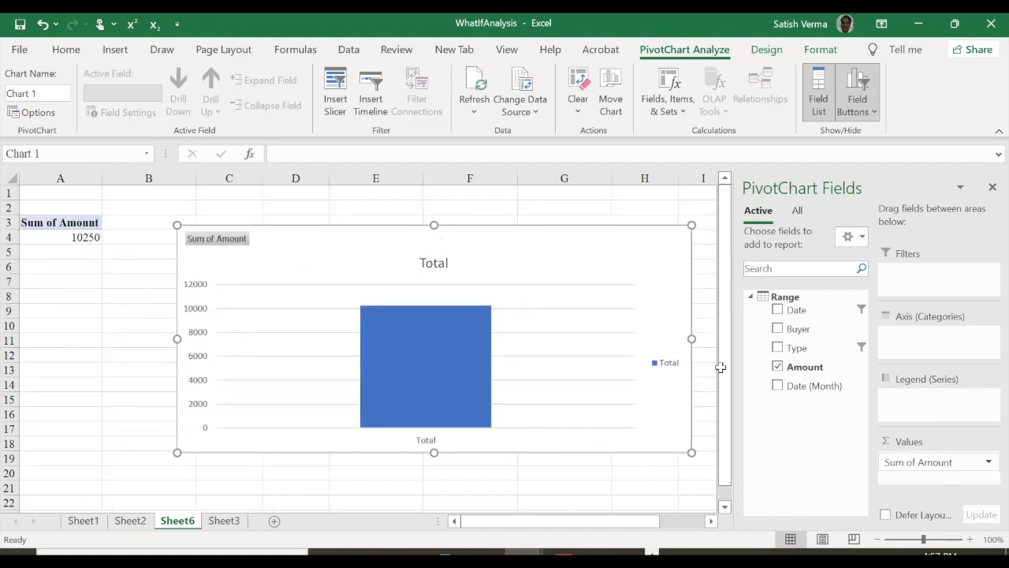
drag(796, 329, 932, 350)
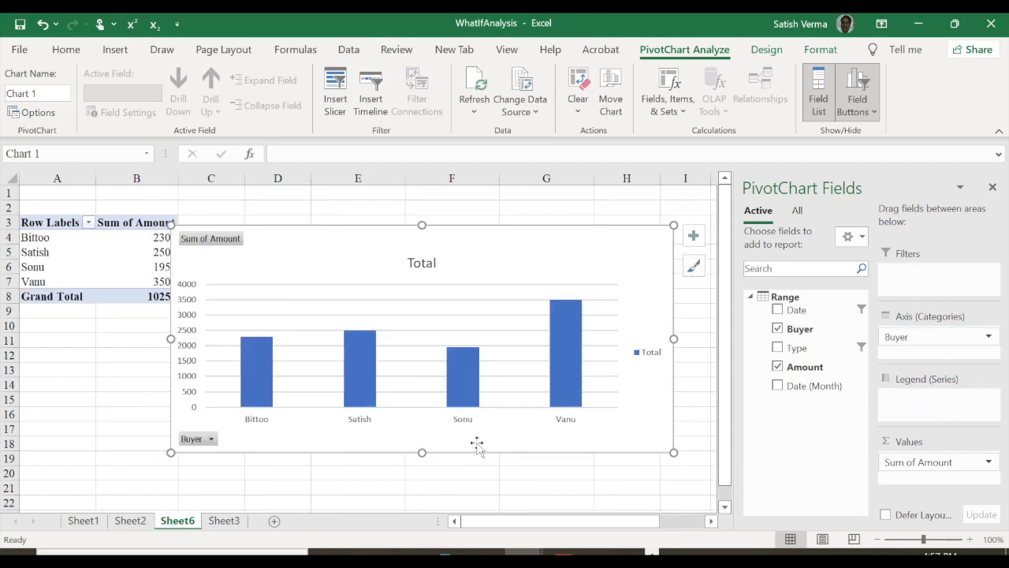
drag(269, 250, 296, 233)
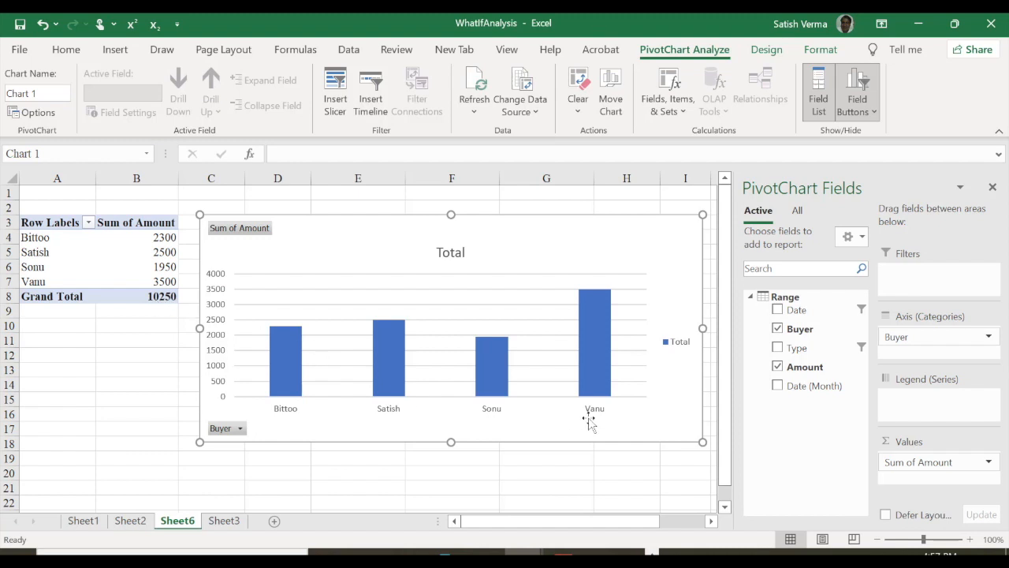
Step: Filter the PivotChart's Buyer field to keep only the first two buyers in the list
click(239, 428)
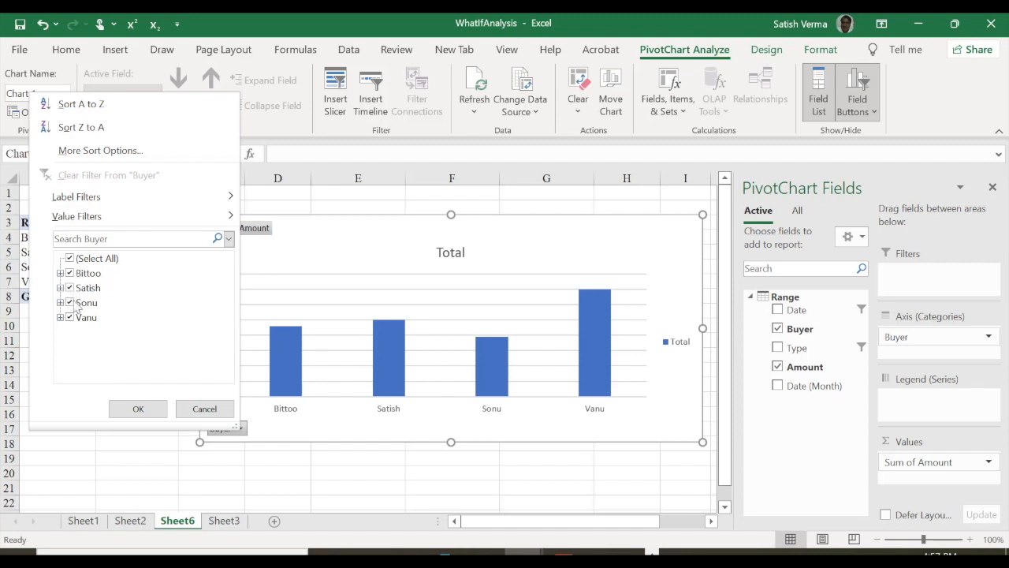
click(138, 408)
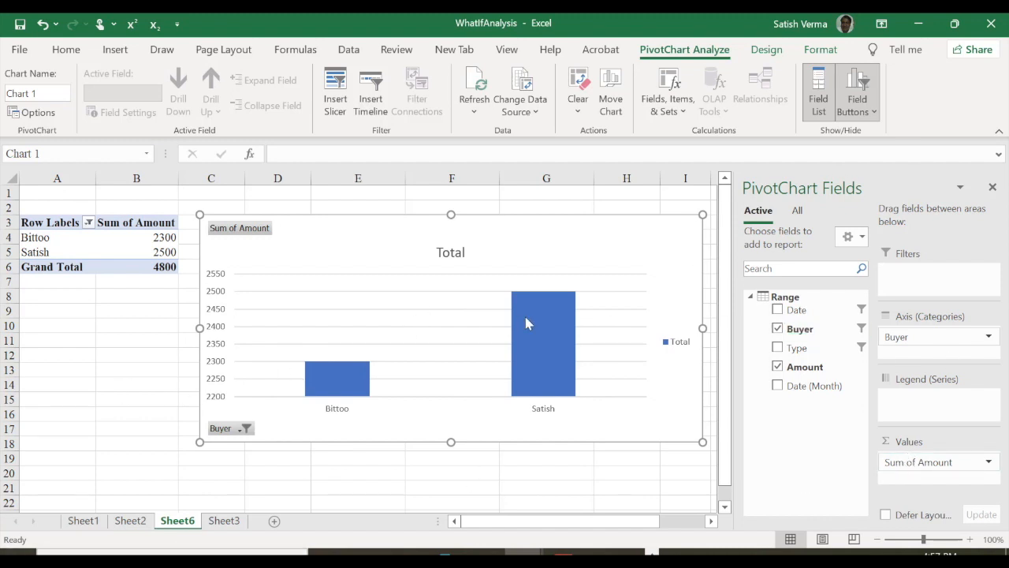
click(563, 554)
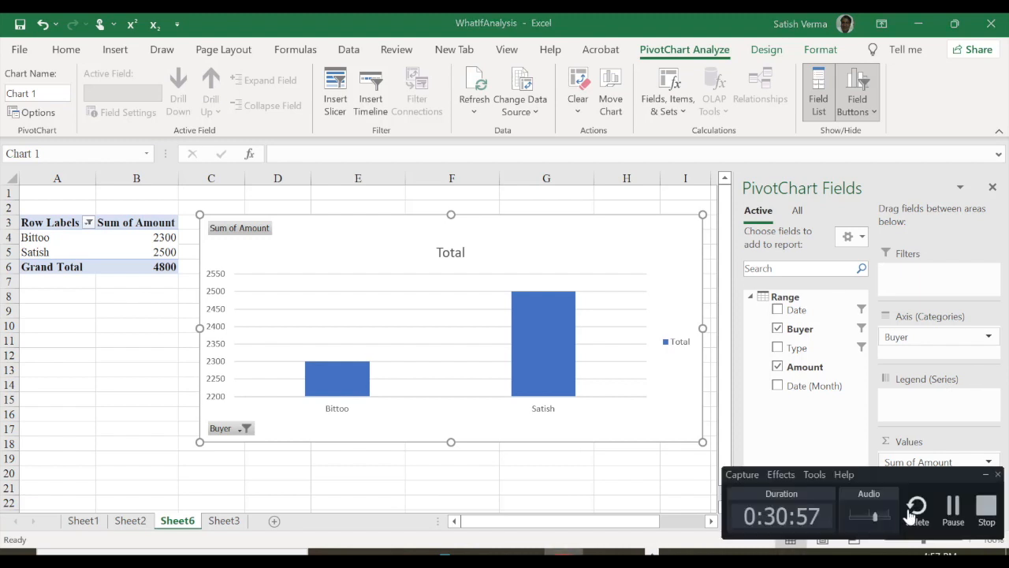
click(952, 511)
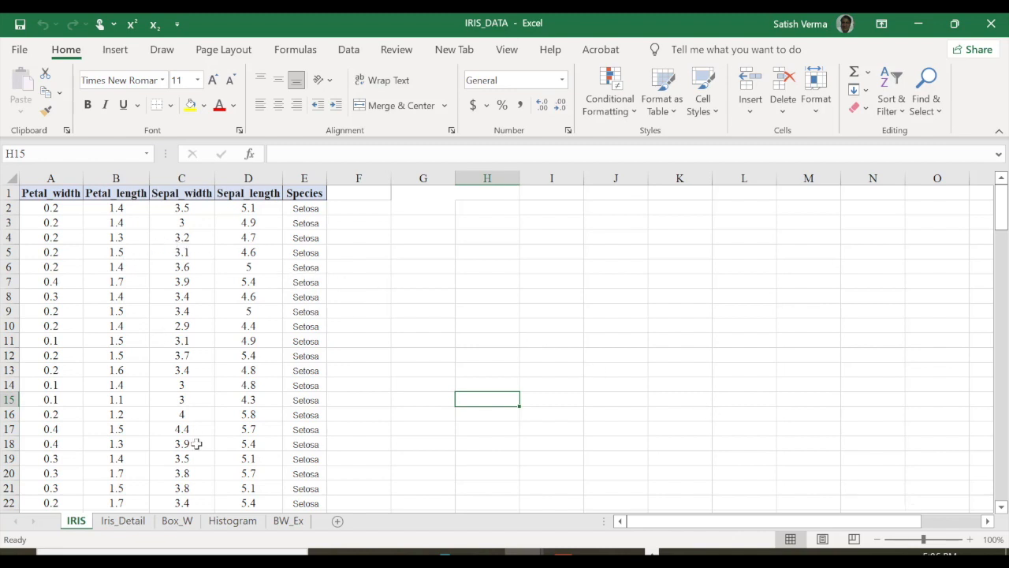
Step: Examine the dataset description on the Iris_Detail sheet and the full range of records on the IRIS sheet
click(125, 520)
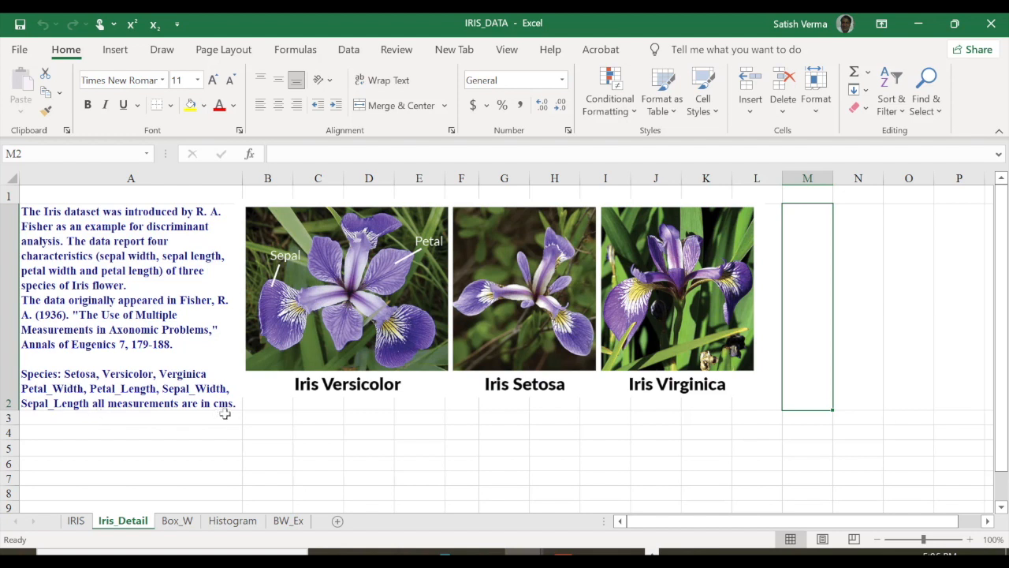
click(77, 521)
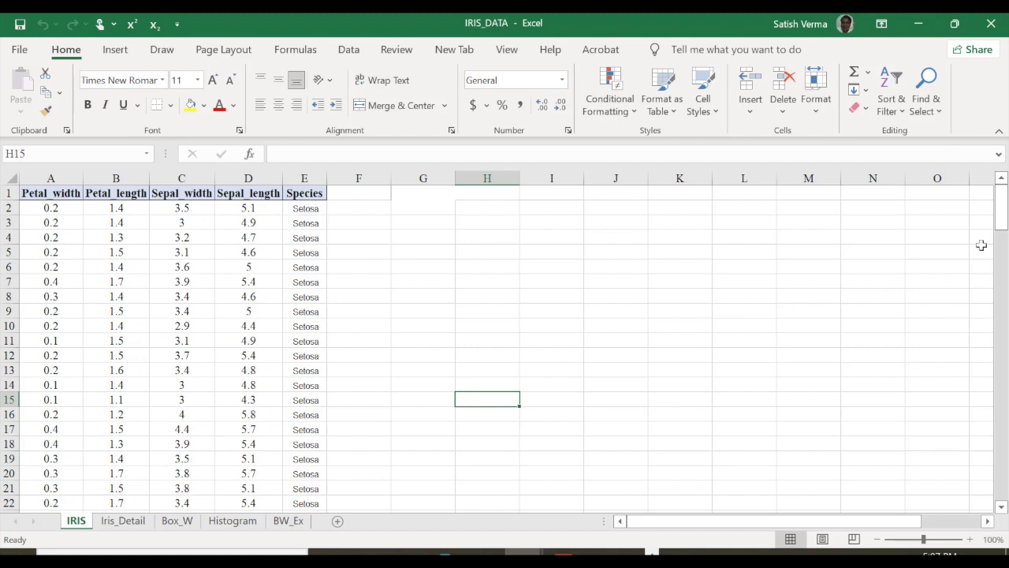
drag(1002, 207, 1001, 465)
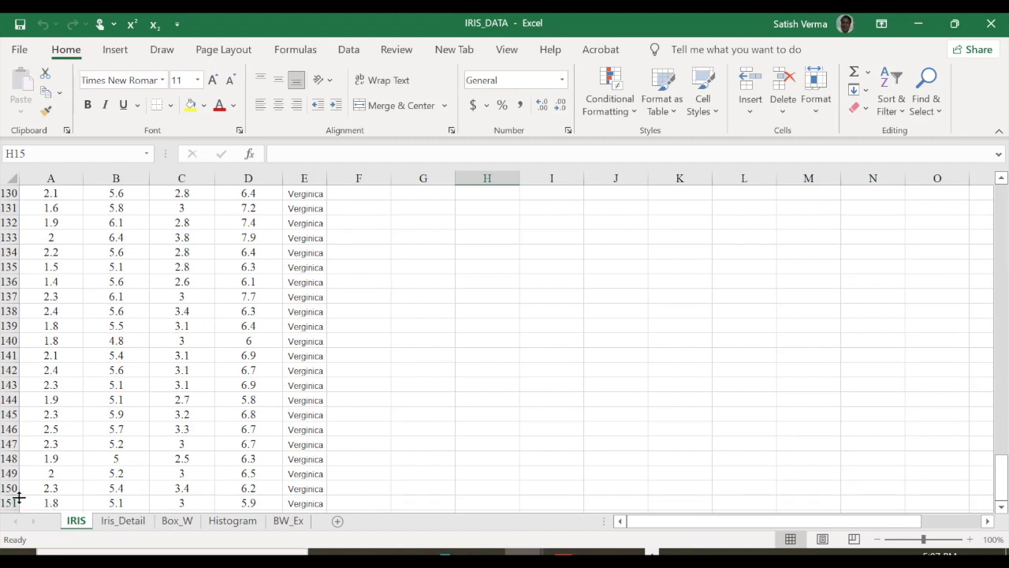
drag(1001, 483, 1004, 198)
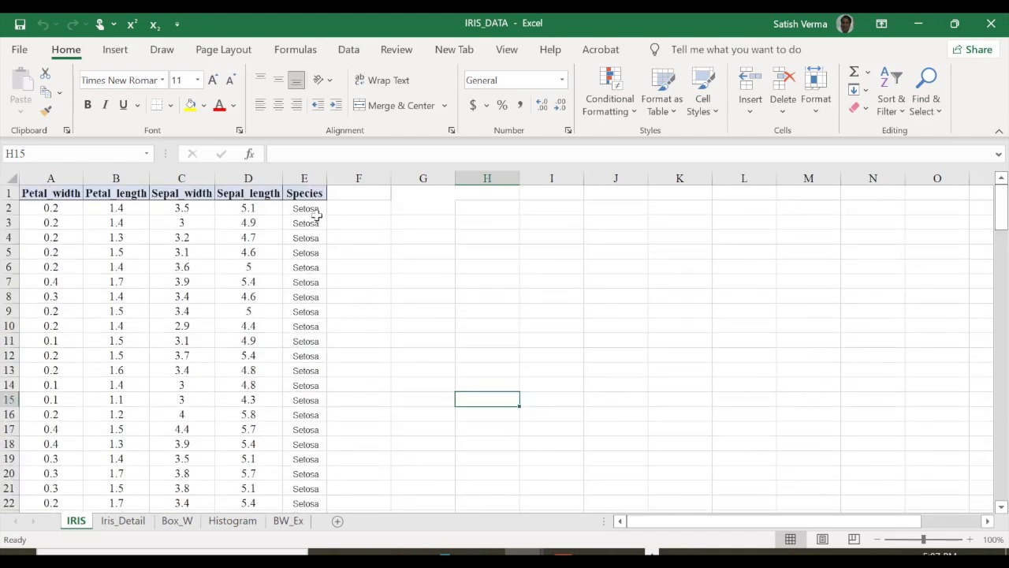
Step: Look through the IRIS sheet's Setosa records as far as the chart placed beside them
click(1001, 507)
click(1002, 507)
scroll(1001, 507, down, 15)
drag(998, 325, 989, 193)
drag(1007, 239, 1001, 194)
scroll(877, 291, up, 1)
click(1002, 507)
click(1002, 508)
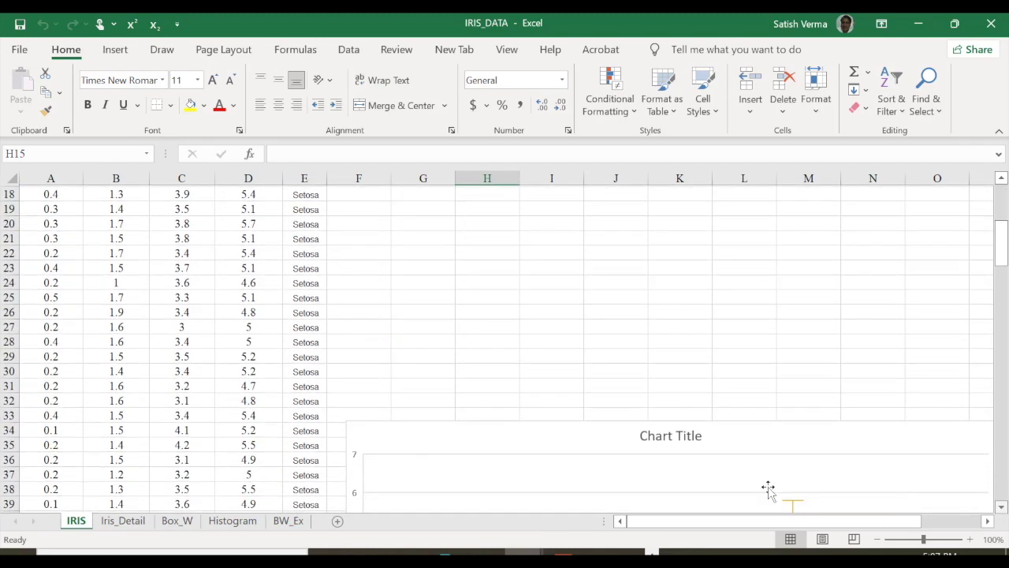
Step: Move the box plot chart slightly lower and select the first Versicolor entry in the Species column, cell E52
drag(603, 467, 631, 498)
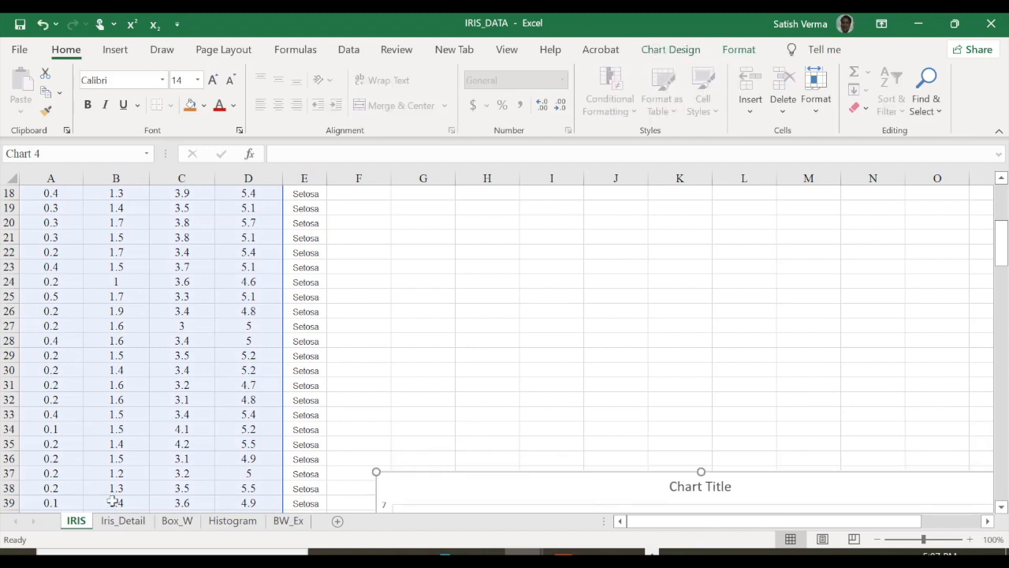
click(1002, 507)
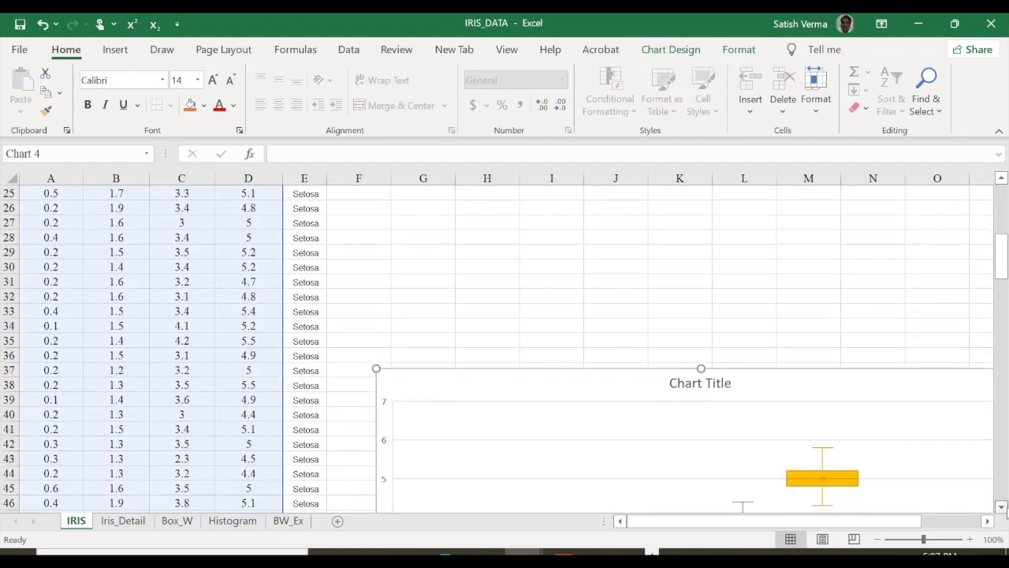
click(1002, 508)
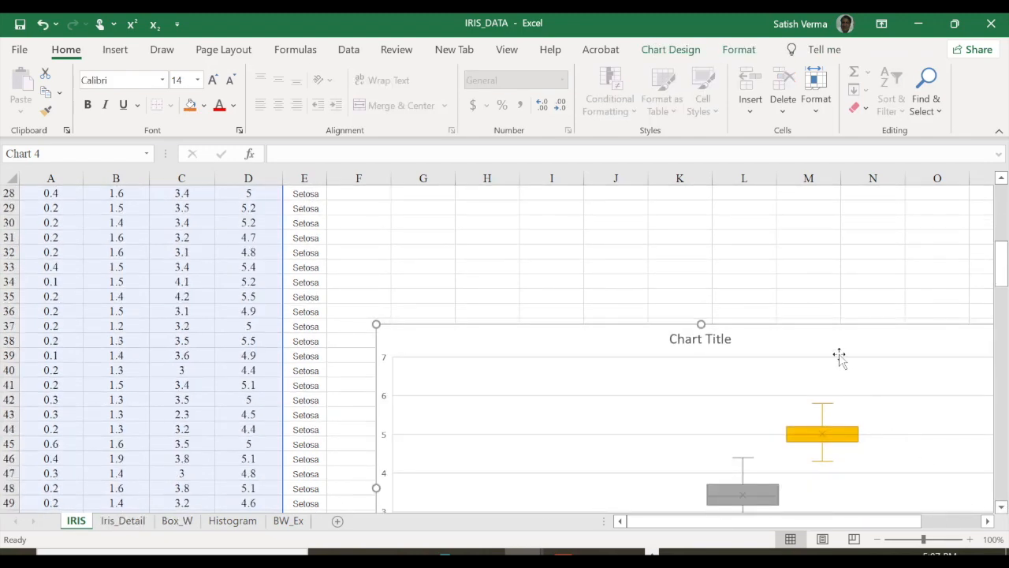
click(1003, 507)
click(1002, 507)
click(1002, 507)
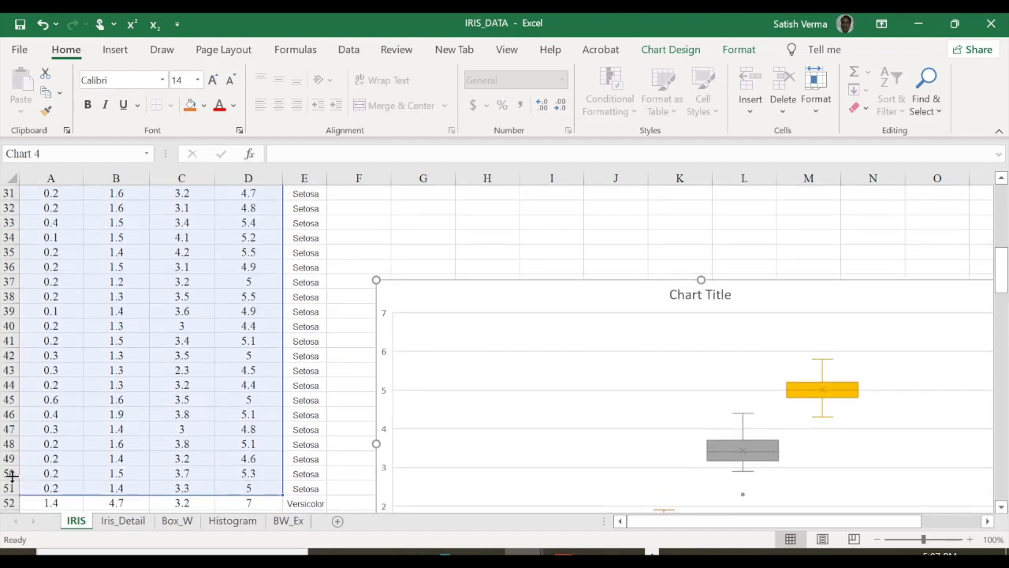
click(291, 477)
click(308, 503)
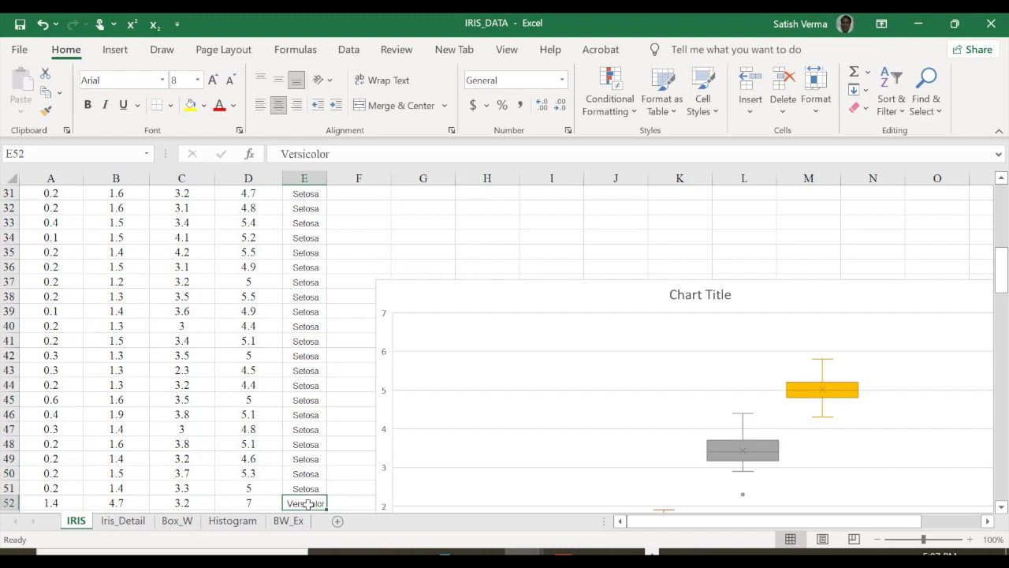
Step: Move the box plot chart further down the sheet and select row 51, the last Setosa row
drag(935, 300, 1004, 511)
click(1003, 508)
click(1003, 508)
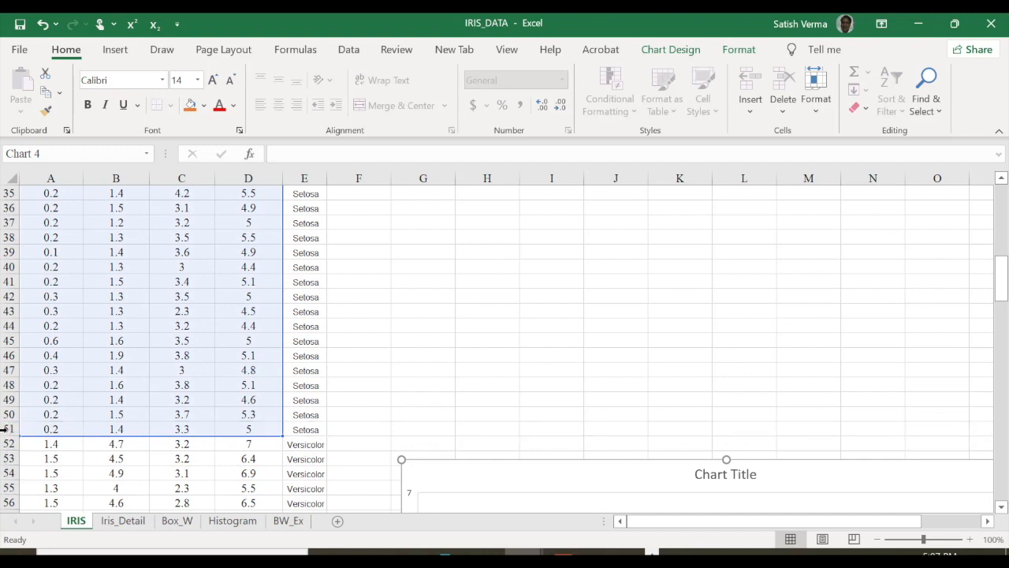
click(372, 393)
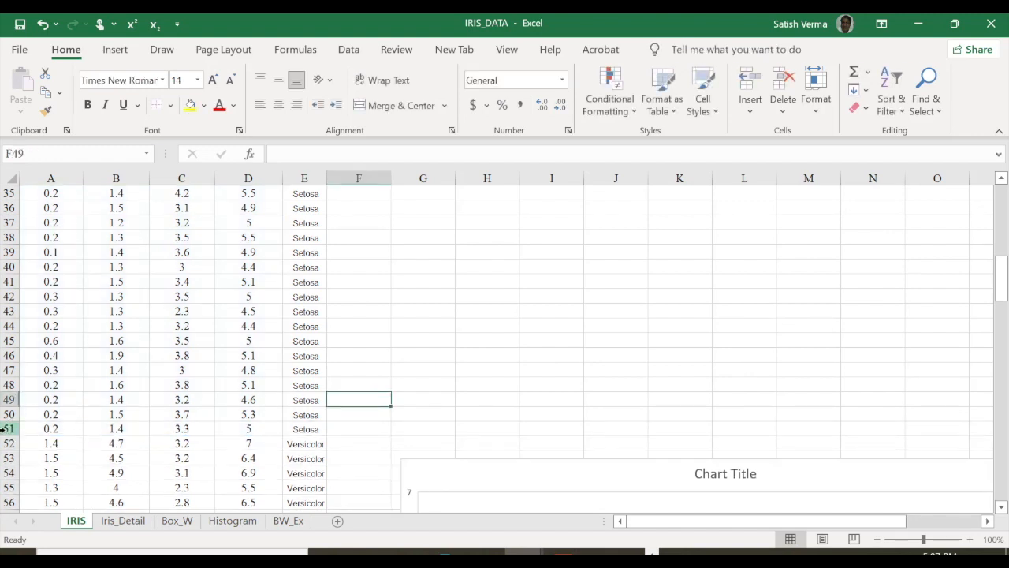
click(4, 428)
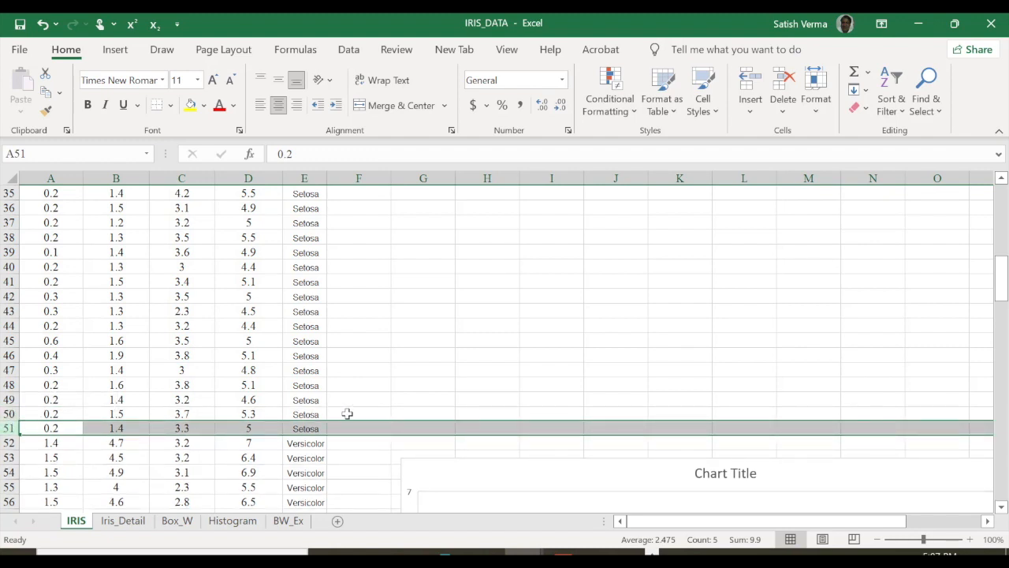
Step: Start the Descriptive Statistics analysis tool and clear its existing input range
drag(1001, 277, 1001, 202)
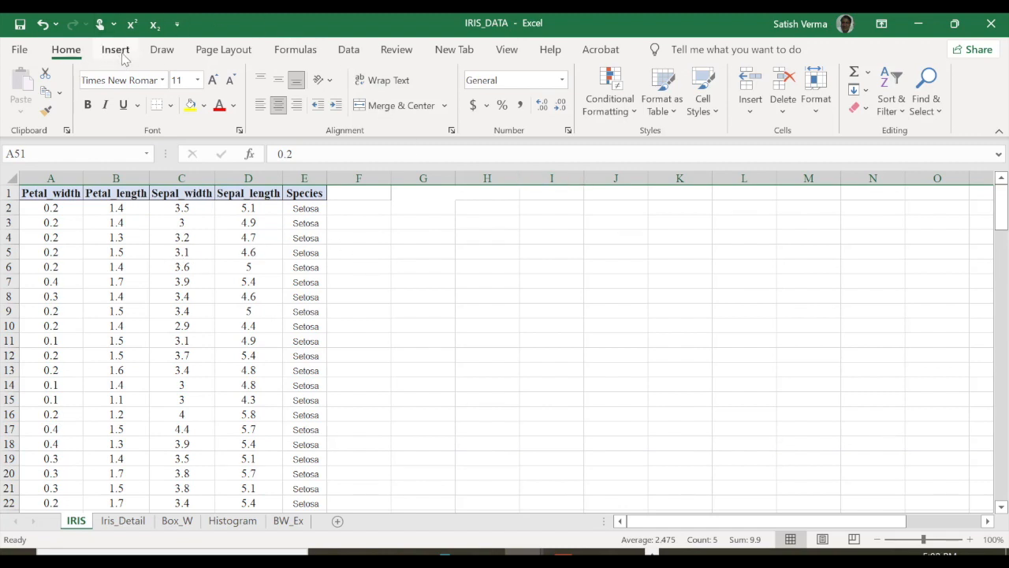
click(350, 49)
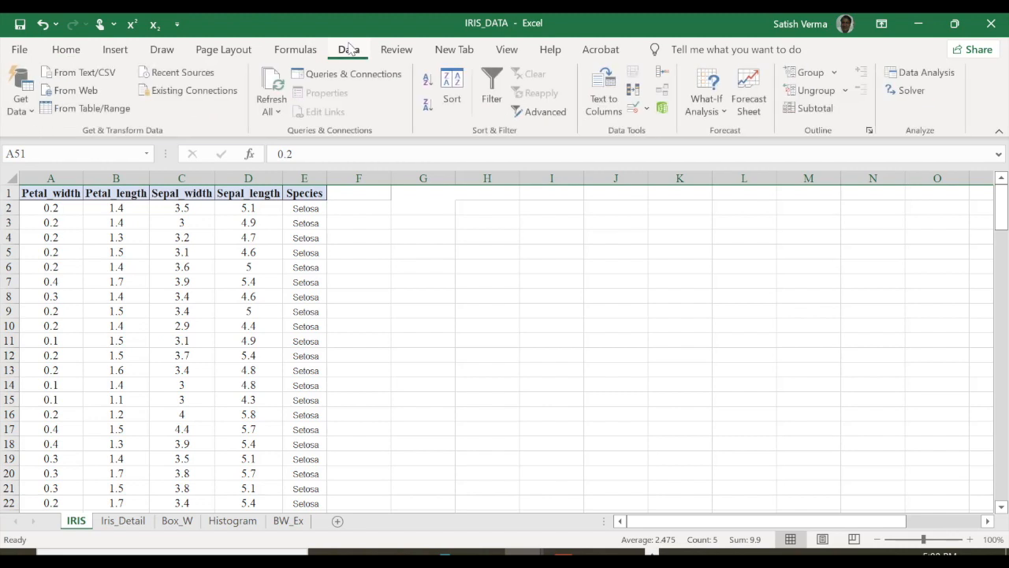
click(927, 73)
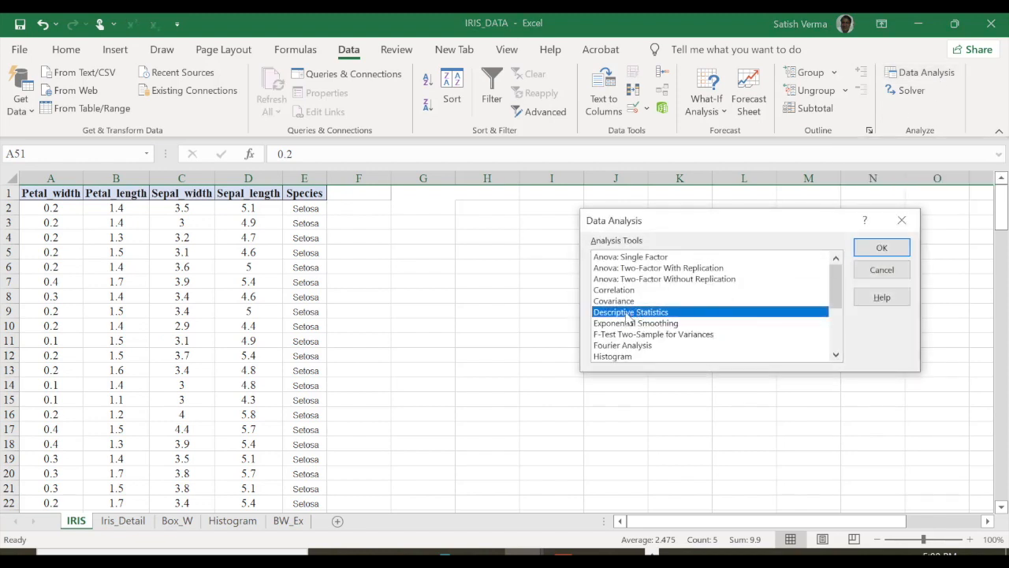
click(878, 252)
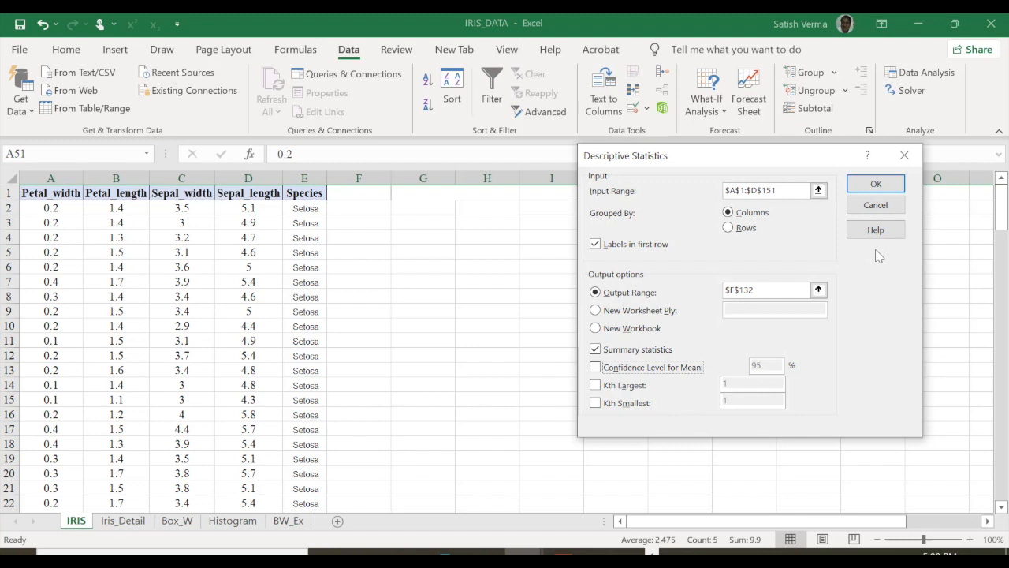
drag(800, 194, 702, 194)
key(BackSpace)
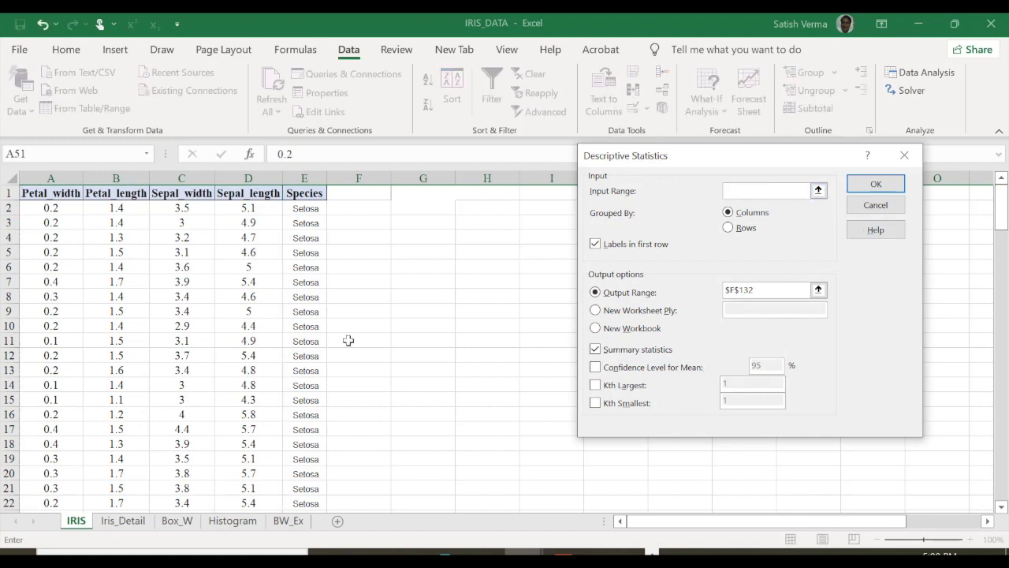
click(818, 192)
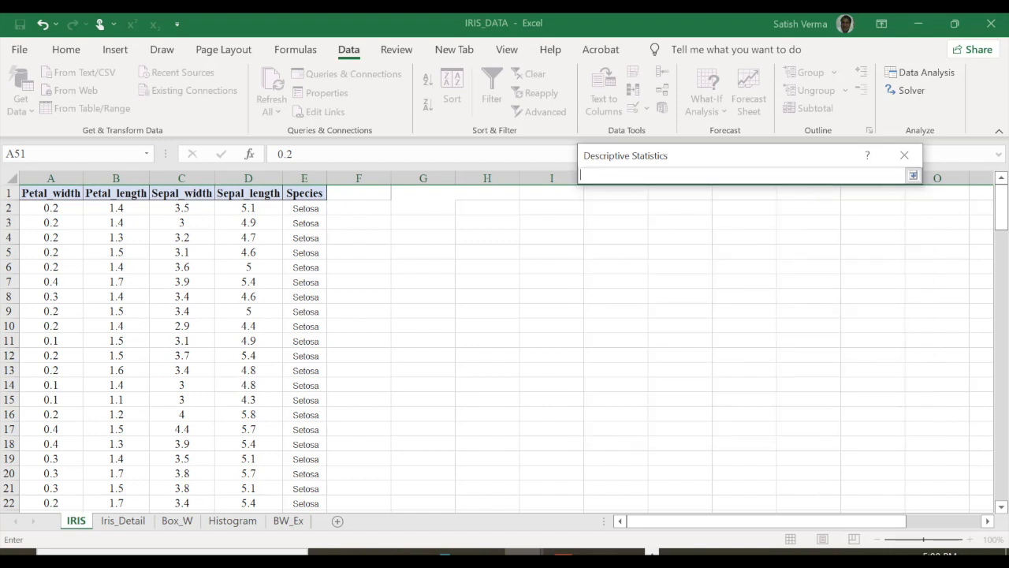
drag(26, 193, 265, 453)
click(383, 426)
click(618, 424)
drag(679, 415, 685, 403)
click(967, 427)
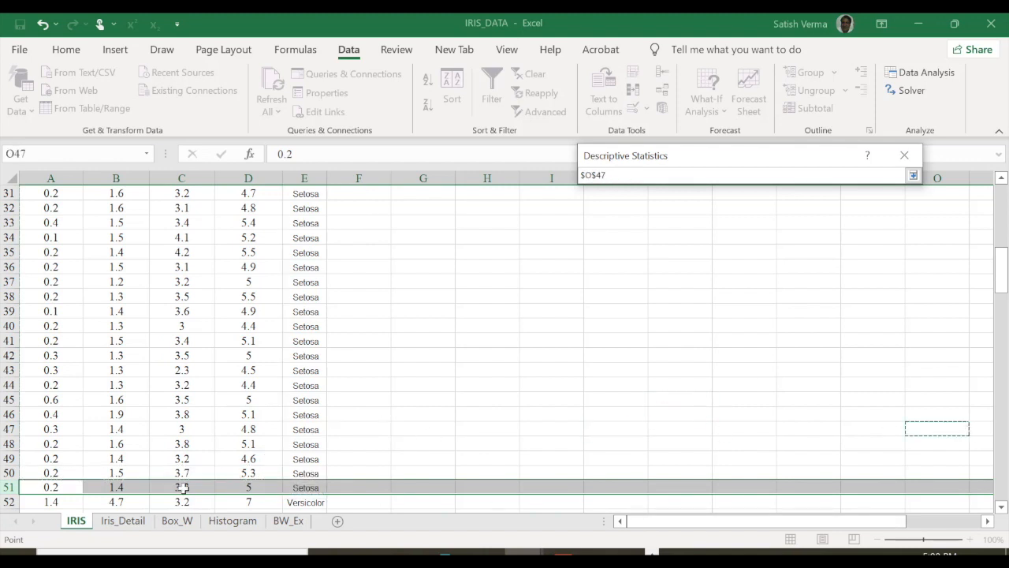
click(10, 487)
click(360, 442)
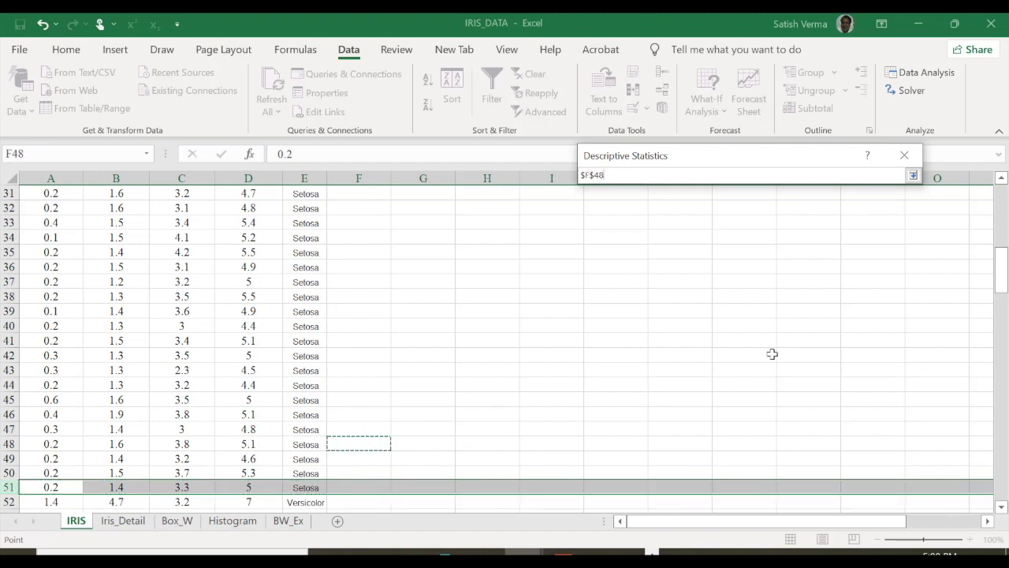
drag(617, 174, 540, 171)
key(BackSpace)
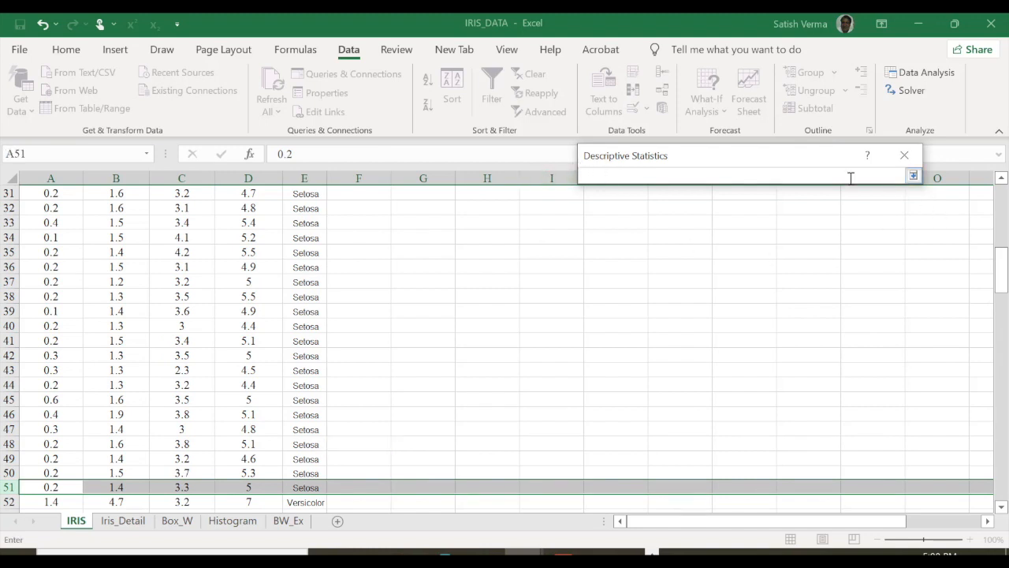
Step: Set the Descriptive Statistics input range to A1:D51, covering the headers and all Setosa measurements
drag(1000, 272, 1000, 197)
drag(27, 193, 261, 297)
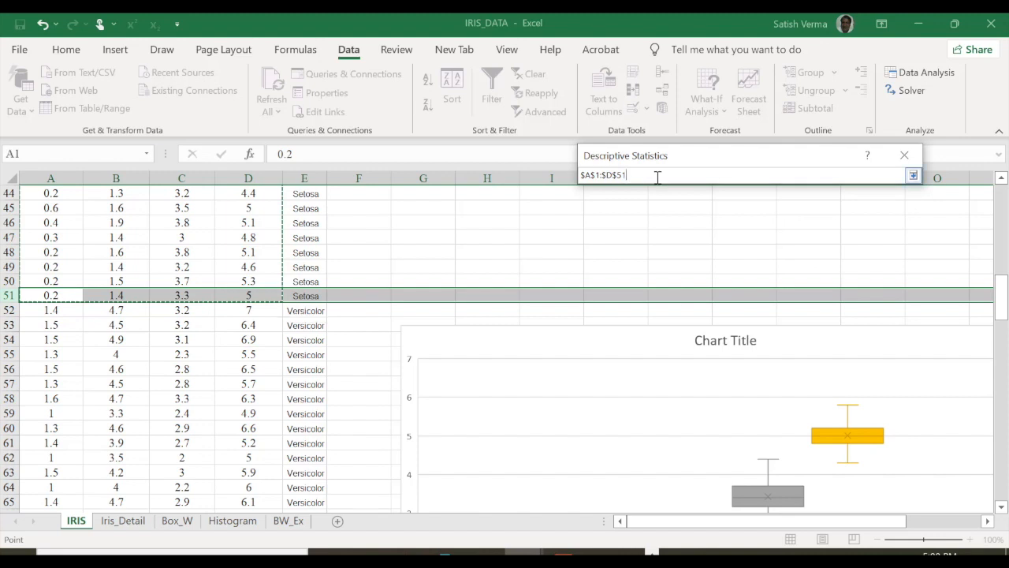
click(912, 175)
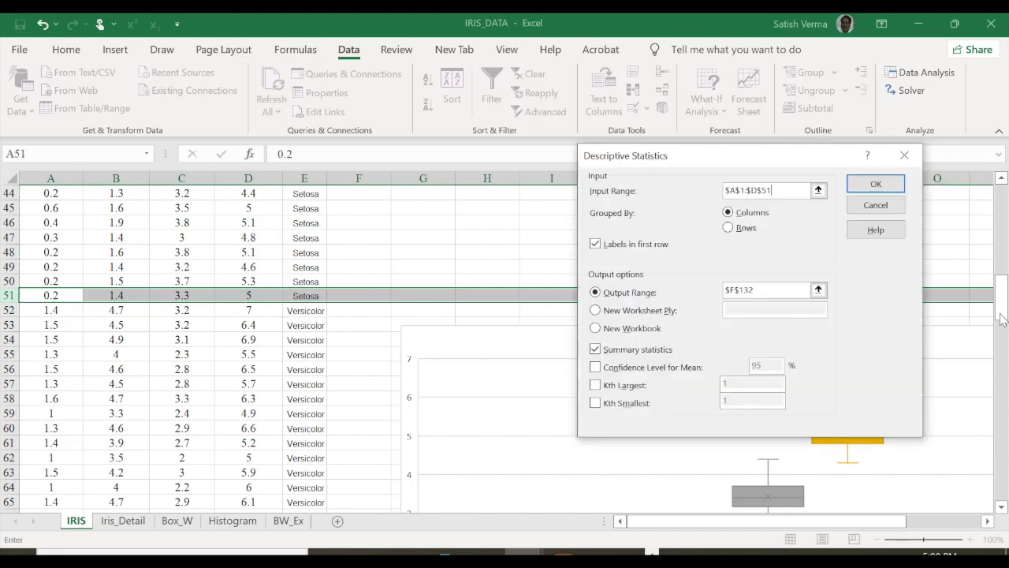
Step: Generate the summary statistics on a new worksheet, grouped by columns with labels in the first row
drag(1005, 307, 999, 234)
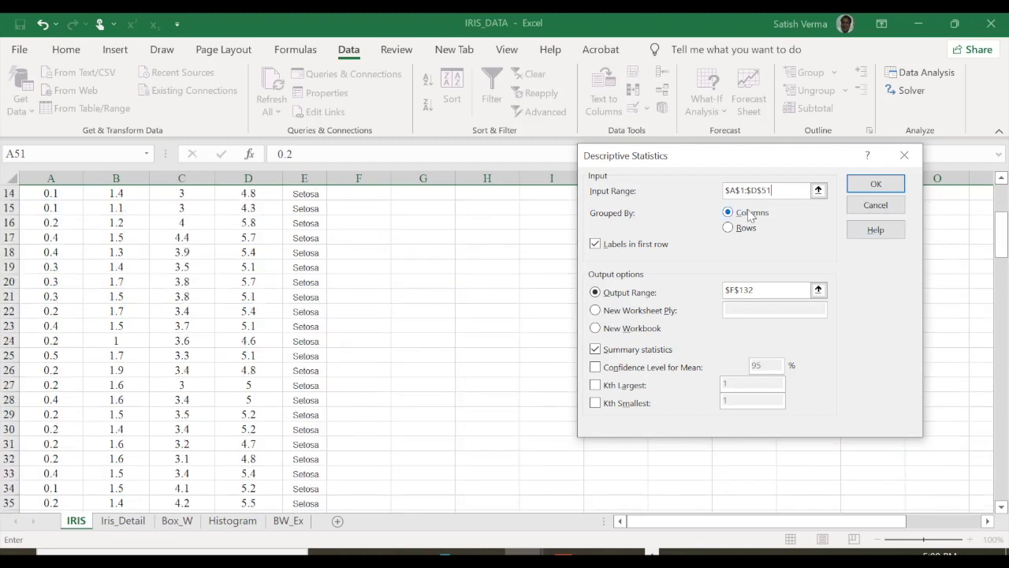
click(596, 246)
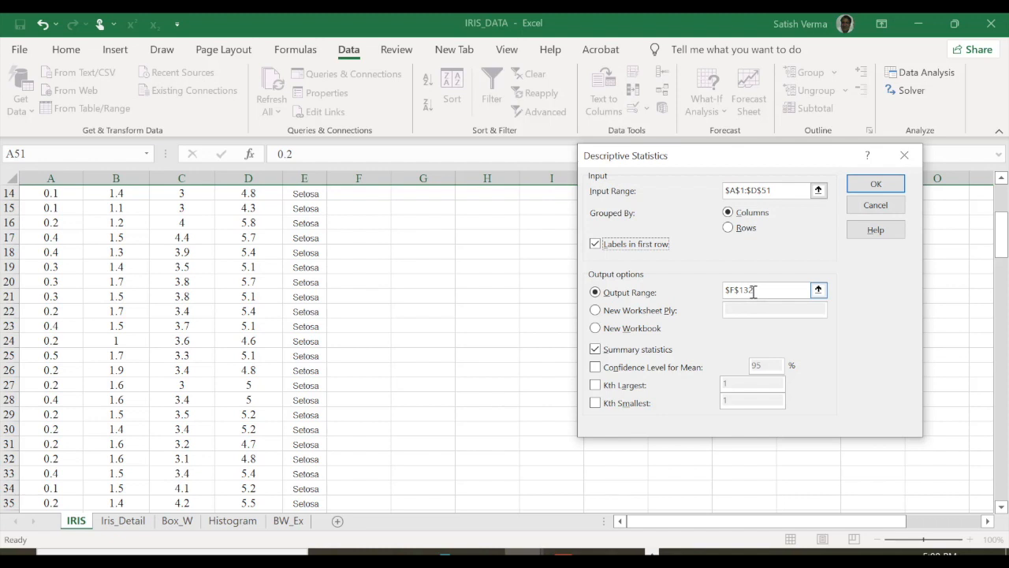
click(595, 312)
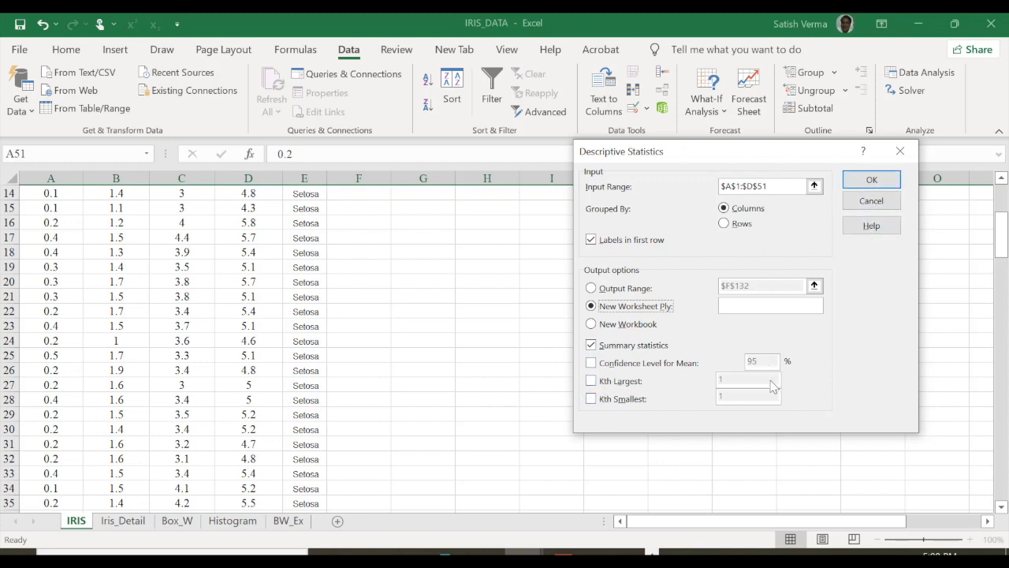
click(872, 180)
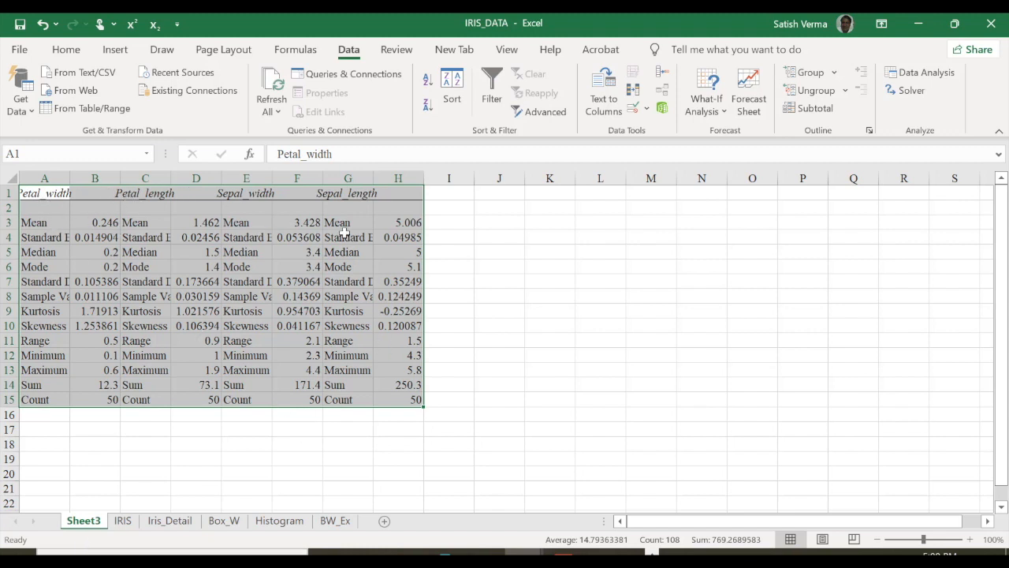
Step: Autofit all columns of the new statistics sheet to their contents
click(584, 330)
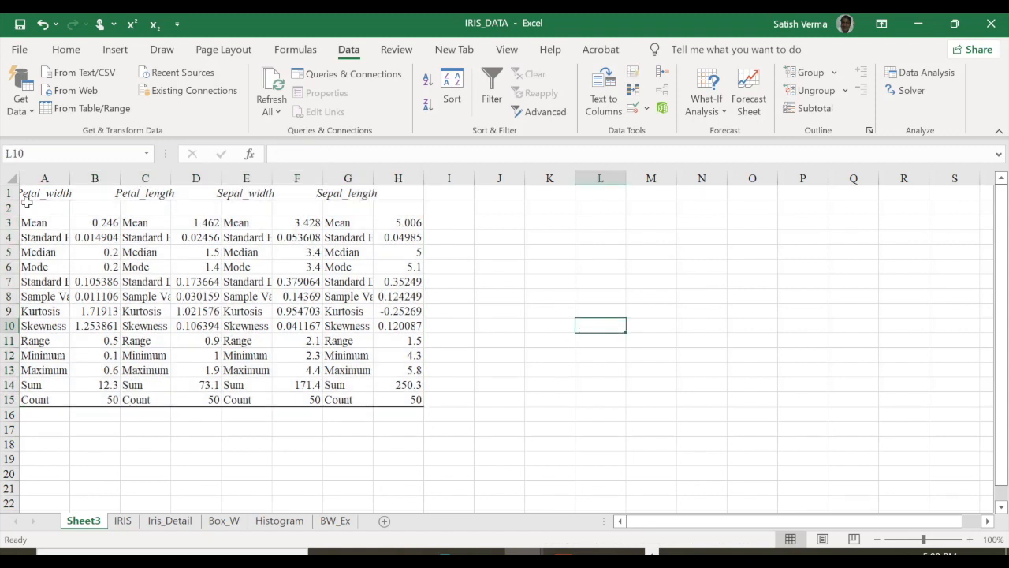
click(11, 176)
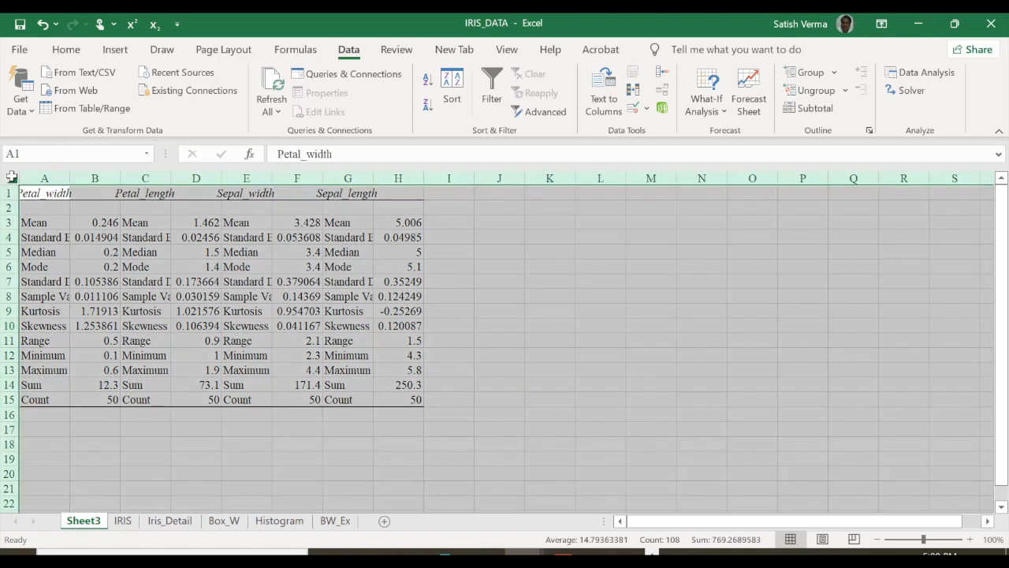
double_click(70, 178)
click(899, 432)
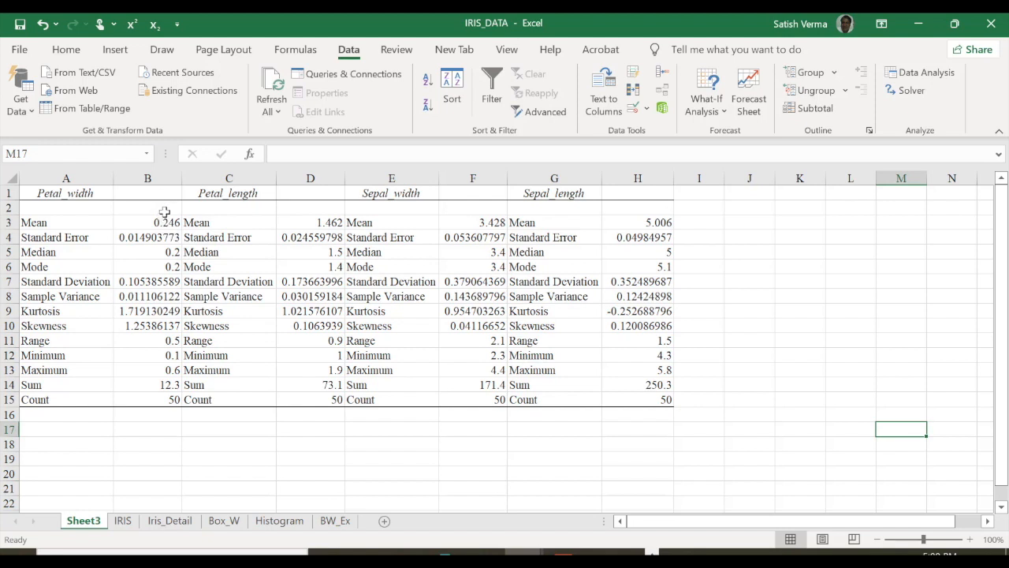
Step: Format the Petal_width statistics in B3:B15 as numbers with two decimal places
drag(171, 224, 164, 398)
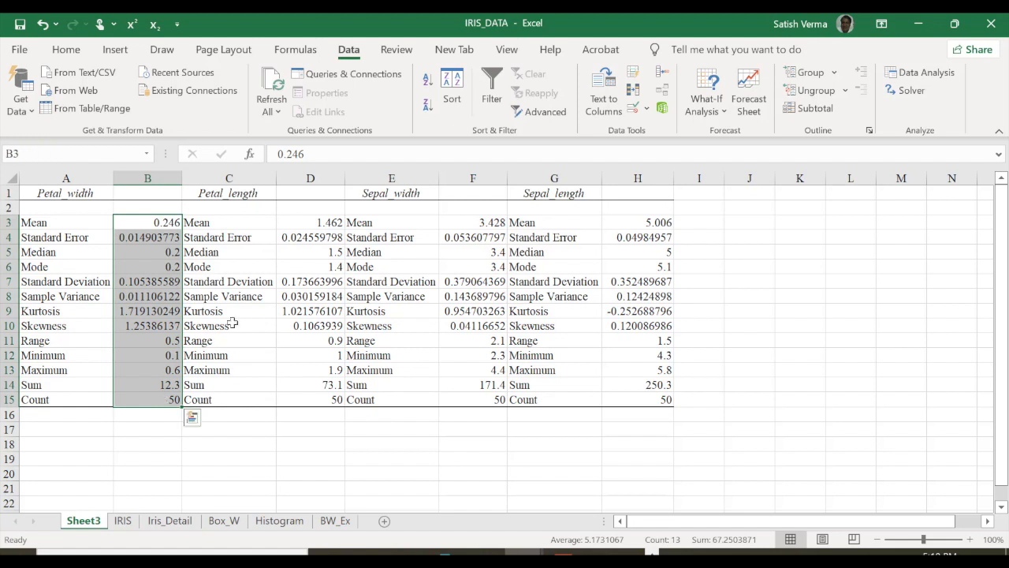
click(66, 49)
click(561, 108)
click(560, 107)
click(543, 106)
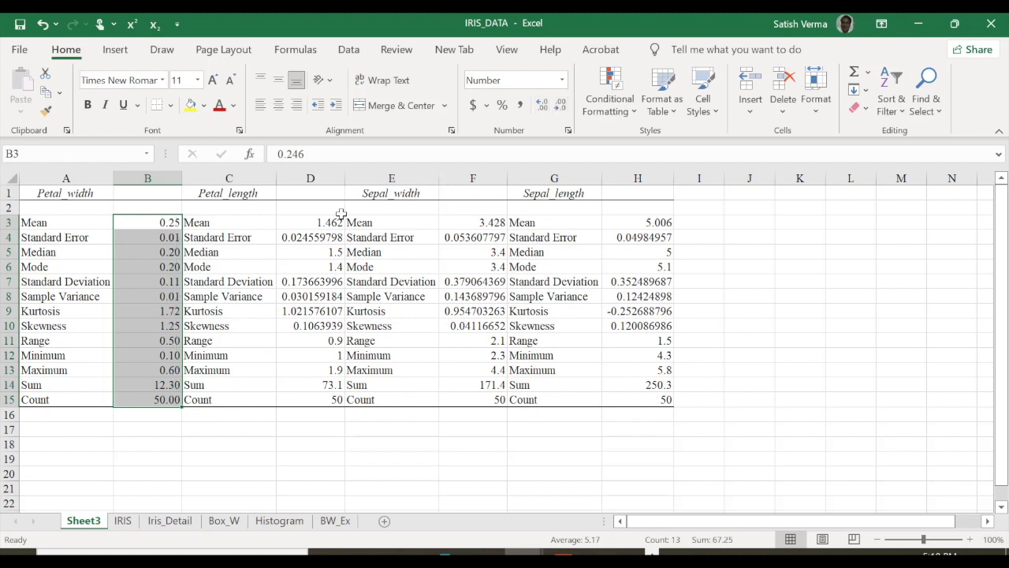
Step: Format the Petal_length, Sepal_width and Sepal_length values in D3:D15, F3:F15 and H3:H15 with two decimal places
drag(339, 223, 335, 399)
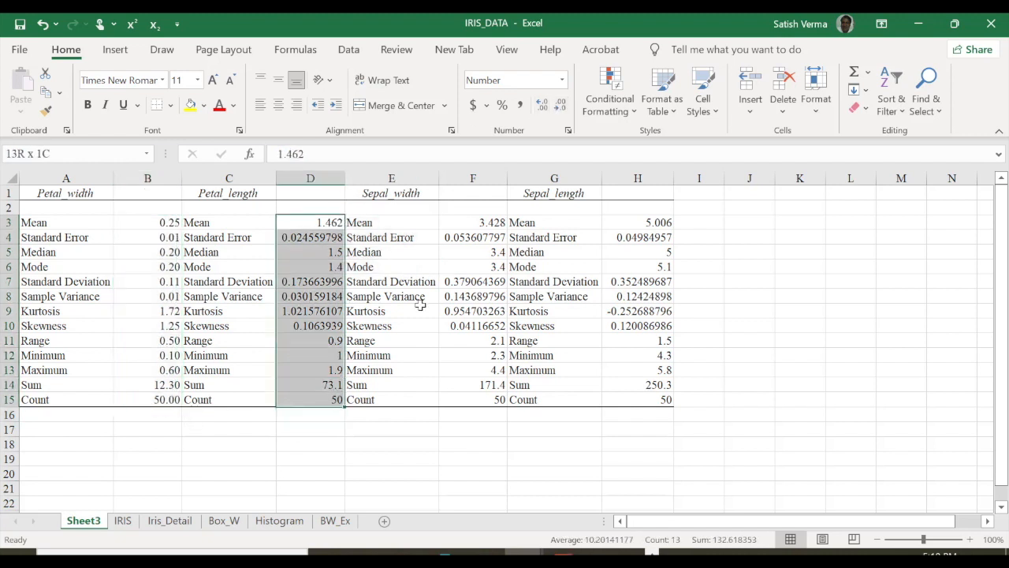
click(560, 108)
drag(482, 223, 481, 401)
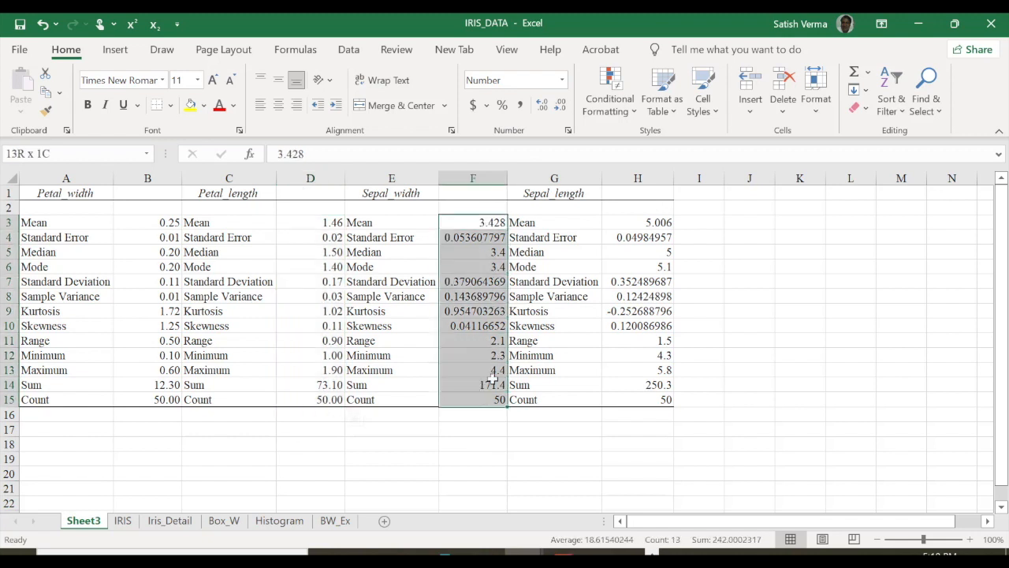
click(561, 106)
drag(651, 221, 664, 398)
click(560, 106)
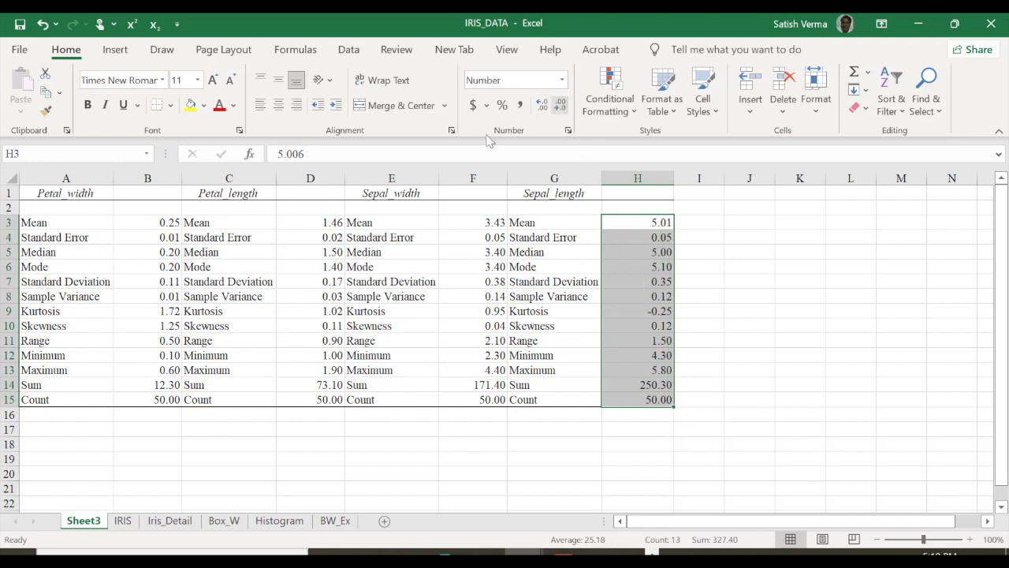
Step: Autofit every column of the statistics sheet to the shortened values
click(11, 178)
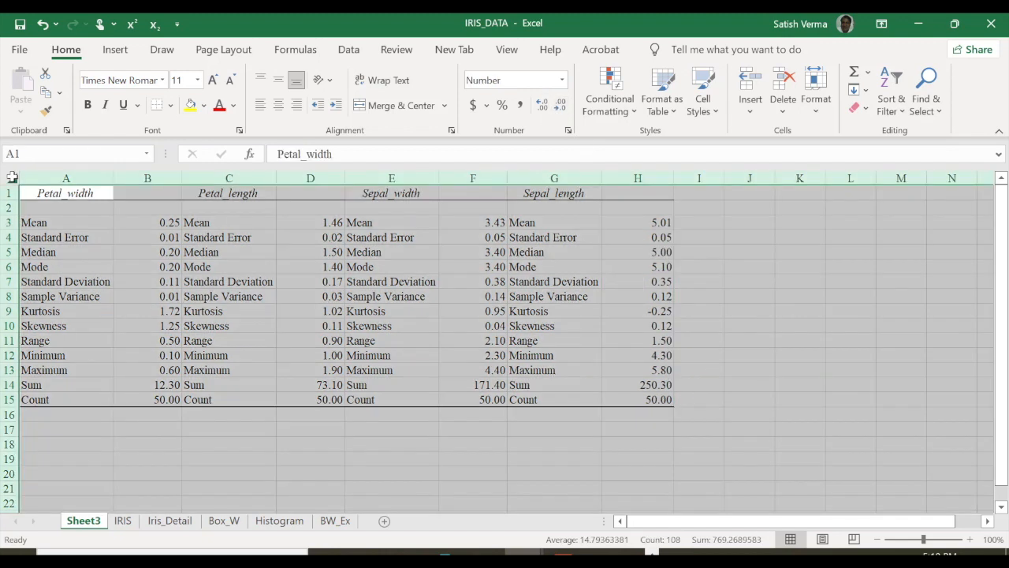
double_click(115, 183)
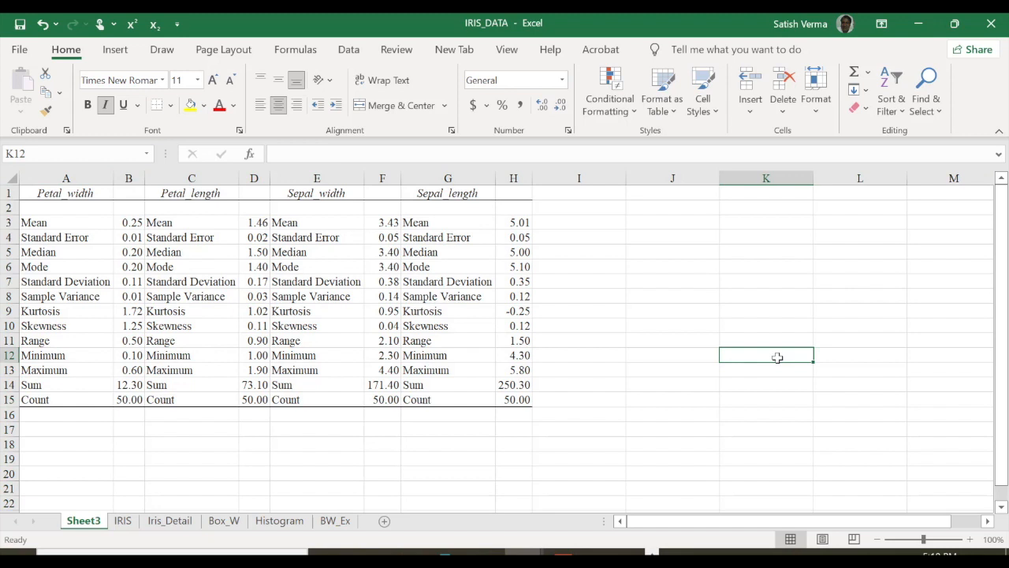
click(778, 357)
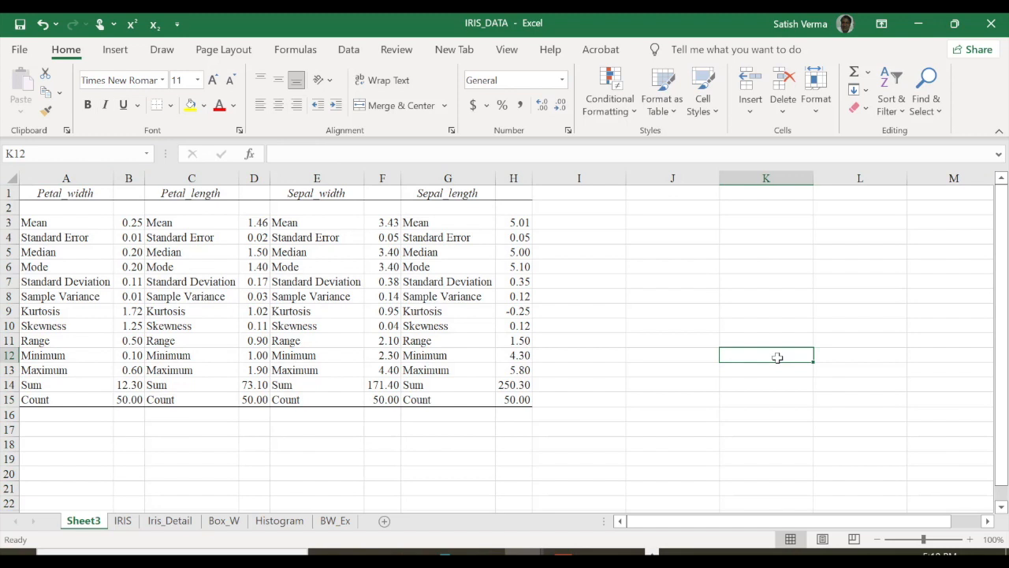
Step: Undo the last column-width change on the statistics sheet
click(42, 24)
click(649, 470)
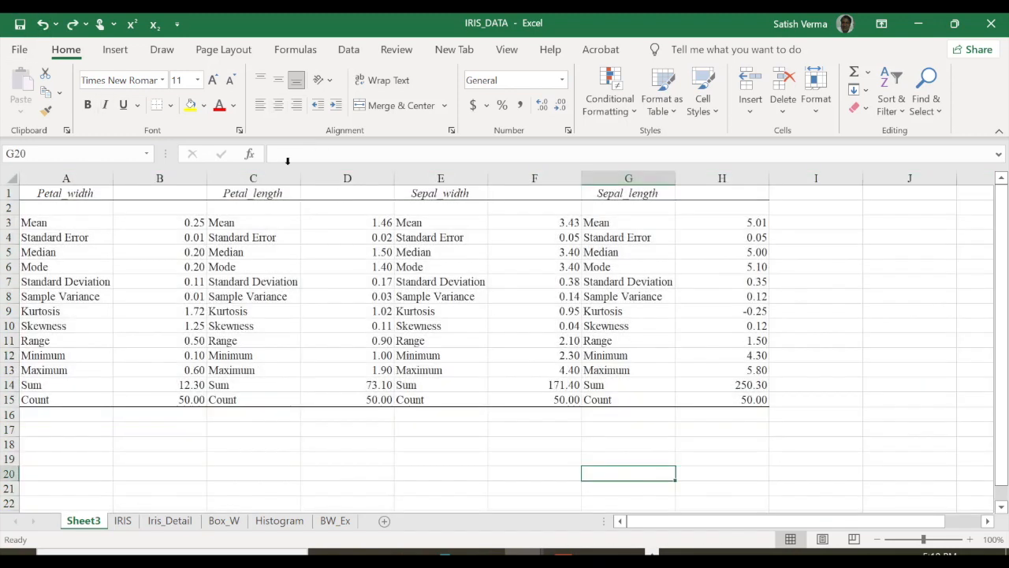
Step: Move the vertical page break to the table's outer edge so all columns print on page 1, and return to Normal view
click(507, 50)
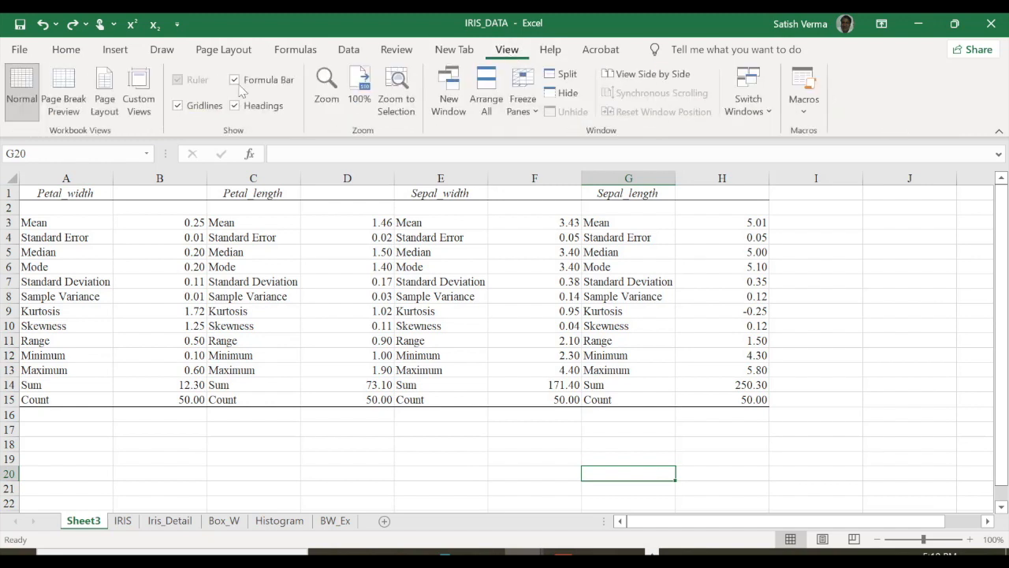
click(63, 91)
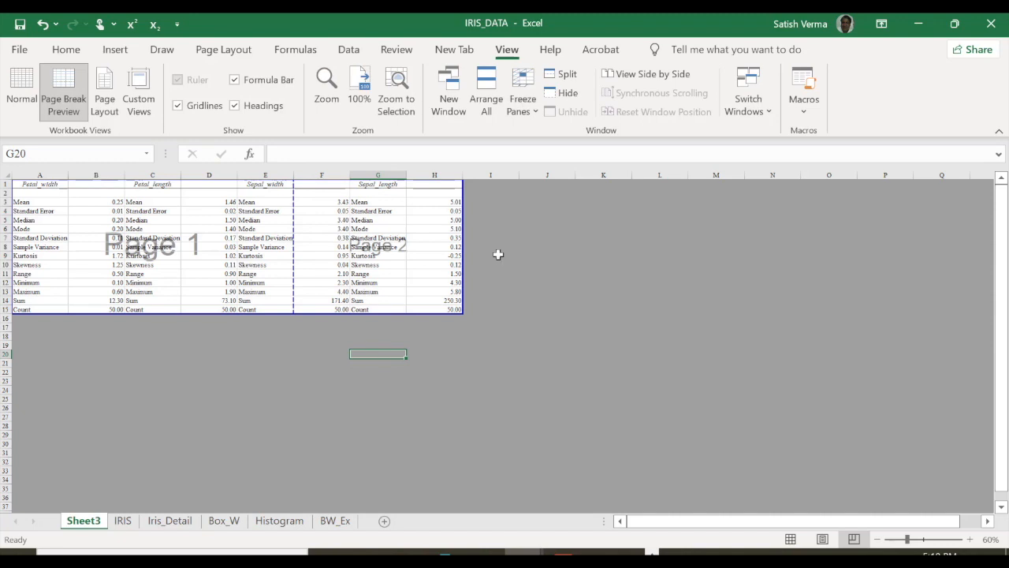
drag(293, 218, 448, 228)
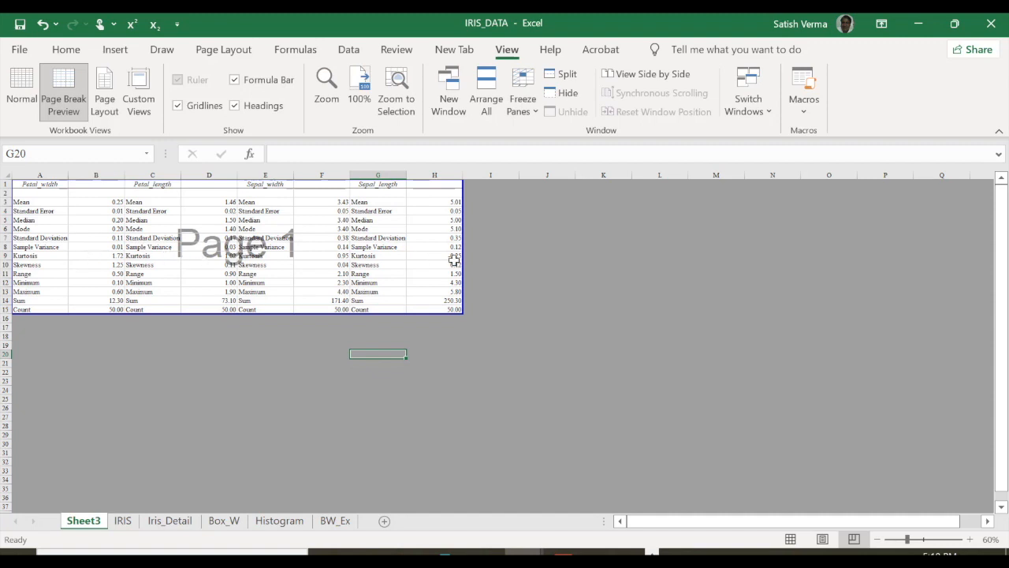
click(21, 87)
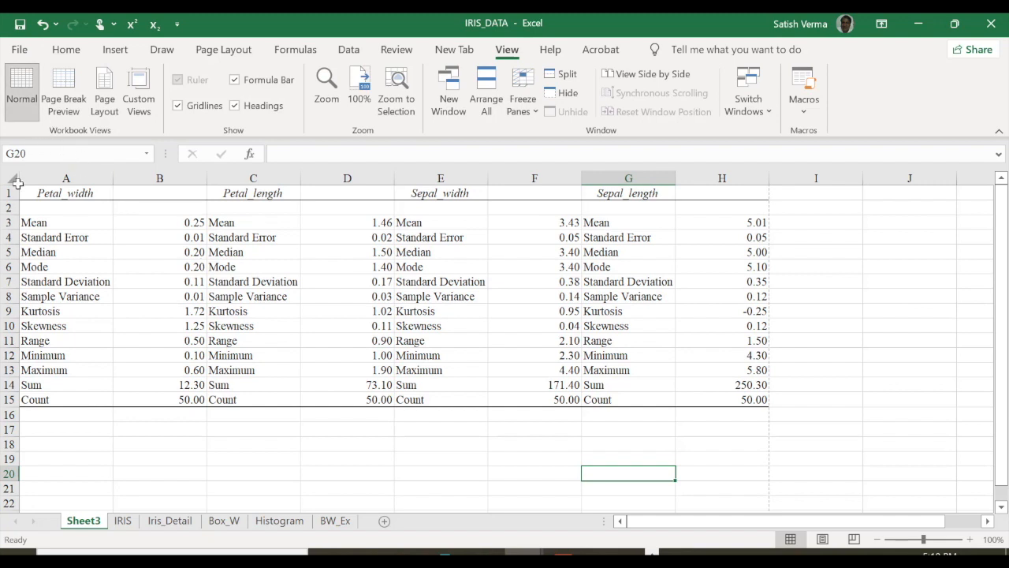
Step: Autofit all columns of the statistics sheet to their contents
click(66, 49)
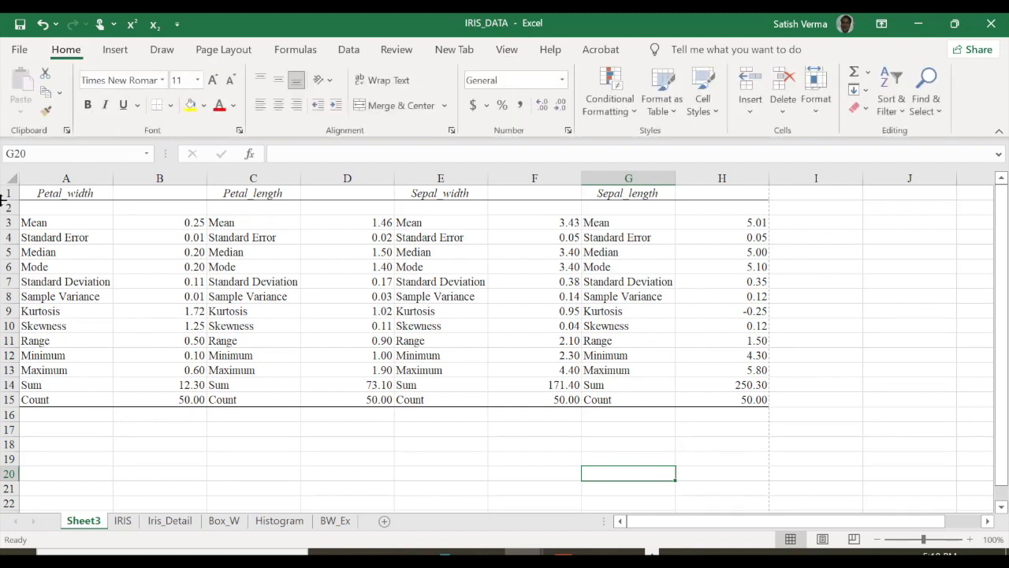
click(13, 177)
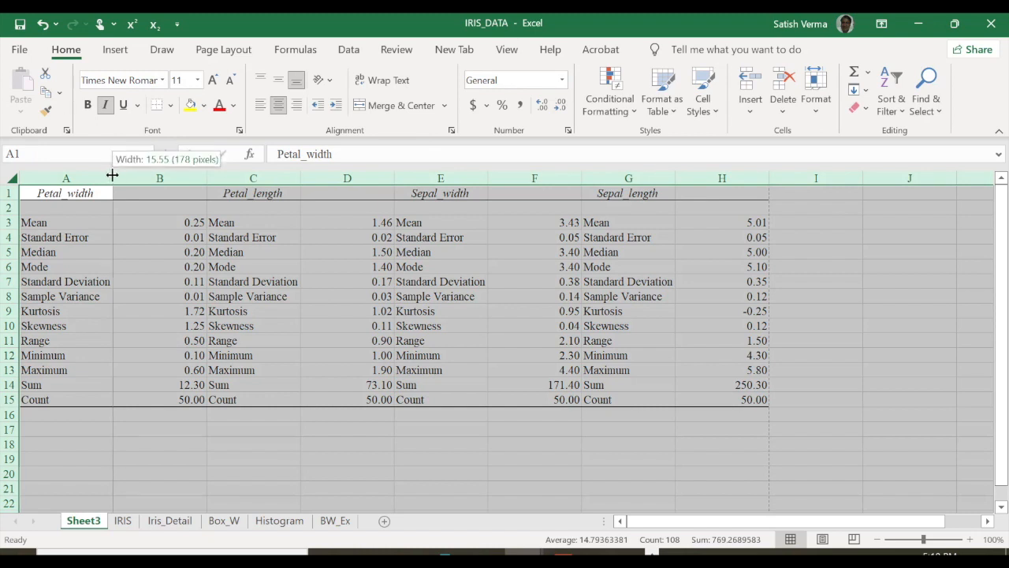
double_click(113, 175)
click(666, 292)
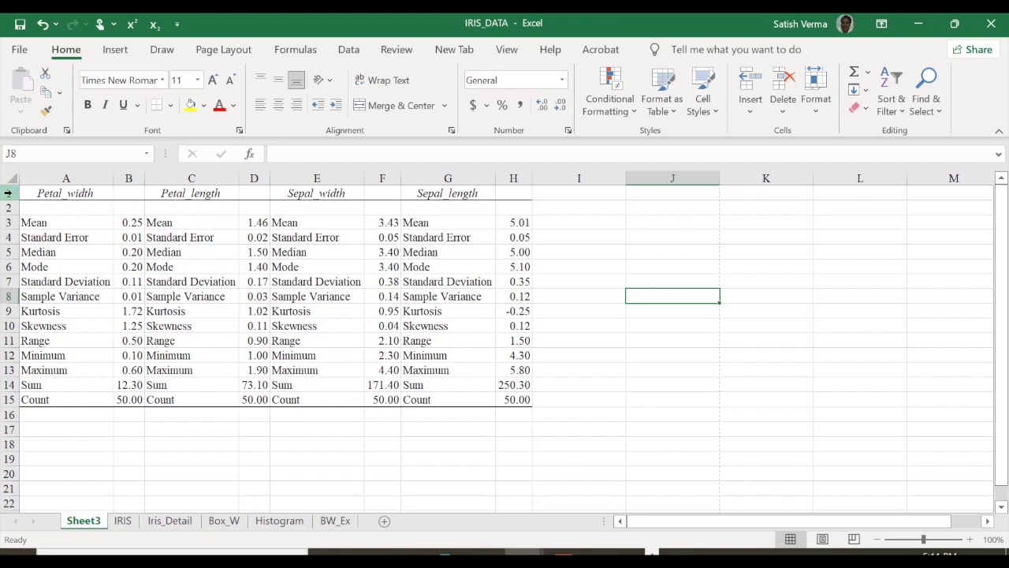
Step: Insert a blank row above the statistics headings and enter "Species: Setosa" in A1
click(7, 193)
right_click(7, 192)
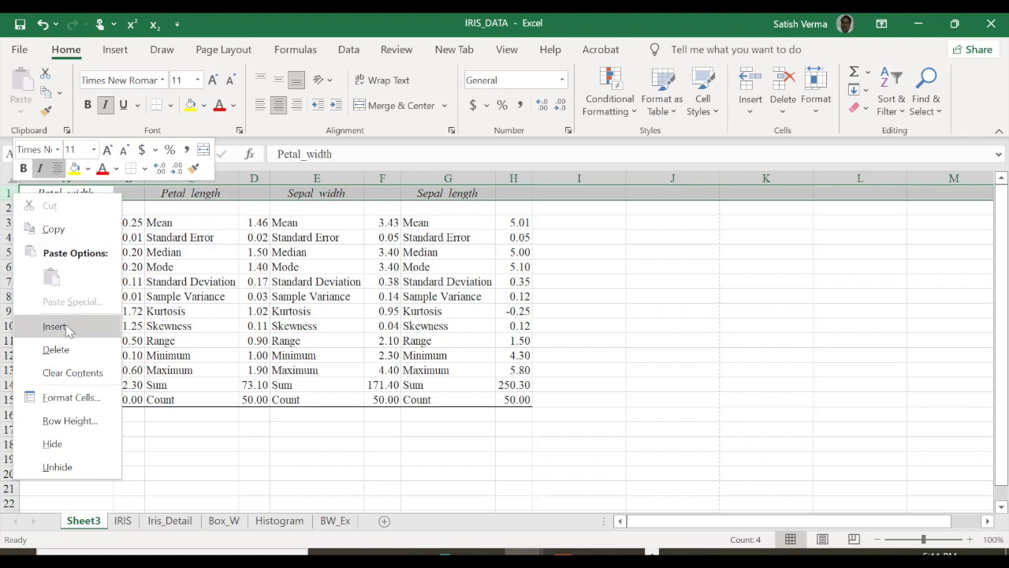
click(55, 327)
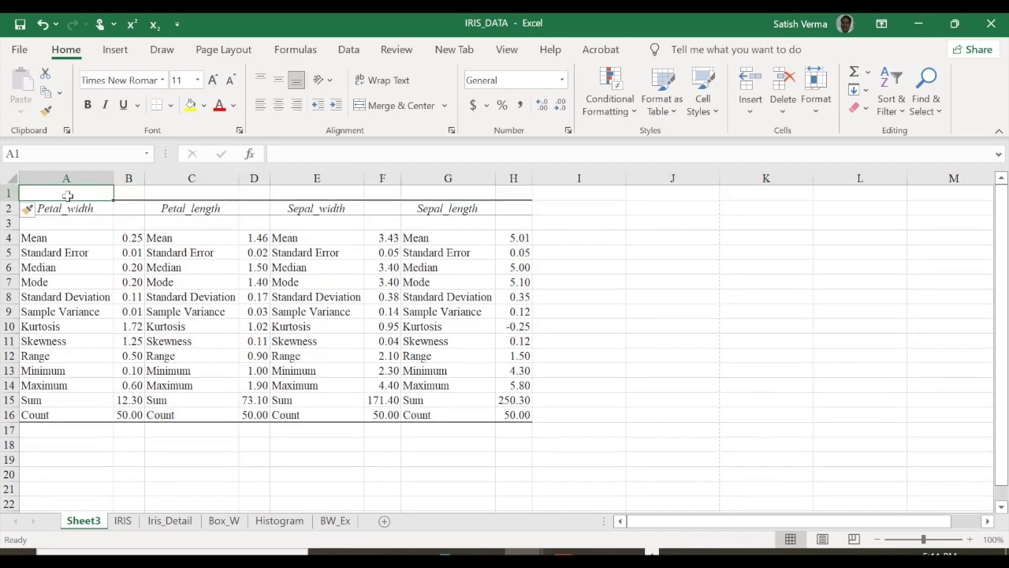
text(Species: Setosa)
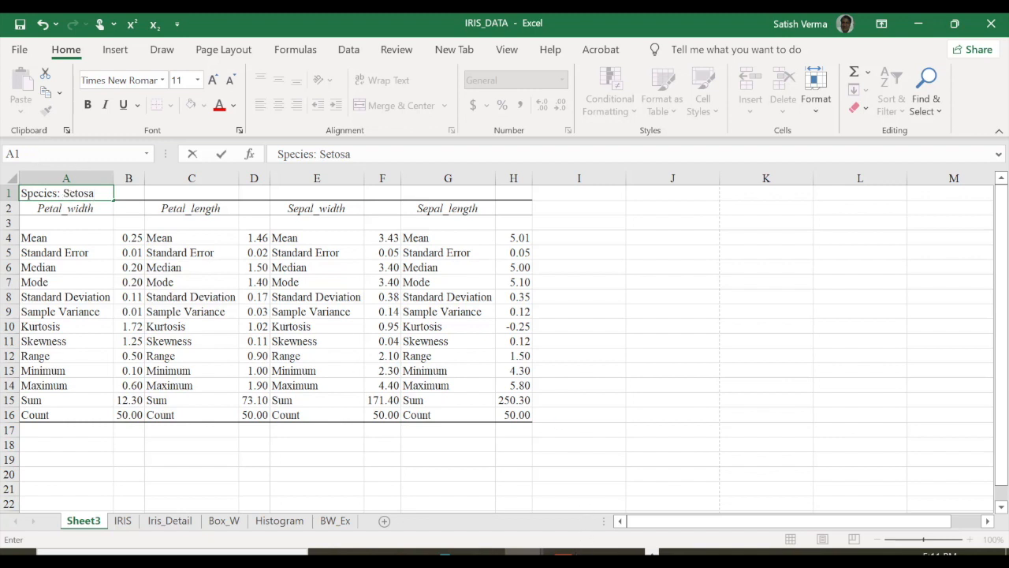
click(593, 560)
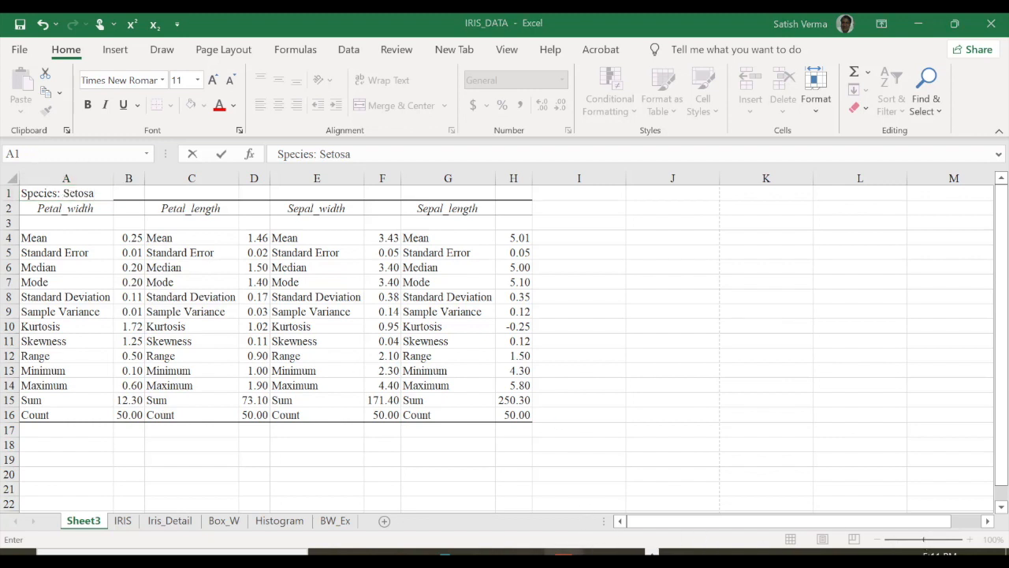
click(953, 513)
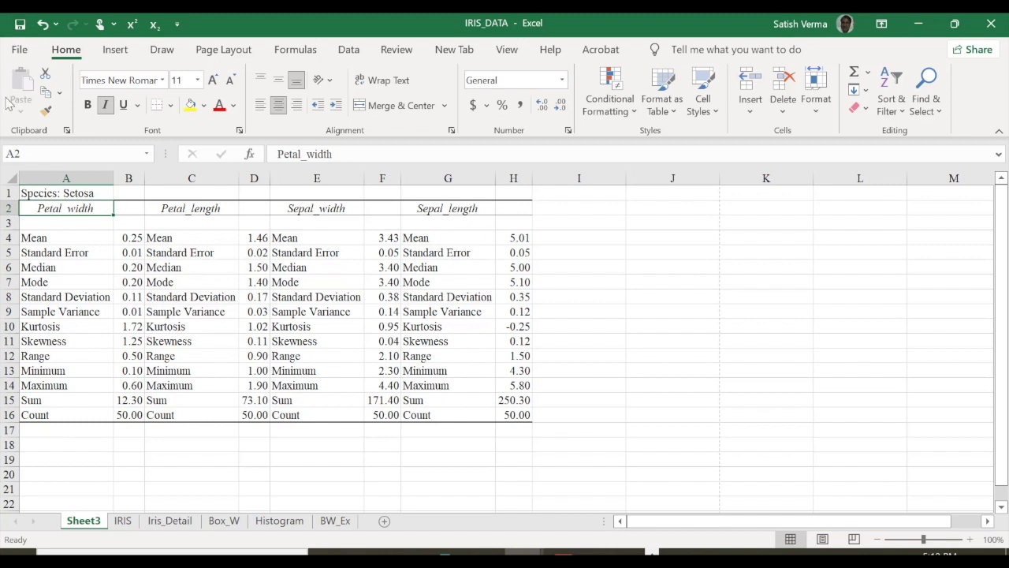
Step: Bold the Species: Setosa title and centre it vertically in row 1, made about twice as tall
click(29, 192)
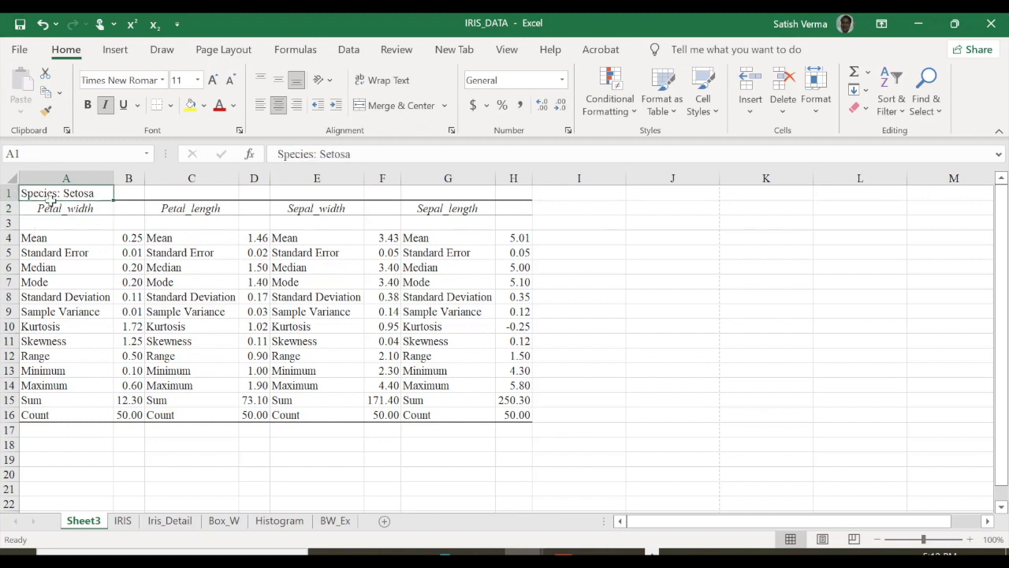
click(88, 105)
drag(17, 200, 18, 215)
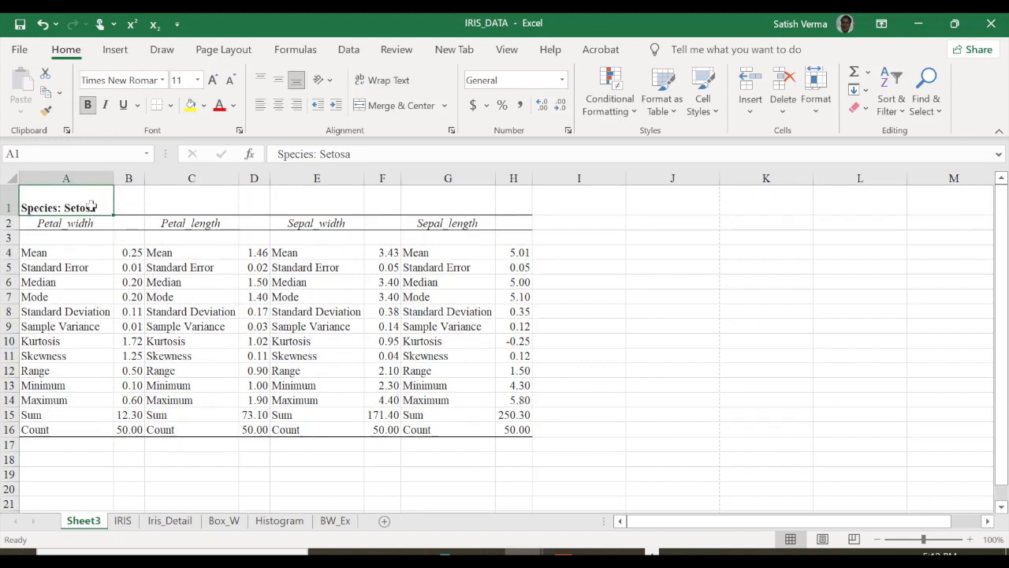
click(278, 80)
Step: Set the A1 title's font size to 14 and autofit column A
click(197, 80)
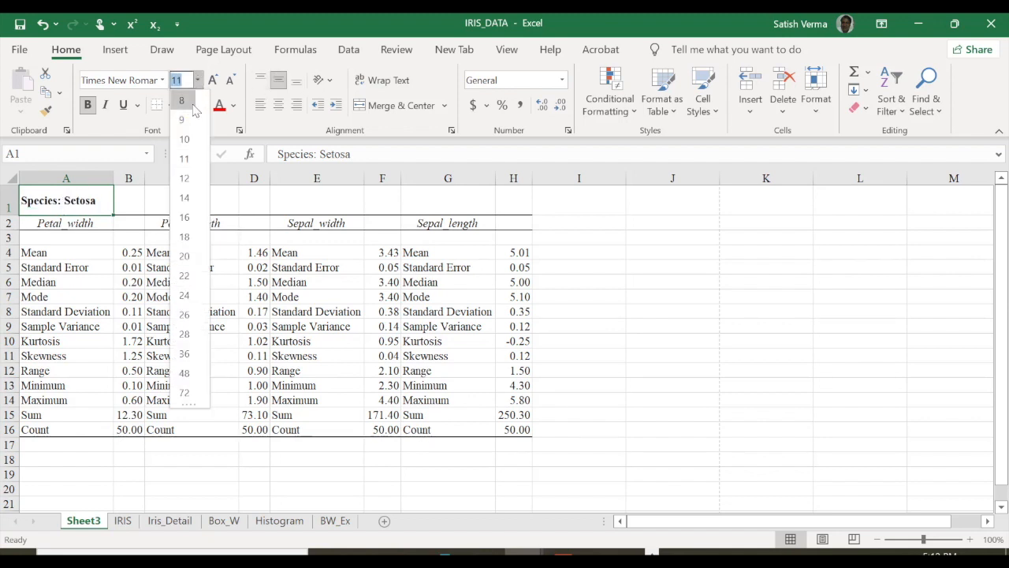
click(185, 198)
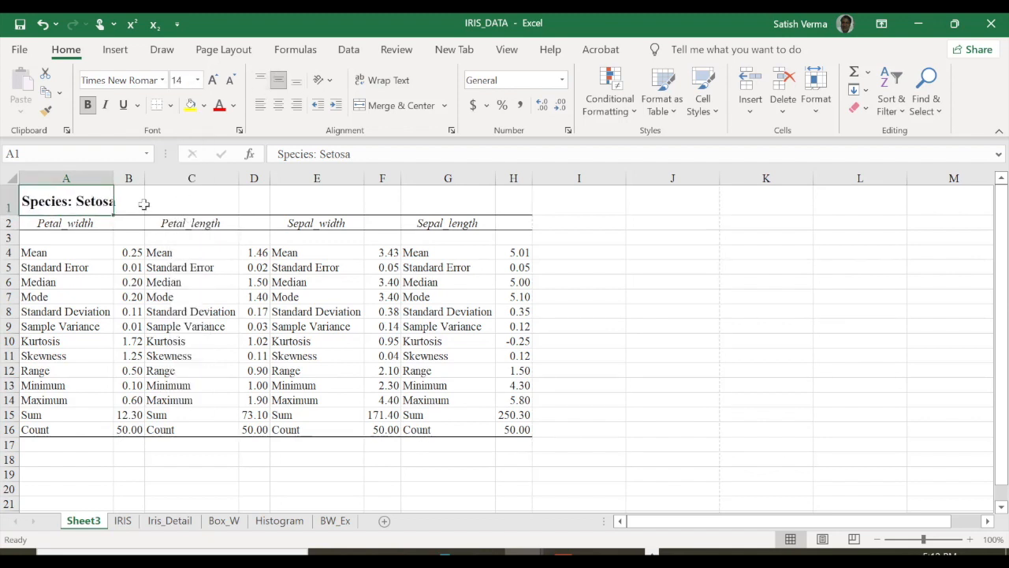
double_click(114, 176)
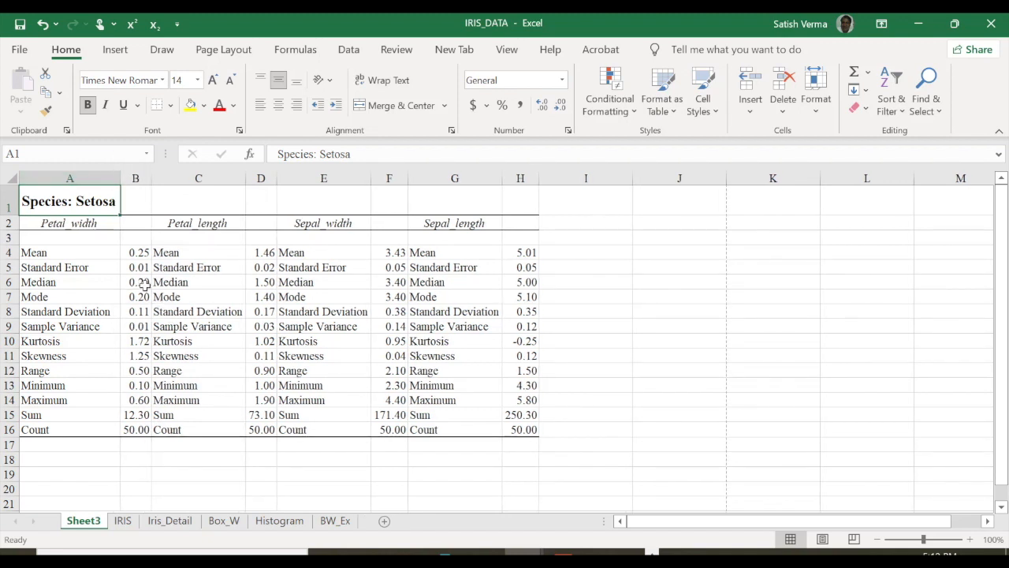
Step: Format A2:H16 as a table with headers, using the light table style with a solid blue header row
drag(37, 224, 535, 430)
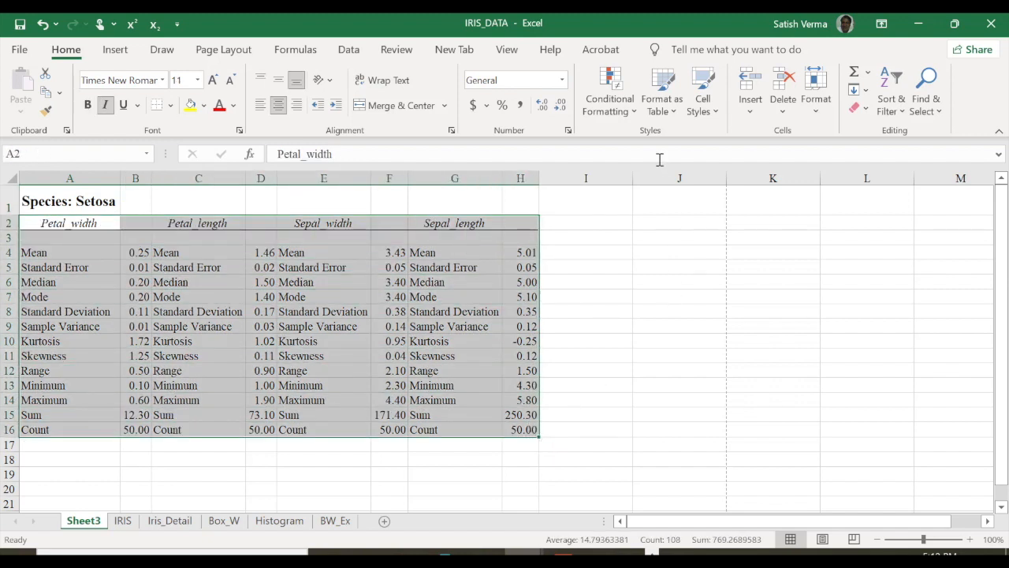
click(675, 116)
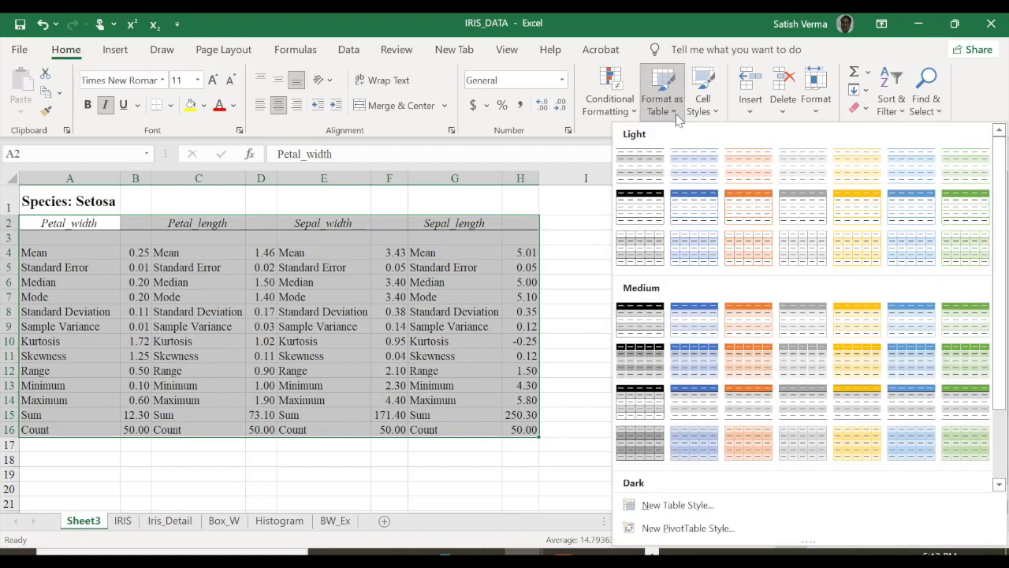
click(699, 207)
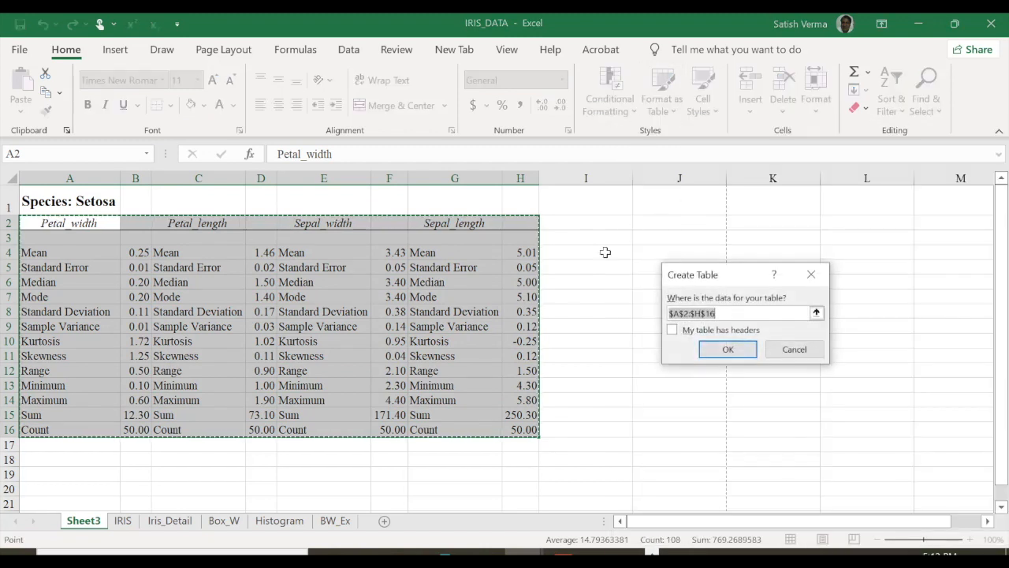
click(672, 330)
click(724, 350)
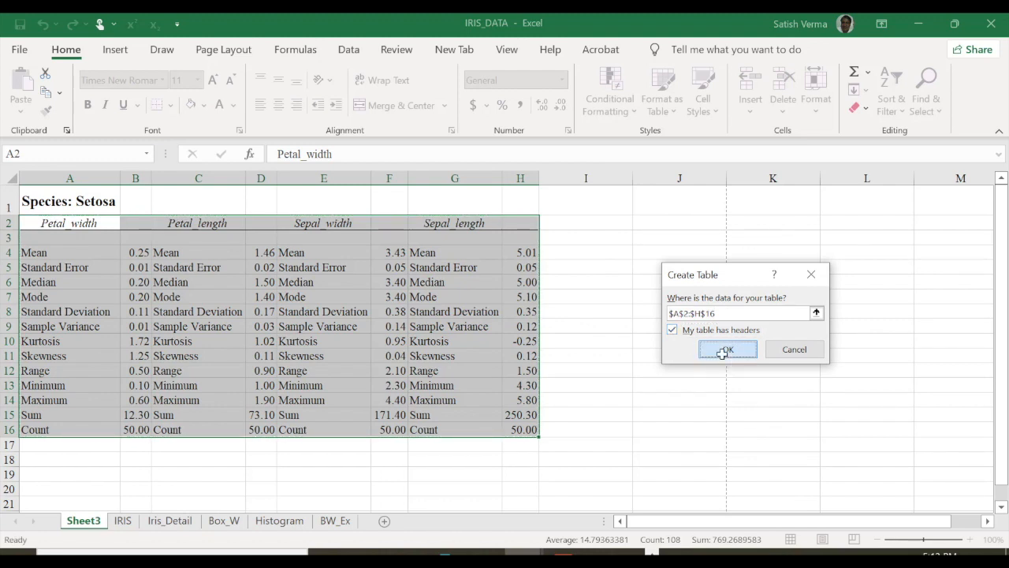
click(759, 295)
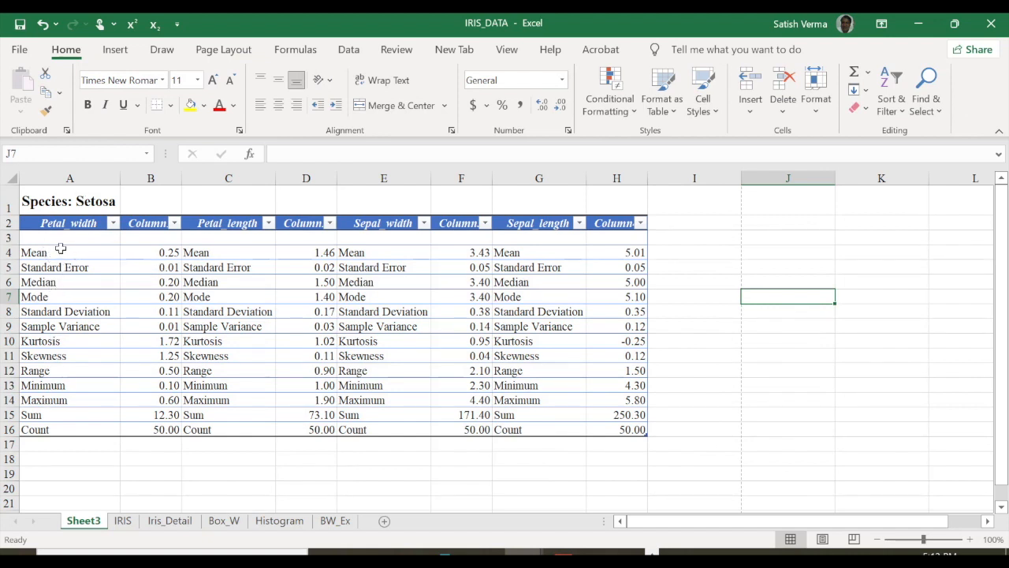
Step: Centre the headings, labels and values of the table in A2:H16 horizontally
drag(60, 223, 611, 433)
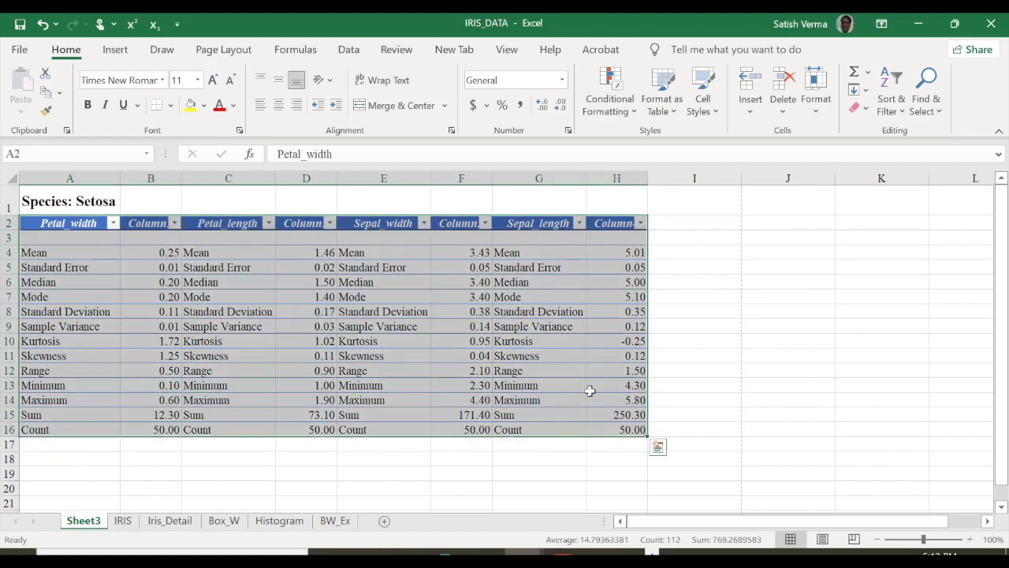
click(279, 105)
click(736, 341)
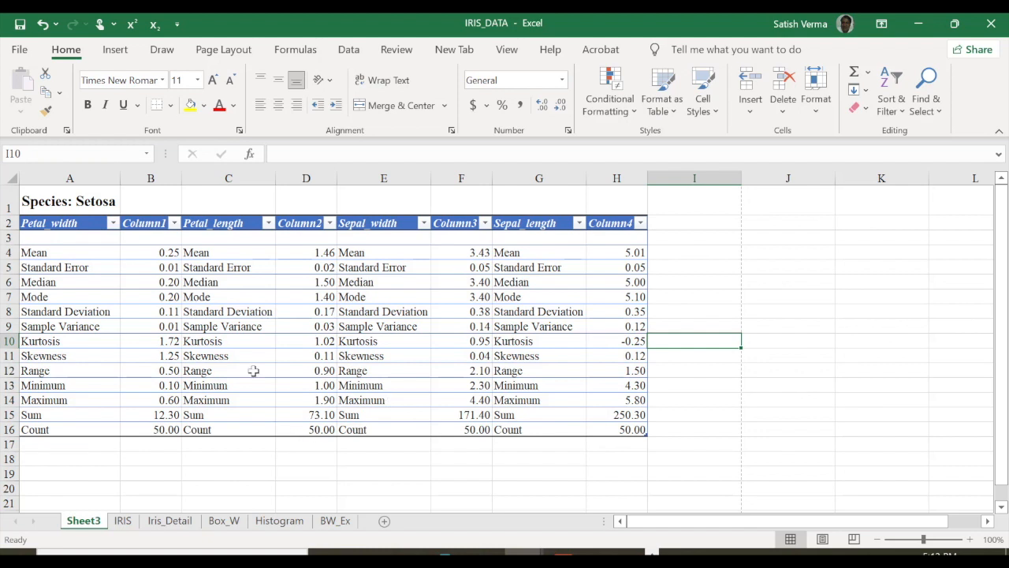
drag(66, 225, 640, 432)
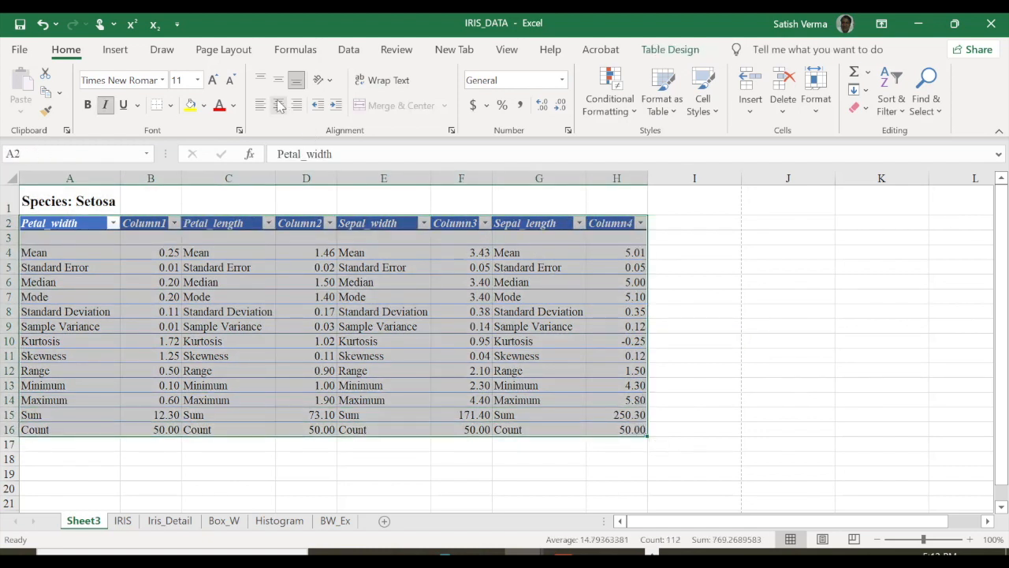
click(279, 106)
click(750, 327)
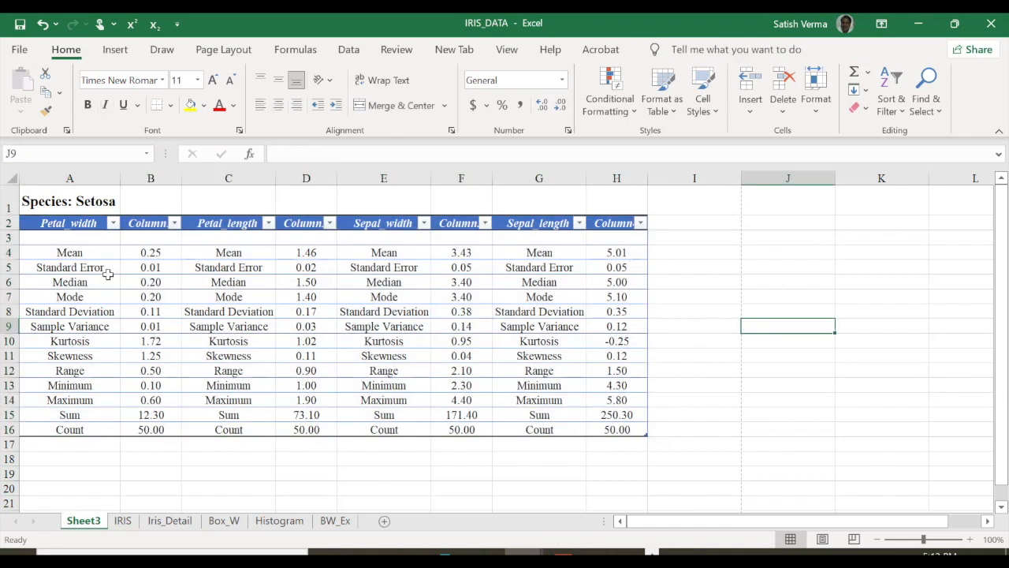
Step: Examine the Count row and the Minimum and Maximum values of the Setosa measurements
click(91, 432)
click(151, 430)
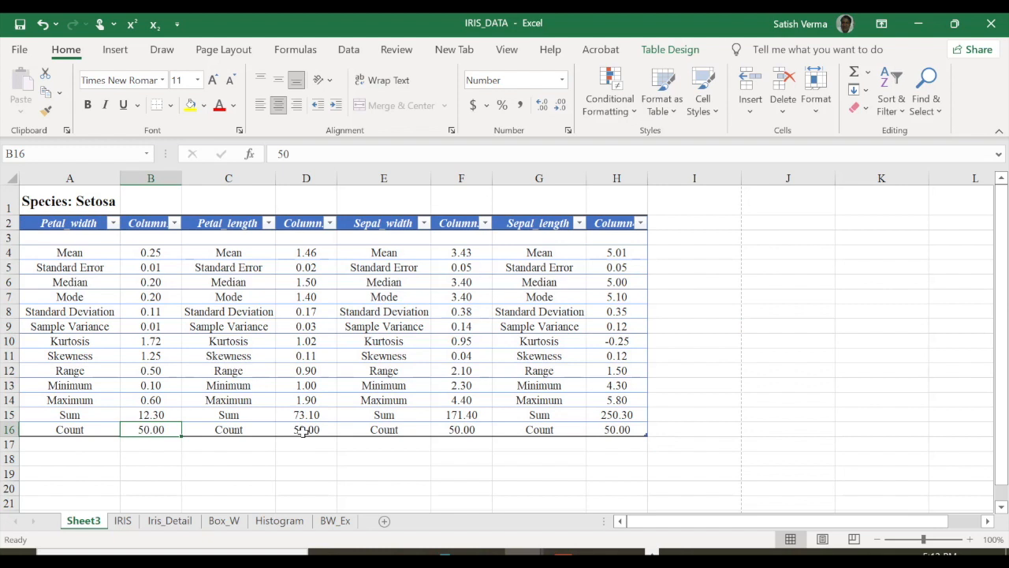
click(304, 431)
click(389, 430)
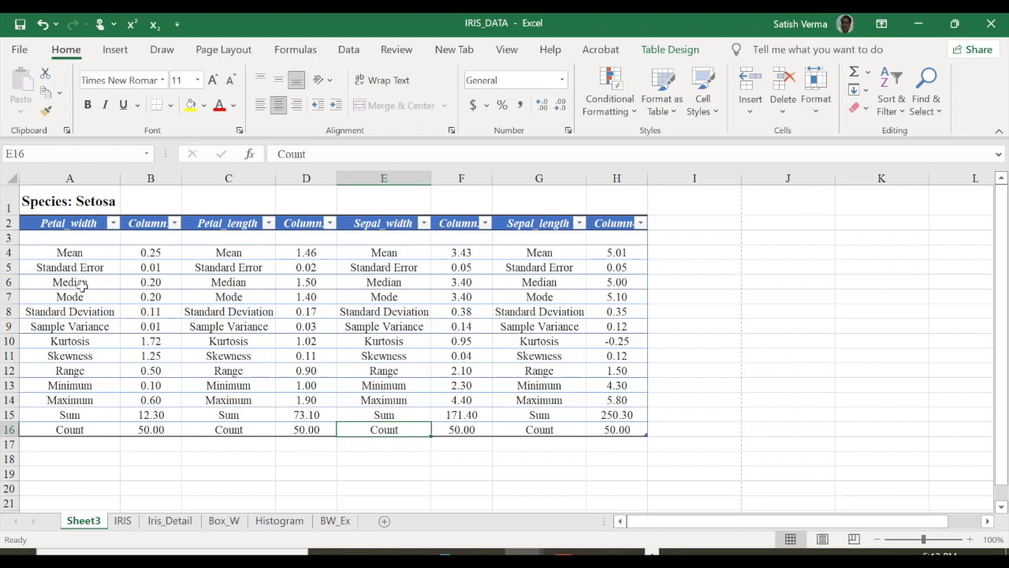
click(156, 388)
click(154, 402)
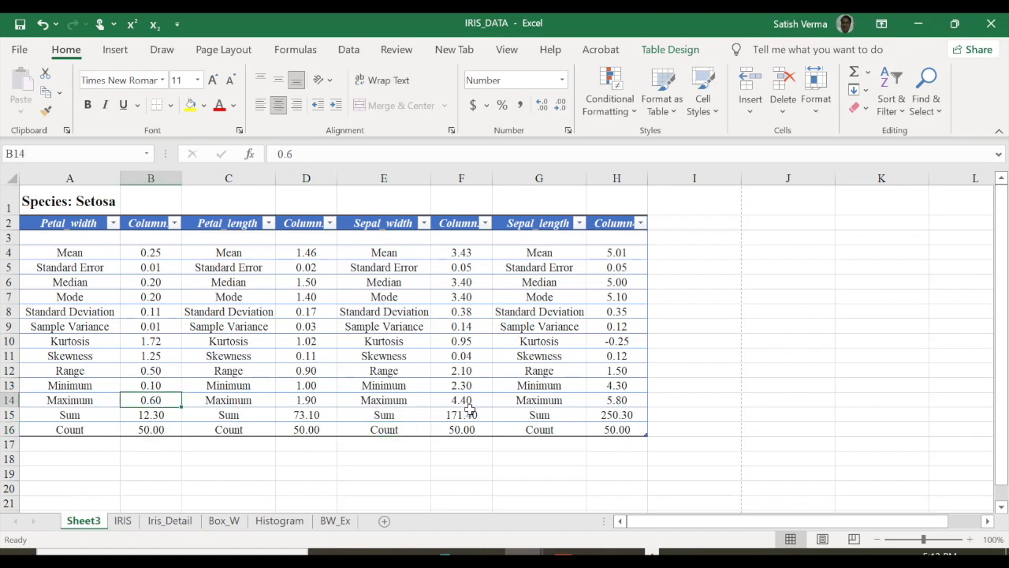
click(467, 401)
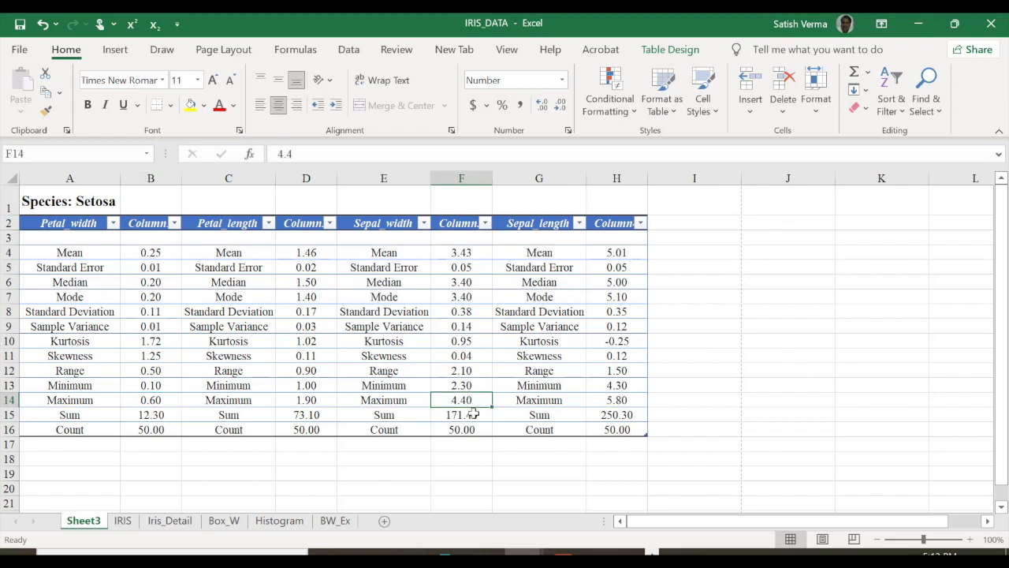
click(619, 402)
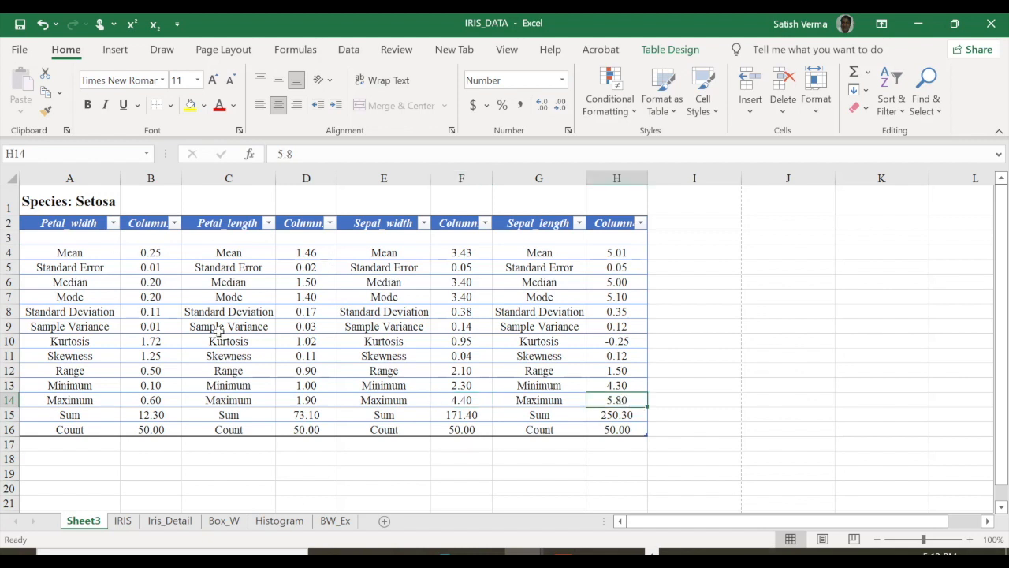
Step: Sort the table by the Petal_width labels from A to Z, and re-sort it by Column1 from smallest to largest
click(113, 224)
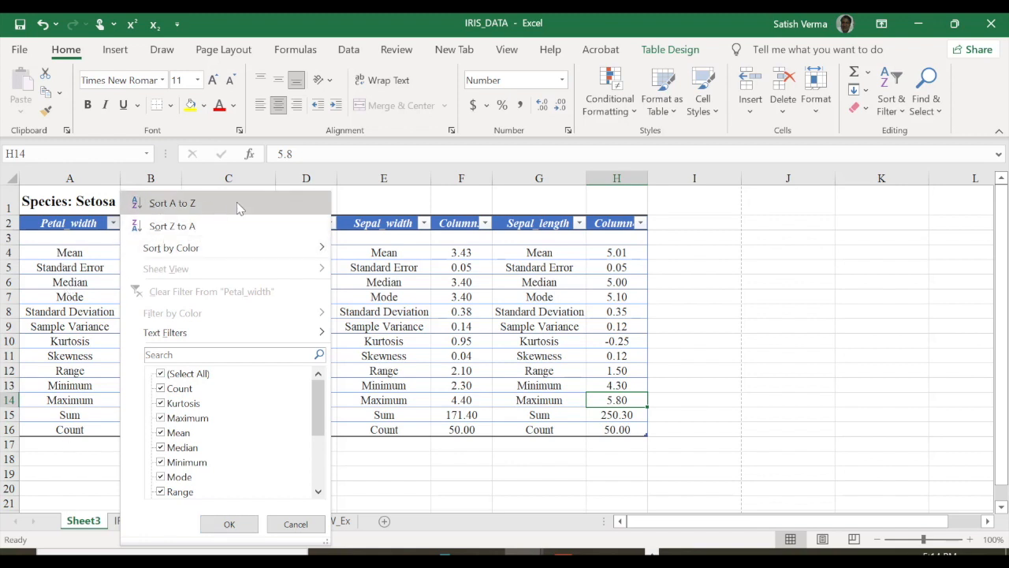
click(171, 203)
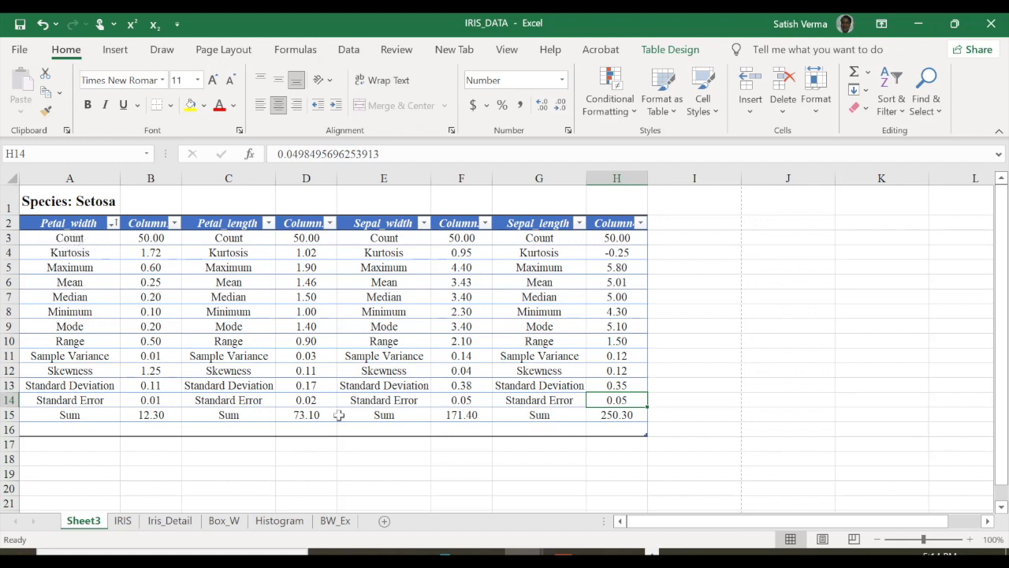
click(174, 223)
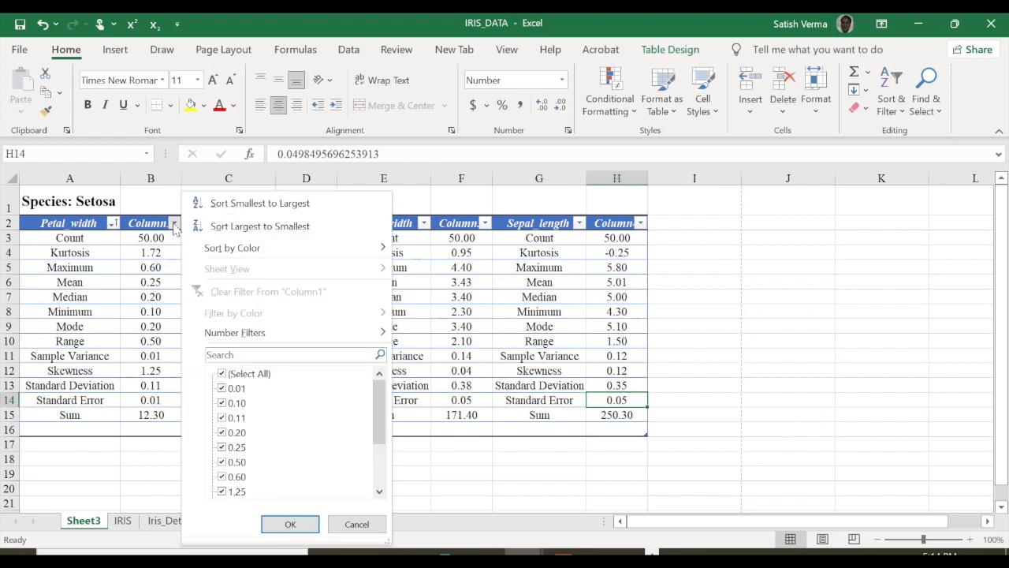
click(302, 207)
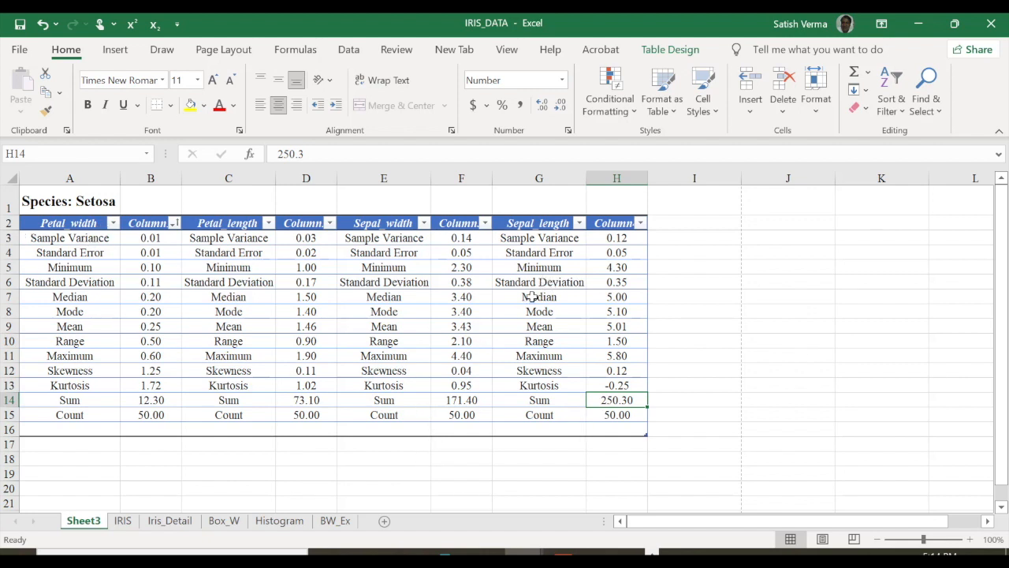
Step: Undo both sorts of the table so the statistics return to their original order, keeping the cells centred
click(43, 24)
click(43, 25)
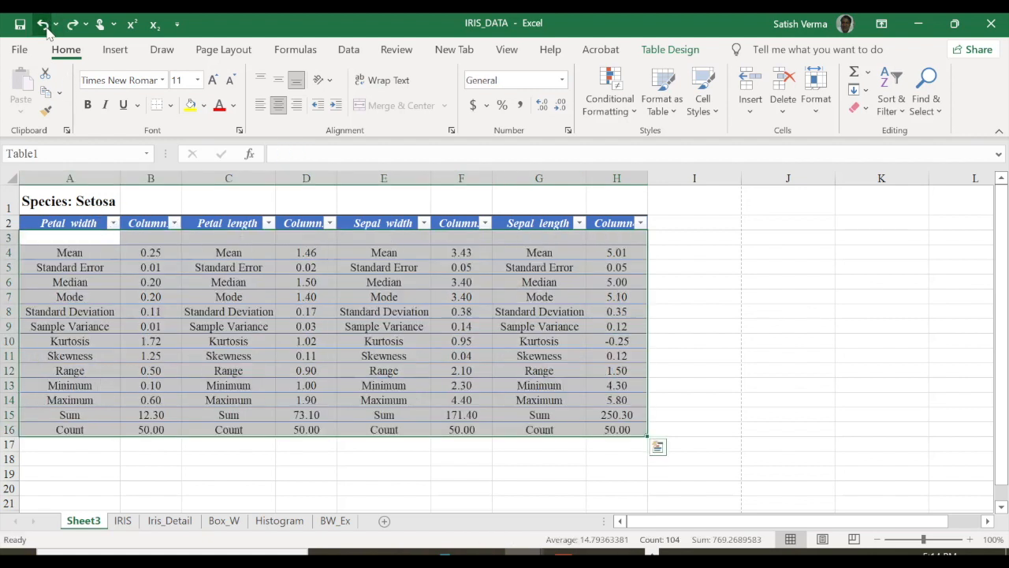
click(43, 24)
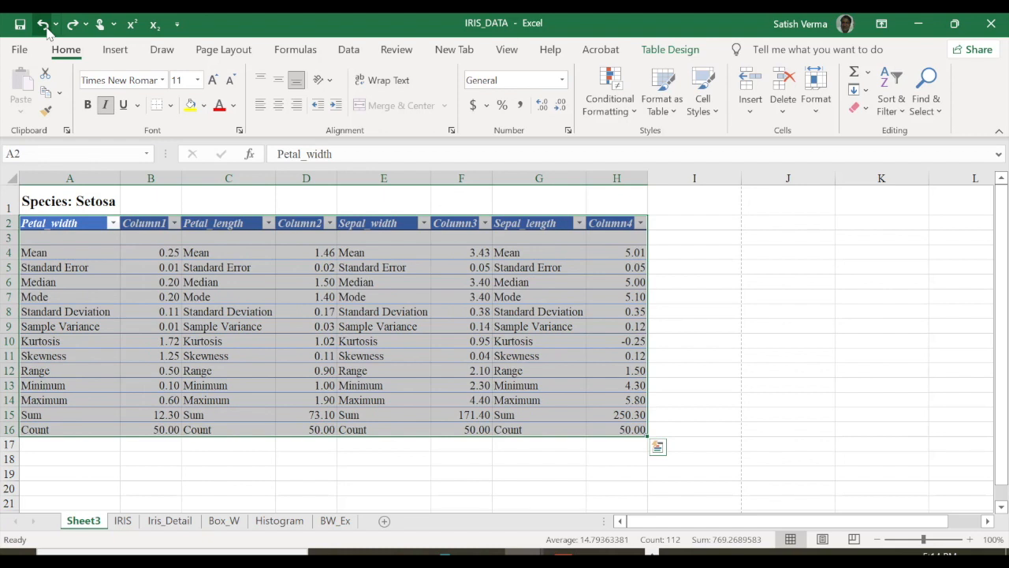
click(71, 24)
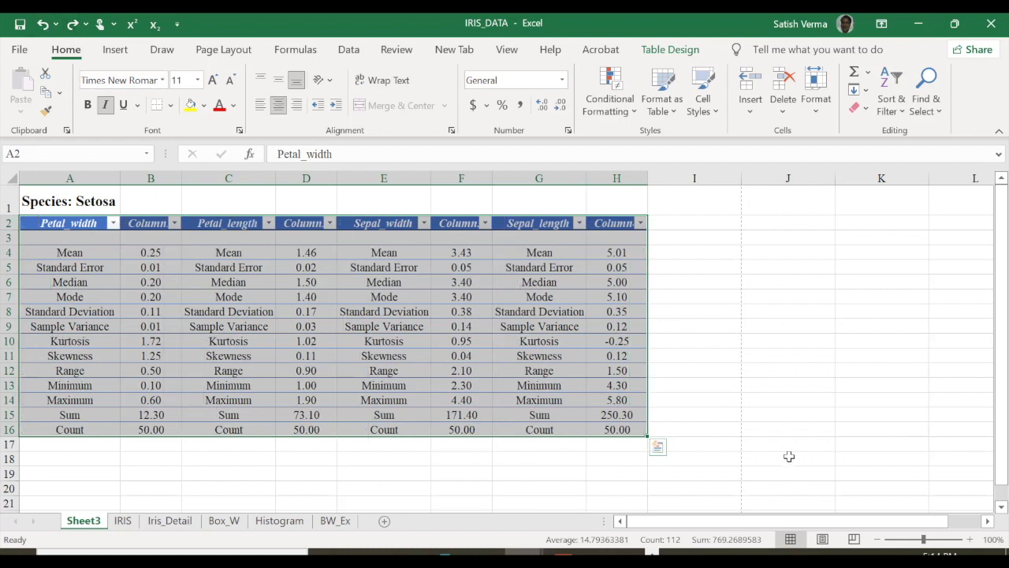
click(787, 456)
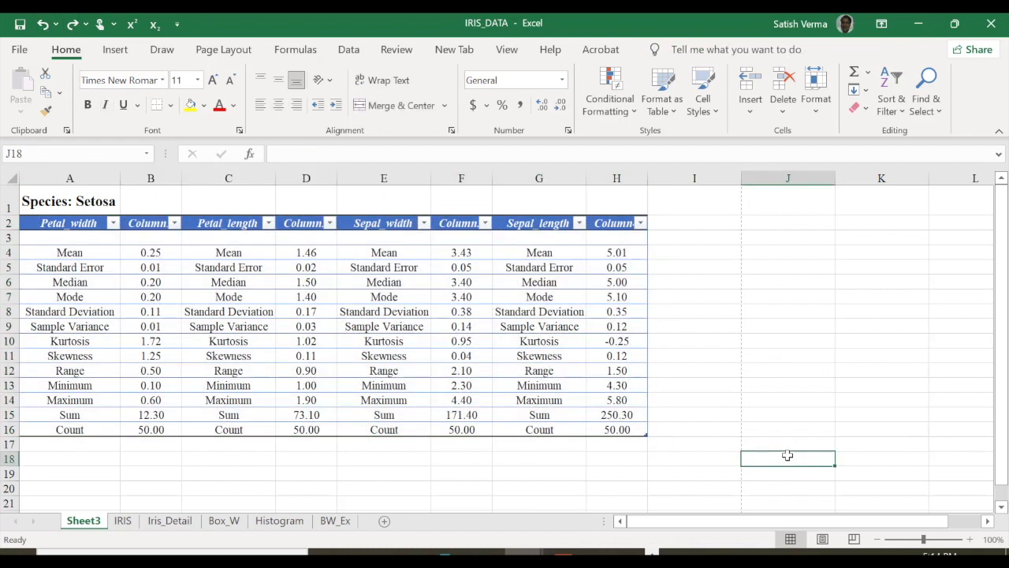
Step: Insert a PivotChart with PivotTable from IRIS!$A$1:$E$151 on a new worksheet, with the data added to the Data Model
click(124, 521)
drag(1001, 235, 1001, 207)
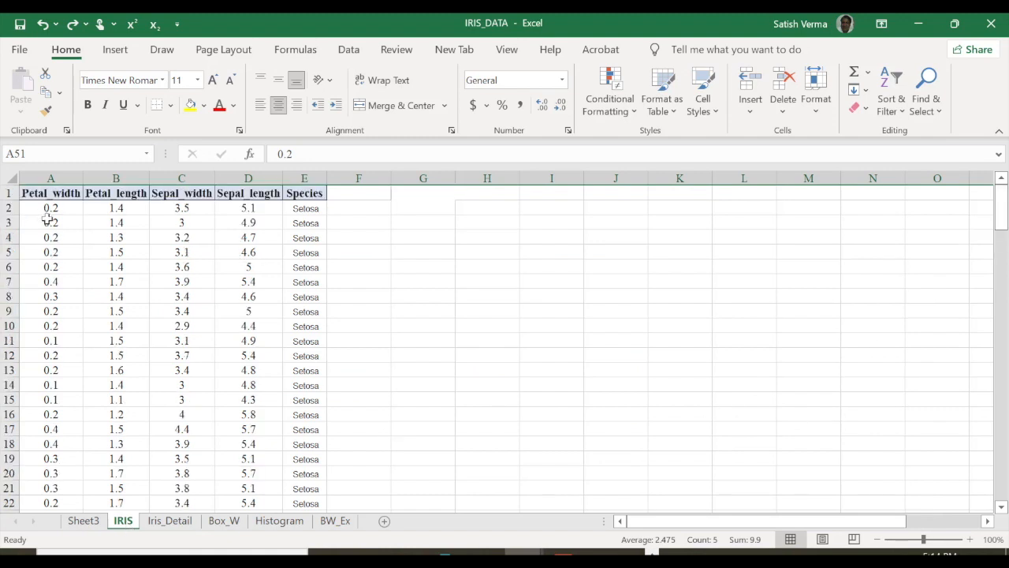
click(116, 207)
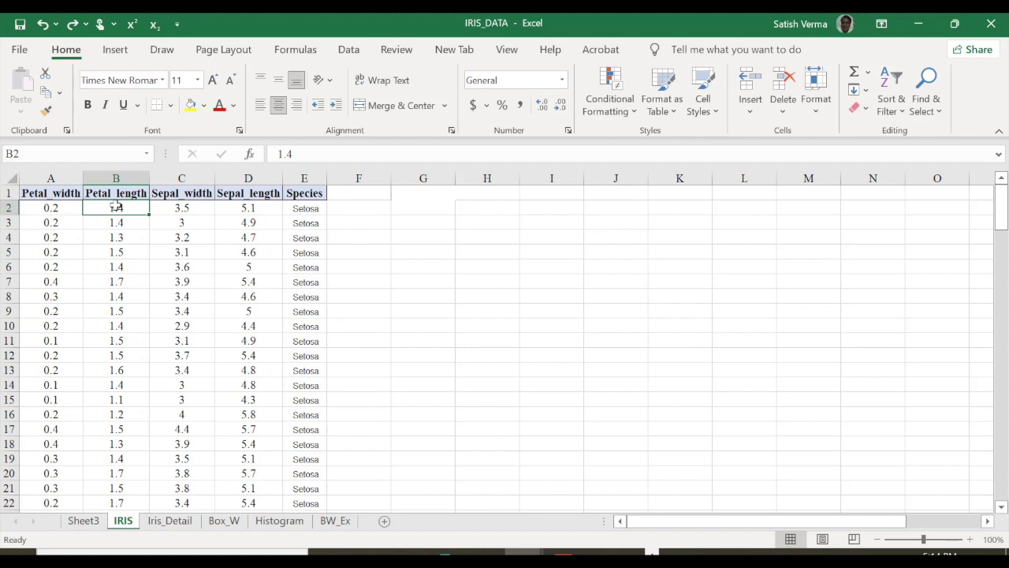
click(115, 48)
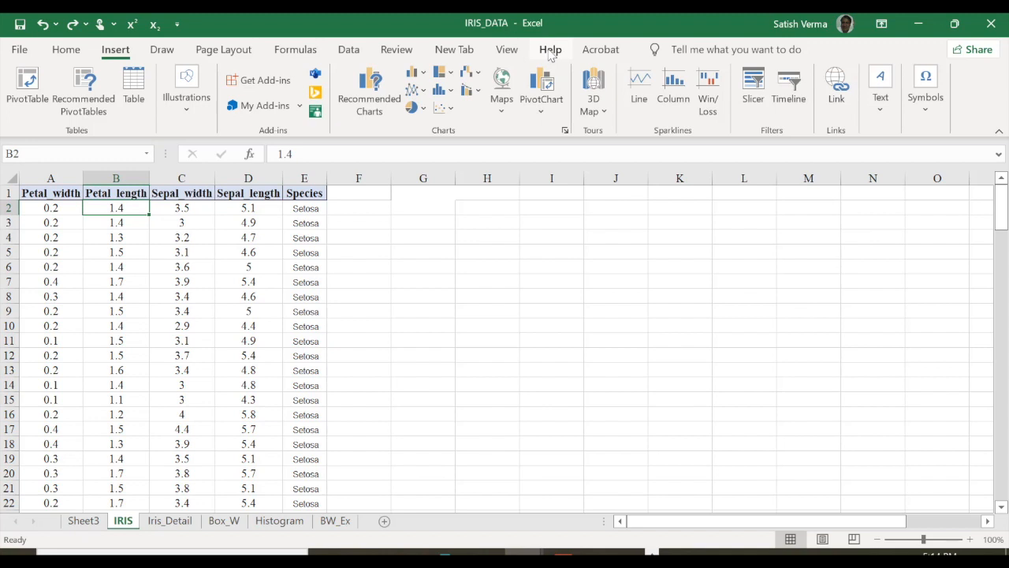
click(543, 115)
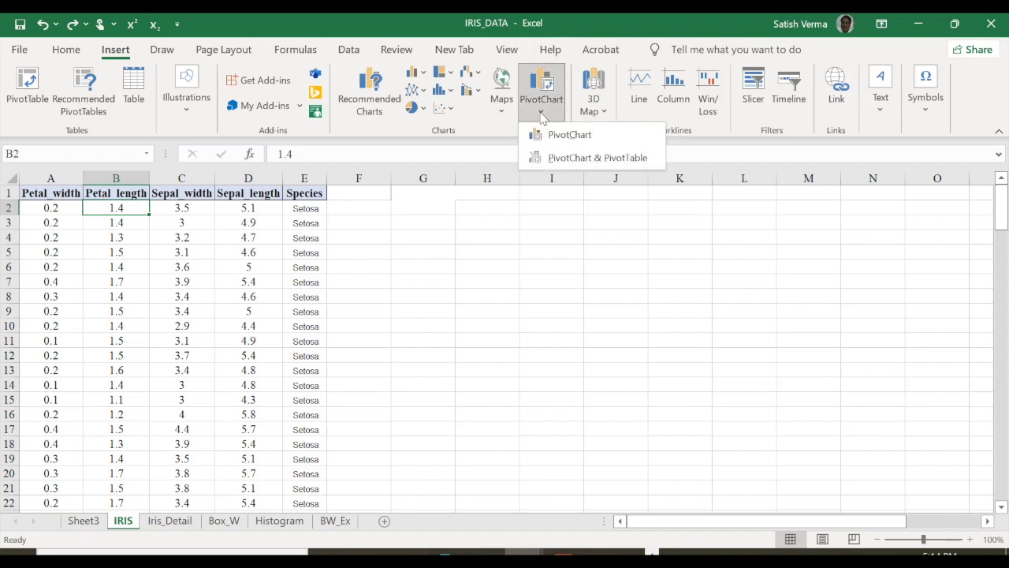
click(597, 157)
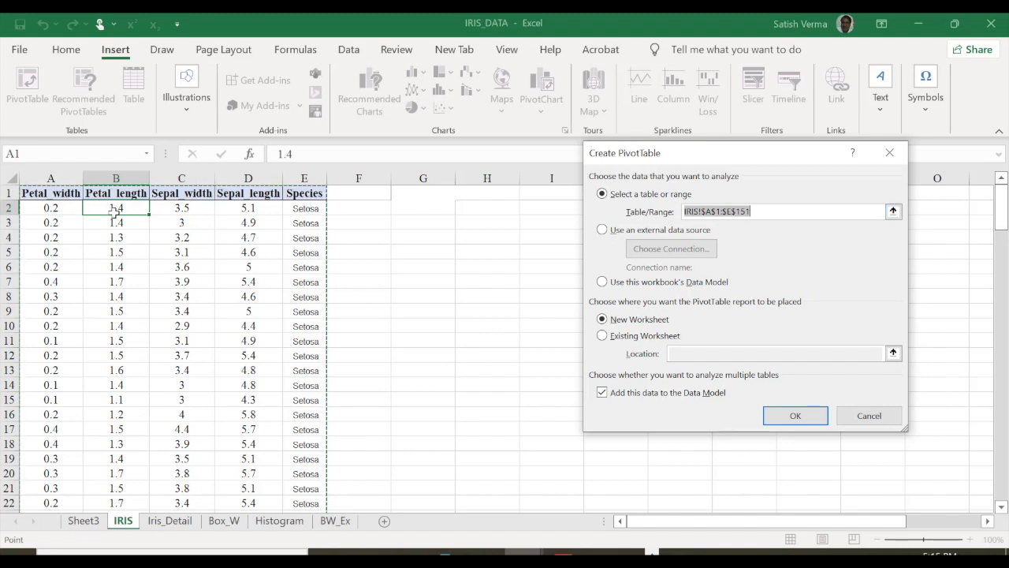
click(798, 417)
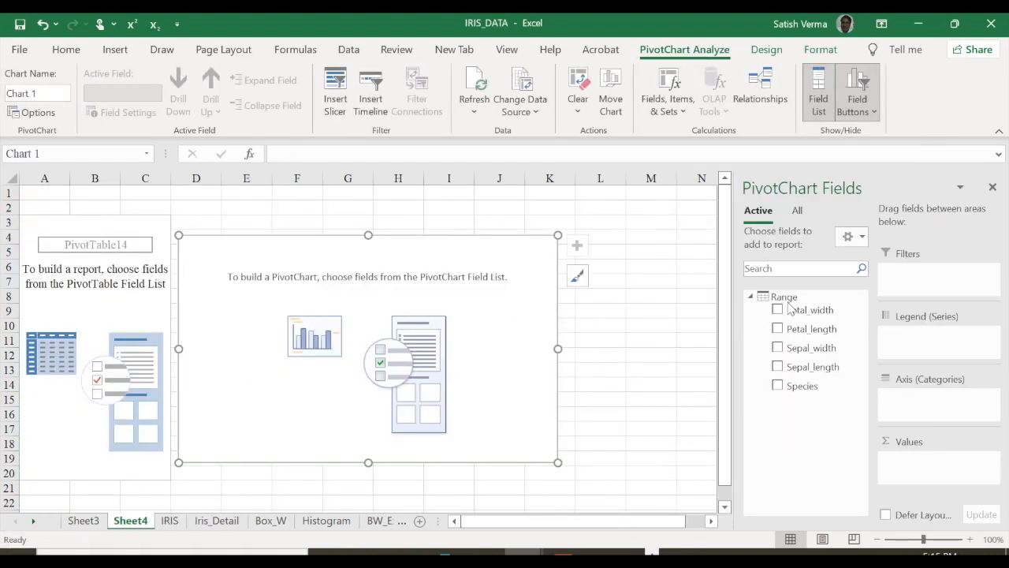
Step: Add the sums of Petal_width and Petal_length as values and Species as the axis categories of the PivotChart
drag(735, 290, 684, 290)
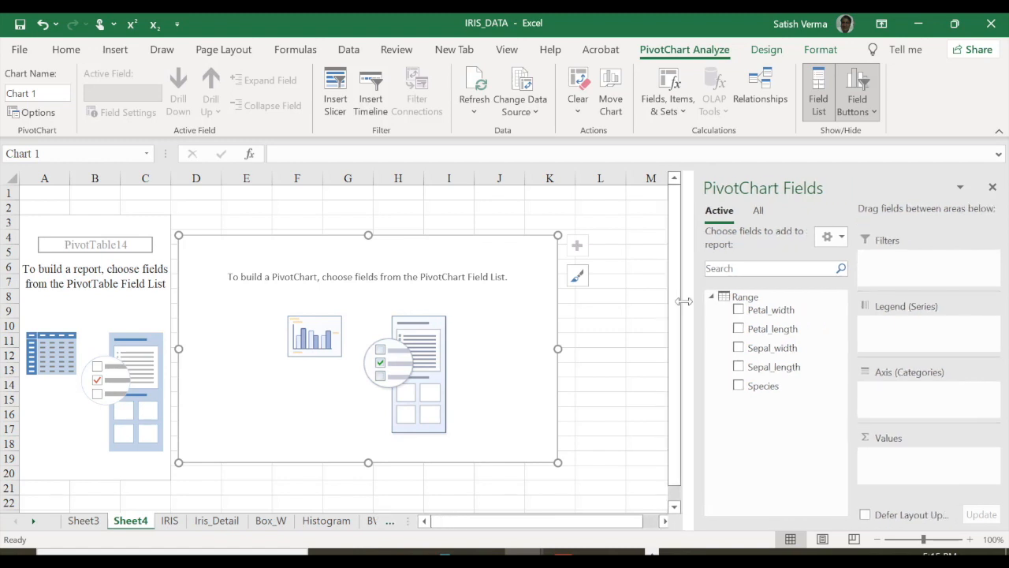
click(726, 310)
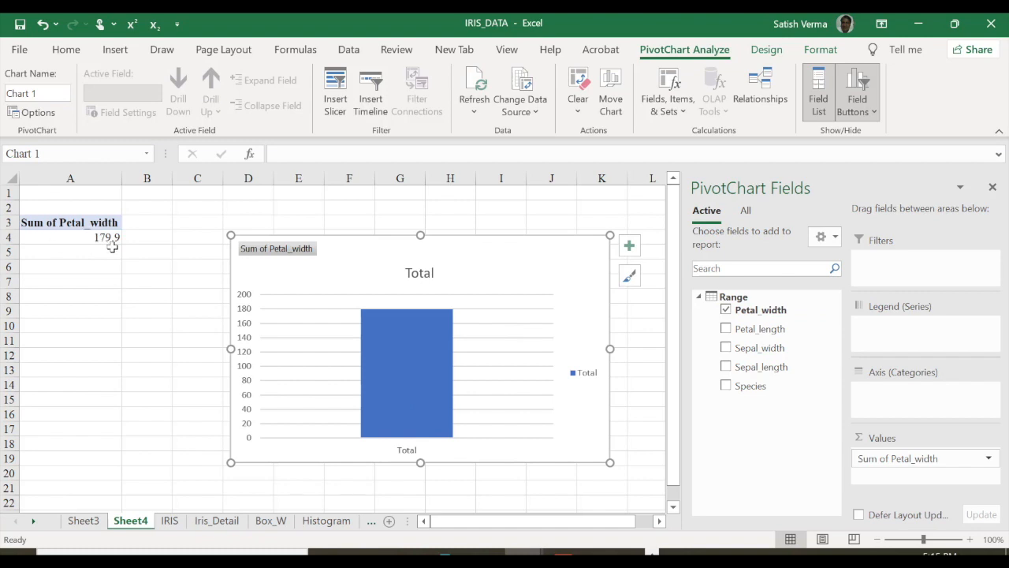
mouse_move(418, 387)
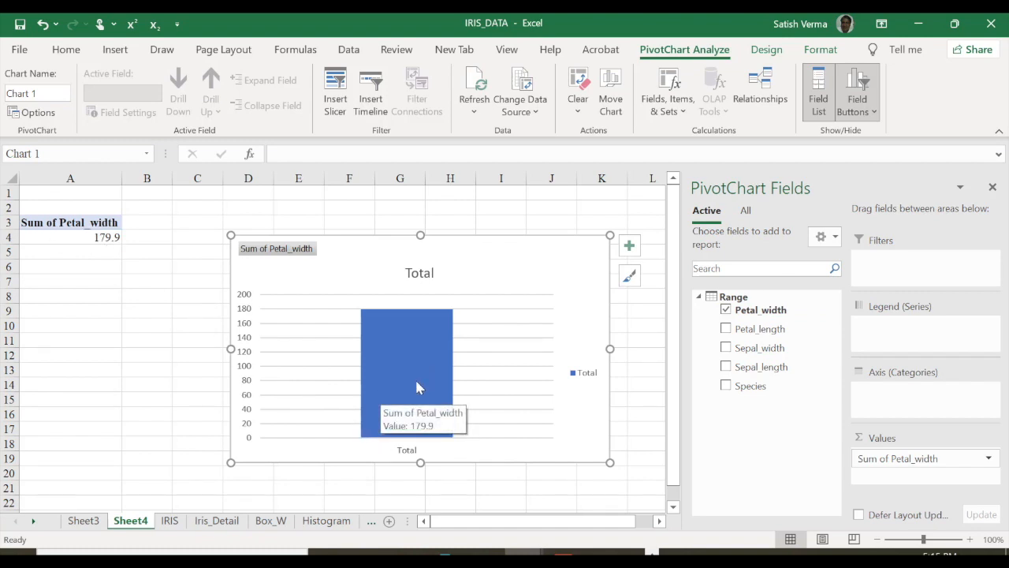
click(725, 329)
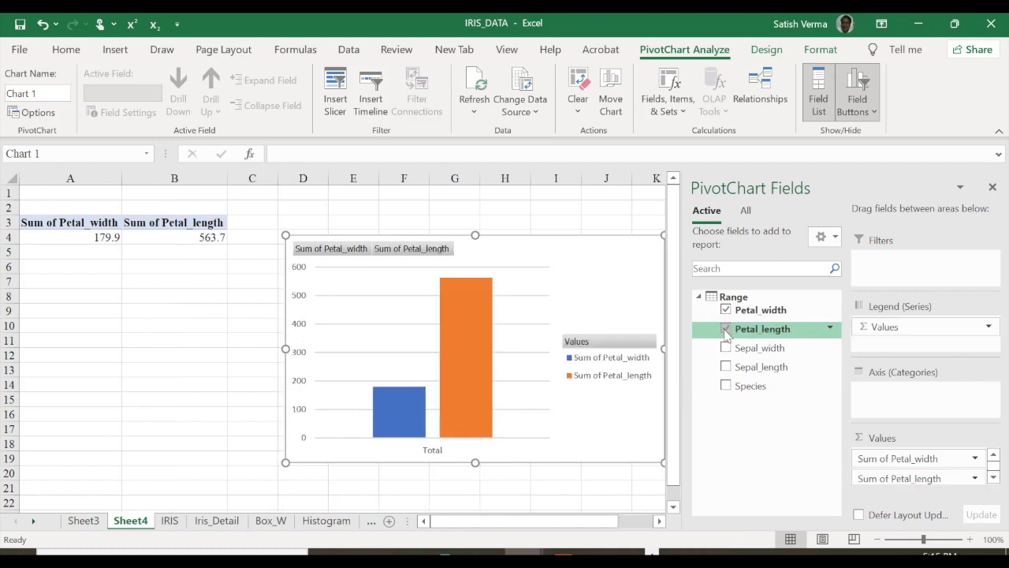
drag(559, 247, 468, 265)
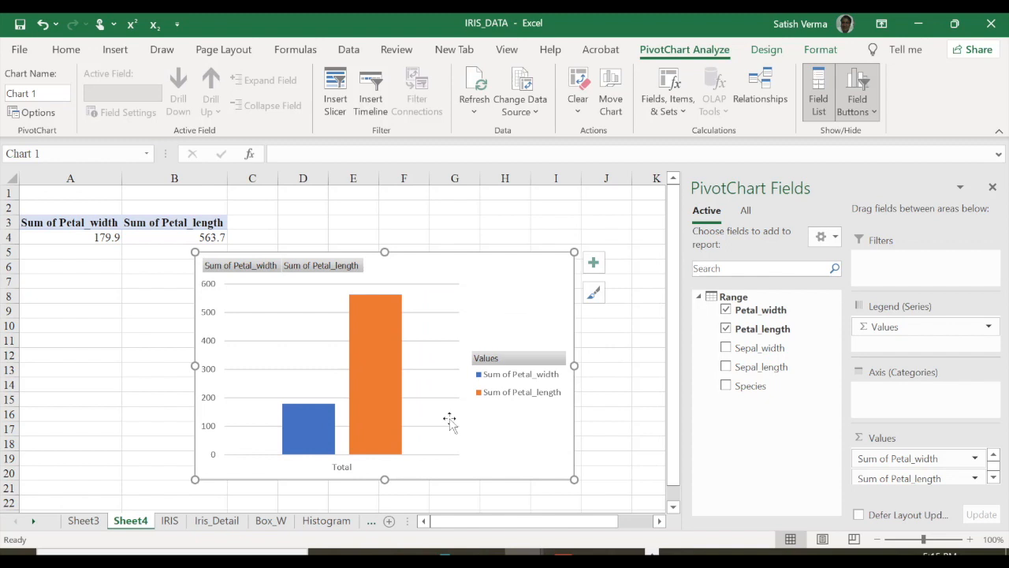
mouse_move(344, 473)
click(727, 387)
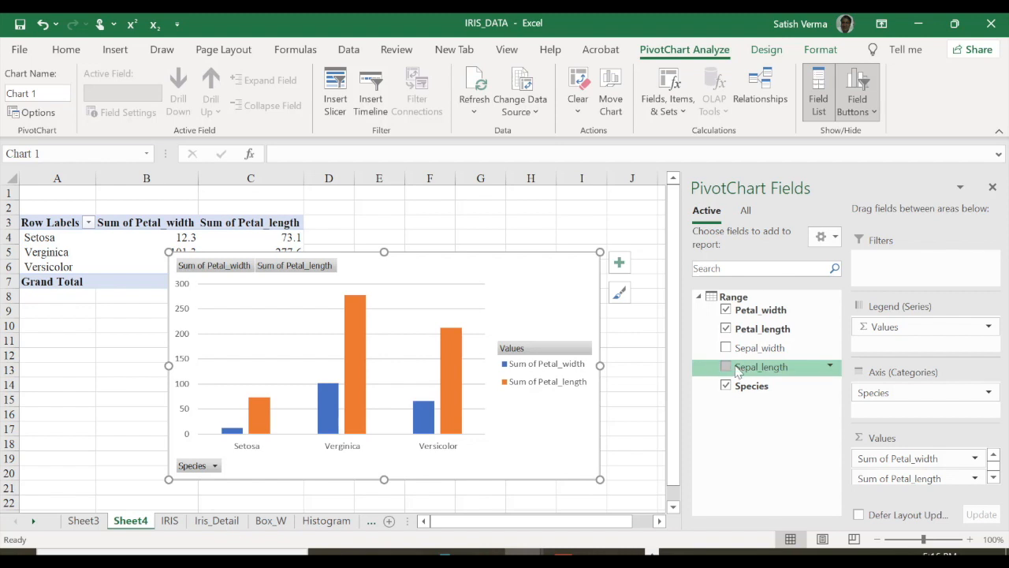
Step: Replace the Petal_width and Petal_length values in the PivotChart with Sepal_width and Sepal_length, and reposition the chart
click(726, 310)
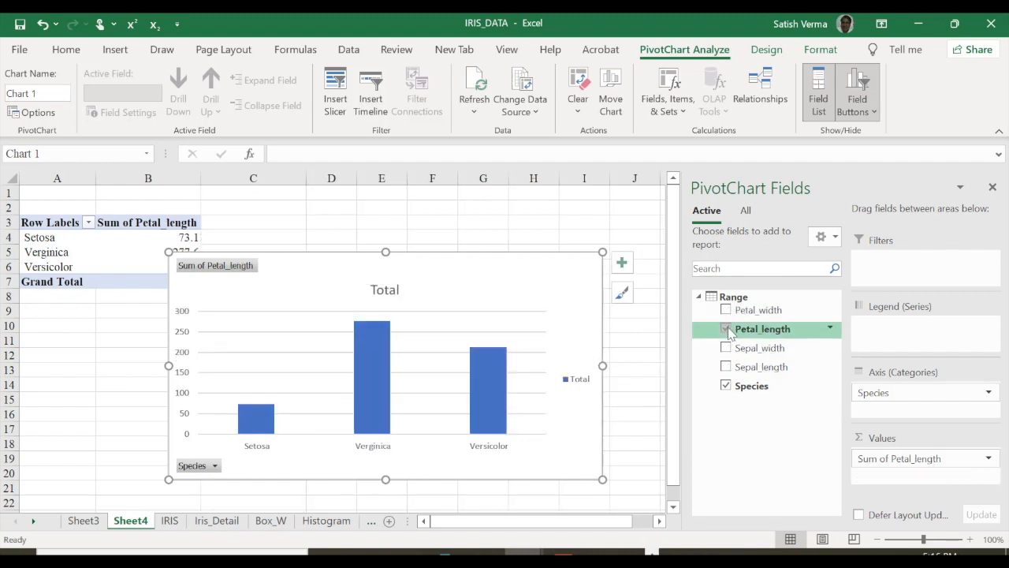
click(726, 328)
click(725, 348)
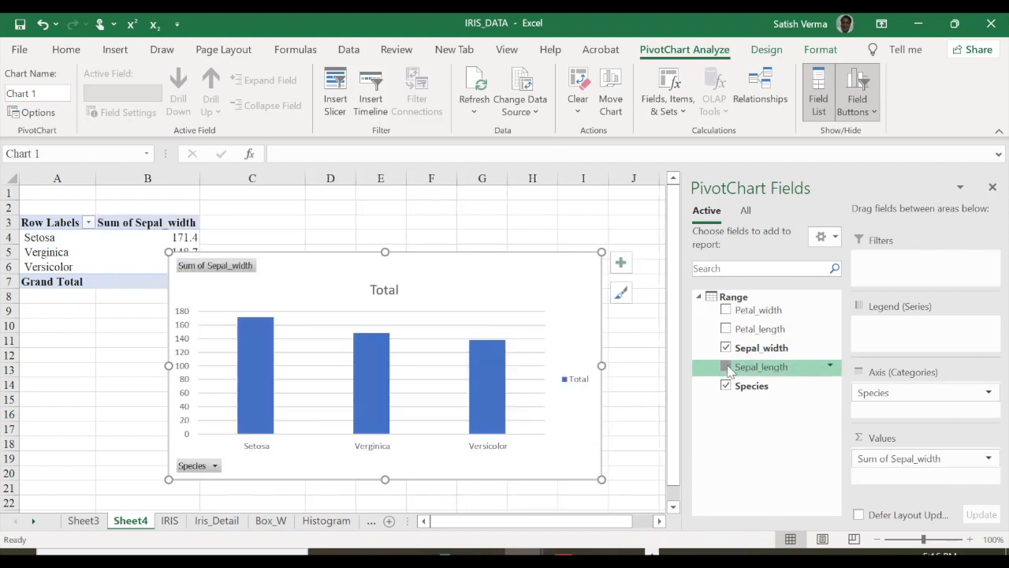
click(726, 368)
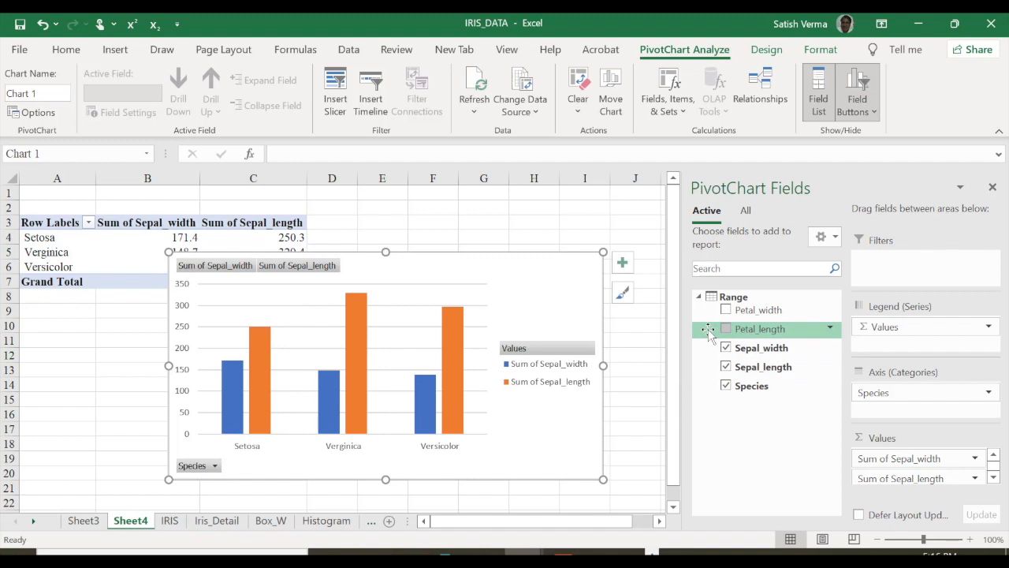
drag(444, 268, 513, 323)
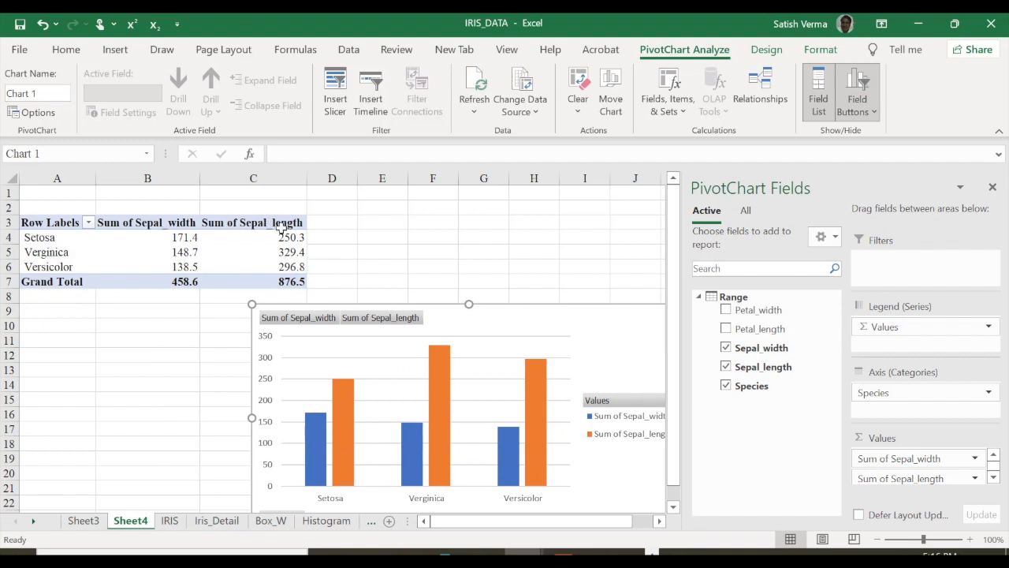
drag(500, 318, 440, 230)
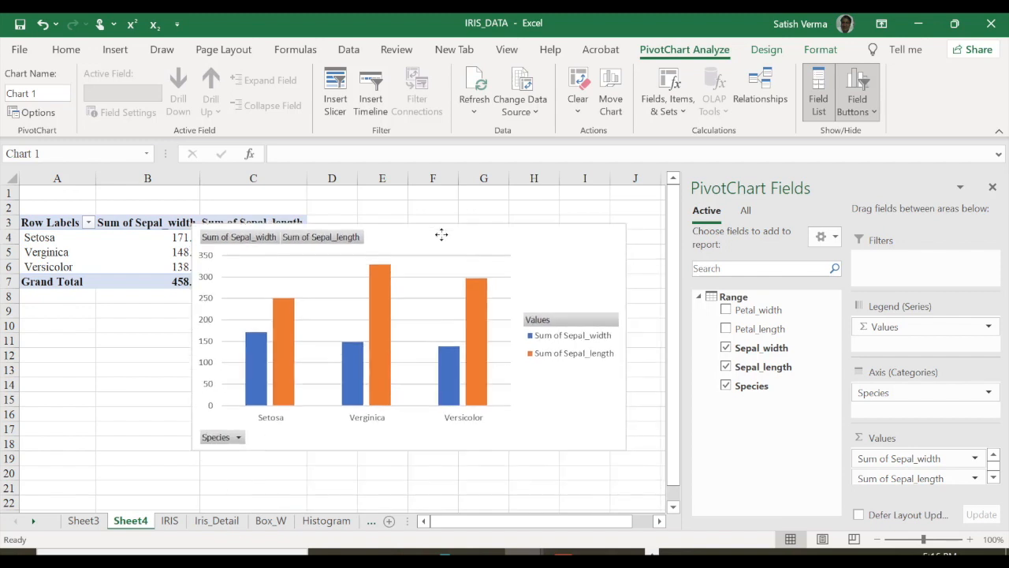
Step: Add Petal_width and Petal_length back to the PivotChart values and move the chart up beside the row labels
click(727, 310)
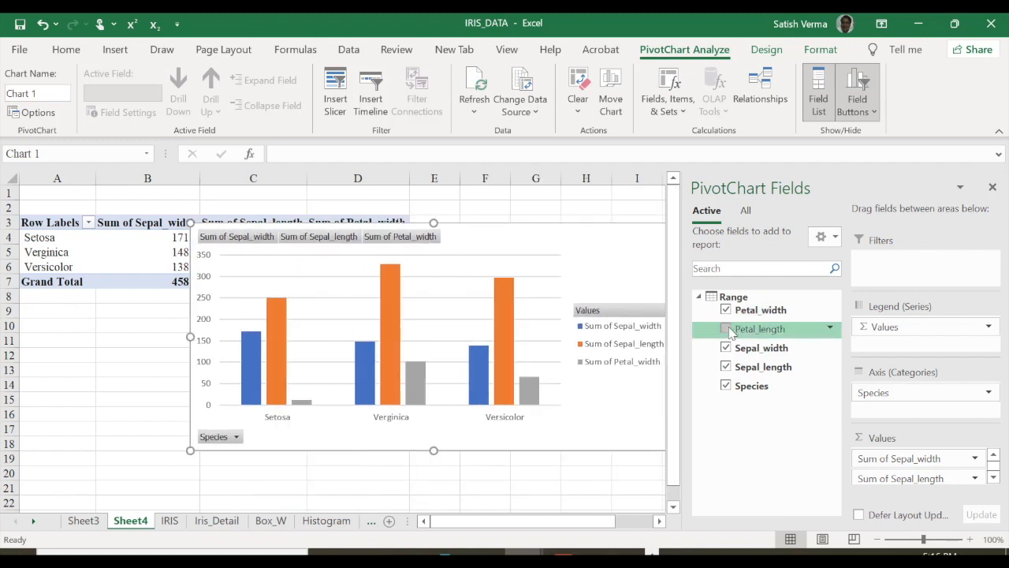
click(726, 329)
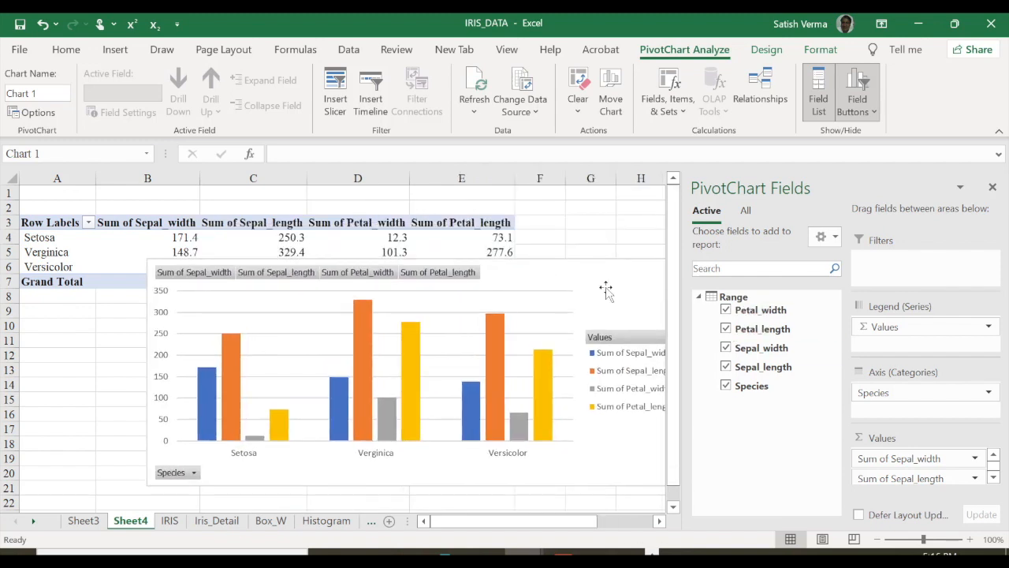
drag(686, 323, 786, 323)
drag(518, 278, 499, 322)
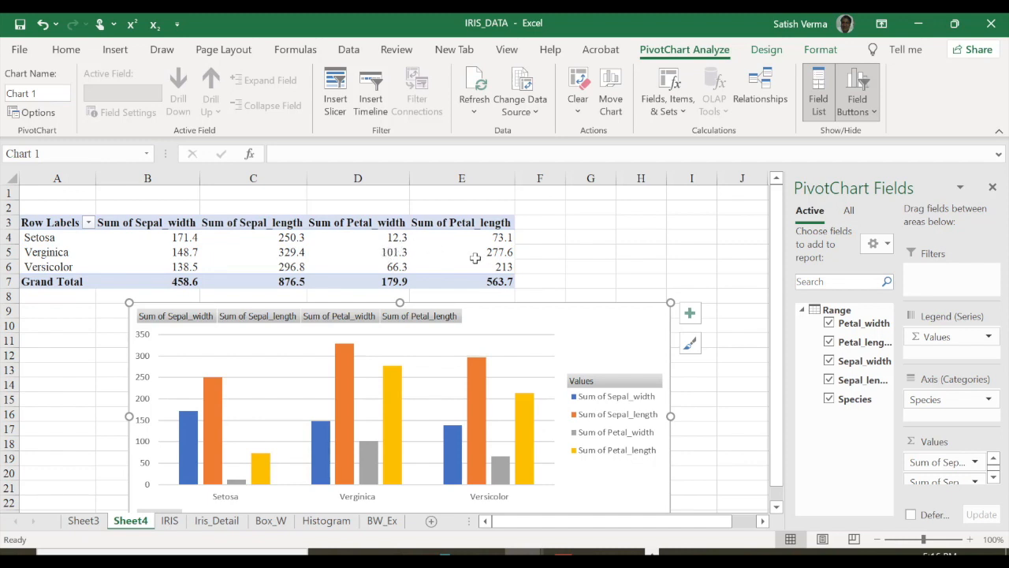
drag(550, 313, 600, 197)
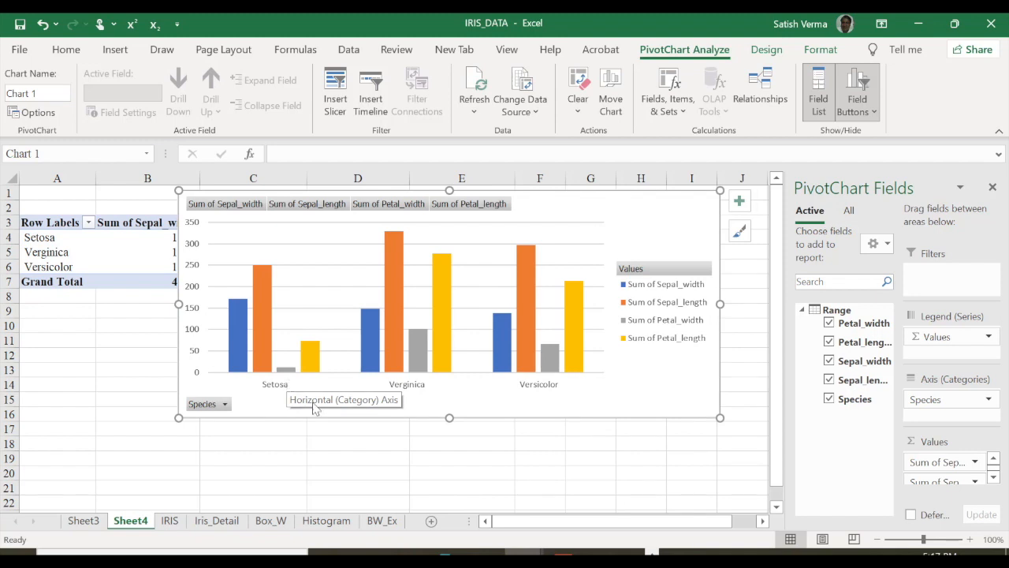
Step: Filter the PivotChart's Species field to show only Setosa
click(225, 403)
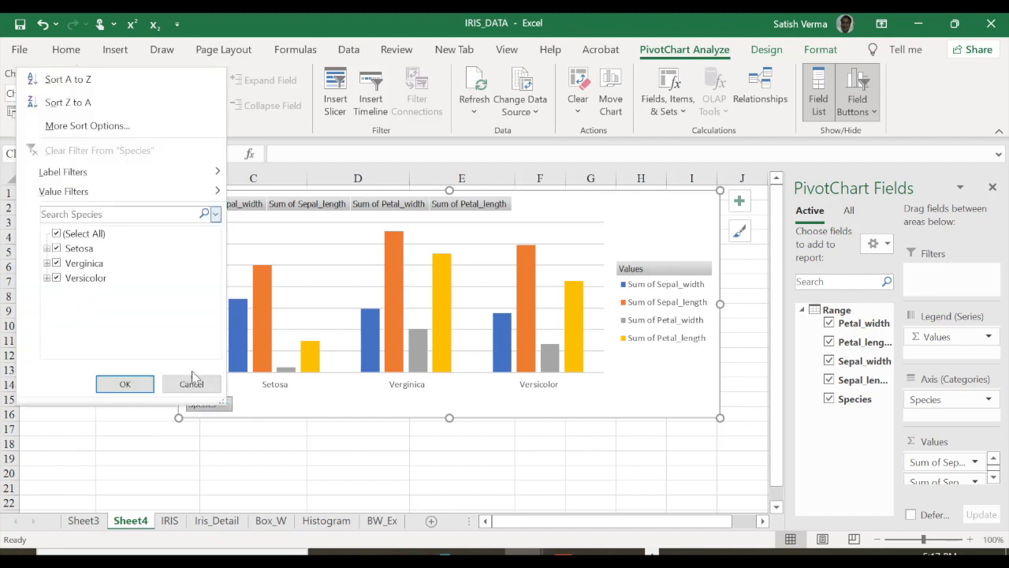
click(56, 267)
click(56, 279)
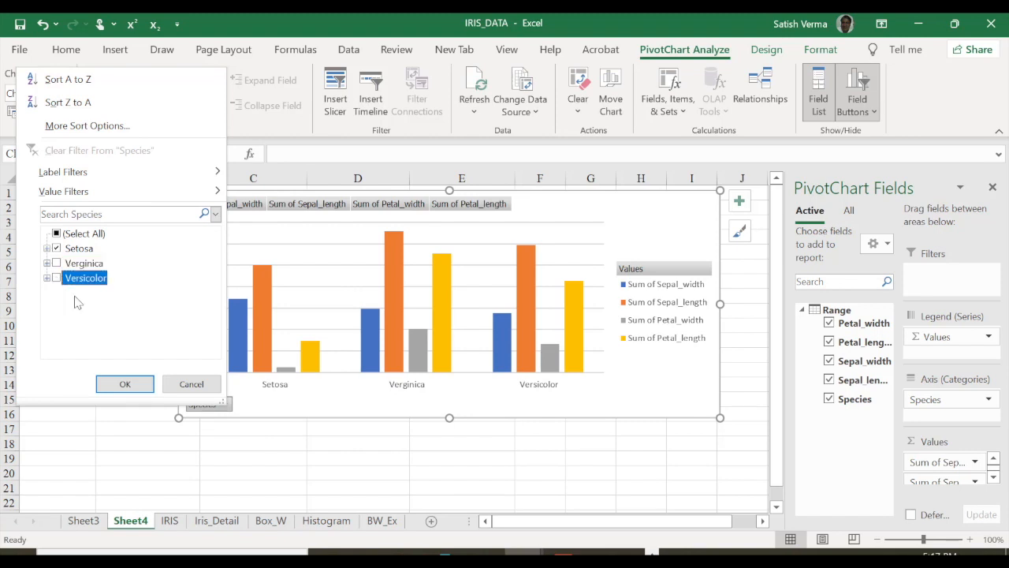
click(124, 384)
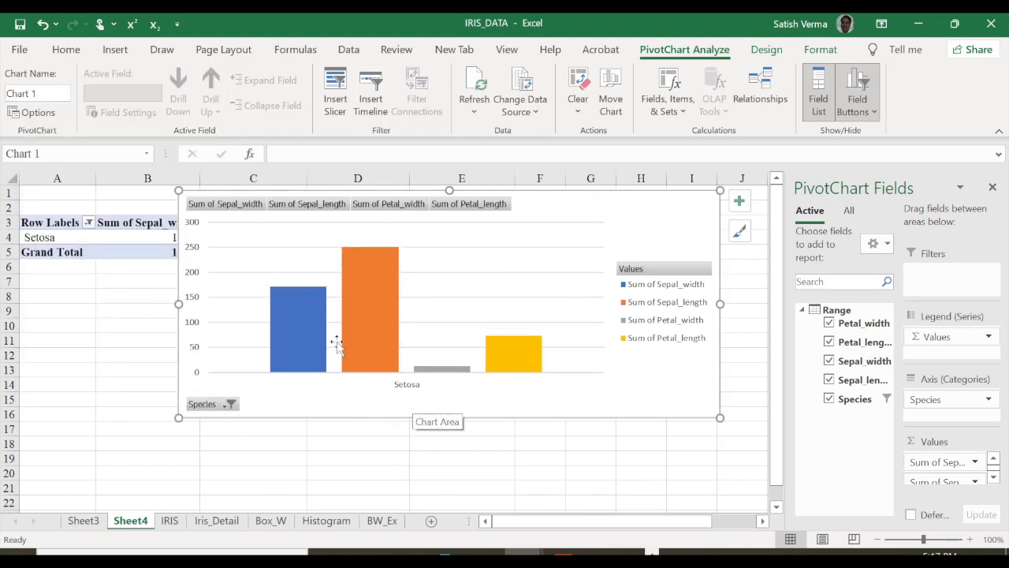
mouse_move(299, 317)
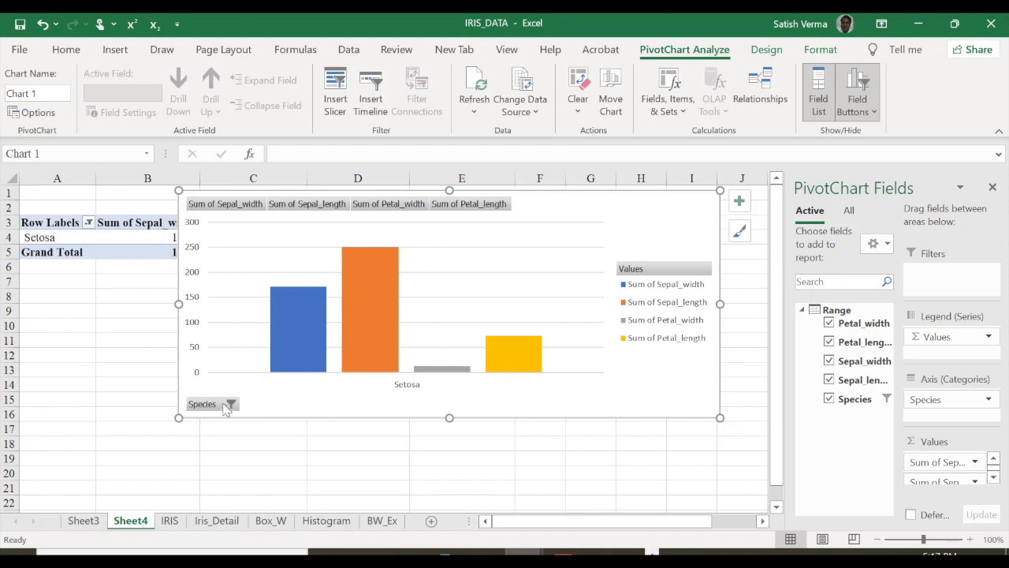
Step: Include Verginica and Versicolor in the PivotChart's Species filter again
click(225, 405)
click(52, 261)
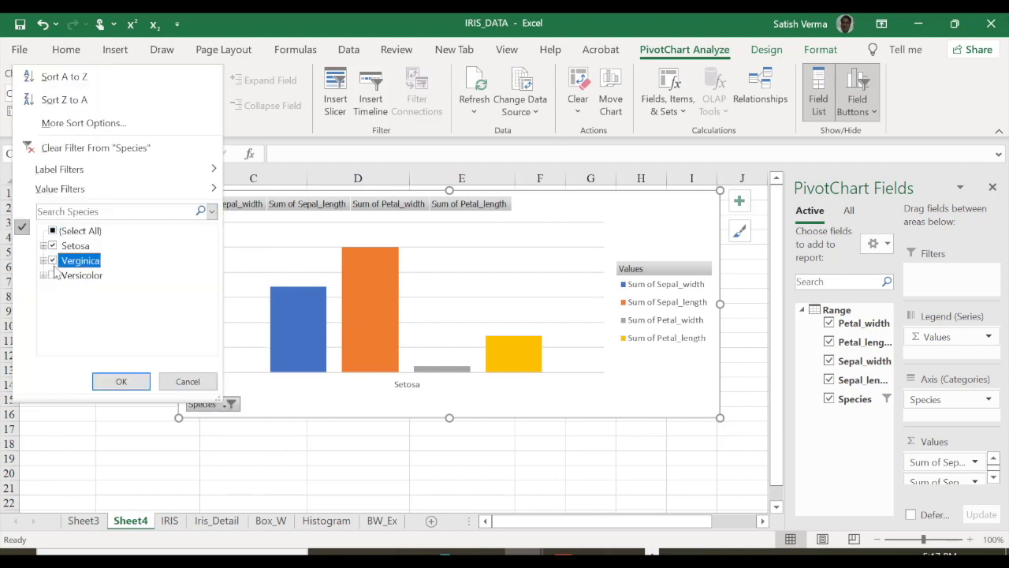
click(52, 275)
click(121, 380)
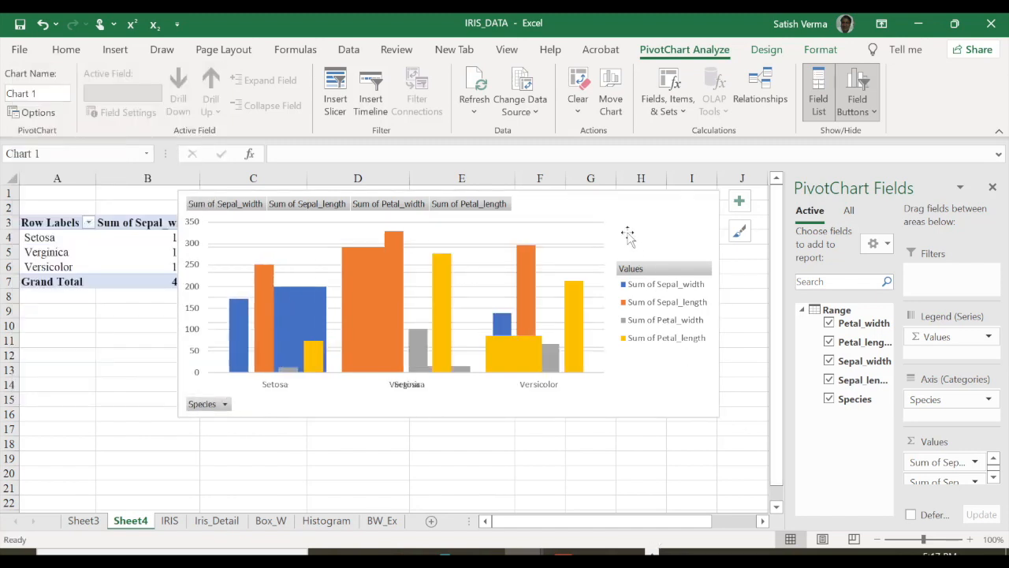
Step: Move the PivotChart below the PivotTable, and summarise the Sepal_width value field by Max
drag(581, 202, 508, 299)
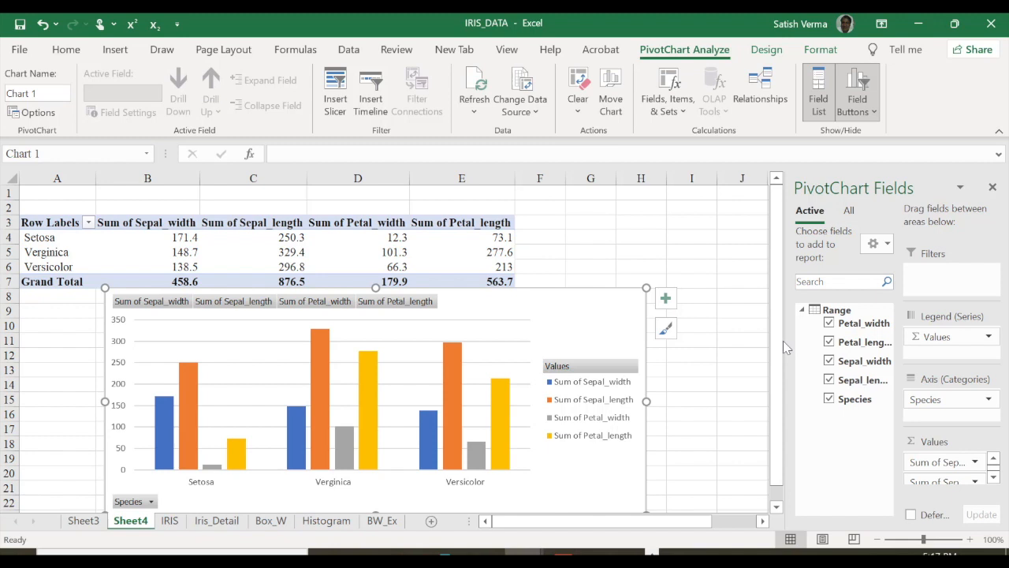
drag(783, 340, 650, 365)
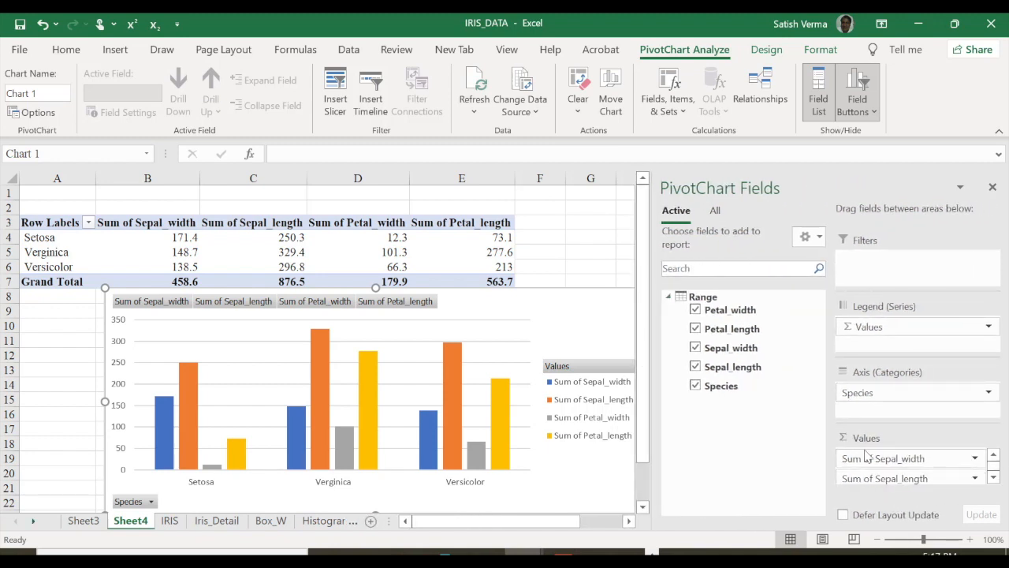
click(976, 460)
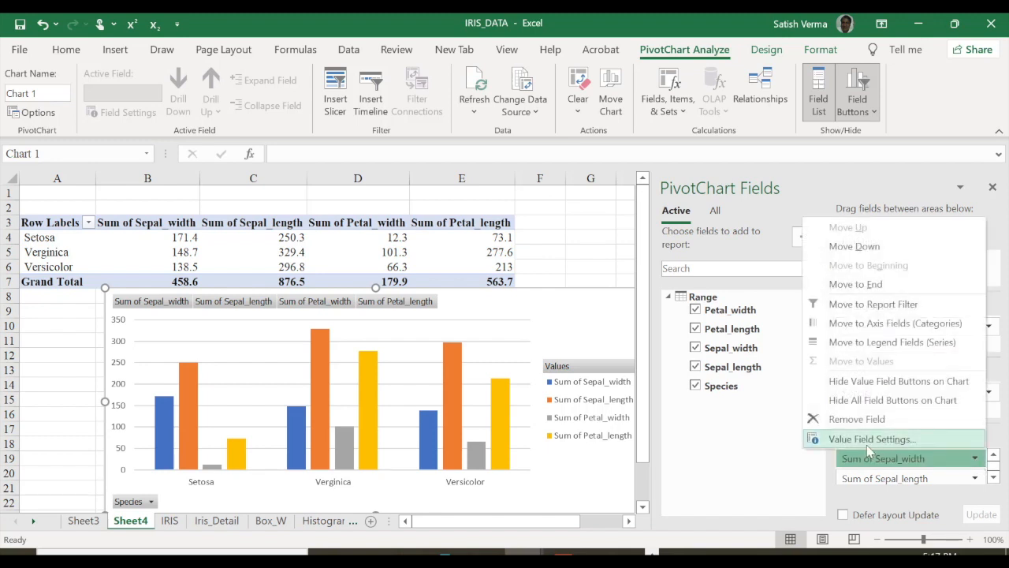
click(854, 439)
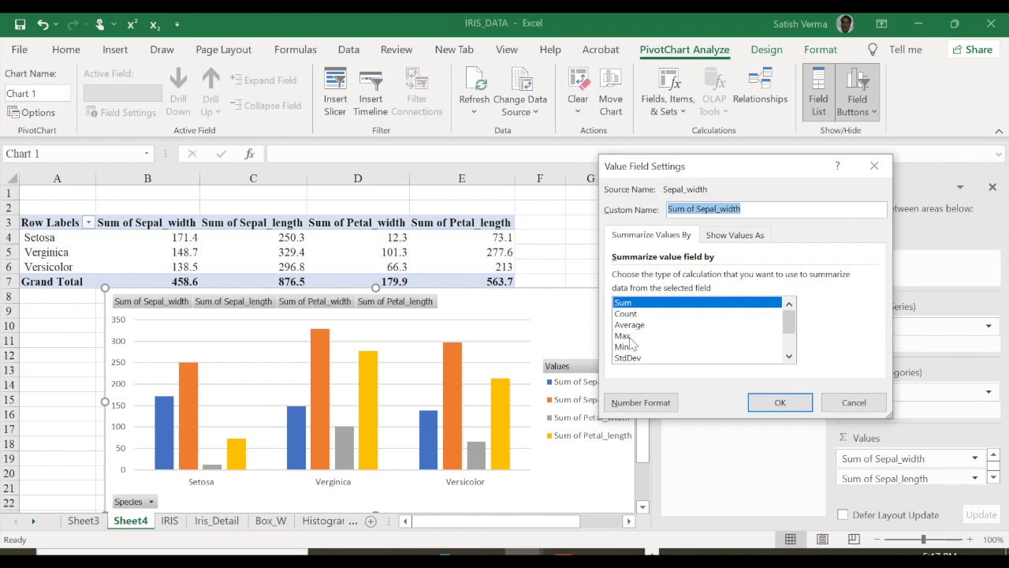
click(631, 337)
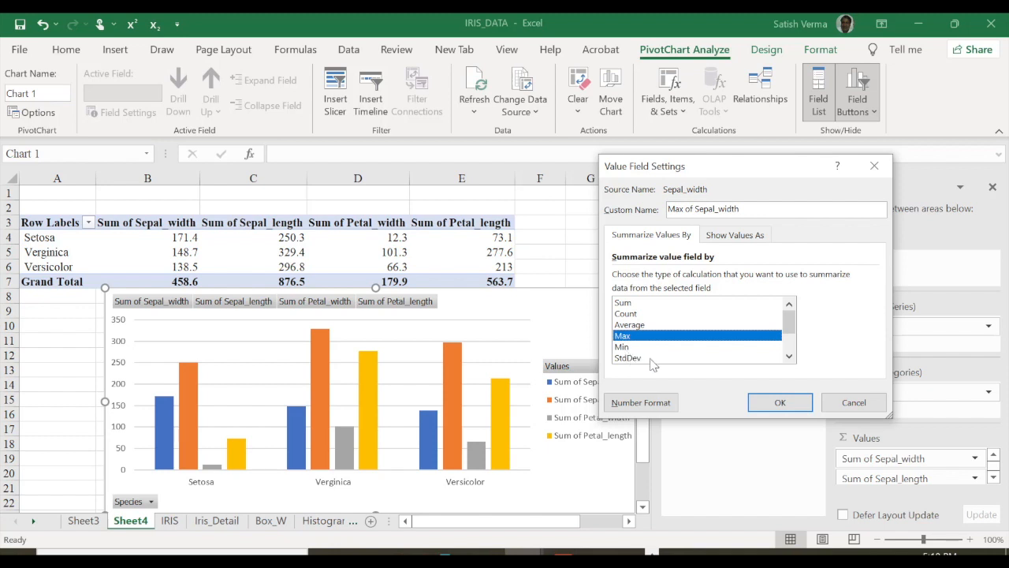
mouse_move(789, 336)
mouse_down()
mouse_move(790, 358)
mouse_move(789, 333)
mouse_up()
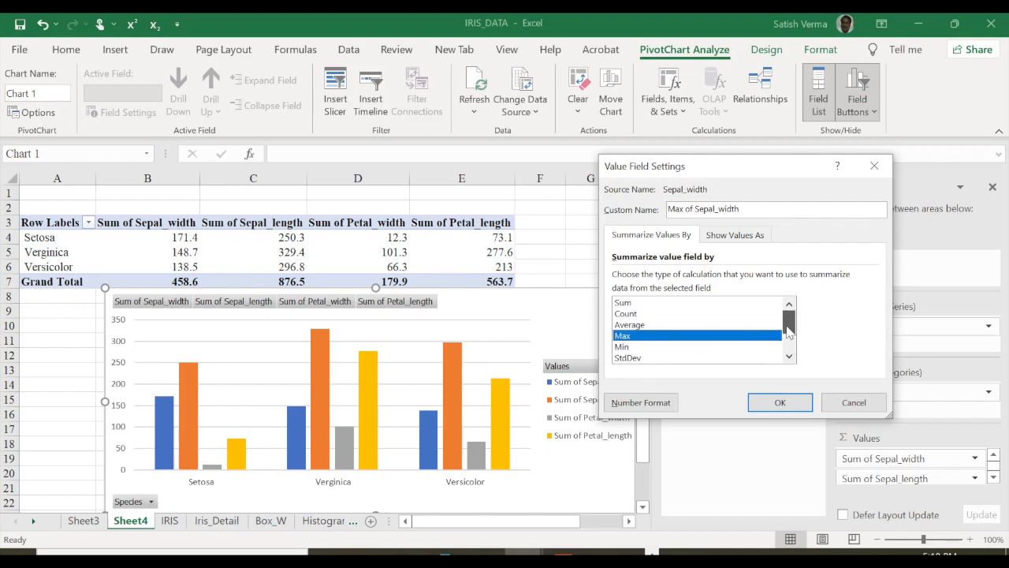
click(777, 402)
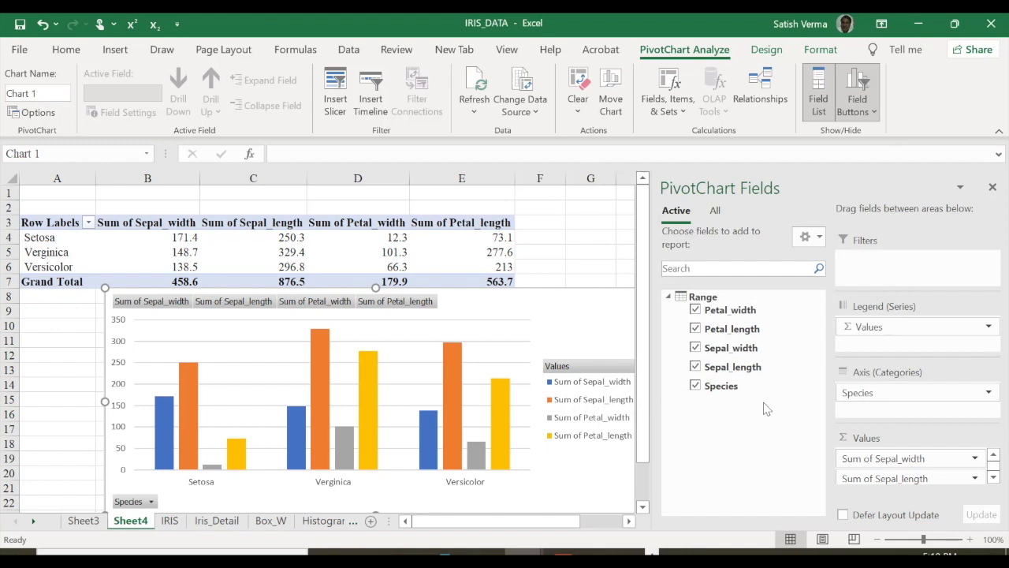
Step: Change the Sepal_length value field of the PivotChart to summarise by Max
click(975, 479)
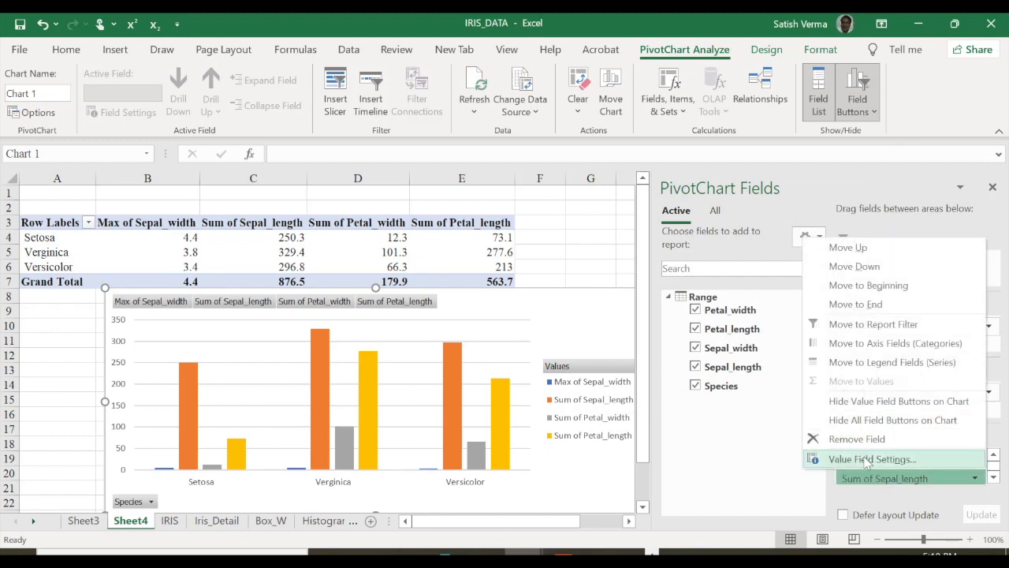
click(860, 460)
click(642, 336)
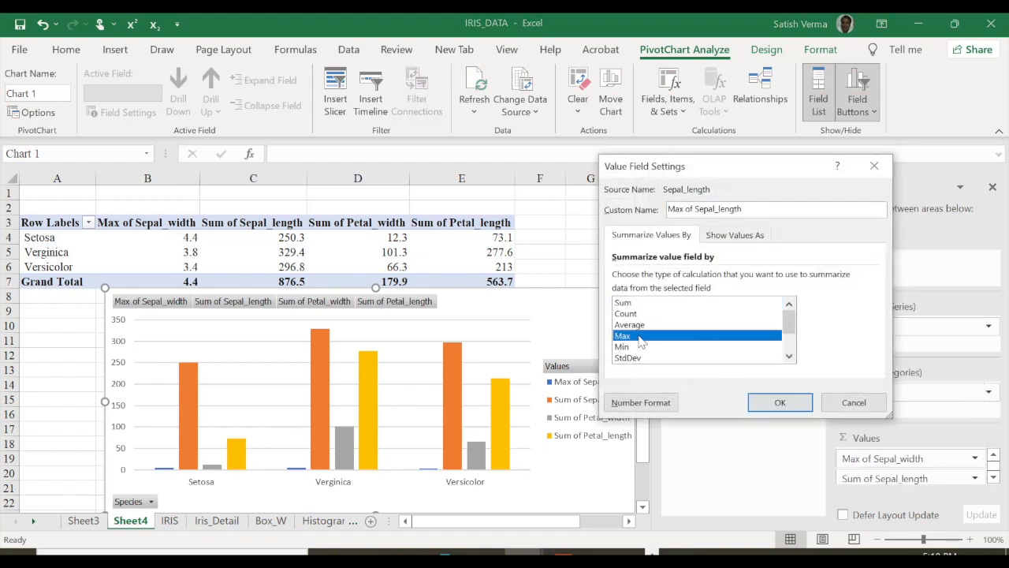
click(780, 402)
Step: Change the Petal_width value field of the PivotChart to summarise by Max
click(975, 479)
click(976, 480)
click(994, 477)
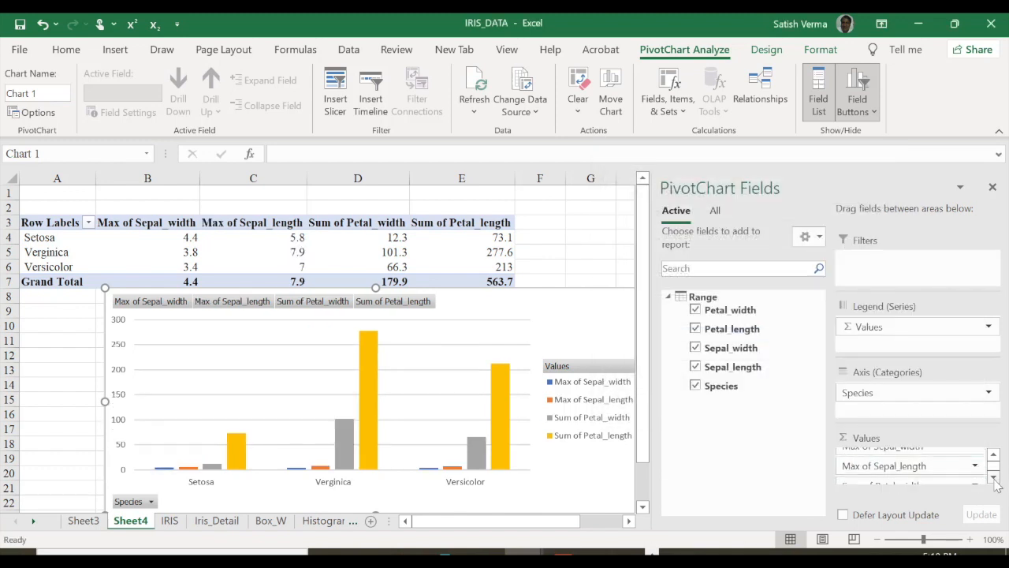
click(994, 477)
click(908, 475)
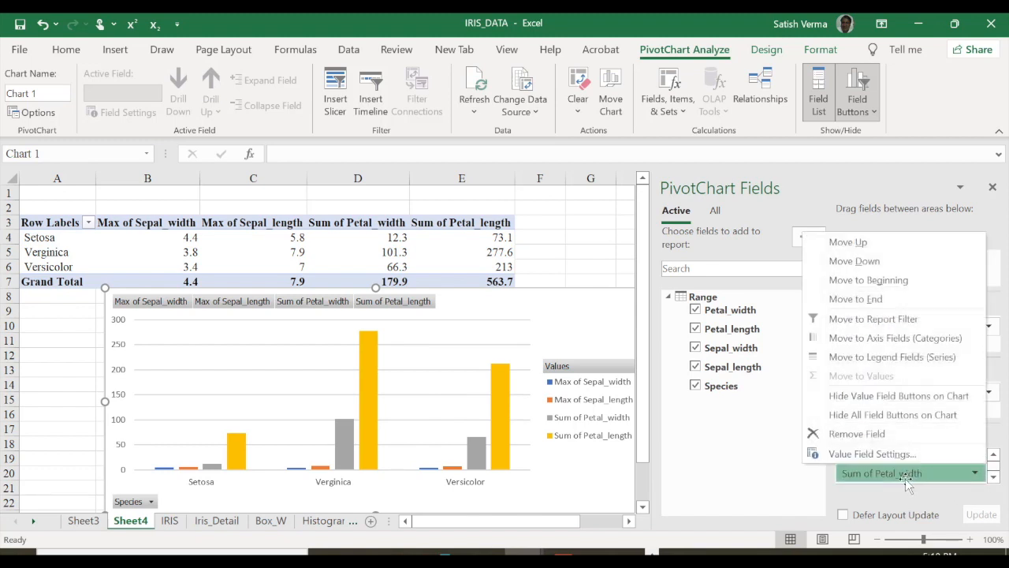
click(868, 454)
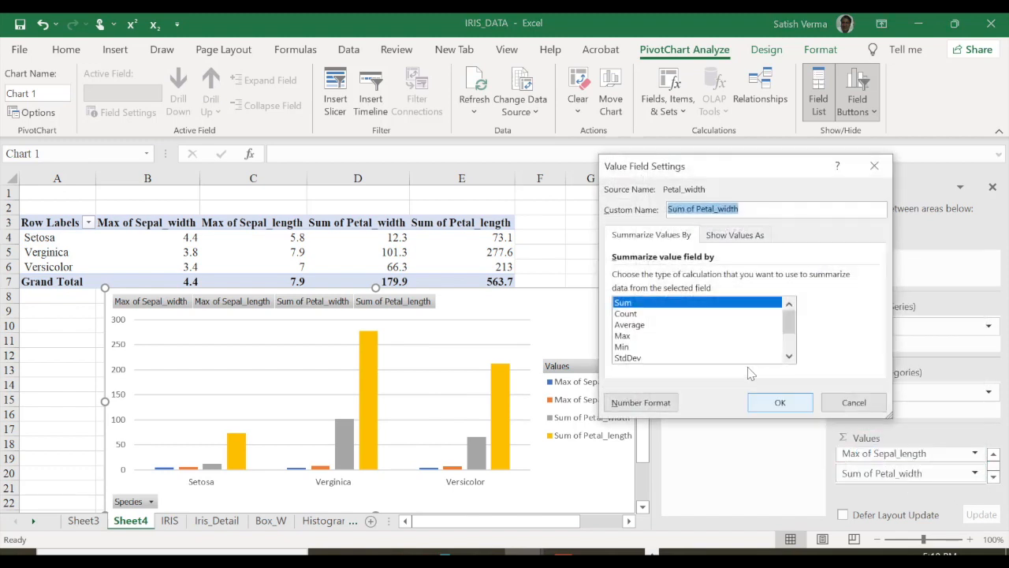
click(623, 335)
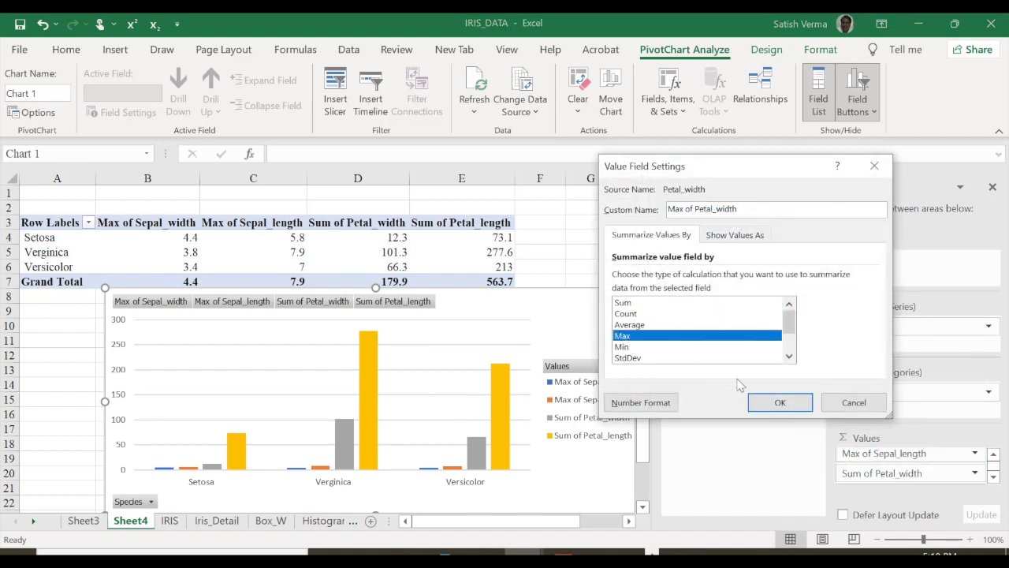
click(780, 402)
Step: Change the Petal_length value field of the PivotChart to summarise by Max
click(994, 478)
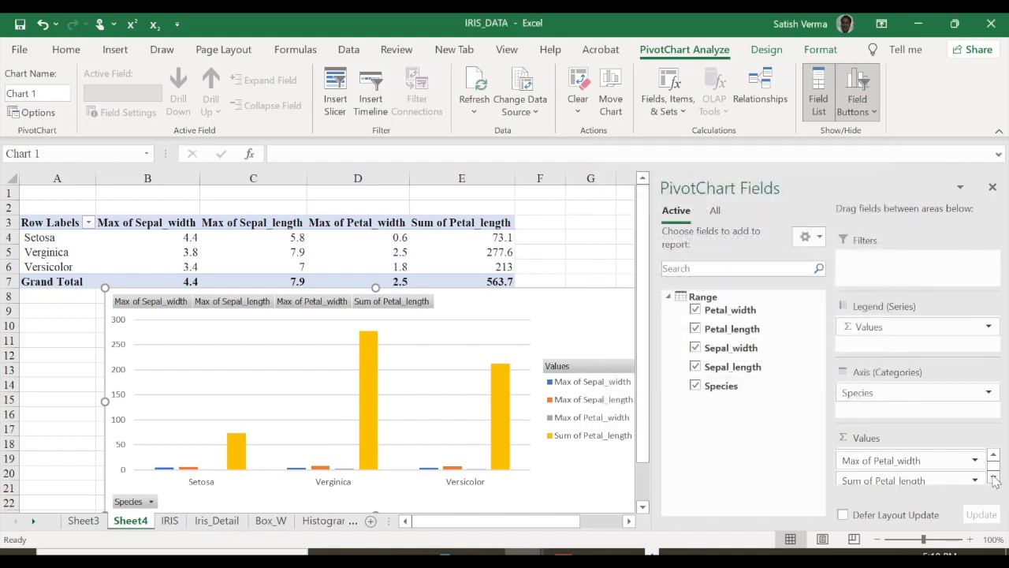
click(896, 476)
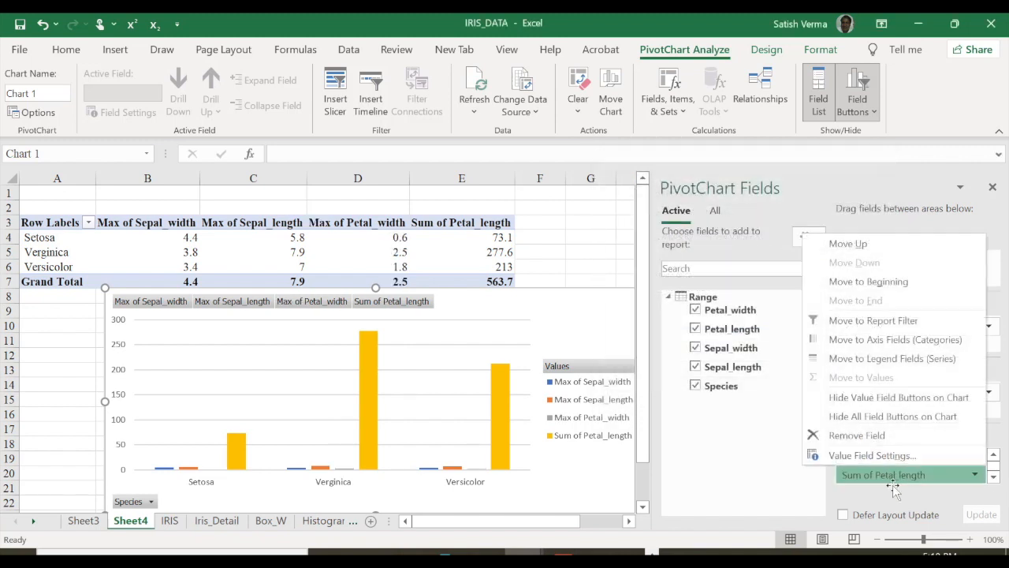
click(855, 456)
click(622, 335)
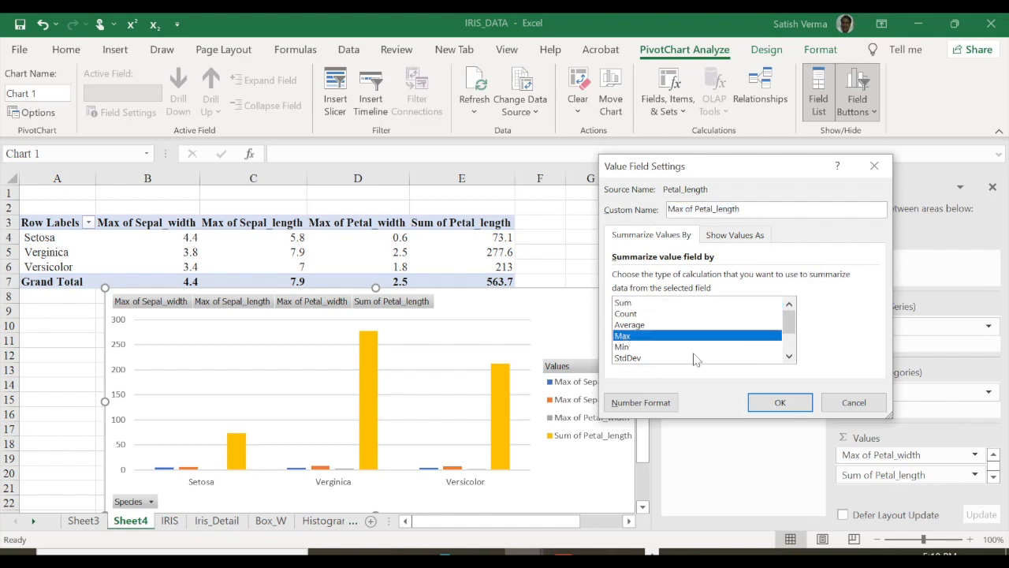
click(779, 402)
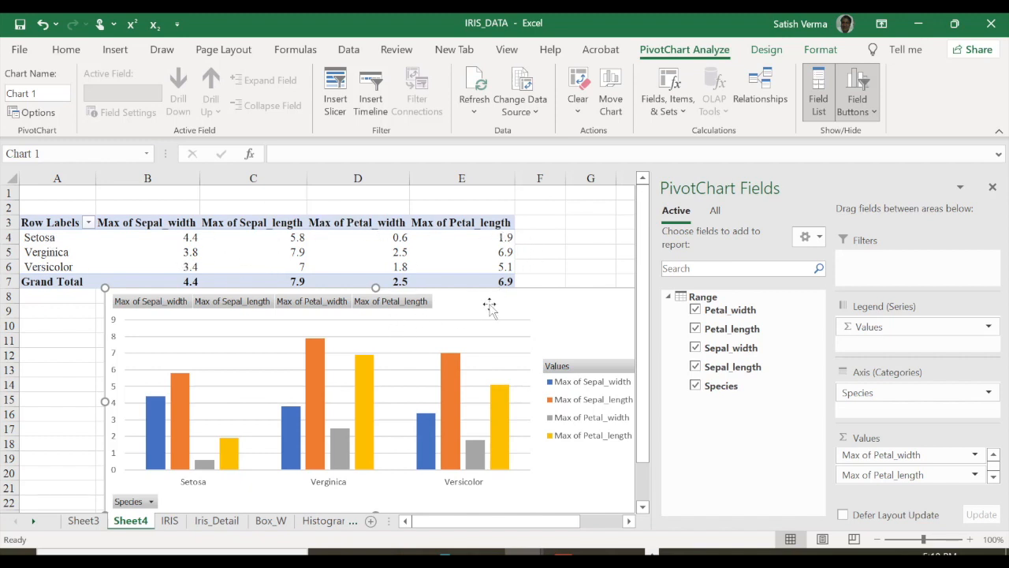
Step: Close the PivotChart field list, and move the chart up to row 1 and enlarge it to about column I, row 18
drag(490, 296, 447, 194)
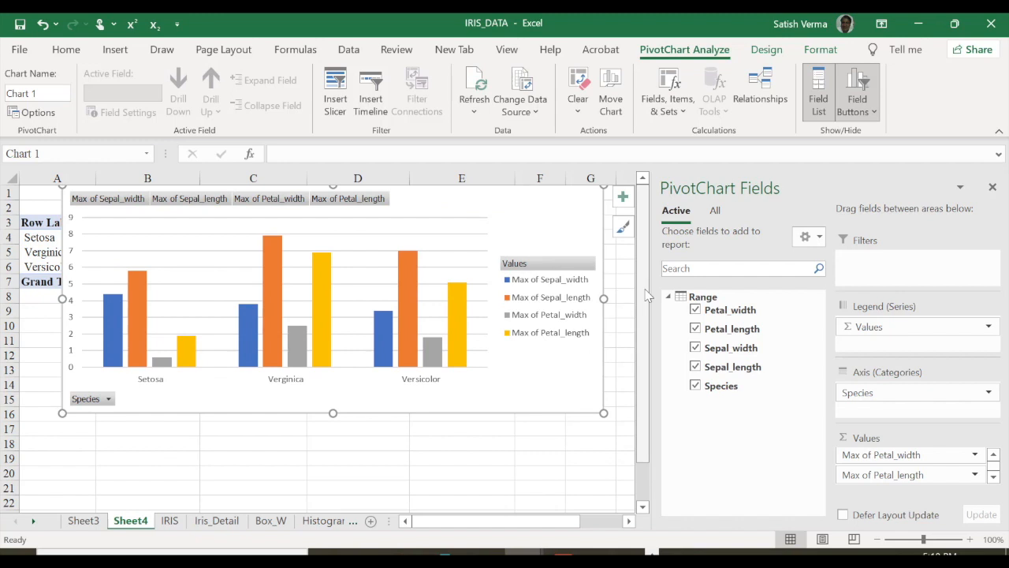
click(993, 188)
drag(603, 413, 715, 455)
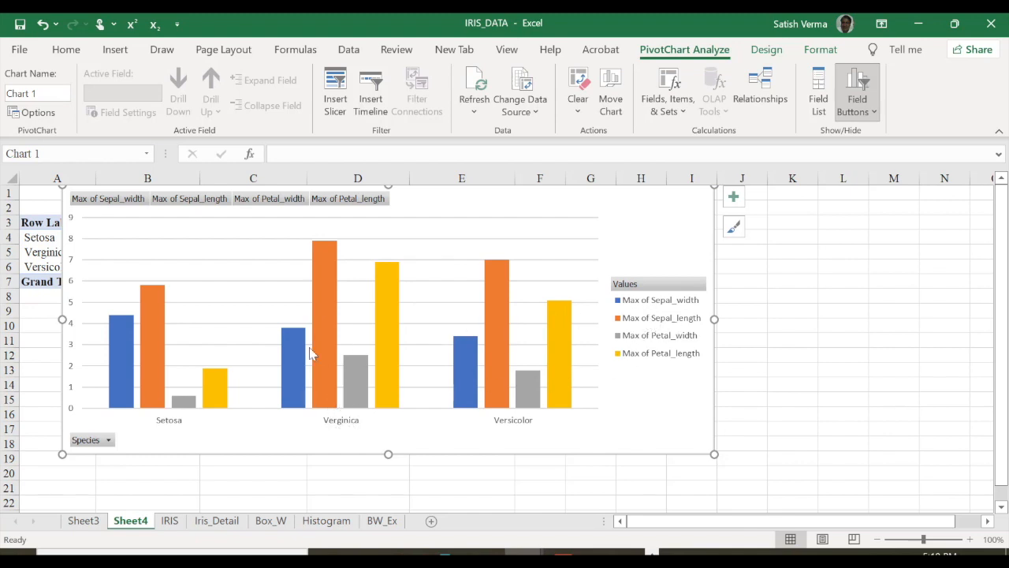
Step: Filter the PivotChart's Species to Setosa only, and move the chart down below the PivotTable
mouse_move(331, 249)
click(107, 439)
click(40, 296)
click(39, 311)
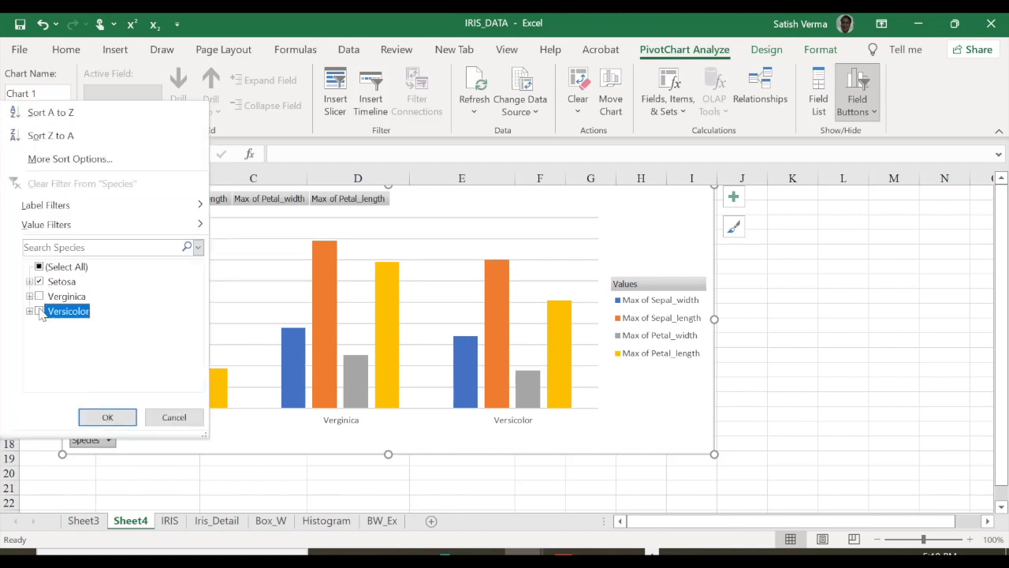
click(107, 417)
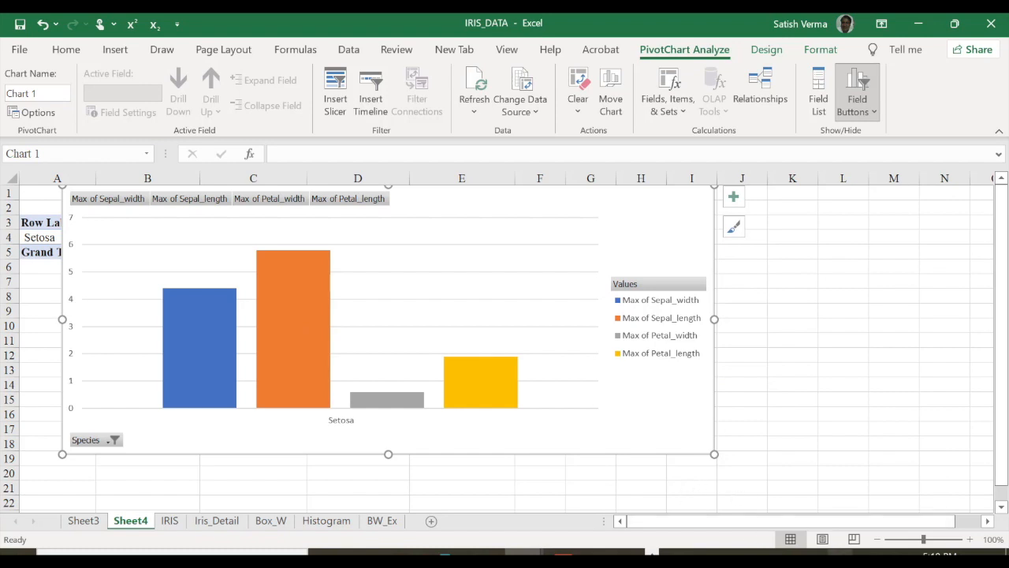
drag(438, 211, 522, 281)
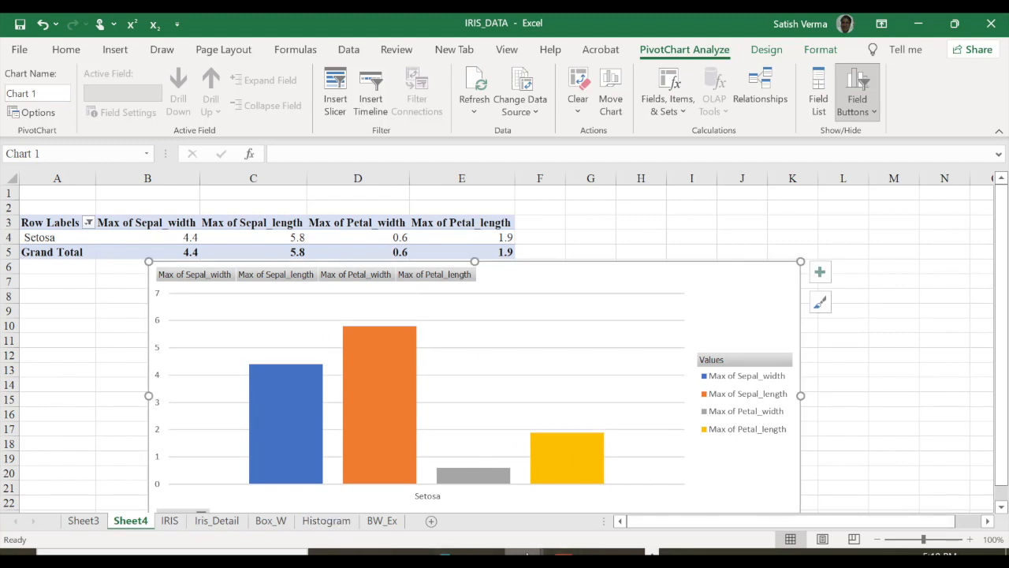
Step: Switch to the cars_data workbook and show its mtcars sheet
mouse_move(522, 551)
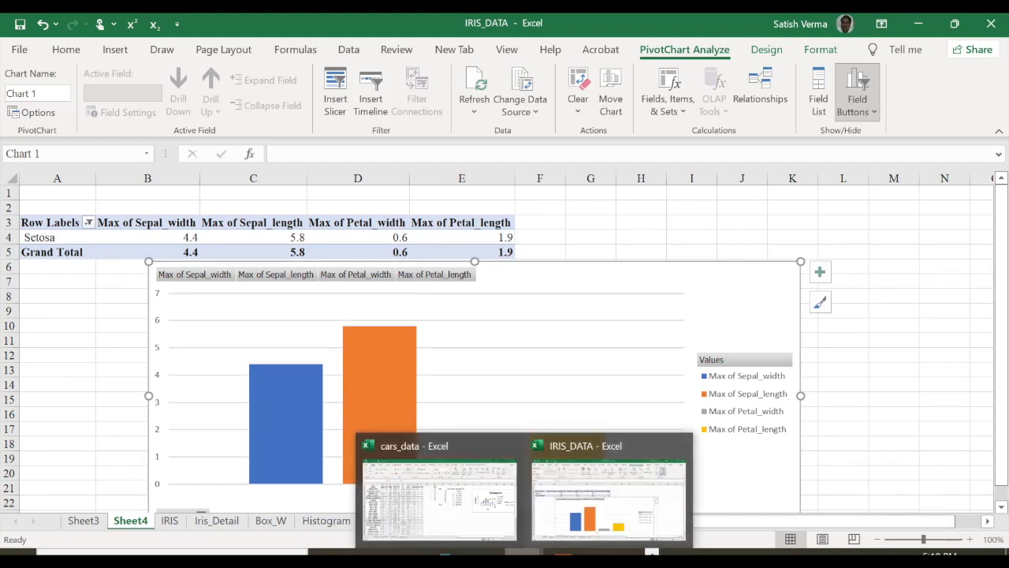
click(439, 505)
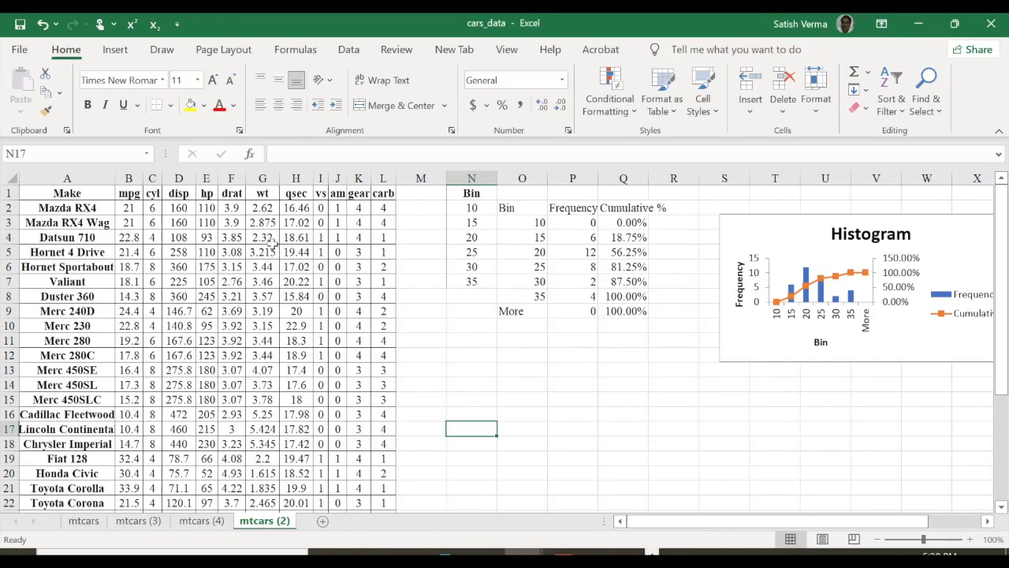
click(88, 523)
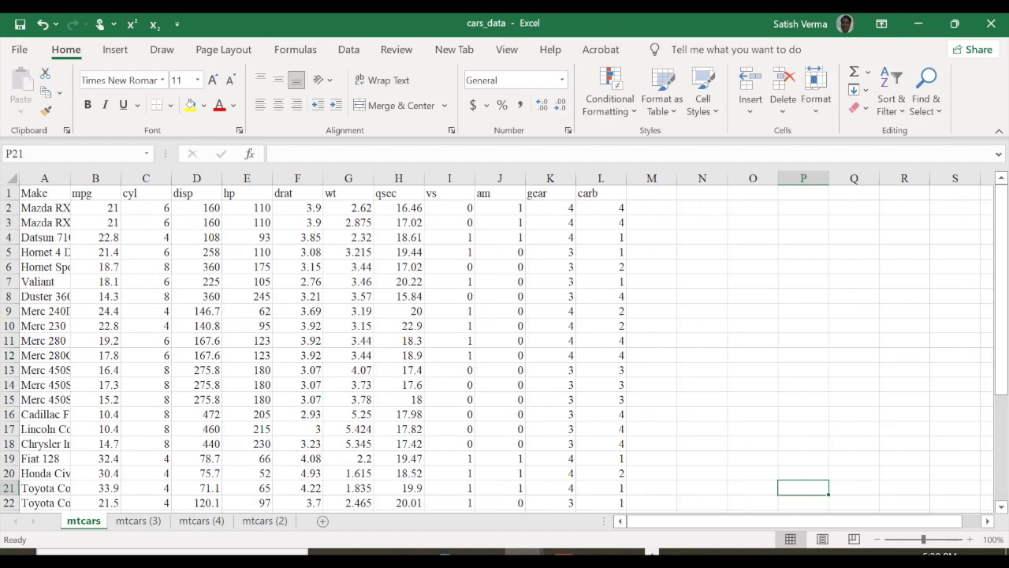
Step: Minimise the workbooks, search Google in Chrome for "mtcars dataset description", and open the Motor Trend Car Road Tests - R page
click(524, 552)
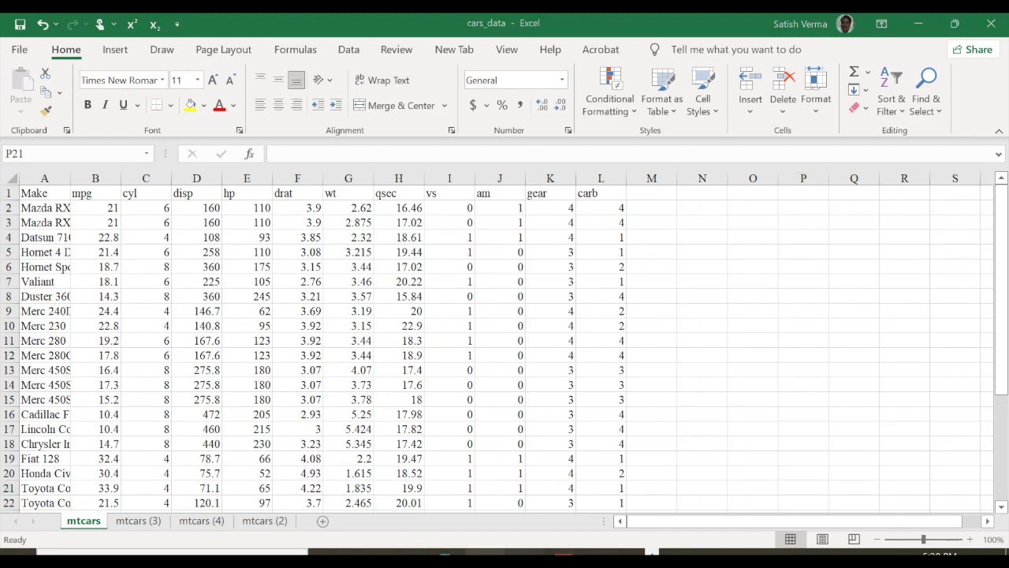
click(916, 27)
click(917, 25)
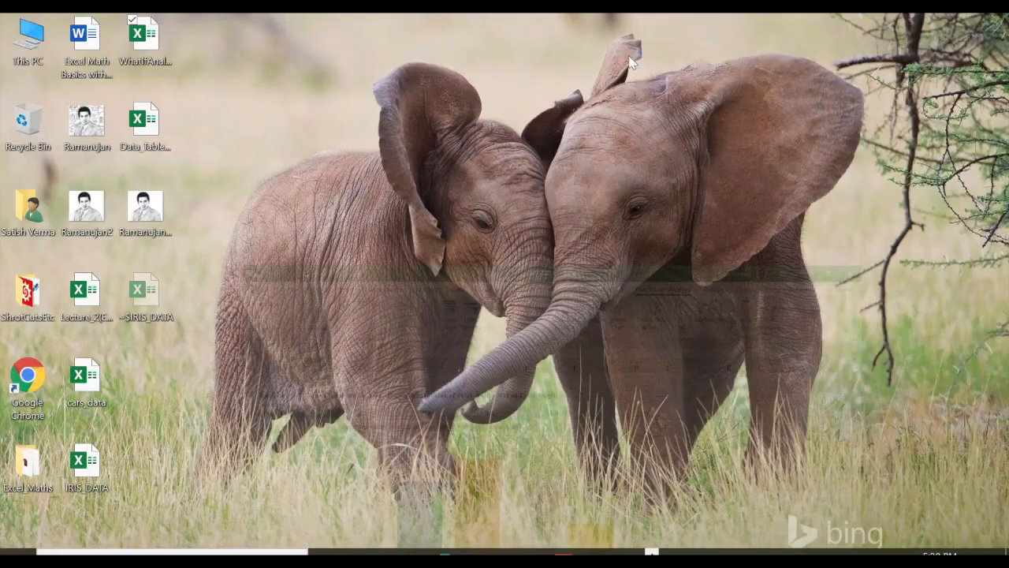
double_click(30, 380)
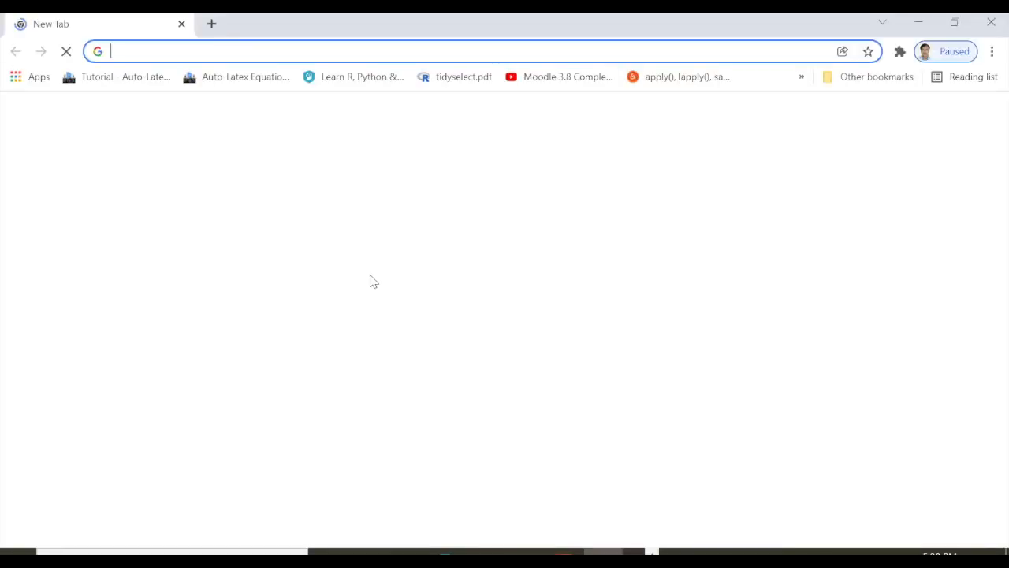
click(393, 338)
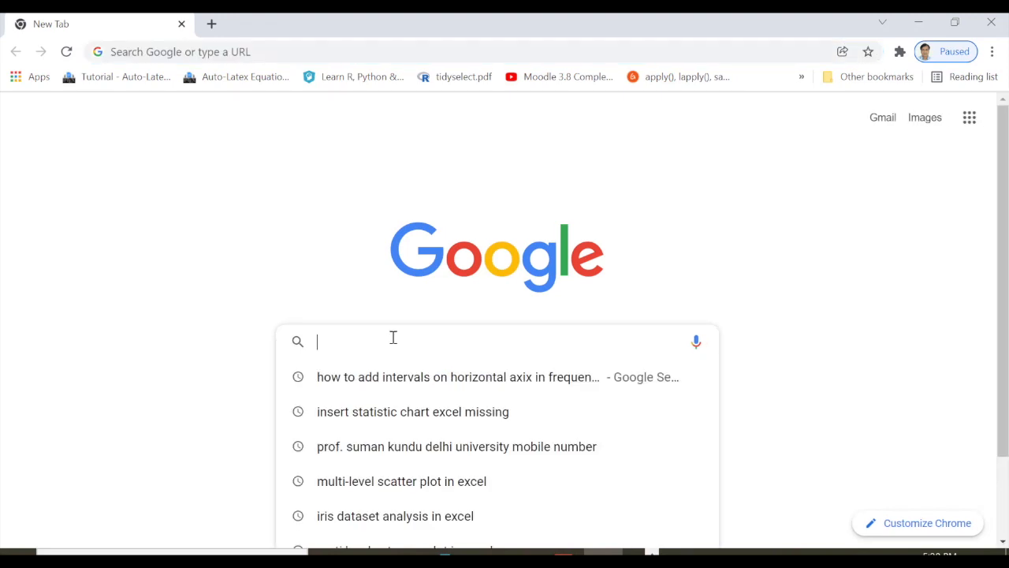
text(mt)
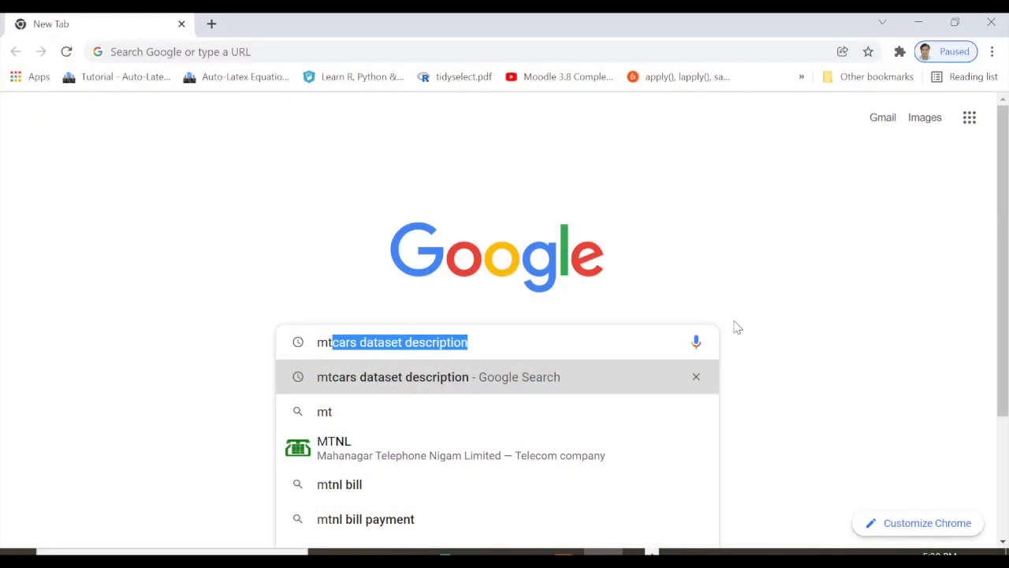
key(Return)
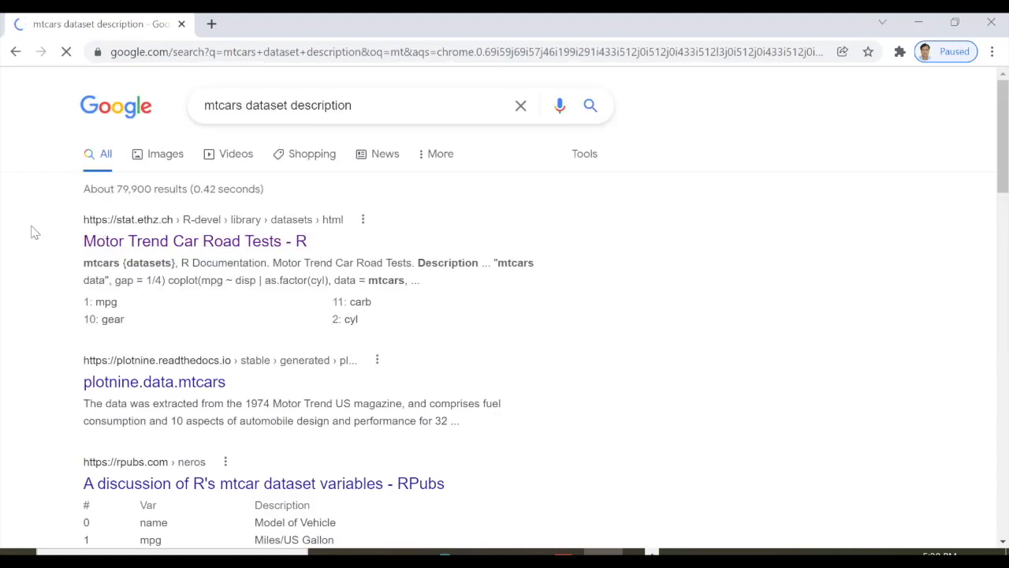
click(161, 245)
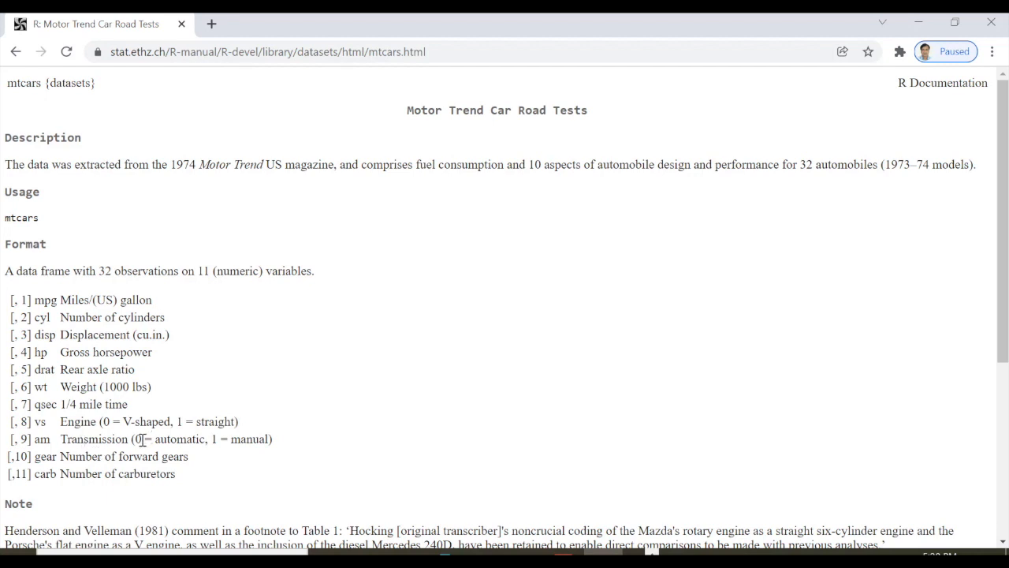
Step: Highlight the transmission code "1 = manual" in the mtcars variable list, and return to the cars_data workbook in Excel
drag(212, 439, 272, 440)
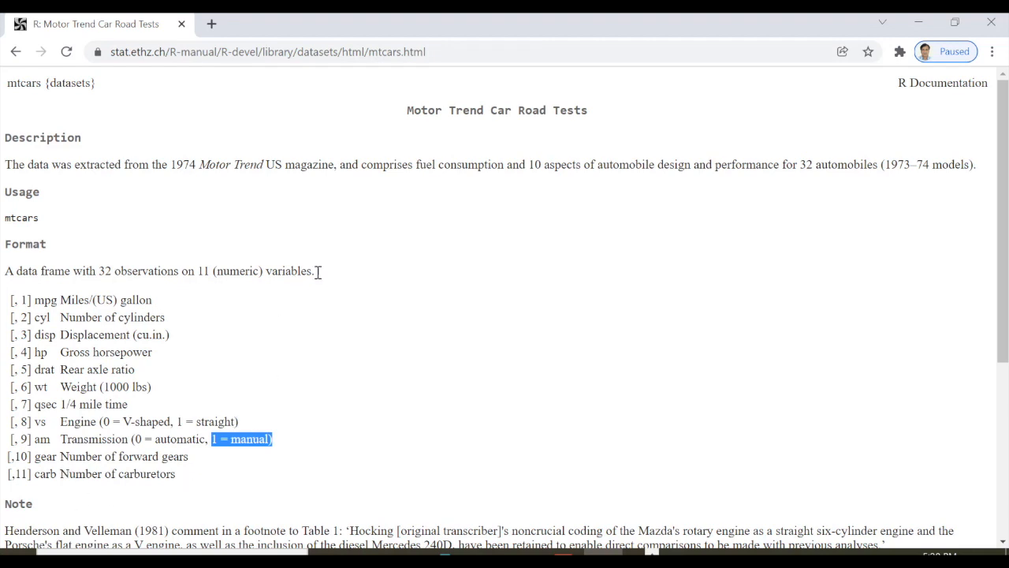
click(918, 23)
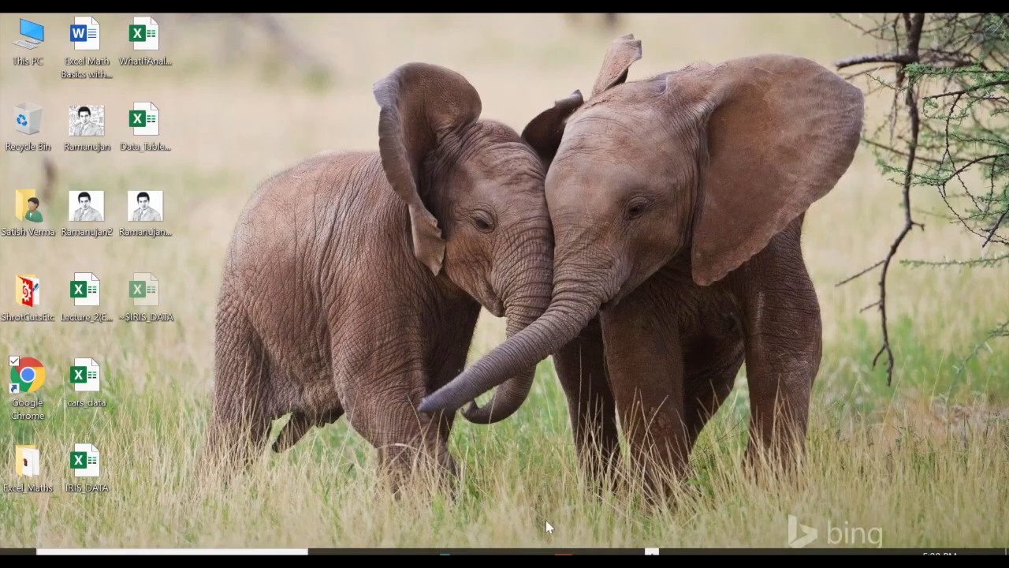
mouse_move(525, 551)
click(474, 510)
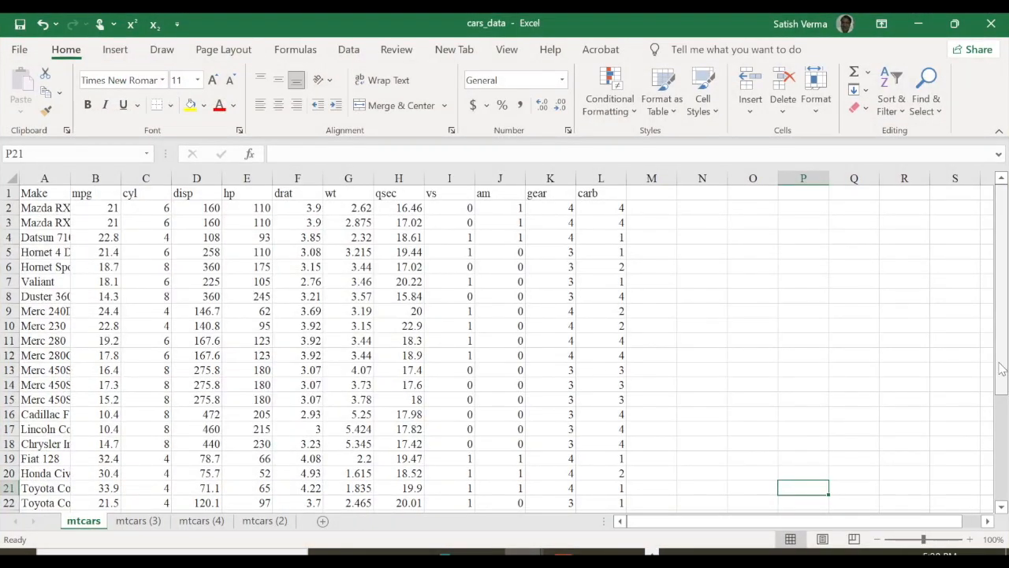
Step: Make the header row A1:L1 of the mtcars sheet bold, and autofit the width of all columns
drag(35, 195, 597, 198)
click(89, 106)
click(57, 208)
drag(57, 208, 53, 311)
click(11, 178)
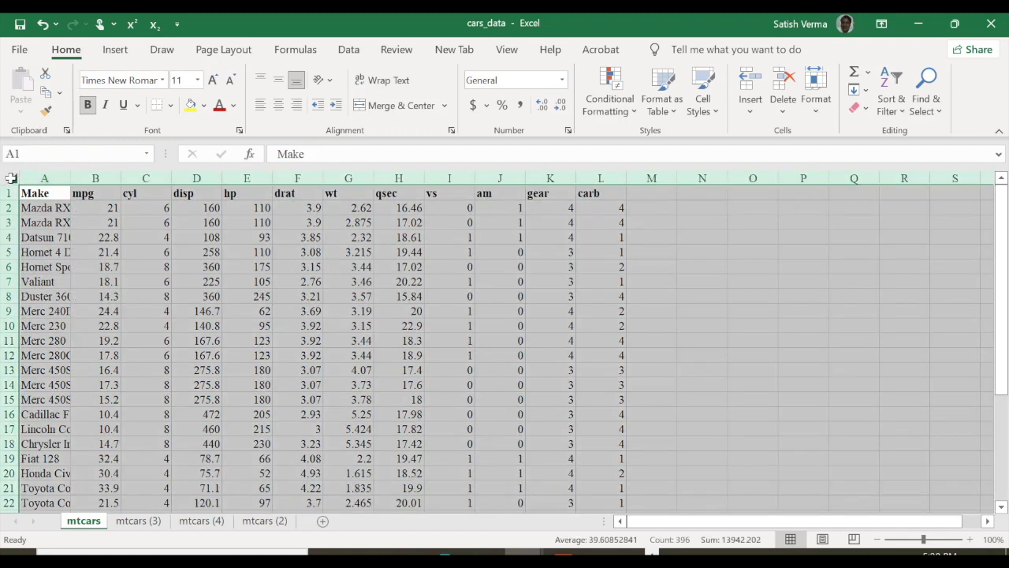
double_click(71, 178)
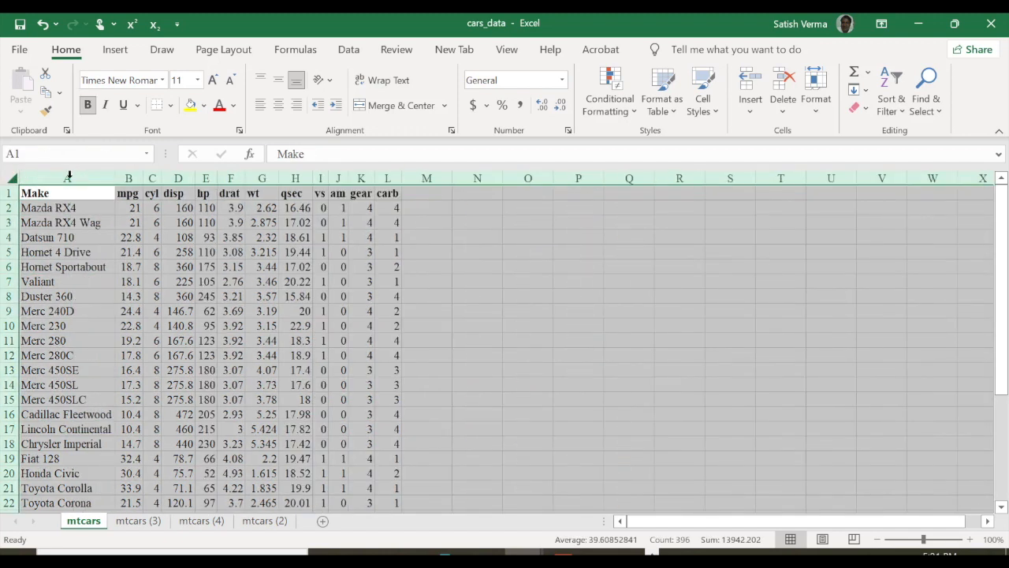
Step: Make the car names in A2:A22 bold, and check the Make column down to the last row
click(559, 325)
drag(67, 208, 95, 506)
click(87, 105)
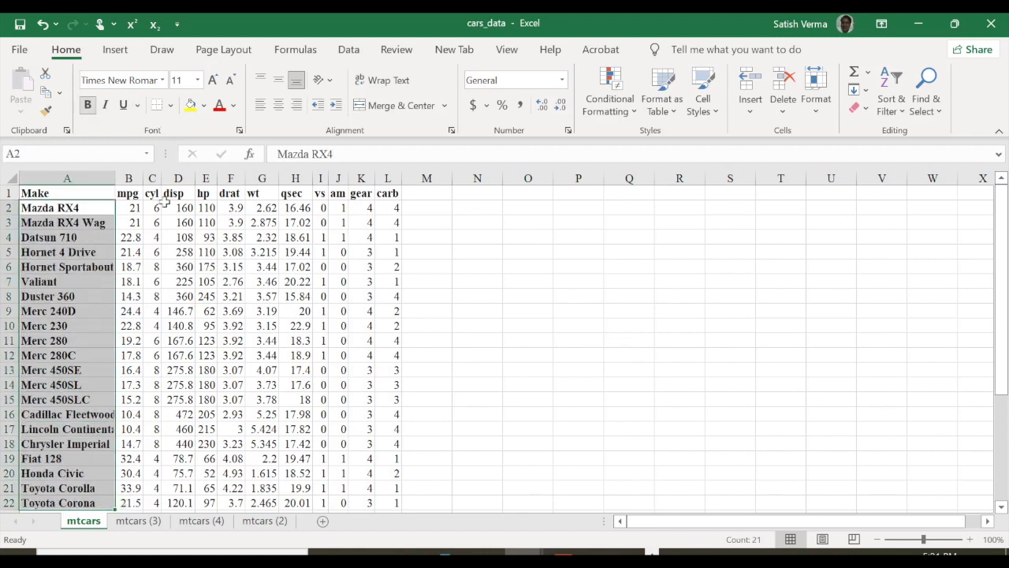
click(578, 369)
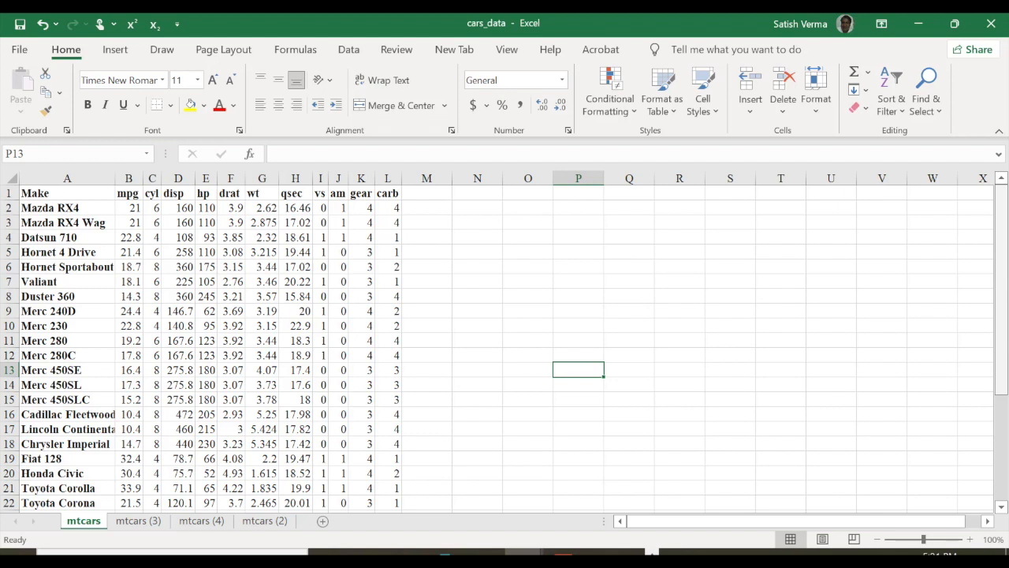
scroll(577, 370, down, 4)
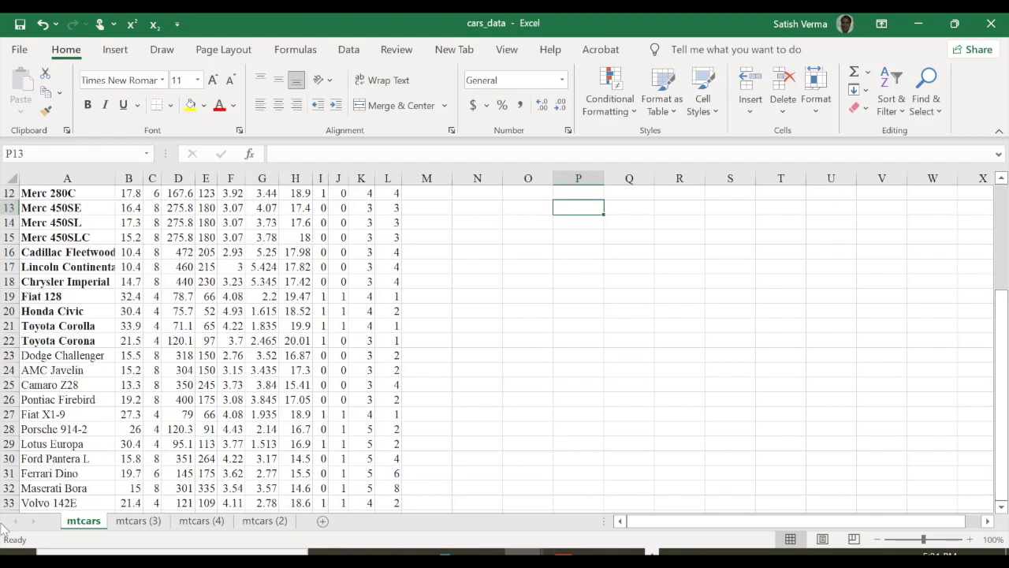
drag(998, 294, 1000, 191)
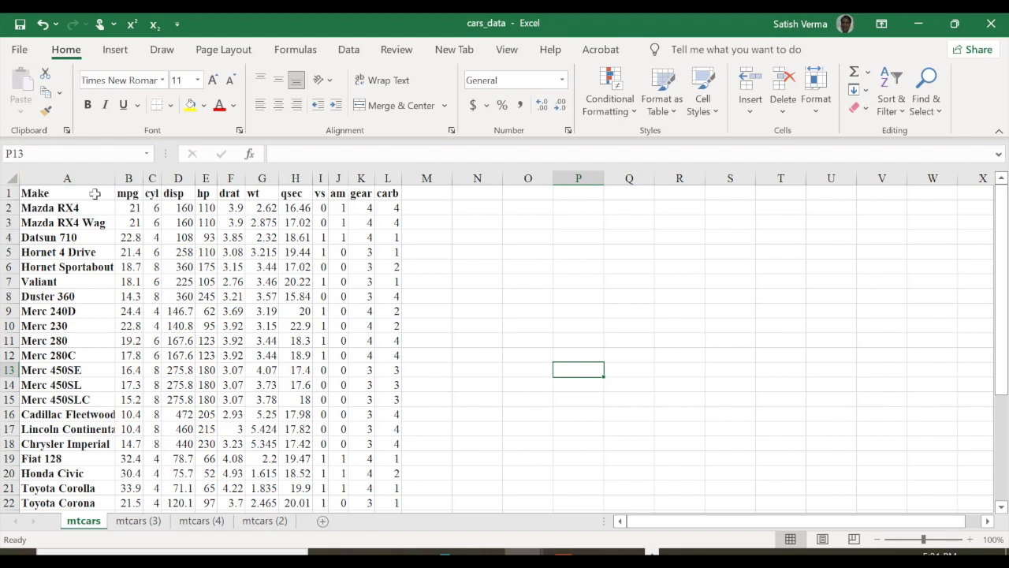
Step: Examine the mtcars column headings and the prepared tables and charts on the mtcars (3), mtcars (4) and mtcars (2) sheets, ending on mtcars
click(126, 193)
click(152, 193)
click(171, 197)
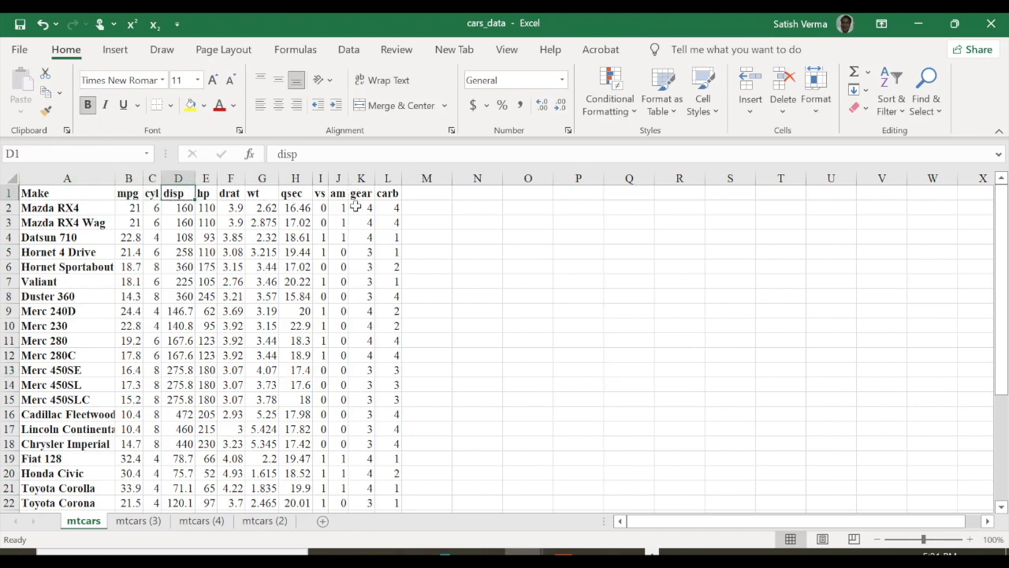
click(139, 522)
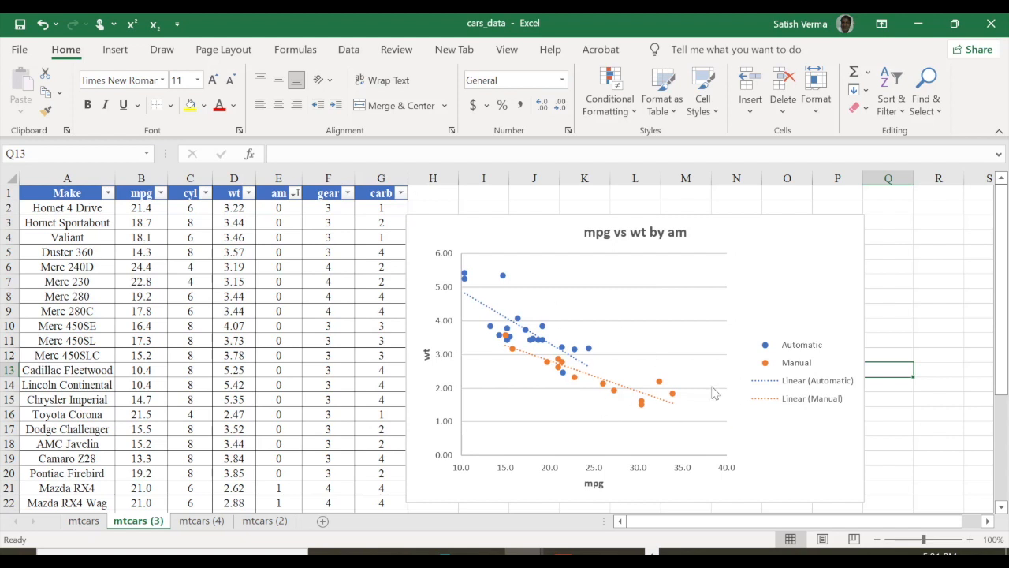
click(83, 521)
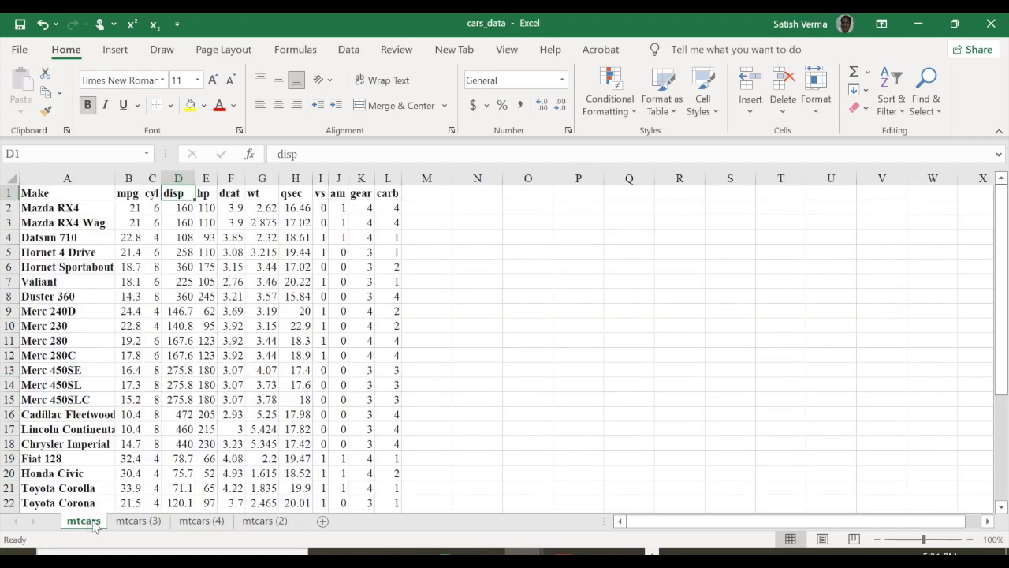
click(135, 521)
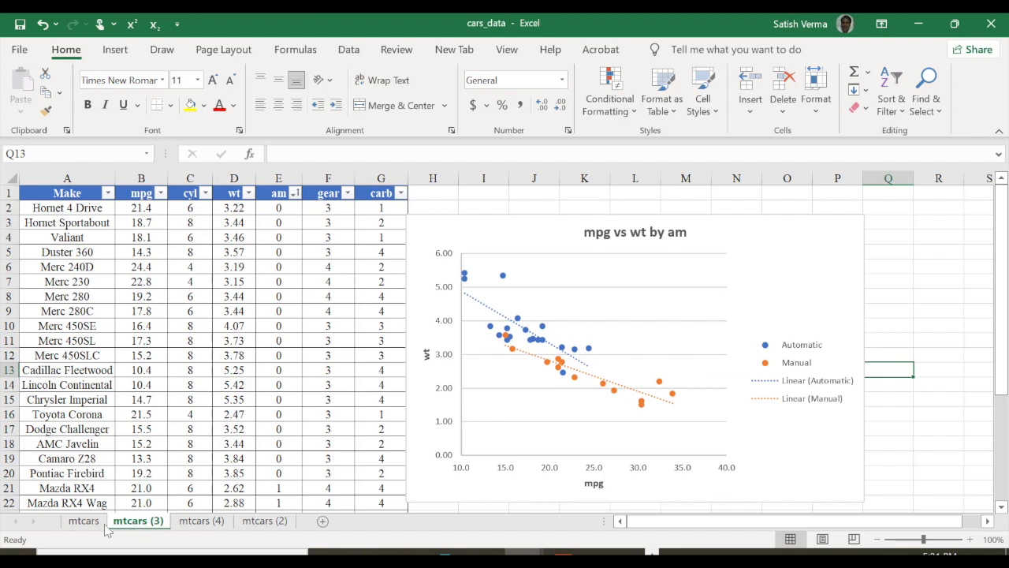
click(101, 523)
click(199, 524)
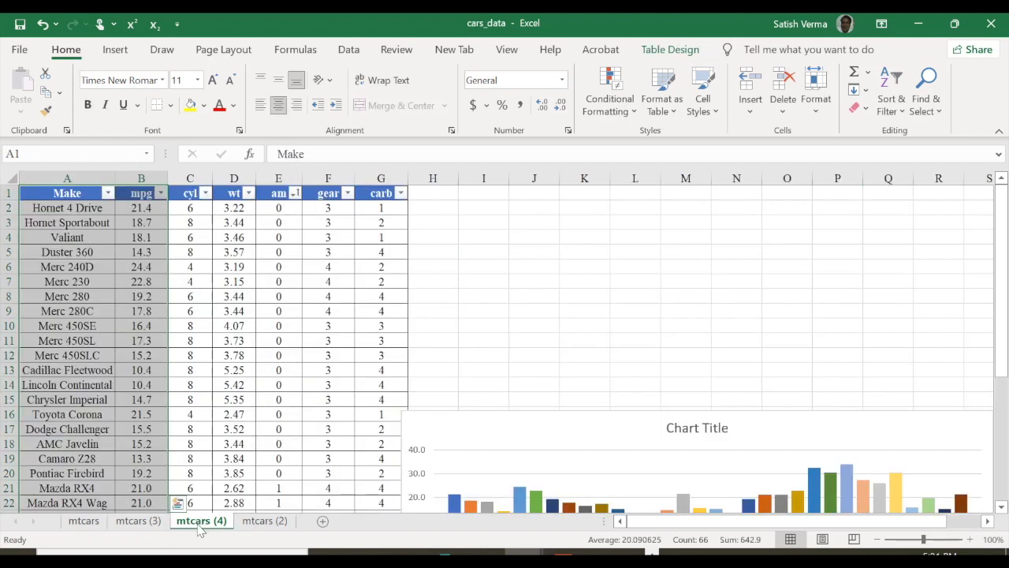
click(138, 522)
click(84, 522)
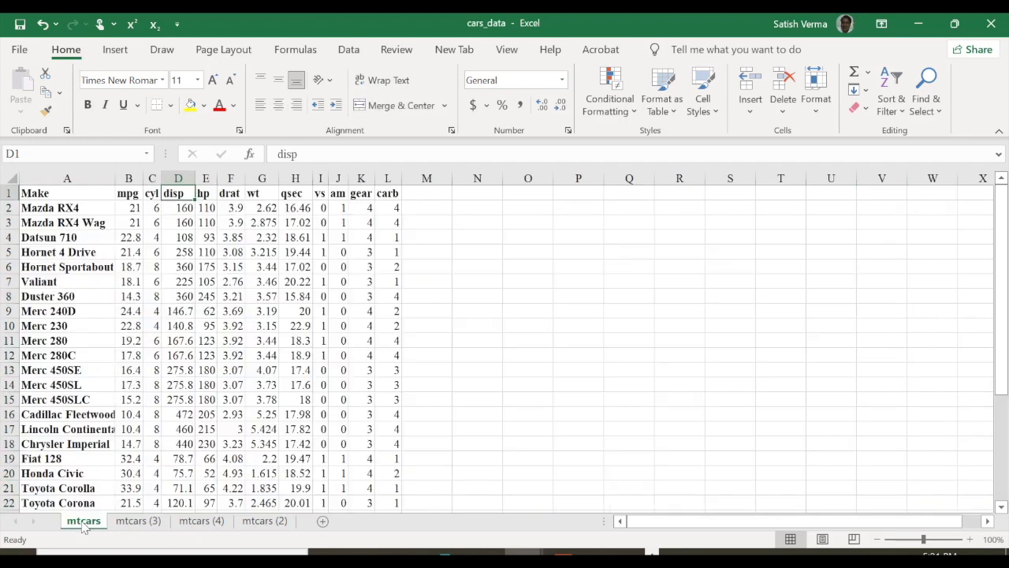
click(260, 522)
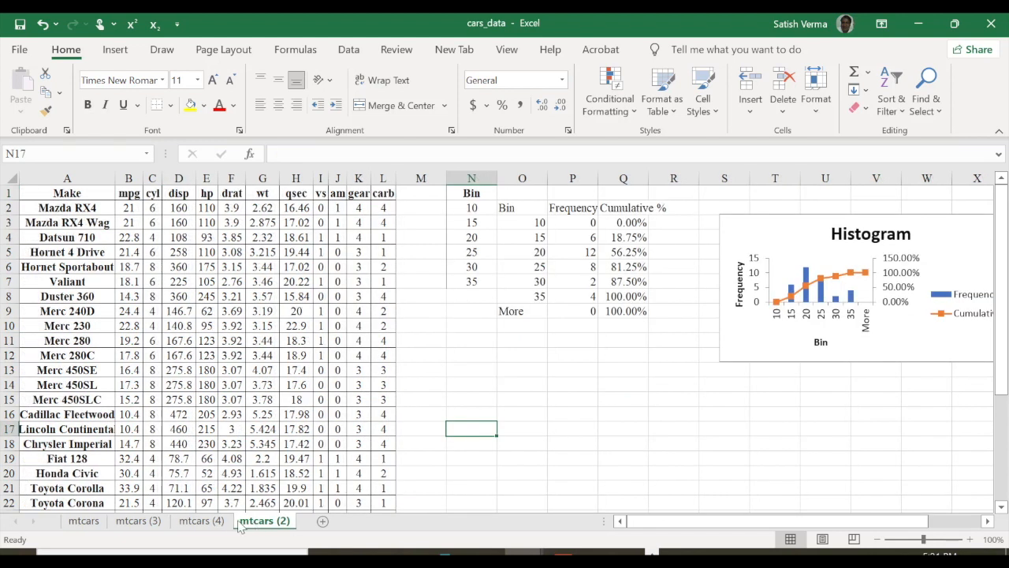
click(201, 521)
click(136, 522)
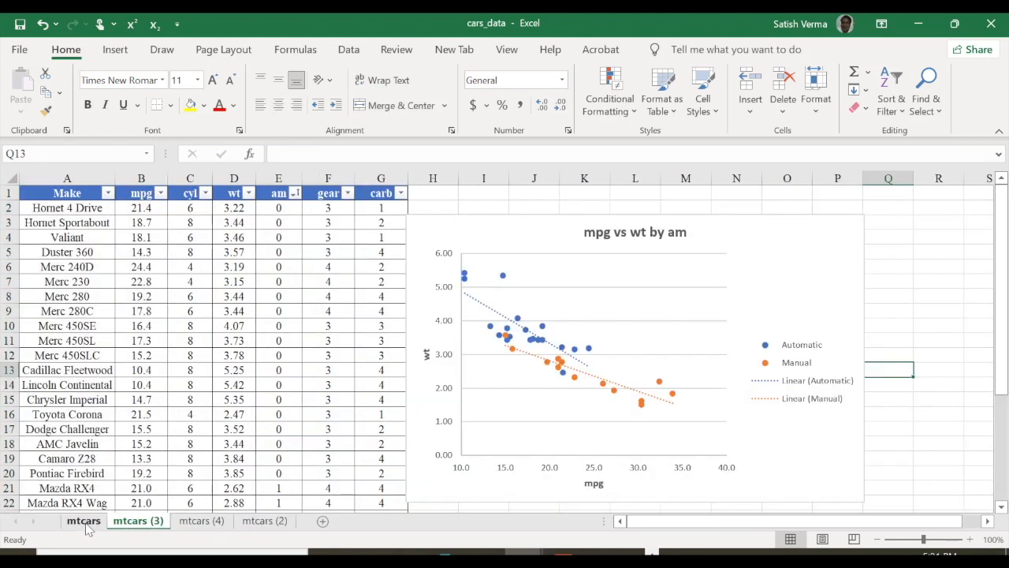
click(84, 522)
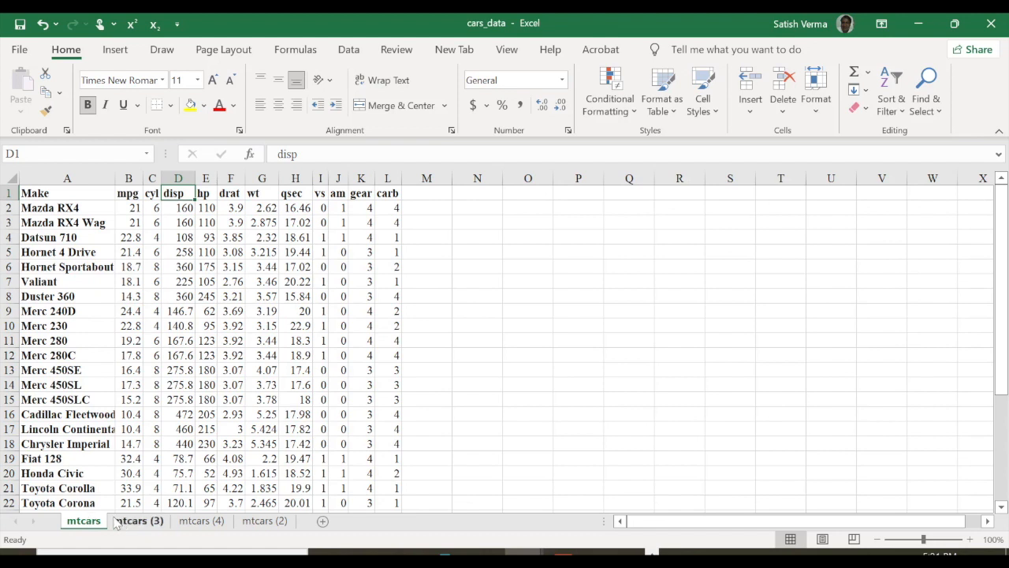
Step: Duplicate the mtcars sheet, placing the copy directly after the original, and point out its mpg and wt columns
mouse_move(89, 524)
mouse_down()
mouse_move(101, 504)
mouse_move(117, 528)
mouse_move(131, 524)
mouse_up()
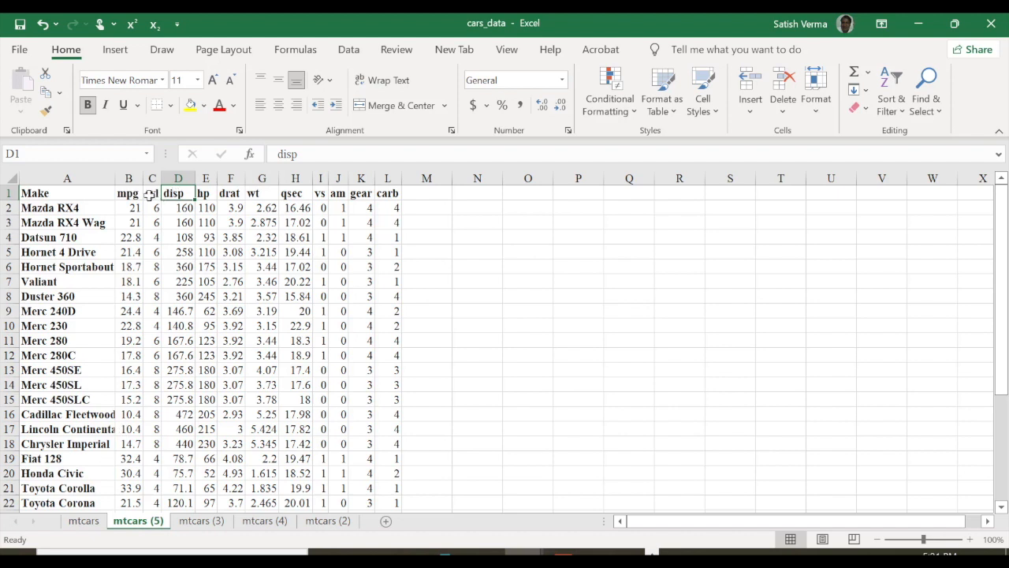
click(129, 178)
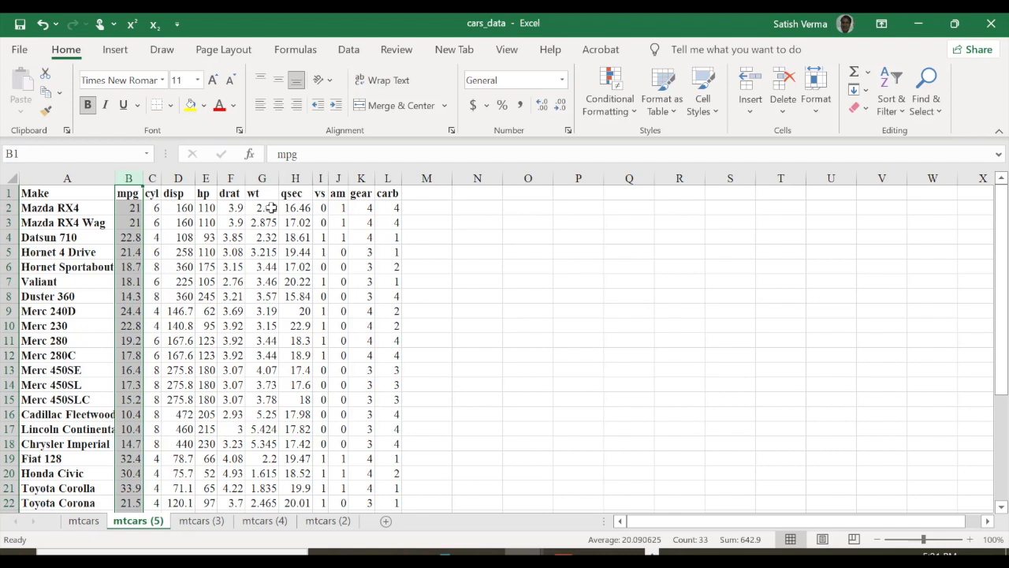
click(258, 192)
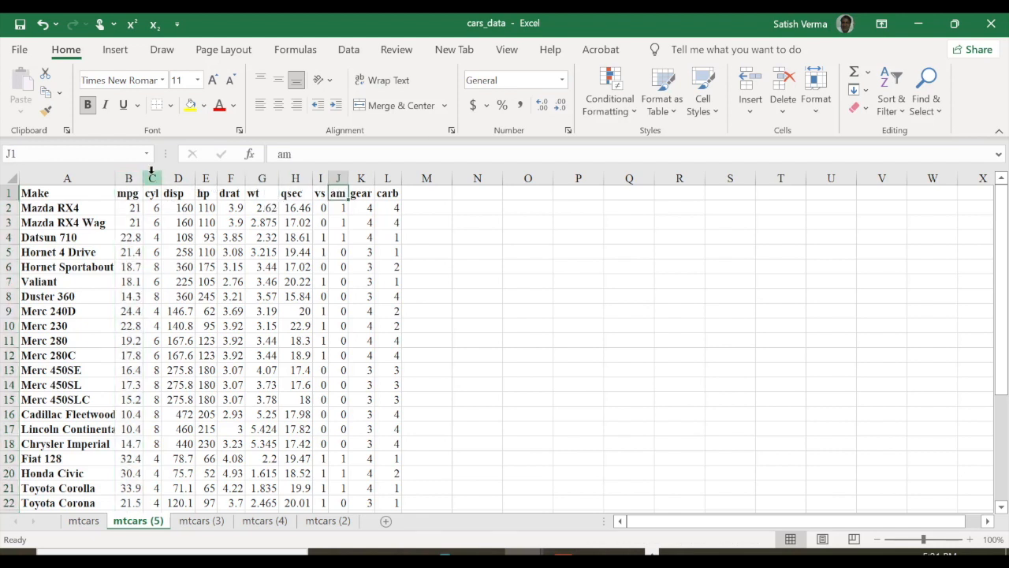
Step: Delete the cyl, disp, hp, drat, gear and carb columns from the copied sheet
click(153, 178)
drag(167, 178, 221, 181)
right_click(229, 175)
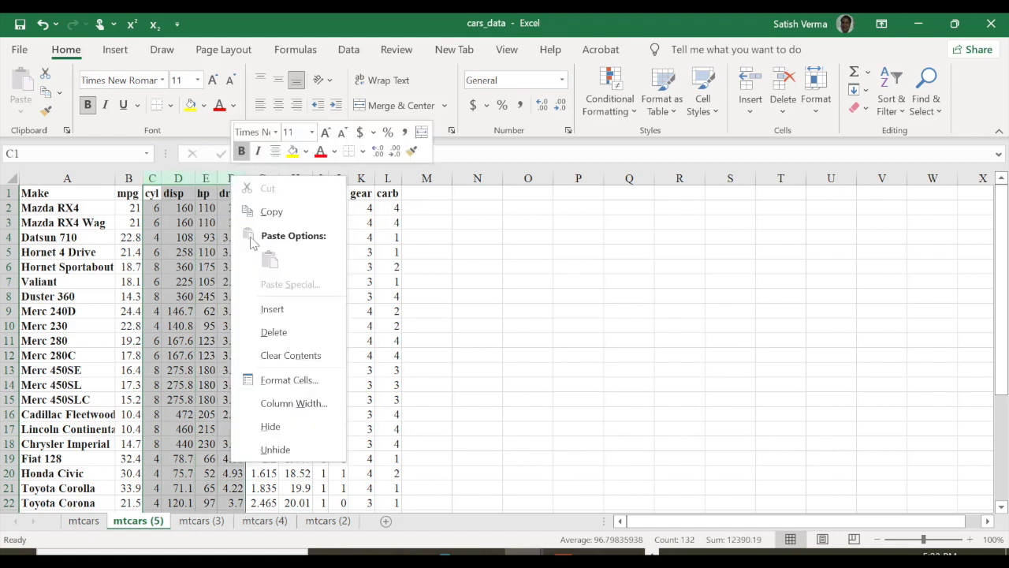
click(269, 329)
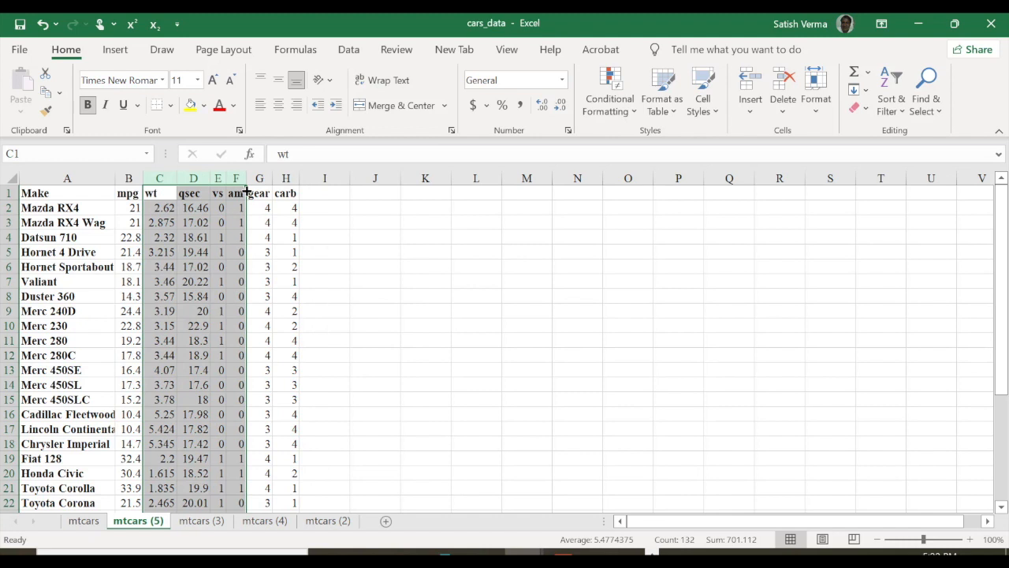
drag(259, 177, 277, 178)
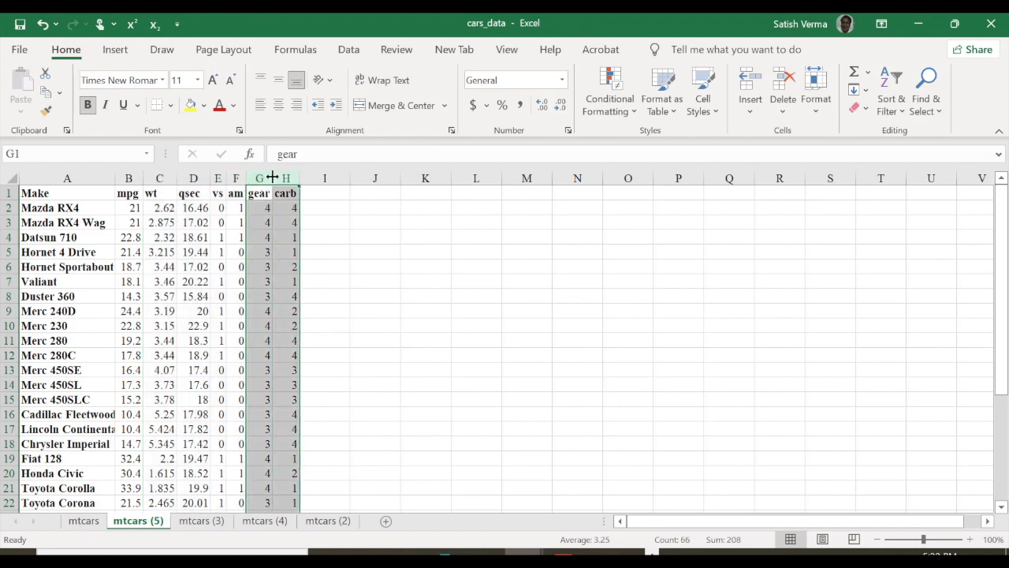
right_click(275, 180)
click(319, 332)
Step: Delete the qsec and vs columns, and point out the 0 and 1 codes in the am column
click(195, 175)
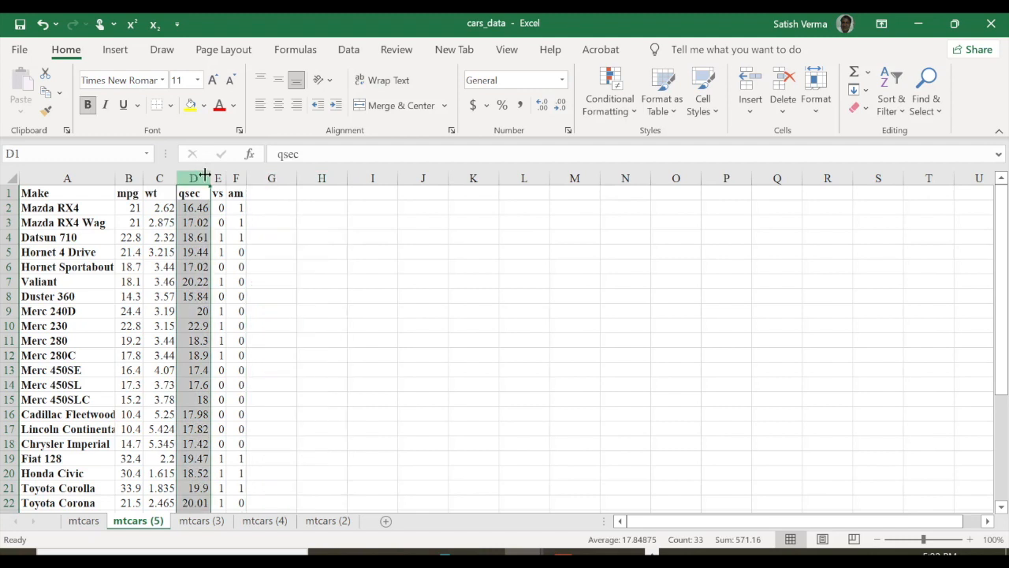
ctrl+click(218, 178)
right_click(218, 178)
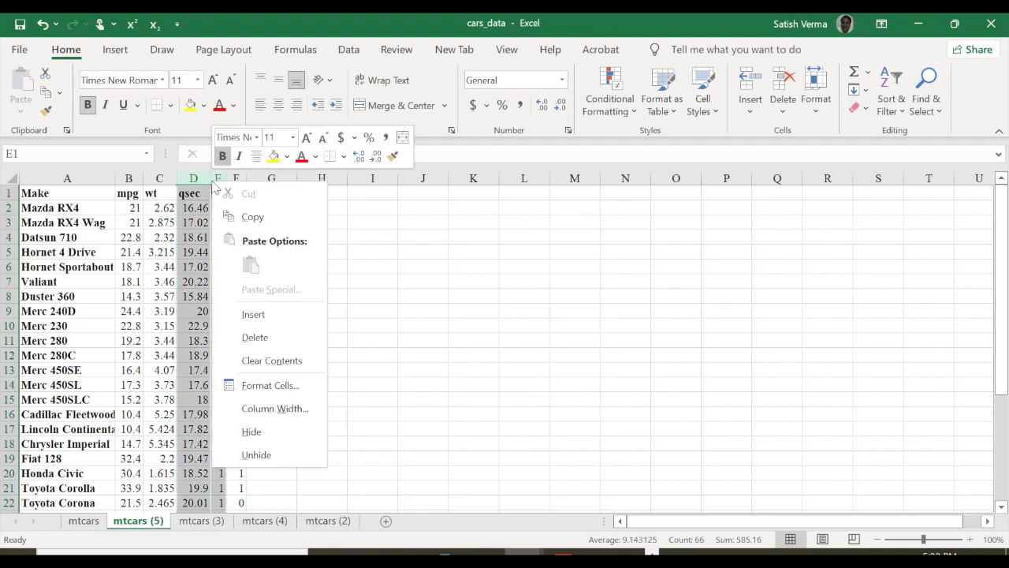
click(263, 339)
click(300, 294)
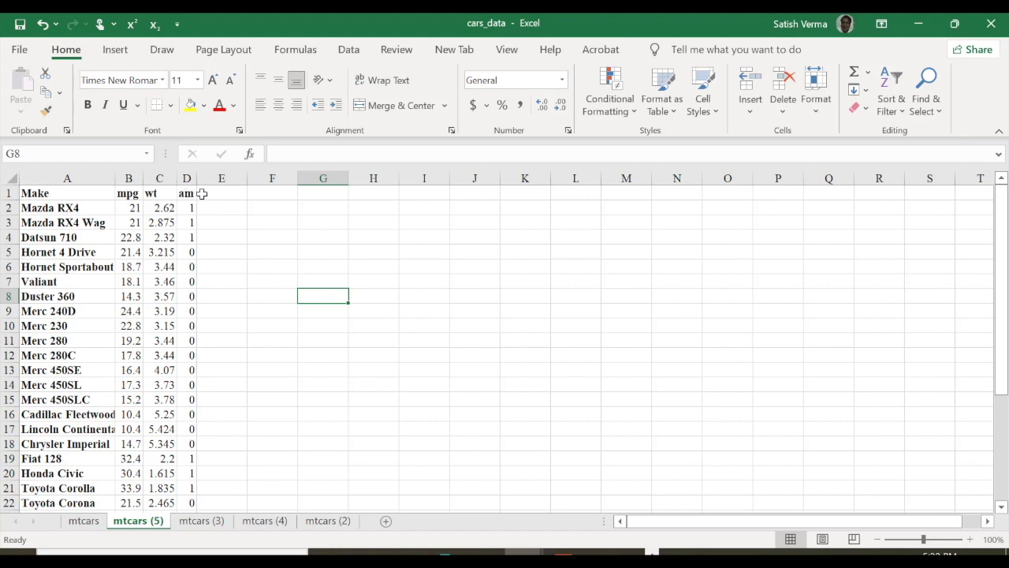
click(191, 252)
click(189, 208)
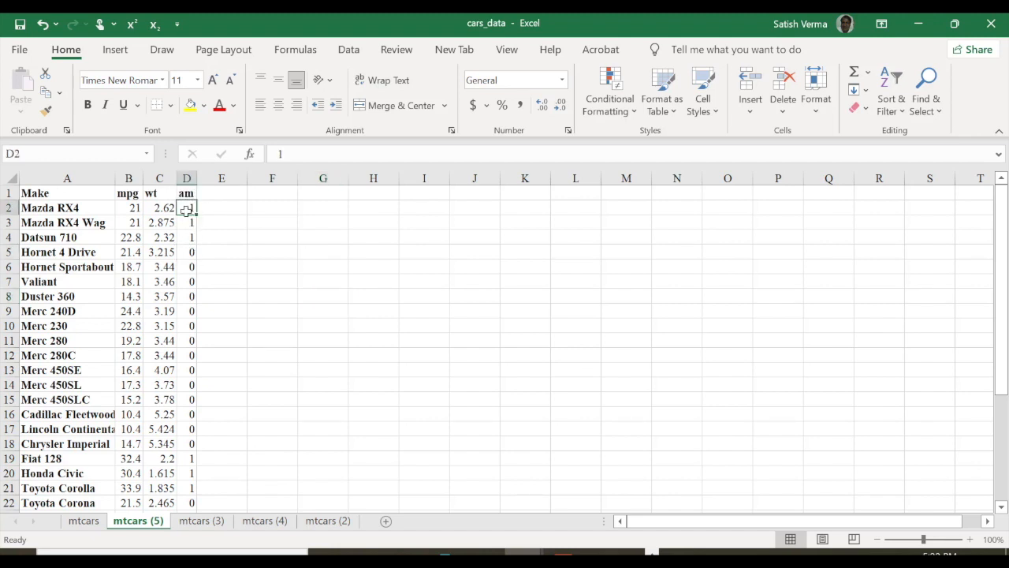
Step: Try to format the car data A1:D33 as a blue Light-style table with headers, and undo the table creation
drag(48, 193, 191, 533)
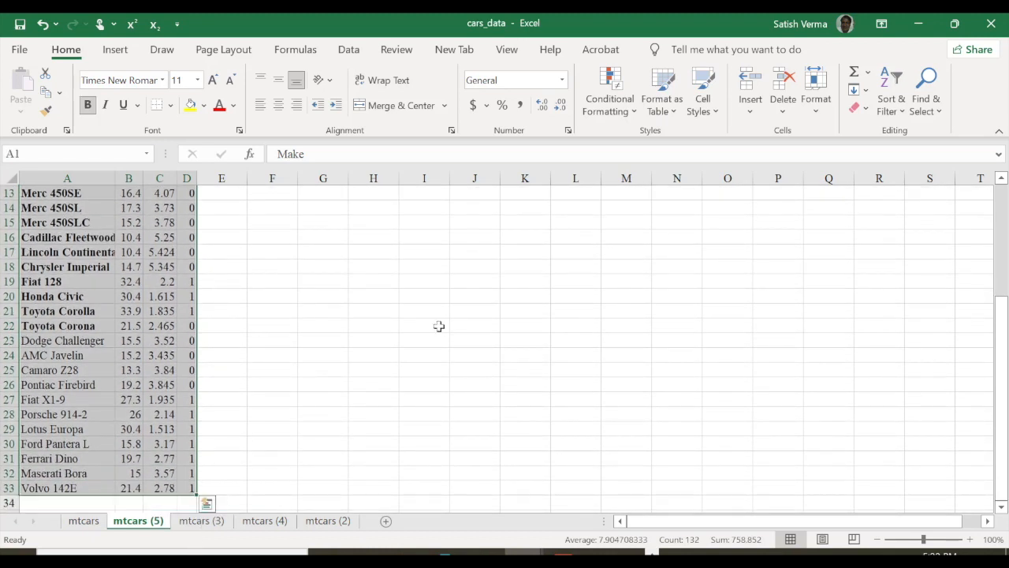
click(675, 108)
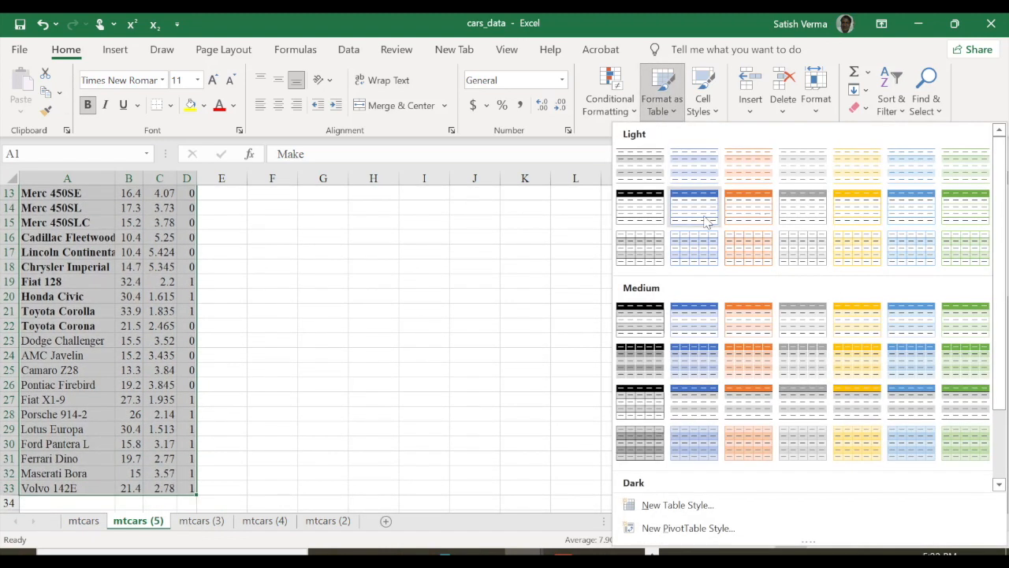
click(704, 221)
click(410, 246)
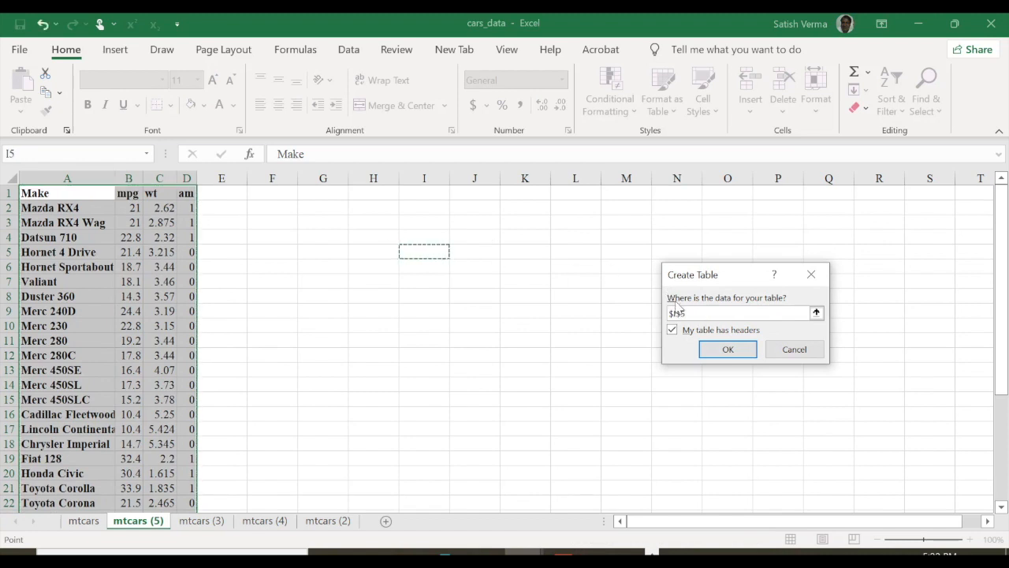
click(704, 351)
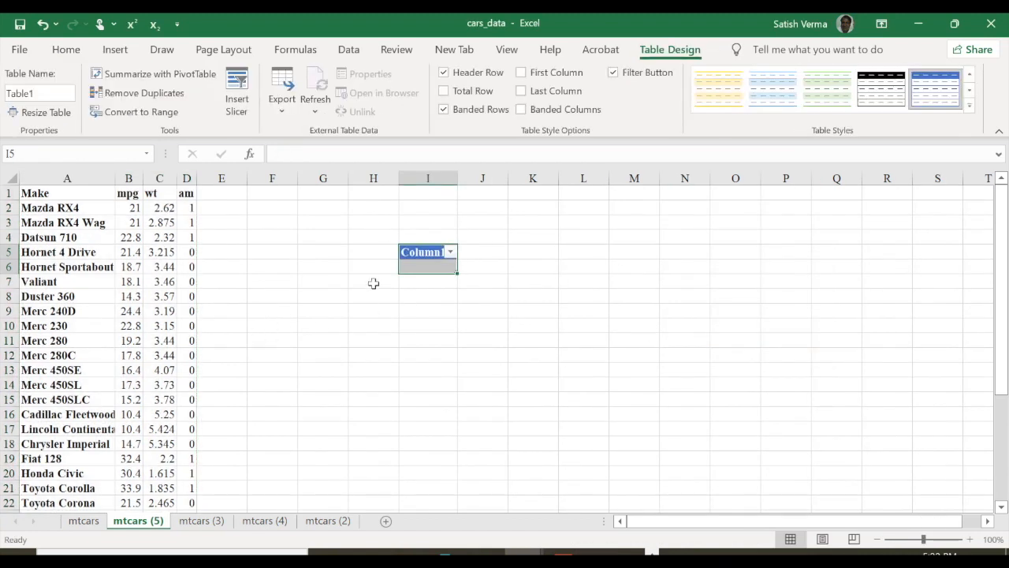
click(42, 23)
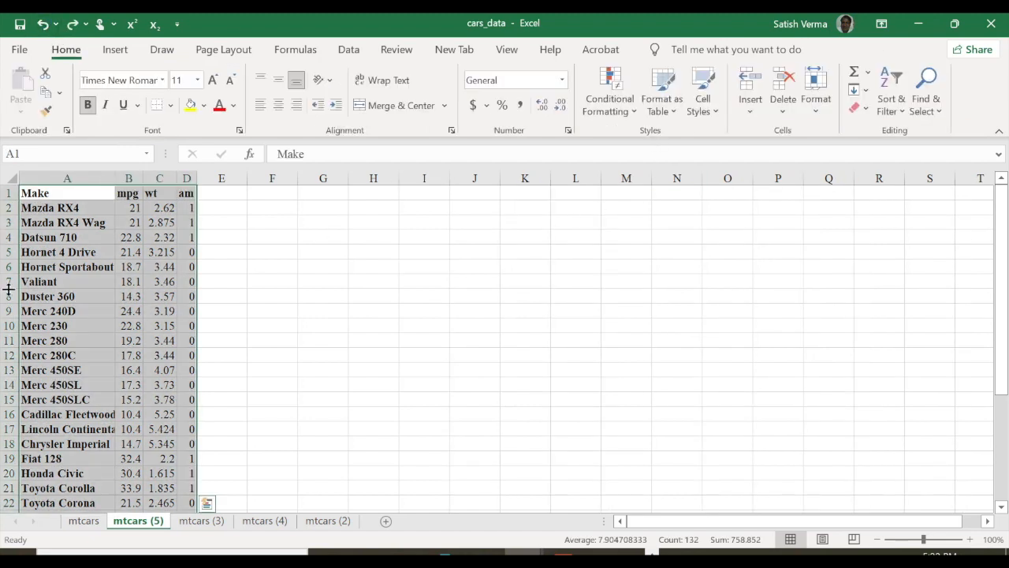
Step: Format A1:C33 as a table with headers, using the Light style with a solid blue header row
drag(313, 324, 257, 316)
drag(54, 192, 176, 489)
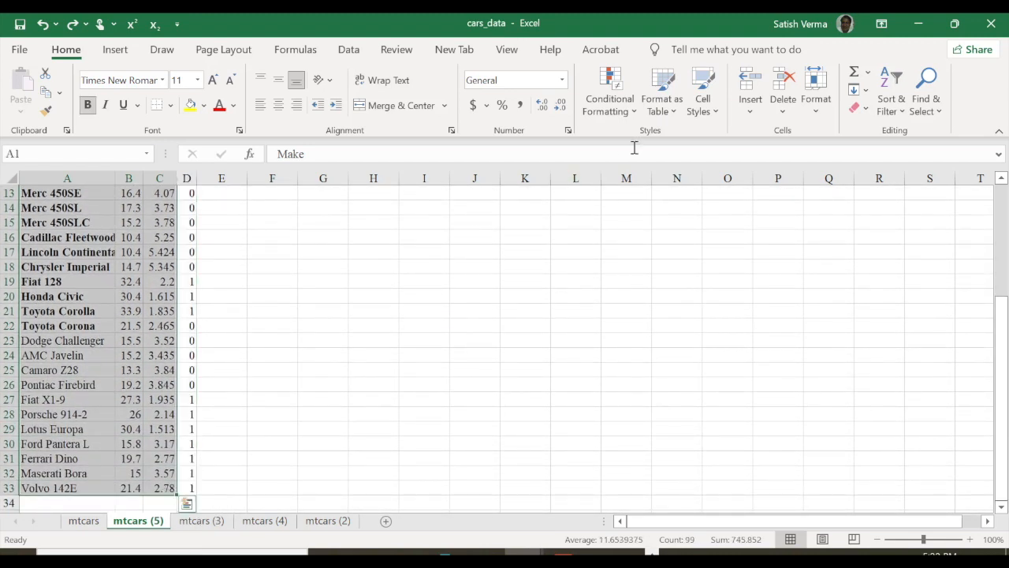
click(670, 115)
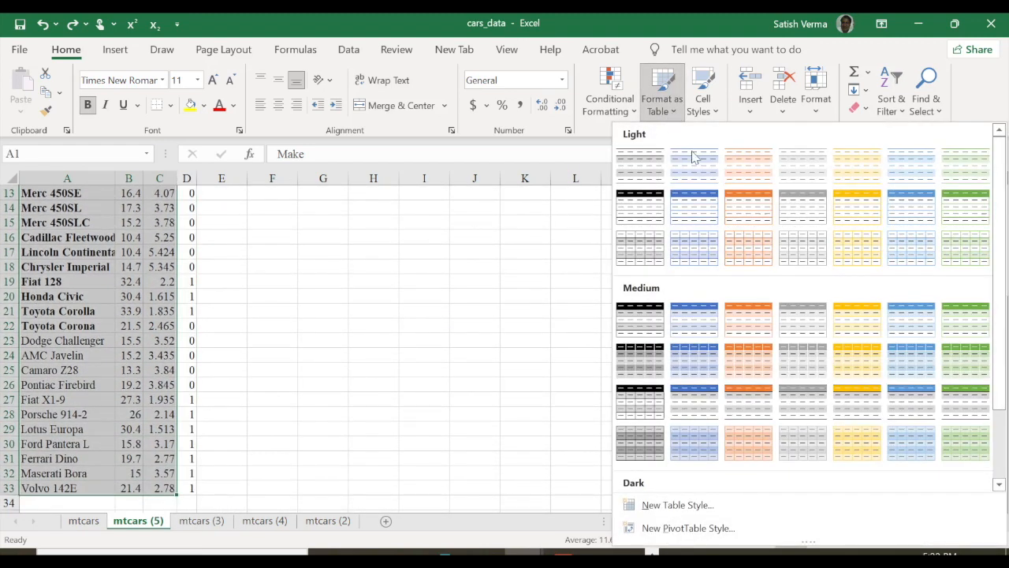
click(694, 206)
click(724, 349)
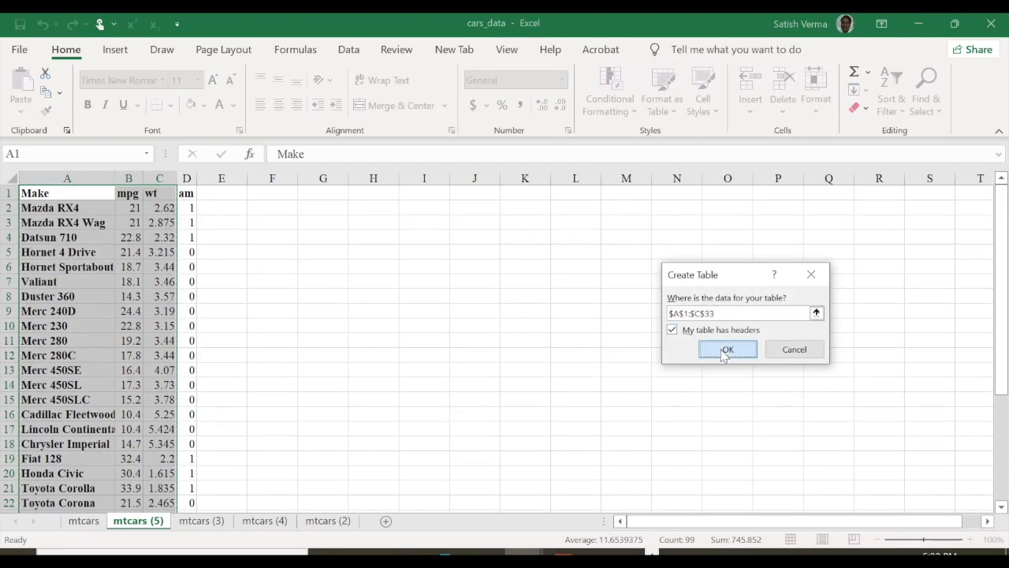
click(247, 223)
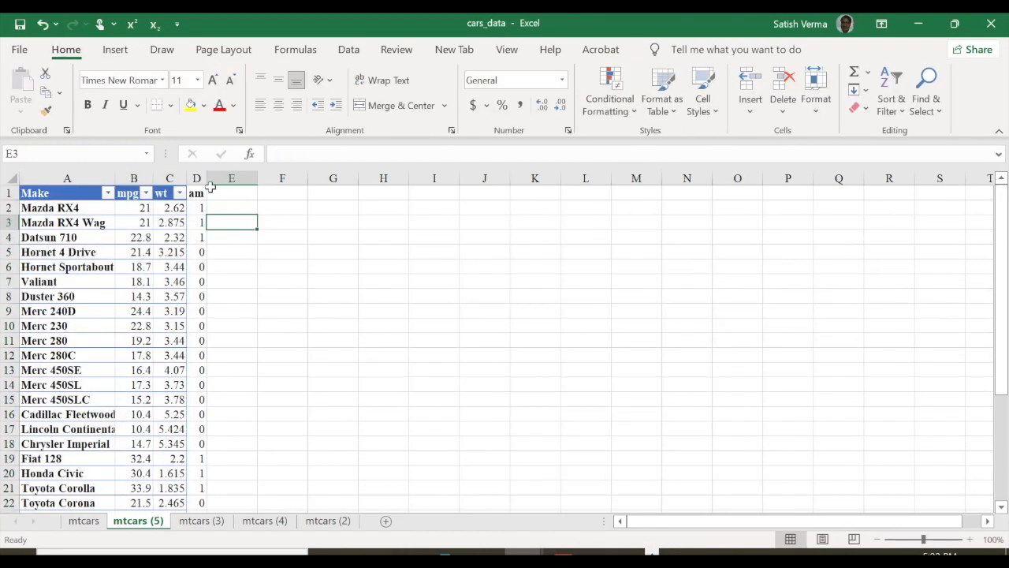
Step: Autofit the widths of all columns on the mtcars (5) sheet
click(13, 176)
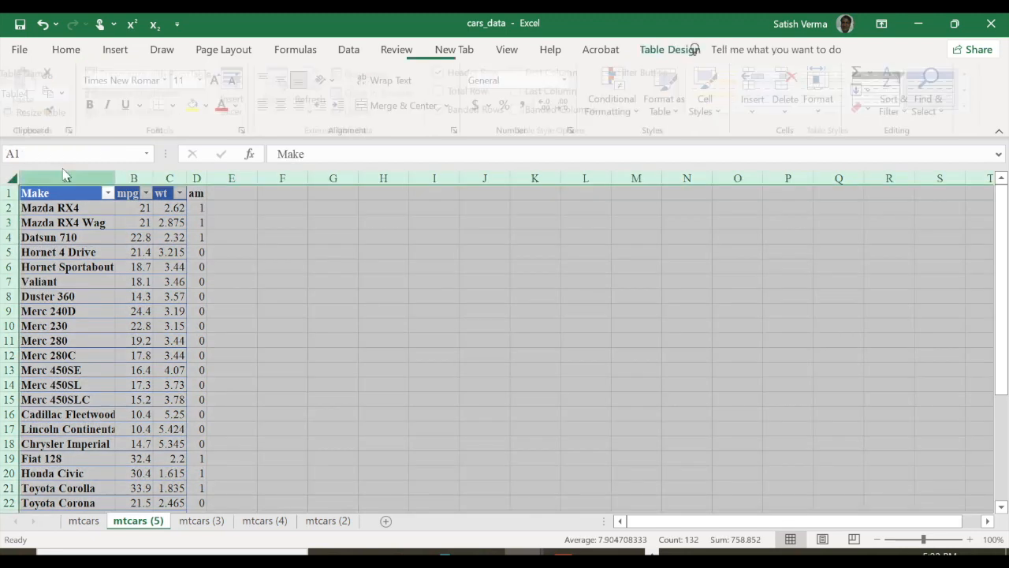
double_click(112, 179)
click(280, 261)
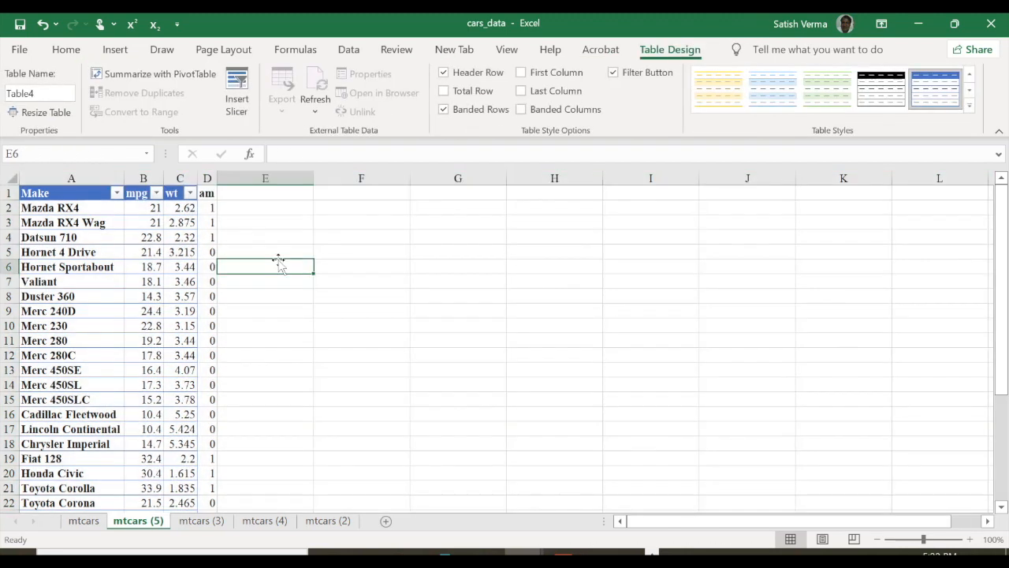
Step: Check the am header outside the table, and inspect the filter options of the wt and Make columns
click(203, 193)
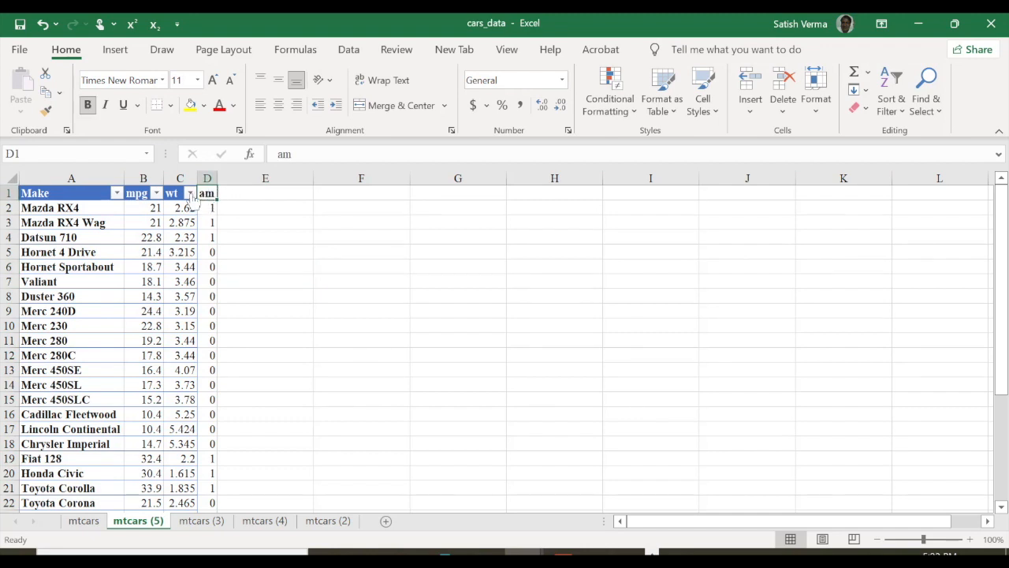
click(189, 194)
key(Escape)
click(116, 193)
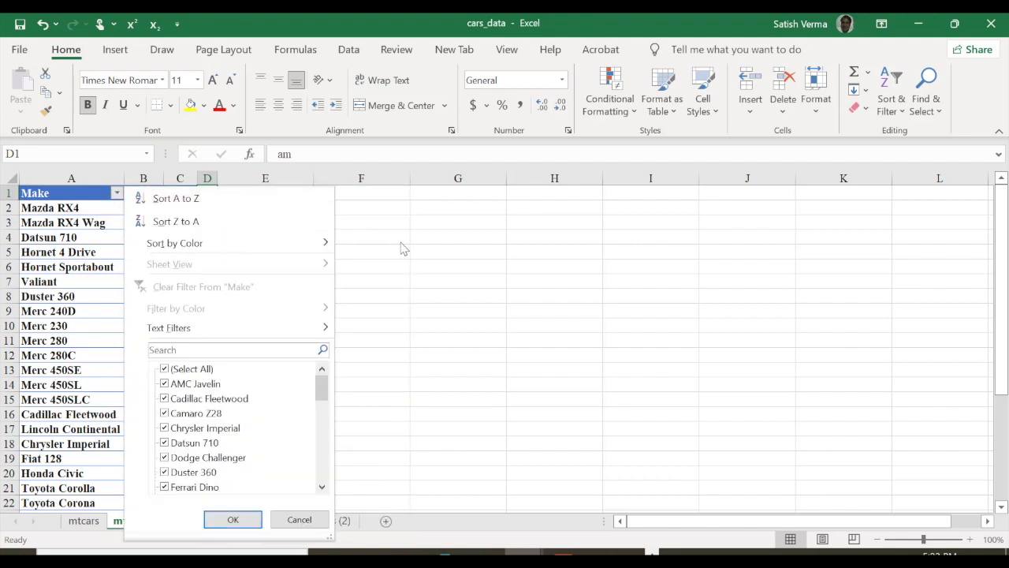
key(Escape)
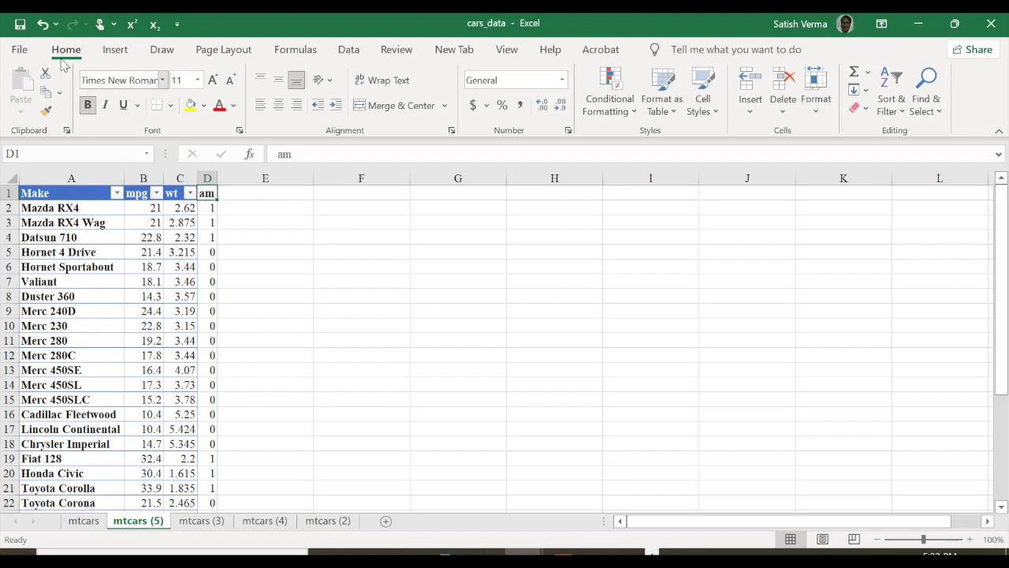
Step: Undo the column autofit and the table formatting of A1:C33
click(43, 26)
click(43, 26)
click(42, 26)
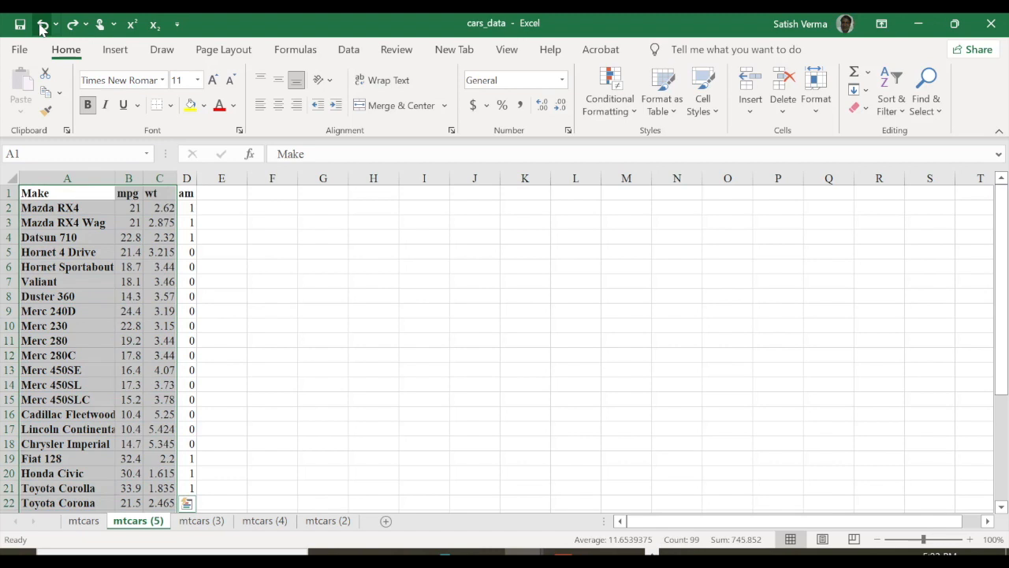
click(257, 250)
Step: Format A1:D33, including the am column, as a table with headers in the Light style with a solid blue header row
click(94, 192)
drag(101, 190, 189, 476)
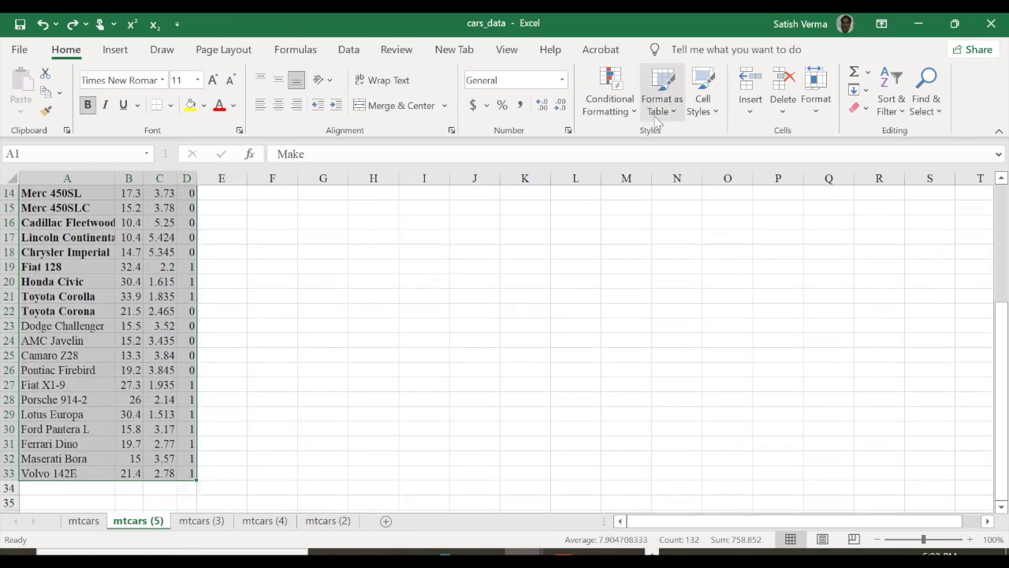
click(675, 111)
click(693, 207)
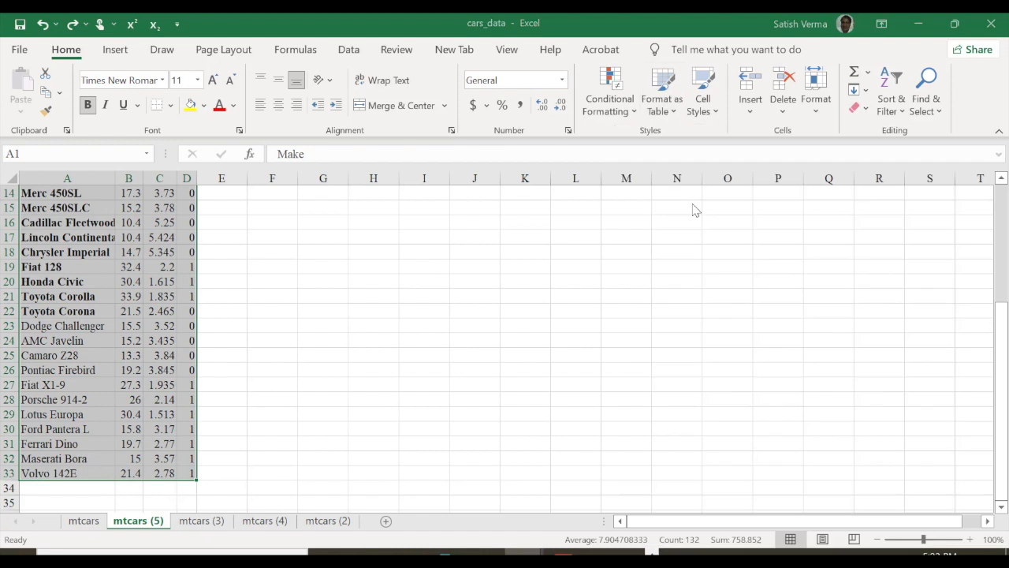
click(726, 350)
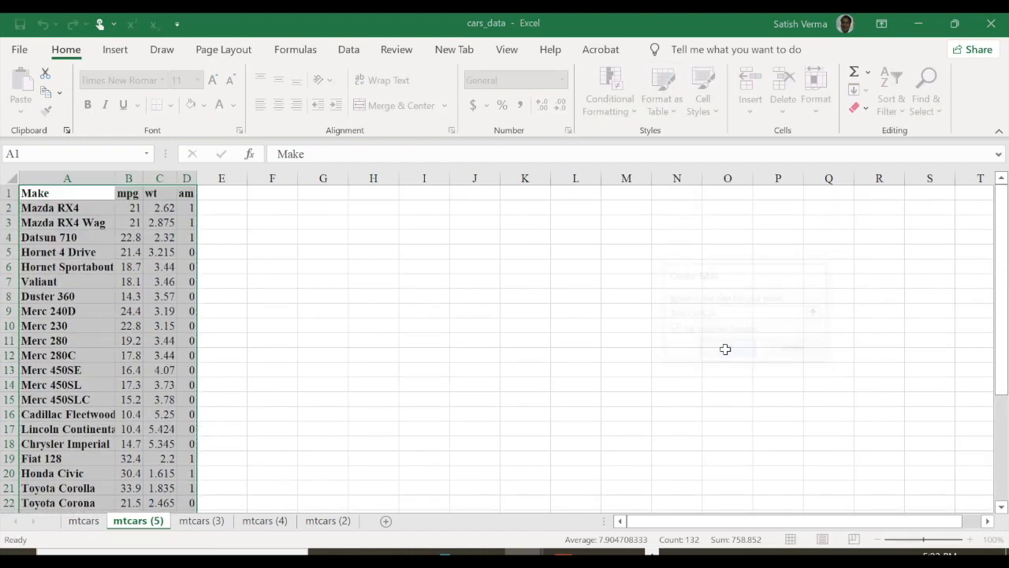
click(416, 313)
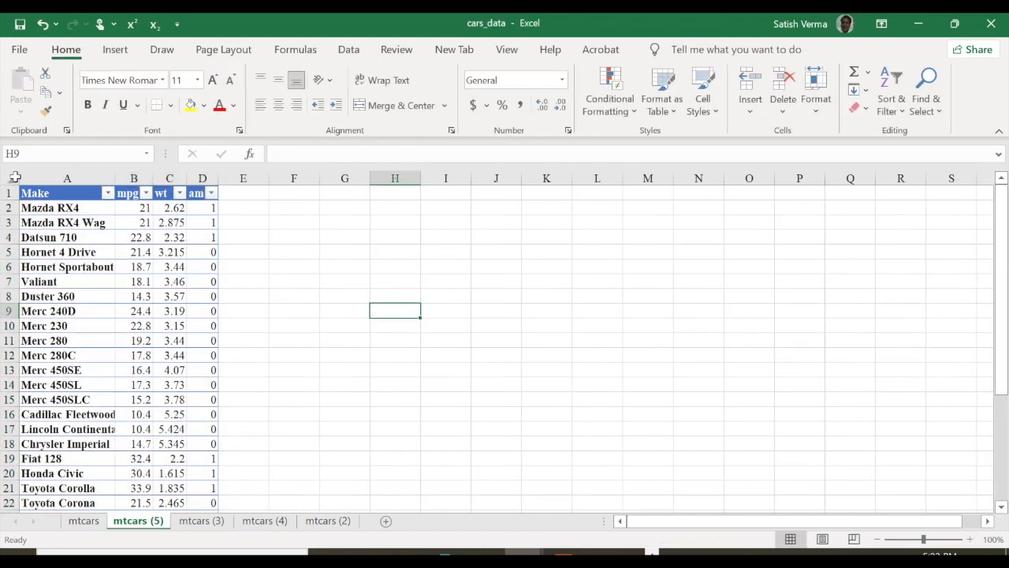
Step: Autofit the widths of all columns so the full car names and headers fit
click(12, 181)
drag(114, 180, 113, 180)
double_click(113, 180)
click(317, 251)
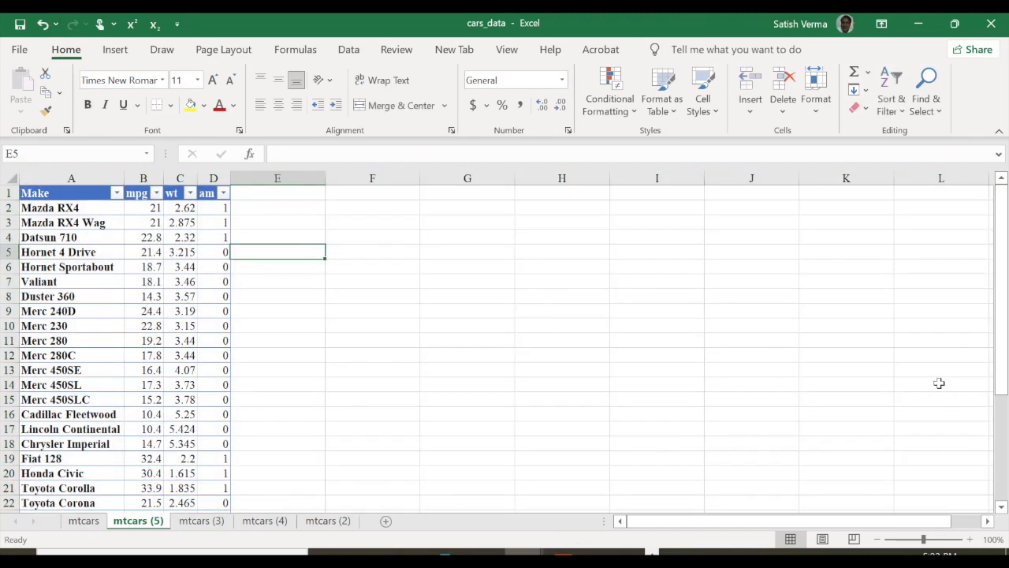
drag(1003, 370, 955, 350)
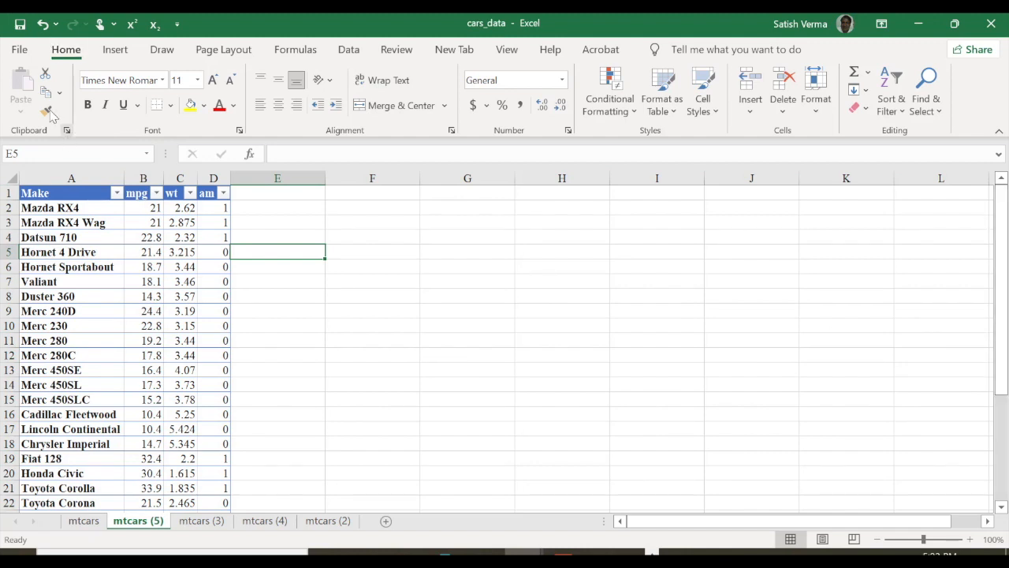
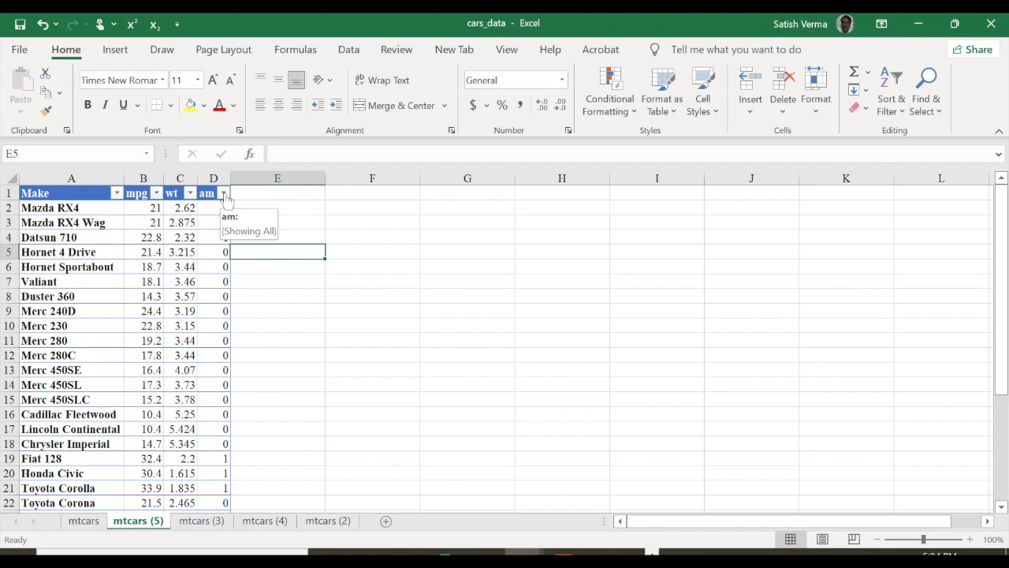
Step: Sort the table by am from smallest to largest, and check where the codes change from 0 to 1
click(224, 194)
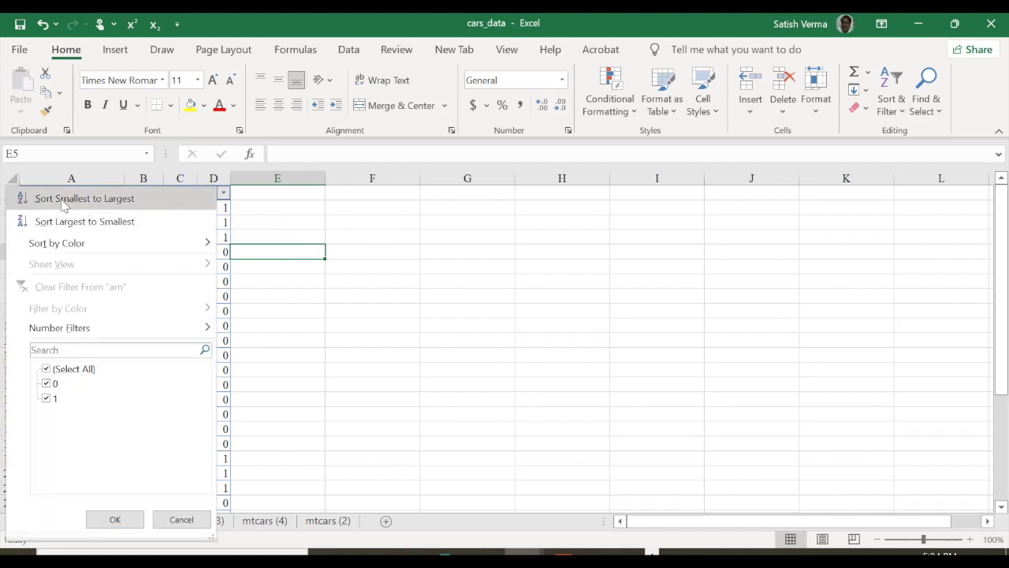
click(143, 204)
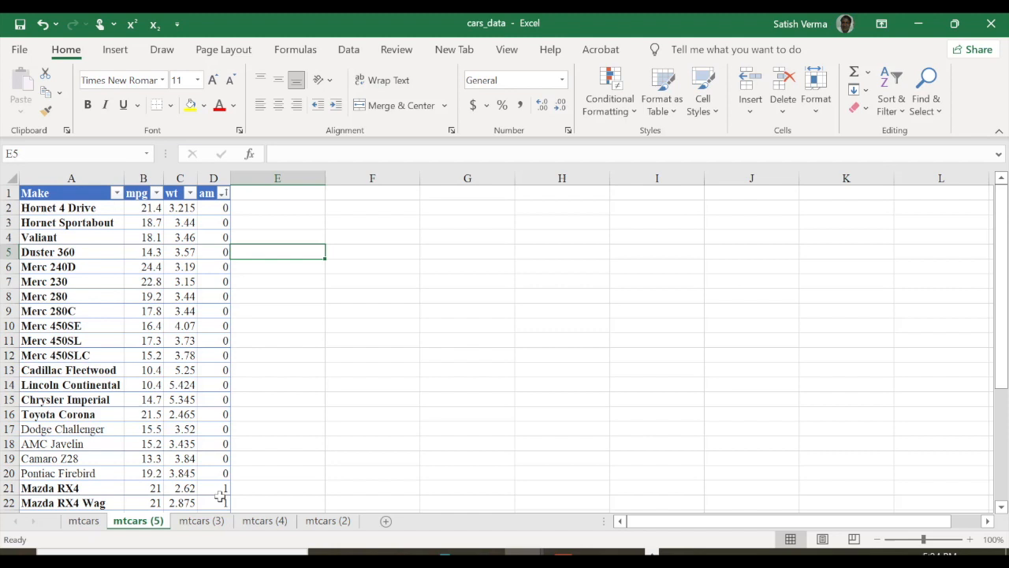
click(9, 473)
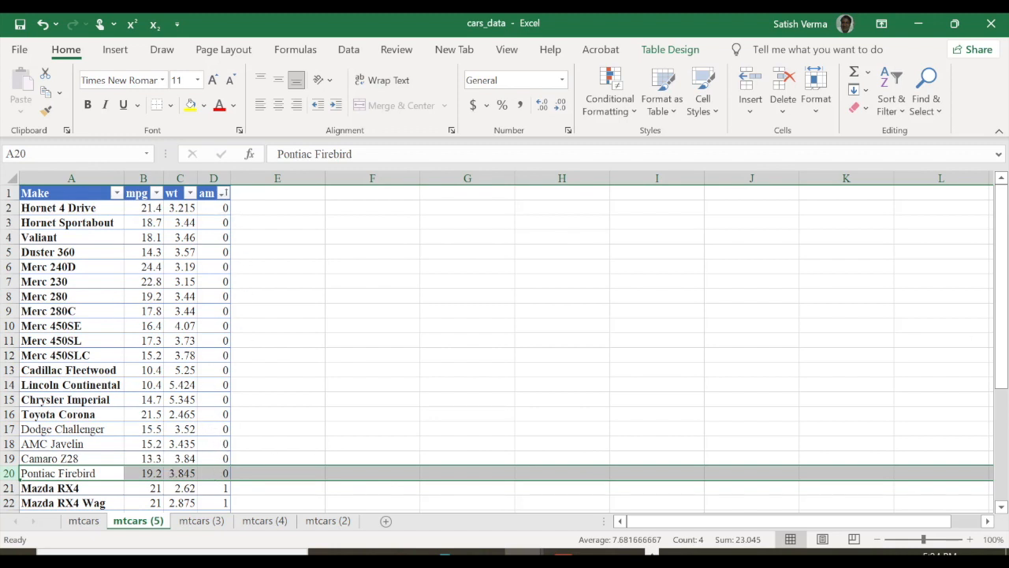
scroll(505, 347, down, 4)
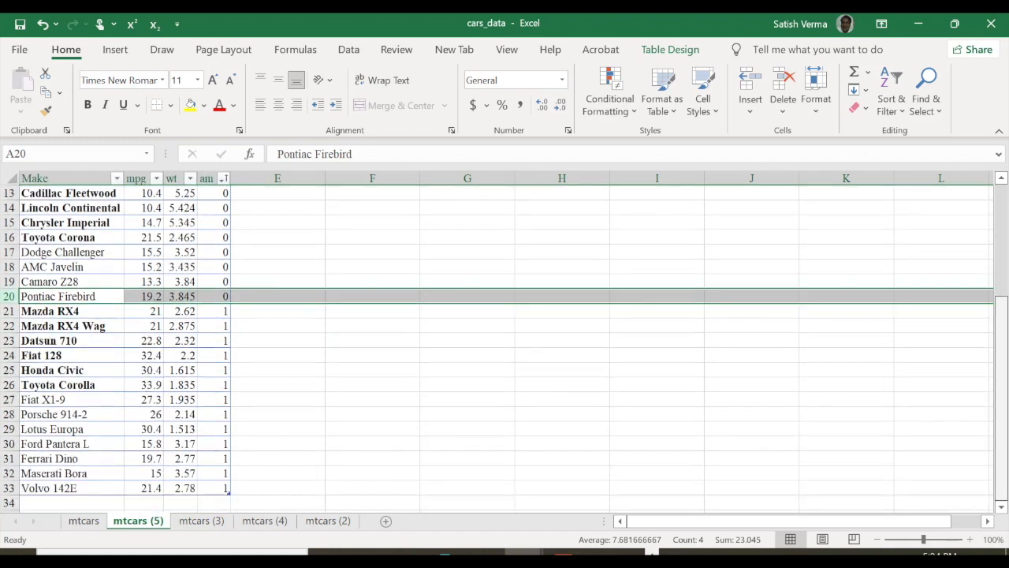
click(224, 313)
click(221, 327)
drag(1000, 357, 1000, 241)
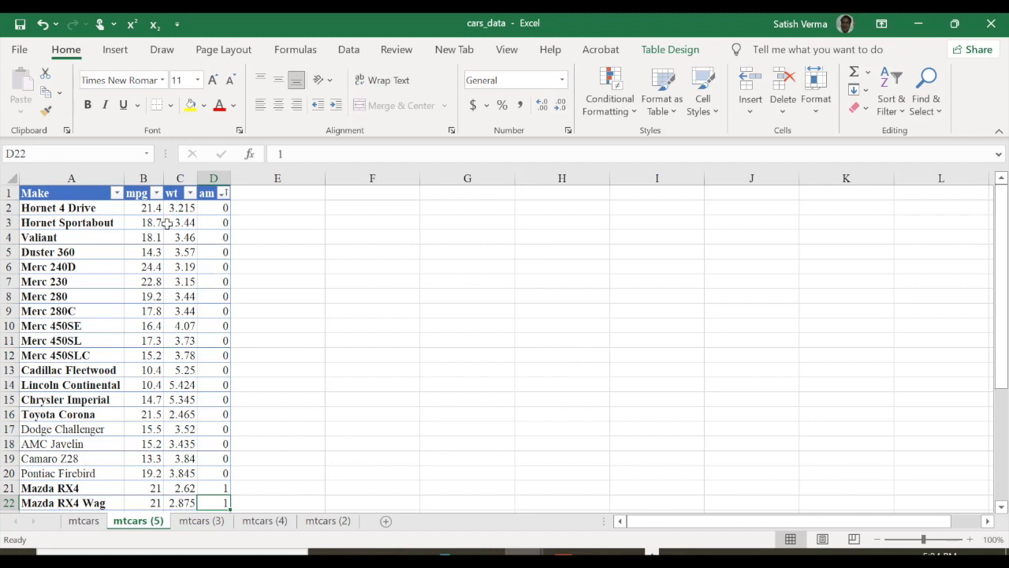
Step: Insert a scatter chart of the mpg and wt values in B2:C20, the rows with am code 0, using Quick Analysis
drag(146, 208, 187, 471)
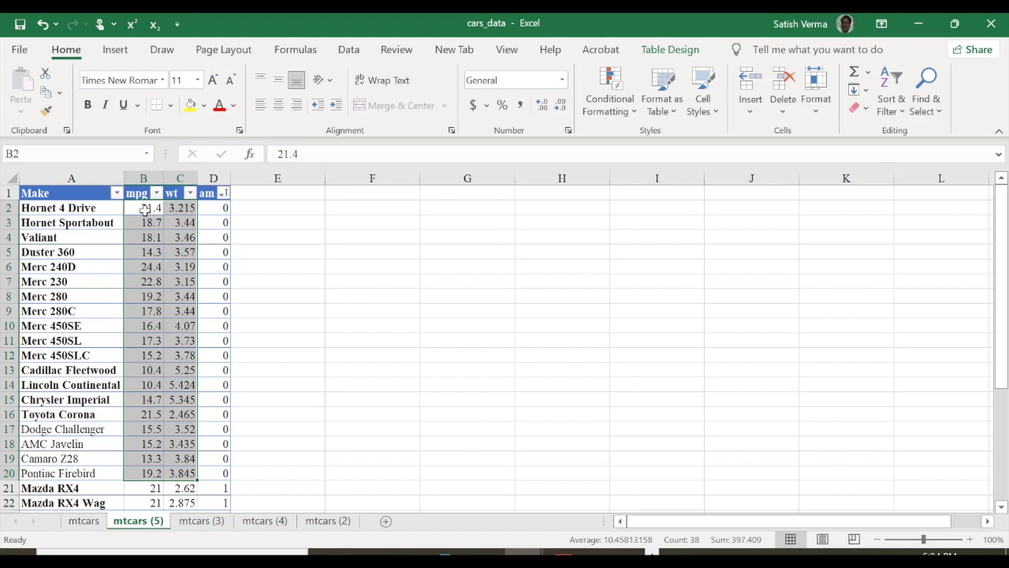
drag(274, 235, 274, 223)
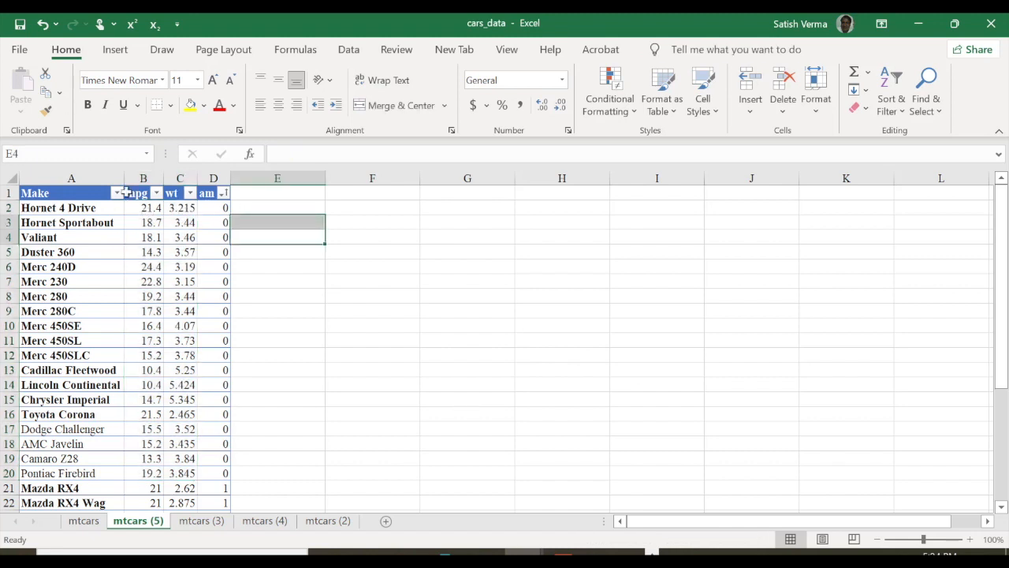
drag(134, 208, 187, 473)
right_click(172, 279)
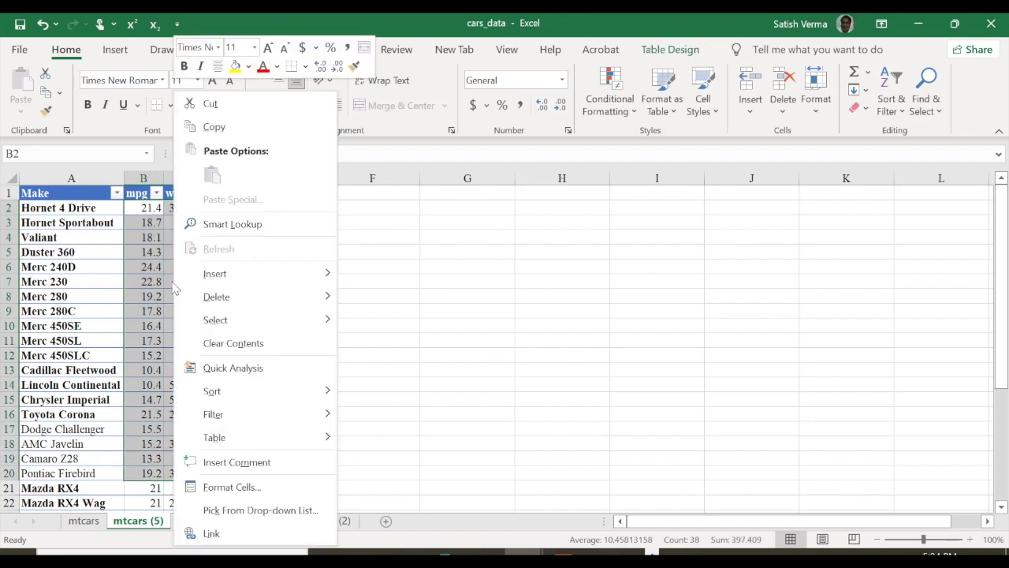
click(244, 368)
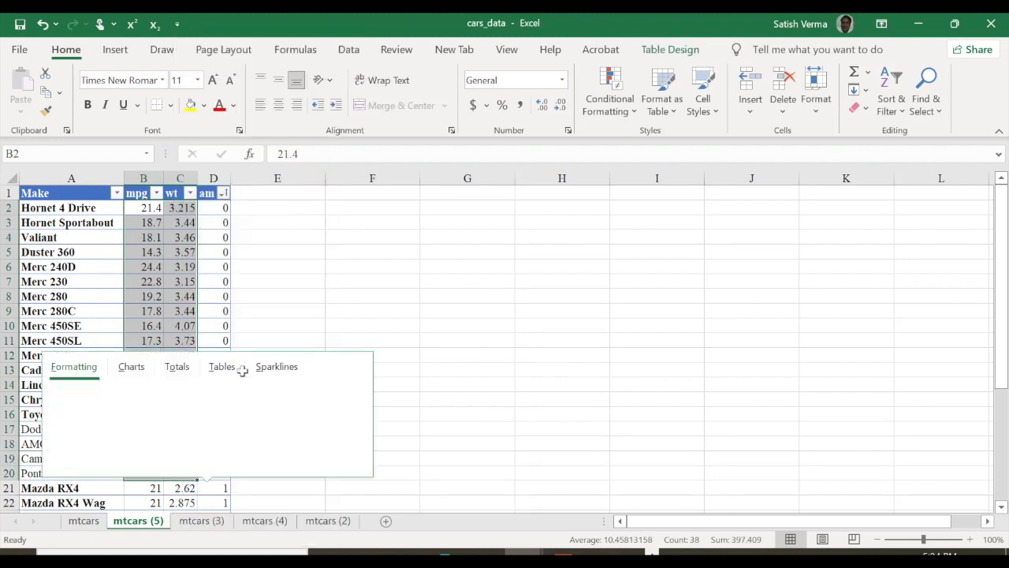
click(133, 369)
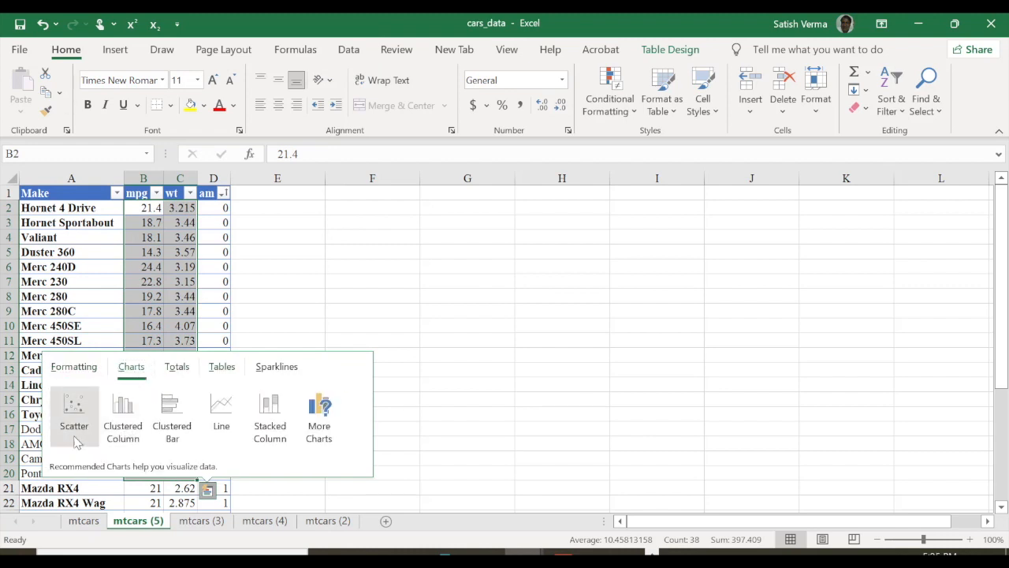
click(75, 408)
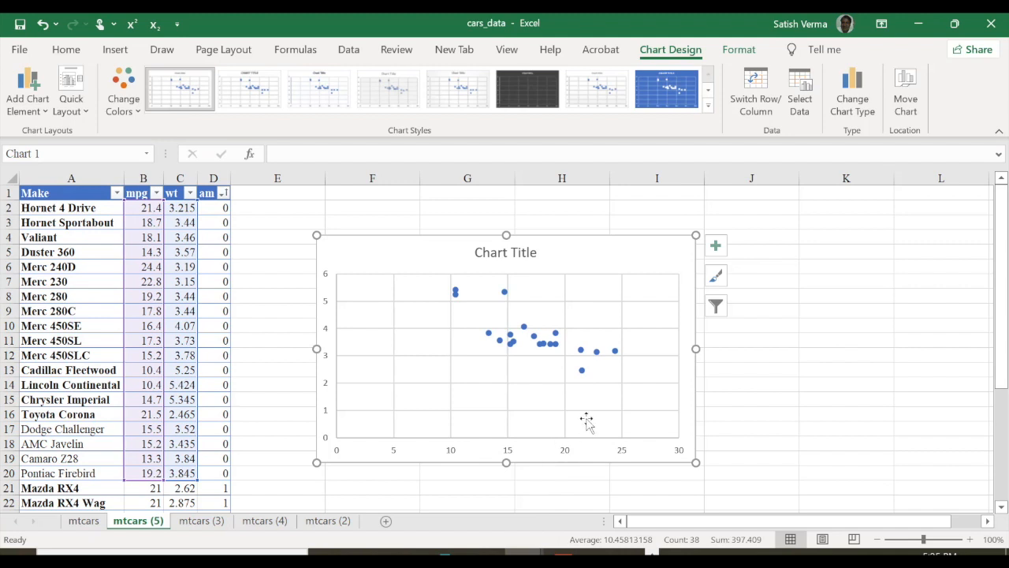
Step: Add axis titles to the scatter chart and link the horizontal axis title to the mpg header cell
click(717, 247)
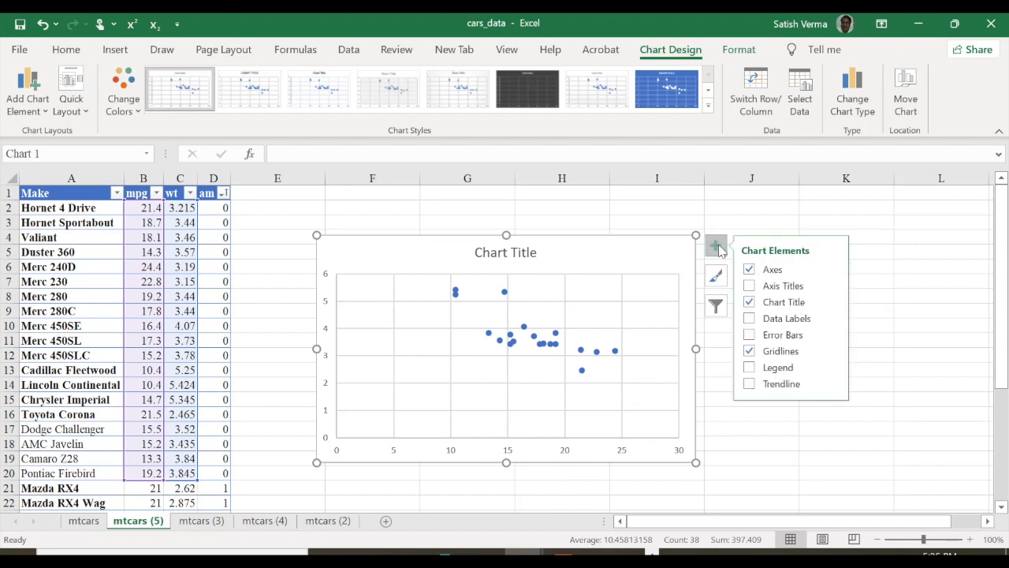
click(750, 286)
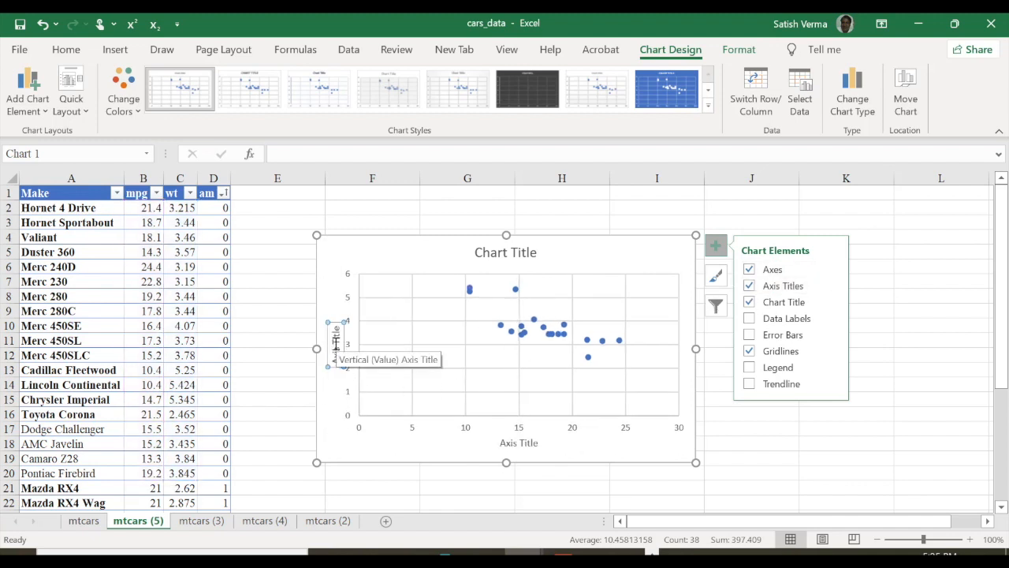
click(517, 443)
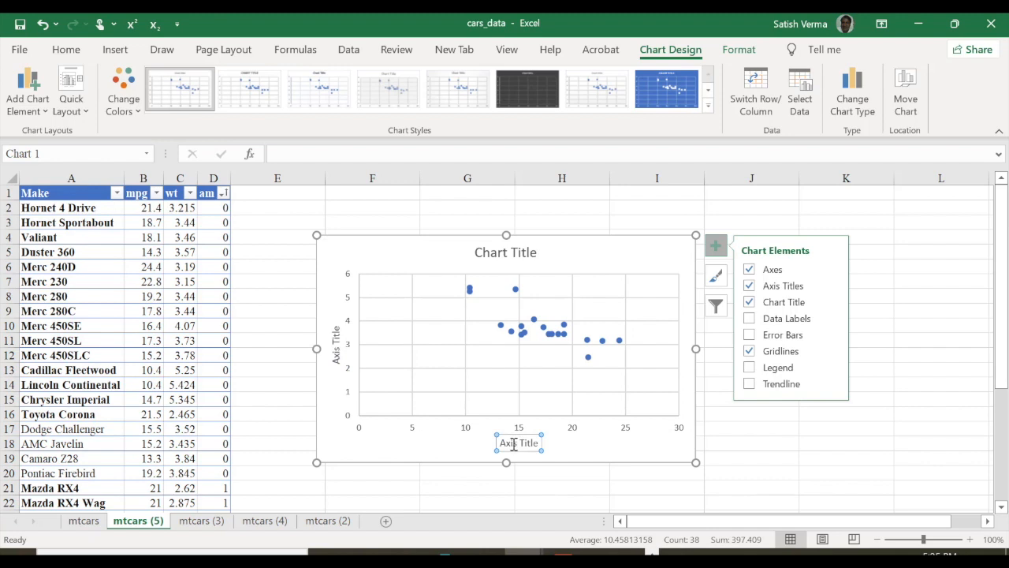
text(=)
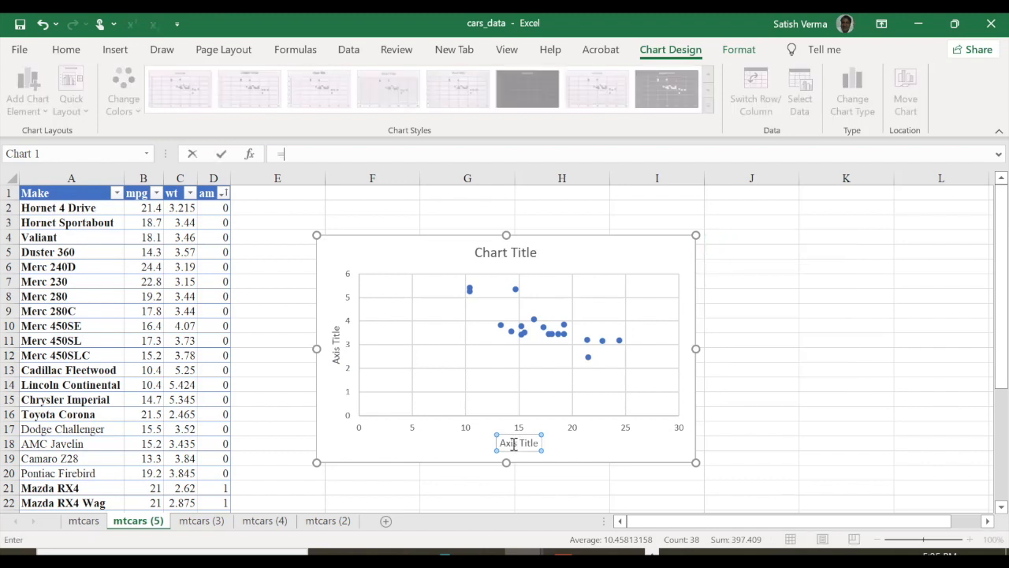
click(139, 197)
key(Return)
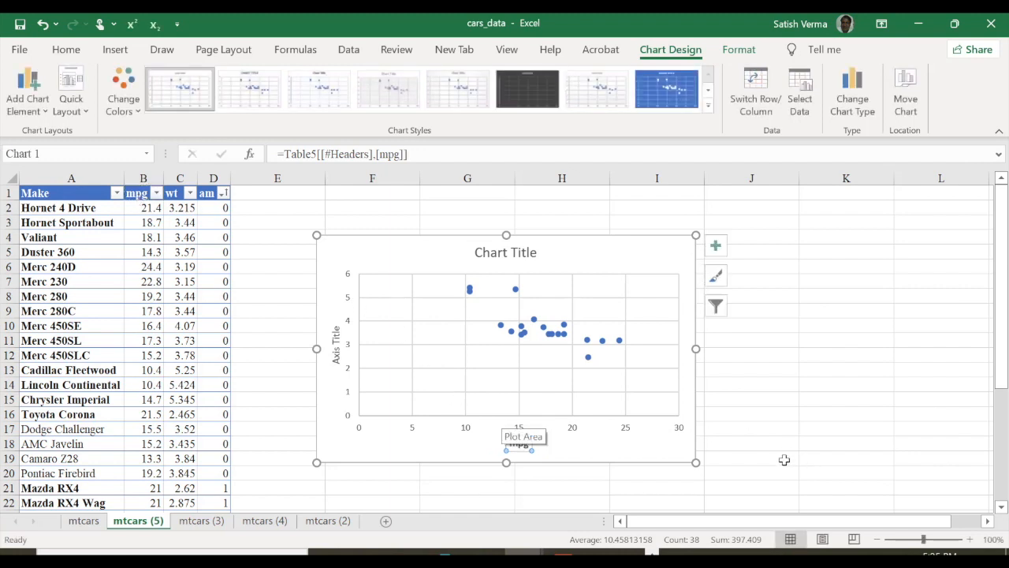
Step: Link the chart's vertical axis title to the wt header cell
click(335, 347)
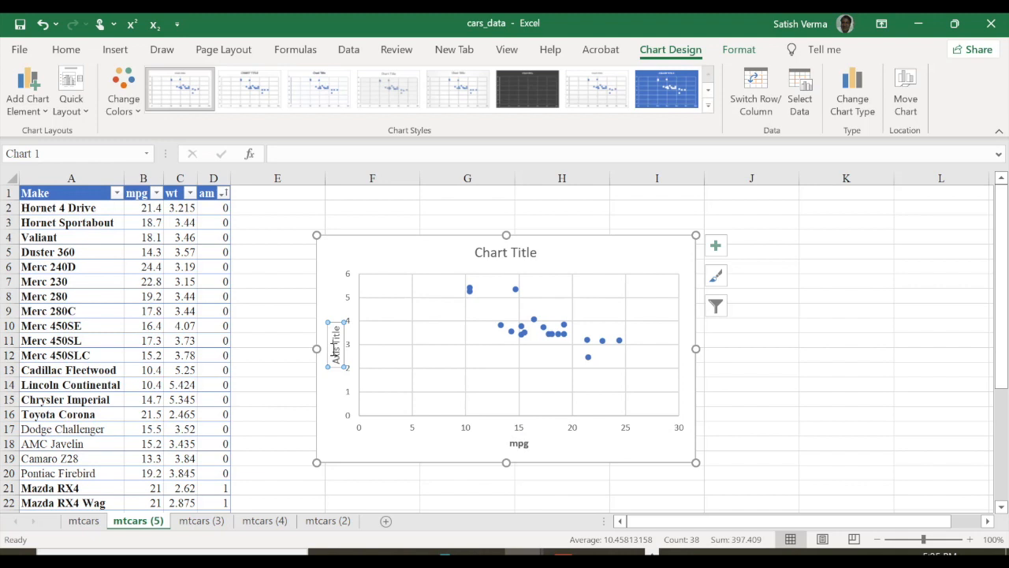
text(=)
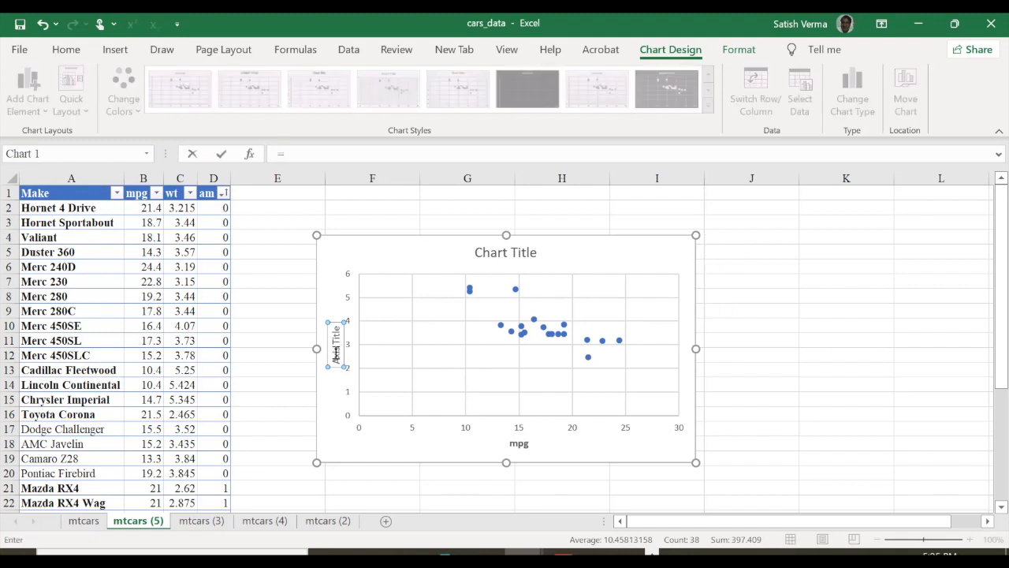
click(173, 193)
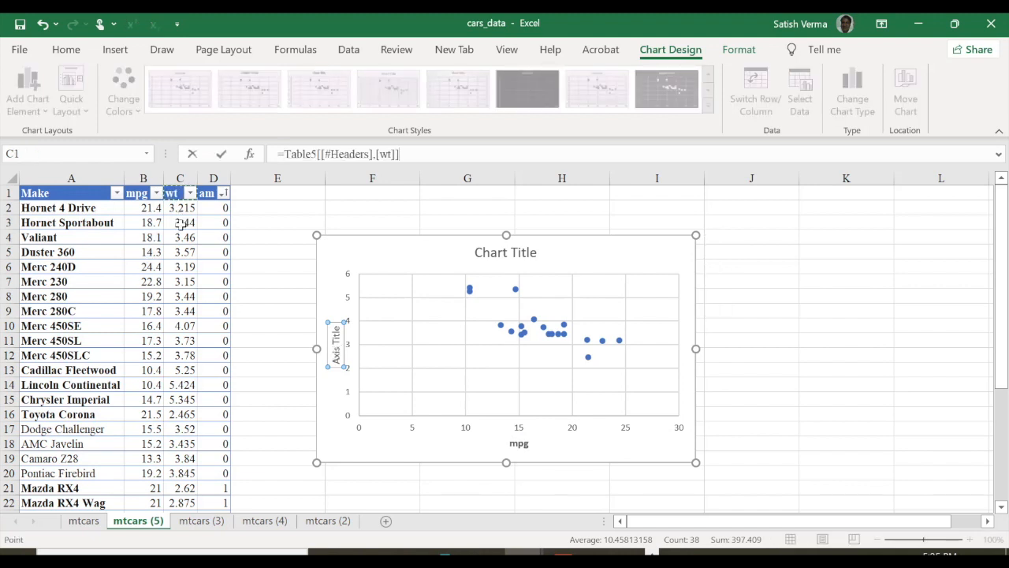
key(Return)
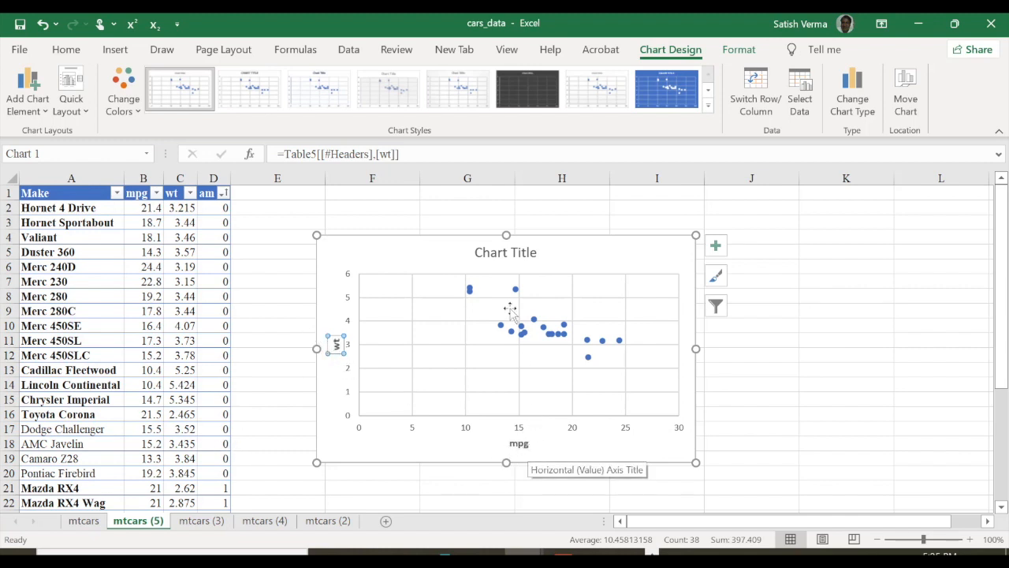
Step: Replace the scatter chart's title with "mpg vs wt" and make it bold
click(521, 252)
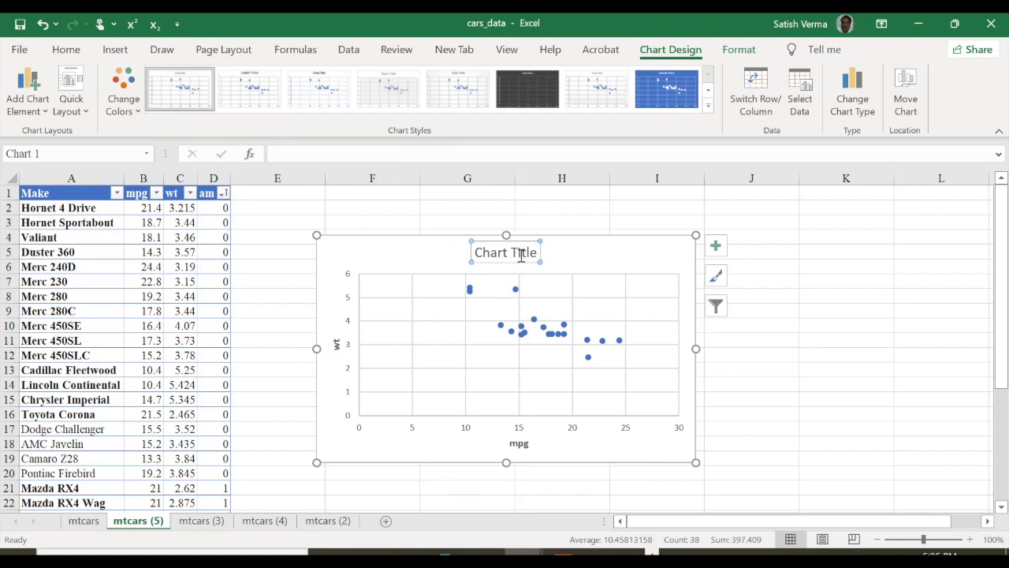
text(m)
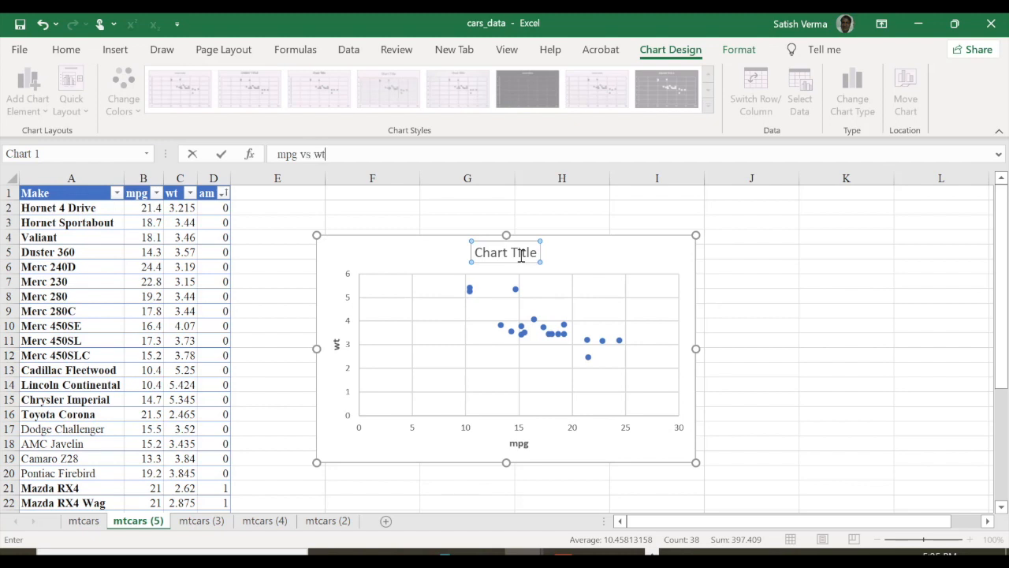
text(pg vs wt)
key(Return)
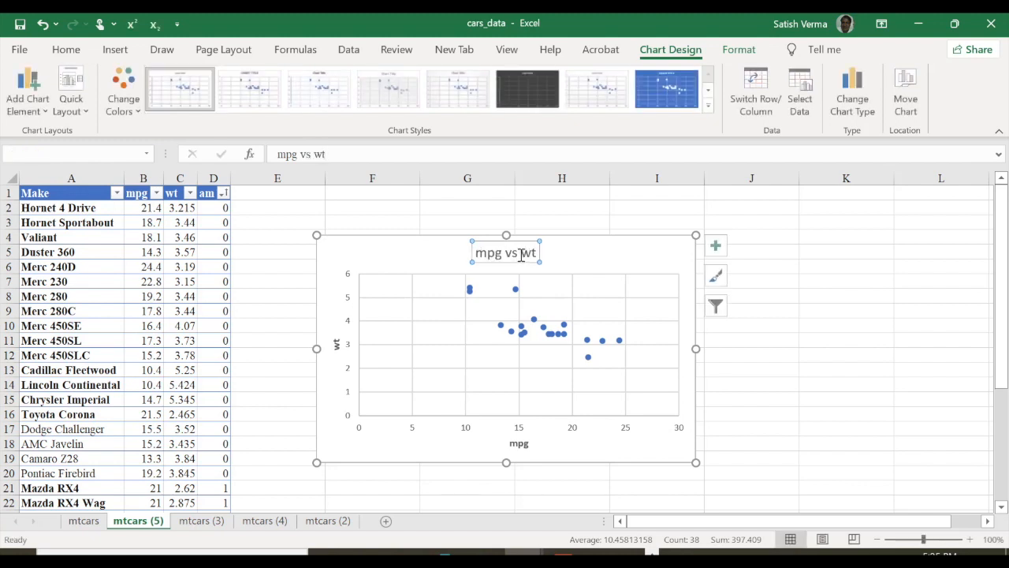
key(ctrl+b)
click(769, 355)
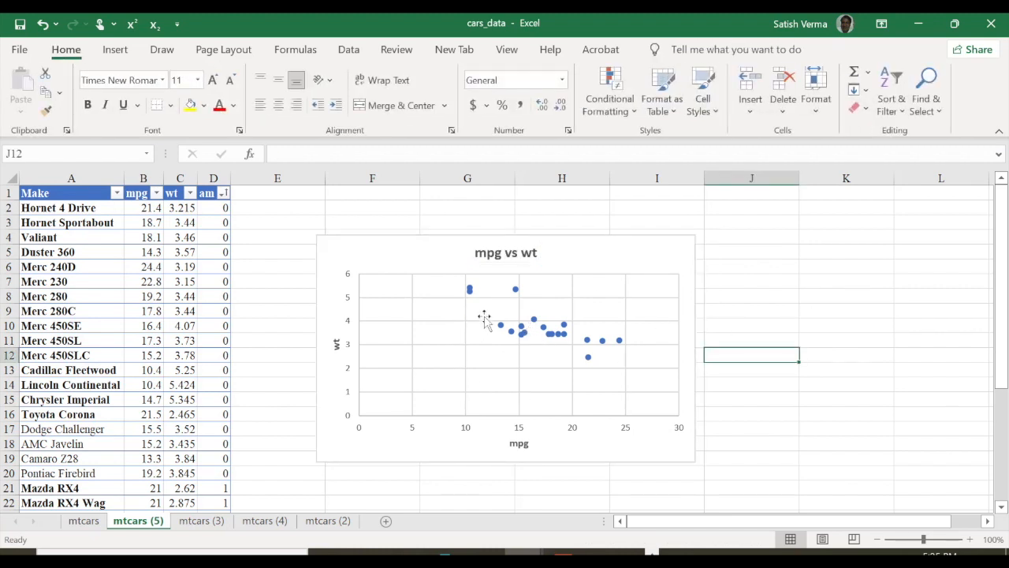
Step: Add a linear trendline to the mpg vs wt scatter chart
click(670, 289)
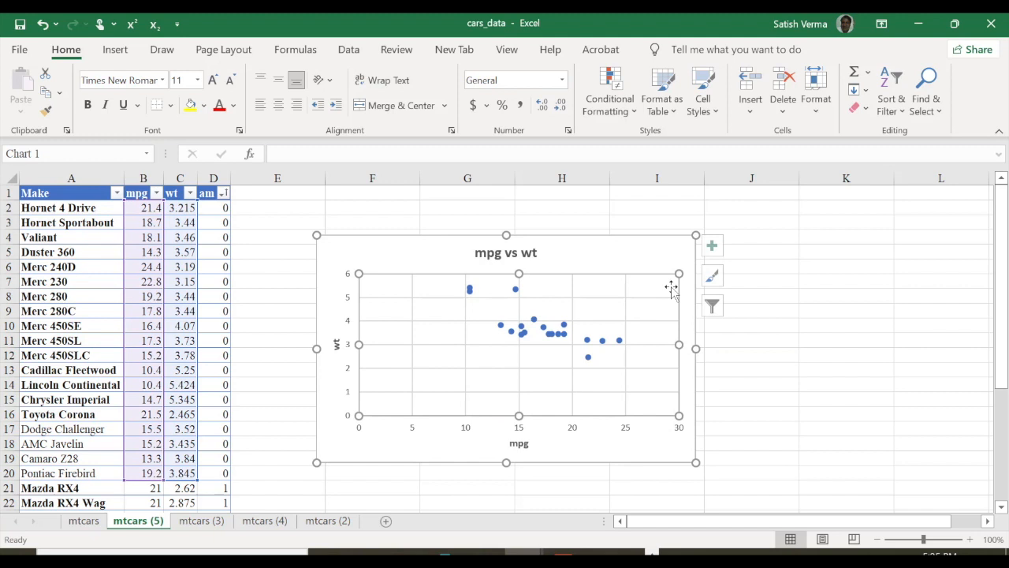
click(712, 245)
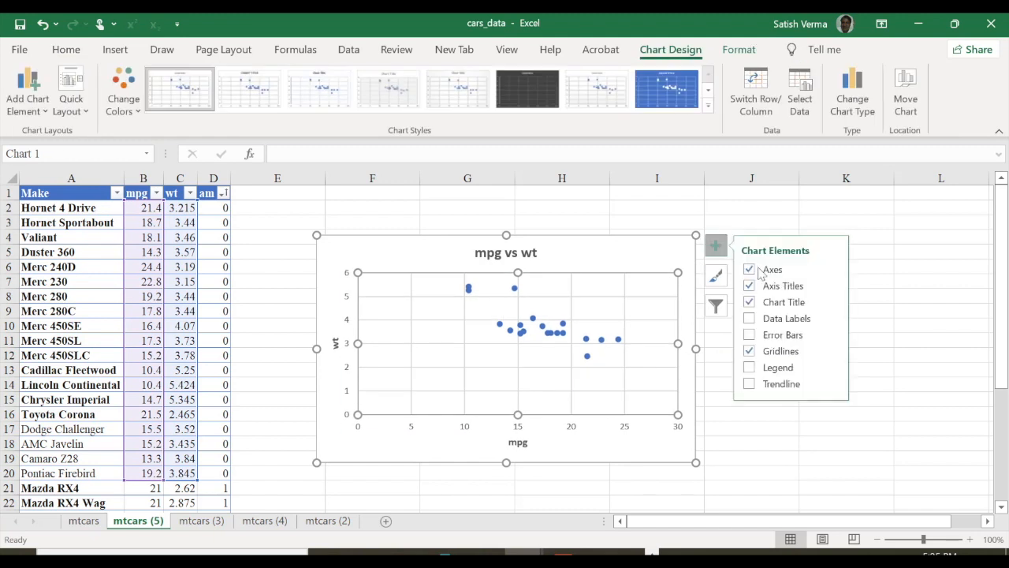
click(749, 384)
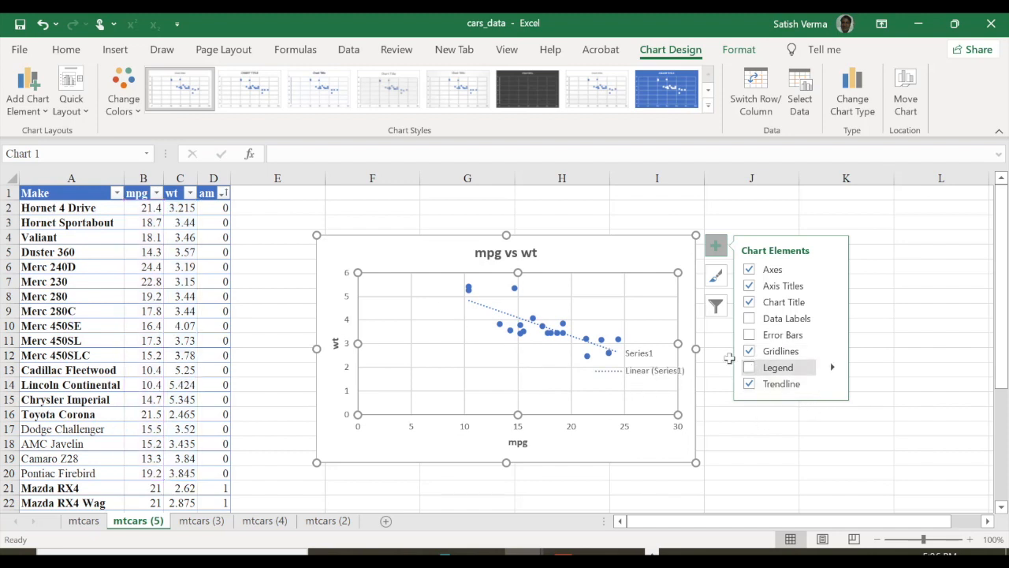
click(766, 420)
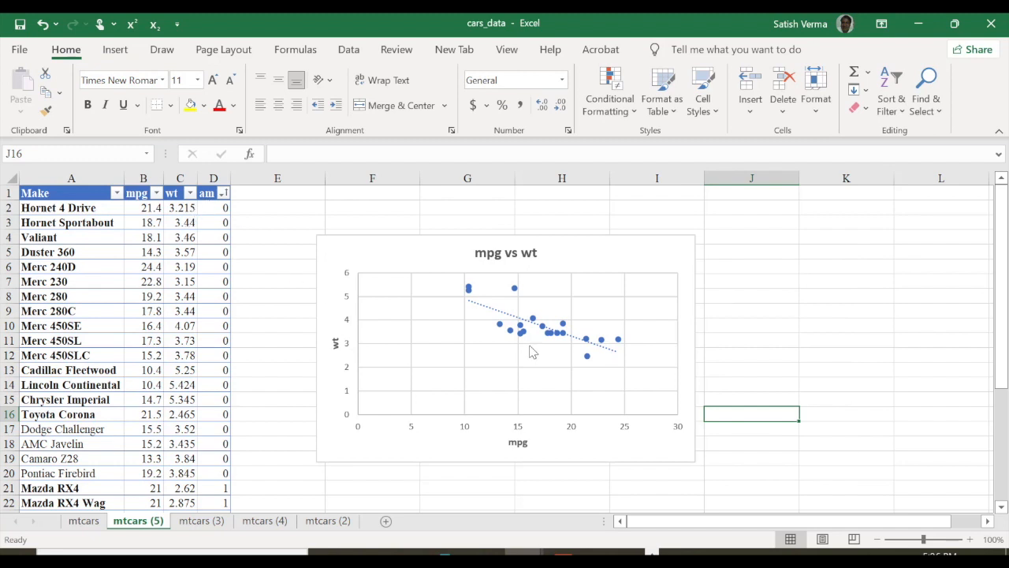
Step: Undo the trendline, the chart and axis titles, the scatter chart itself and the table's sort by am
click(44, 24)
click(43, 24)
click(44, 24)
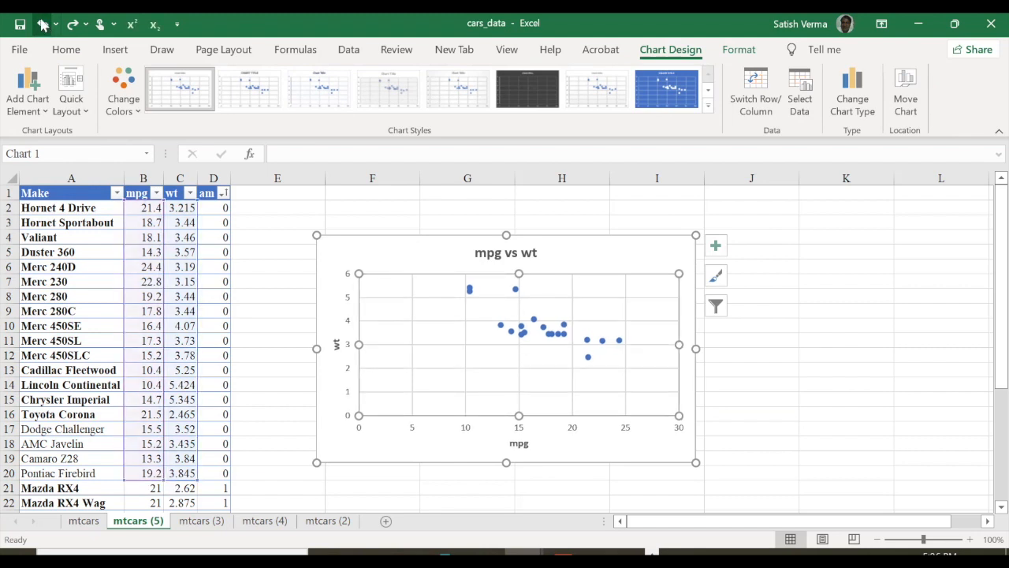
click(43, 25)
click(43, 24)
click(43, 25)
click(43, 24)
click(43, 25)
click(43, 25)
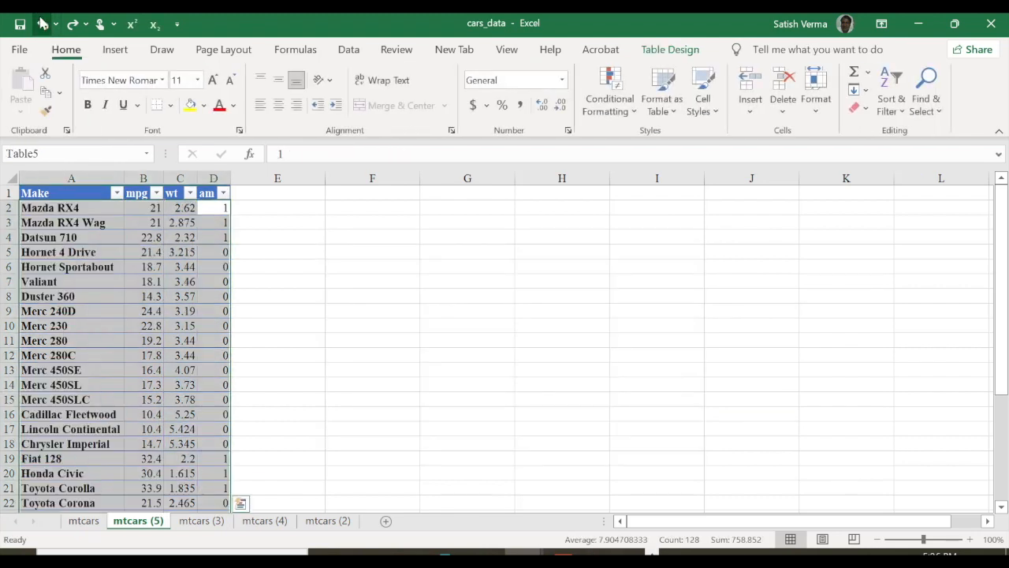
Step: Insert an empty scatter chart with a blank cell outside the table selected
click(439, 309)
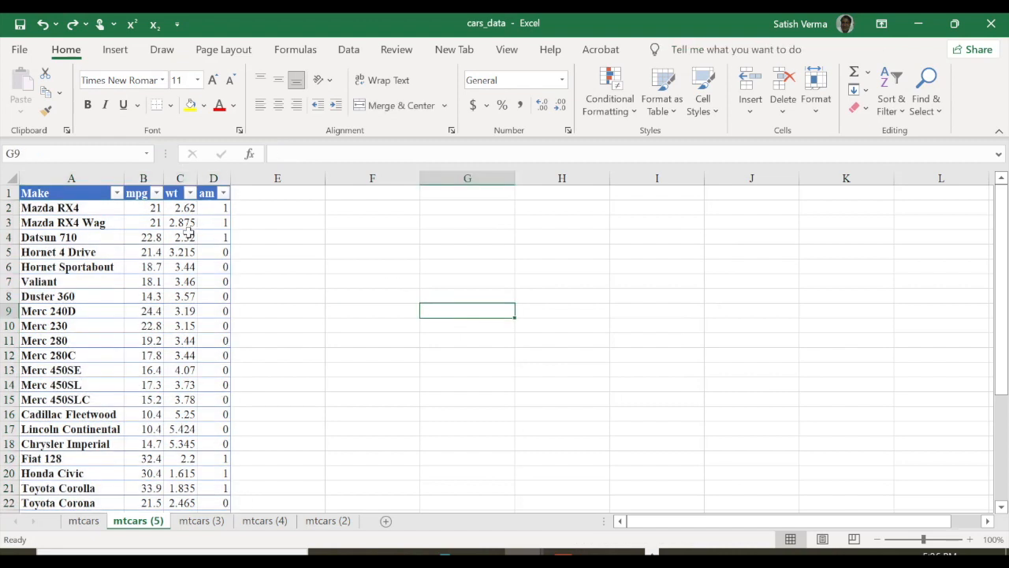
click(116, 49)
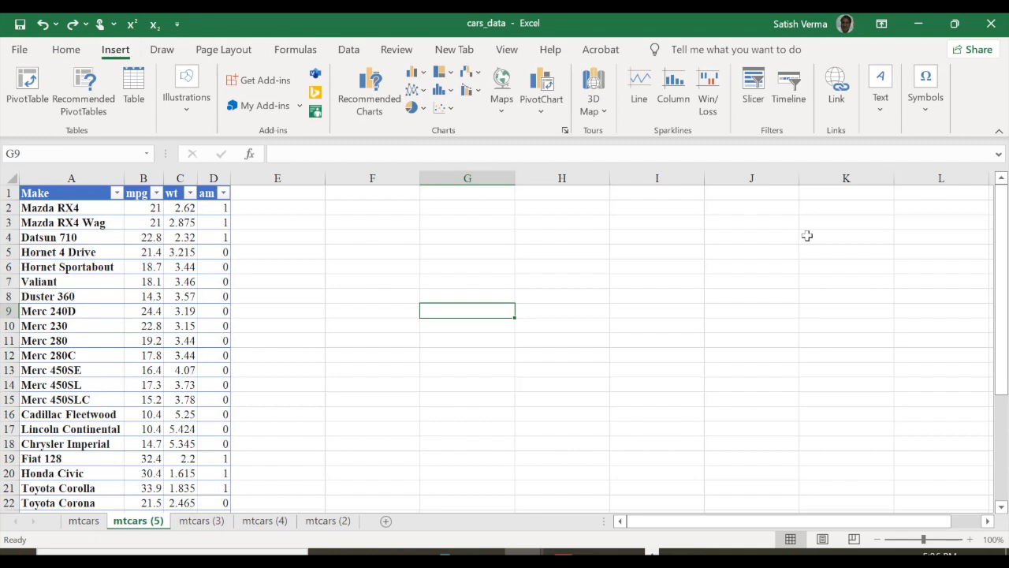
click(447, 108)
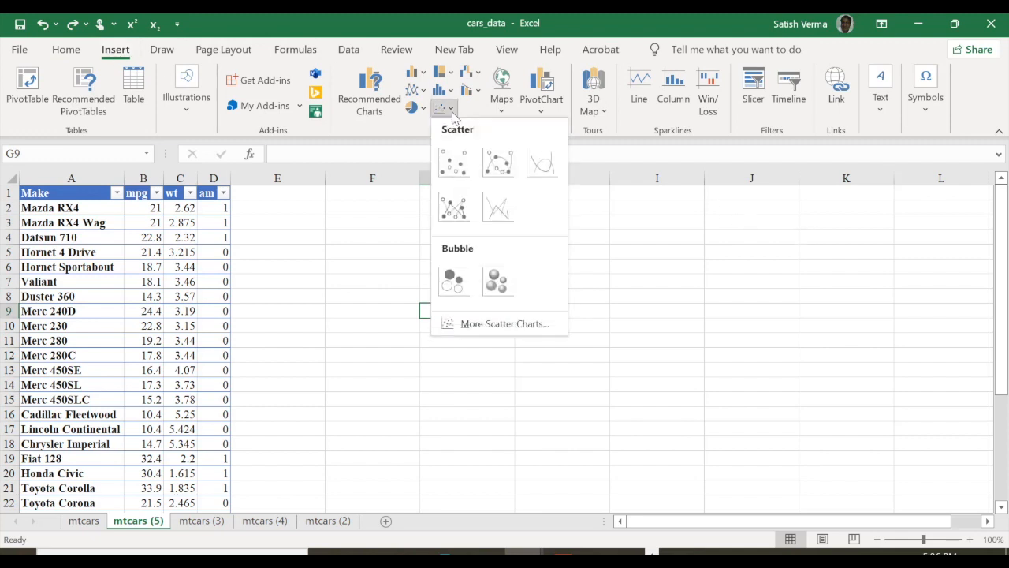
click(463, 168)
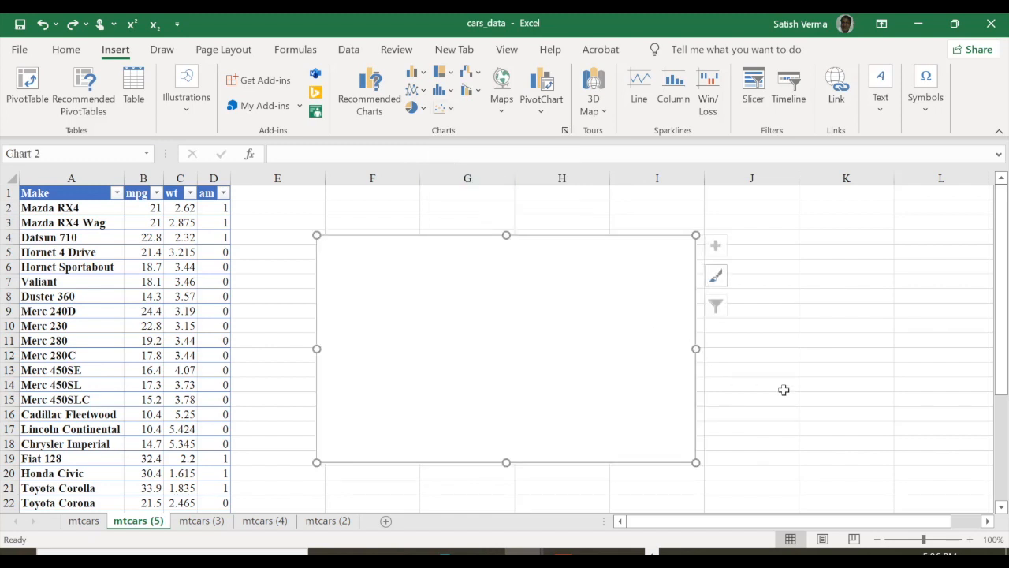
Step: Add a series named Automatic to the empty scatter chart, with X values B2:B18 and Y values C2:C18
right_click(485, 337)
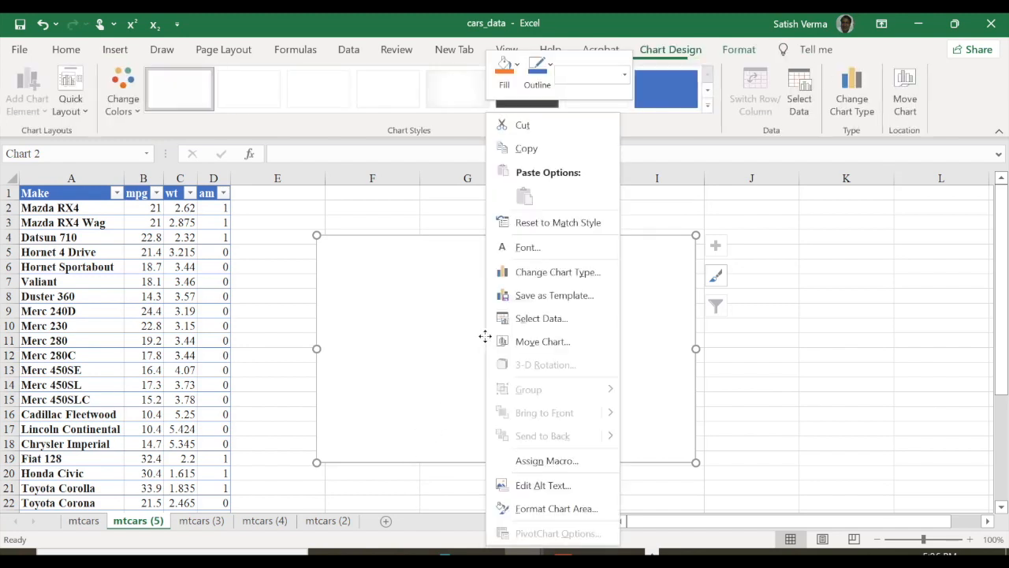
click(541, 319)
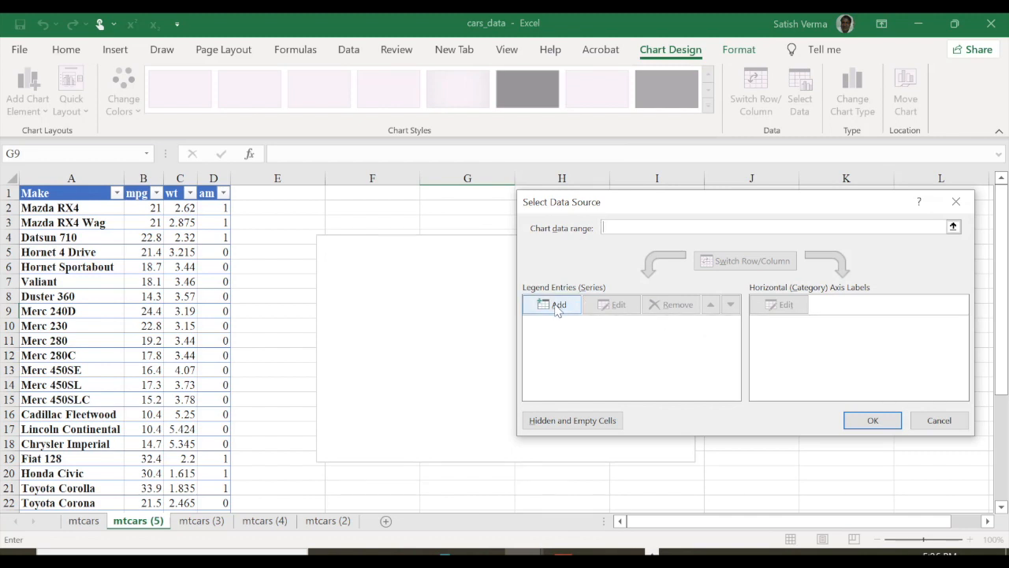
click(557, 305)
click(665, 287)
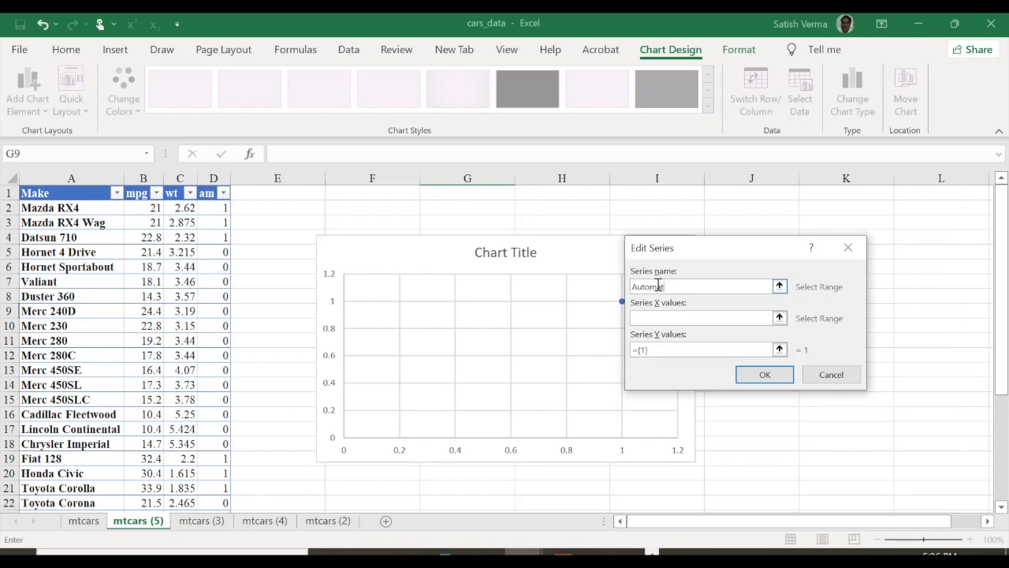
click(637, 318)
drag(149, 211, 145, 444)
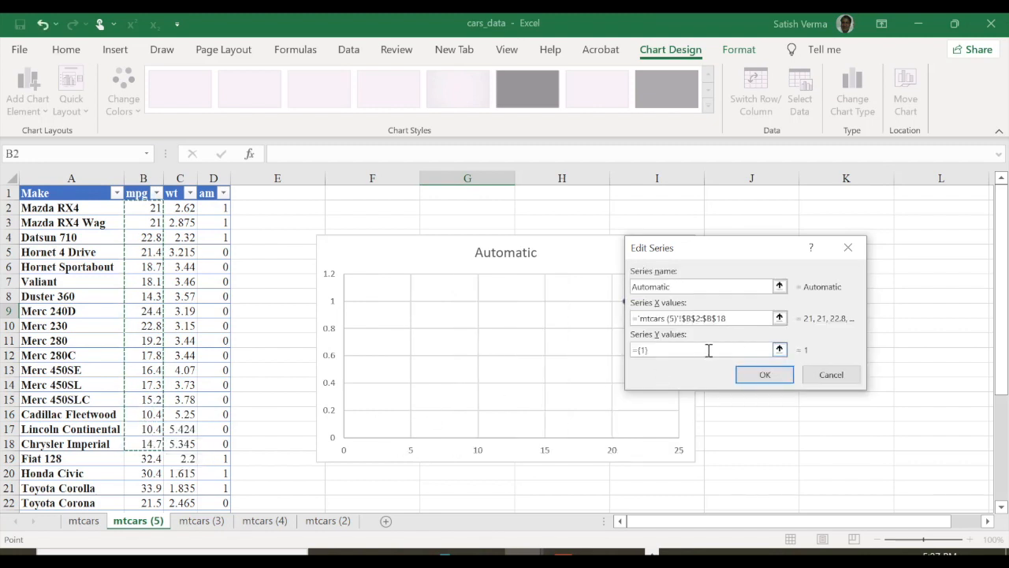
drag(669, 349, 625, 357)
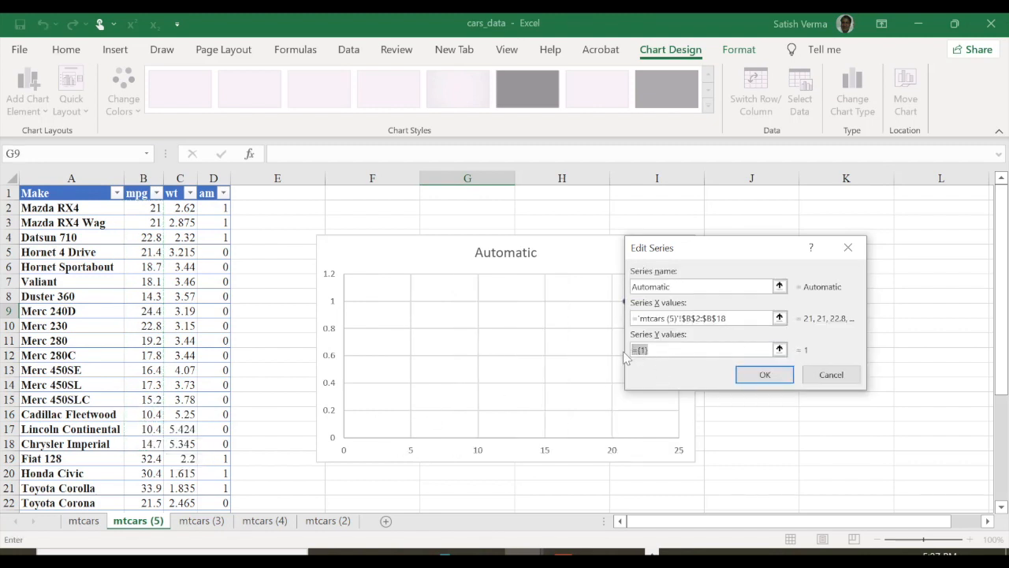
drag(188, 205, 191, 444)
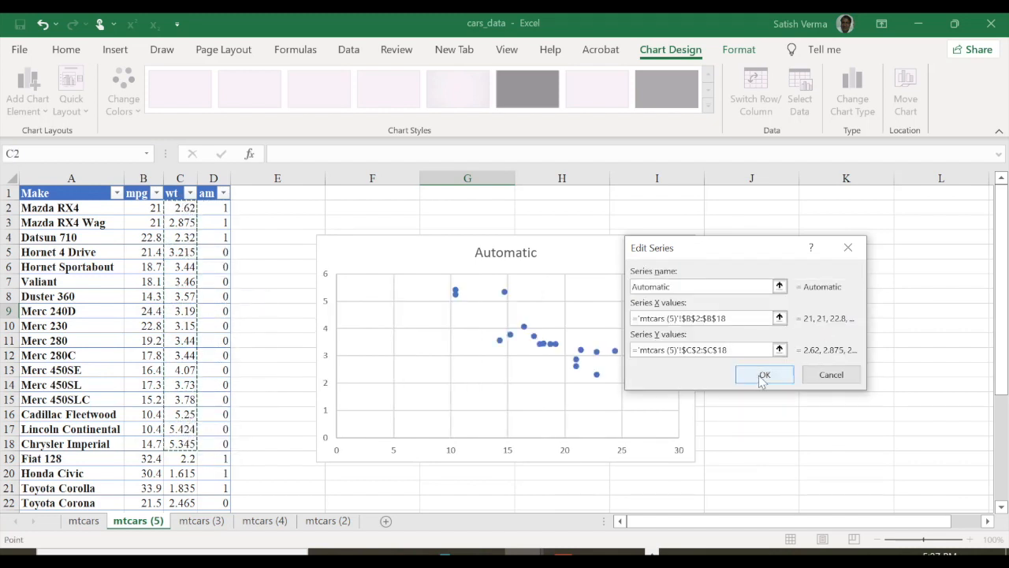
click(763, 376)
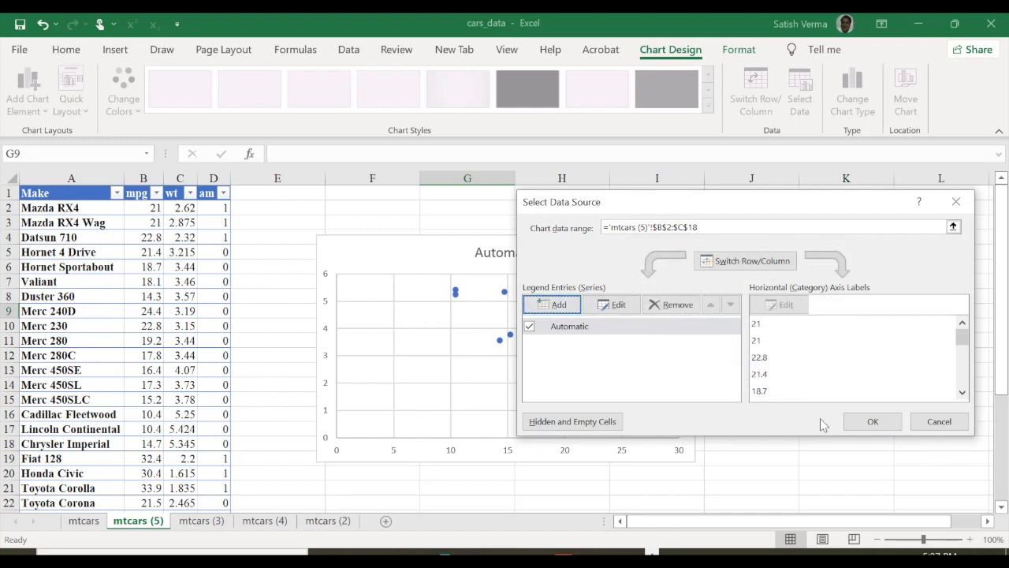
Step: Try to add a series named Manual using mpg cells from row 19 onward as X values, and cancel the data source changes
drag(747, 212, 628, 197)
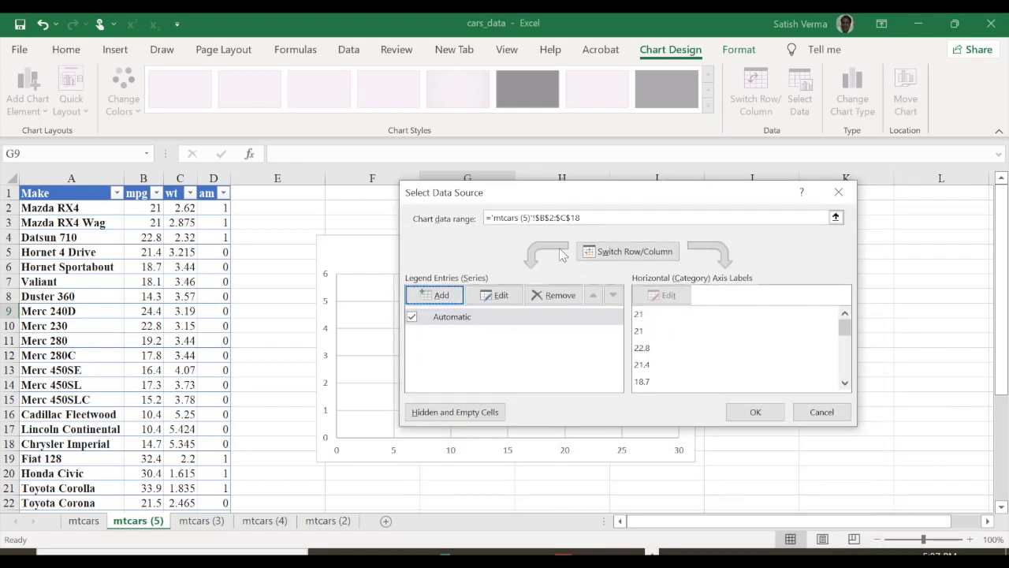
click(441, 298)
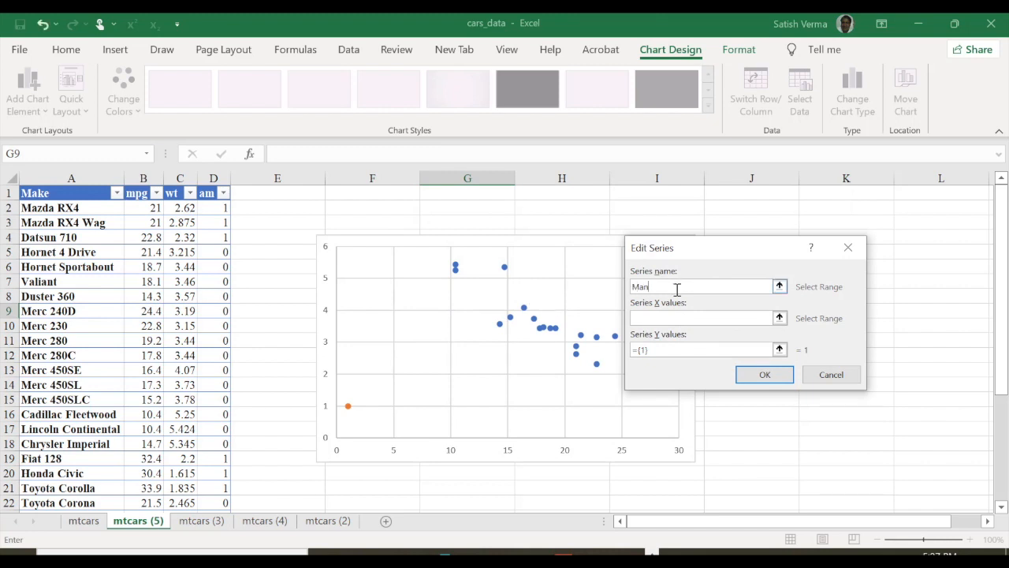
text(Manual)
click(643, 315)
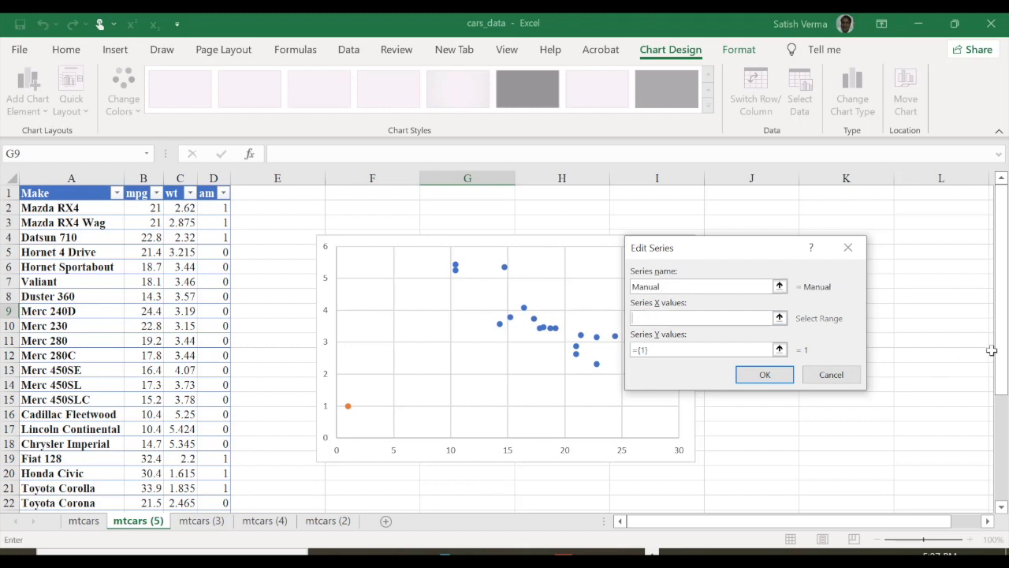
drag(1003, 370, 1006, 467)
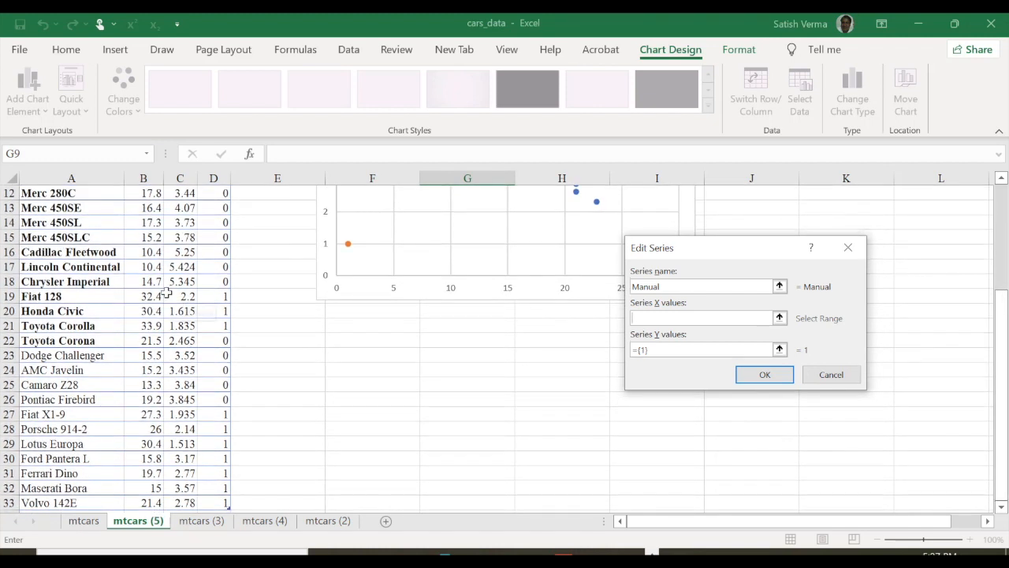
click(148, 297)
drag(148, 297, 140, 426)
click(293, 389)
click(831, 374)
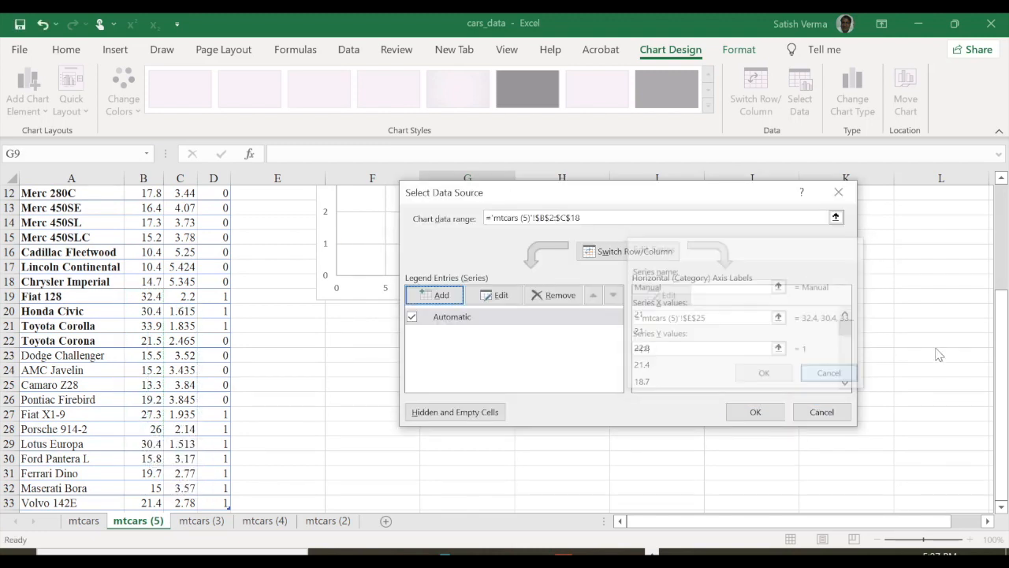
click(824, 409)
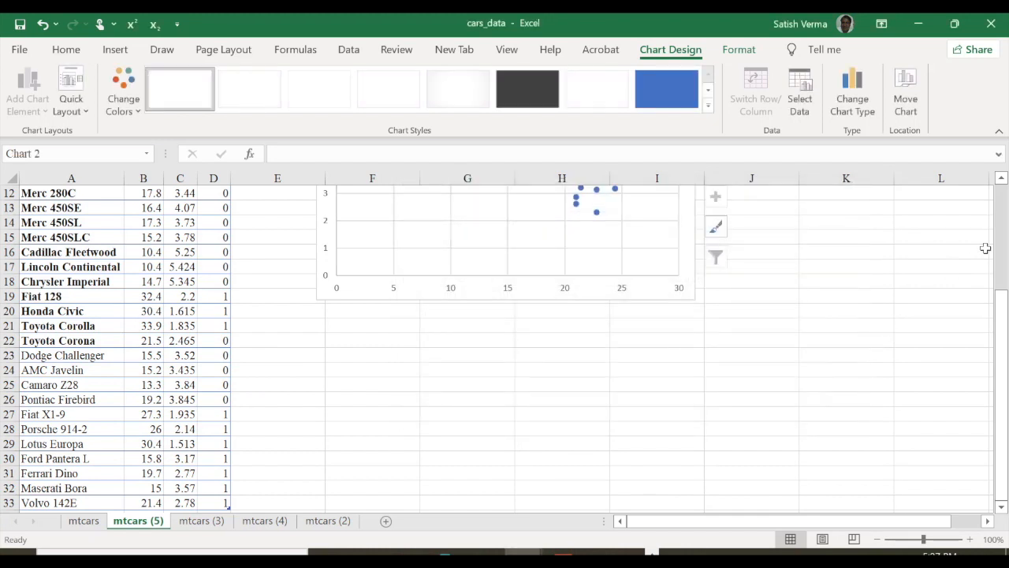
drag(1006, 335, 1006, 229)
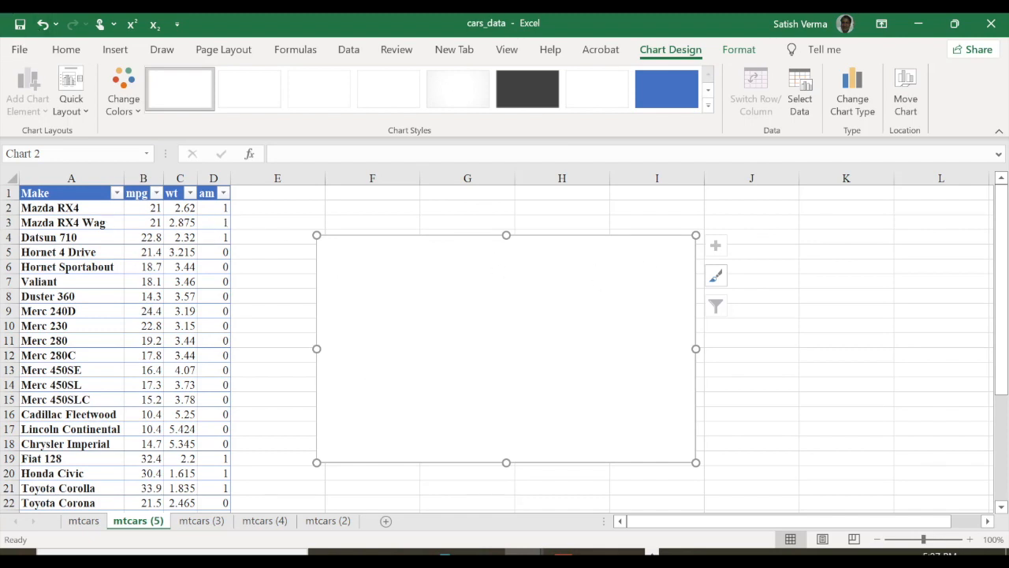
click(563, 552)
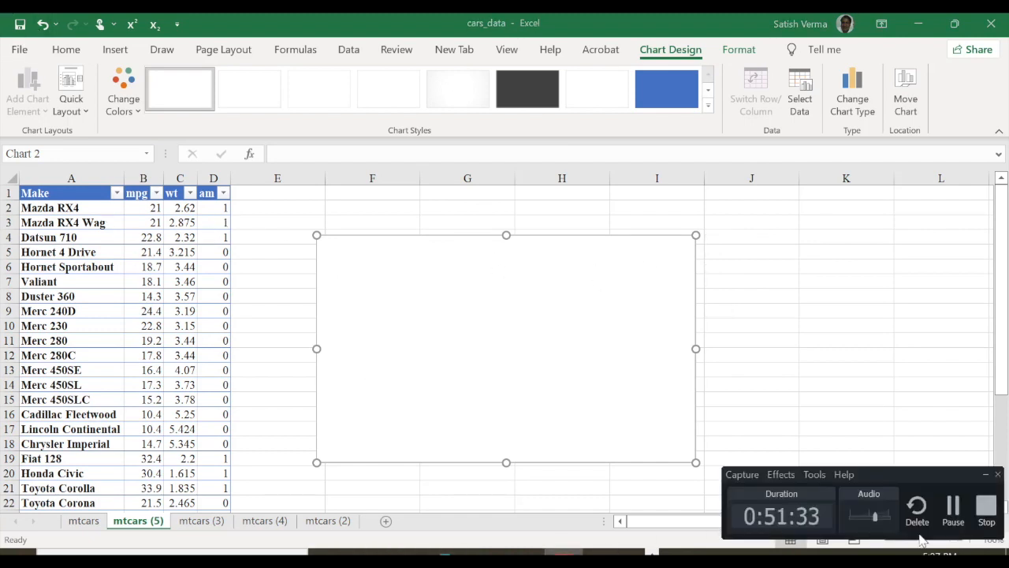
click(956, 509)
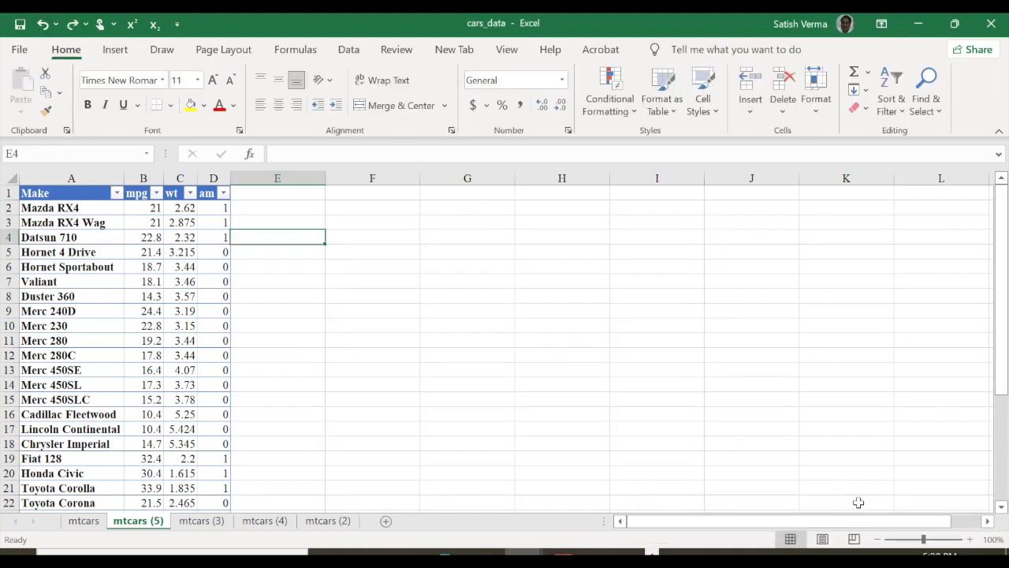
Step: Sort the table by am from smallest to largest
click(224, 194)
click(136, 199)
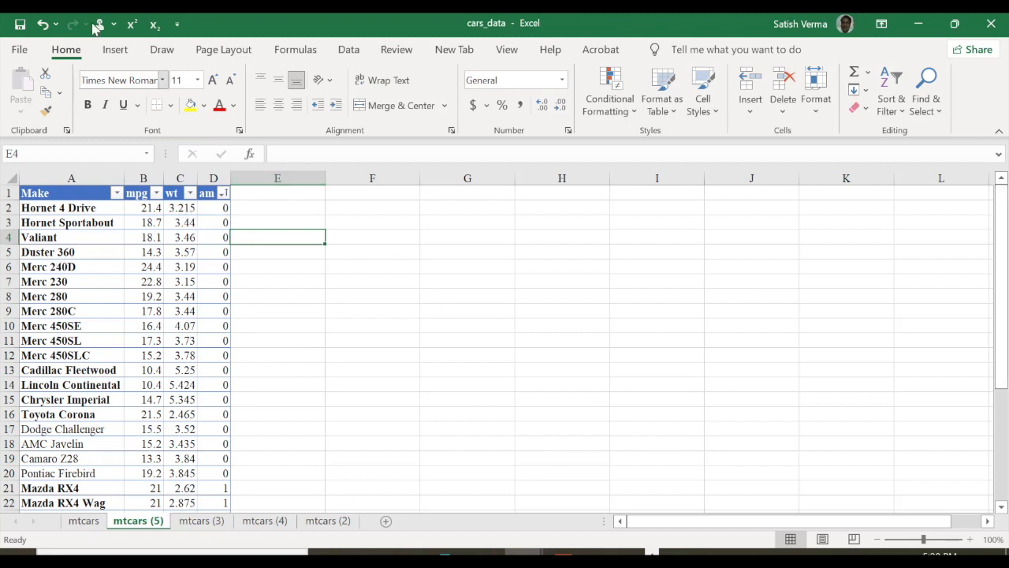
Step: Insert an empty scatter chart beside the sorted table and open its data source settings
click(115, 48)
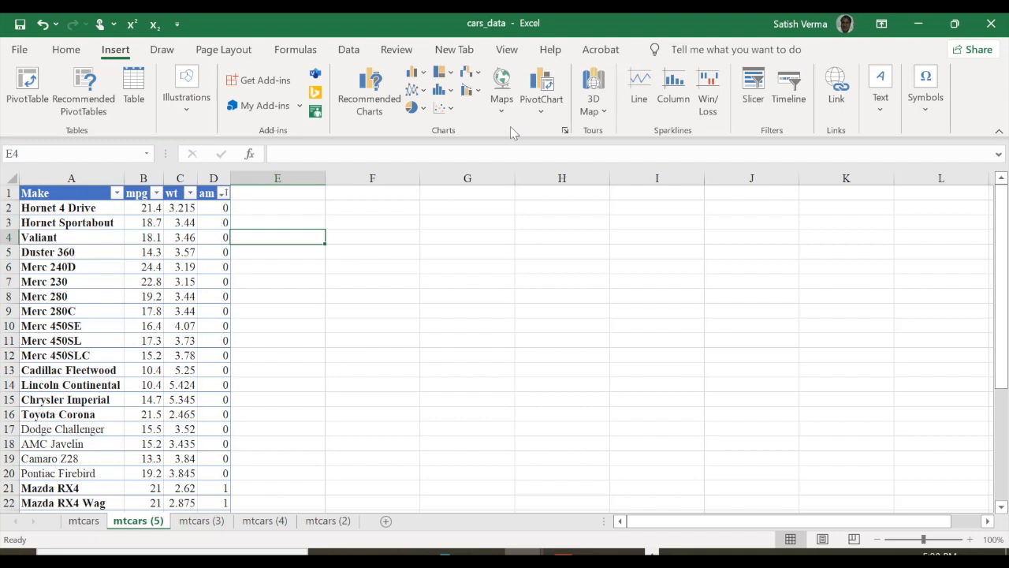
click(443, 108)
click(455, 164)
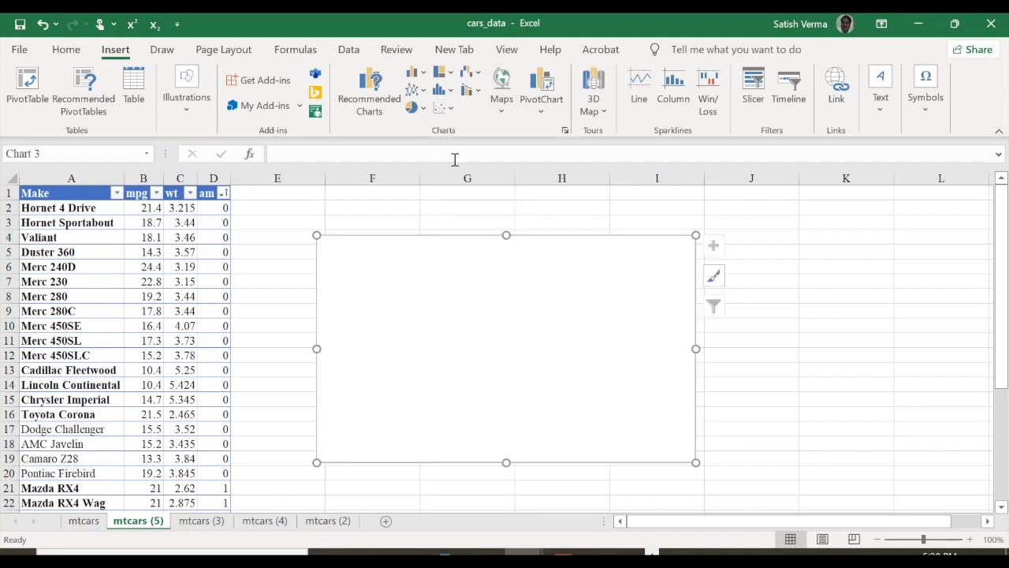
right_click(474, 322)
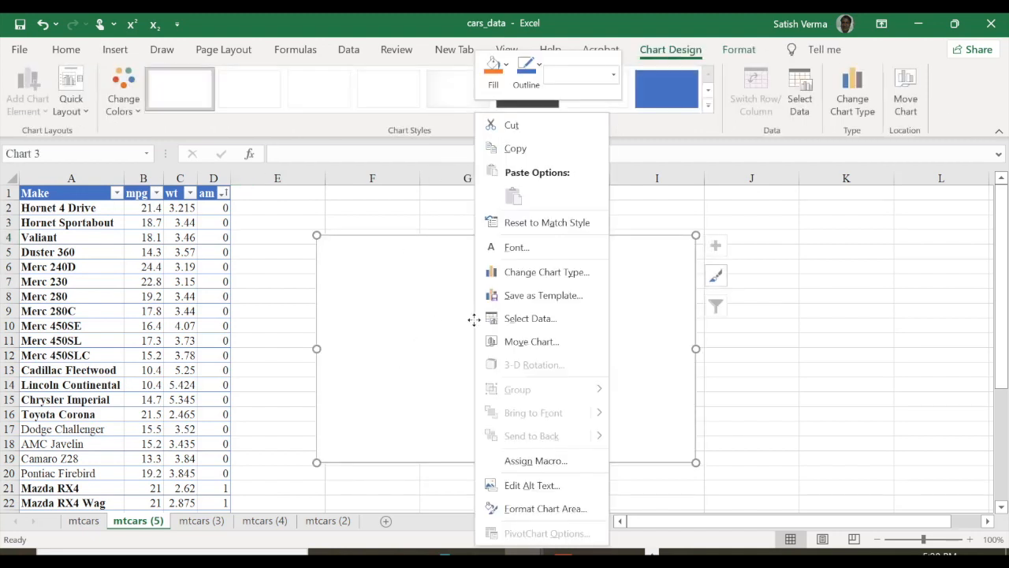
click(528, 323)
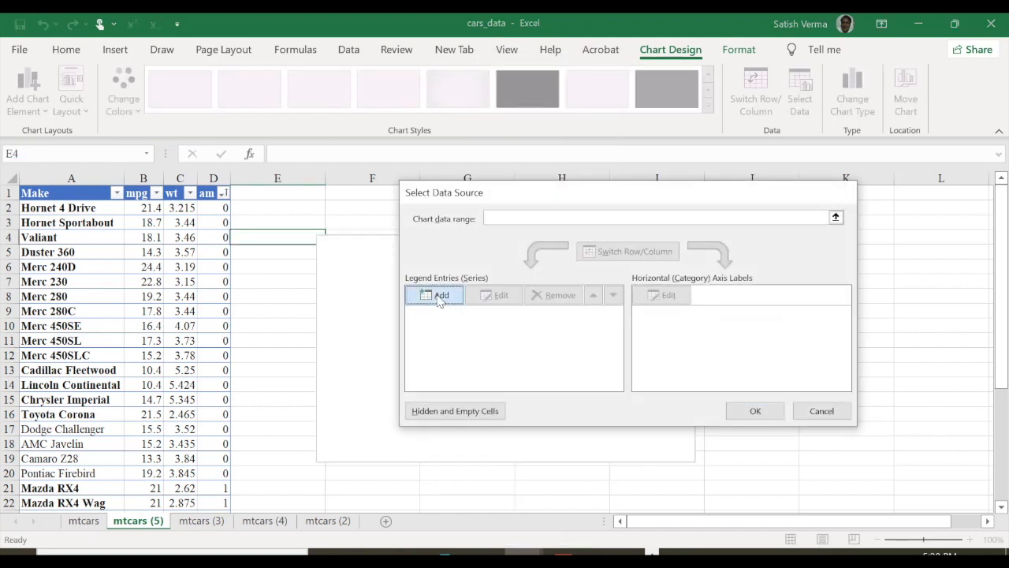
Step: Add a series named Automatic to the empty scatter chart, with X values B2:B20 and Y values C2:C20
click(440, 297)
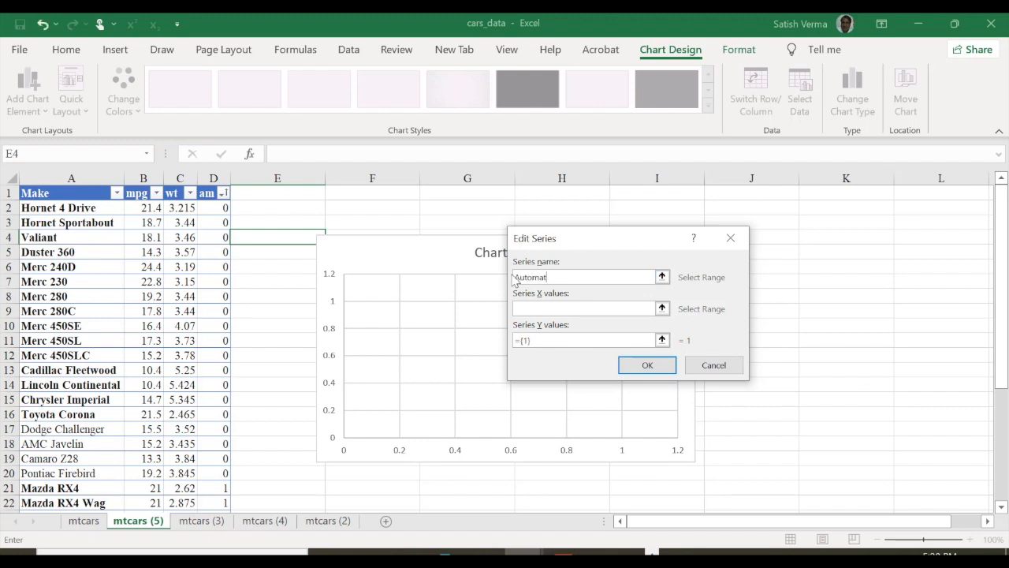
click(539, 308)
drag(155, 209, 157, 473)
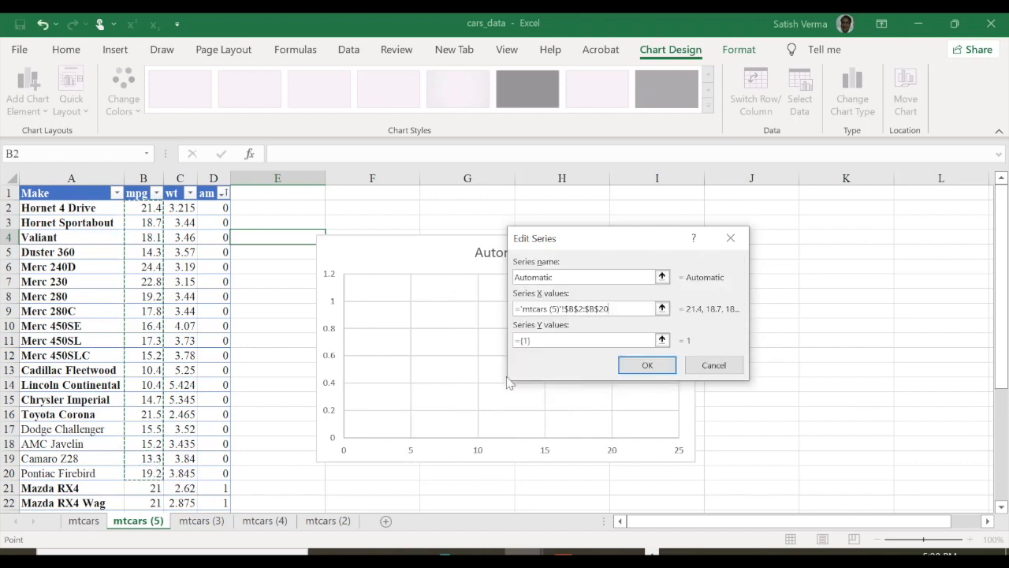
click(545, 339)
drag(180, 209, 182, 465)
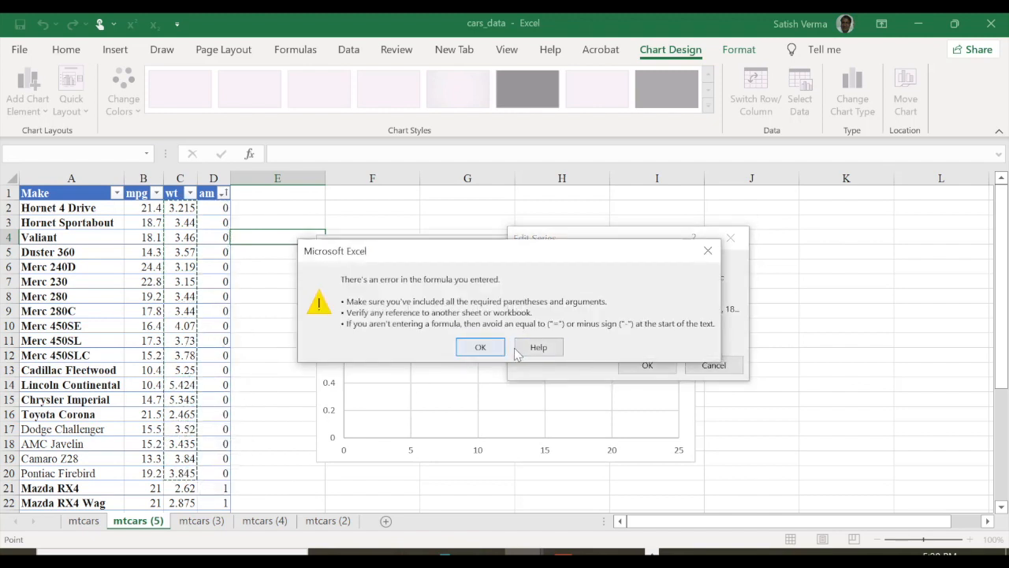
click(480, 347)
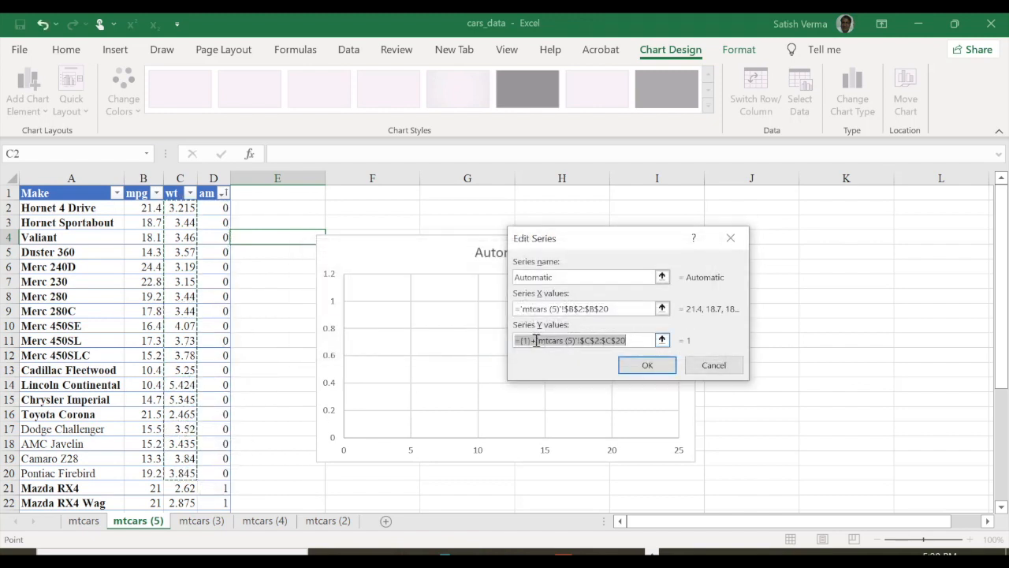
key(Delete)
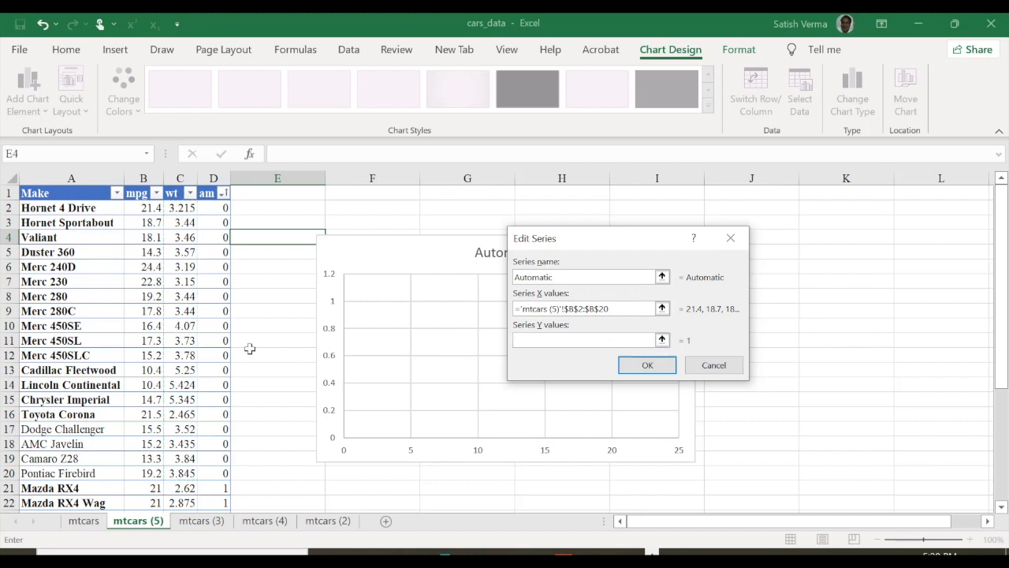
drag(183, 209, 182, 472)
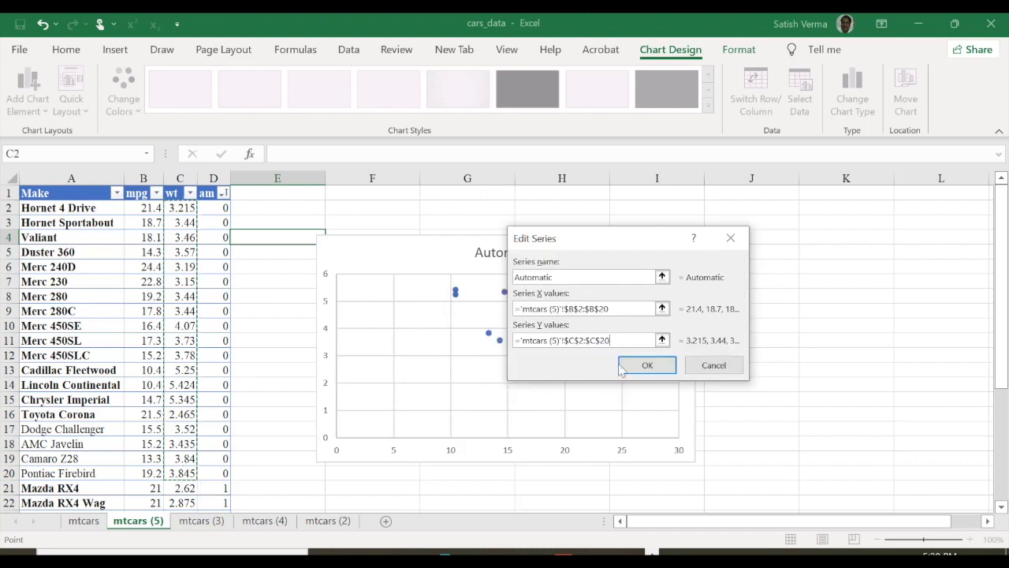
click(645, 365)
drag(588, 196, 561, 201)
Step: Try to add a series named Manual with X values B21:B33 and Y values C21:C33
click(405, 303)
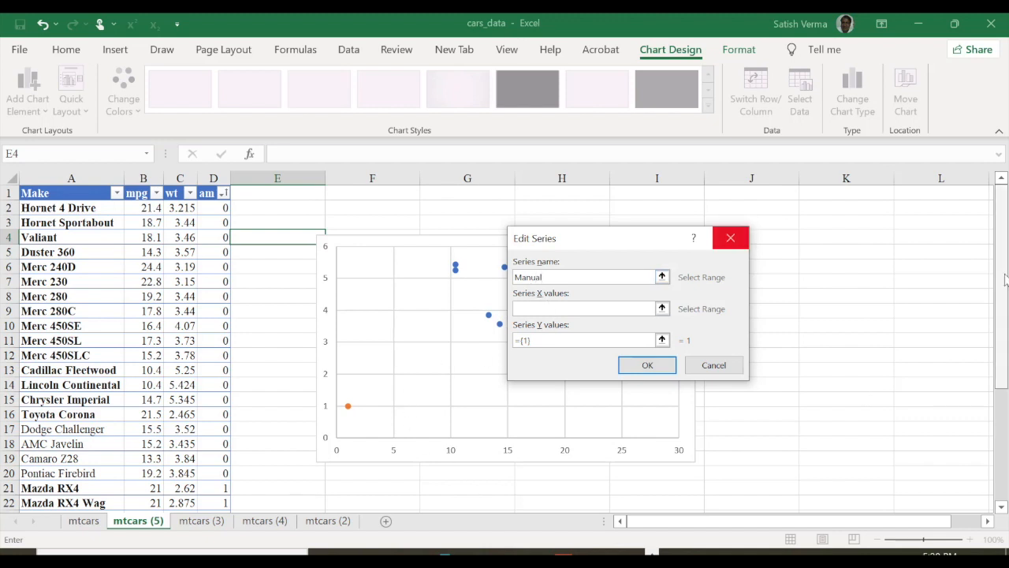
drag(1000, 268, 1003, 390)
text(+)
click(149, 310)
drag(149, 310, 144, 488)
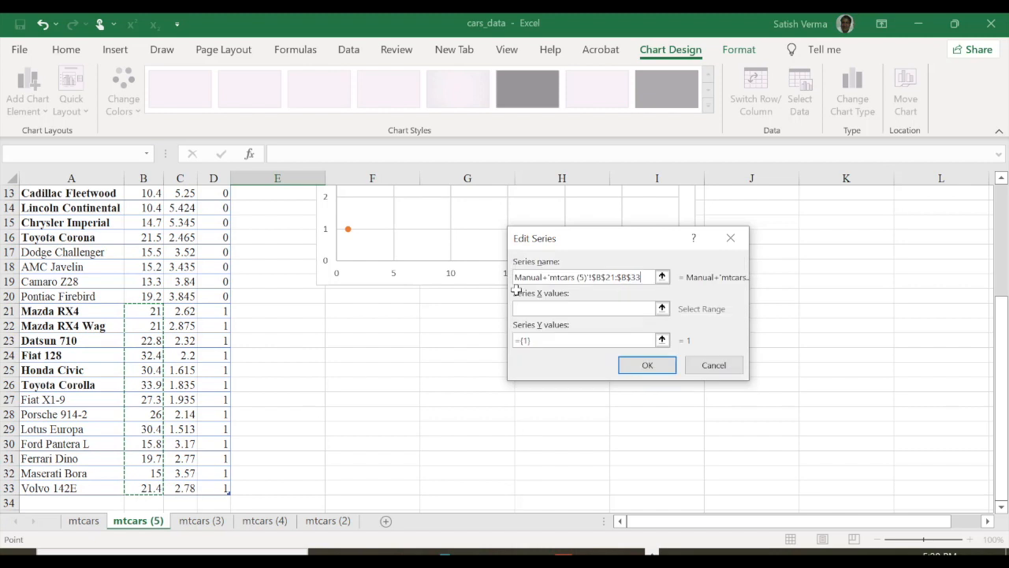
mouse_move(648, 276)
mouse_down()
mouse_move(509, 285)
mouse_move(648, 276)
mouse_up()
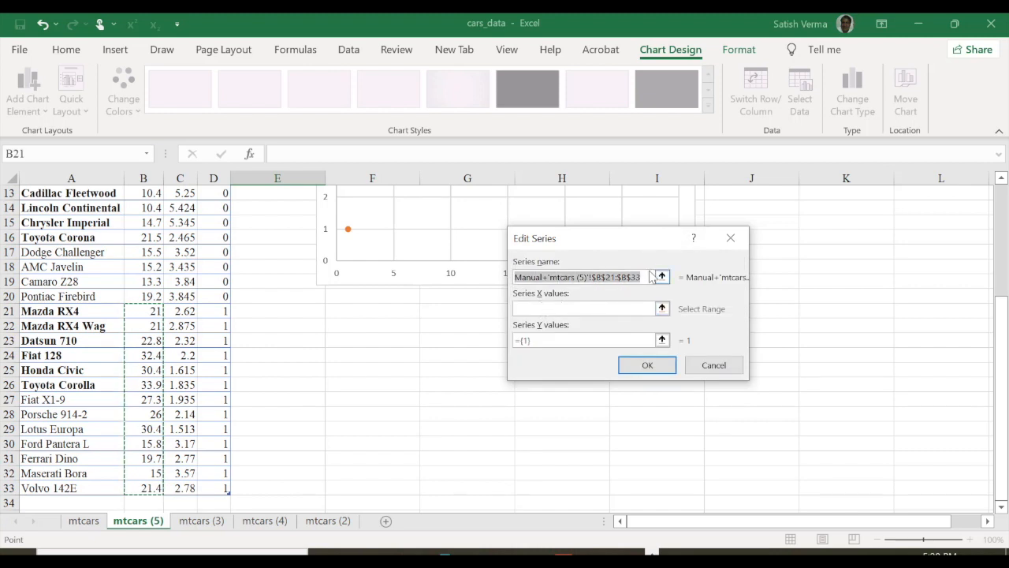
text(Manual)
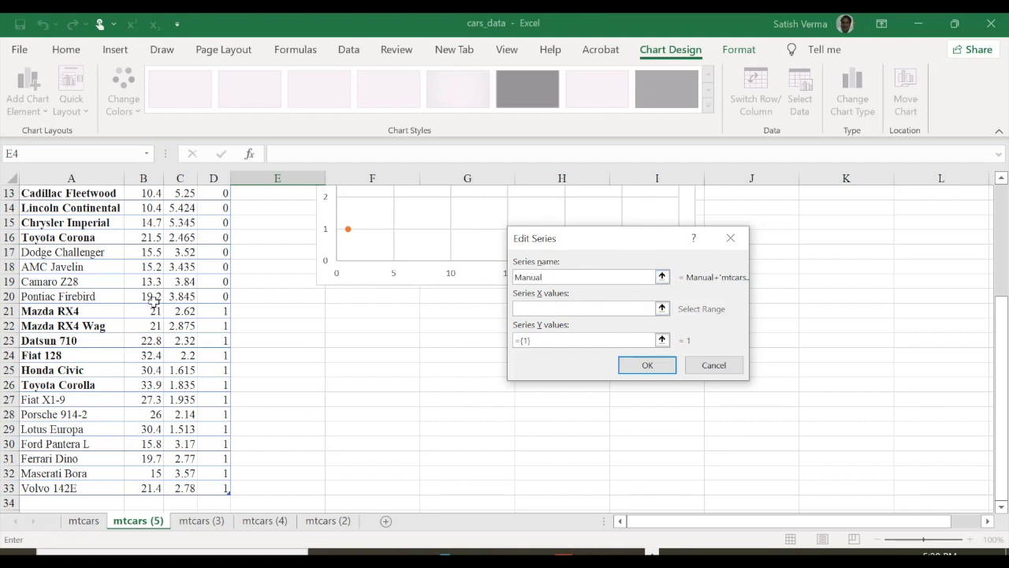
drag(152, 314, 151, 488)
click(549, 339)
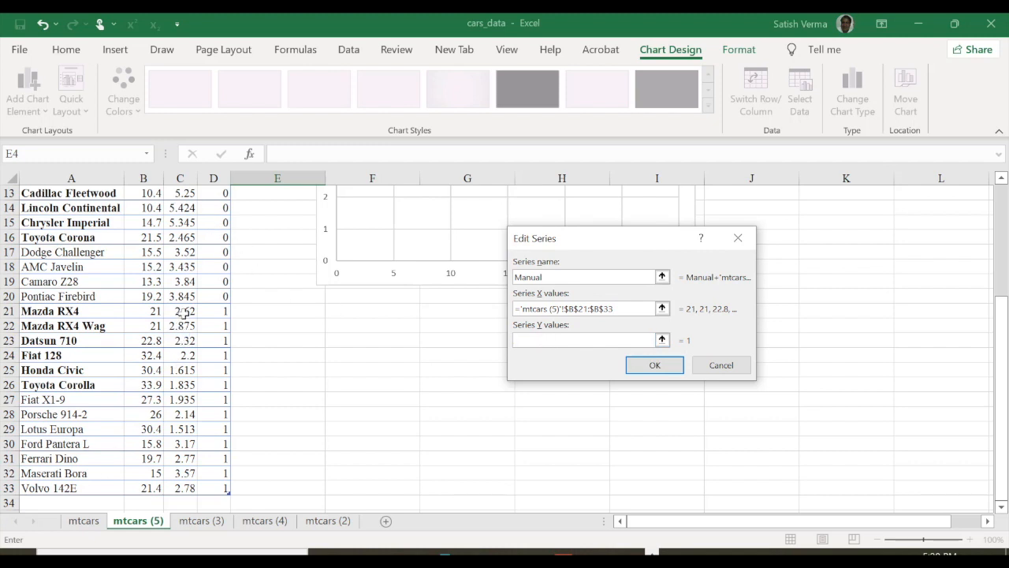
drag(185, 311, 193, 488)
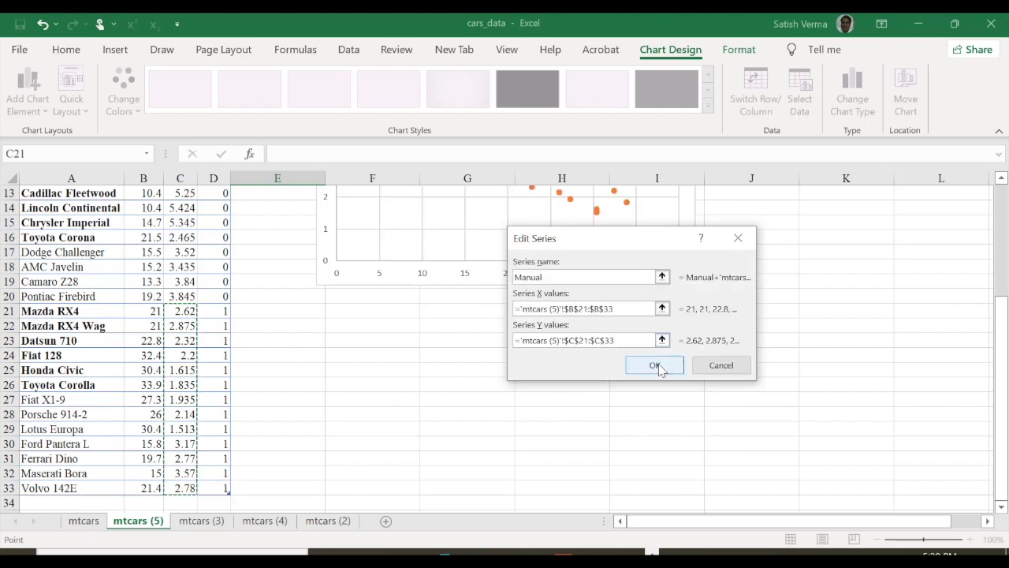
click(655, 369)
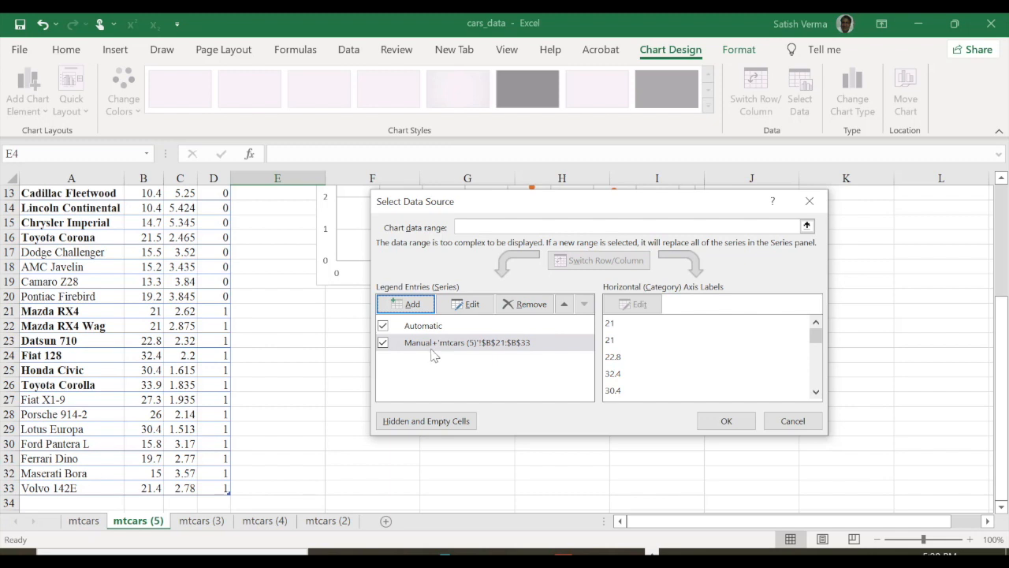
Step: Apply the data source changes and add axis titles to the scatter chart
click(727, 421)
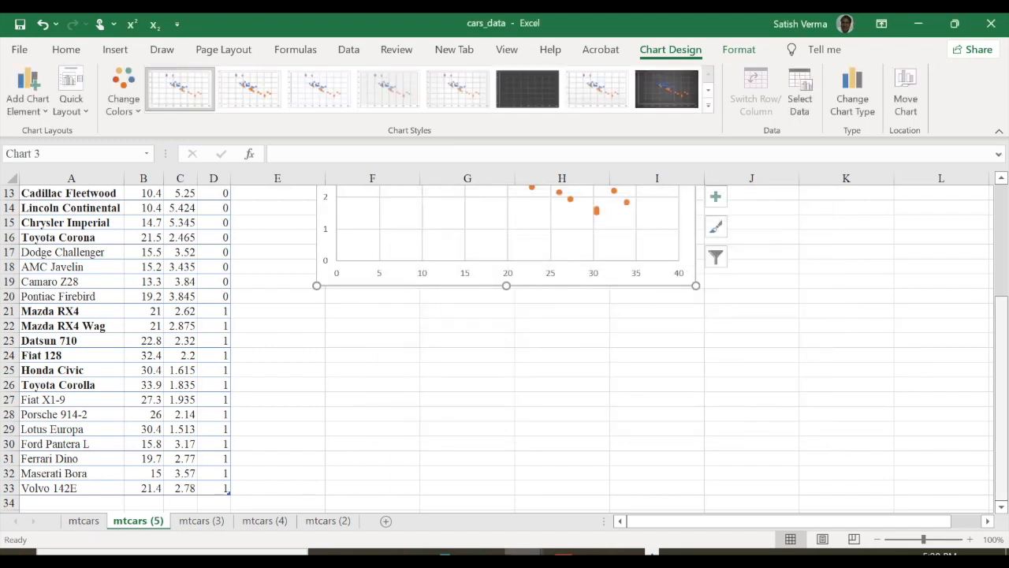
drag(999, 391, 988, 278)
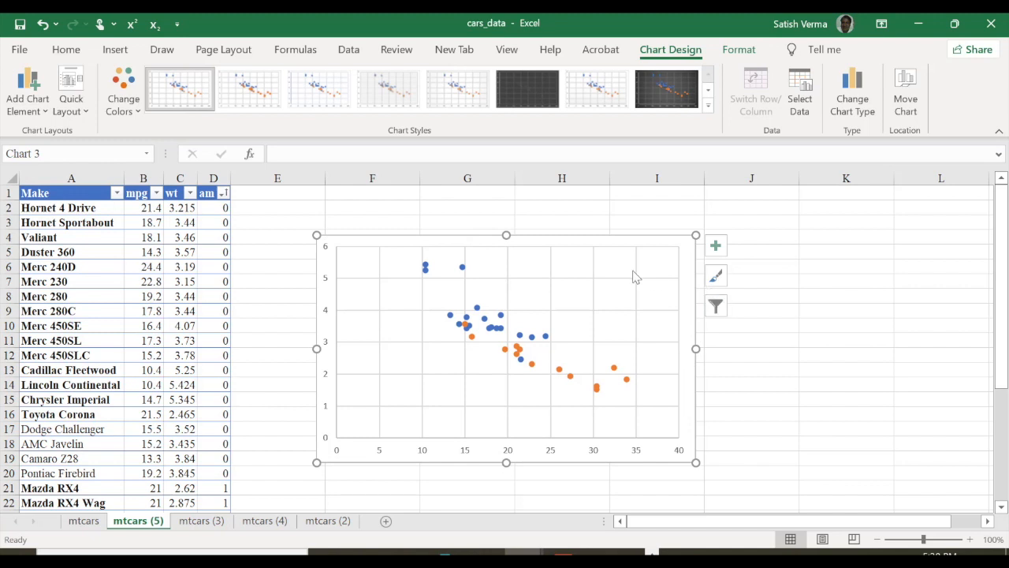
click(718, 247)
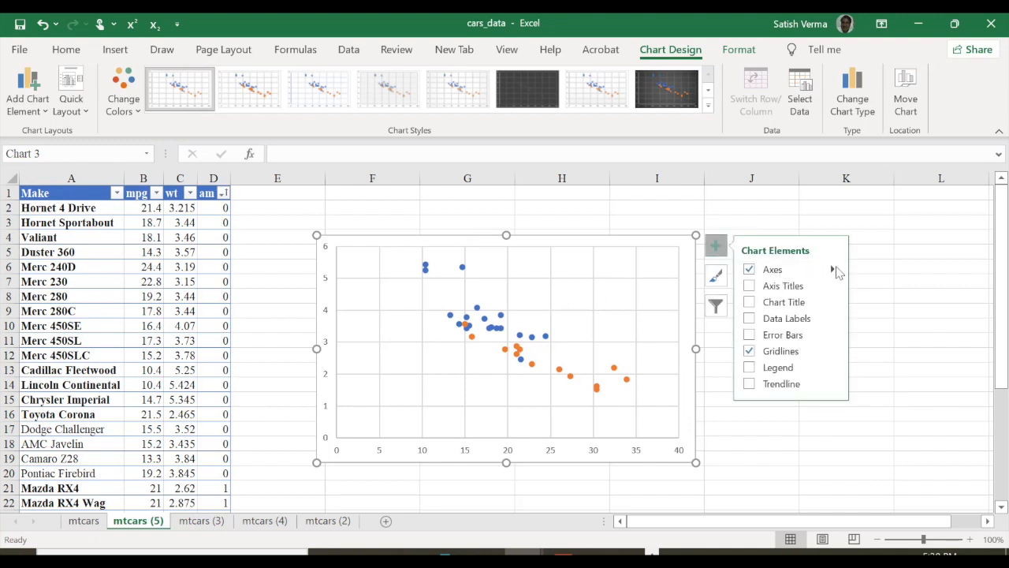
click(750, 286)
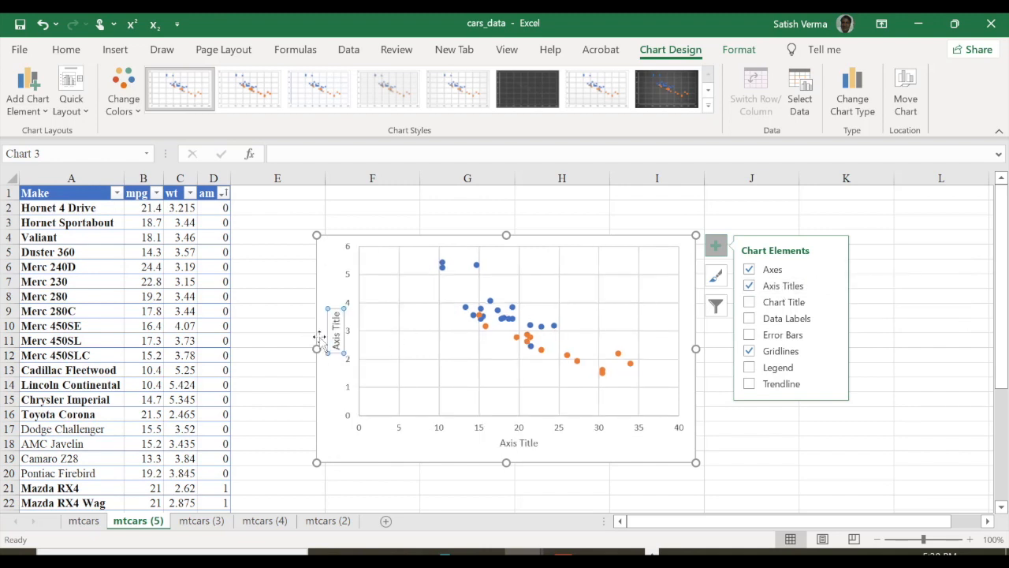
Step: Link the horizontal axis title to the mpg header cell and the vertical axis title to the wt header cell
click(520, 446)
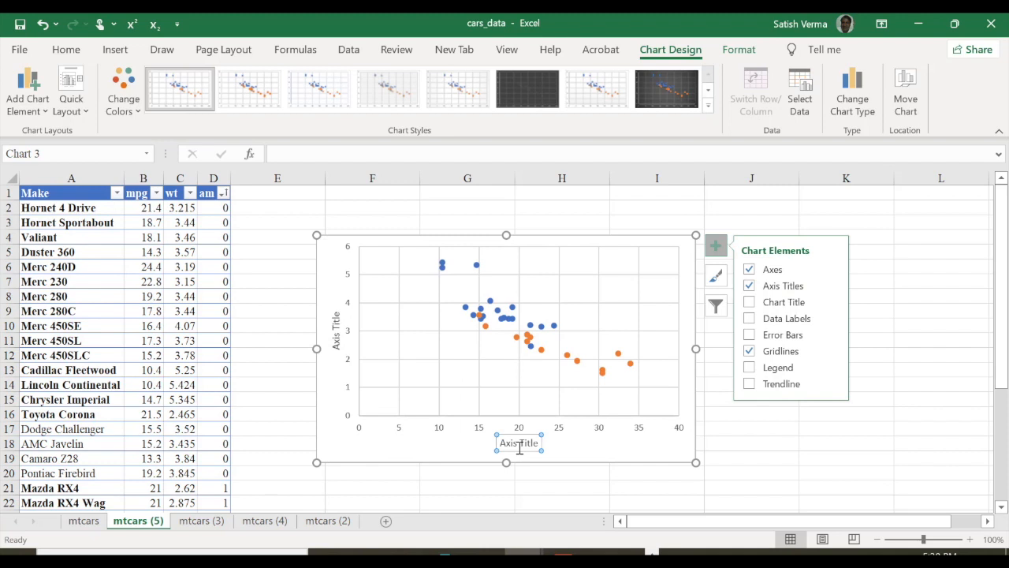
text(=)
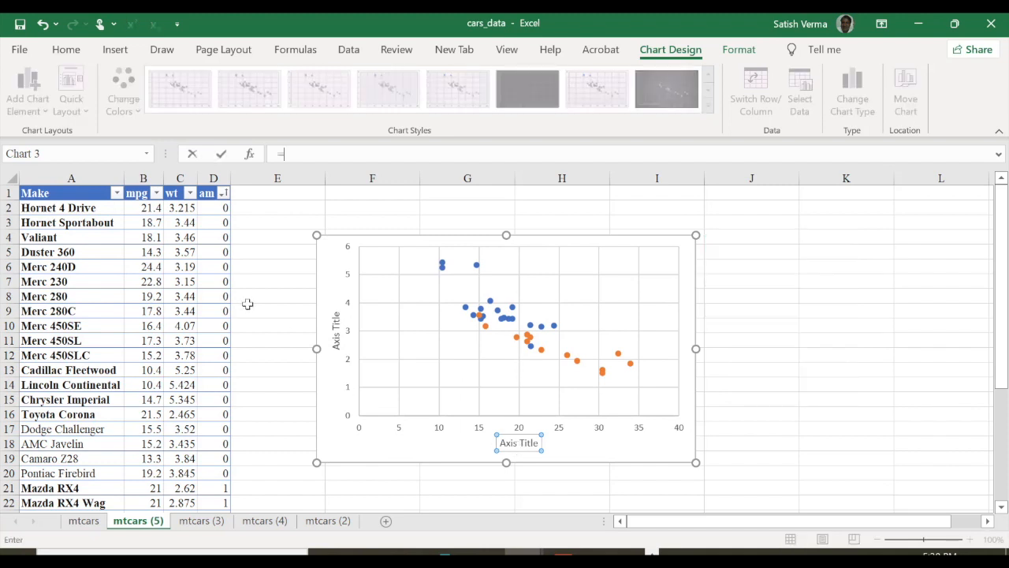
click(137, 193)
key(Return)
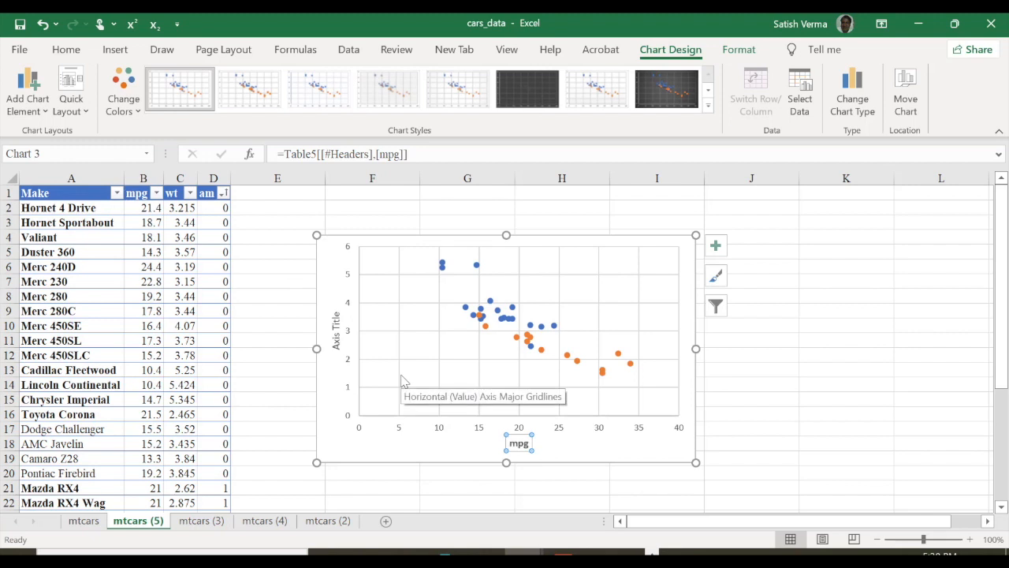
click(338, 327)
text(=)
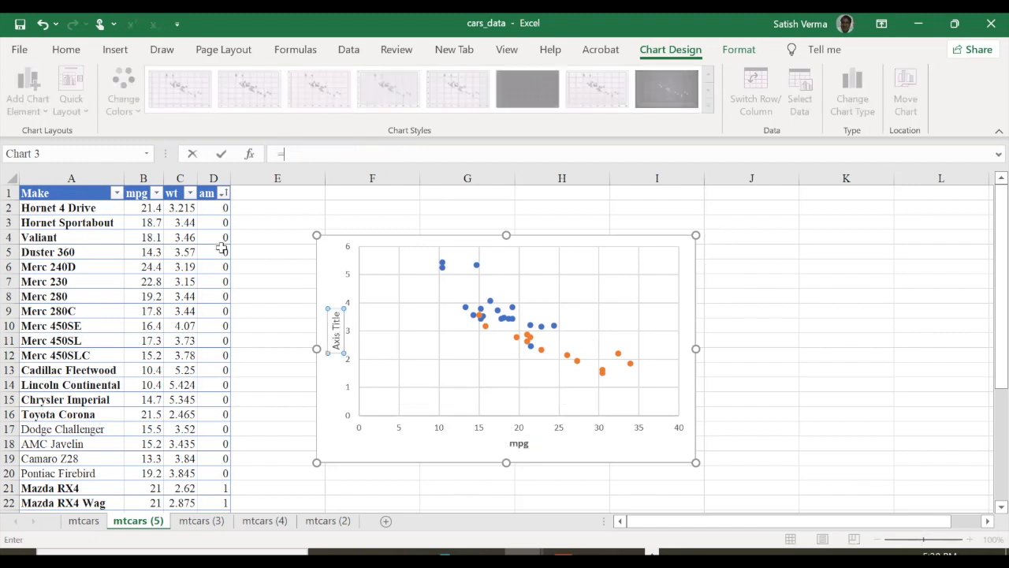
click(173, 194)
key(Return)
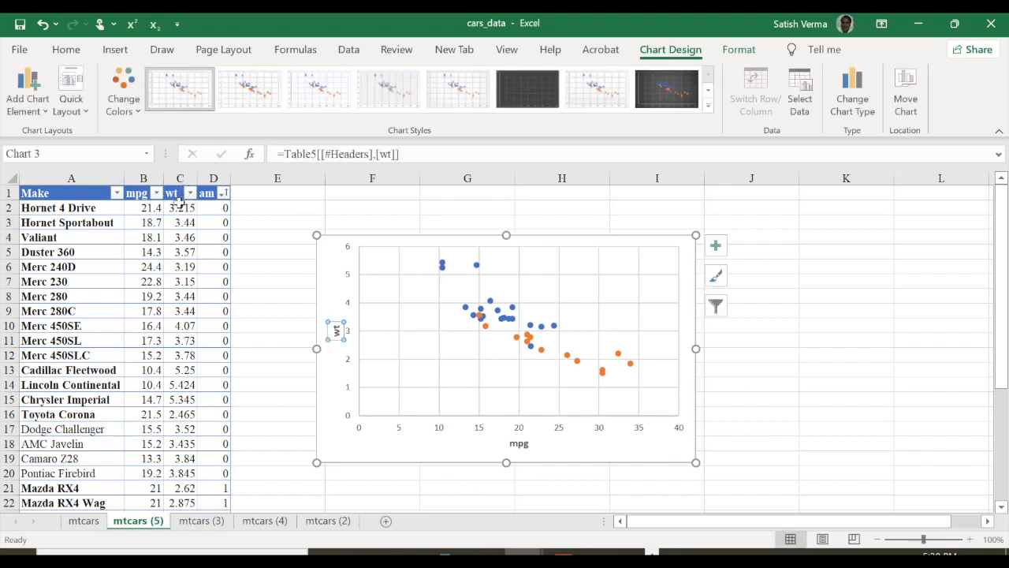
Step: Add a chart title reading "mpg vs wt by am"
click(715, 245)
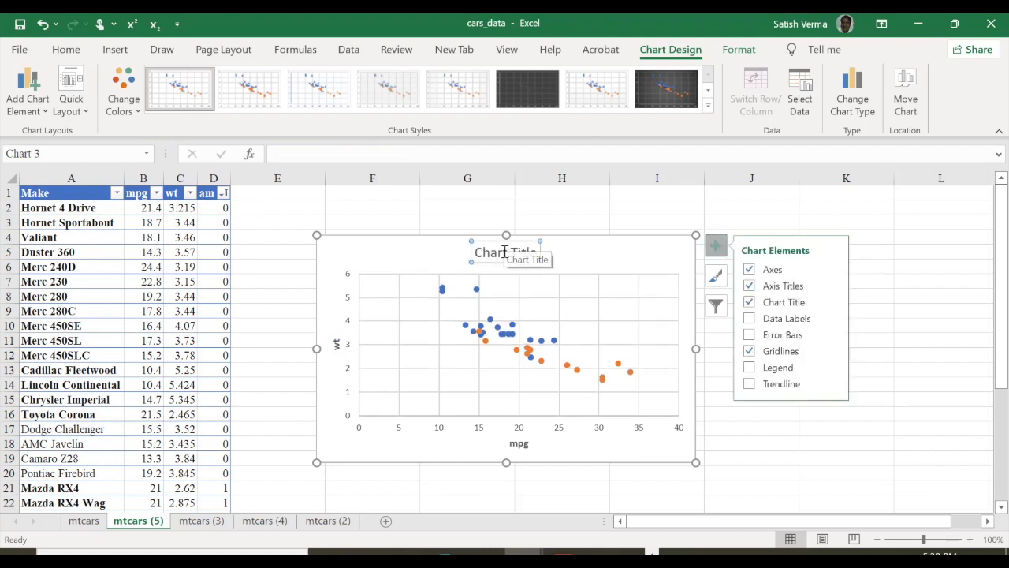
text(mpg vs wt by am)
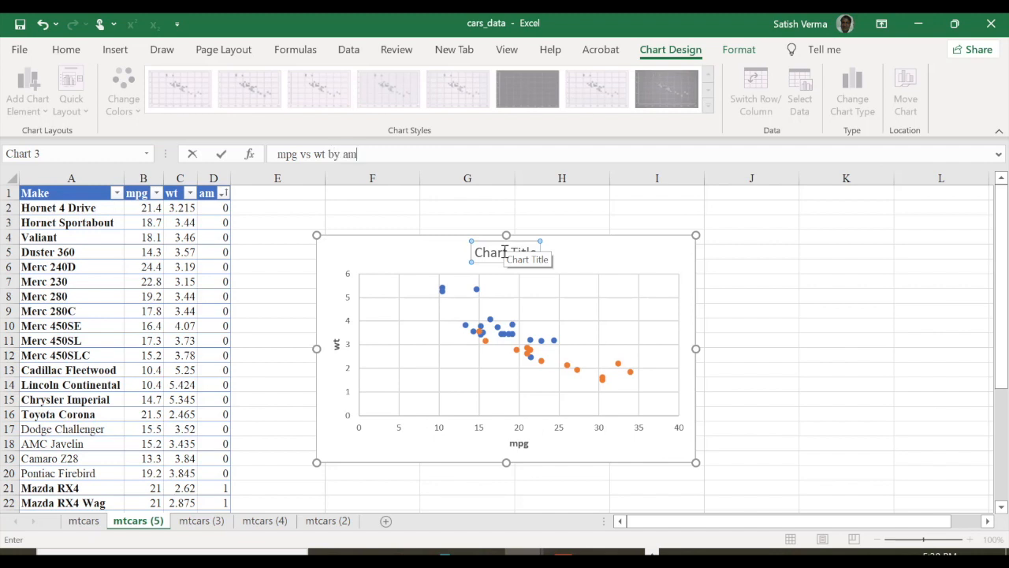
key(Return)
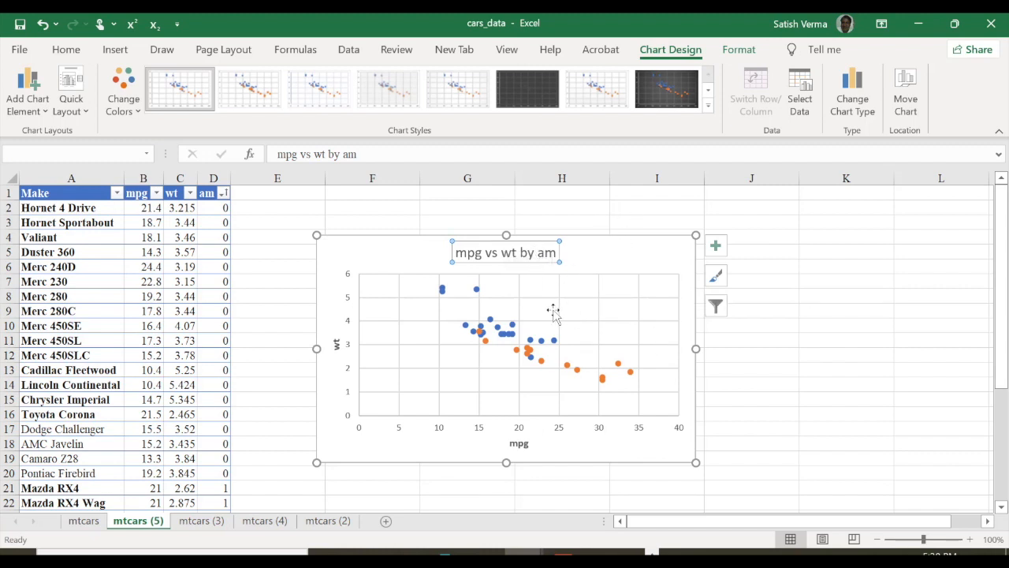
Step: Show the chart legend to check the series names, and hide it again
click(716, 247)
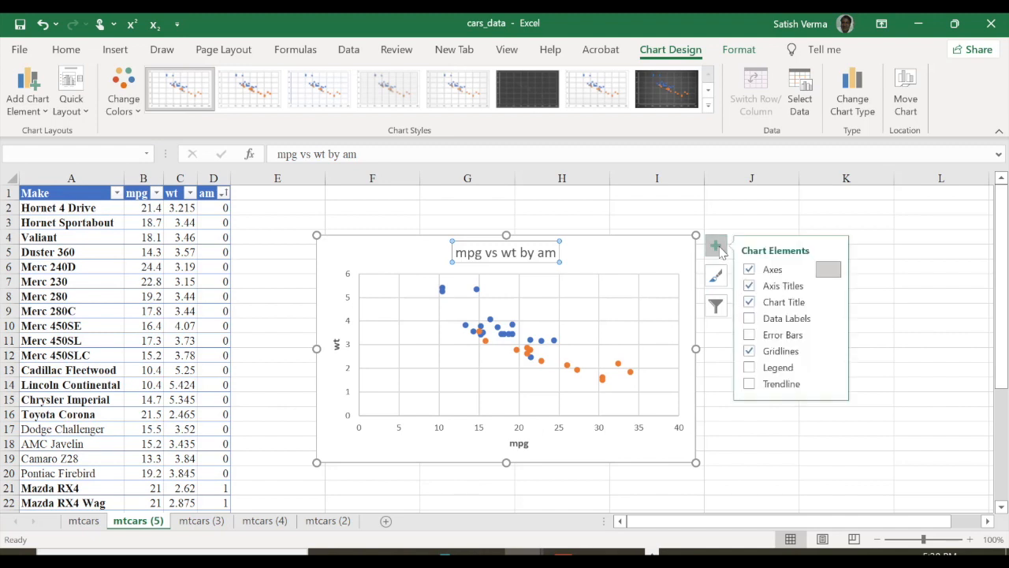
click(749, 368)
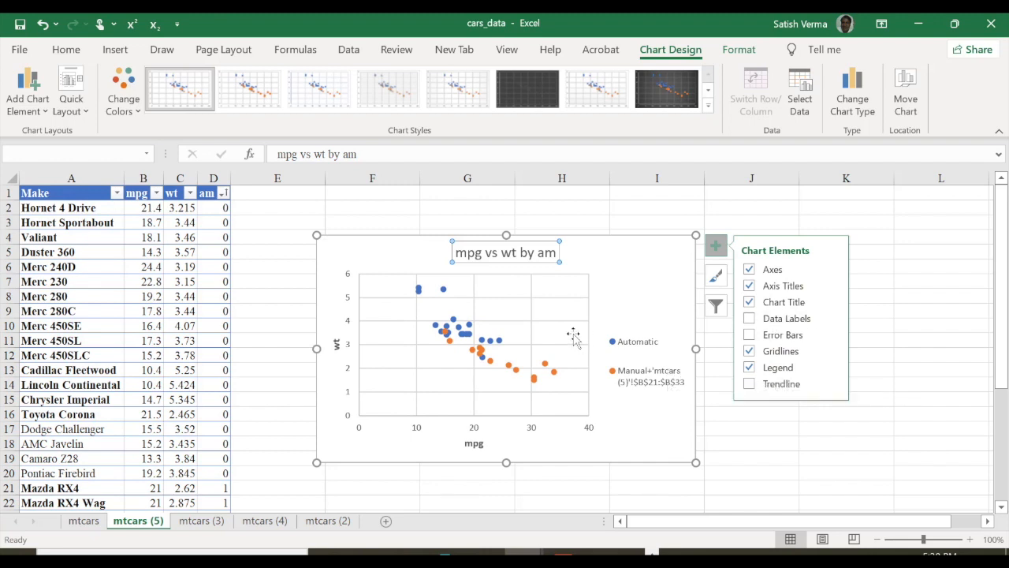
click(757, 367)
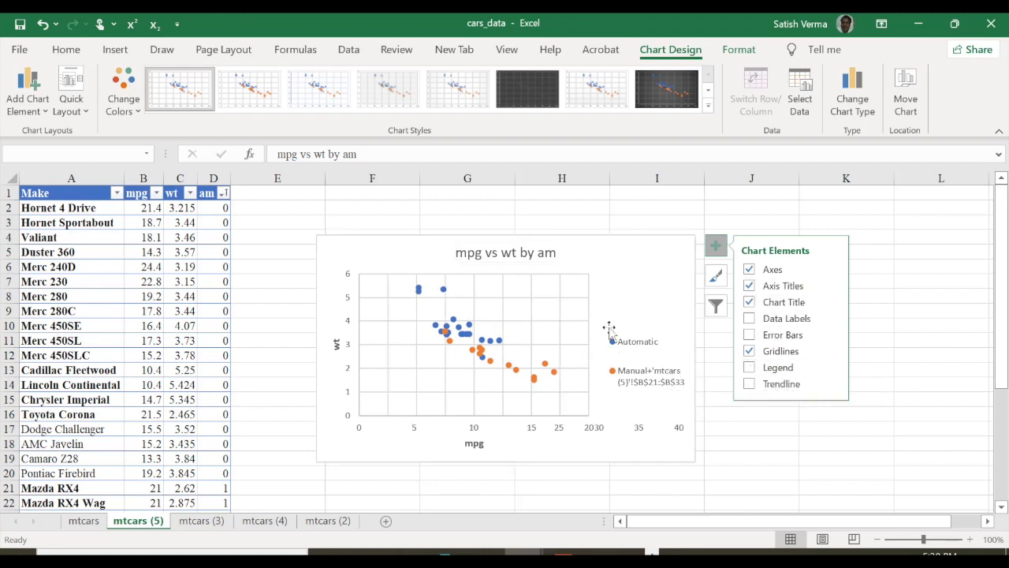
Step: Remove the misnamed Manual series from the chart's data source
right_click(611, 314)
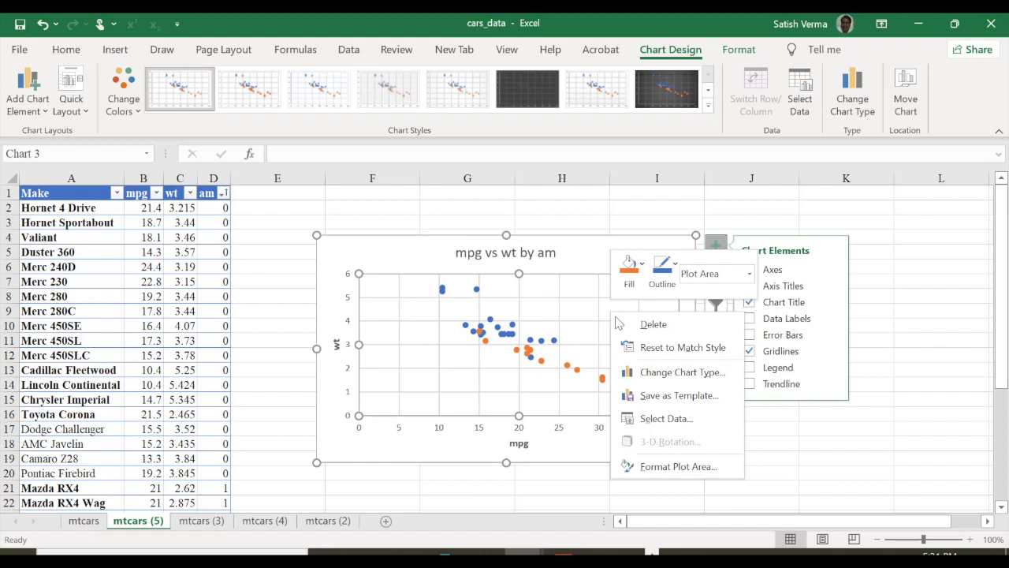
click(667, 418)
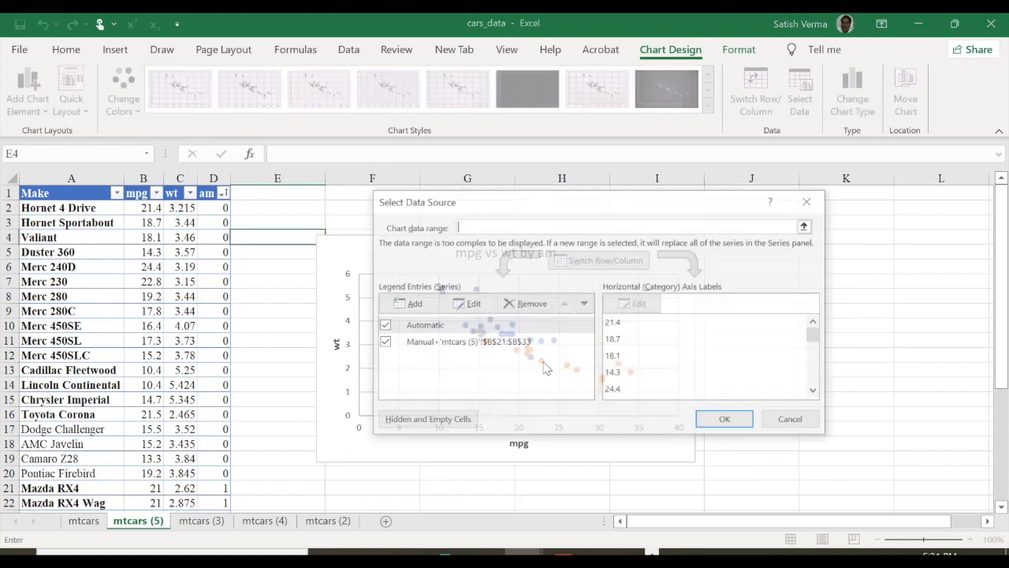
click(435, 347)
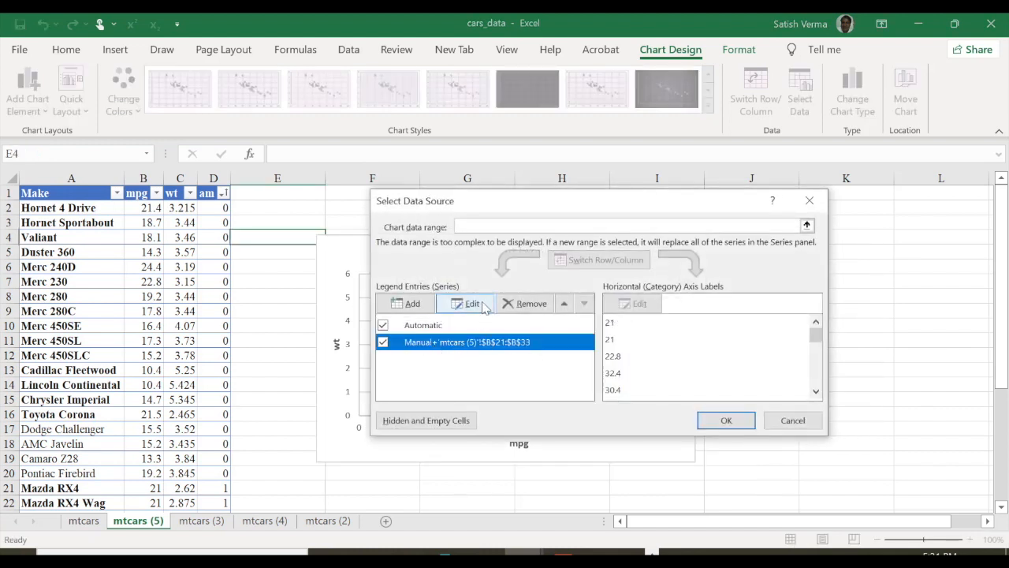
click(525, 304)
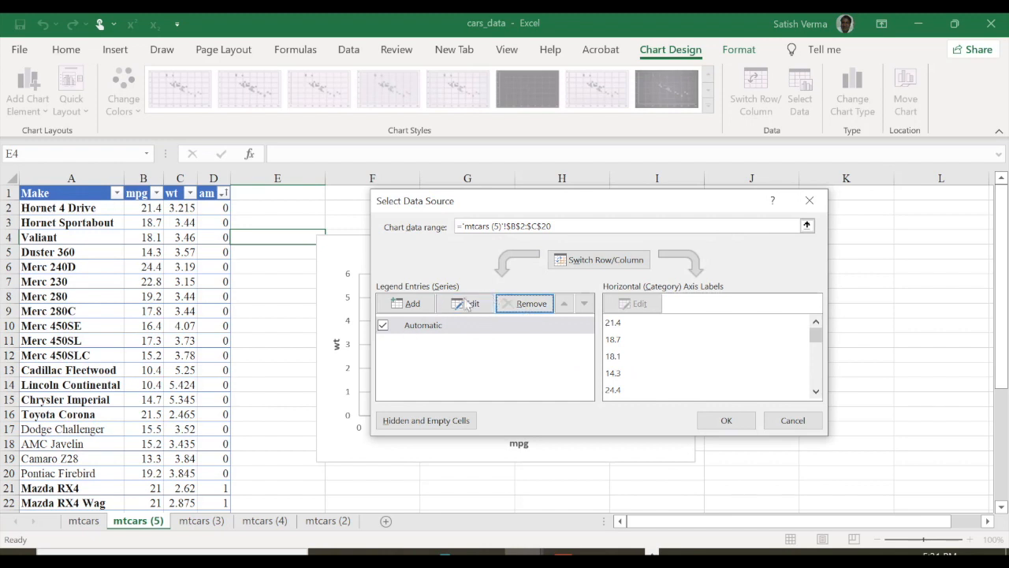
Step: Add a series named Manual with X values B21:B33 and Y values C21:C33, and show the chart legend
click(407, 304)
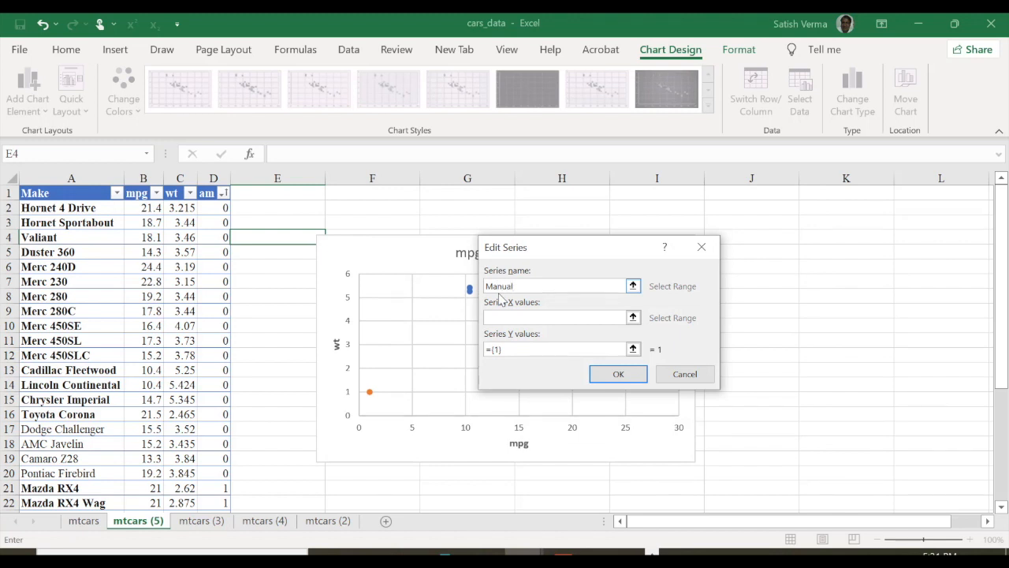
click(514, 317)
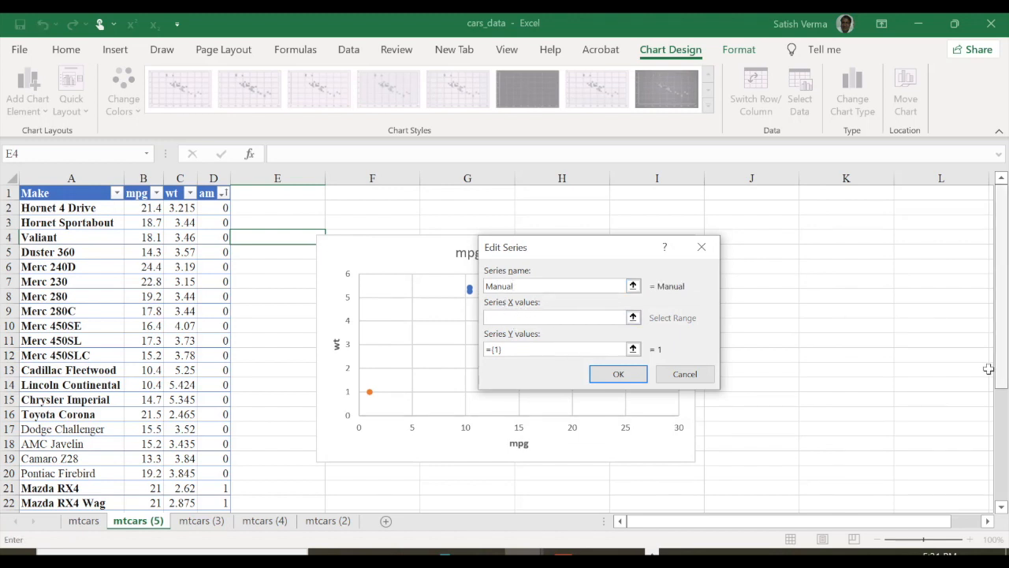
drag(1000, 367, 1002, 449)
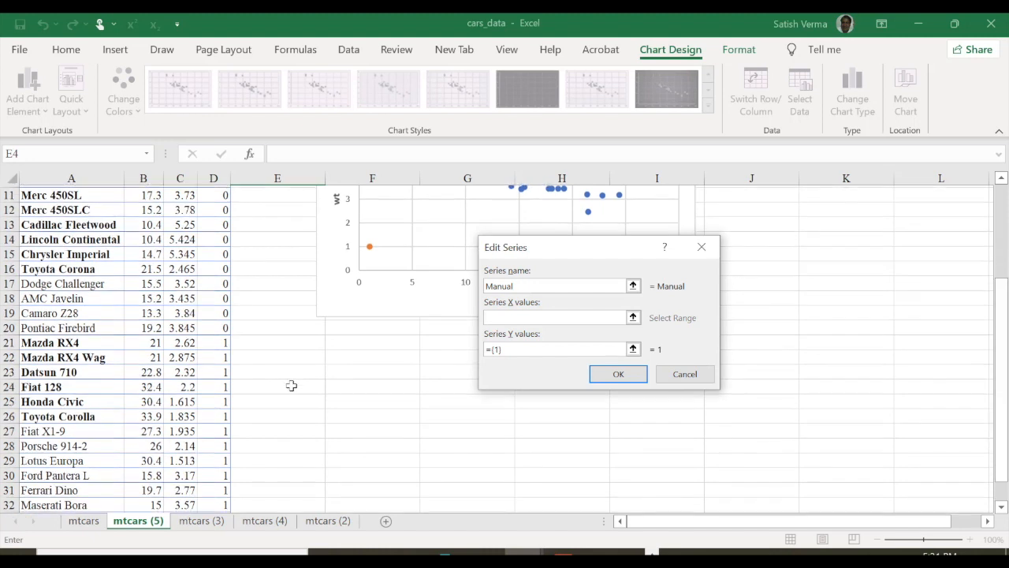
drag(145, 347, 150, 488)
click(507, 349)
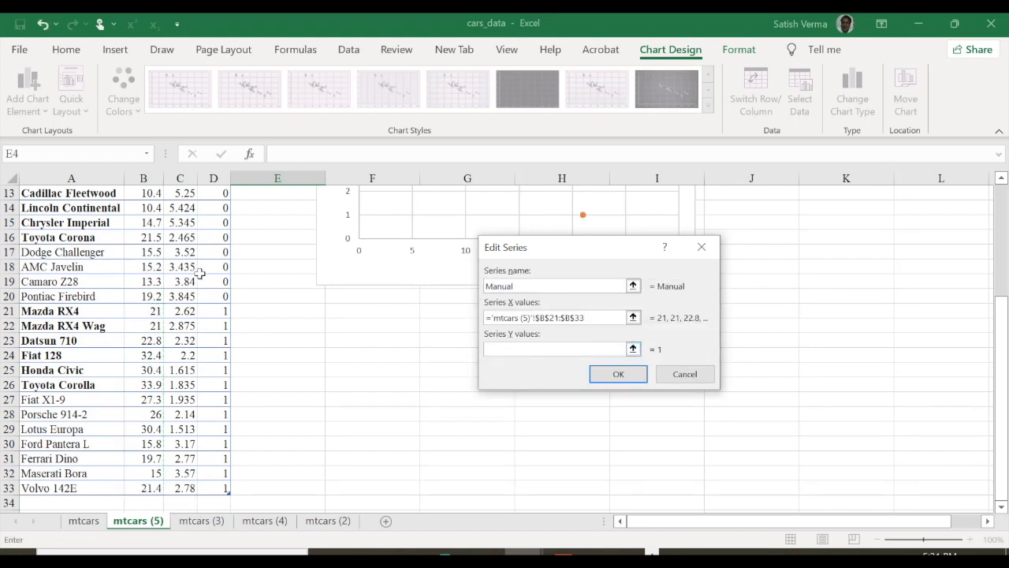
drag(182, 310, 190, 488)
click(607, 374)
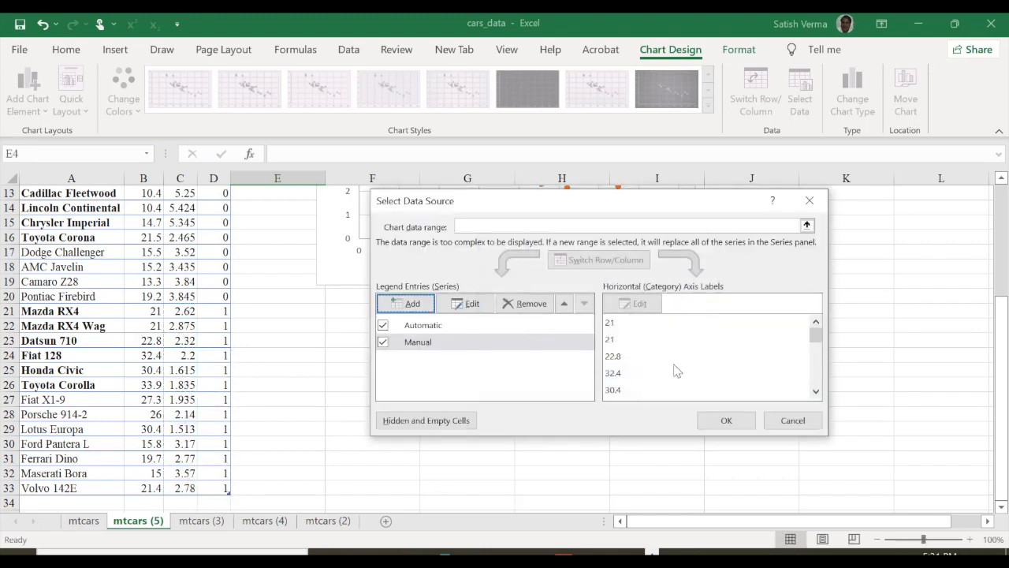
click(726, 420)
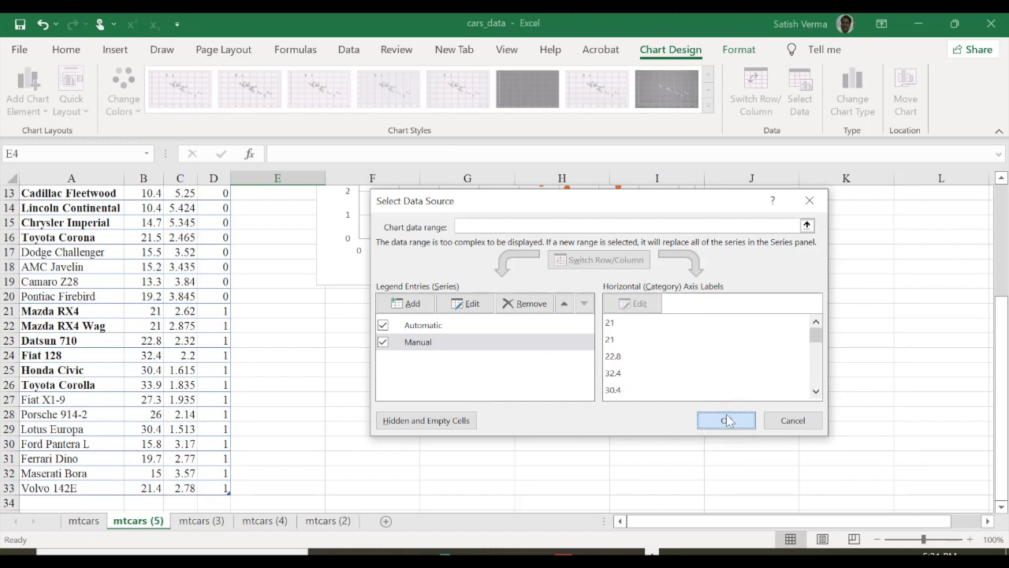
scroll(1006, 330, up, 3)
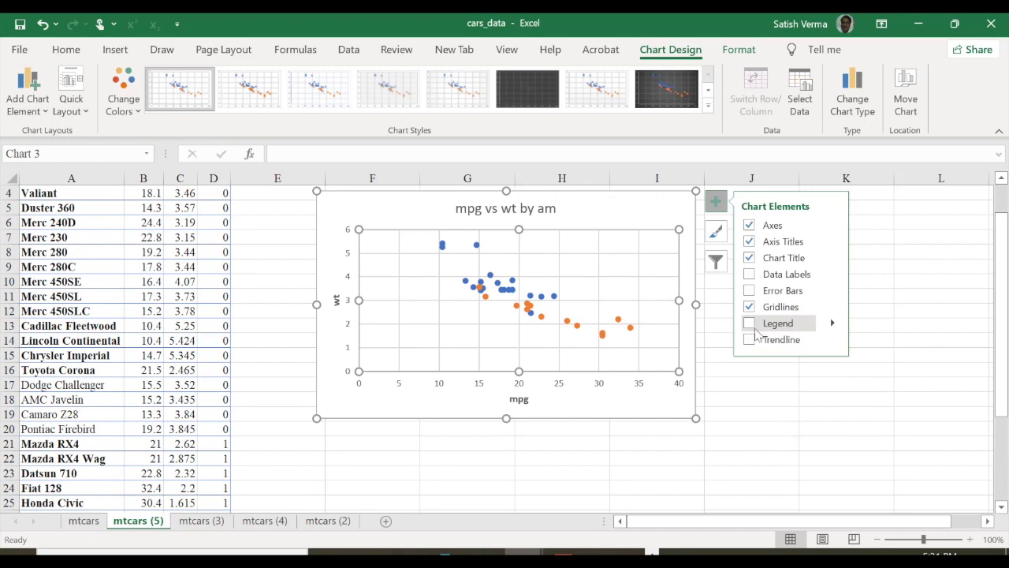
click(750, 325)
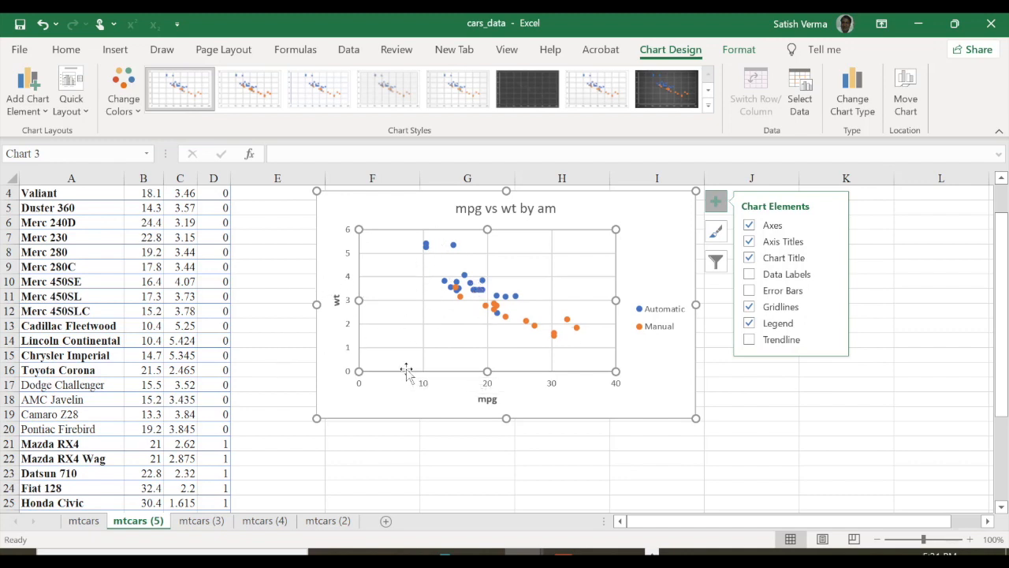
Step: Set the horizontal axis minimum bound to 10 and enlarge the chart in width and height
click(834, 228)
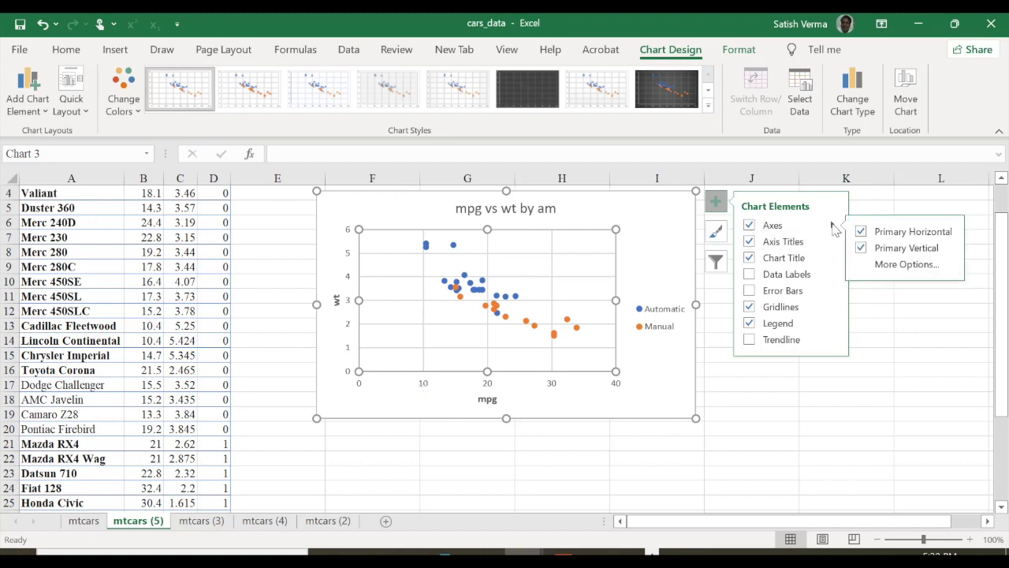
click(894, 264)
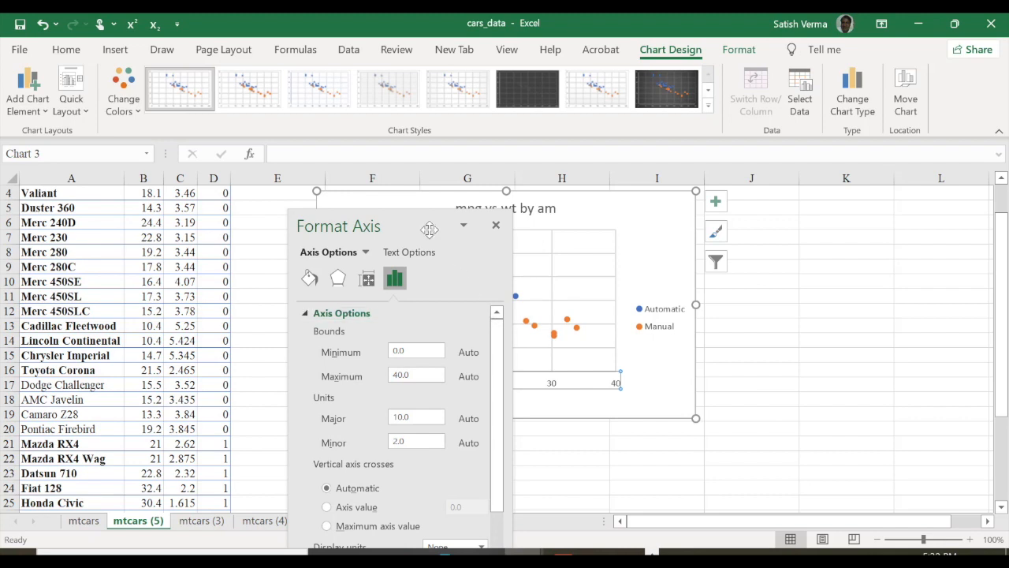
click(394, 347)
key(BackSpace)
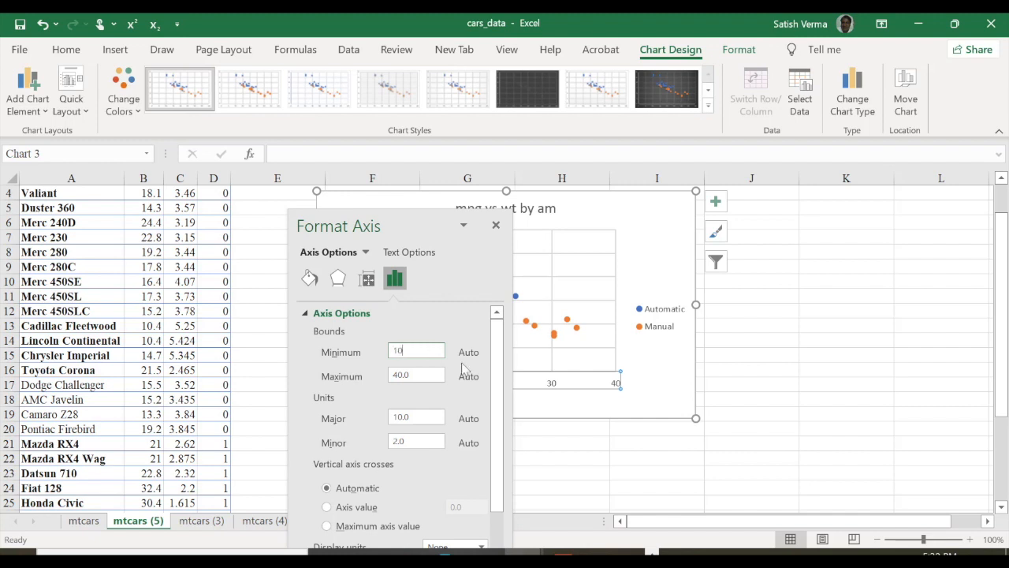
click(592, 466)
click(830, 322)
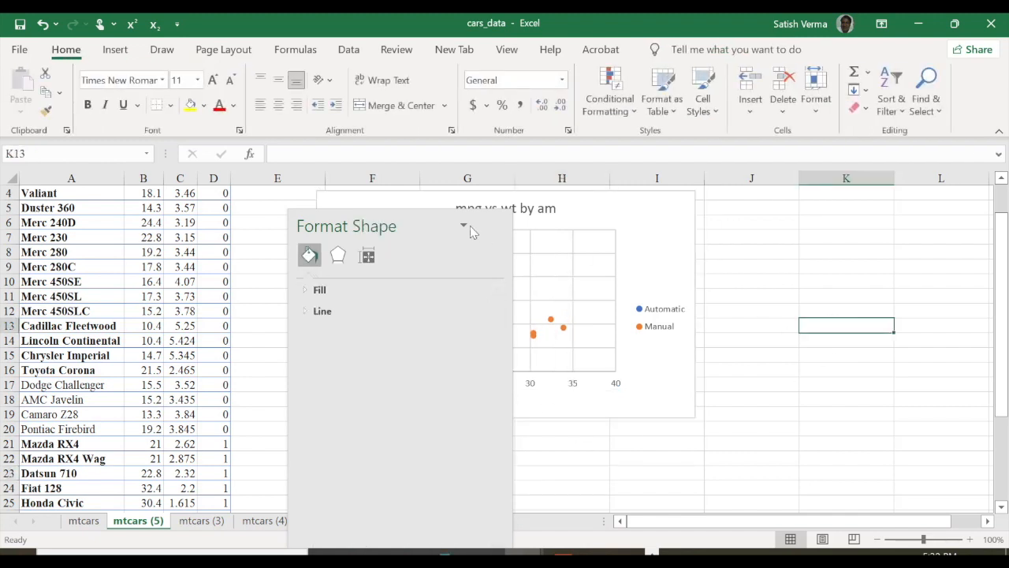
click(495, 225)
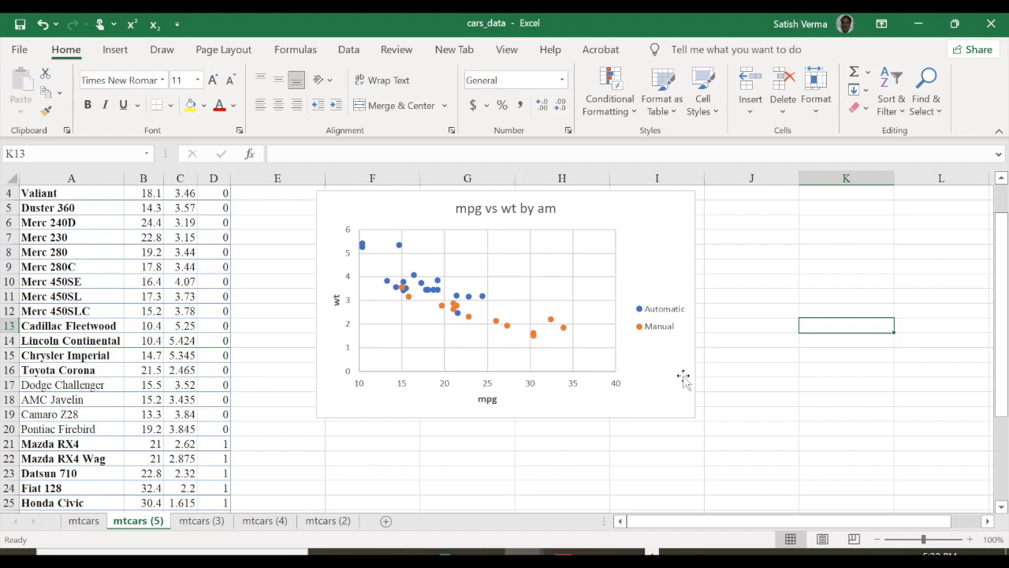
click(691, 411)
drag(695, 416, 788, 465)
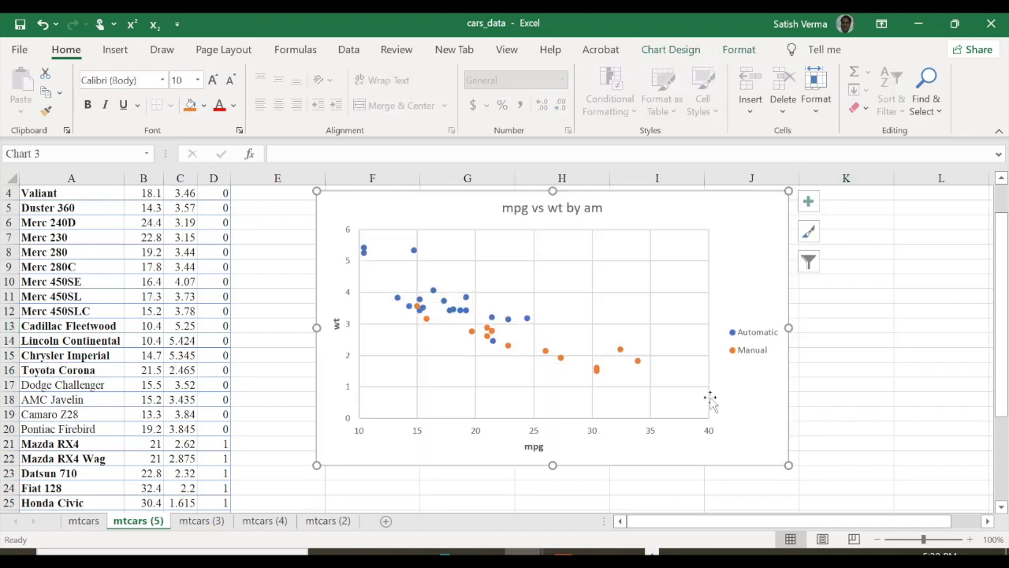
Step: Try adding a linear trendline to the Automatic series, and remove it again
click(810, 201)
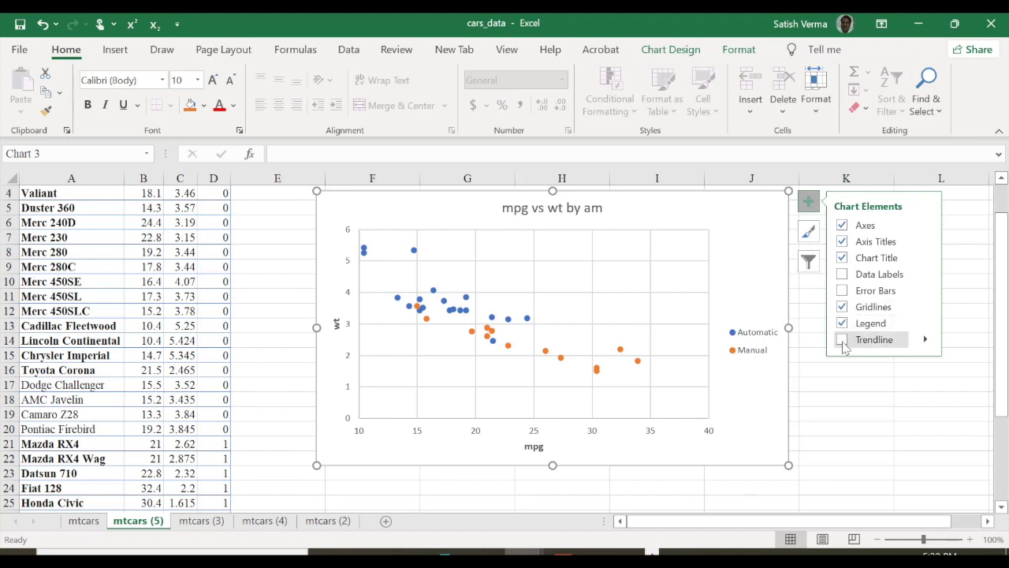
click(843, 344)
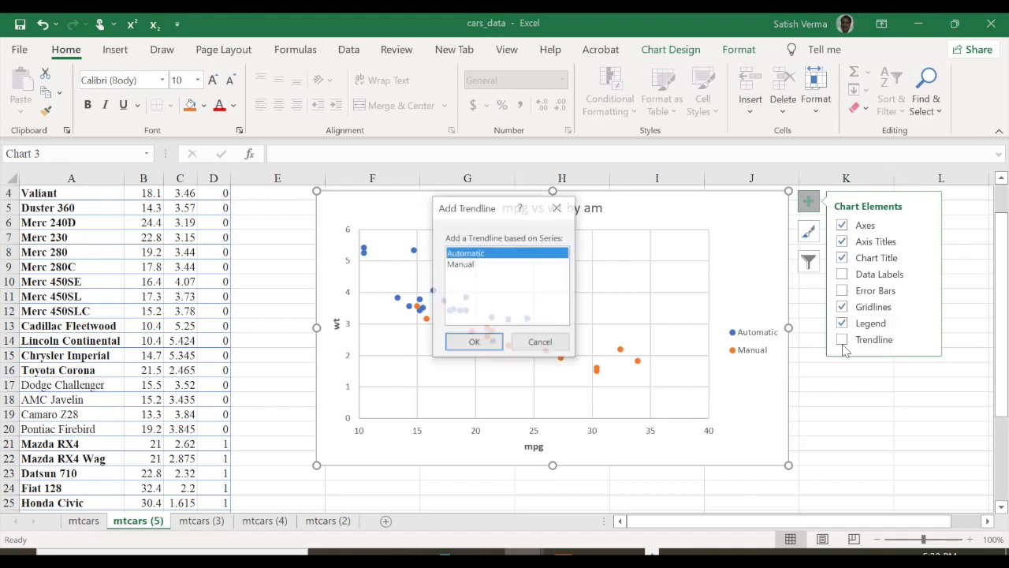
click(475, 348)
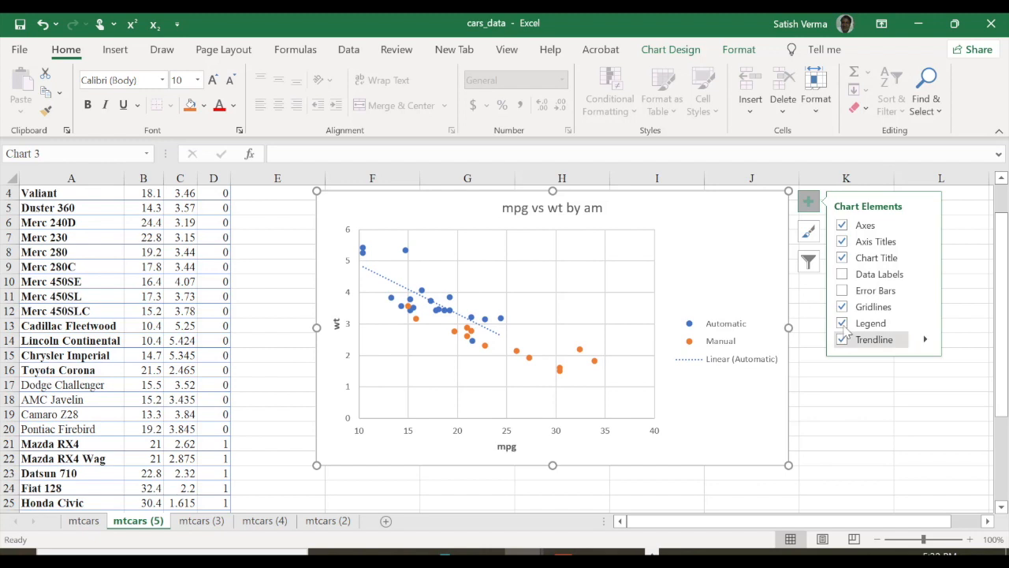
click(886, 343)
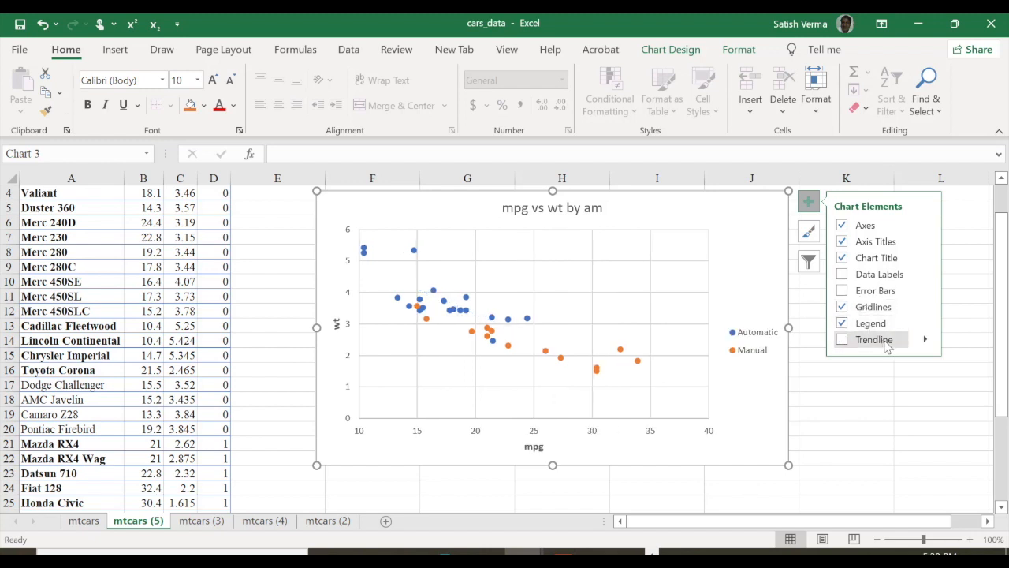
Step: Add a linear trendline based on the Manual series
click(864, 346)
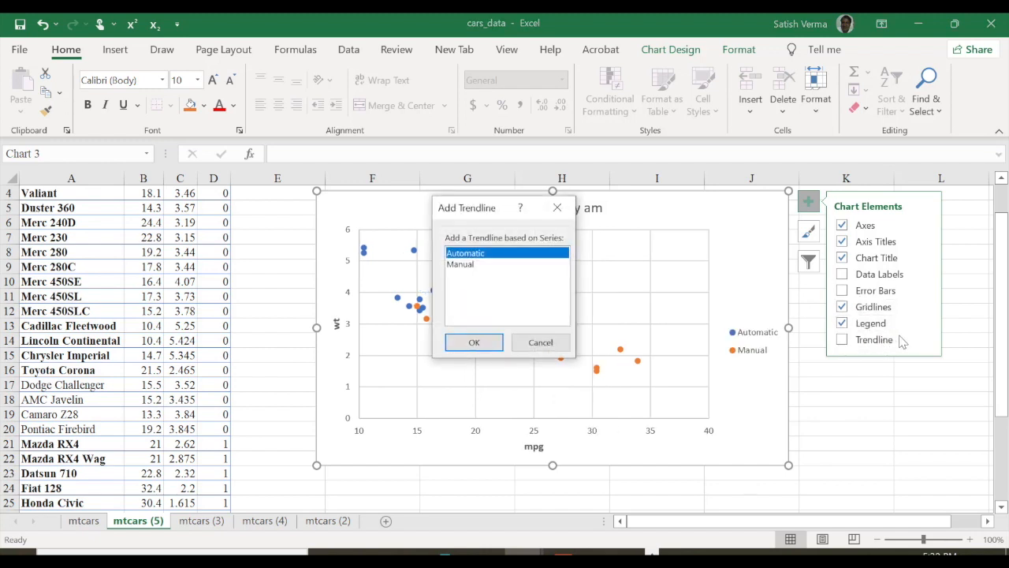
click(465, 265)
click(465, 340)
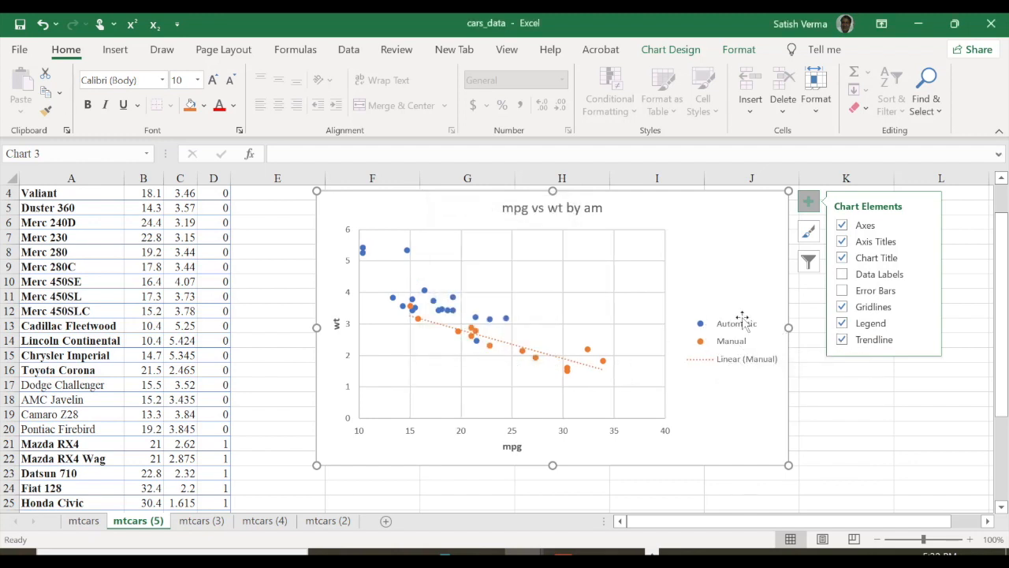
Step: Select the Automatic series by opening its format options, and add a linear trendline to it
click(742, 328)
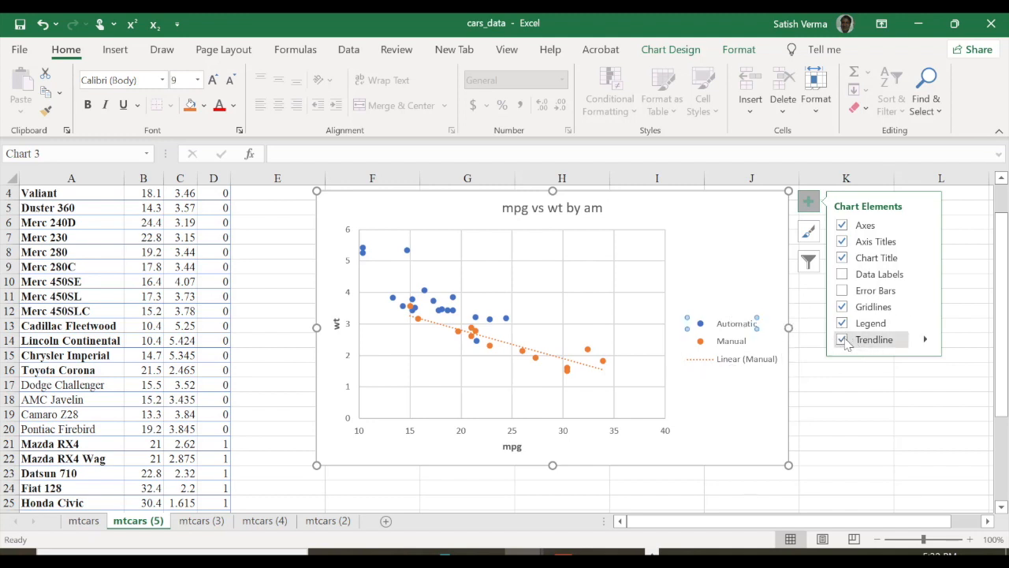
right_click(750, 330)
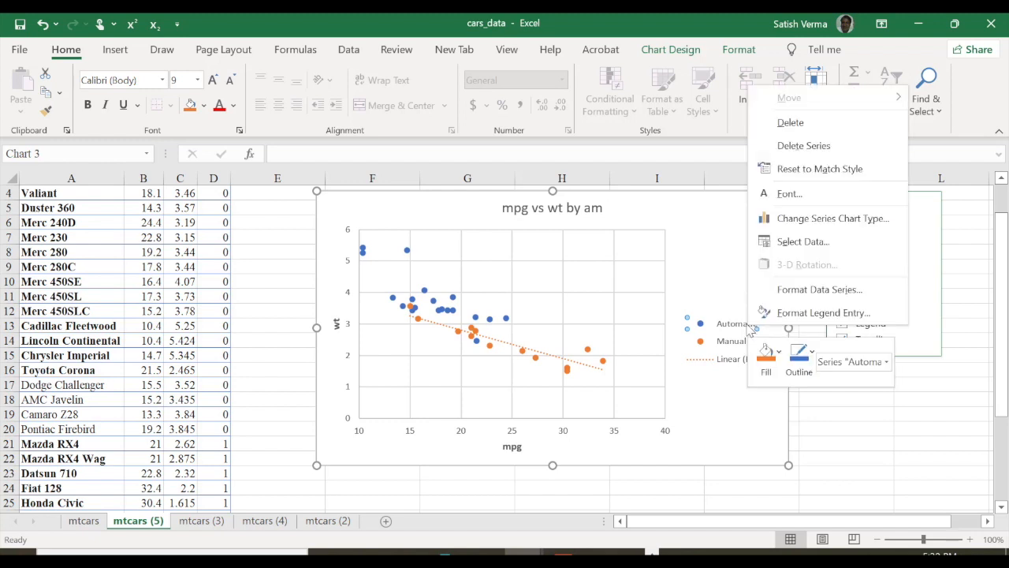
click(820, 290)
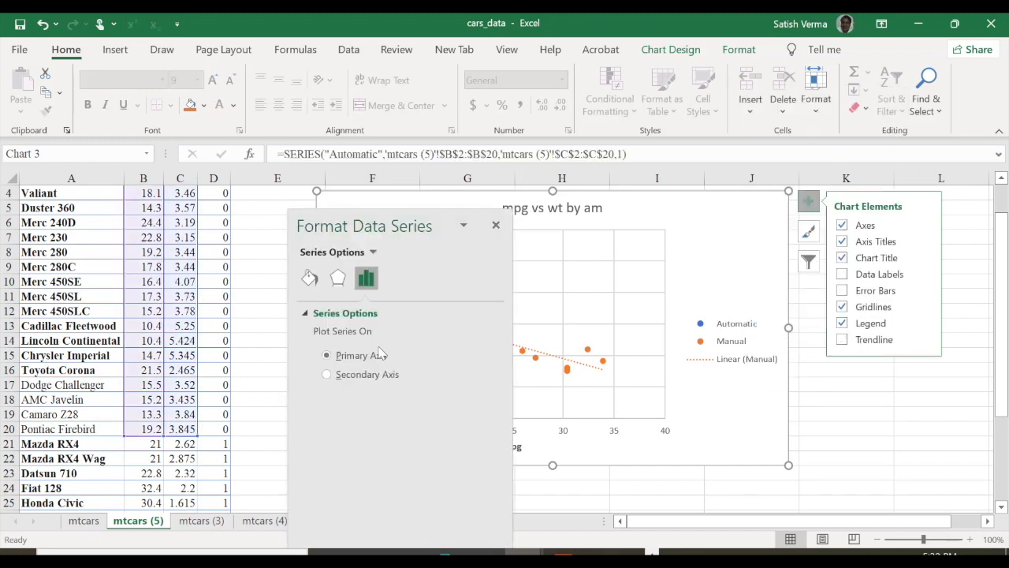
click(338, 278)
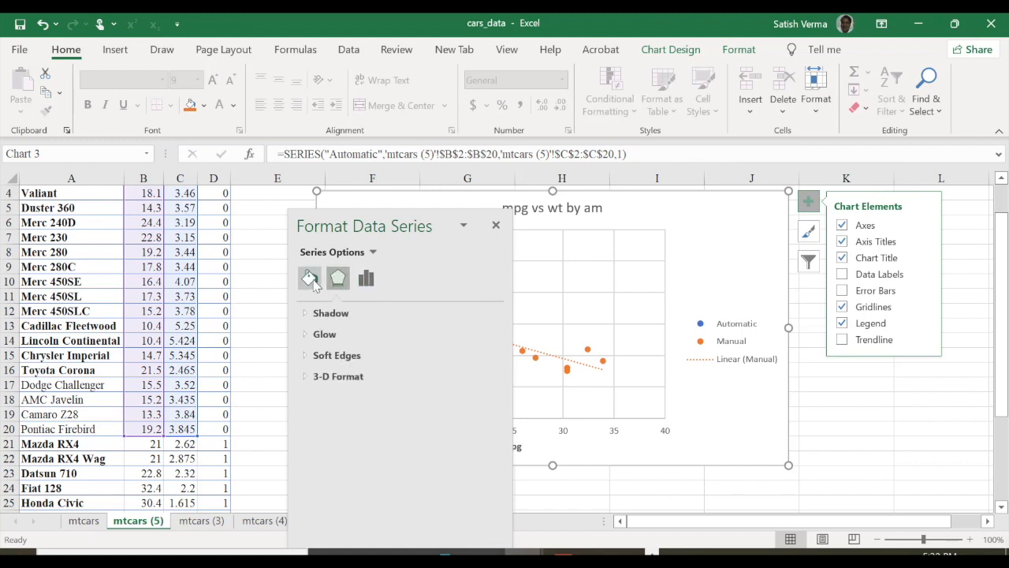
click(309, 277)
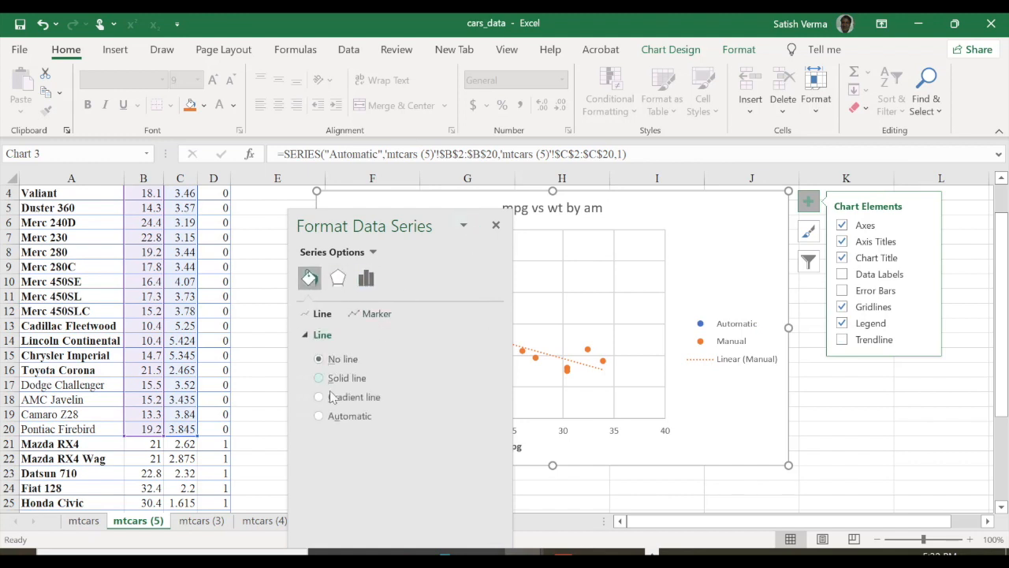
click(496, 227)
click(842, 339)
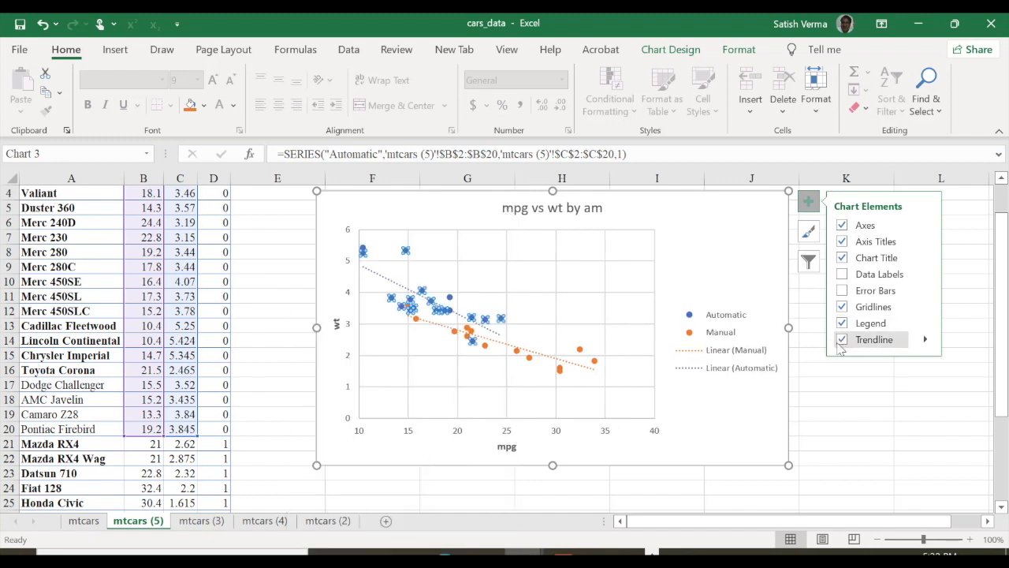
click(834, 410)
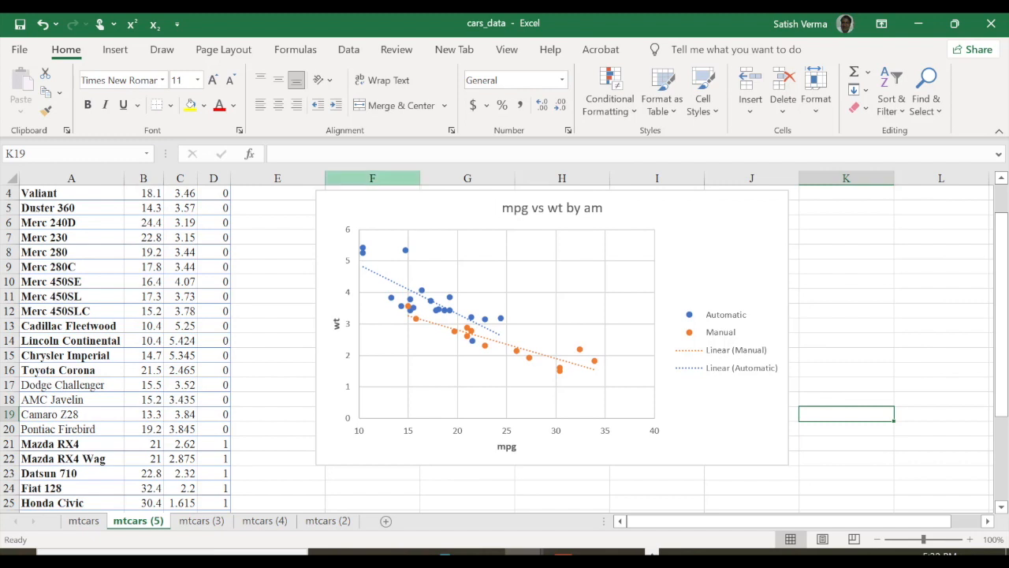
Step: Make the chart title bold and enlarge the chart slightly
click(581, 209)
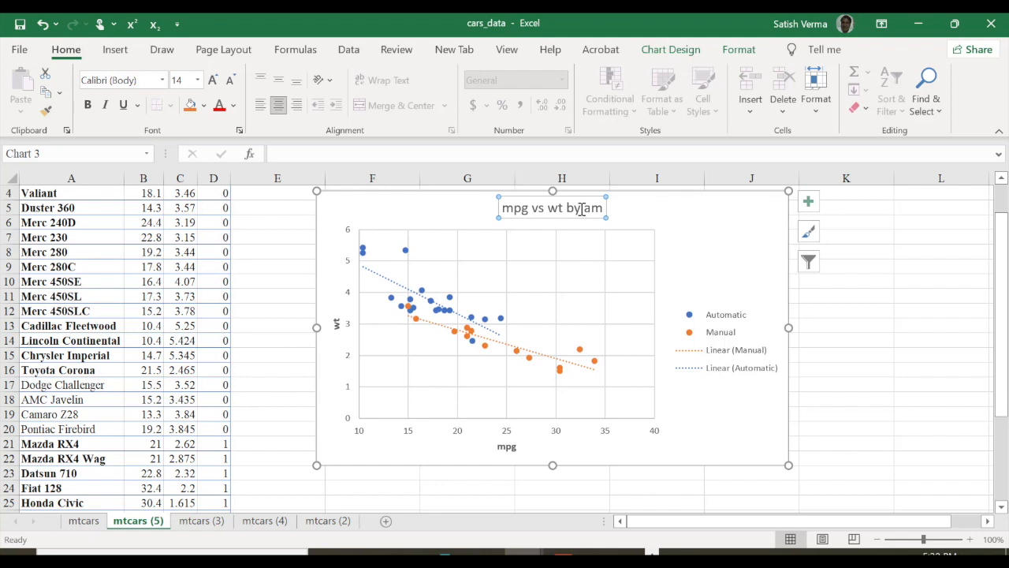
key(ctrl+b)
click(732, 278)
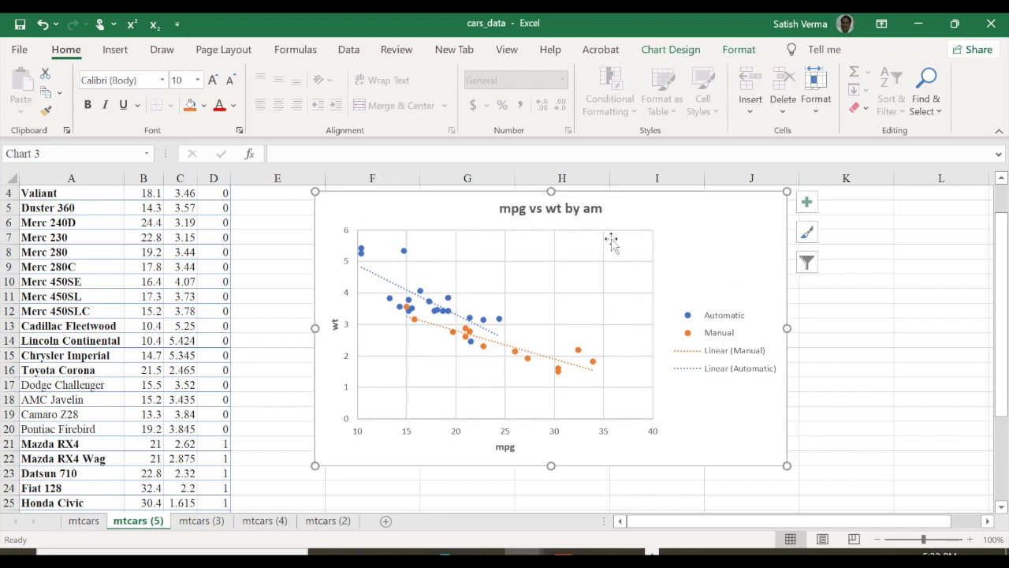
drag(787, 466, 829, 489)
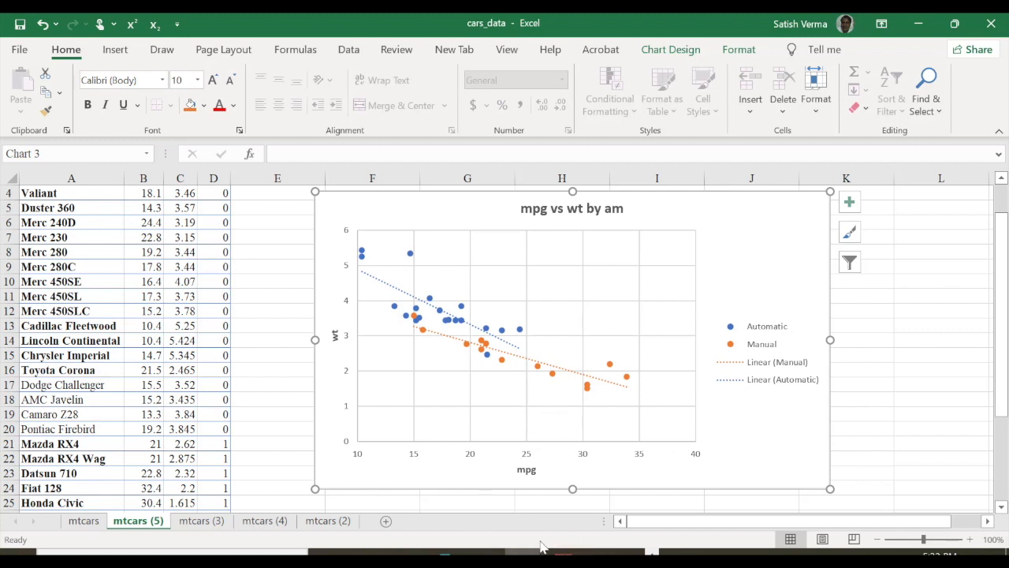
click(262, 525)
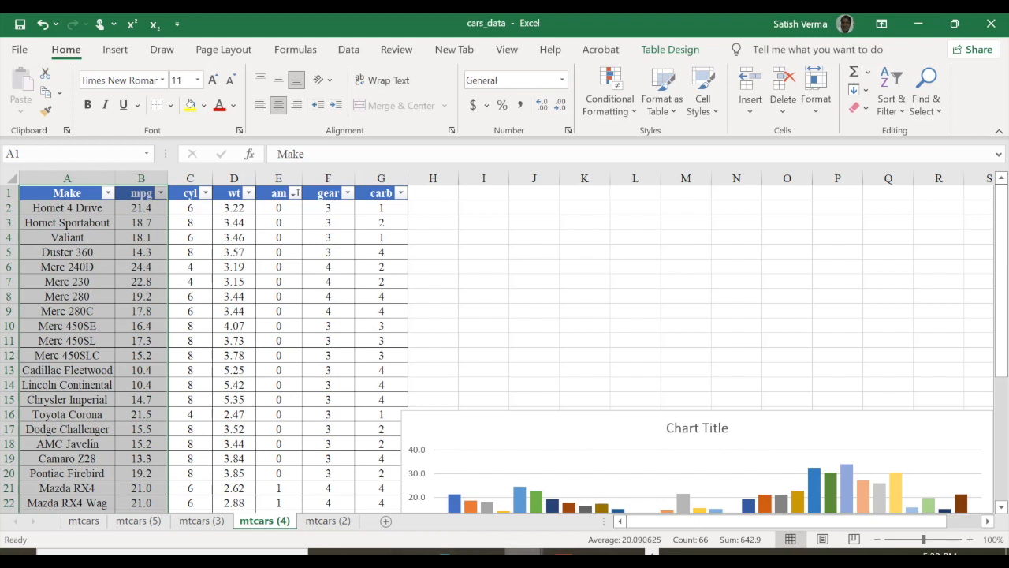
click(134, 521)
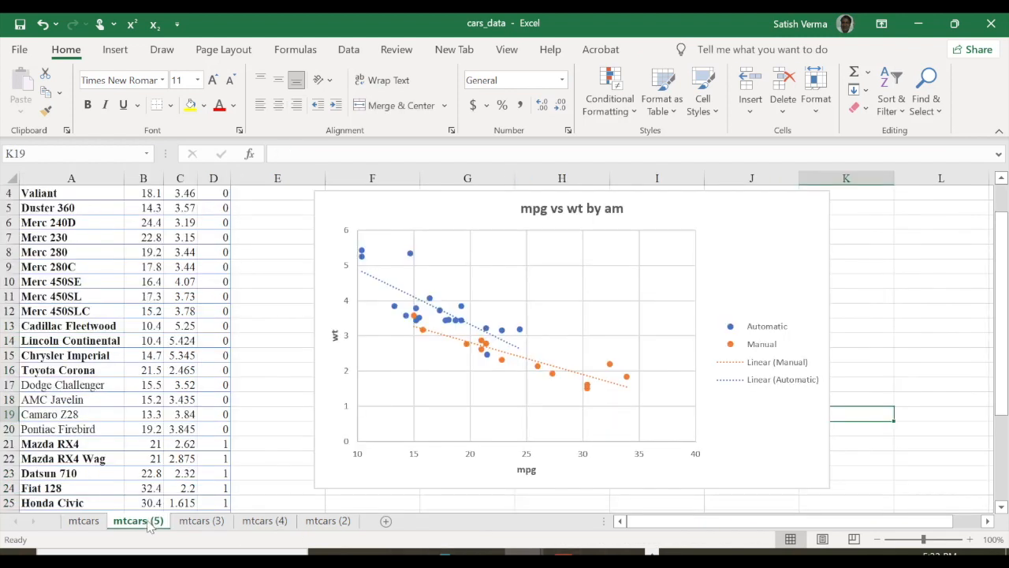
click(511, 224)
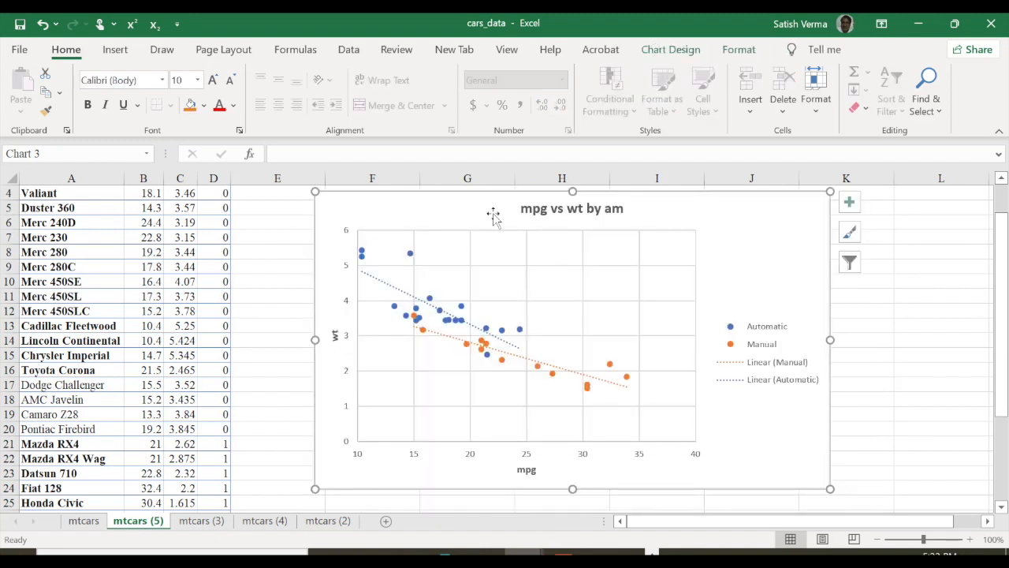
Step: Delete the mpg column chart from the mtcars (4) sheet
click(264, 521)
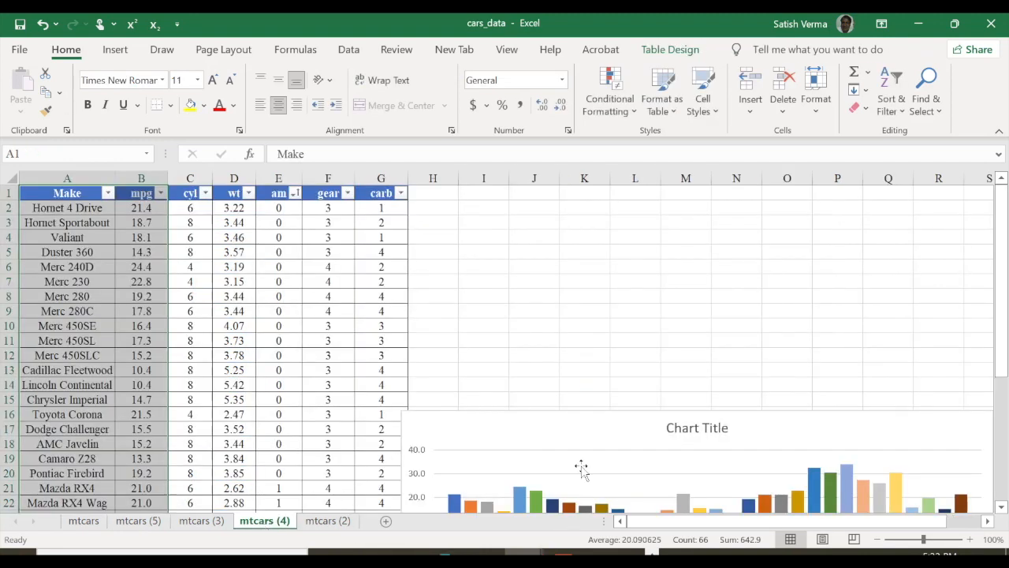
drag(836, 423, 777, 181)
drag(654, 421, 652, 183)
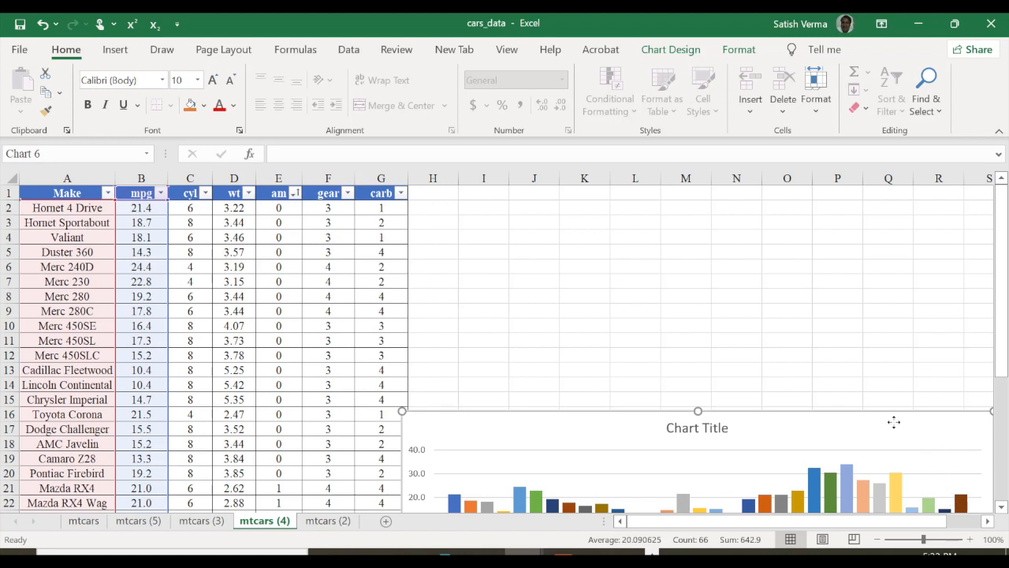
drag(894, 423, 836, 271)
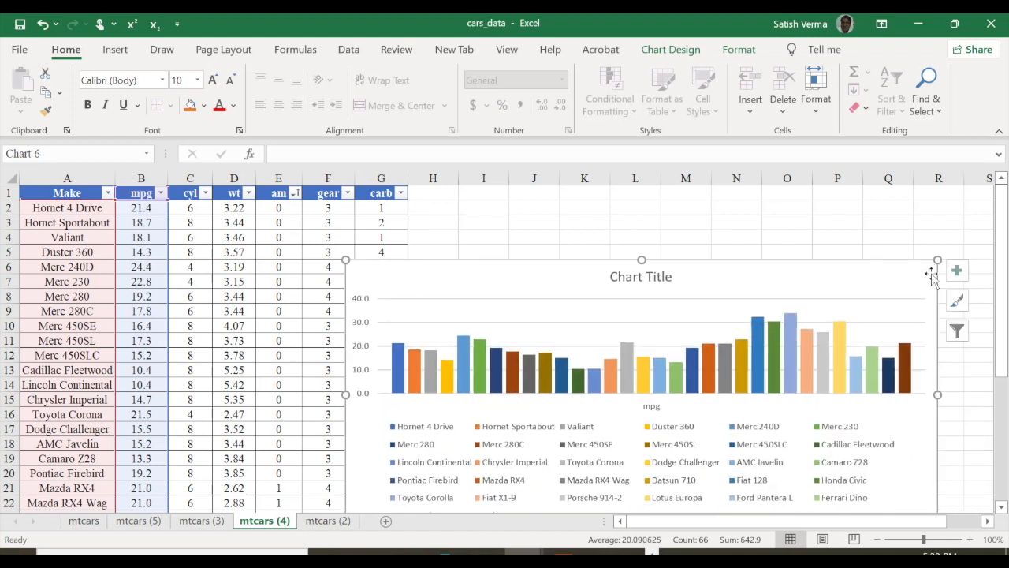
key(Delete)
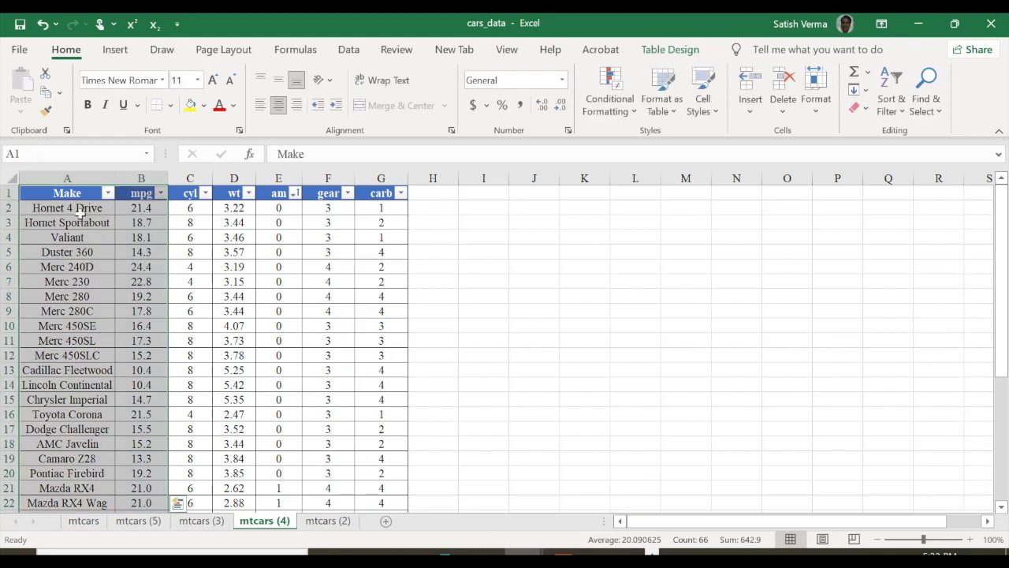
Step: Insert a clustered column chart of the whole table A1:G33, using the variant with the variables as categories and the makes as series
click(533, 312)
drag(60, 193, 376, 533)
drag(377, 457, 406, 449)
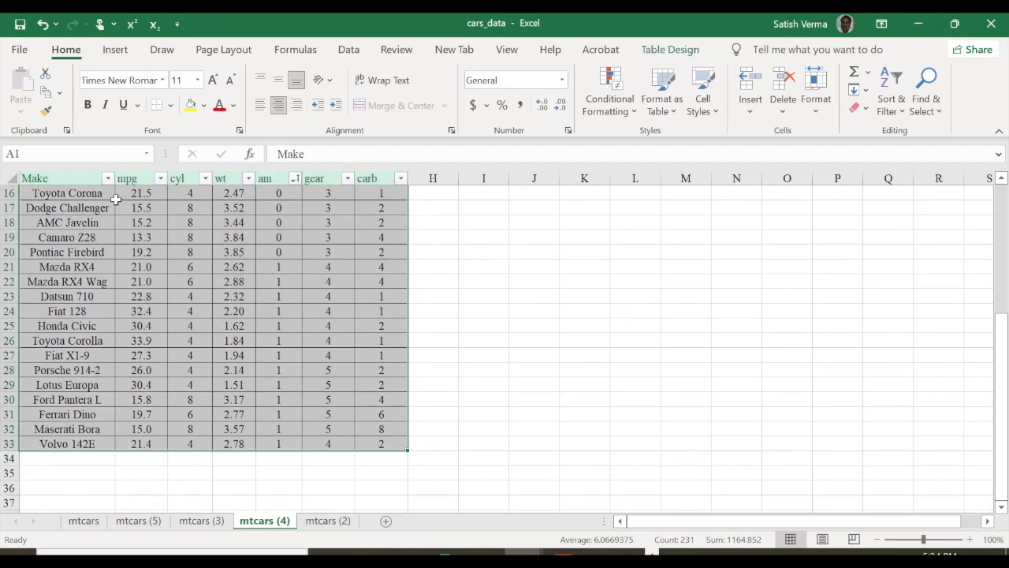
right_click(161, 238)
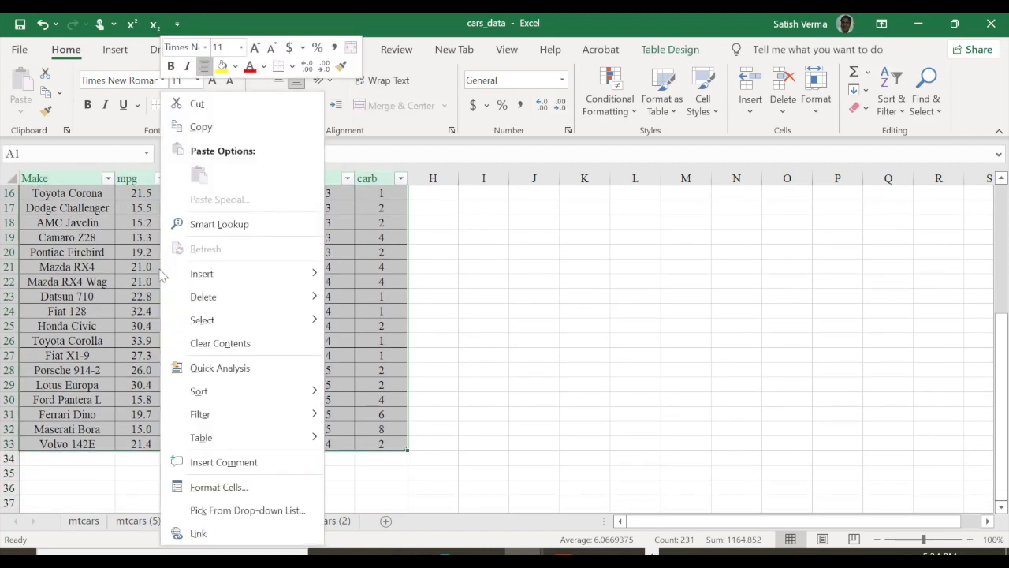
click(229, 368)
click(347, 340)
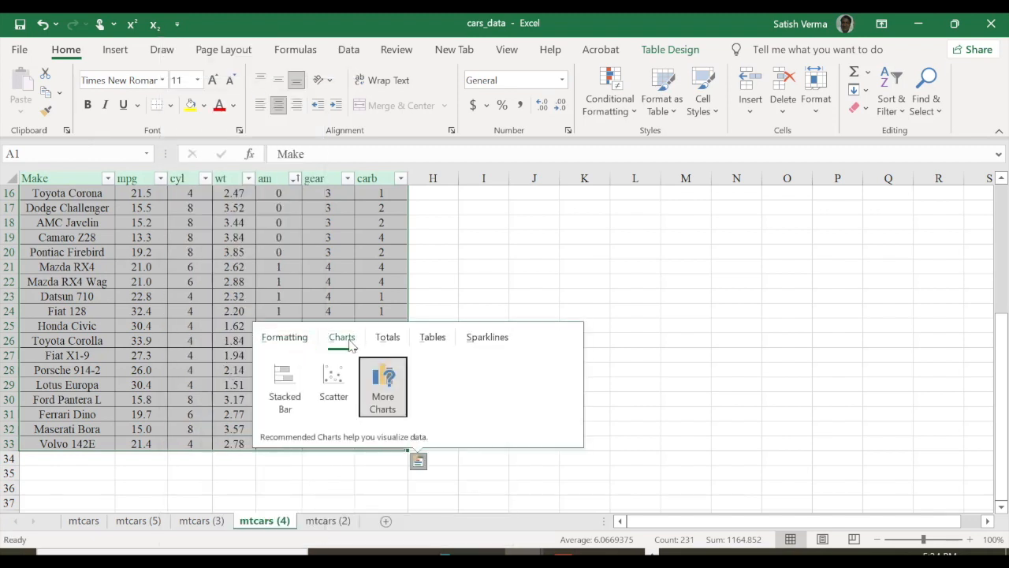
click(383, 384)
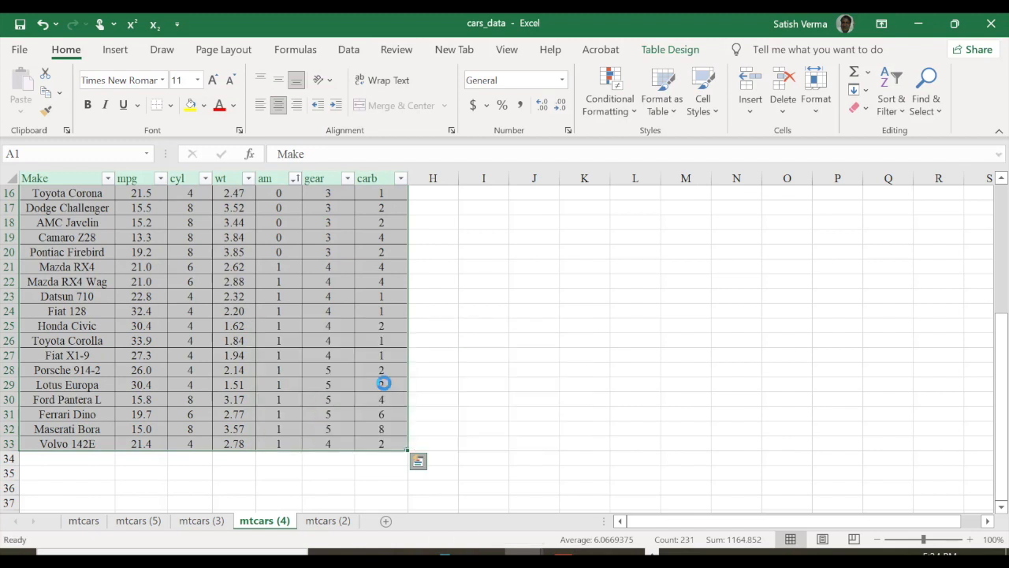
click(375, 77)
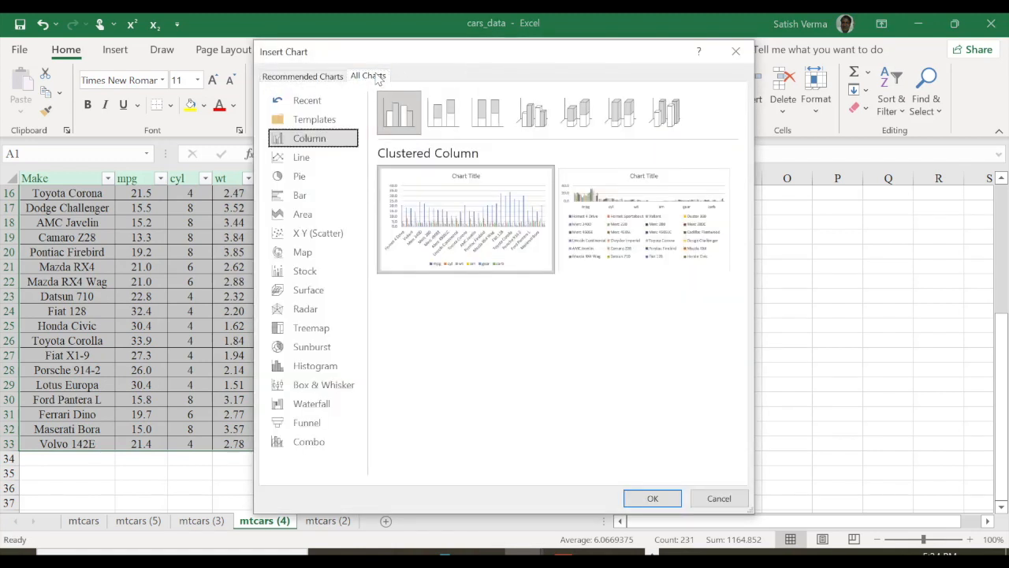
mouse_move(467, 201)
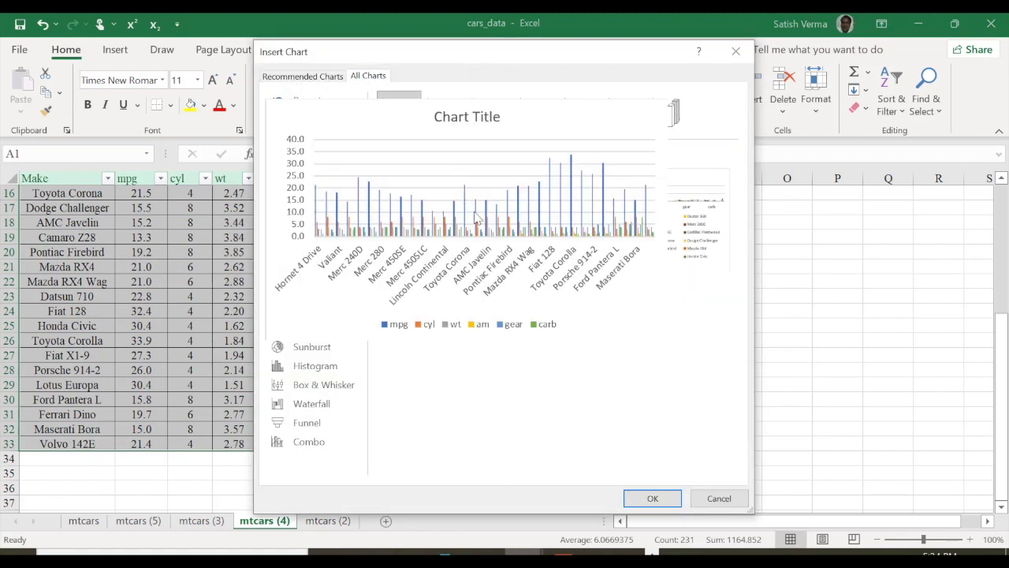
mouse_move(680, 218)
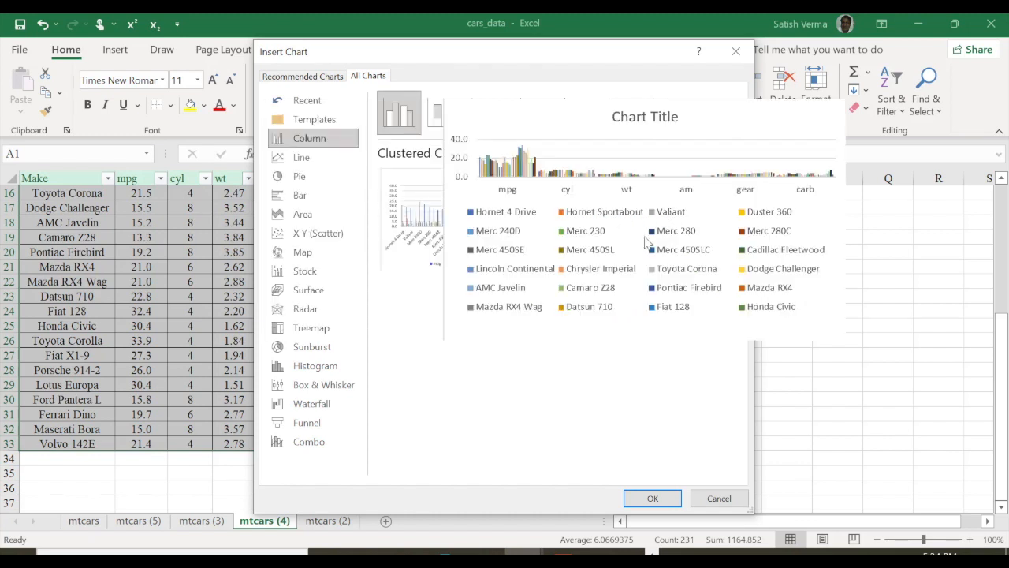
click(653, 499)
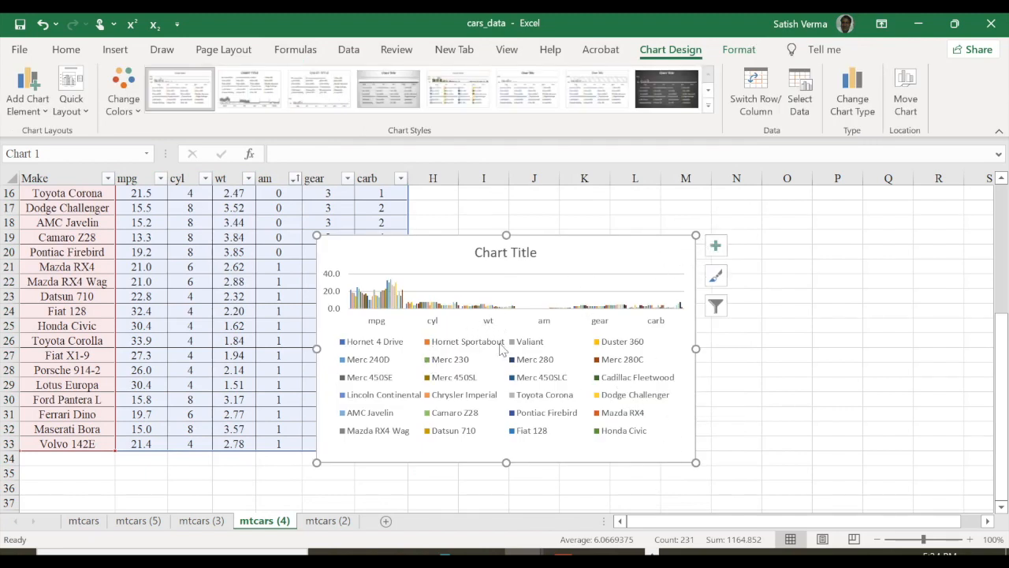
Step: Delete the clustered column chart of the whole table and return to the table's header row
key(Escape)
click(837, 281)
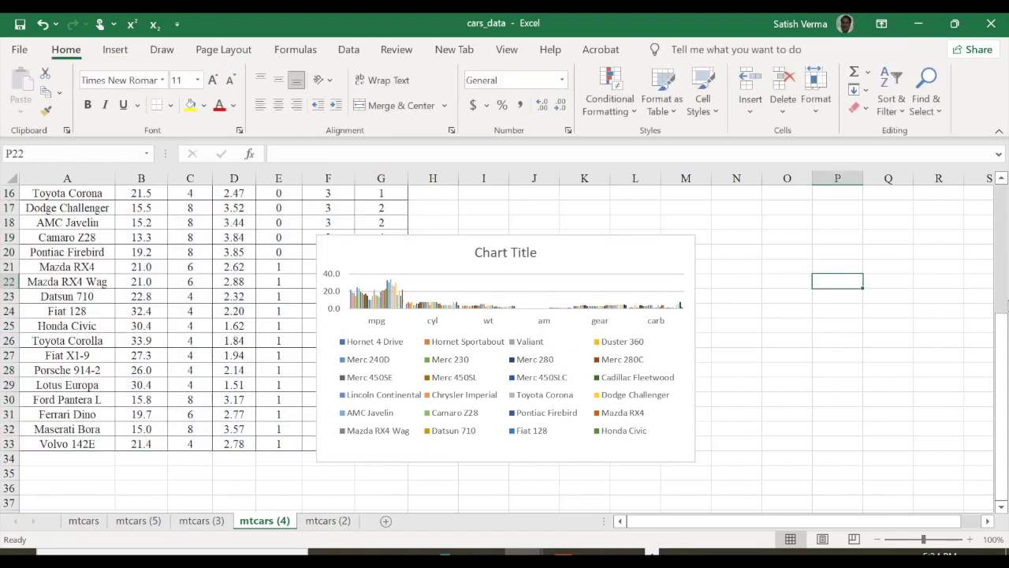
scroll(720, 237, up, 3)
click(676, 451)
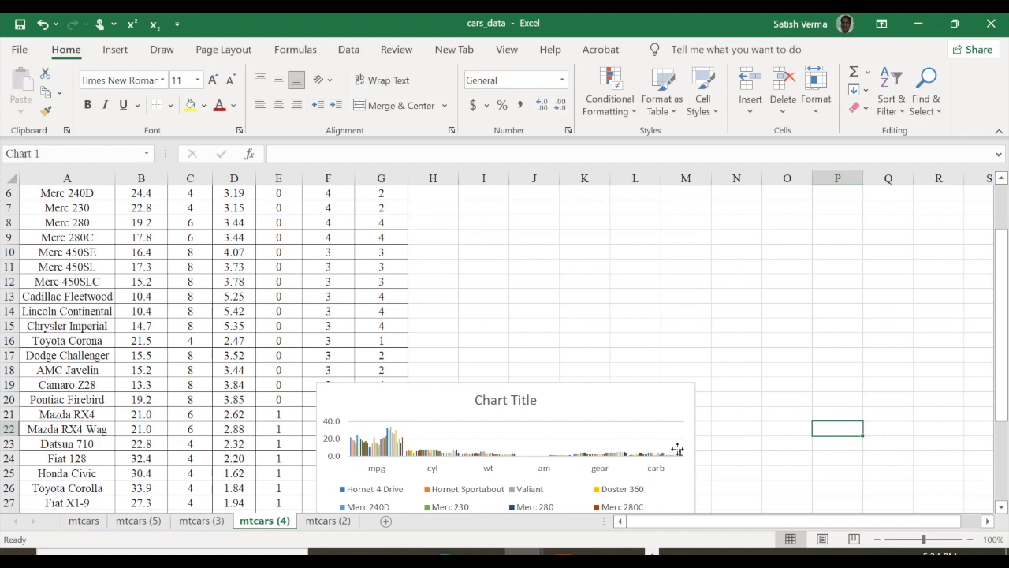
click(738, 395)
click(694, 390)
key(Delete)
drag(989, 313, 984, 212)
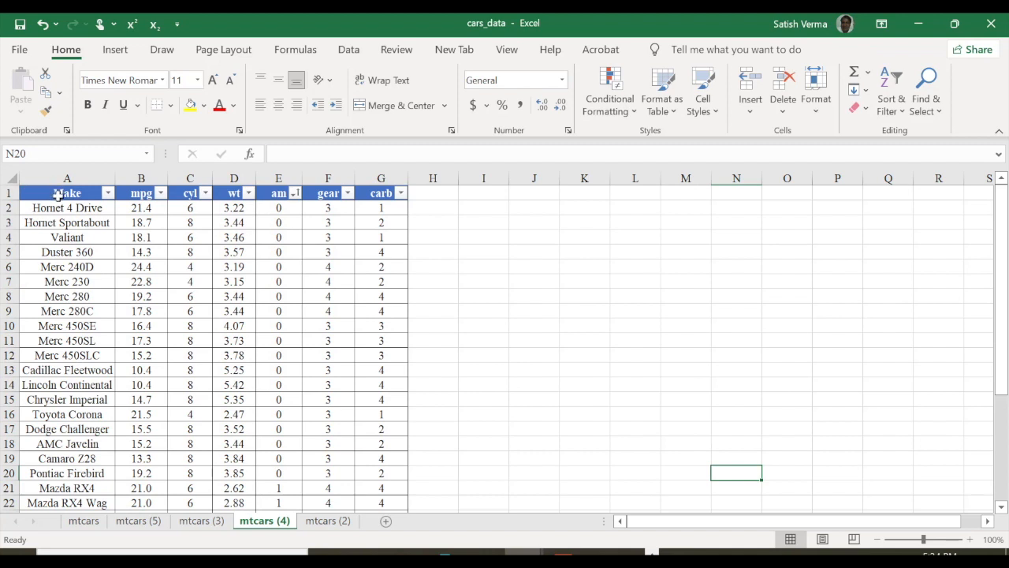
Step: Try to extend a multiple selection of the Make, mpg, wt and am headers down to the last table row
click(57, 195)
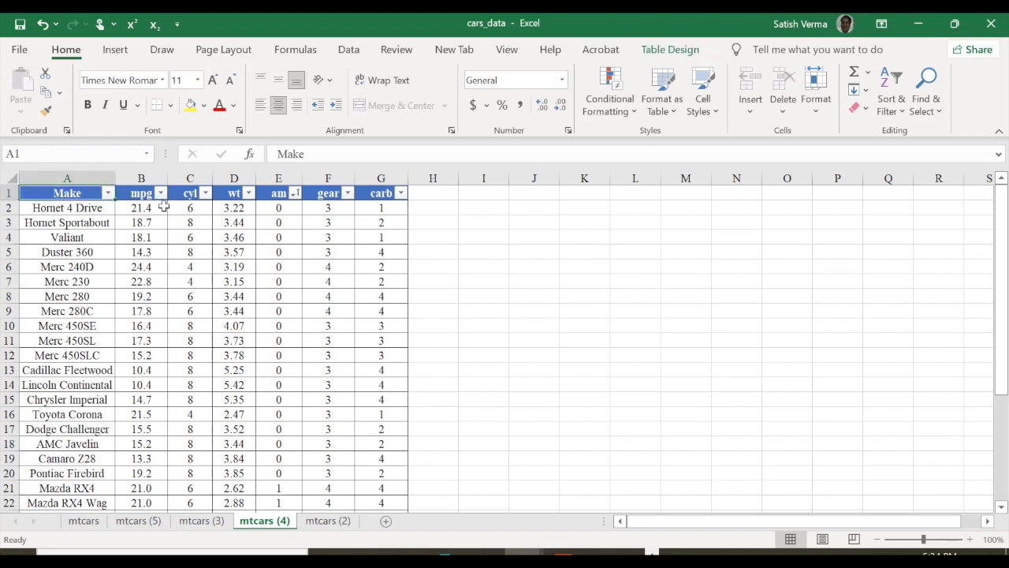
ctrl+click(145, 194)
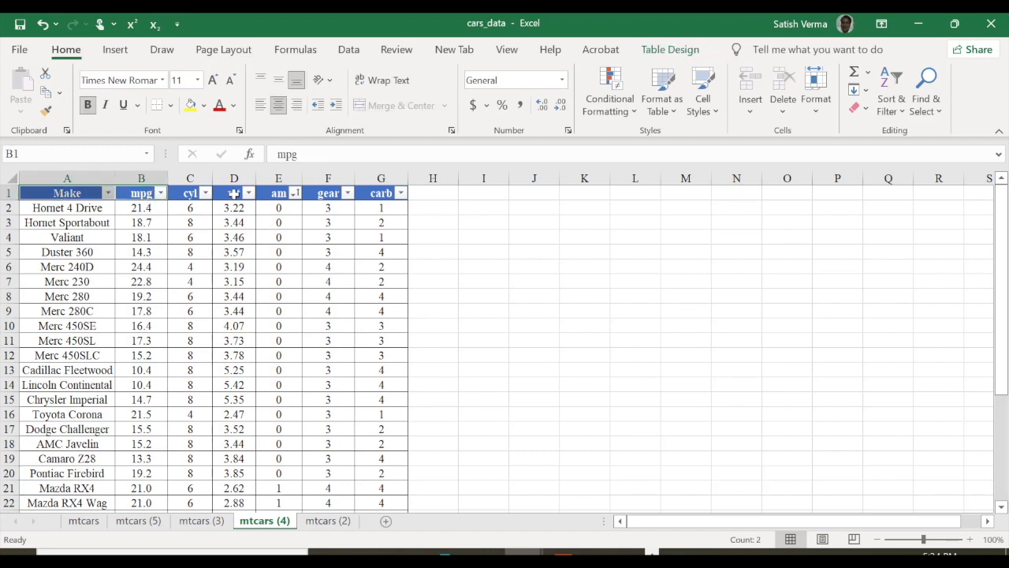
ctrl+click(234, 194)
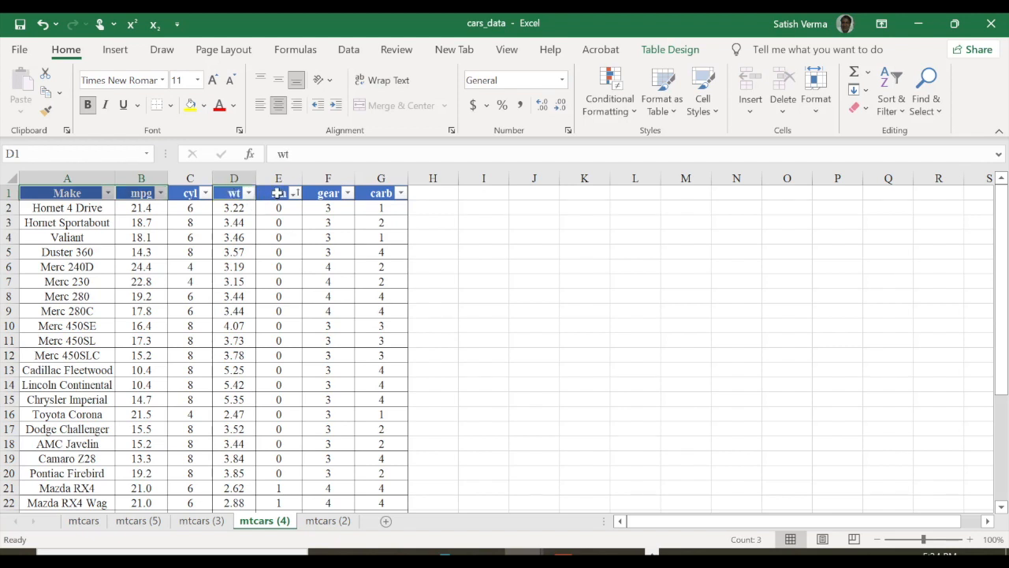
ctrl+click(278, 193)
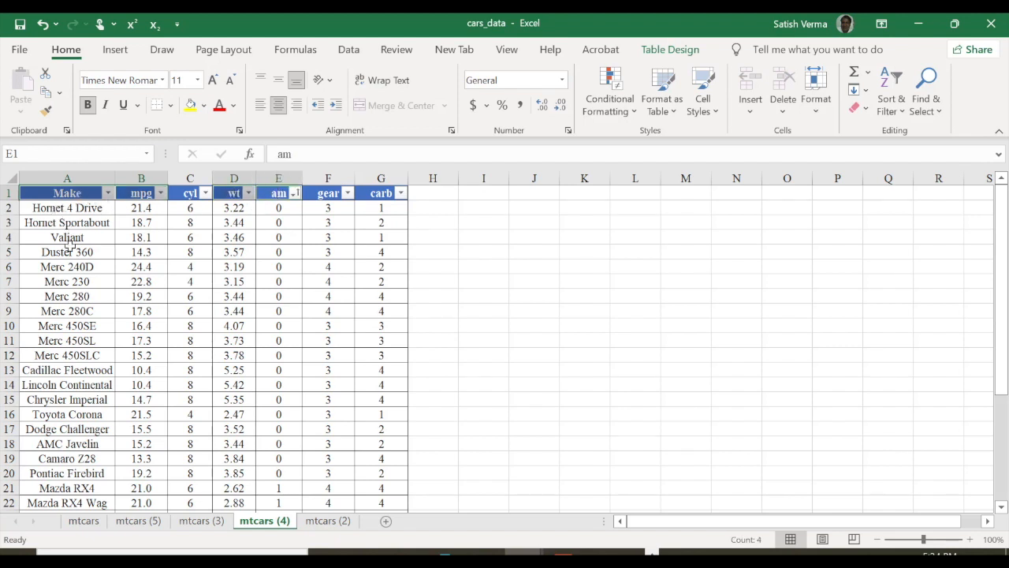
key(ctrl+shift+Down)
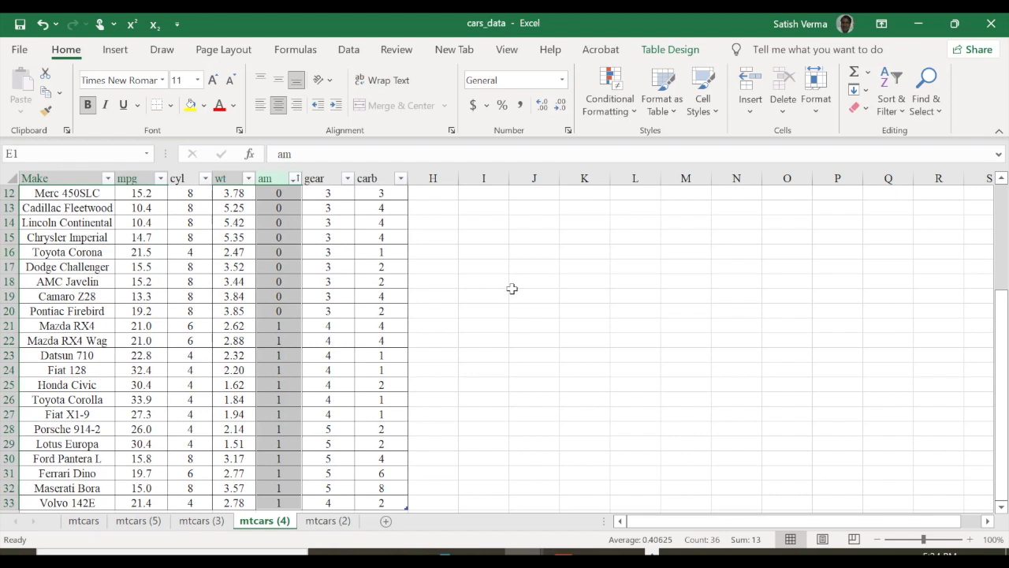
click(512, 289)
drag(1002, 392, 983, 202)
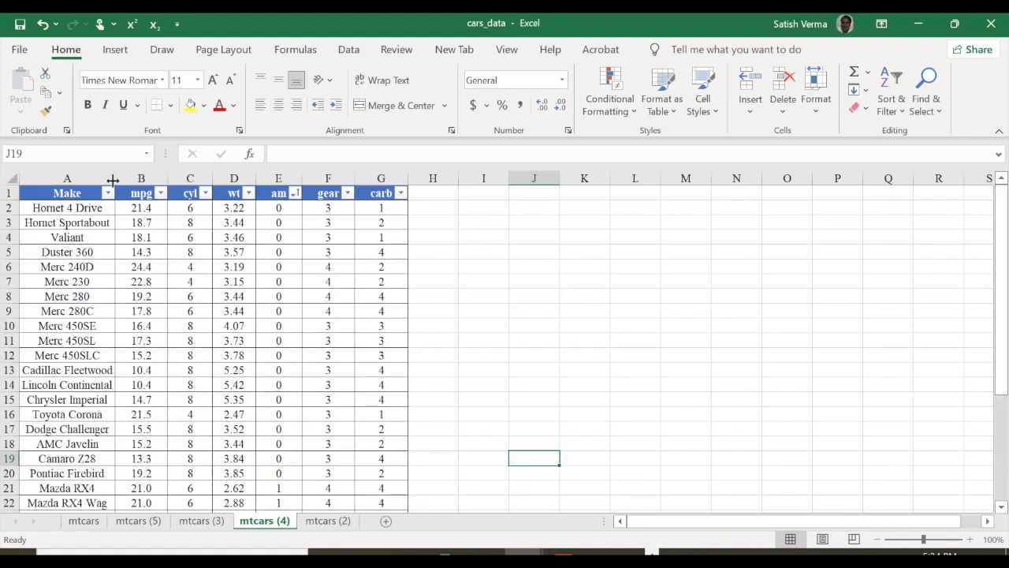
Step: Try again to select the Make, mpg and wt headers together with the am column's data, extending the selection downward
click(59, 197)
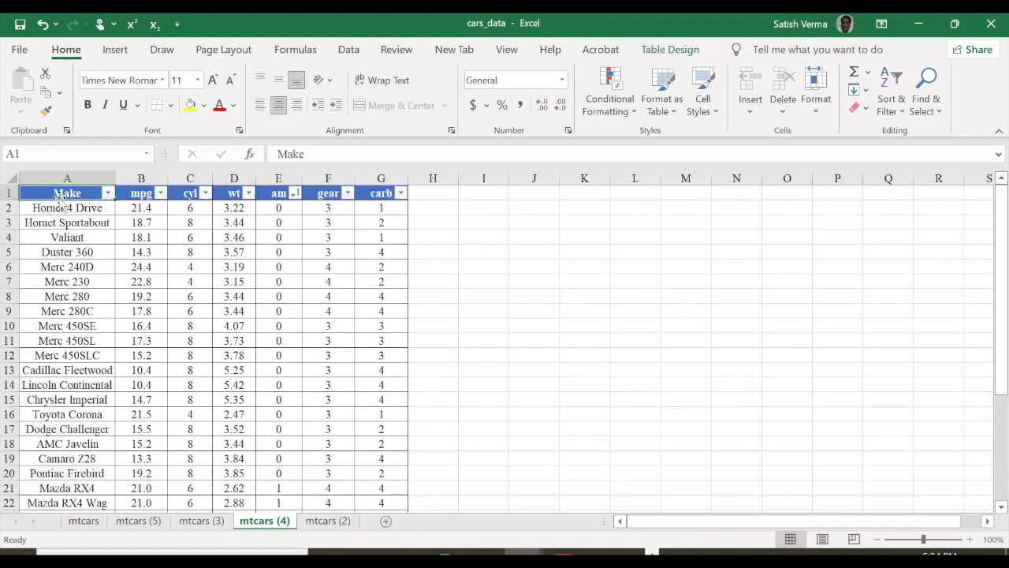
ctrl+click(139, 193)
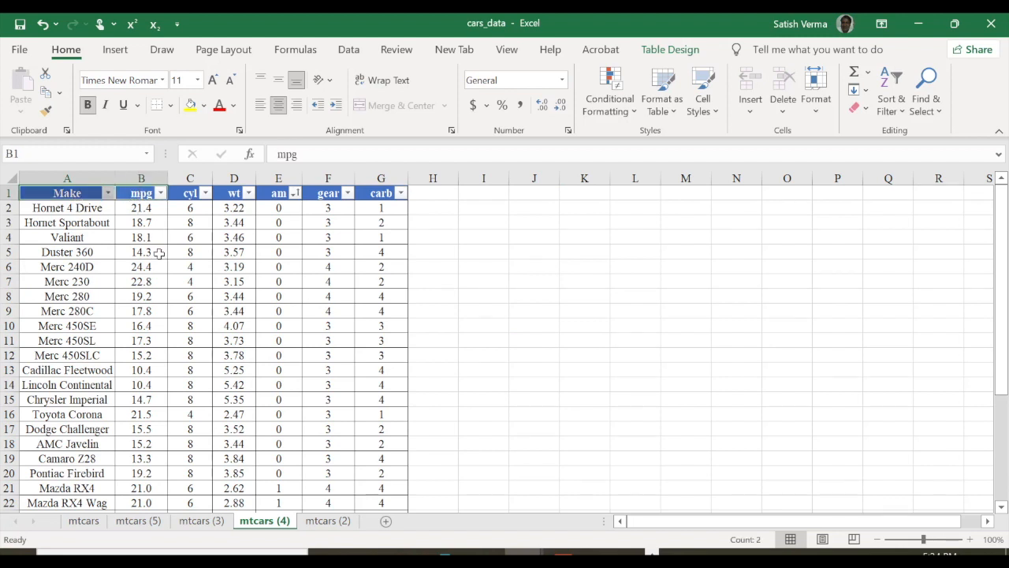
ctrl+click(231, 193)
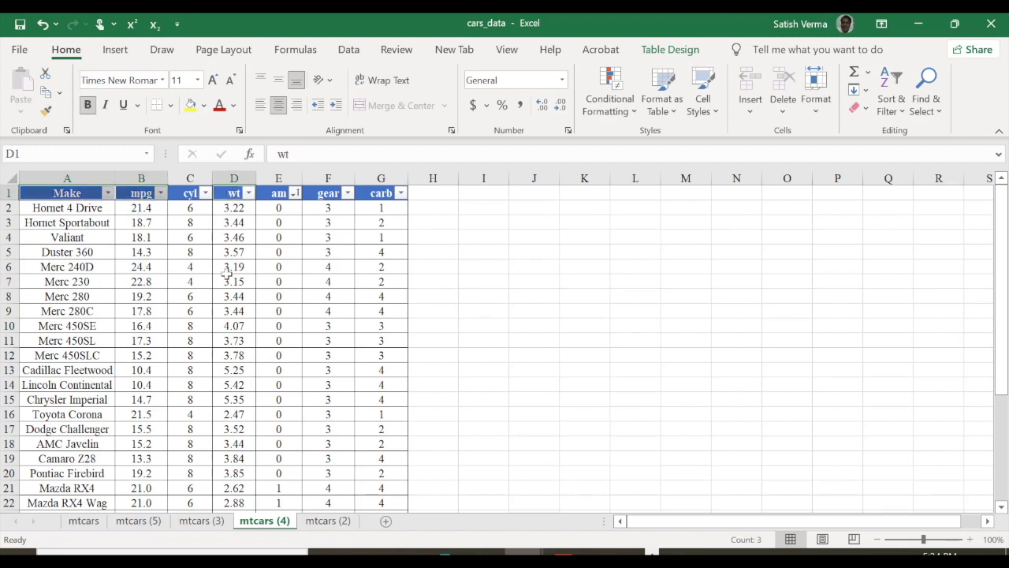
ctrl+click(278, 189)
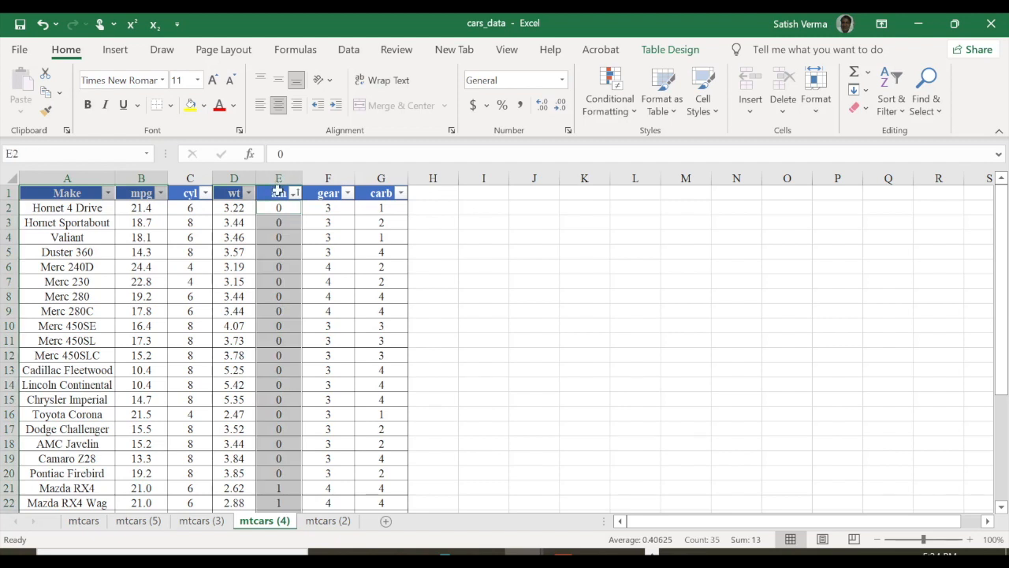
key(ctrl+shift+Down)
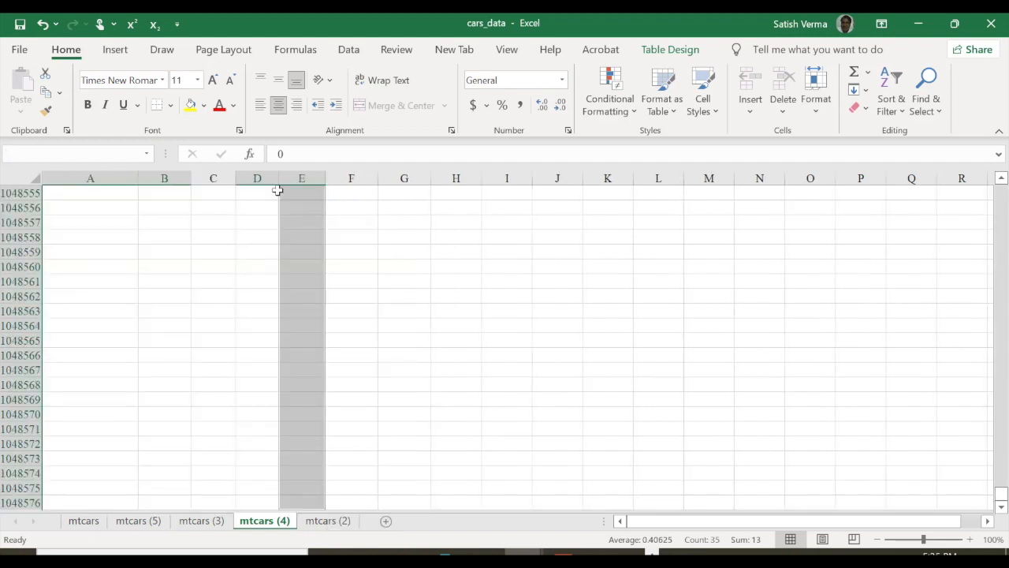
drag(1003, 497, 1001, 186)
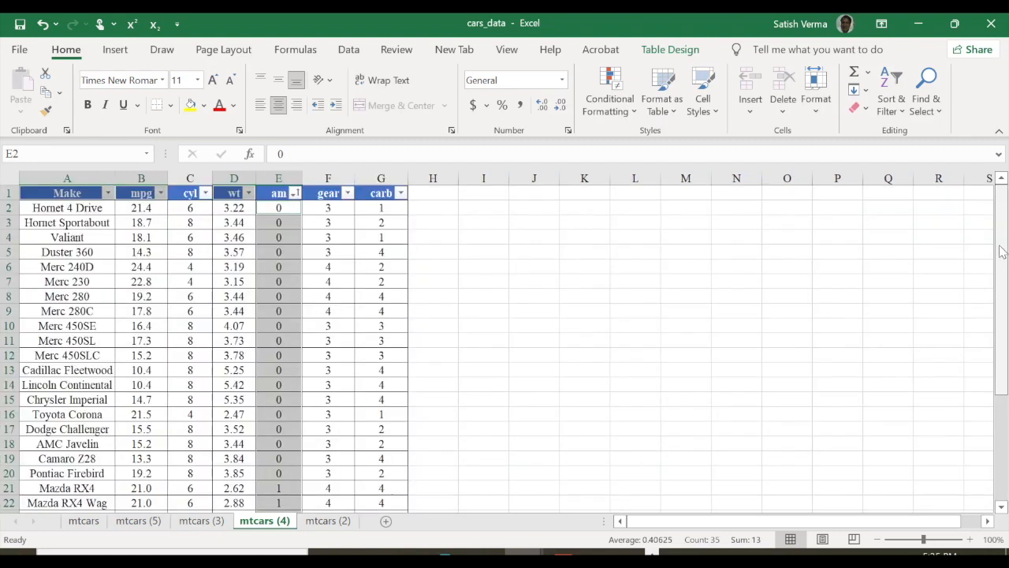
click(587, 390)
Step: Insert a clustered column chart of A1:D33 with mpg, cyl and wt as categories and the makes as series, and enlarge it
drag(68, 198, 211, 435)
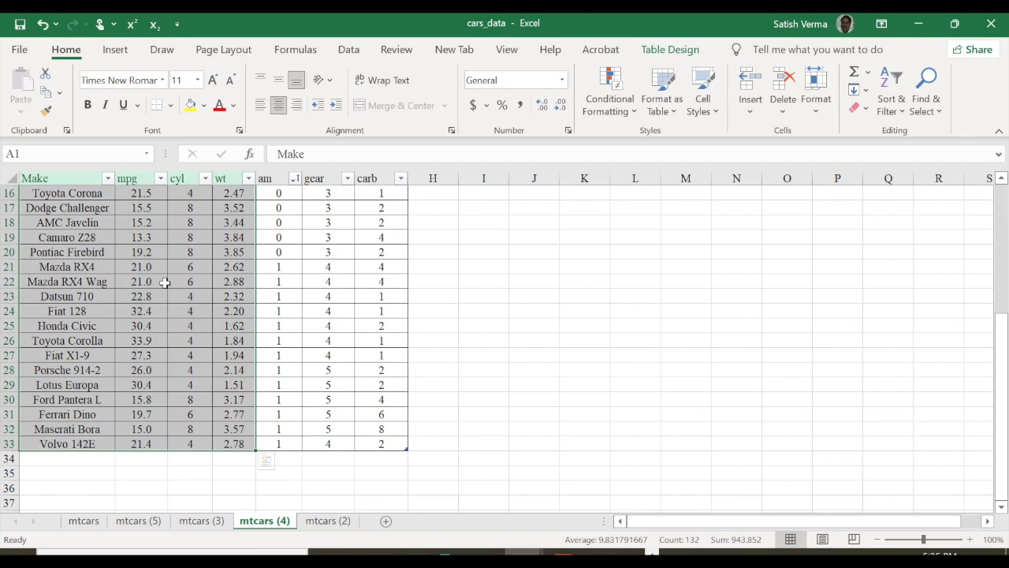
right_click(165, 282)
click(223, 368)
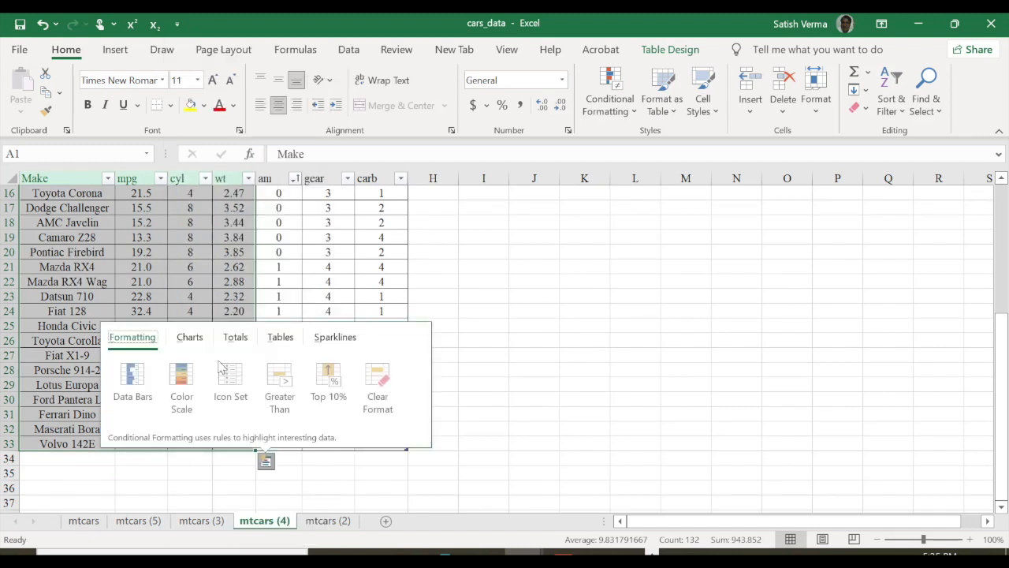
click(190, 337)
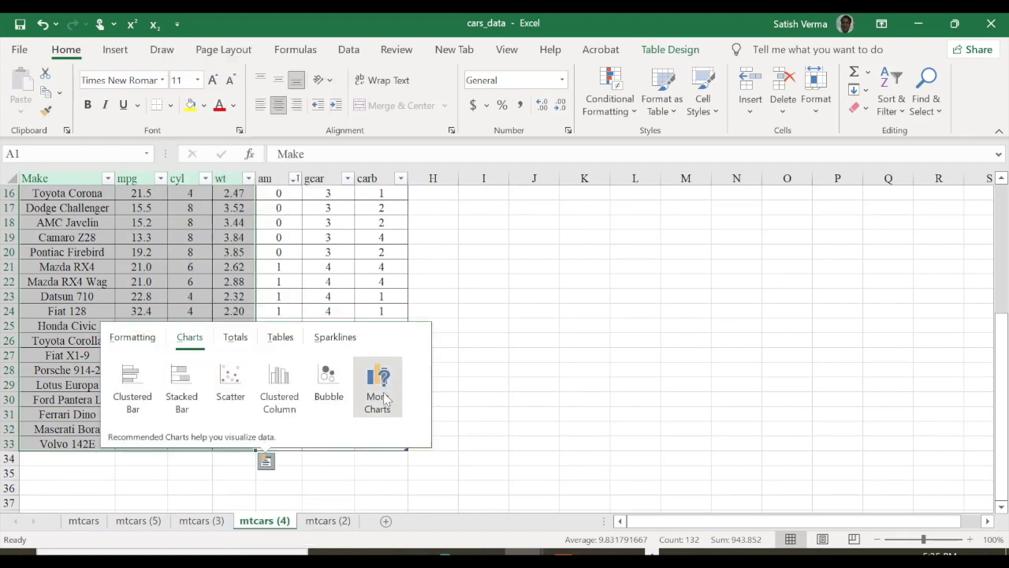
click(382, 399)
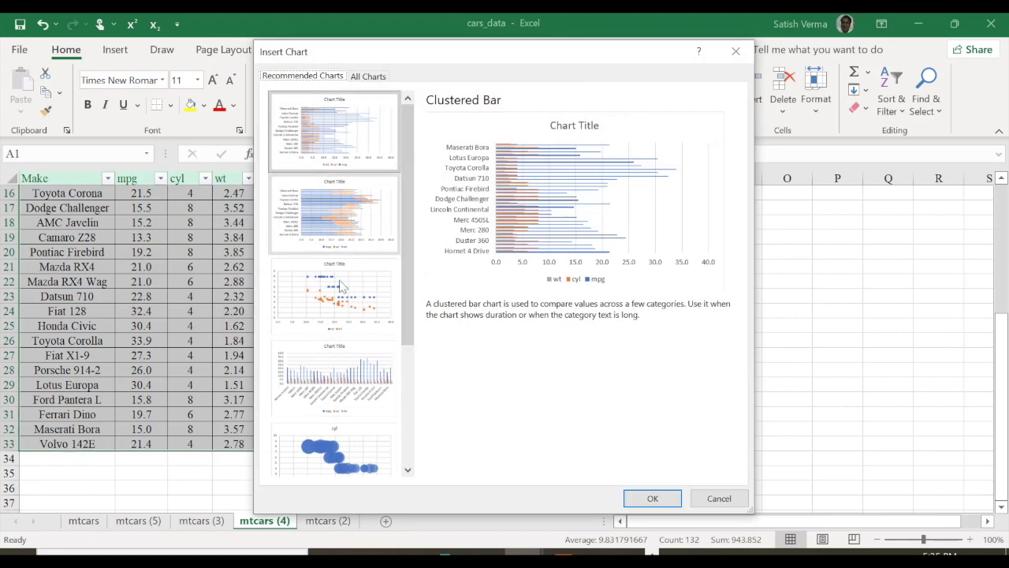
click(368, 75)
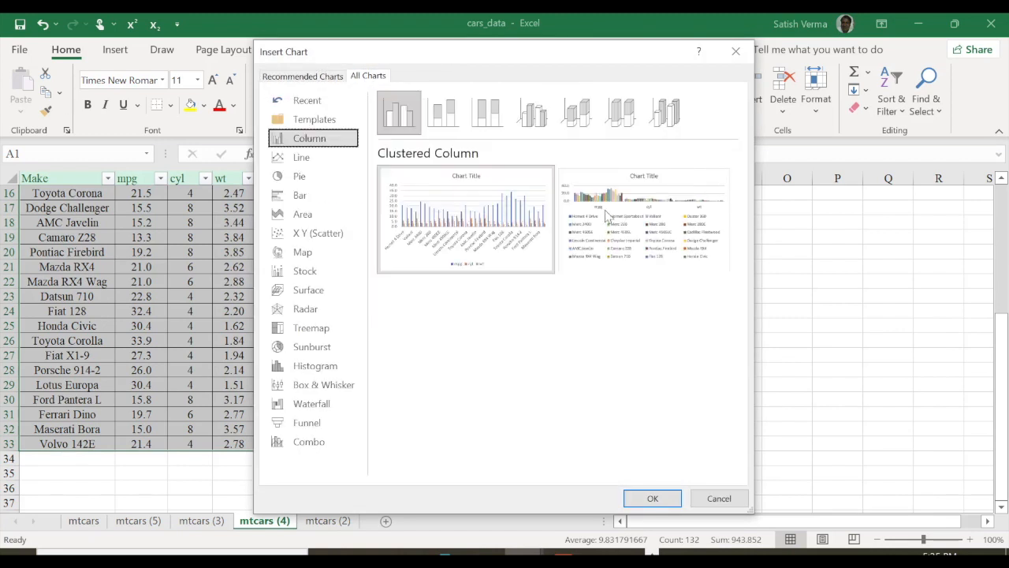
mouse_move(597, 201)
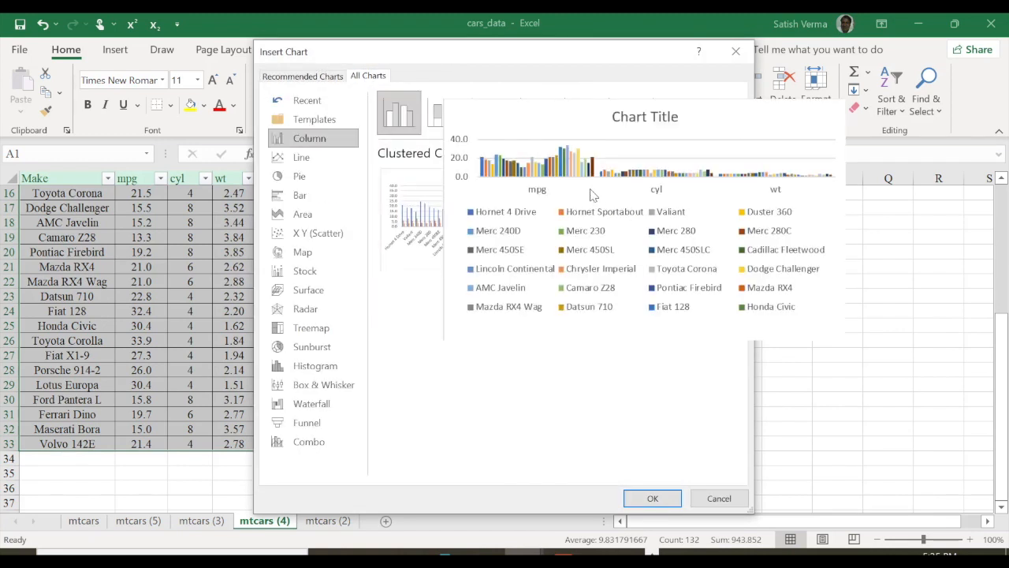
click(667, 496)
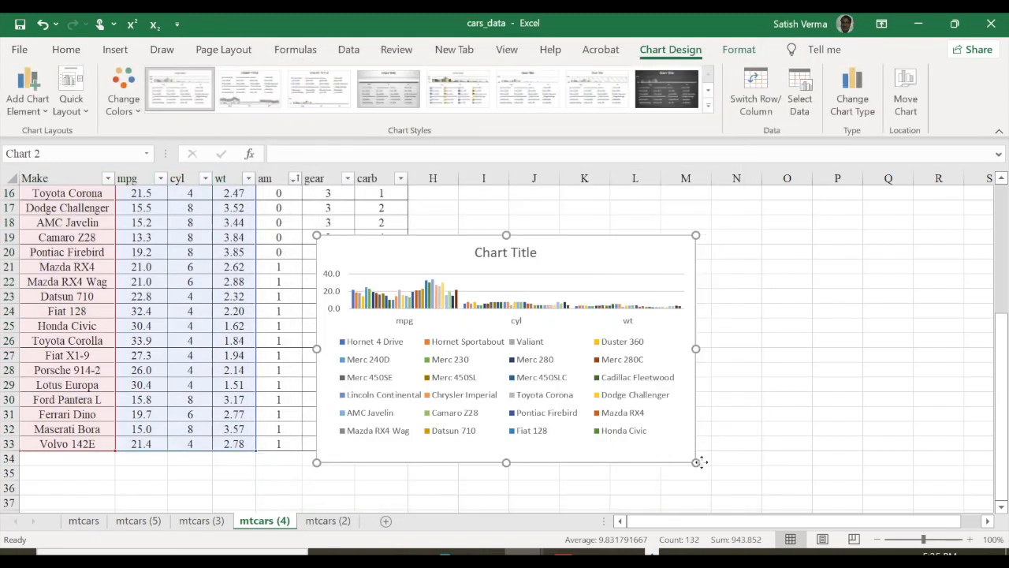
drag(692, 458, 789, 494)
drag(413, 272, 256, 211)
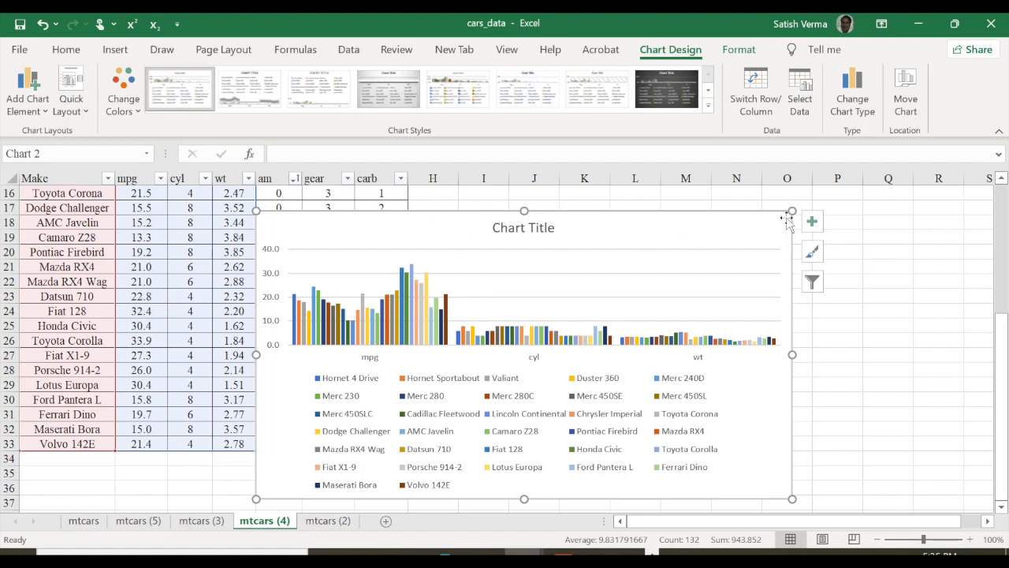
Step: Replace the chart with a clustered column chart of A1:D33 with makes as categories and mpg, cyl and wt as series
key(Delete)
right_click(174, 288)
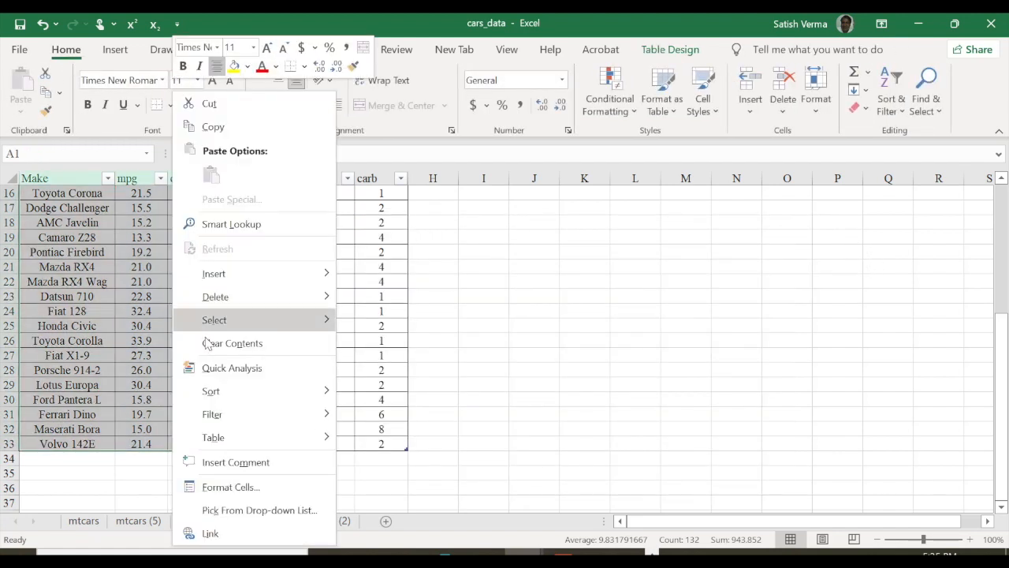
click(228, 369)
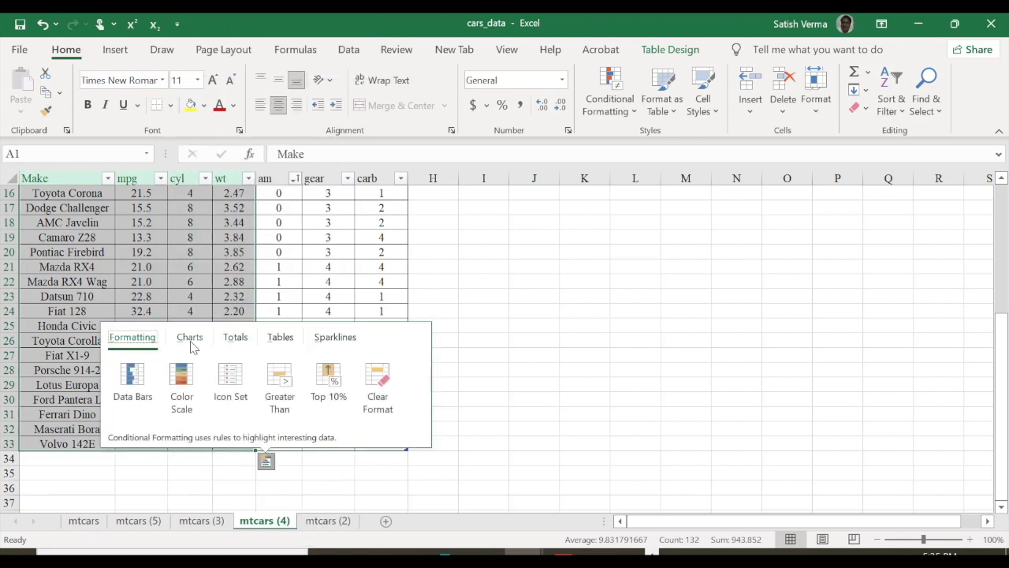
click(190, 339)
click(377, 385)
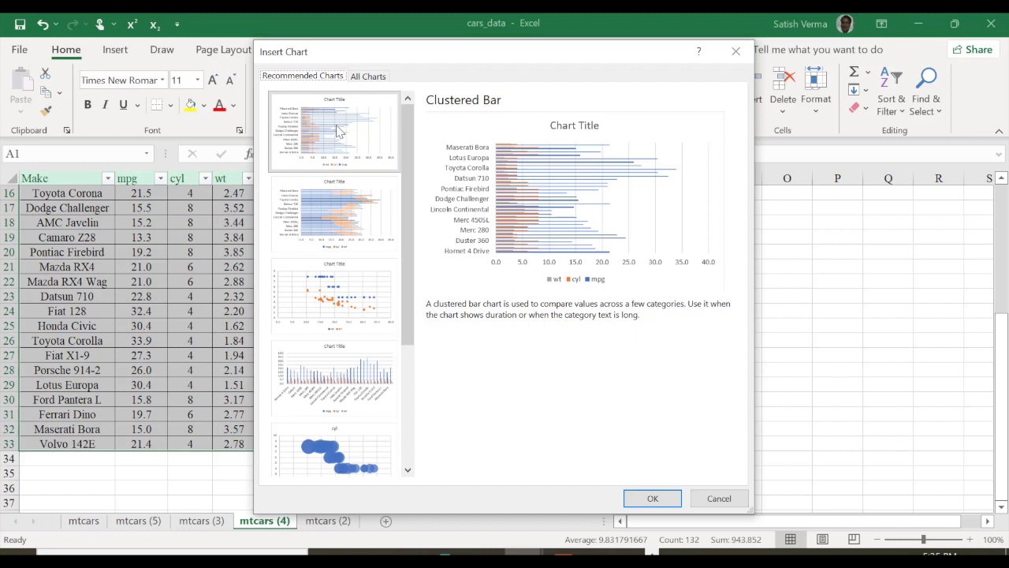
click(365, 77)
mouse_move(445, 217)
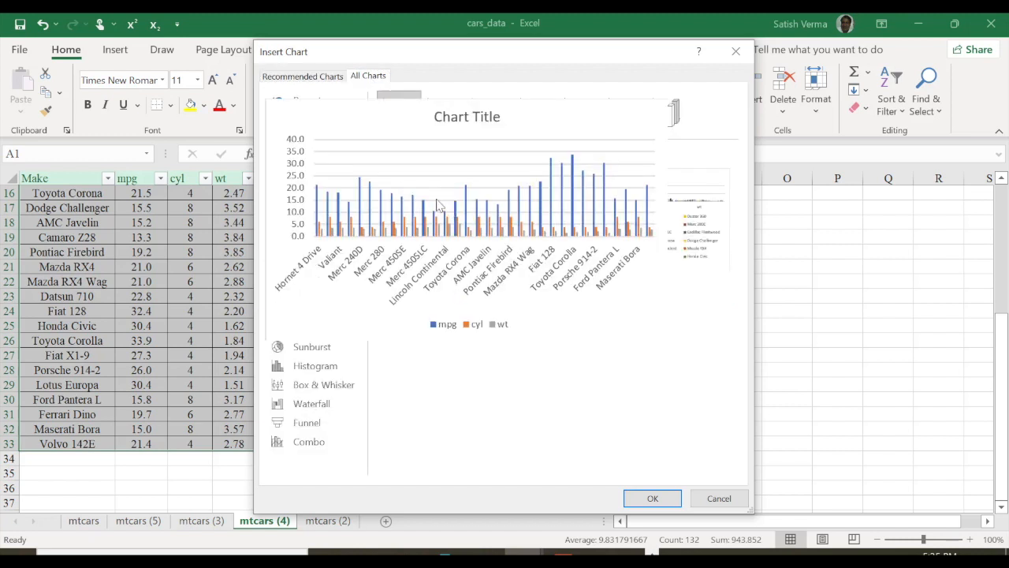
click(656, 495)
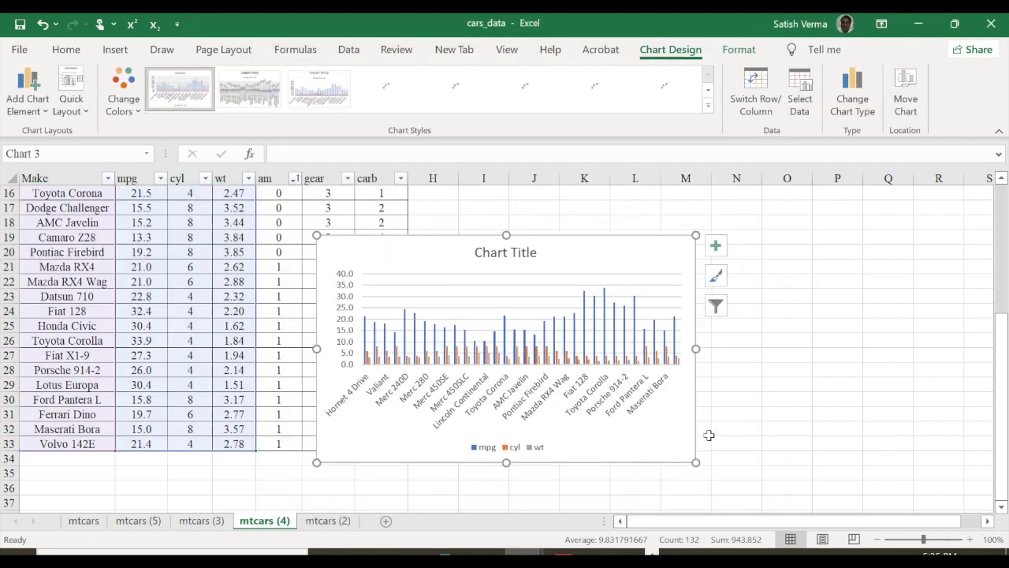
Step: Enlarge the new clustered column chart to span about columns C to R and rows 16 to 35
drag(697, 462, 942, 473)
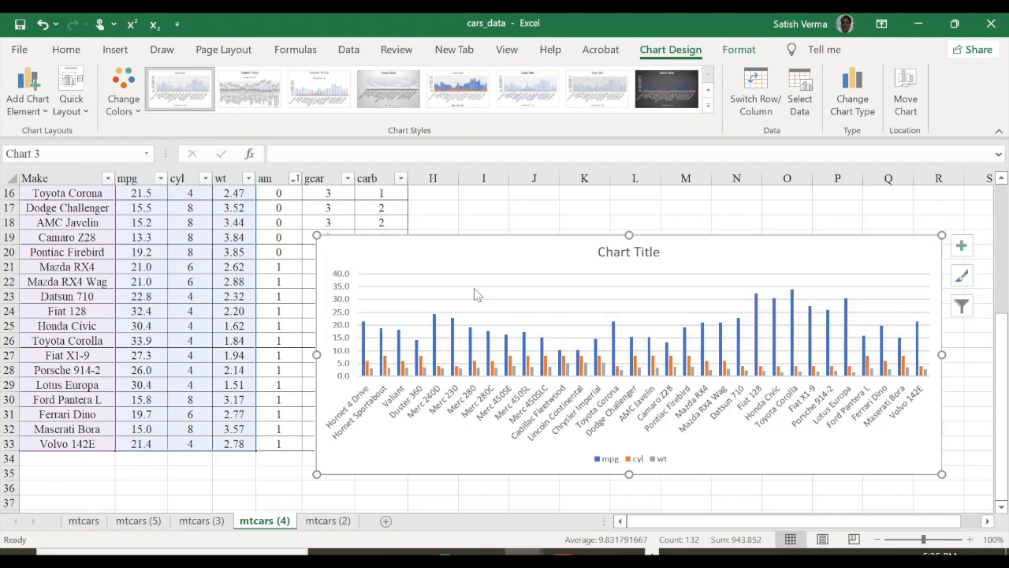
drag(314, 236, 175, 193)
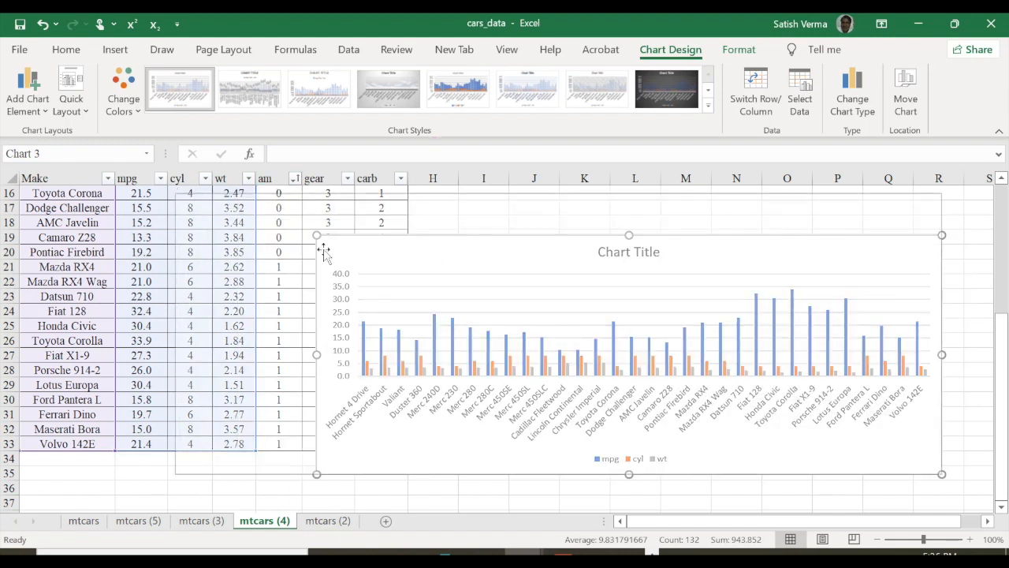